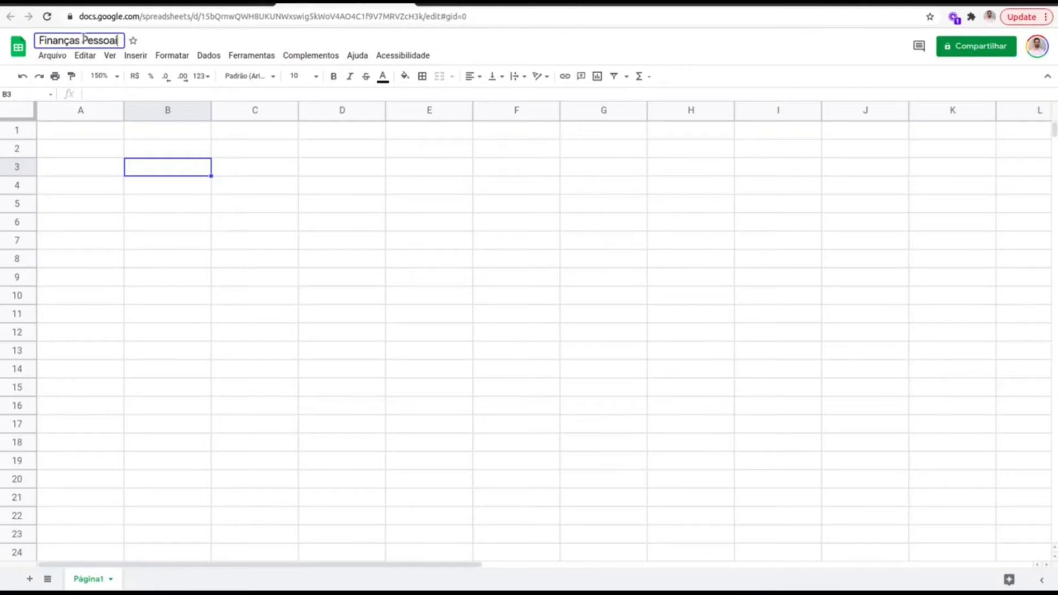
Finish naming the spreadsheet Finanças Pessoais and enlarge the page to 110%
left_click(410, 251)
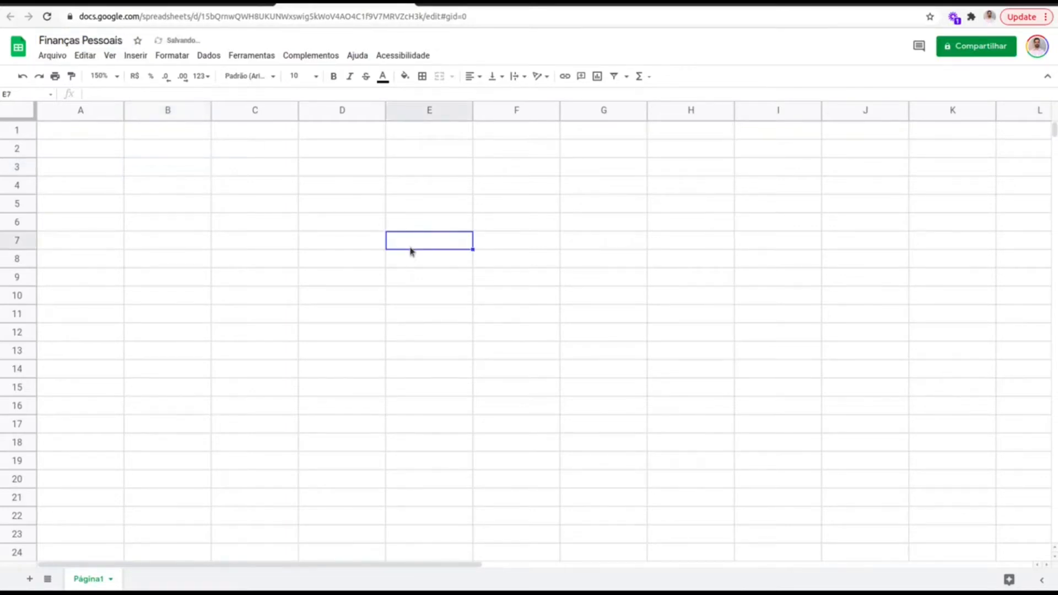
key("ctrl+plus")
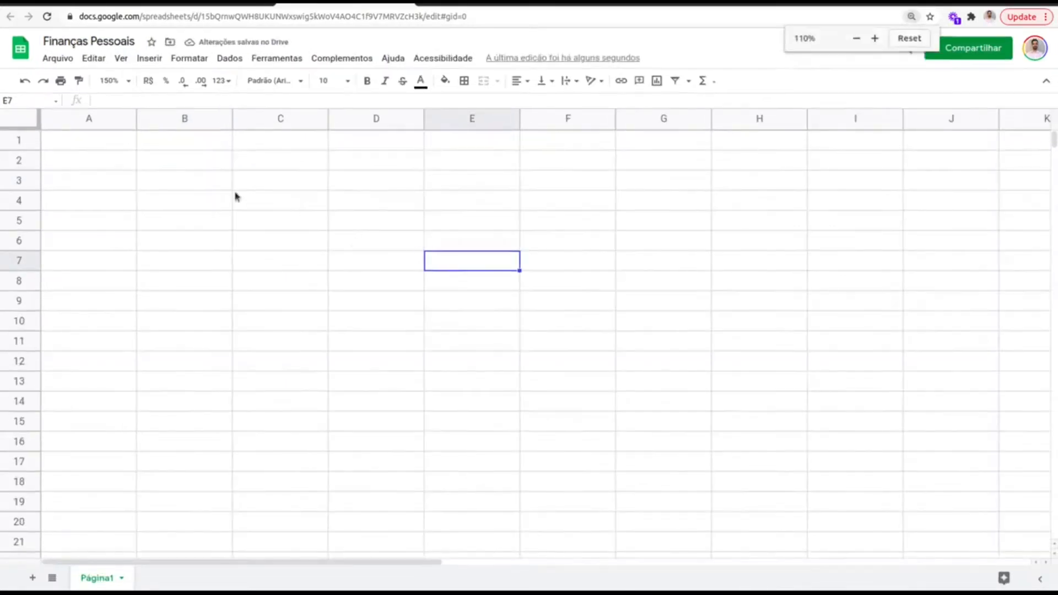
Enter the column header Data in cell A1
left_click(102, 144)
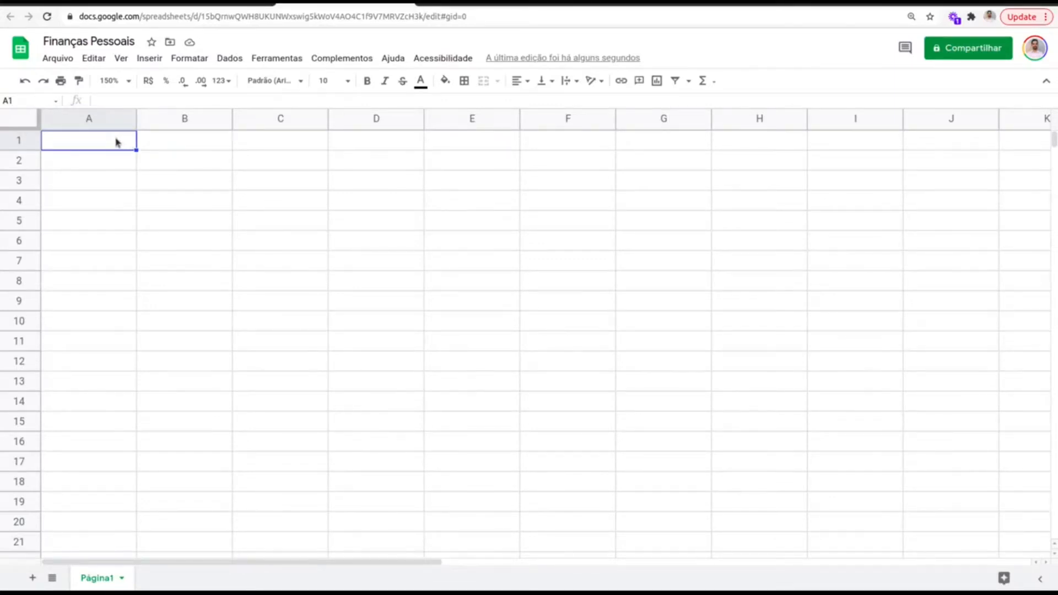
type("Data")
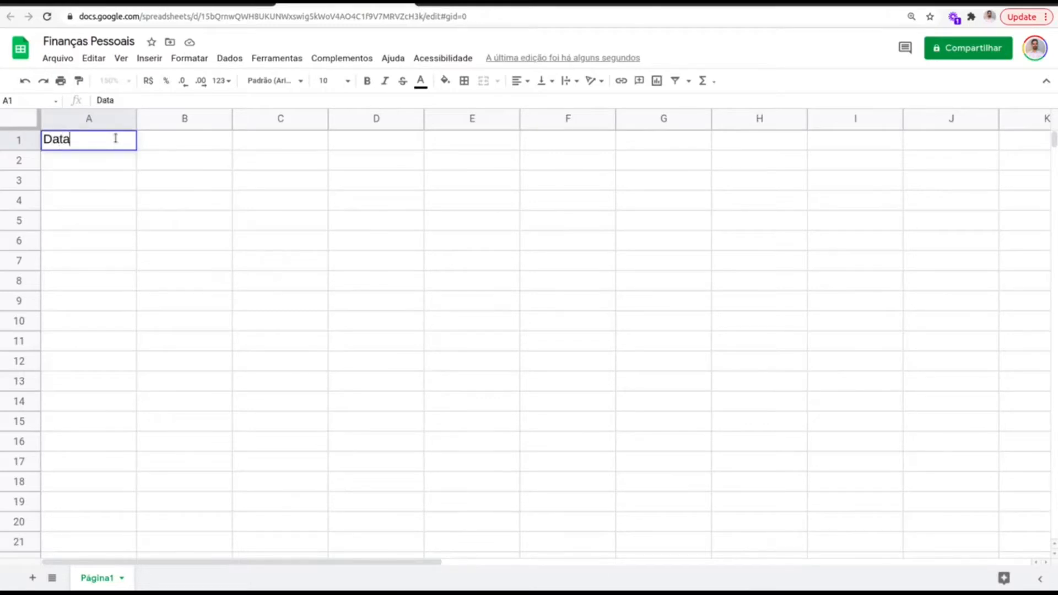
key("Return")
key("Up")
key("Right")
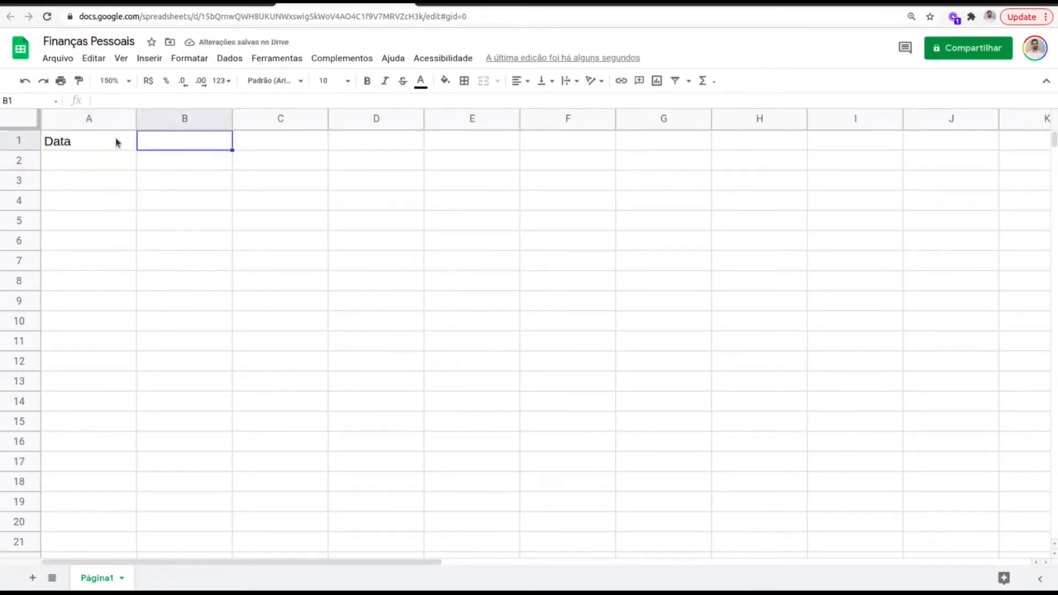
type("Nome")
key("Return")
key("Up")
Enter the column headers Descrição, Categoria and Valor in cells B1, C1 and D1
type("Descrição")
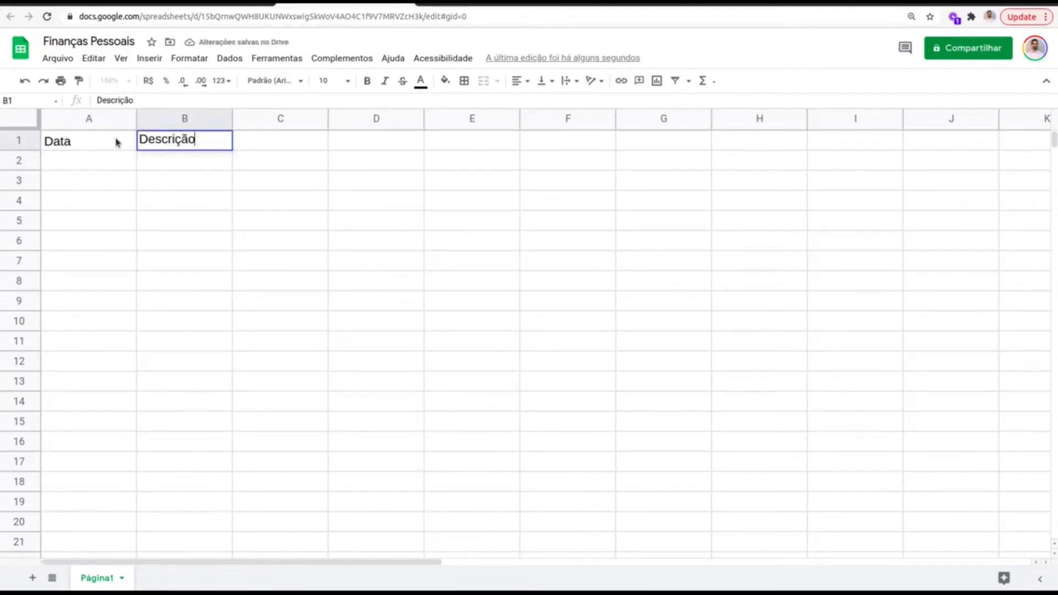
key("Return")
key("Up")
key("Right")
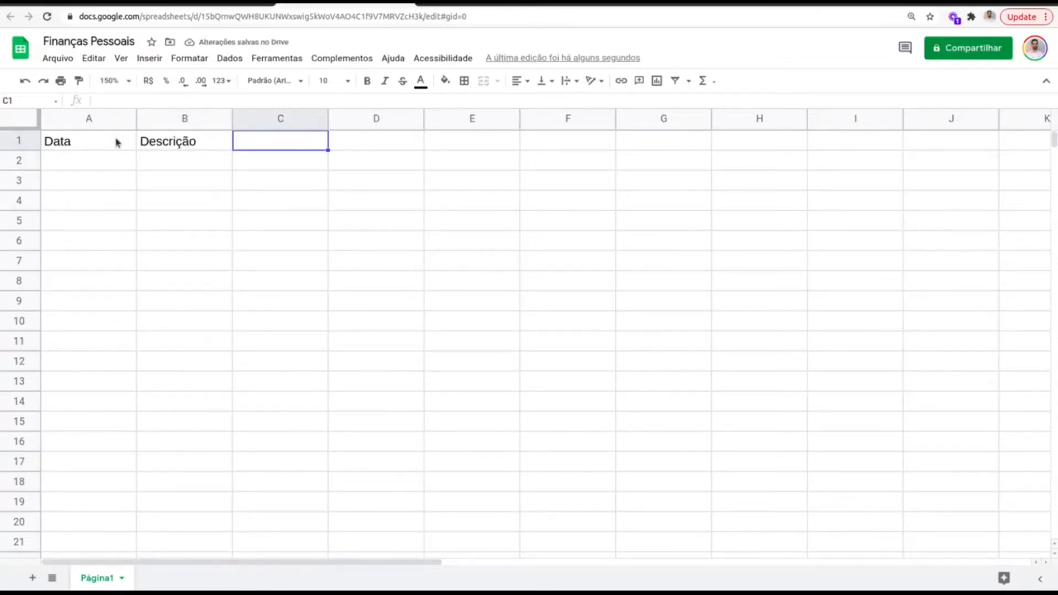
type("Categoria")
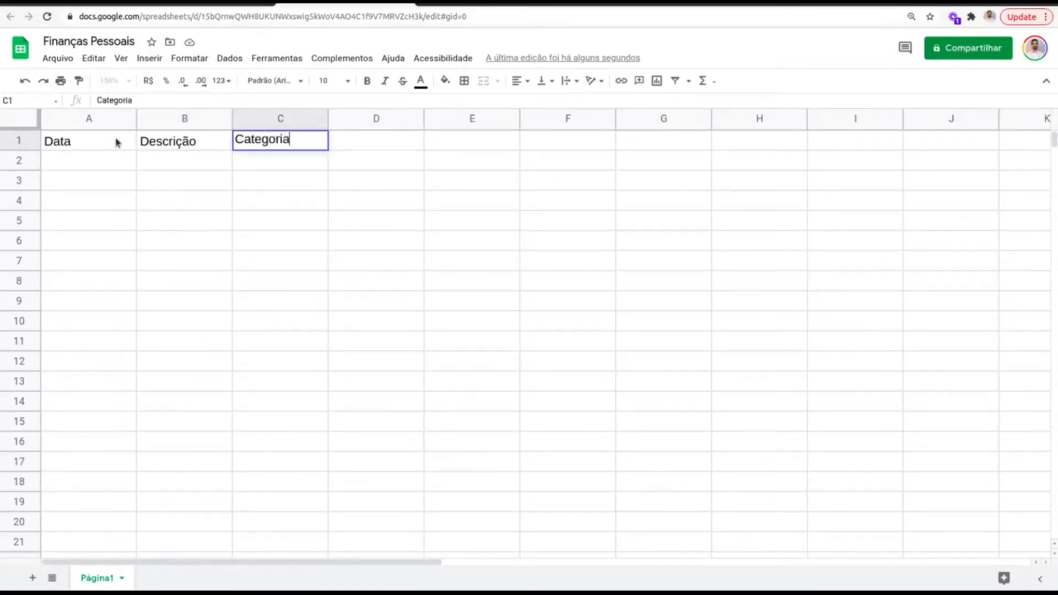
key("Return")
key("Up")
key("Right")
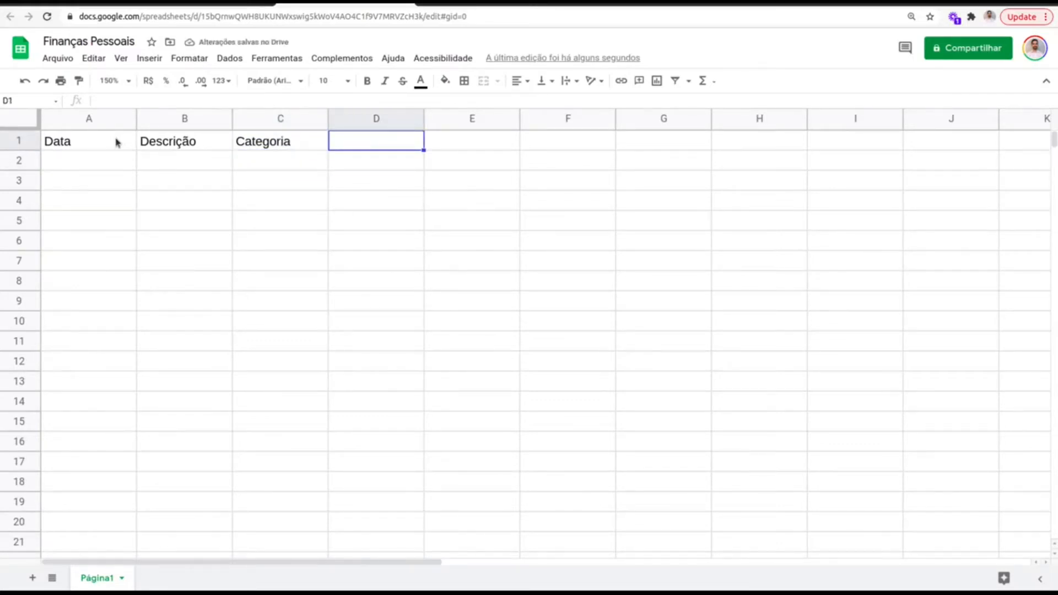
type("Valor")
key("Return")
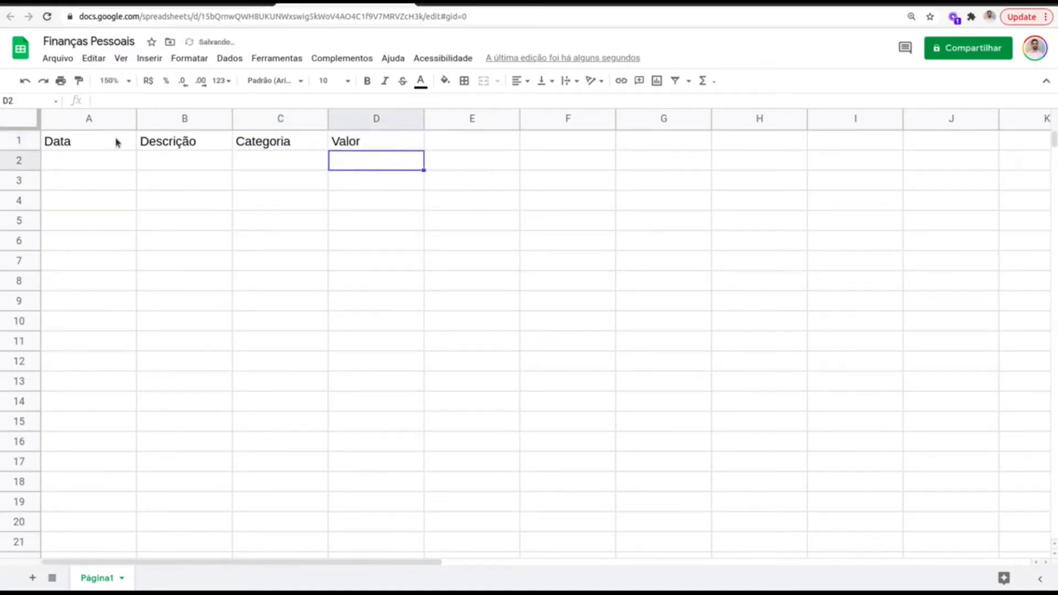
Format the header cells A1:D1 with bold, centred text on a muted teal fill
left_click_drag(99, 145, 376, 139)
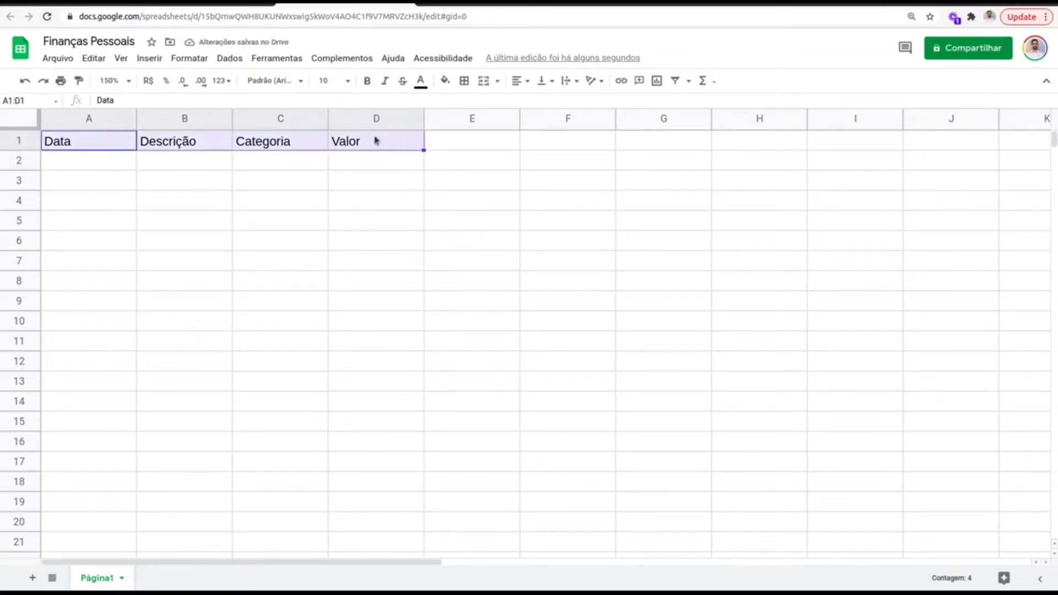
left_click(368, 81)
left_click(444, 81)
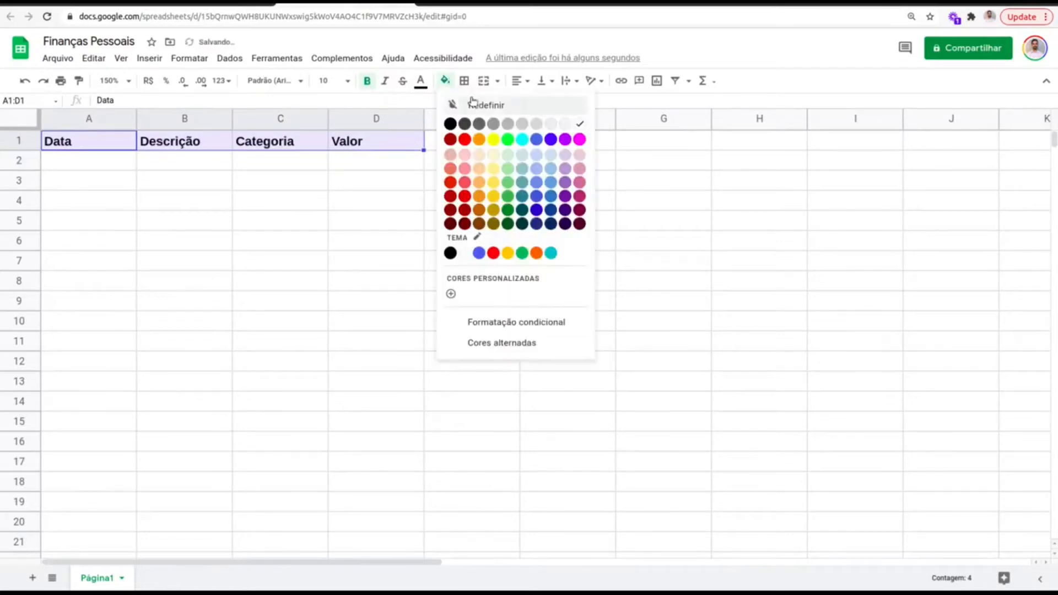
left_click(536, 169)
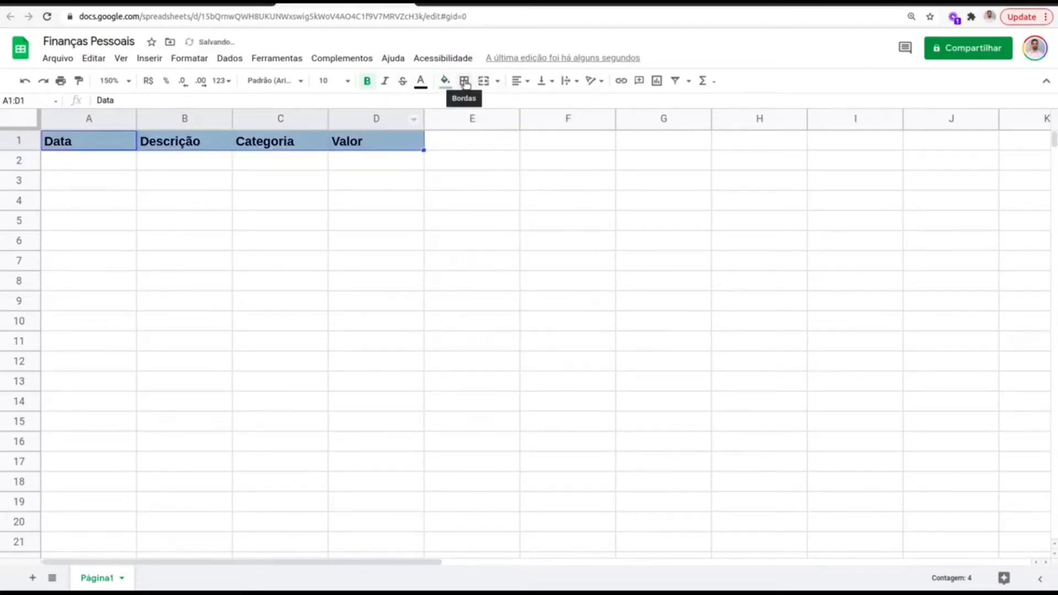
left_click(517, 82)
left_click(534, 102)
left_click(311, 145)
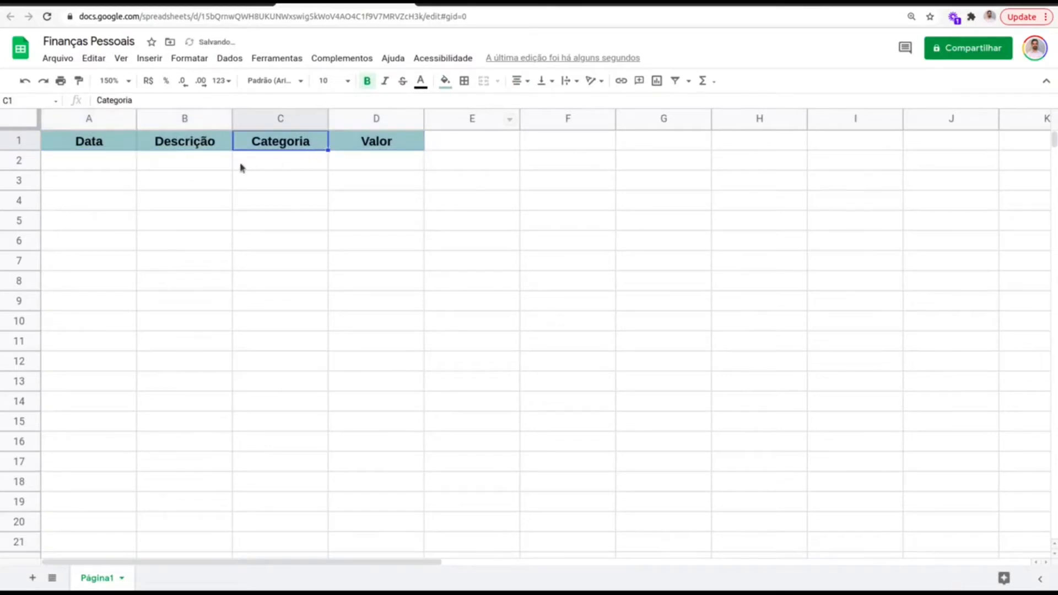
left_click(241, 168)
Add data validation to A2:A1000 that accepts only a valid date and shows a warning for invalid data
left_click(125, 166)
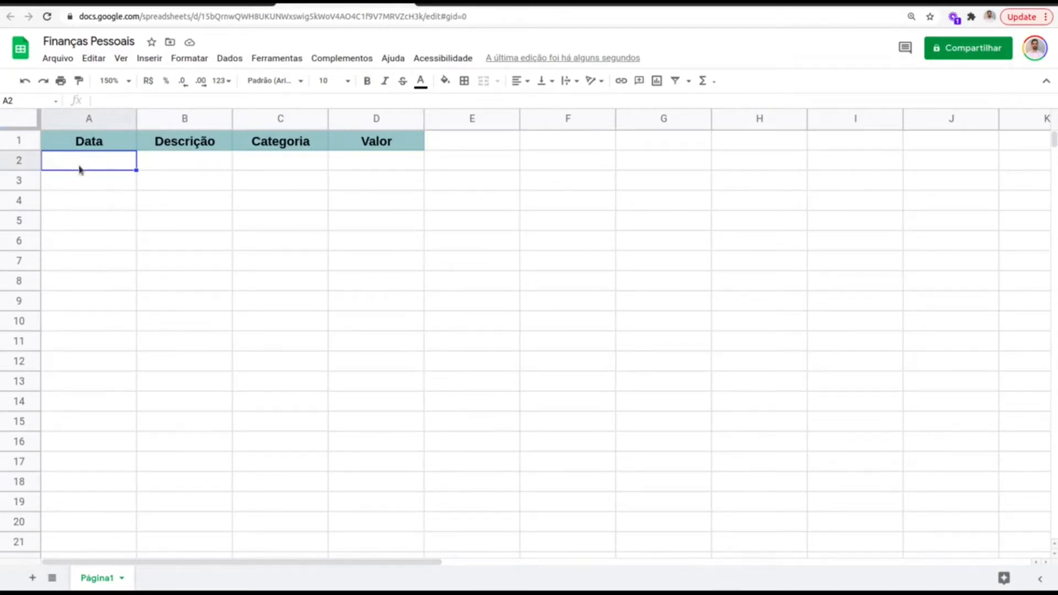
key("ctrl+shift+Down")
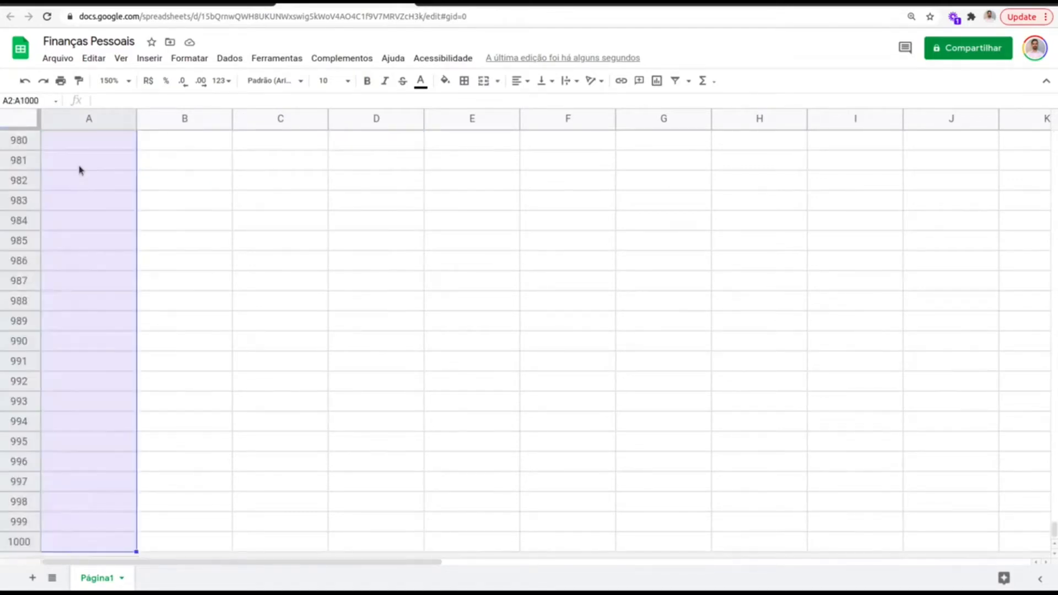
left_click_drag(1053, 527, 1053, 140)
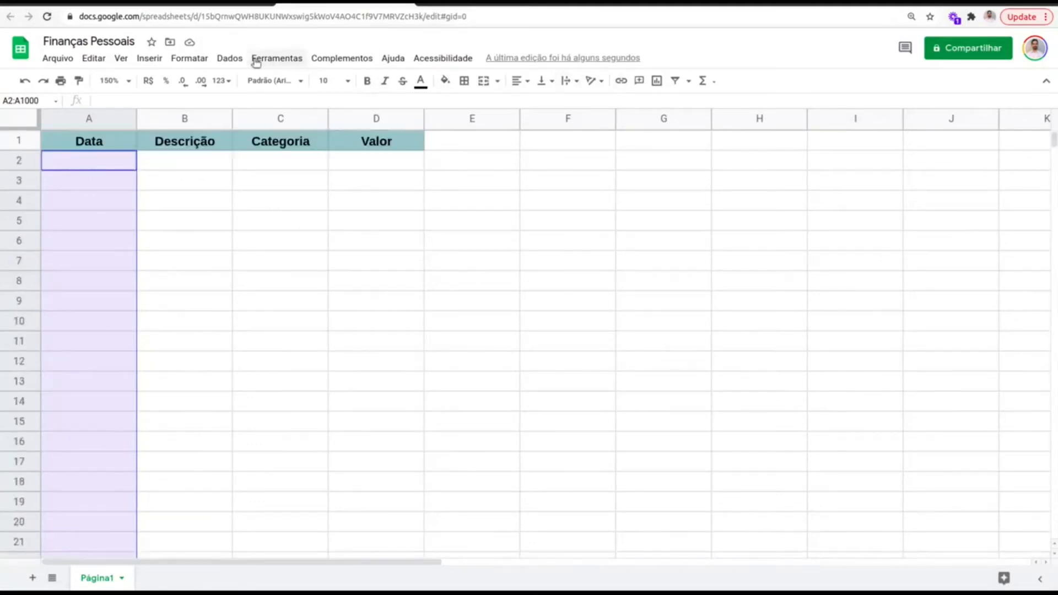
left_click(229, 58)
left_click(304, 275)
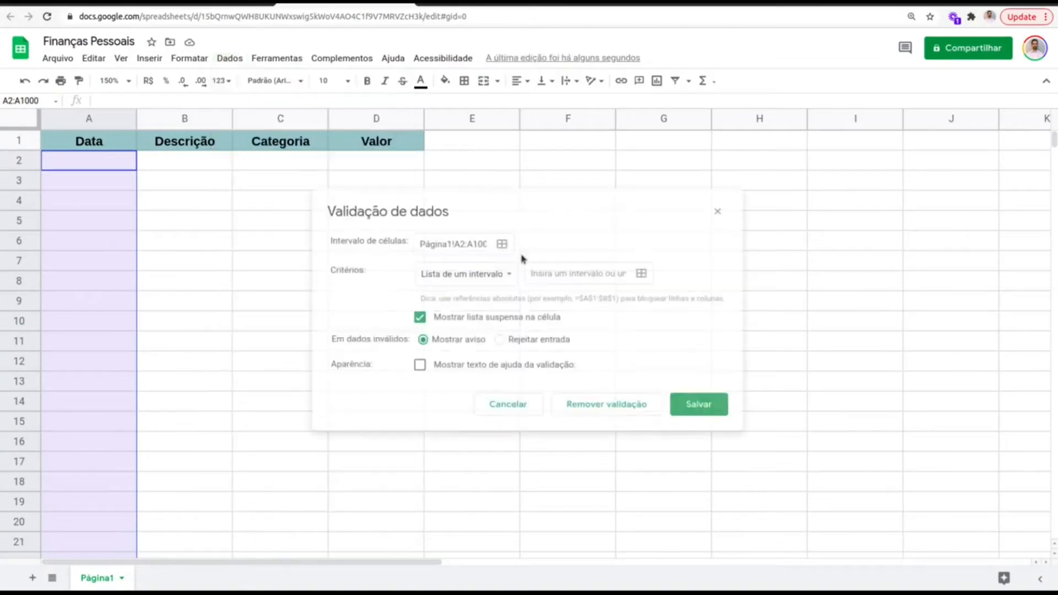
left_click(470, 274)
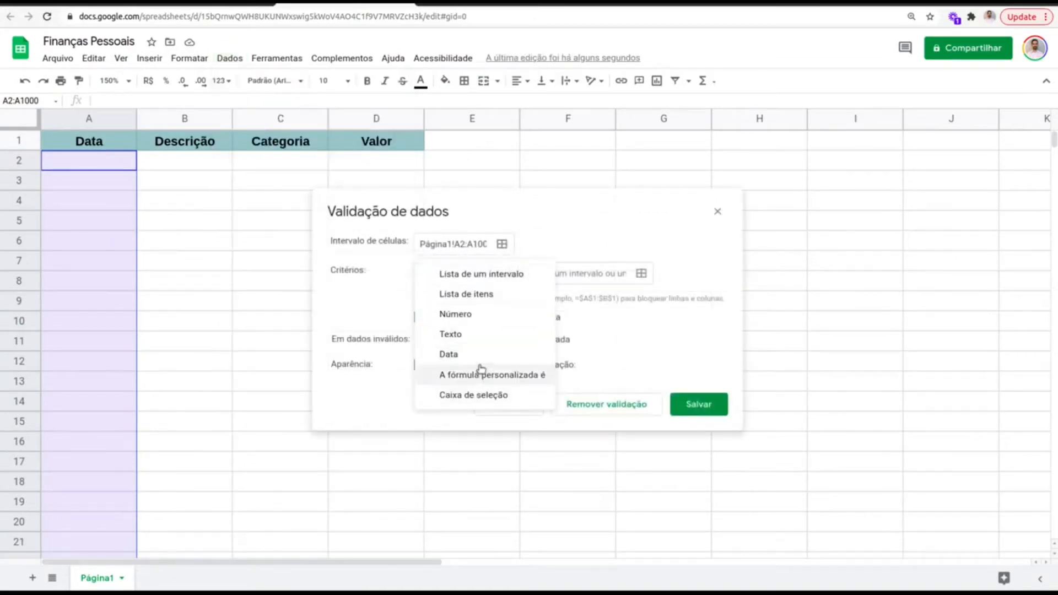
left_click(454, 354)
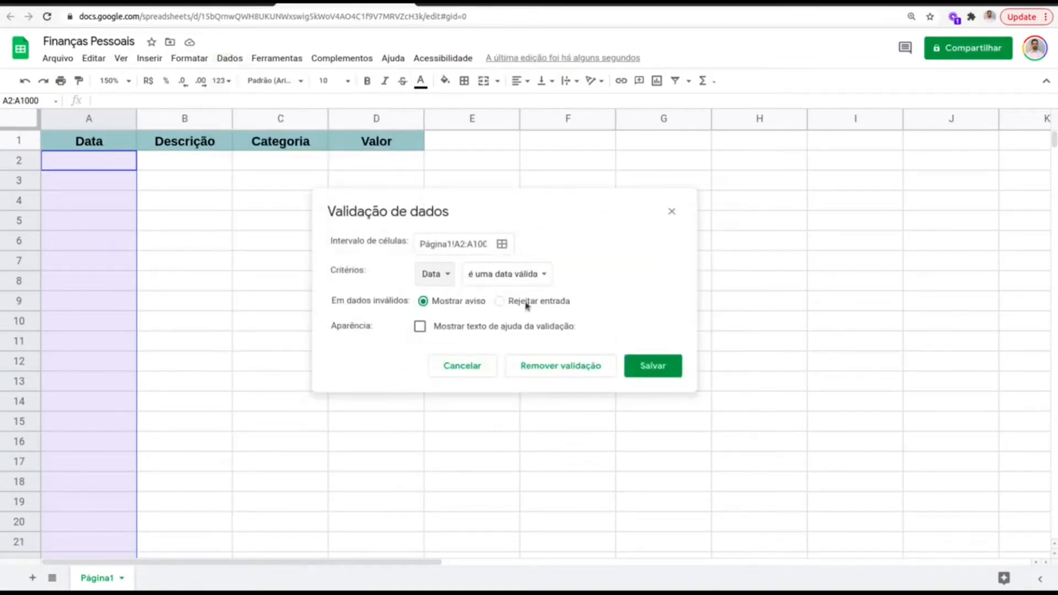
left_click(672, 371)
left_click(218, 178)
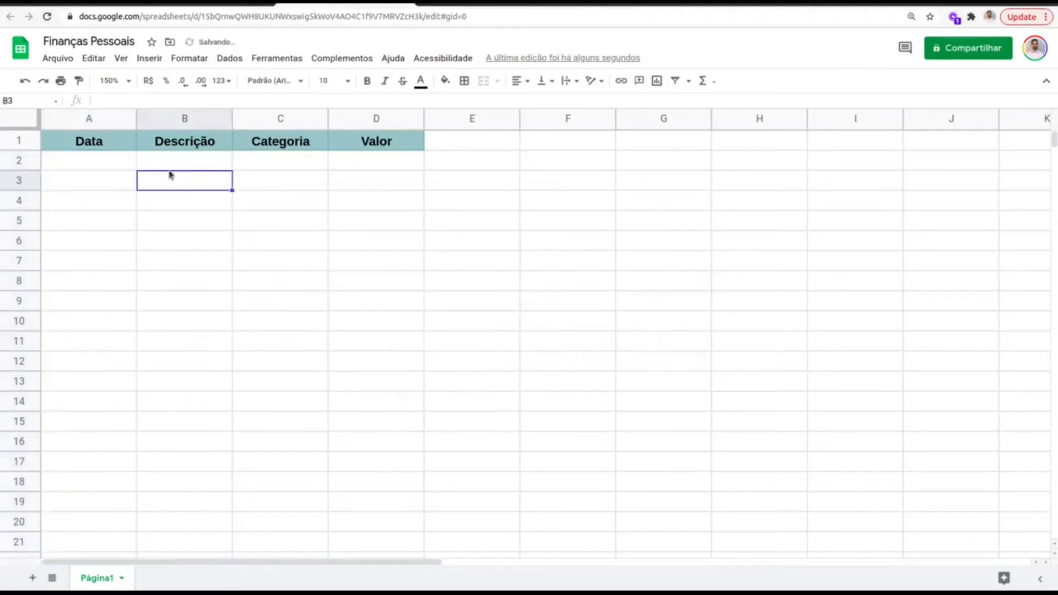
Pick 13 May 2021 as the date in A2 and apply the two-digit day/month/year format shown as 05/08/30
double_click(109, 163)
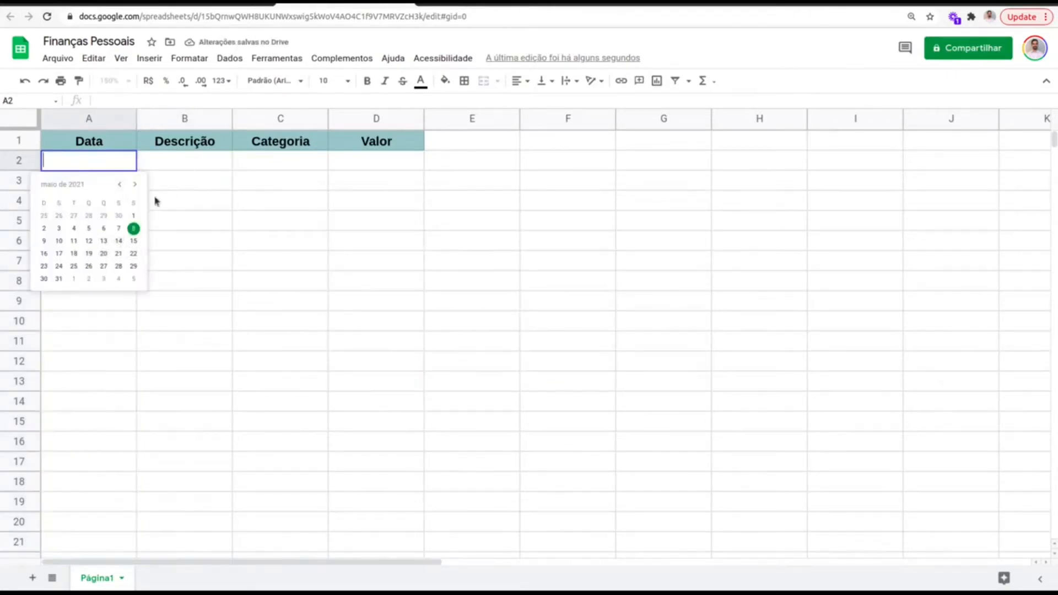
left_click(104, 241)
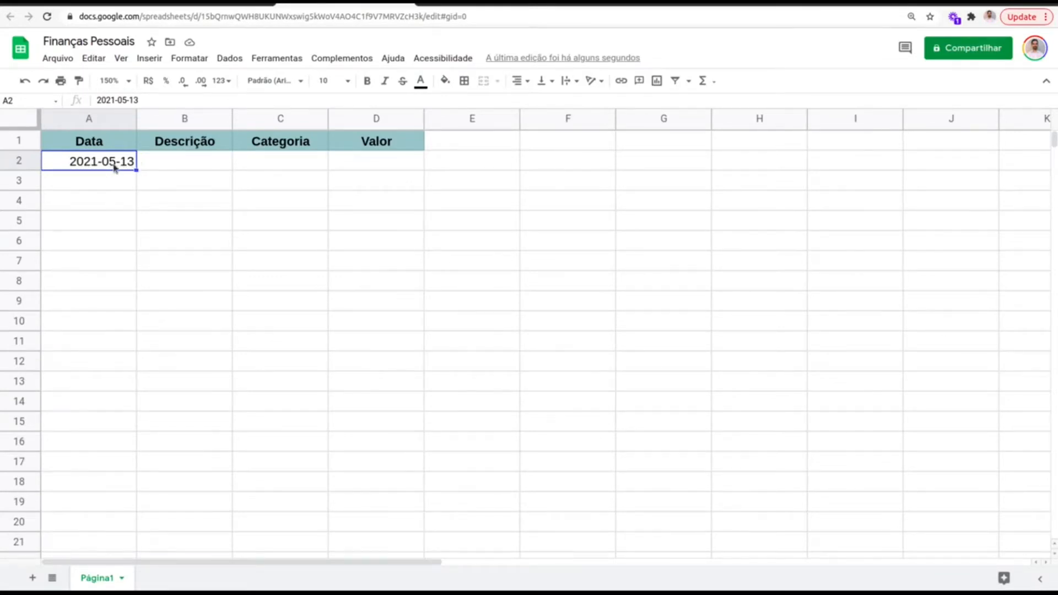
left_click(228, 81)
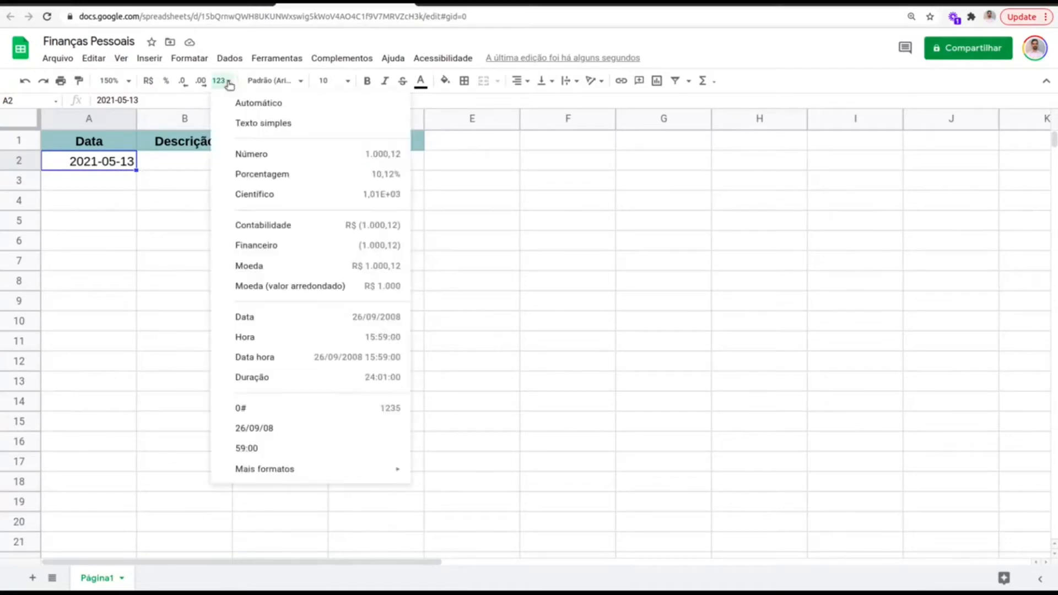
mouse_move(302, 468)
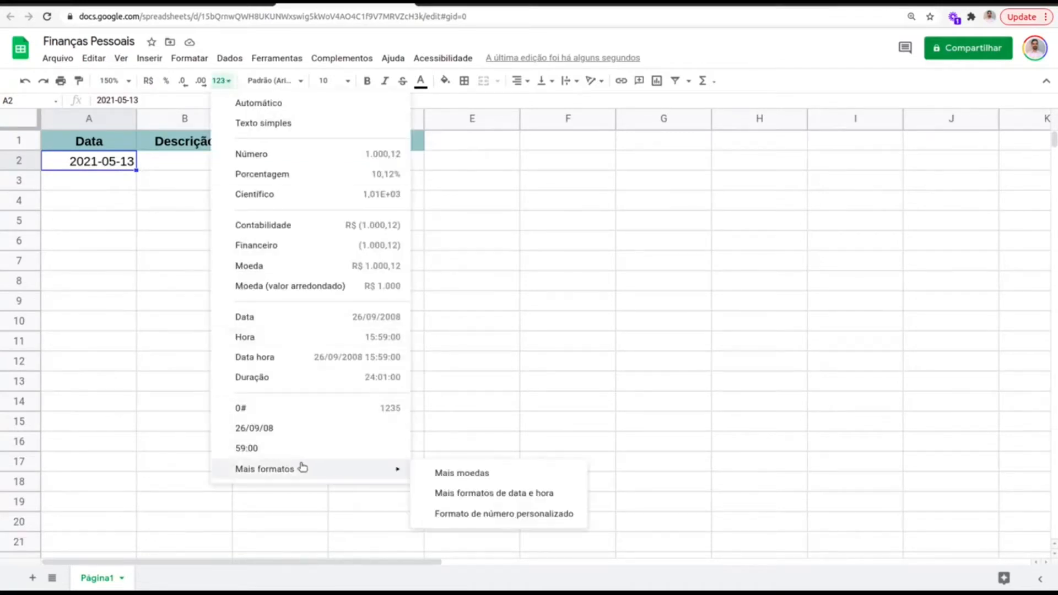
left_click(527, 494)
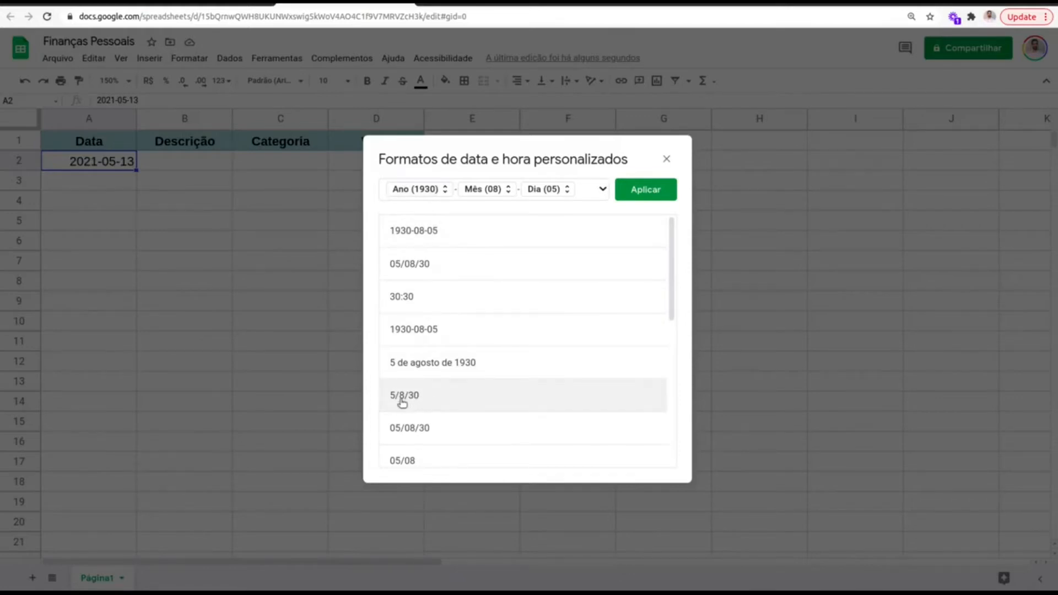
scroll(438, 394, "down", 4)
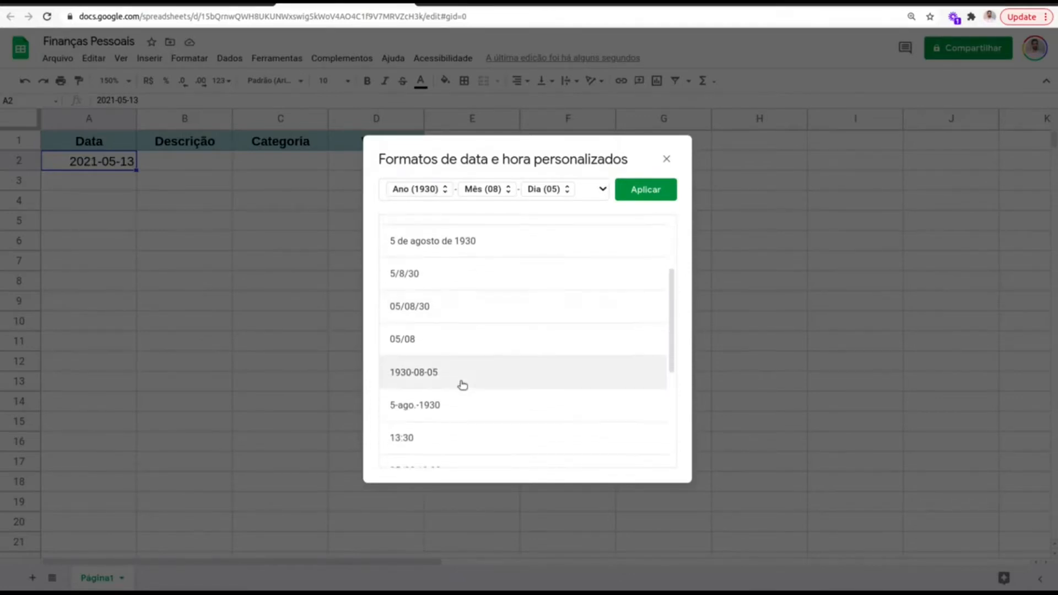
scroll(469, 382, "up", 3)
scroll(470, 382, "up", 1)
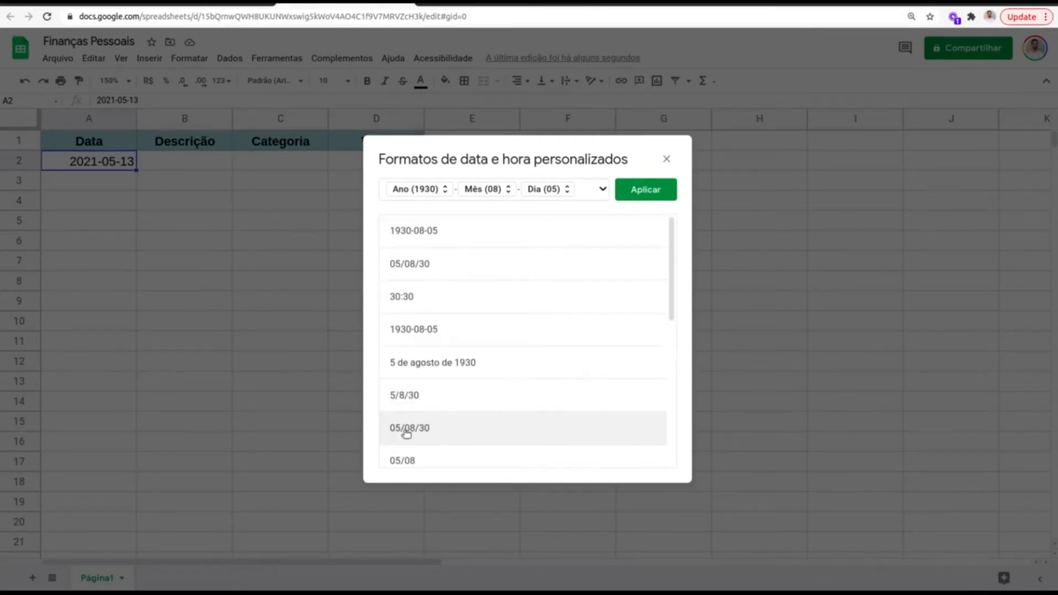
left_click(425, 435)
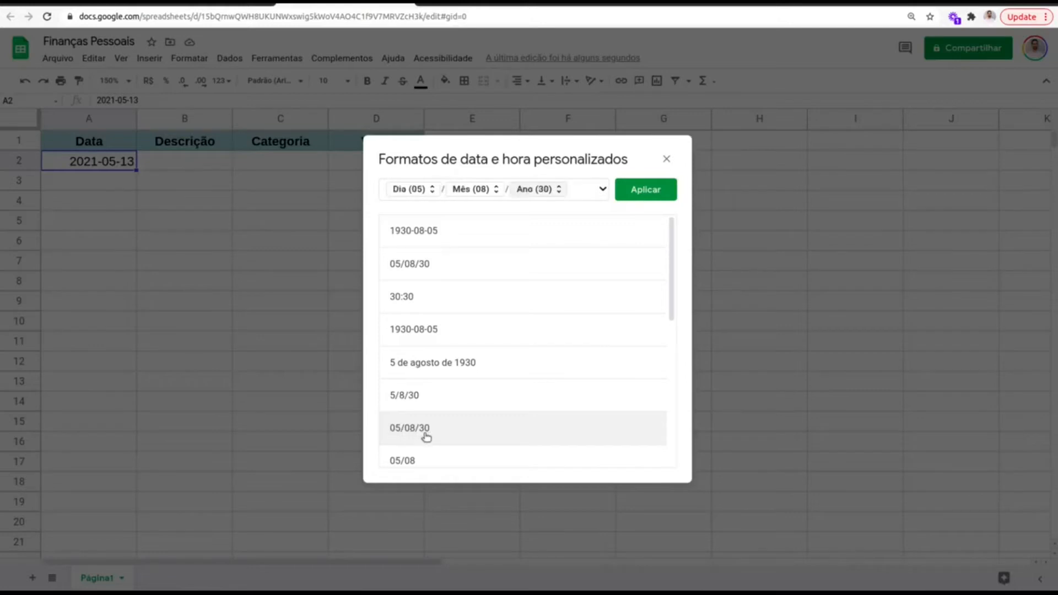
left_click(650, 193)
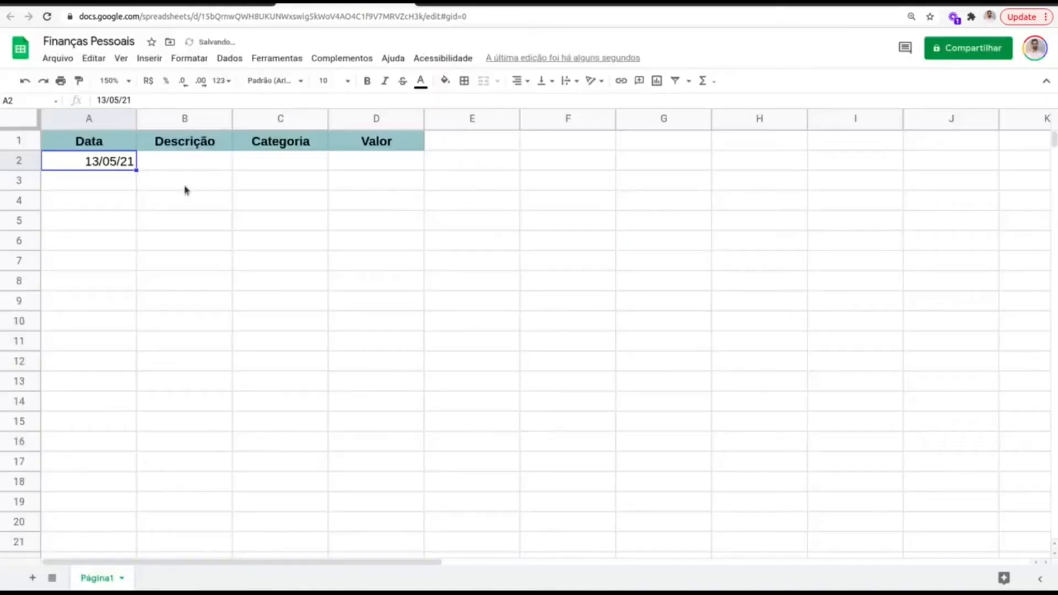
Centre the date in A2 and change it to 22 May 2021 using the calendar
left_click(518, 80)
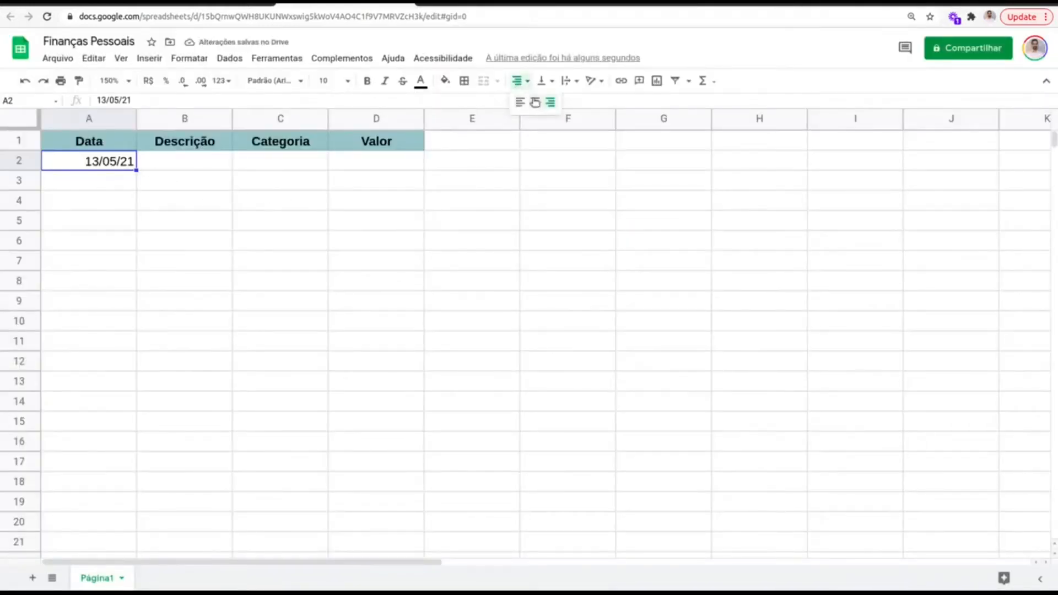
left_click(534, 101)
double_click(120, 167)
left_click(59, 228)
double_click(125, 170)
left_click(130, 253)
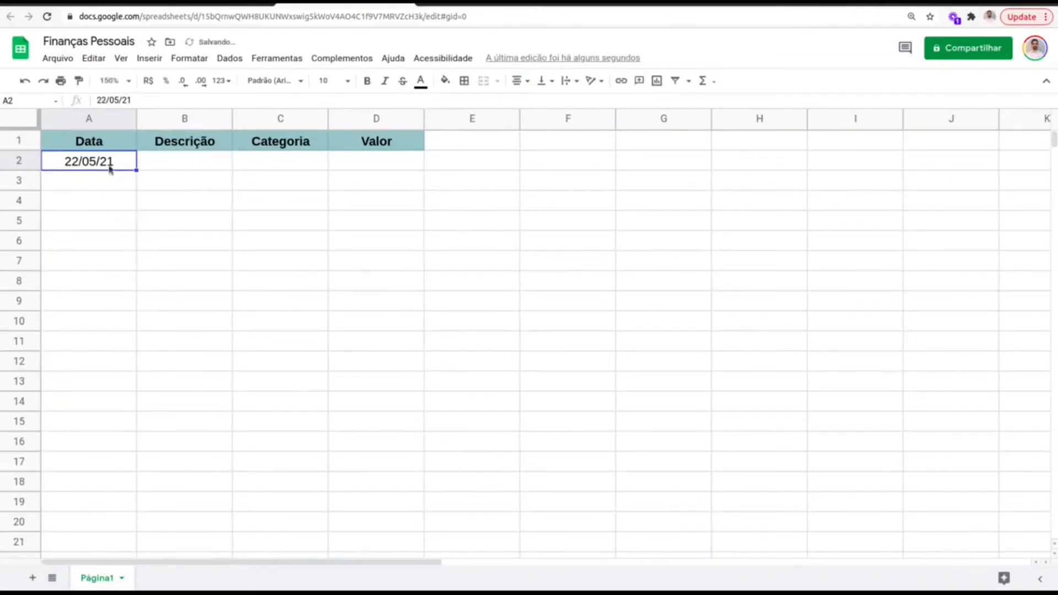
left_click(111, 181)
left_click(111, 160)
left_click(284, 161)
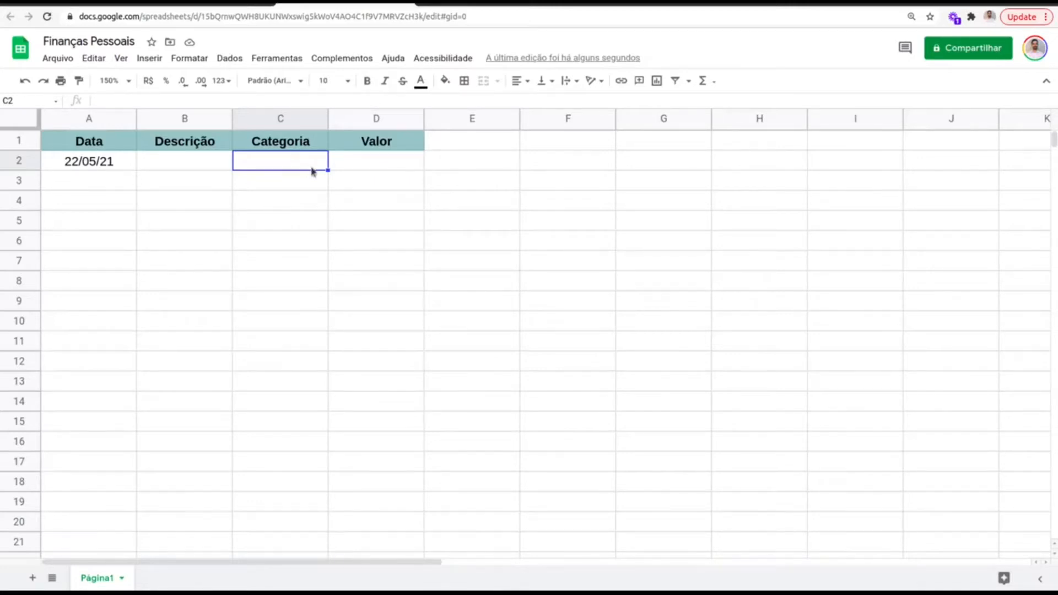
Add a second sheet to the spreadsheet and rename it Banco De Dados
left_click(33, 577)
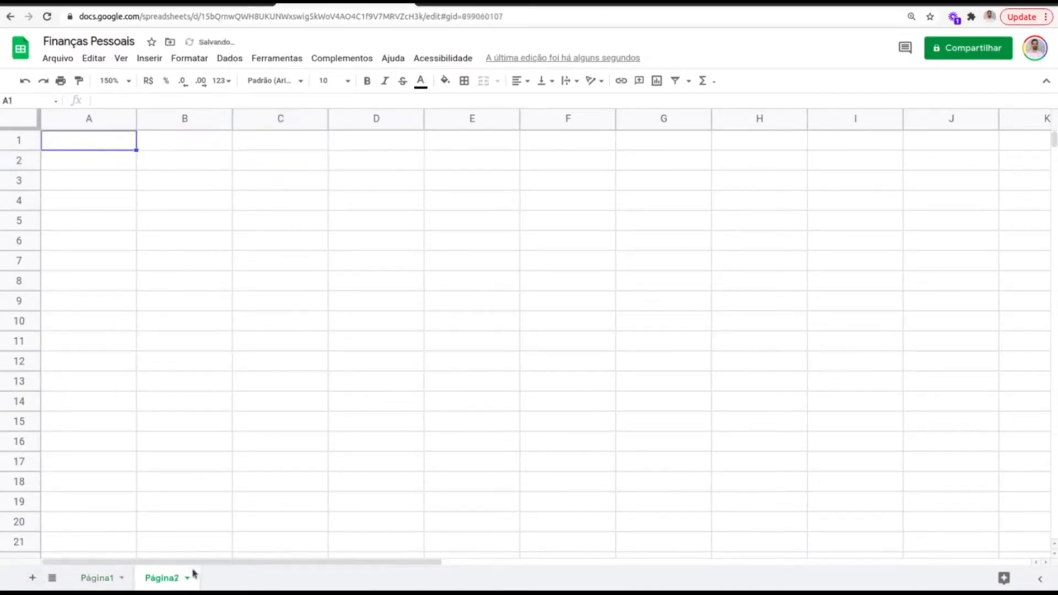
left_click(103, 145)
type("a")
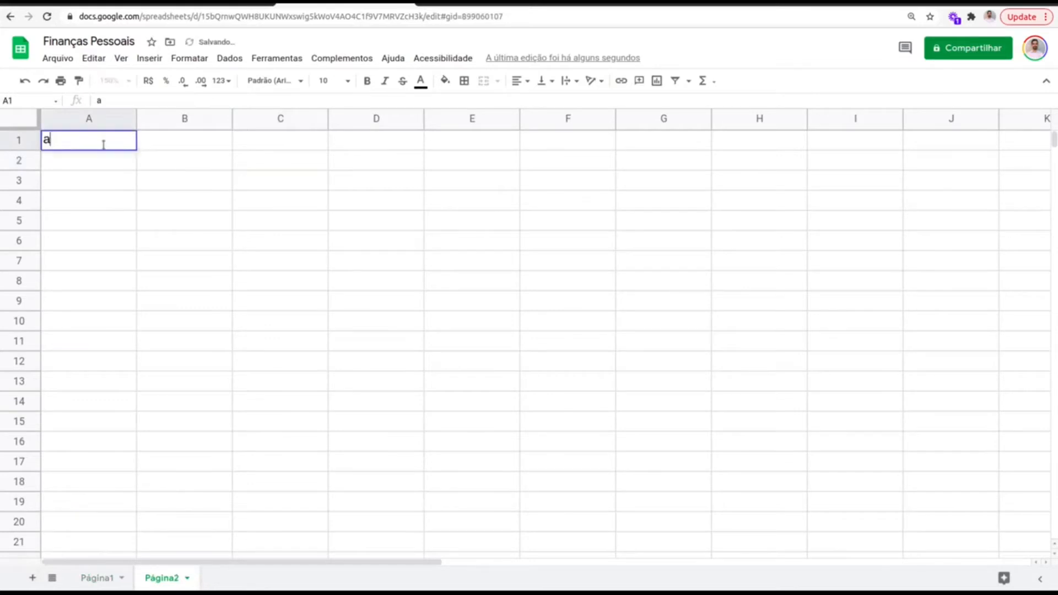
left_click(188, 578)
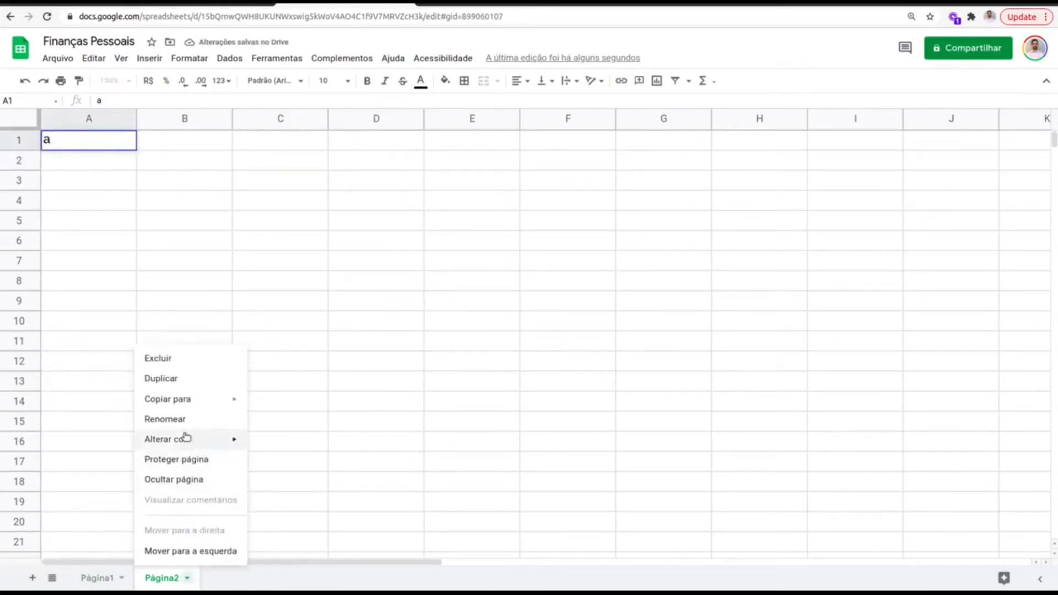
left_click(186, 418)
type("Banco")
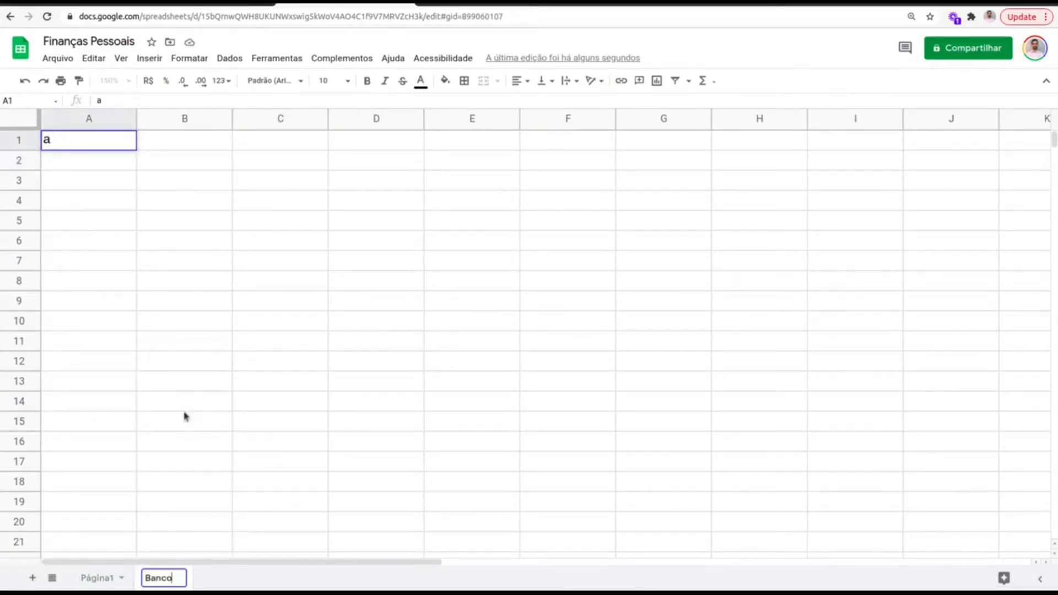
type(" De Dados")
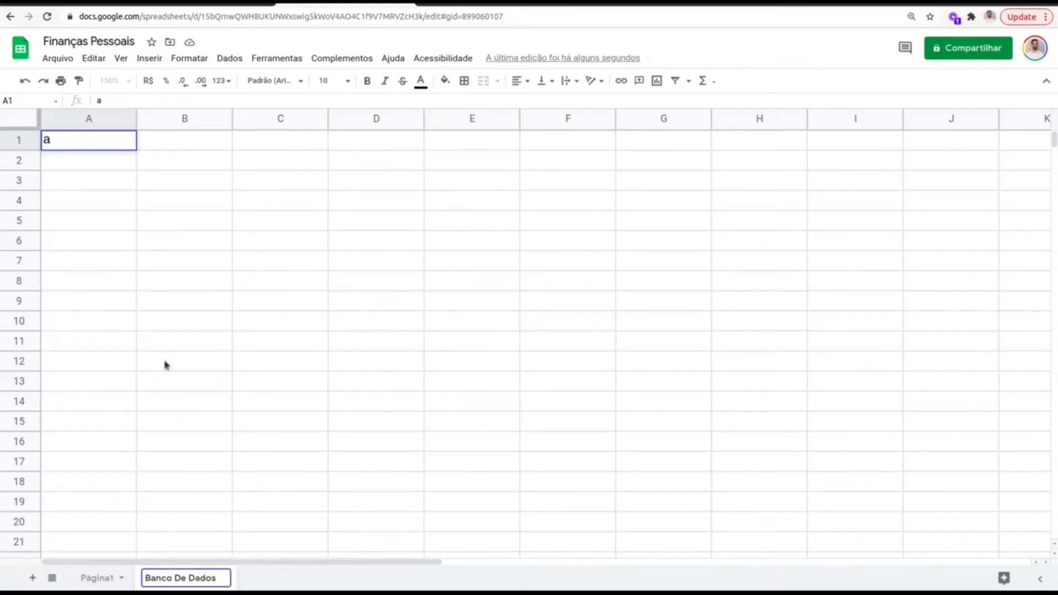
Enter the heading Categoria in A1 of the Banco De Dados sheet
left_click(88, 141)
type("Categoria")
key("Return")
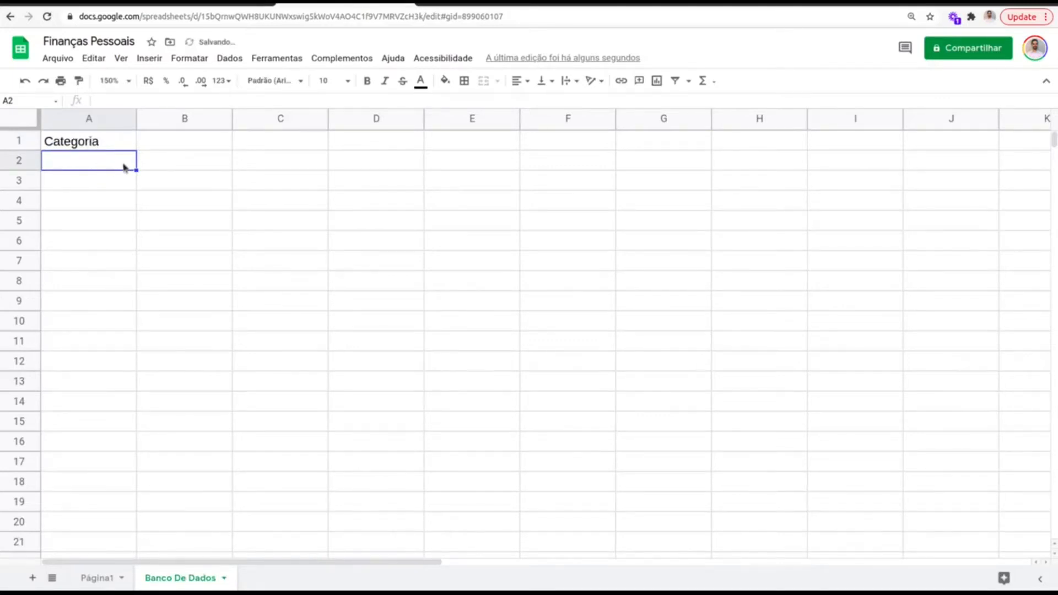
List the categories Alimentação, Transporte, Educação, Compras and Residência in A2:A6 of Banco De Dados
left_click(105, 578)
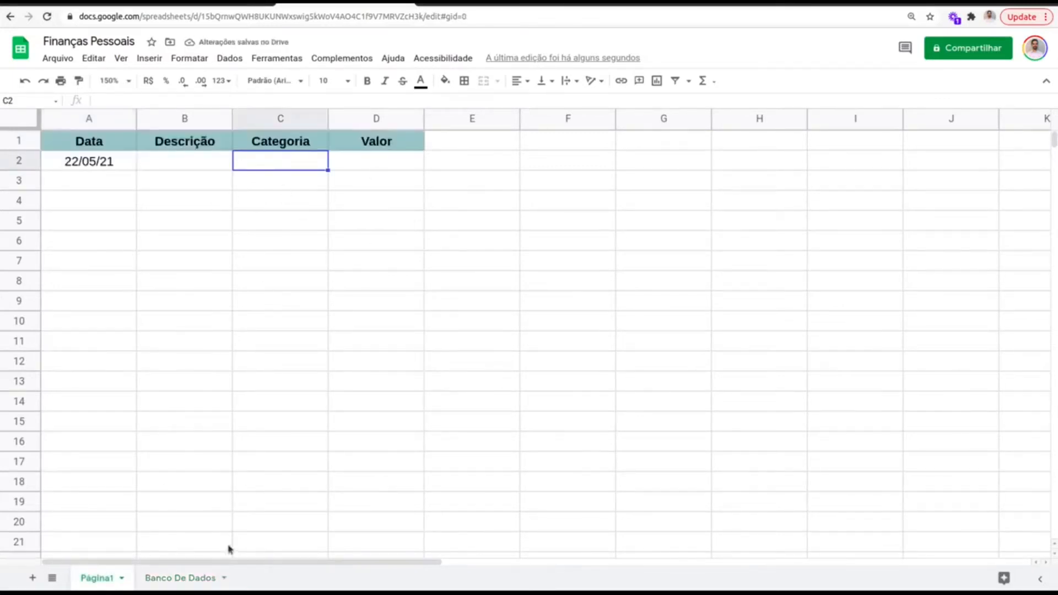
left_click(193, 577)
type("Alimentação")
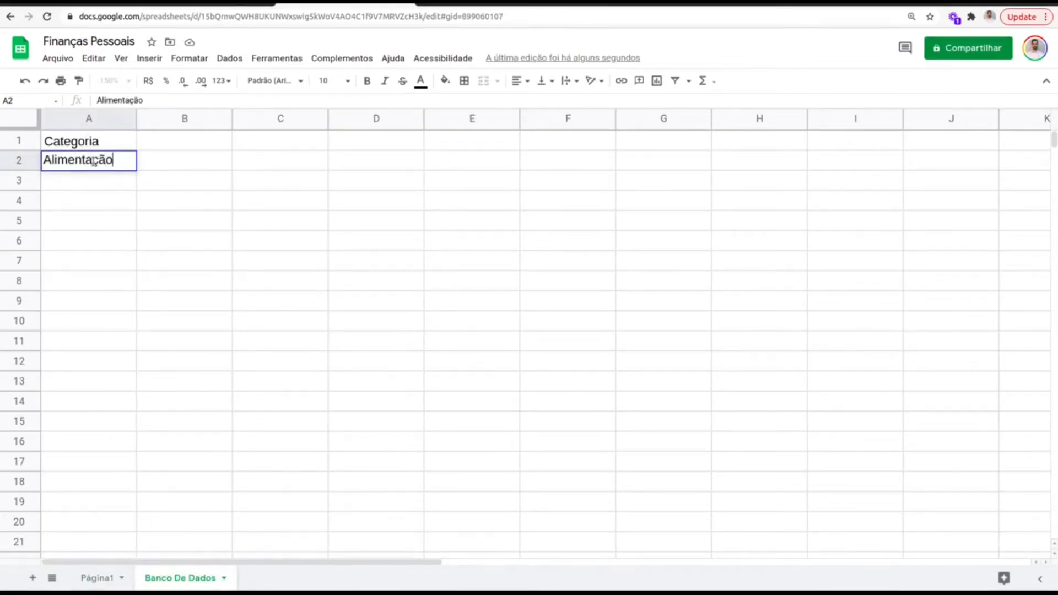
key("Return")
type("Transporte")
key("Return")
type("Educação")
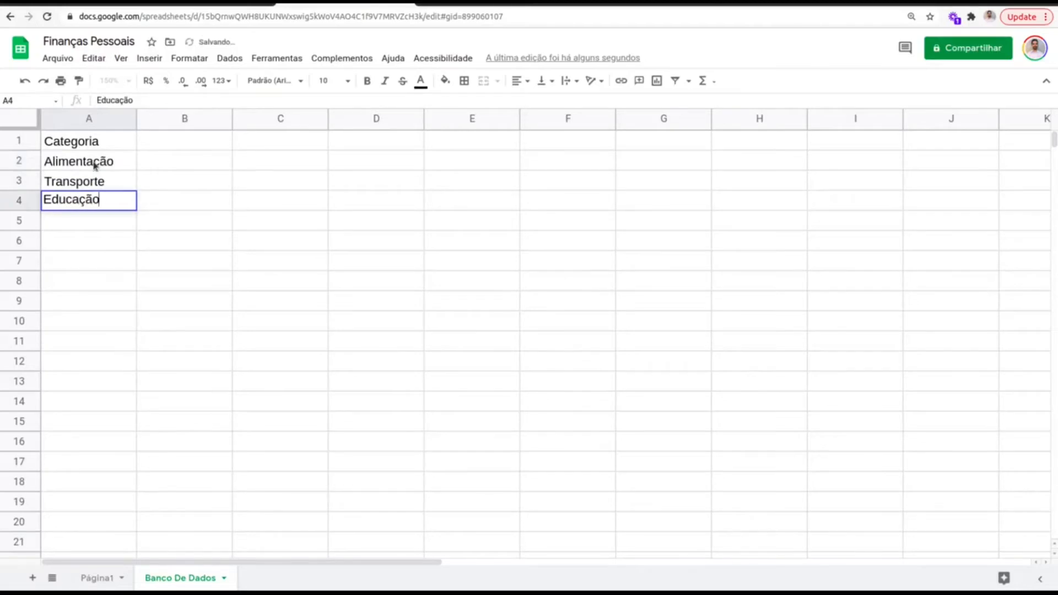
key("Return")
type("Compras")
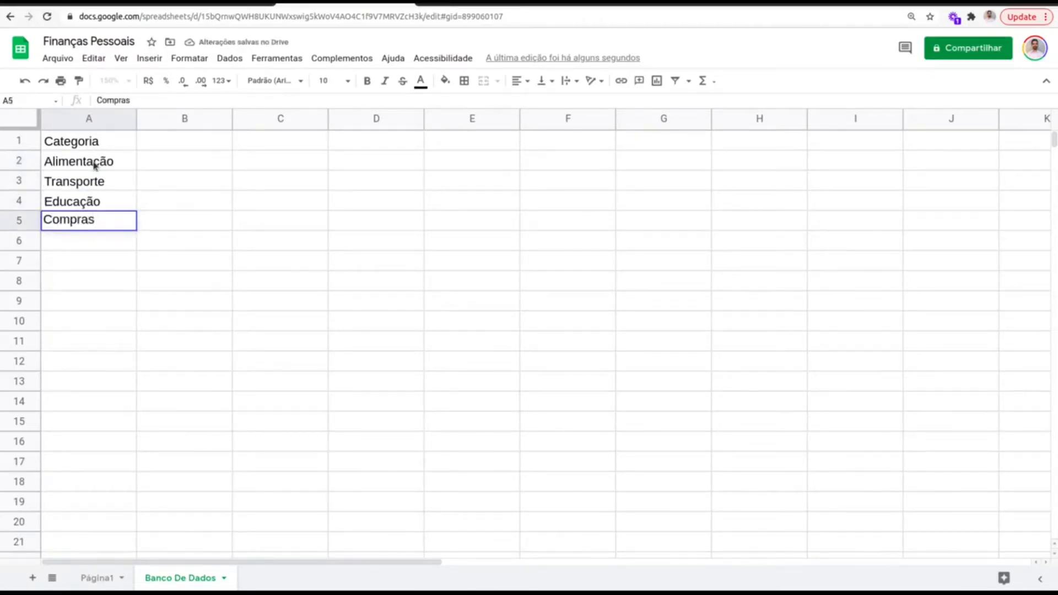
key("Return")
type("Ri")
key("BackSpace")
type("esidênc")
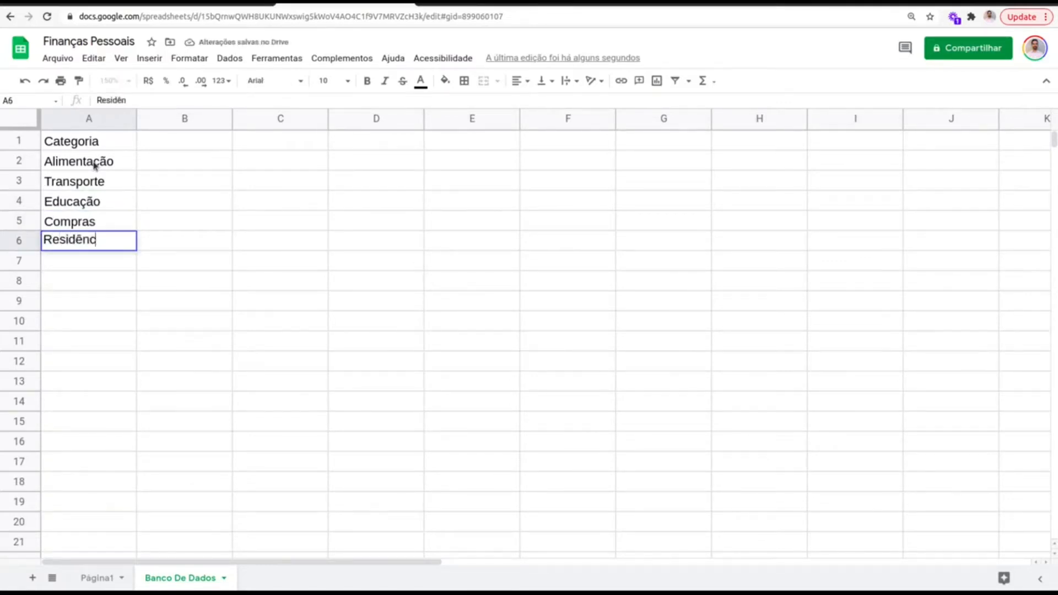
type("ia")
key("Return")
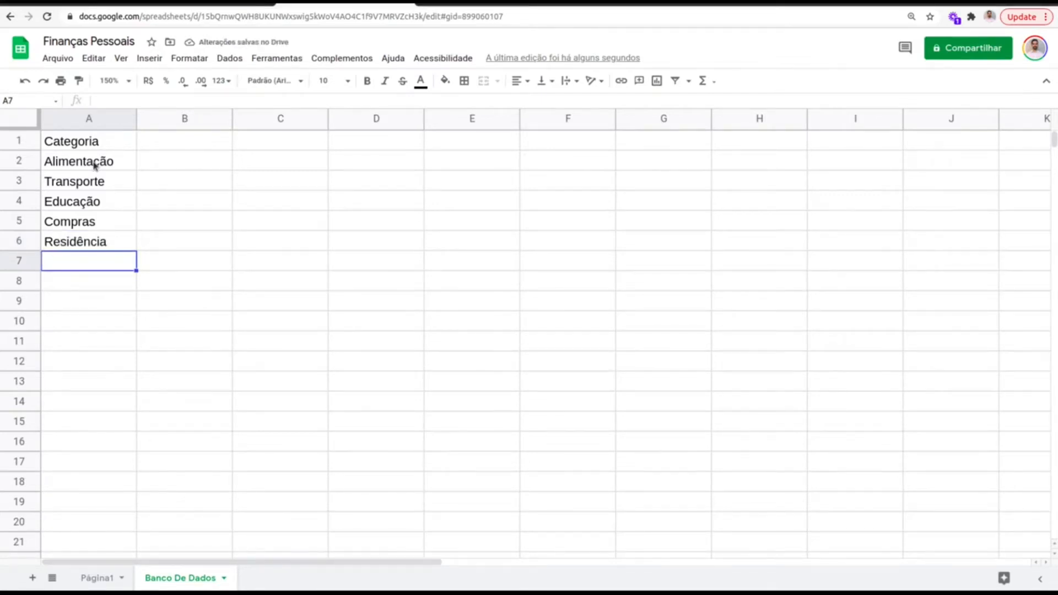
Rename the sheet Página1 as Lista de Despesas
left_click_drag(120, 186, 123, 324)
left_click(122, 166)
left_click(99, 577)
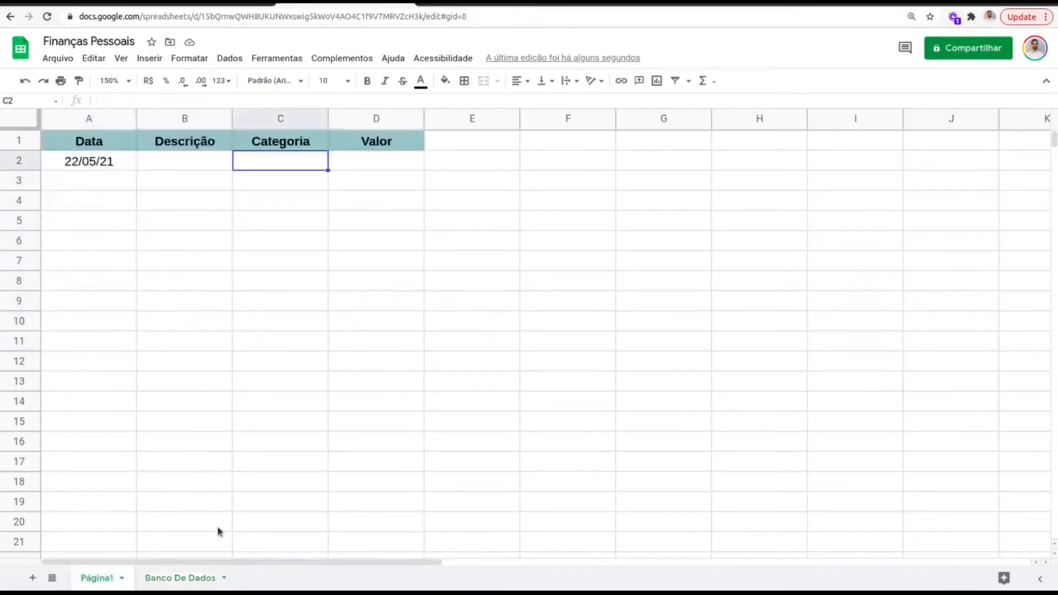
left_click(121, 577)
left_click(138, 428)
type("Lista")
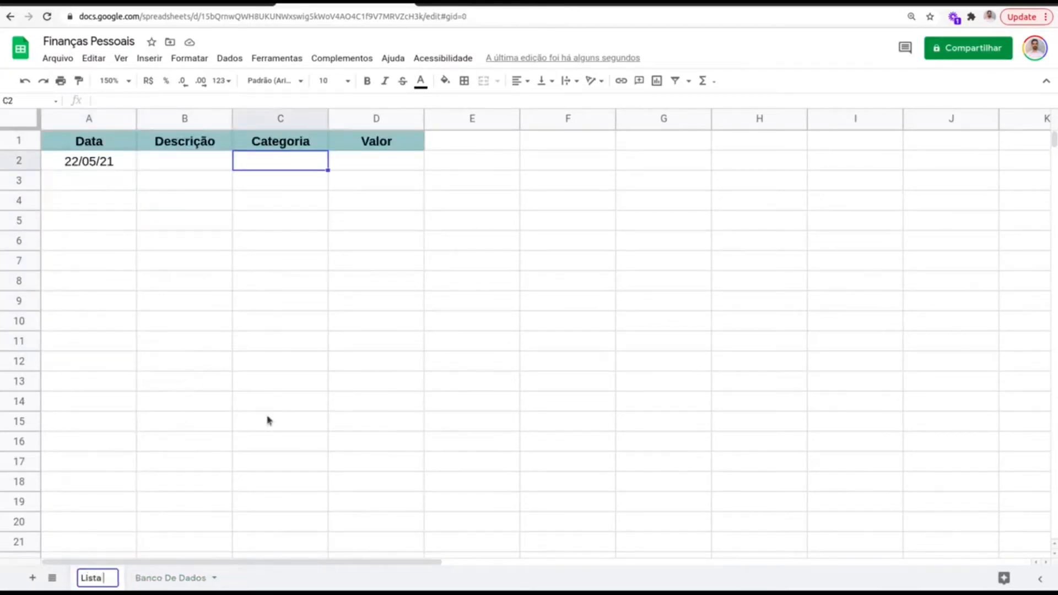
type(" de Despesas")
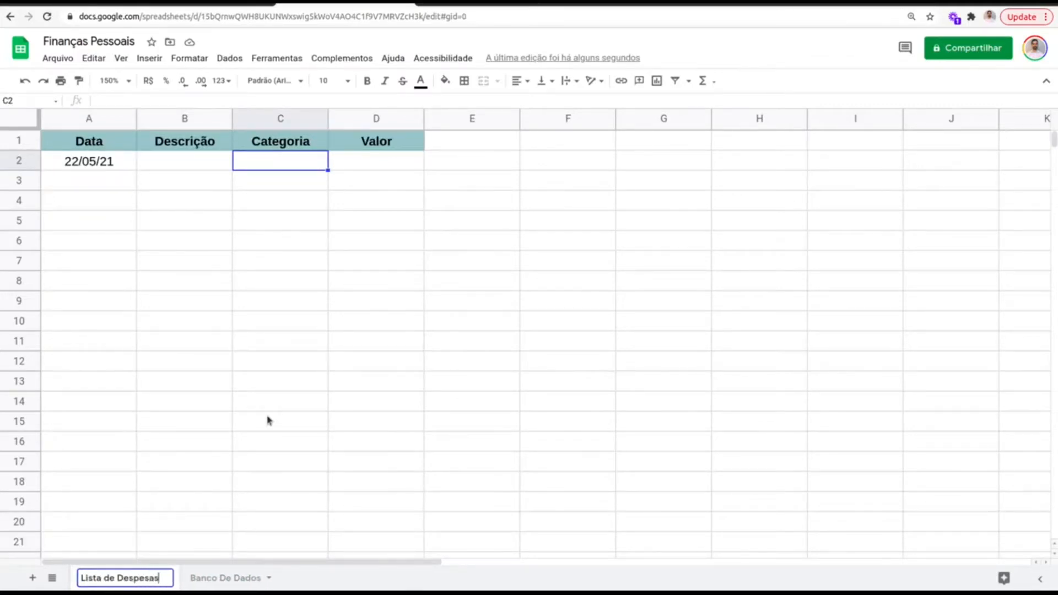
key("Return")
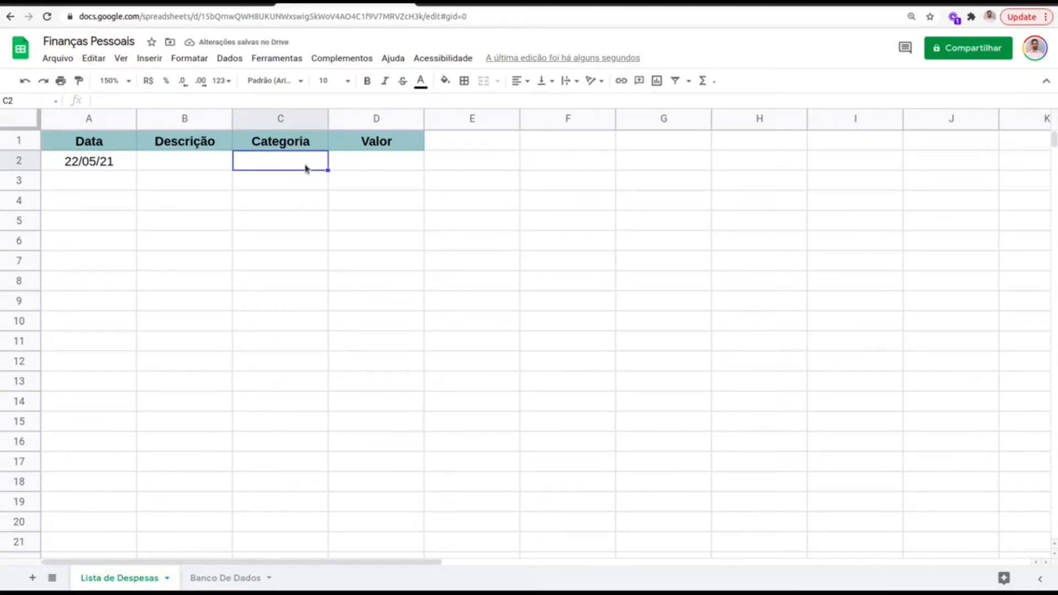
Add dropdown list validation to C2:C1000 of Lista de Despesas, using the range 'Banco De Dados'!A2:A and a warning for invalid data
key("ctrl+shift+Down")
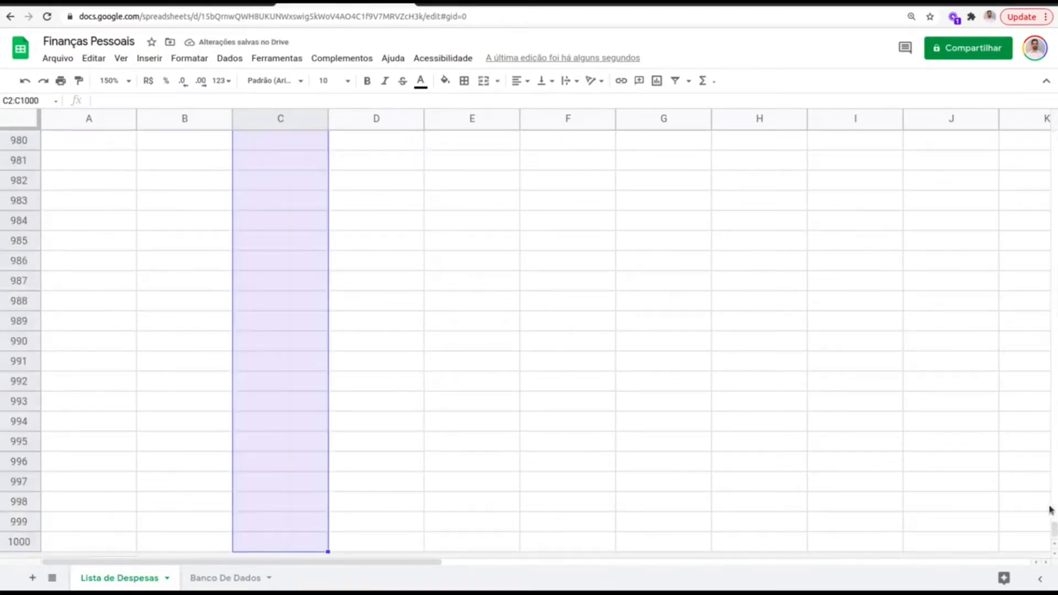
left_click_drag(1053, 530, 1053, 135)
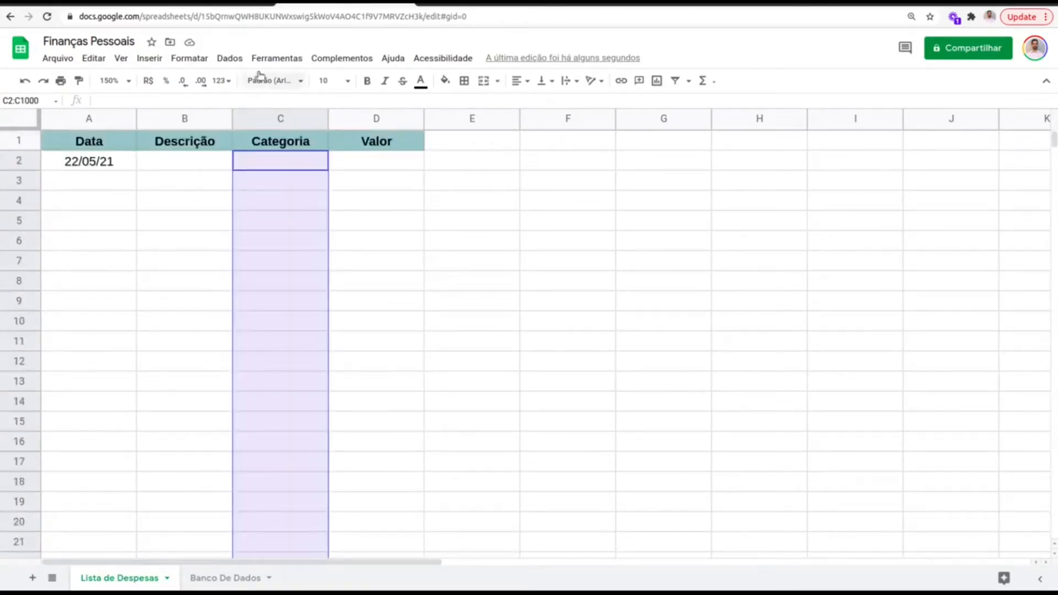
left_click(230, 59)
left_click(327, 275)
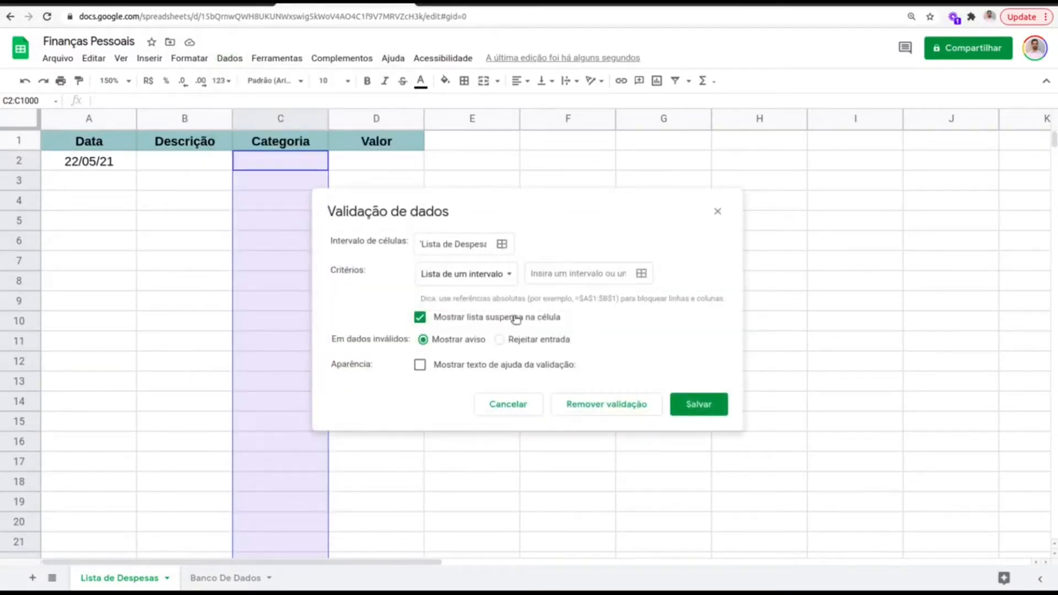
left_click(640, 274)
left_click(212, 578)
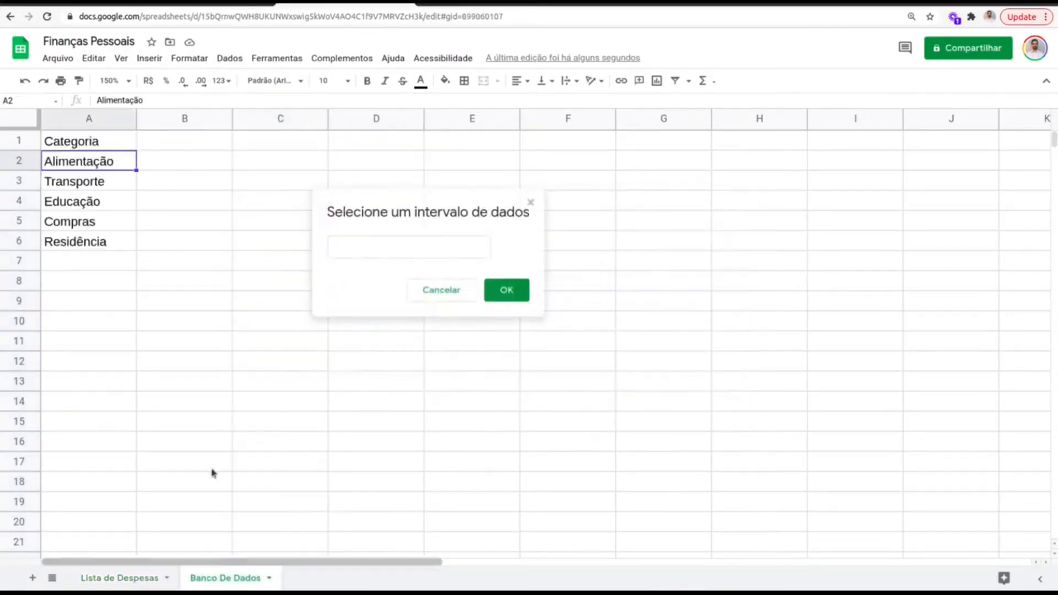
left_click_drag(133, 160, 104, 560)
left_click(452, 243)
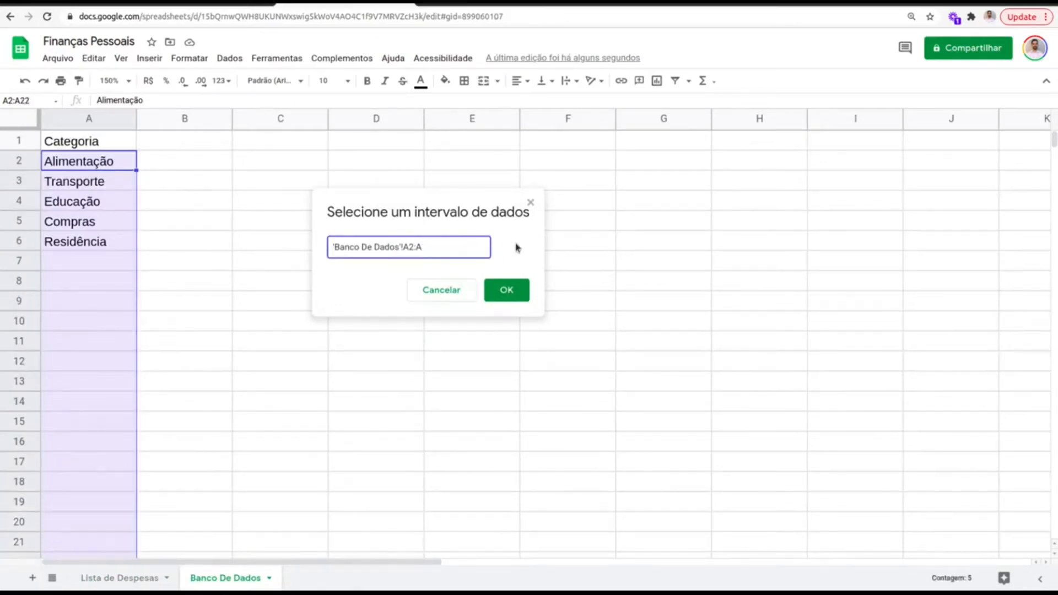
left_click(499, 287)
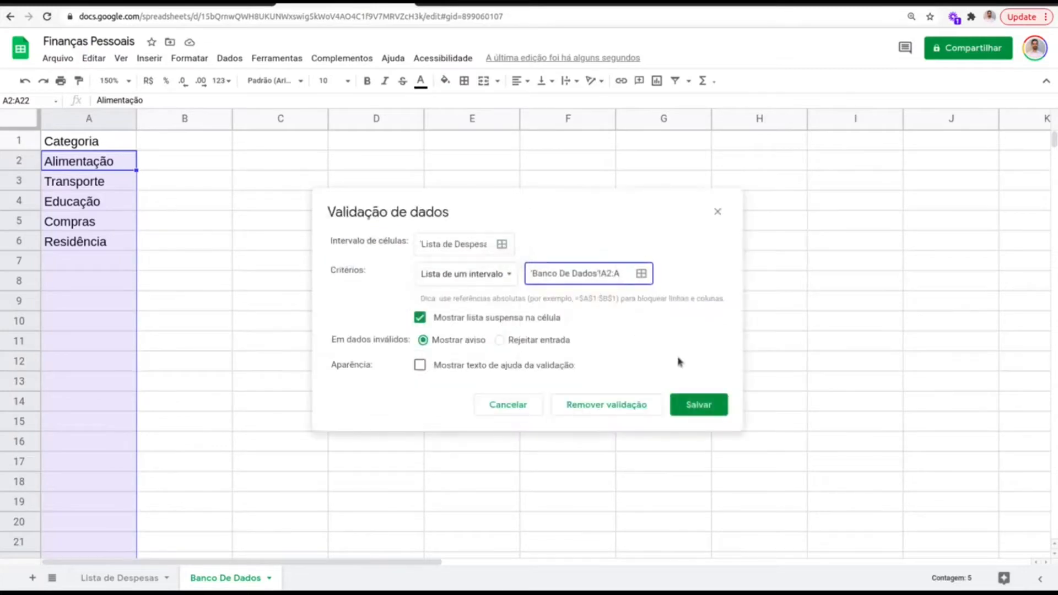
left_click(698, 405)
Check the category options offered by the dropdown in C2 of Lista de Despesas
left_click(119, 577)
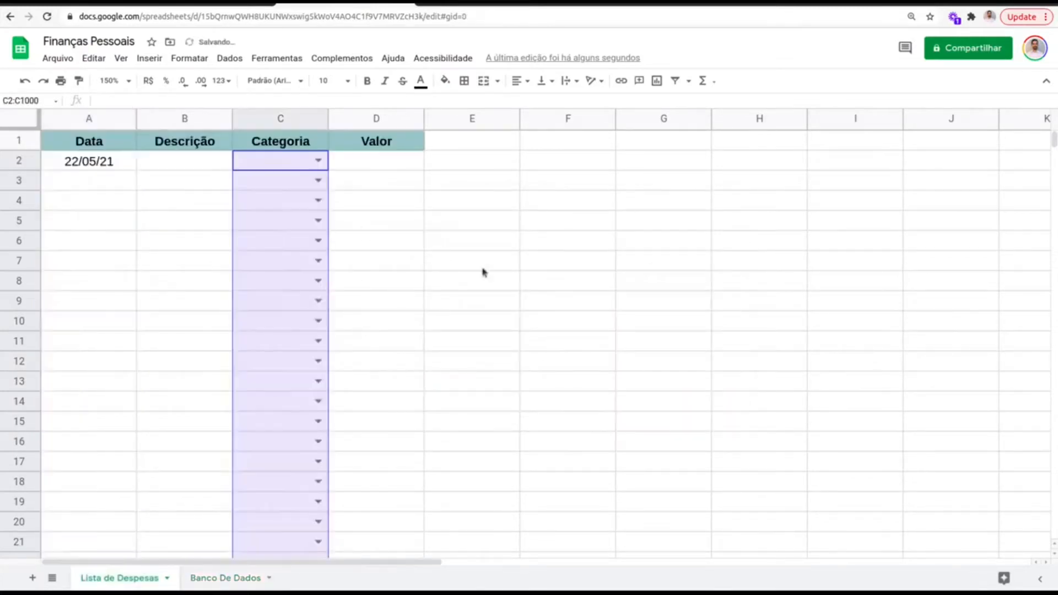
left_click(318, 160)
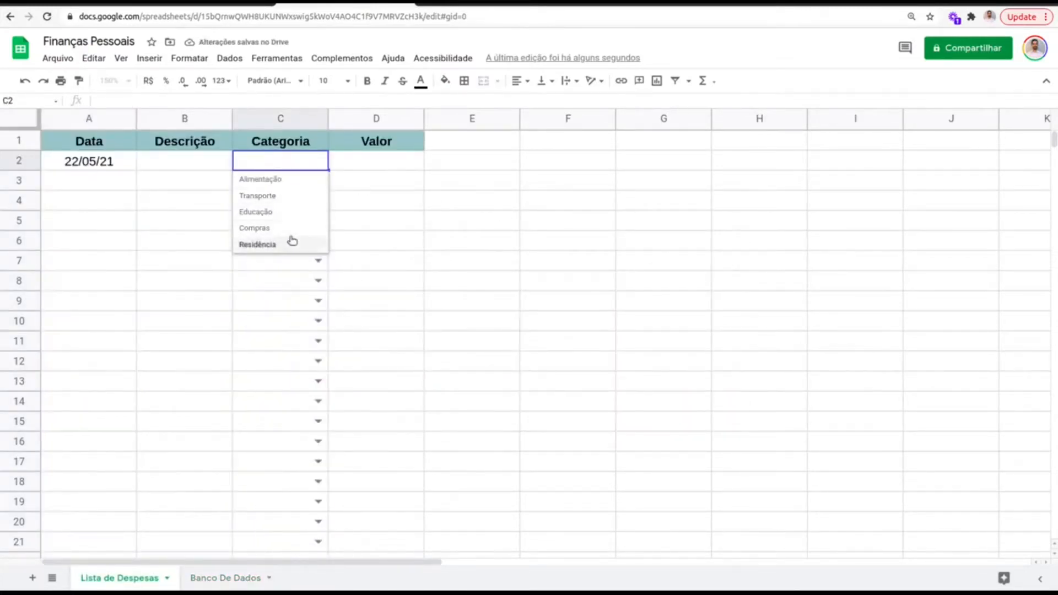
left_click(375, 261)
left_click(281, 165)
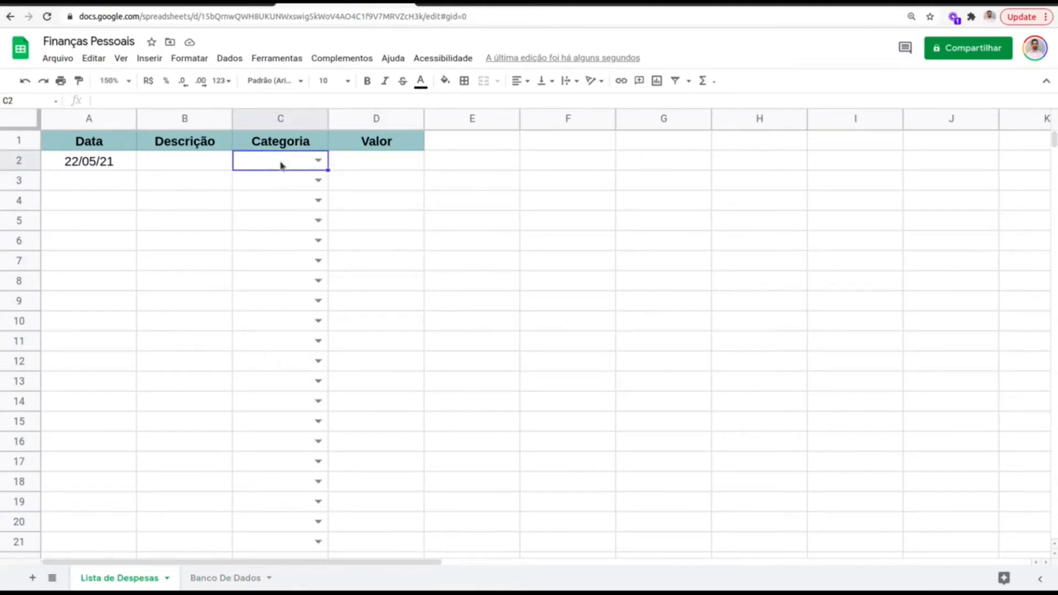
Format the Valor cells D2:D1000 as R$ currency
left_click(382, 169)
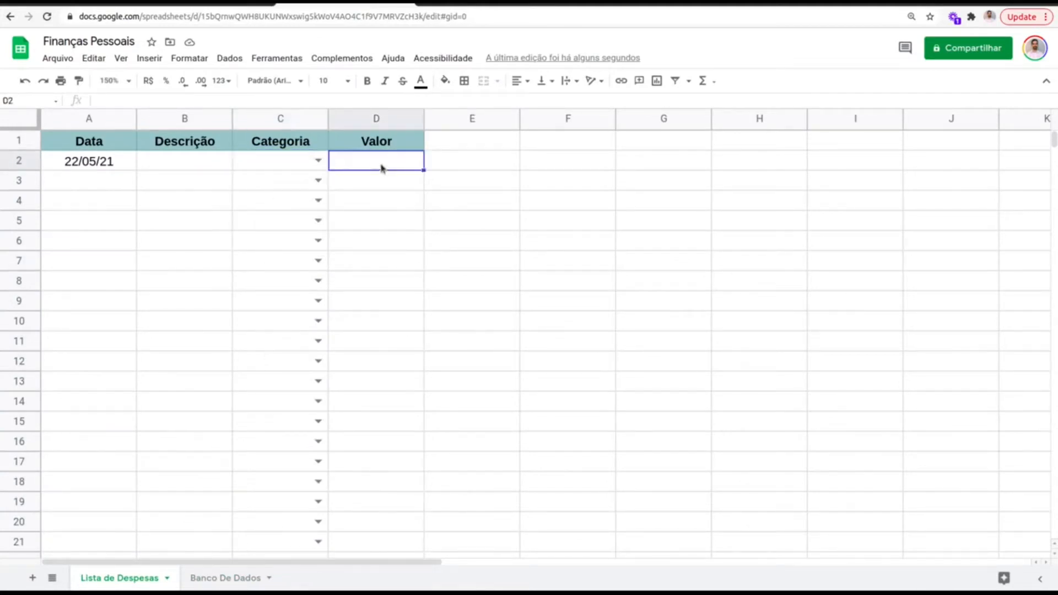
key("ctrl+shift+Down")
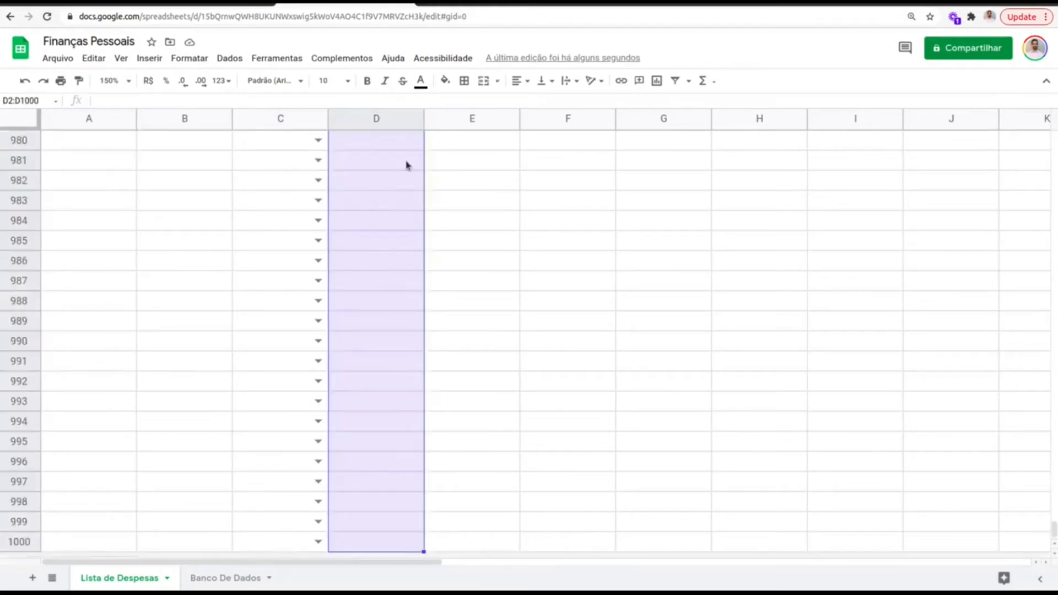
left_click_drag(1054, 530, 1054, 382)
left_click_drag(1057, 270, 1054, 138)
left_click(153, 84)
Enter 1 in D2 as a test value for the currency format
left_click(378, 165)
type("1")
key("Return")
Centre the contents of the table cells A1:D2 horizontally
left_click(379, 166)
key("ctrl+a")
key("ctrl+a")
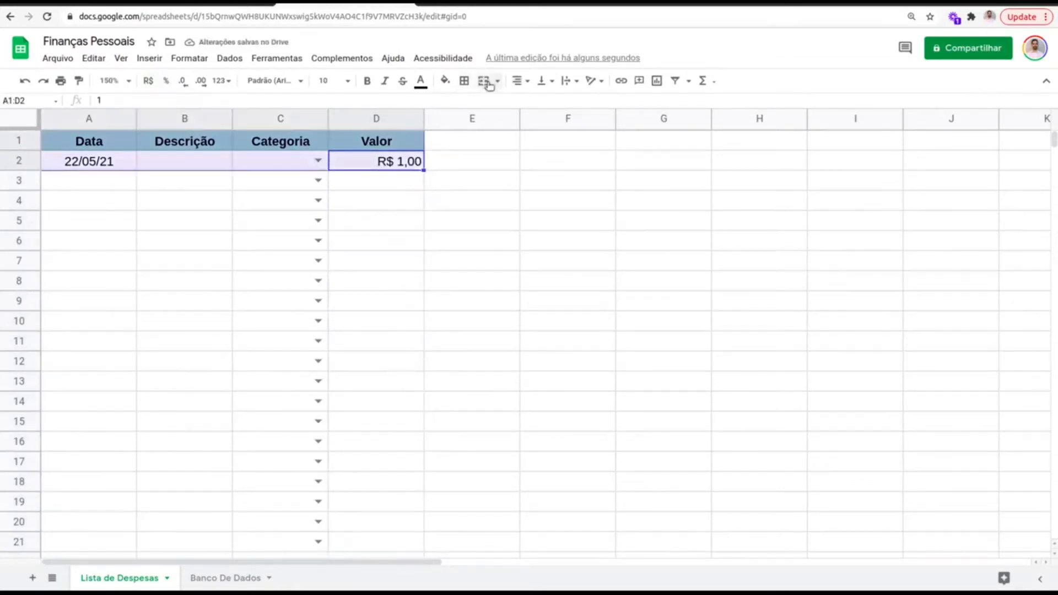
left_click(517, 81)
left_click(535, 103)
left_click(471, 170)
Enter the description Abastecer a carro in B2 and widen the Descrição column to fit it
left_click(214, 163)
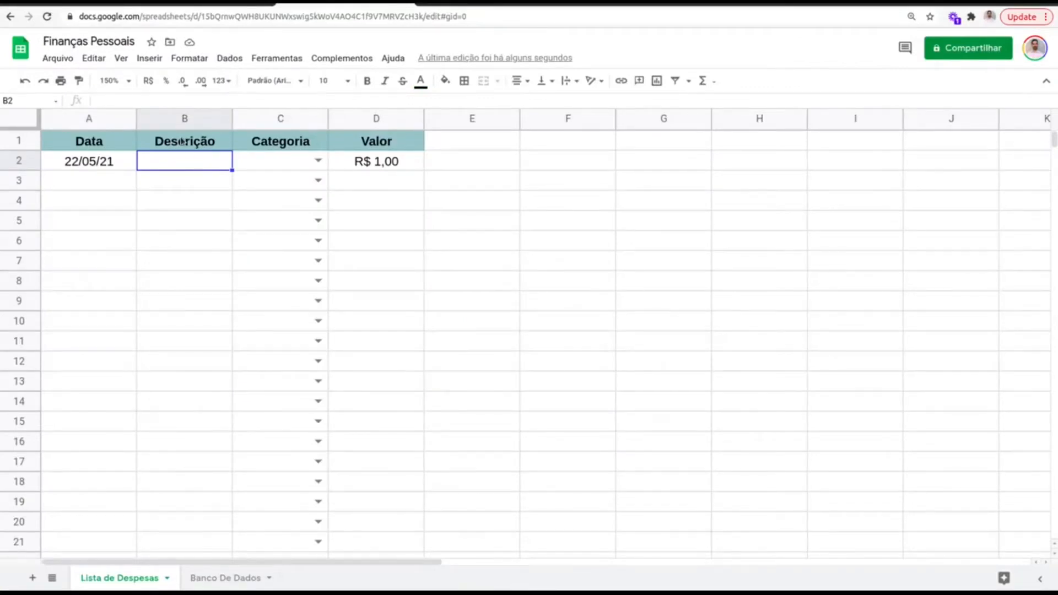
type("Abast")
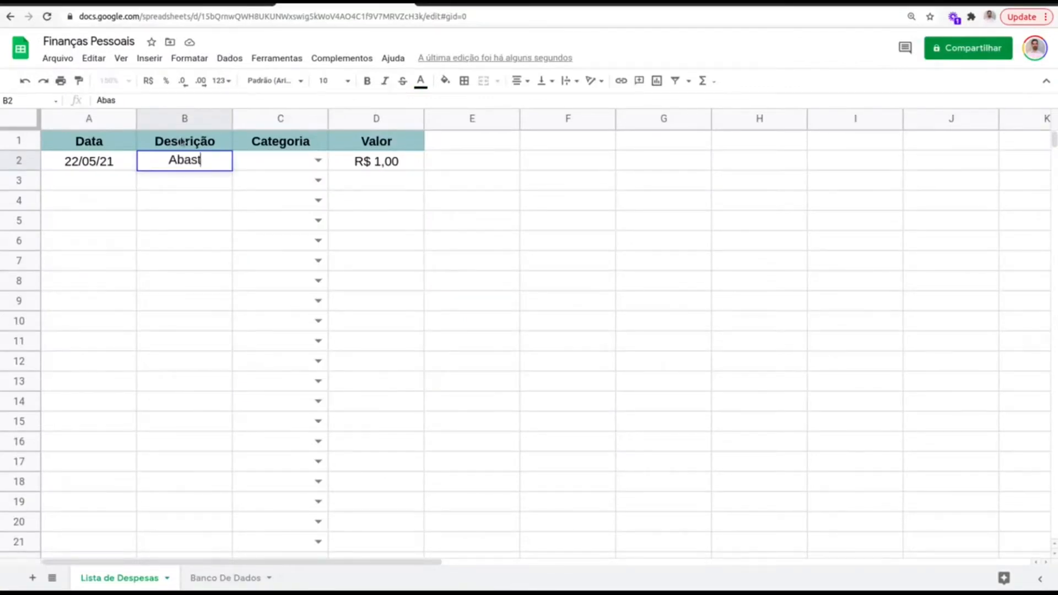
type("ecer a carro")
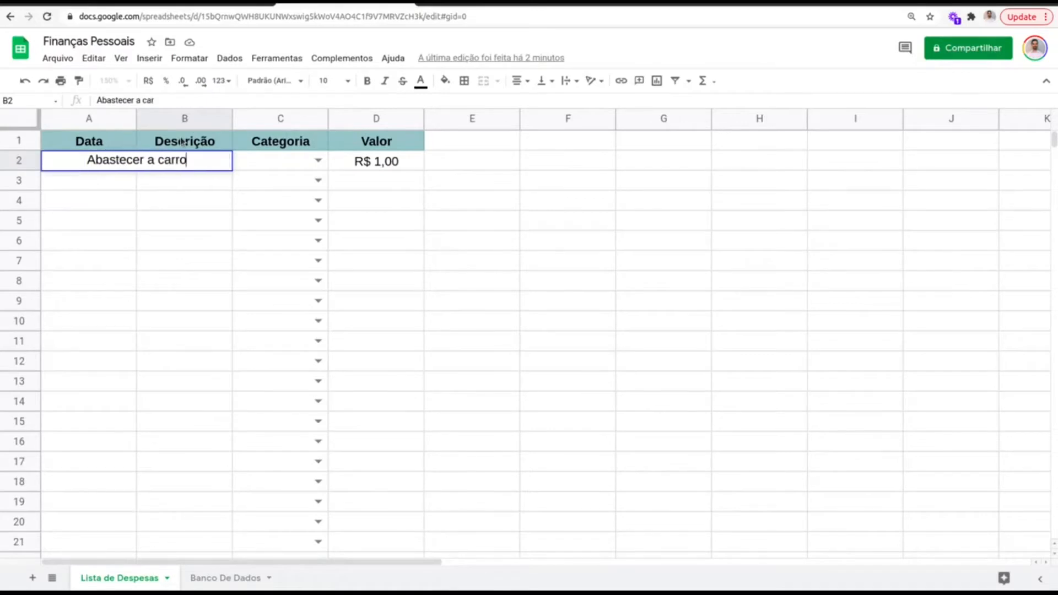
key("Return")
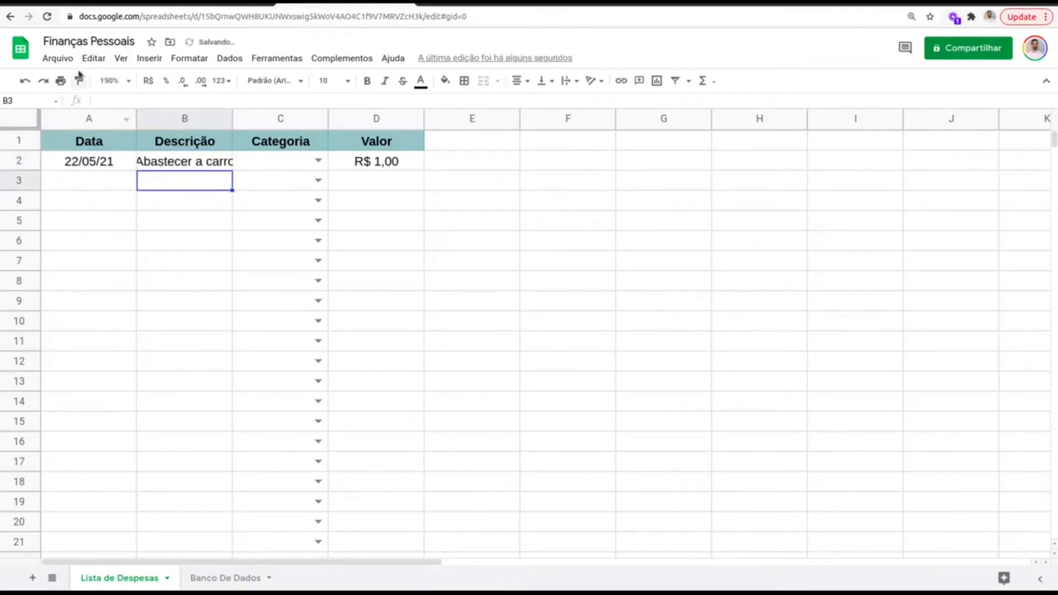
left_click(228, 119)
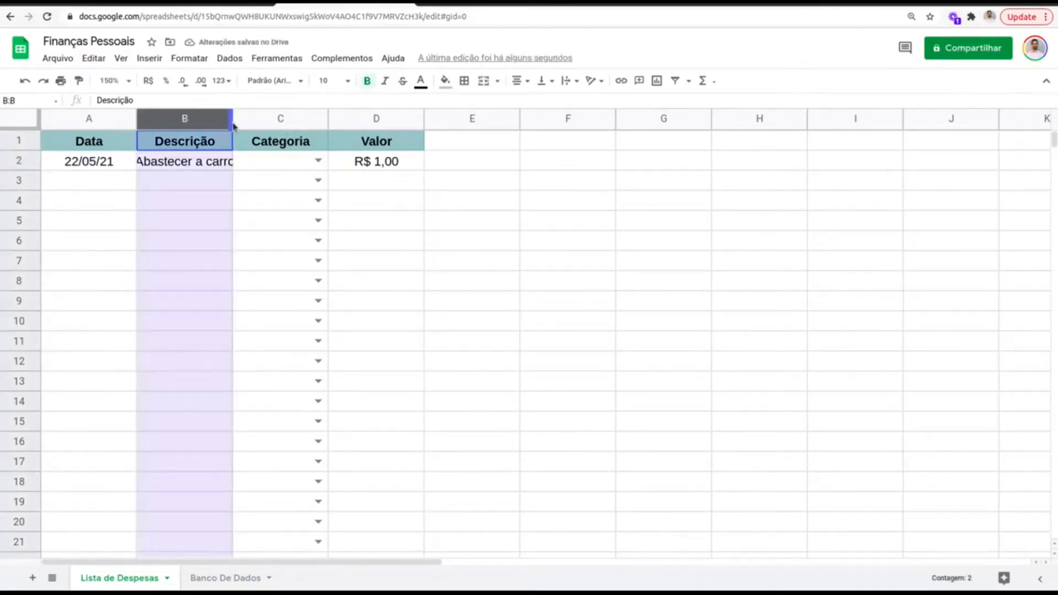
left_click_drag(232, 118, 355, 119)
Set the category in C2 to Transporte and enter 150 as the expense value in D2
left_click(440, 160)
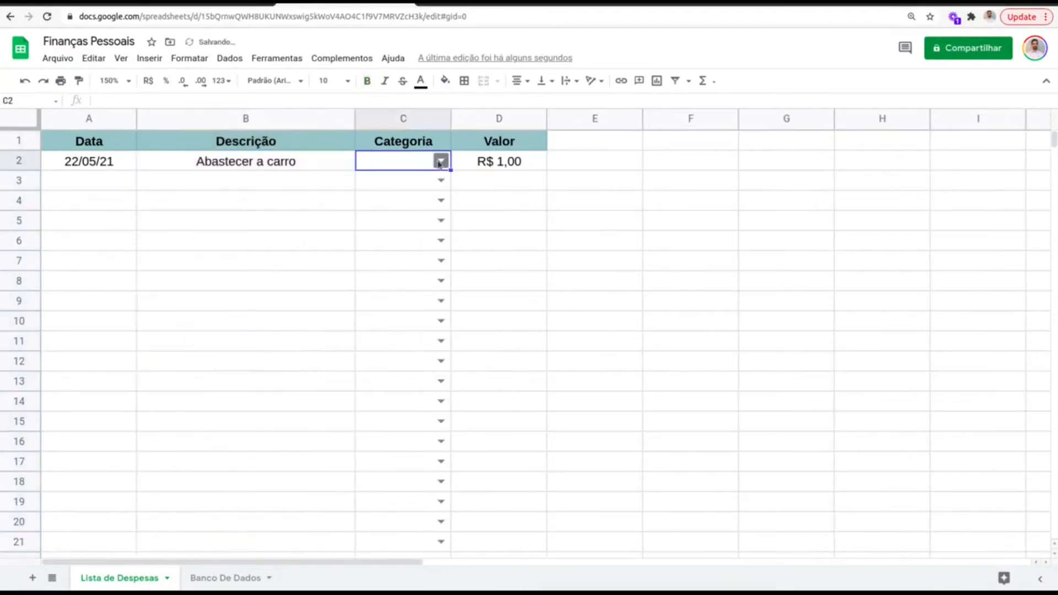
left_click(401, 193)
key("Tab")
type("150")
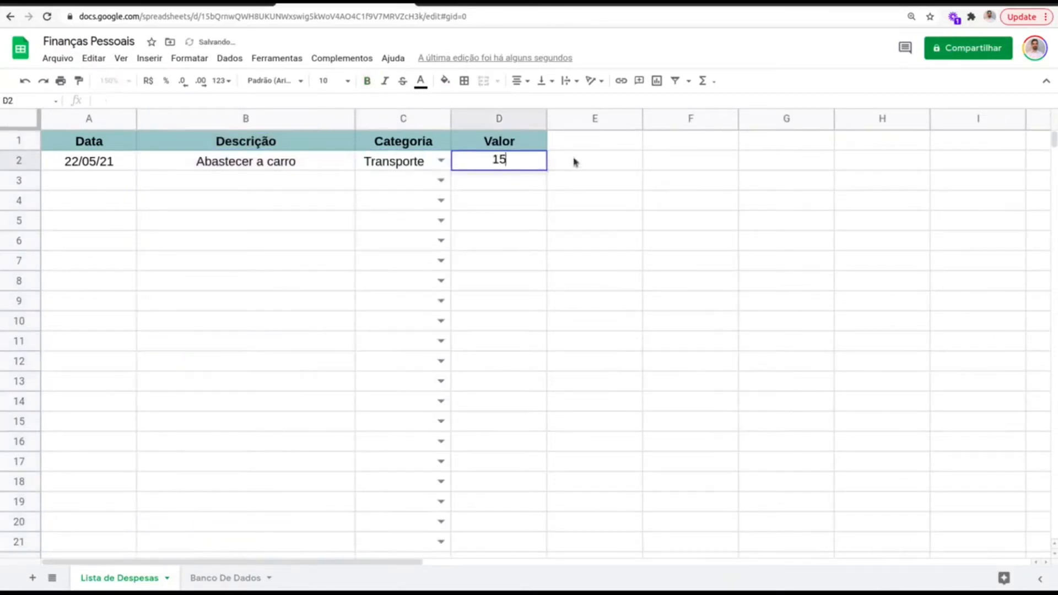
key("Return")
Pick 12 May 2021 as the date in A3
key("Home")
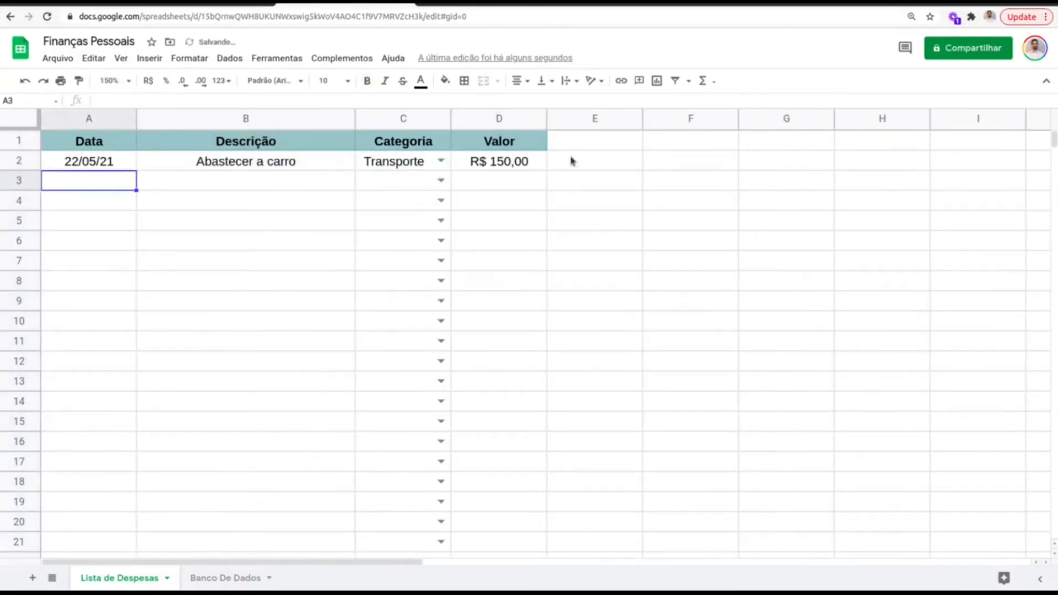
double_click(105, 188)
left_click(87, 263)
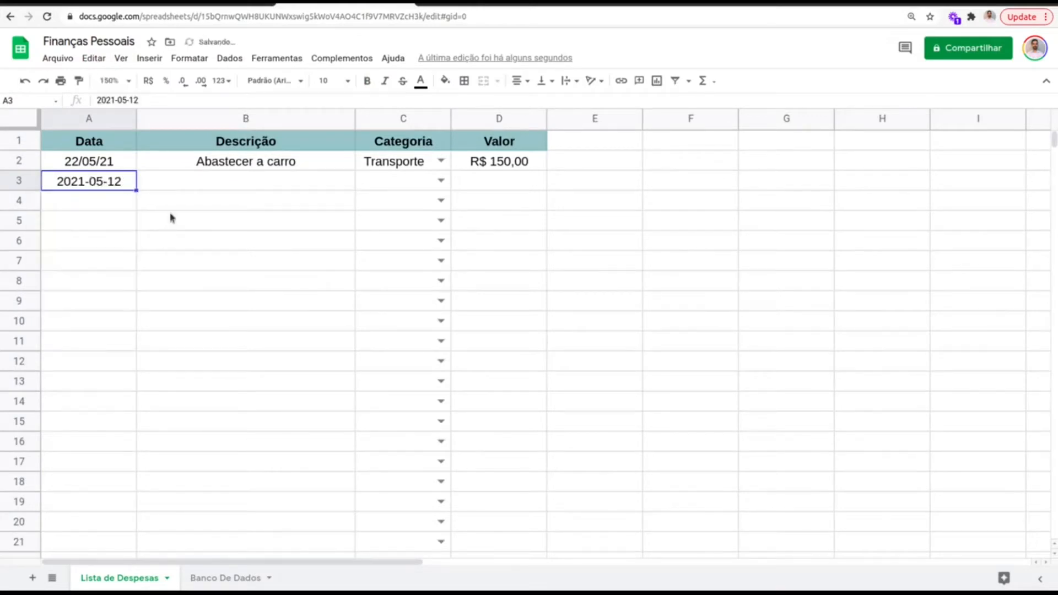
Format the Data cells A2:A1000 with the short day/month/two-digit-year date format (26/09/08)
left_click(125, 169)
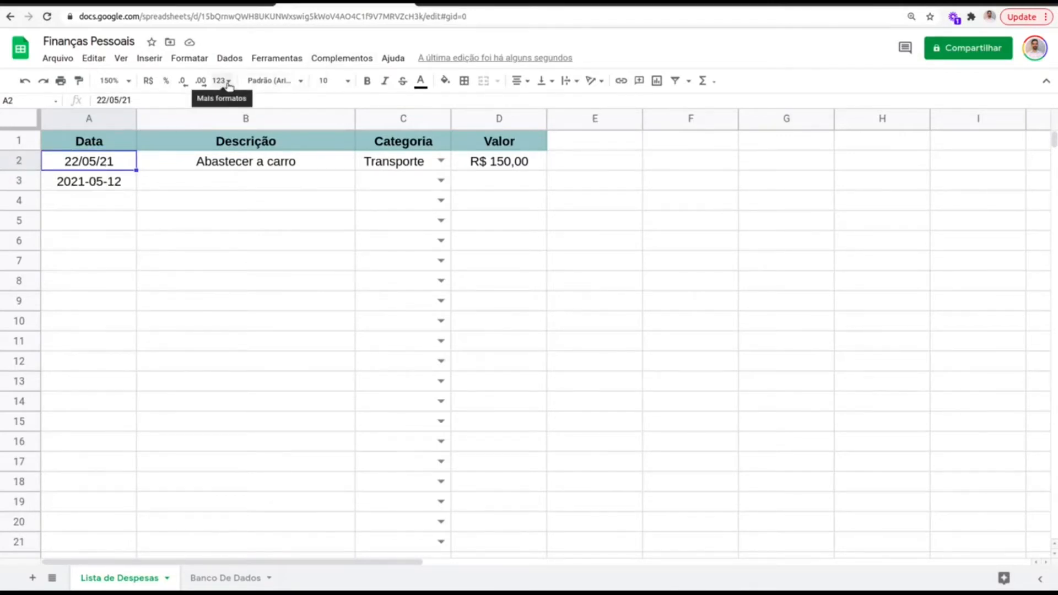
key("ctrl+shift+Down")
key("ctrl+shift+Down")
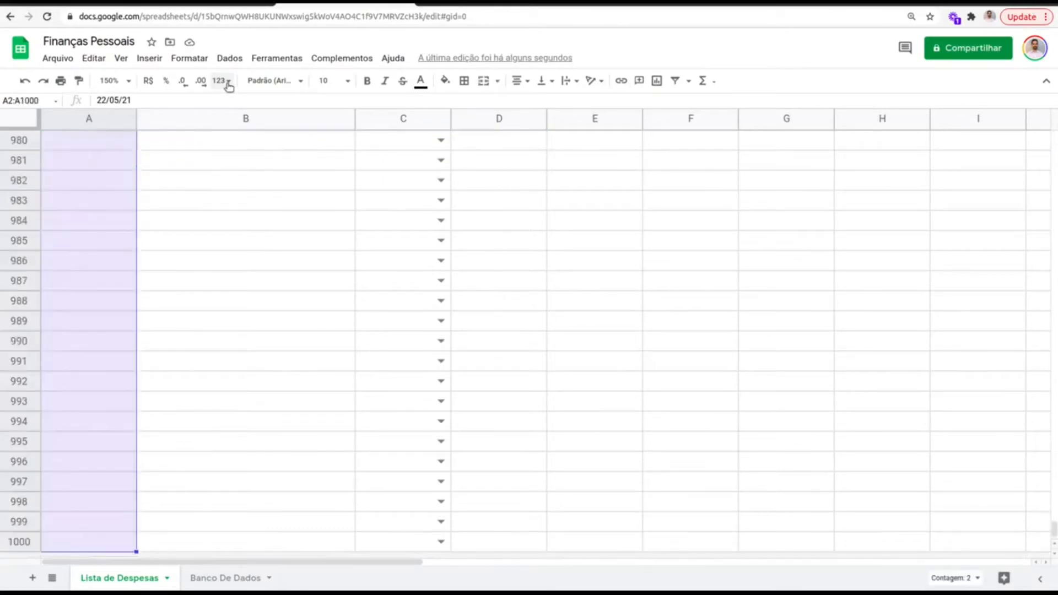
left_click(227, 82)
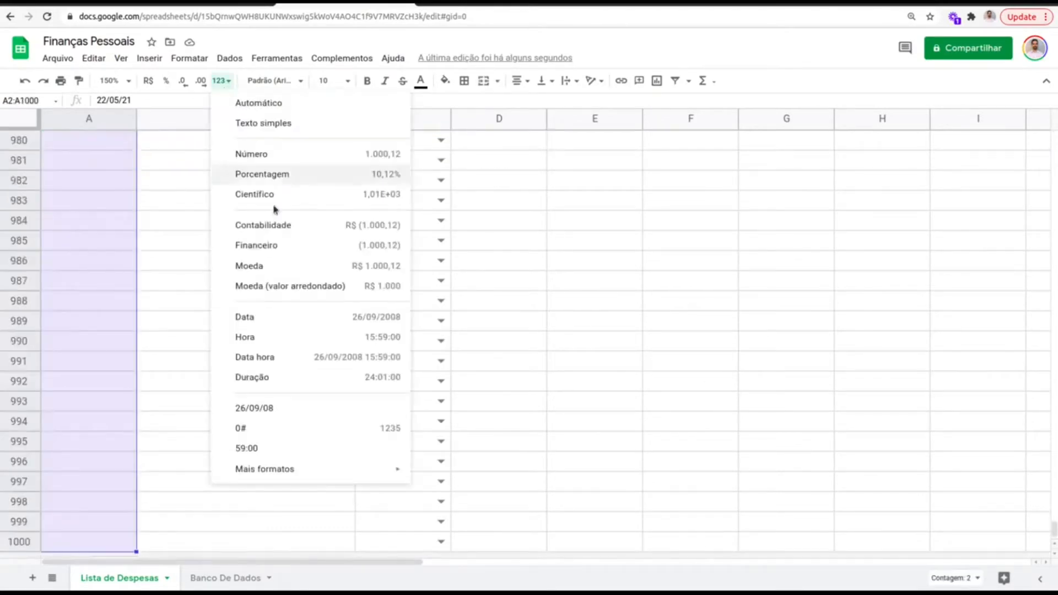
left_click(270, 408)
left_click_drag(1054, 530, 1053, 137)
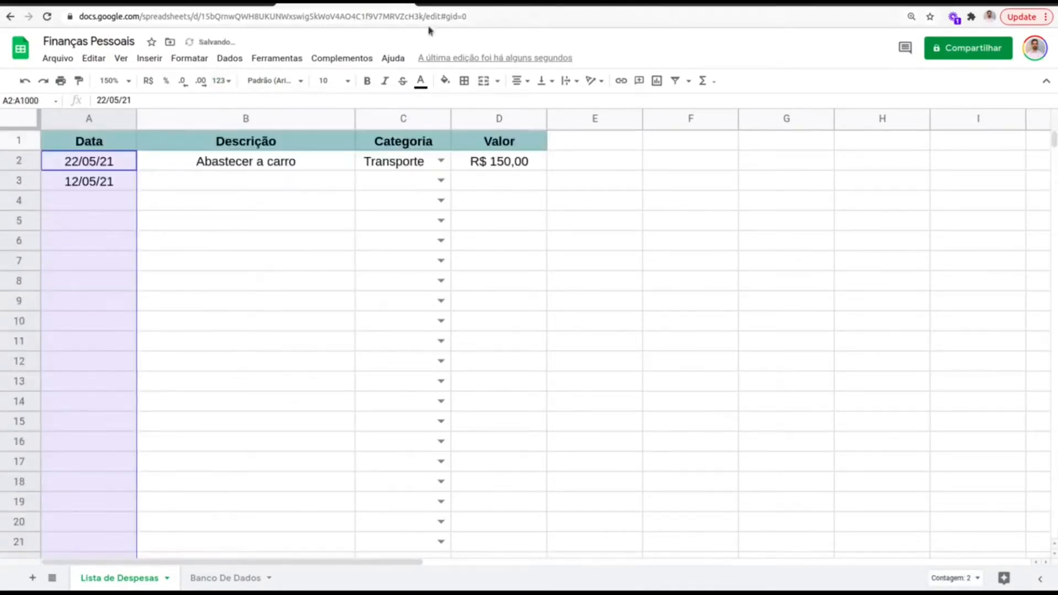
left_click(224, 82)
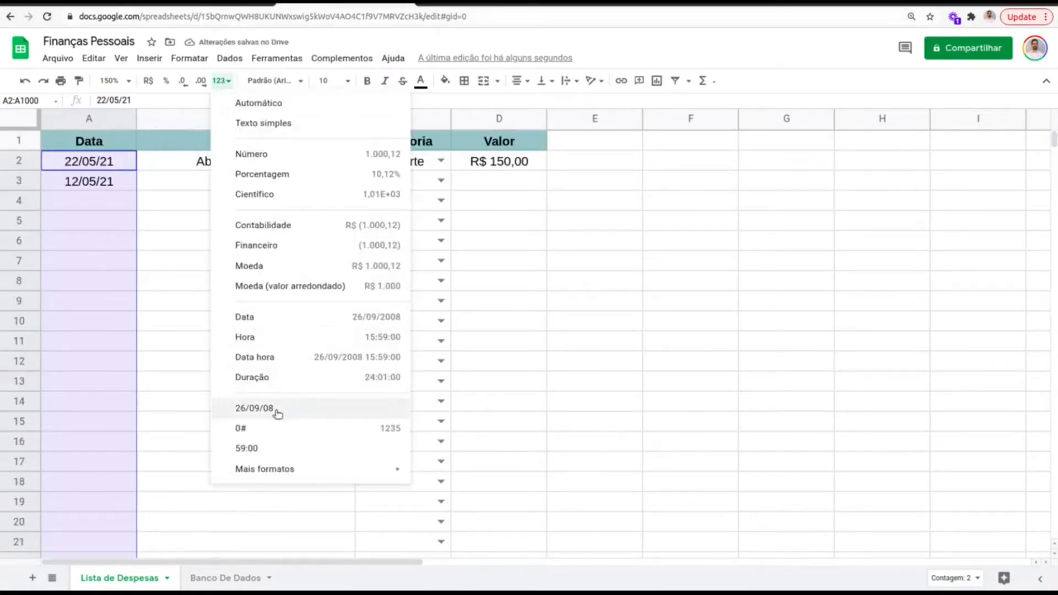
left_click(102, 197)
Enter the description Janta Ifood in B3
left_click(183, 185)
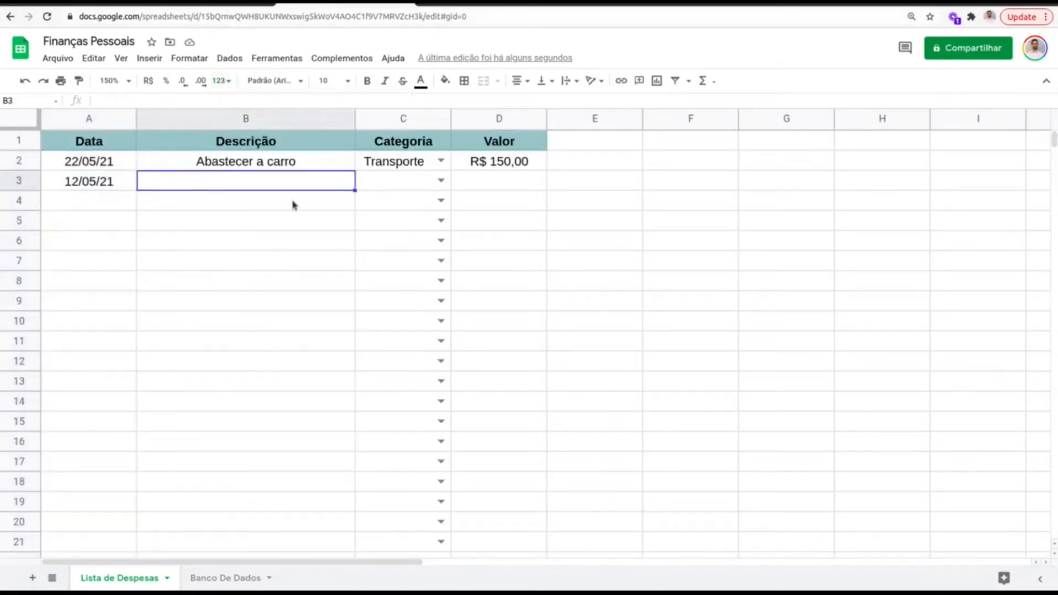
type("Janta Iffod")
key("Return")
key("Up")
key("Return")
key("Left")
key("BackSpace")
type("o")
key("Return")
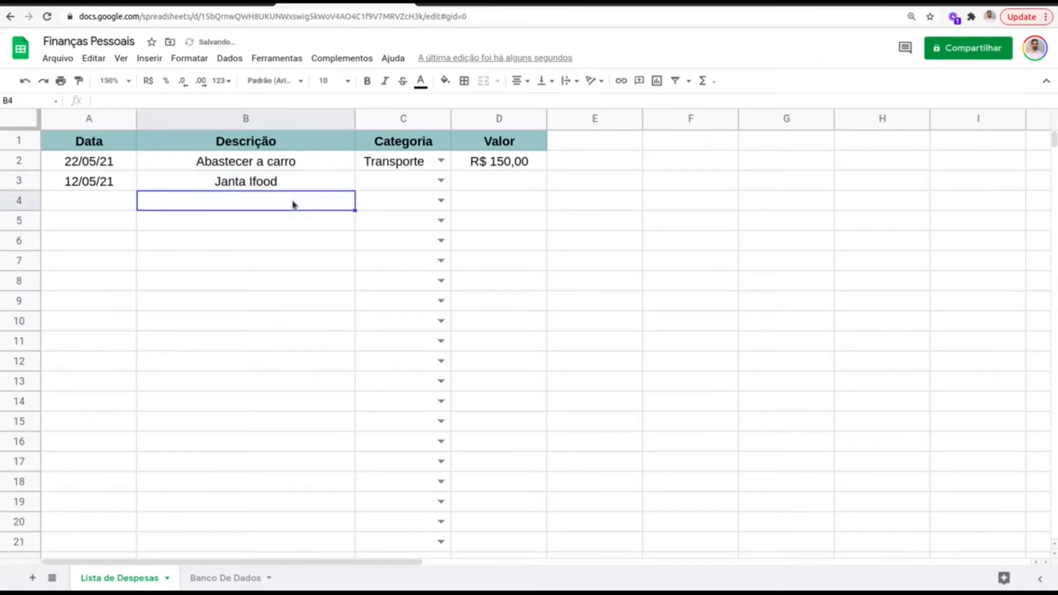
Enter the descriptions IPVA carro in B4 and Almoço in both B5 and B6
type("IP")
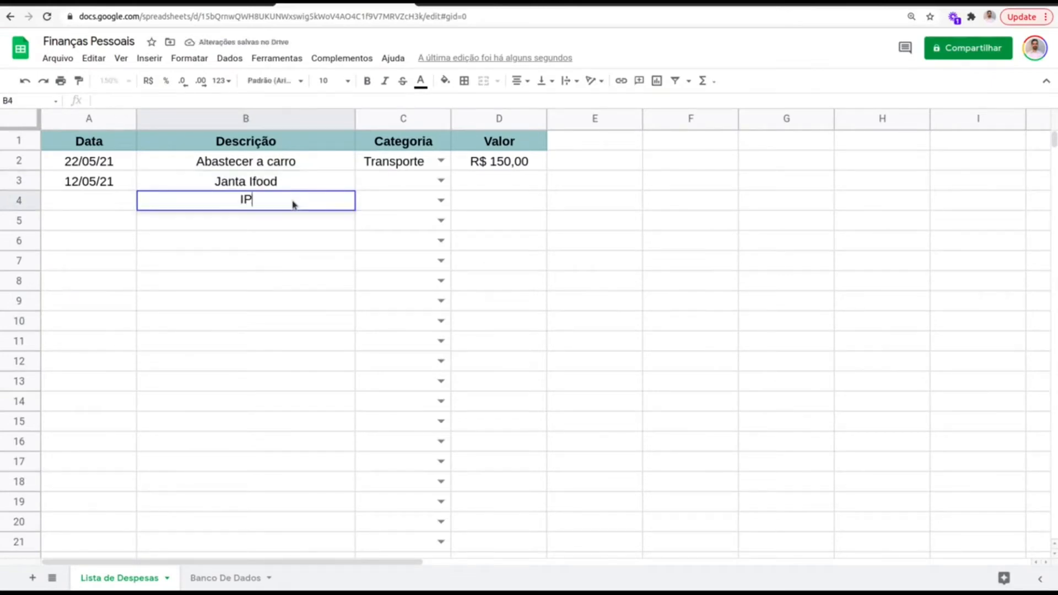
type("VA carro")
key("Return")
type("Almoço")
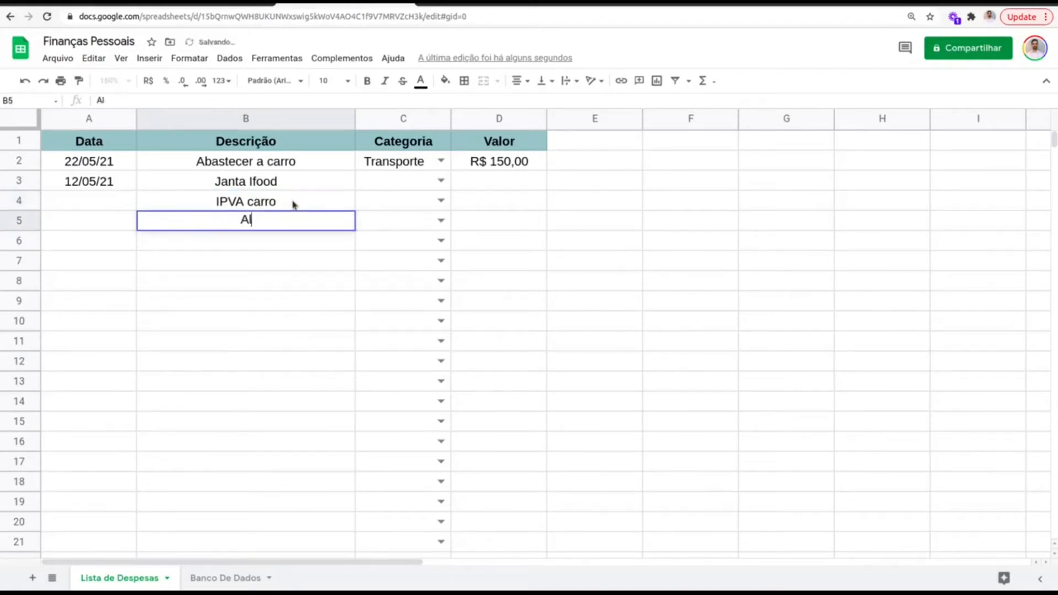
key("Return")
type("Alm")
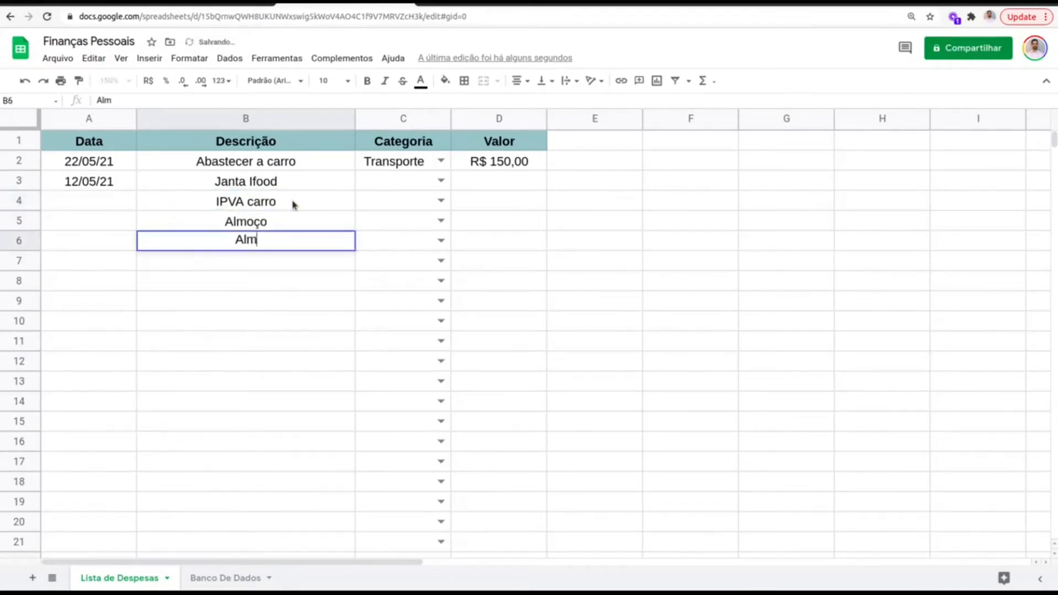
type("oço")
key("Return")
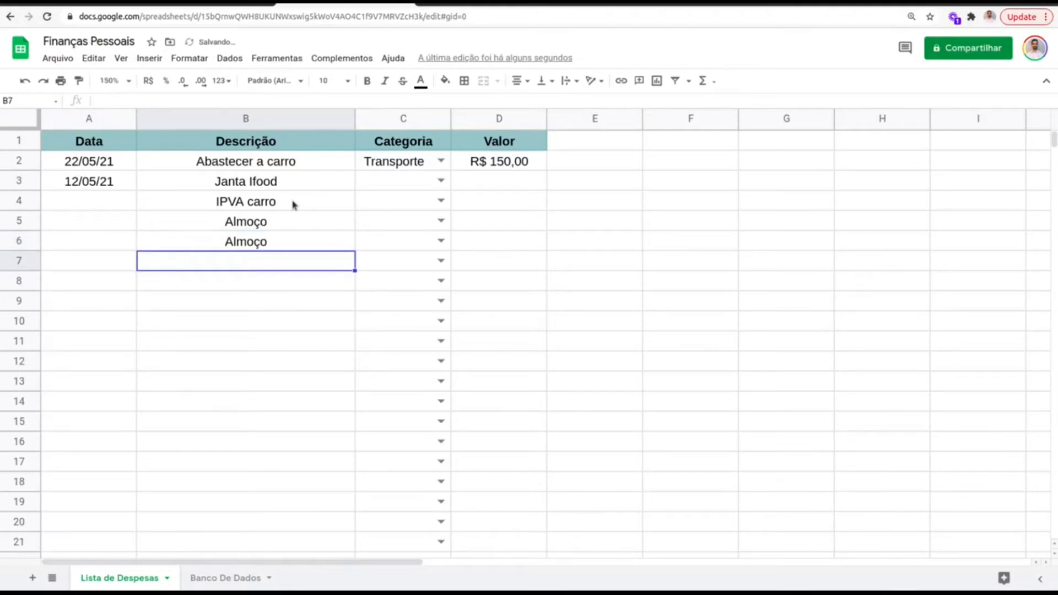
Enter the descriptions Compras Calça in B7 and Presente tia in B8
type("Compras Cal")
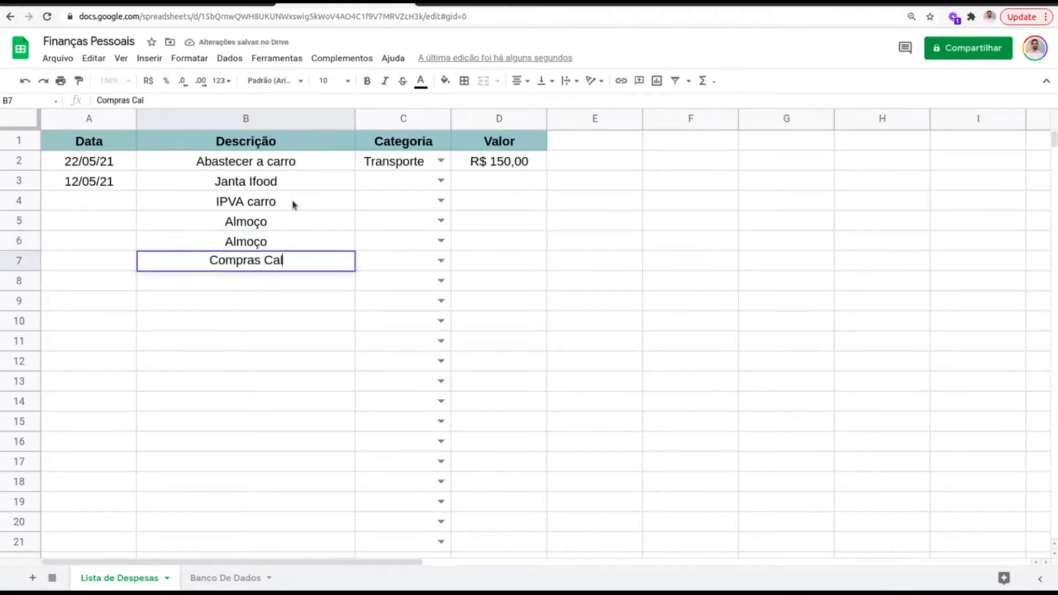
type("ça")
key("Return")
type("Presente tia")
key("Return")
Enter the description Aluguel Apartamento in B9
type("aguel")
key("BackSpace")
key("BackSpace")
key("BackSpace")
type("ug")
key("BackSpace")
key("BackSpace")
key("BackSpace")
type("lugl")
key("BackSpace")
key("BackSpace")
type("uel Apartamento")
key("Return")
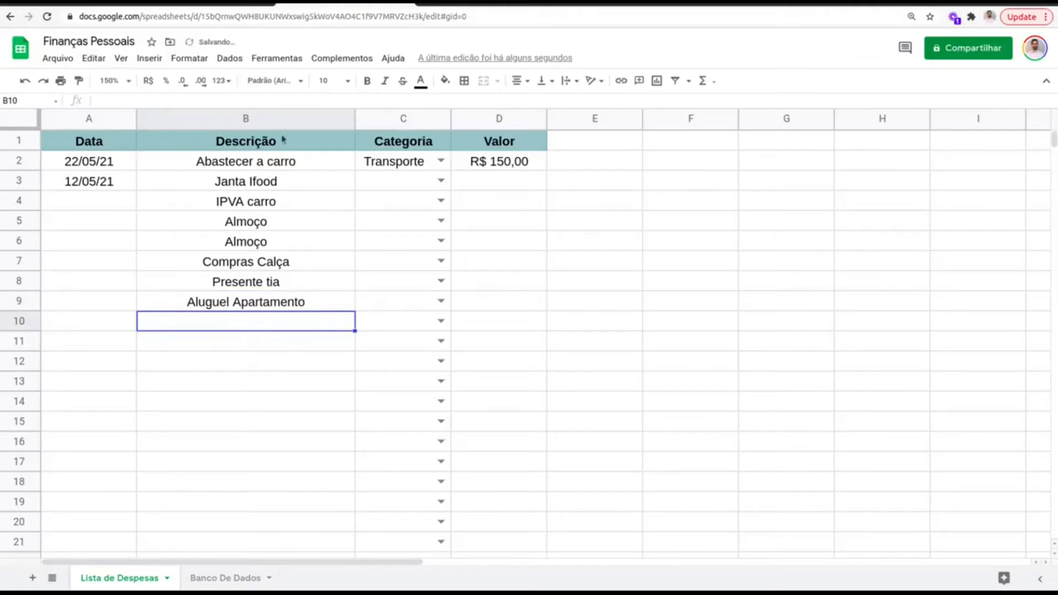
Set the categories in C3:C6 to Alimentação, Transporte, Alimentação and Alimentação
left_click(440, 180)
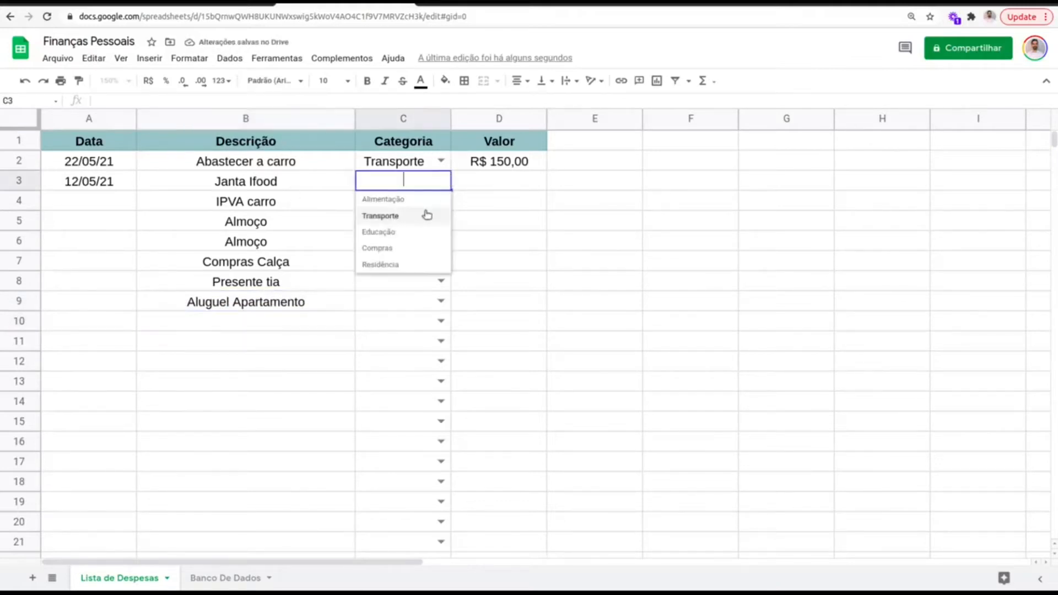
left_click(438, 201)
left_click(440, 202)
left_click(435, 236)
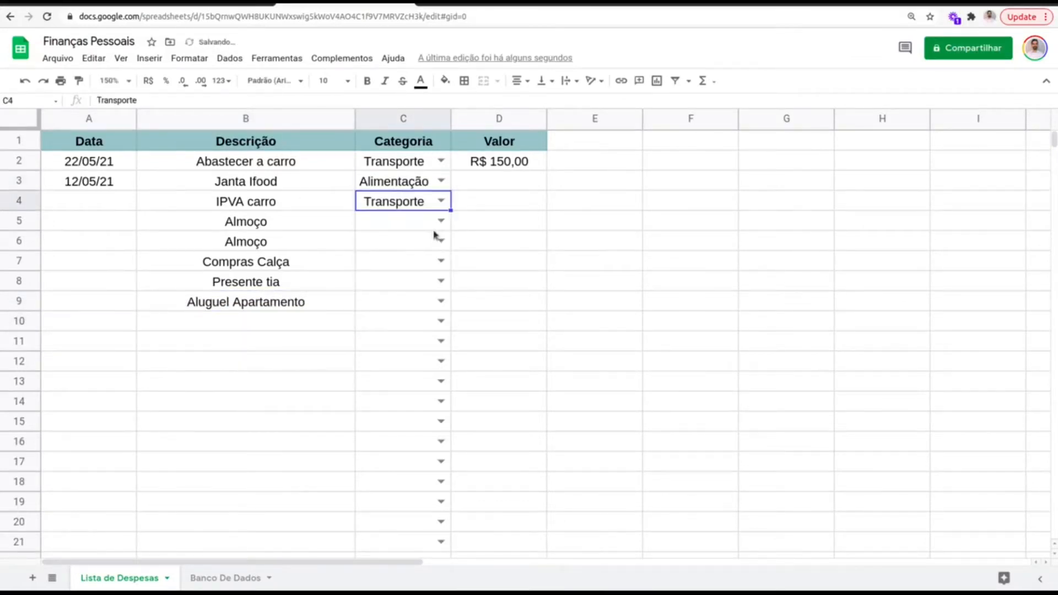
left_click(441, 220)
left_click(423, 241)
left_click(439, 242)
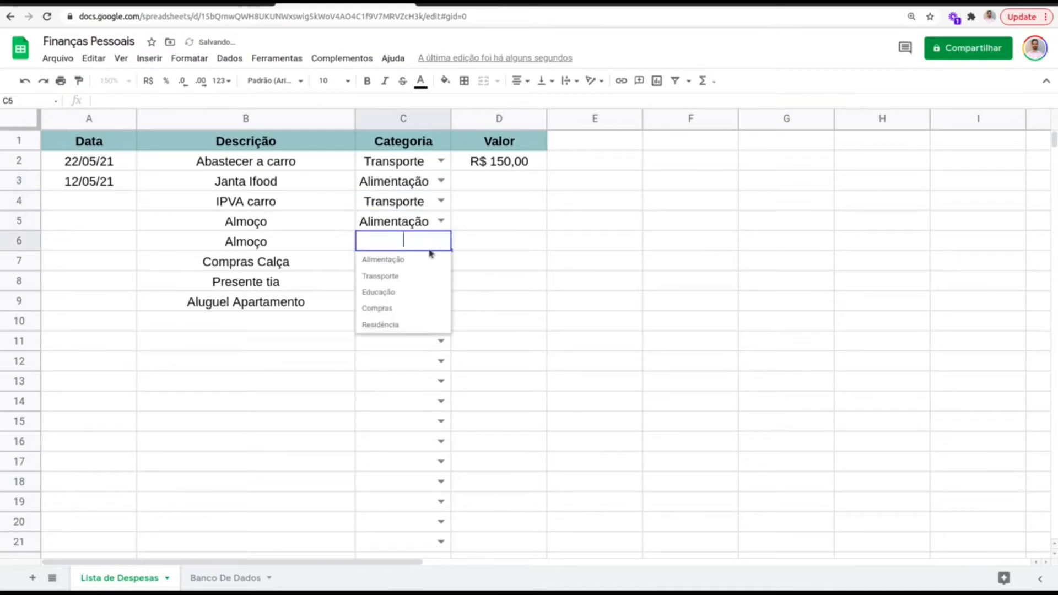
left_click(413, 266)
Set the categories in C7 and C8 to Compras and in C9 to Residência
left_click(440, 262)
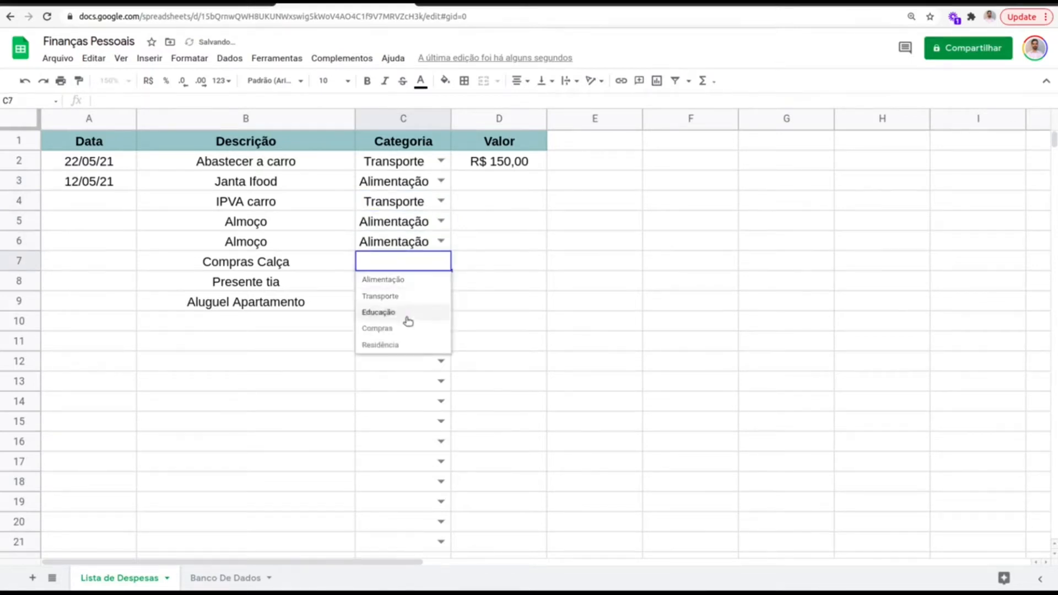
left_click(408, 329)
left_click(440, 281)
left_click(388, 347)
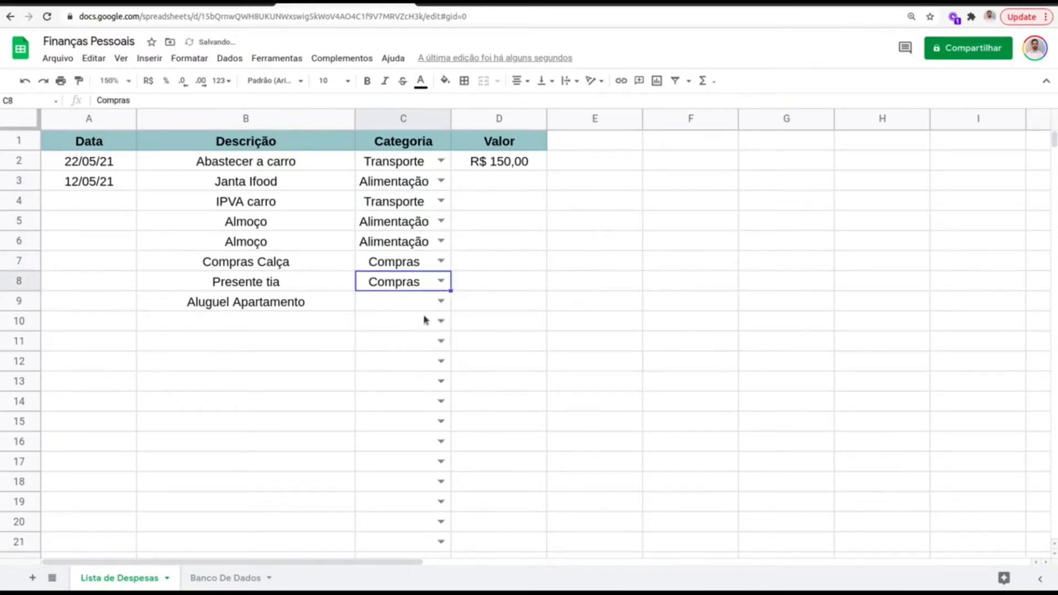
left_click(440, 301)
left_click(399, 385)
Enter the expense values 60, 500 and 15 in D3:D5
left_click(526, 187)
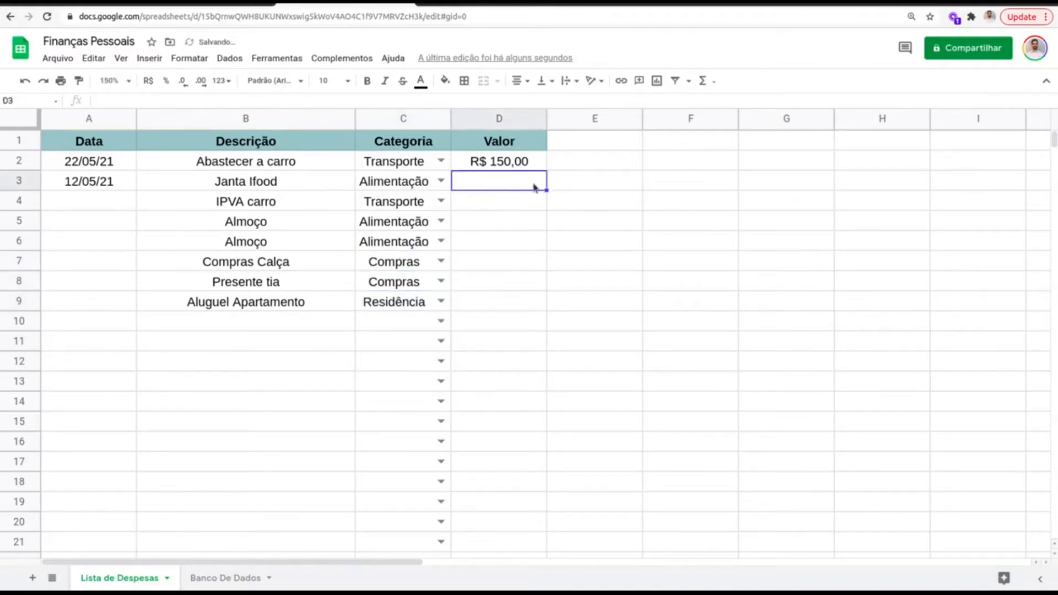
type("60")
key("Return")
type("500")
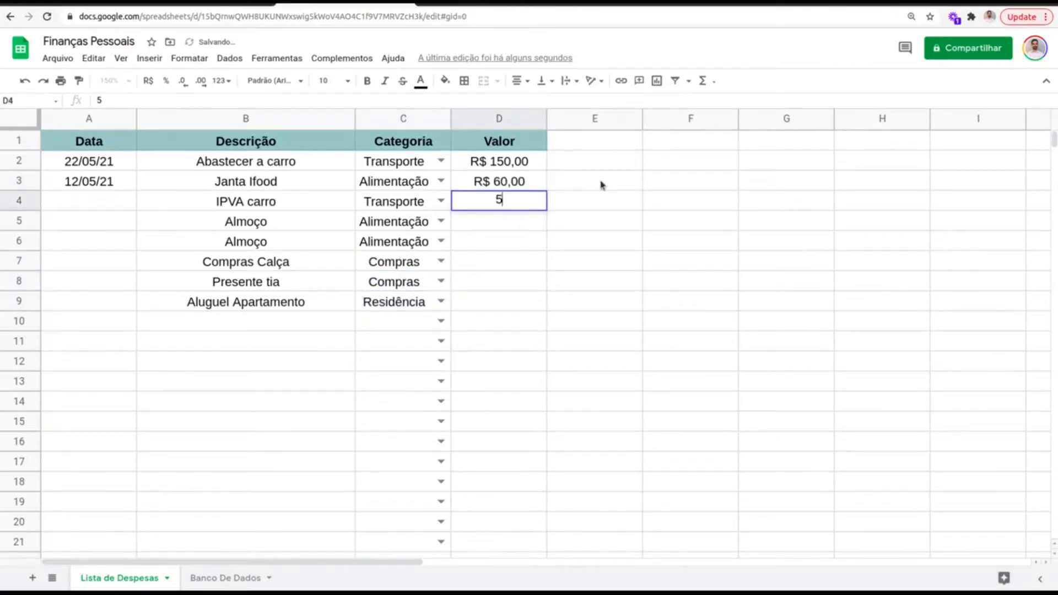
key("Return")
type("15")
key("Return")
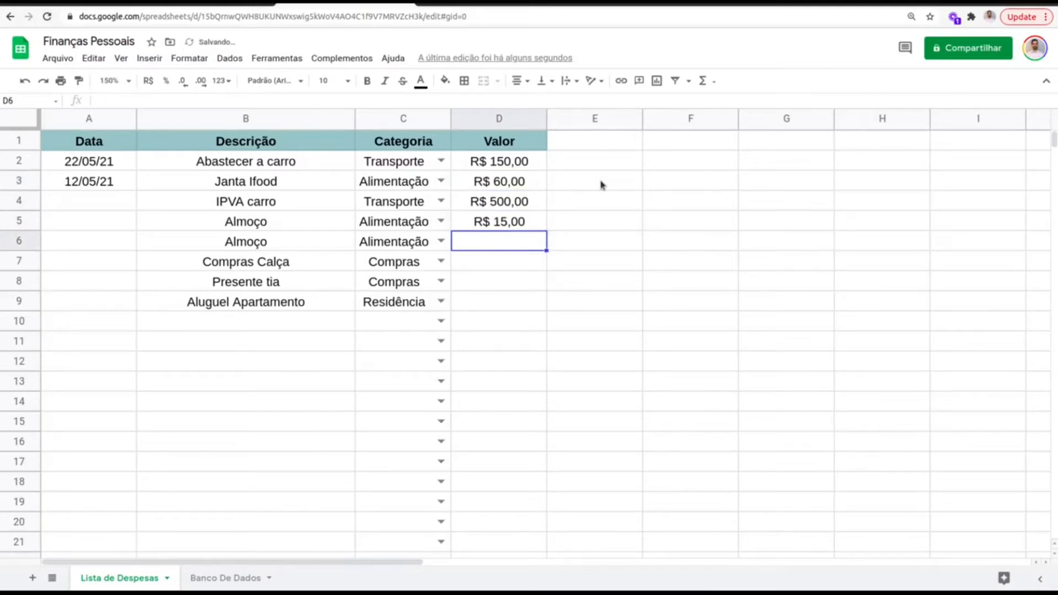
Enter the expense values 25, 149, 59 and 1800 in D6:D9
type("25")
key("Return")
type("149")
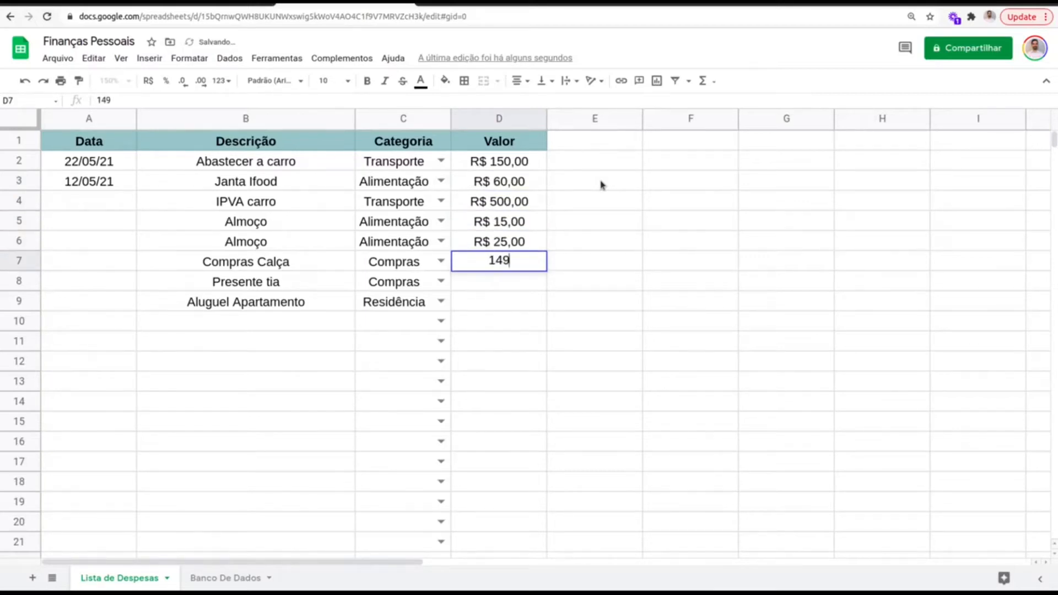
key("Return")
type("59")
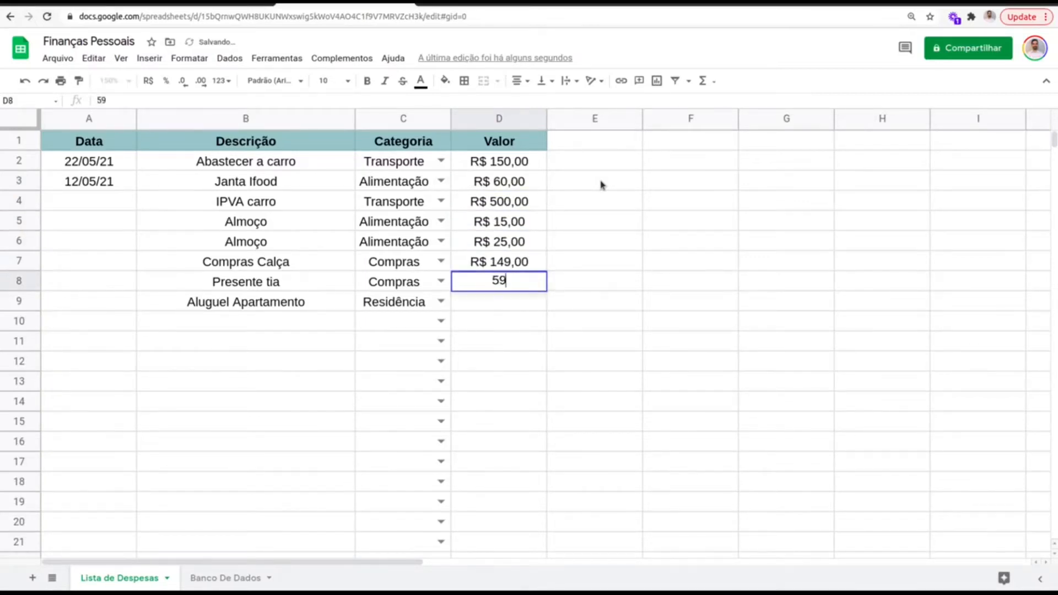
key("Return")
type("1.8")
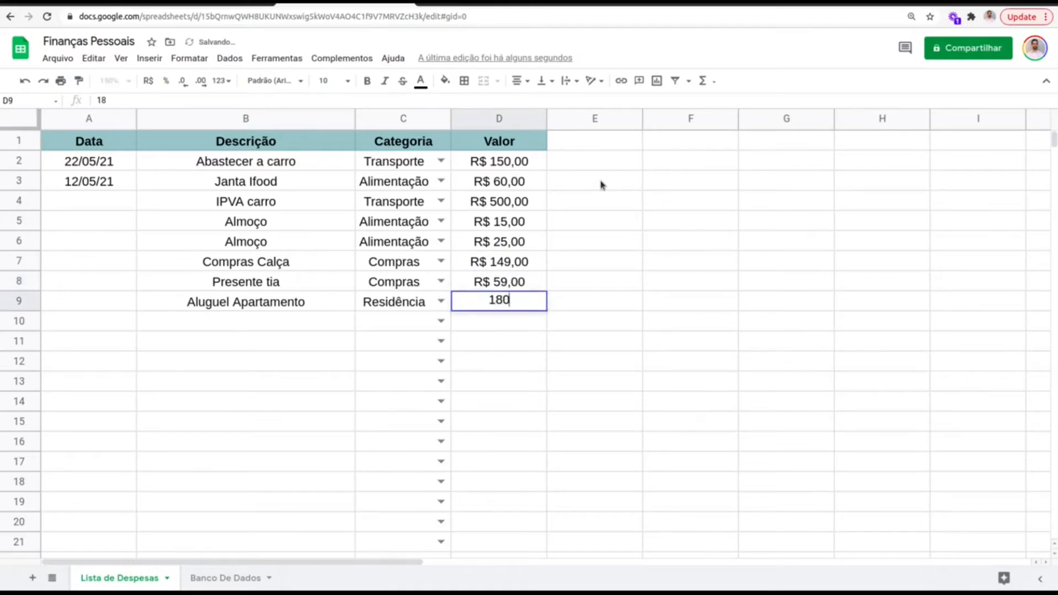
type("00")
key("Return")
key("Up")
key("Up")
key("Left")
key("Left")
key("Up")
key("Left")
key("Up")
key("Right")
key("Up")
key("Up")
key("Left")
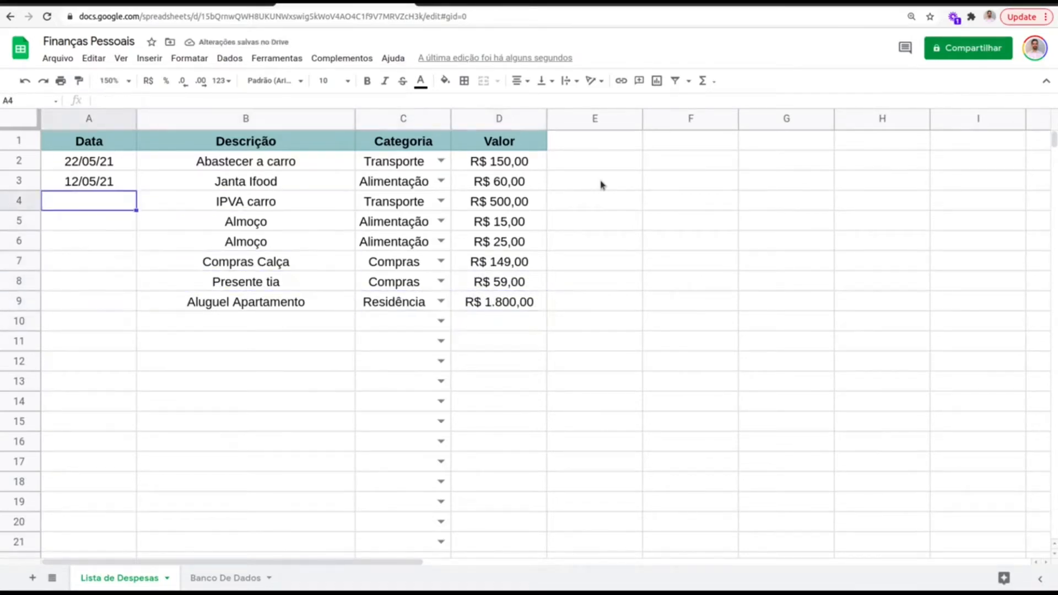
key("Up")
key("Right")
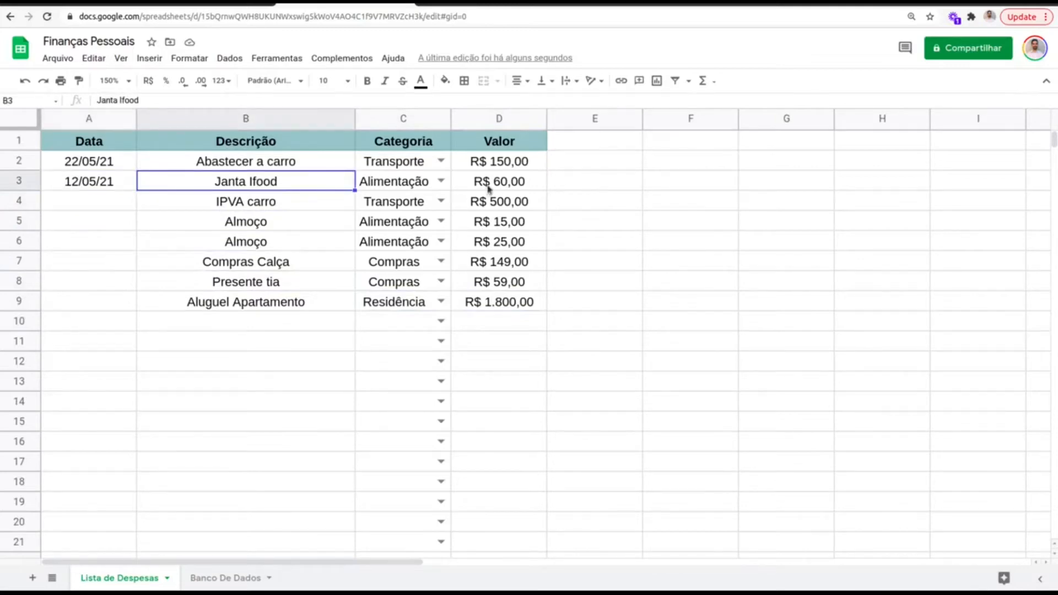
Pick the dates 07/05/21 for the IPVA carro row in A4 and 04/05/21 for the Almoço row in A5
double_click(111, 203)
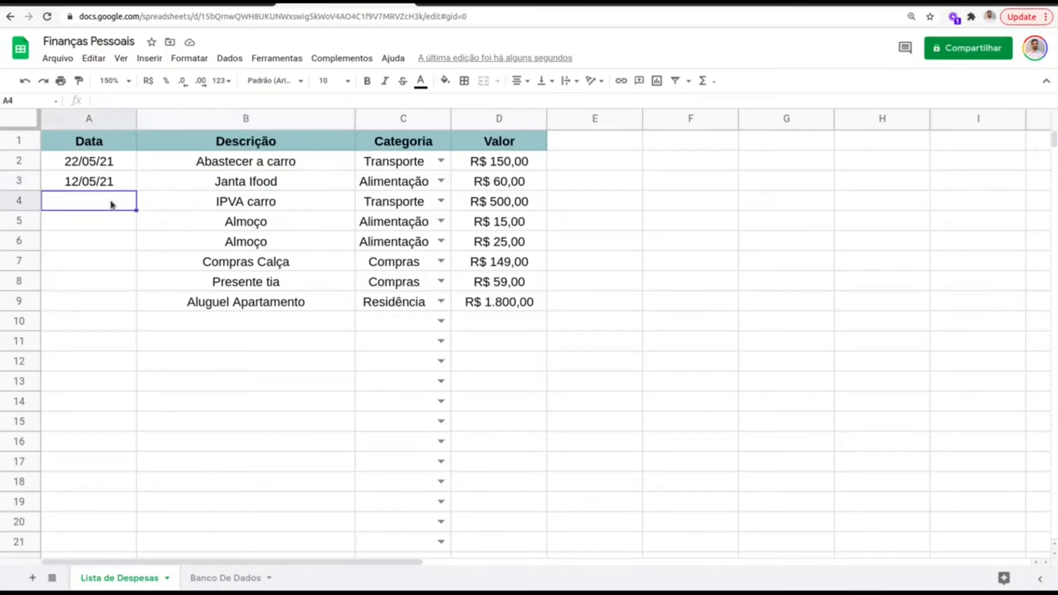
left_click(121, 269)
double_click(89, 220)
left_click(74, 288)
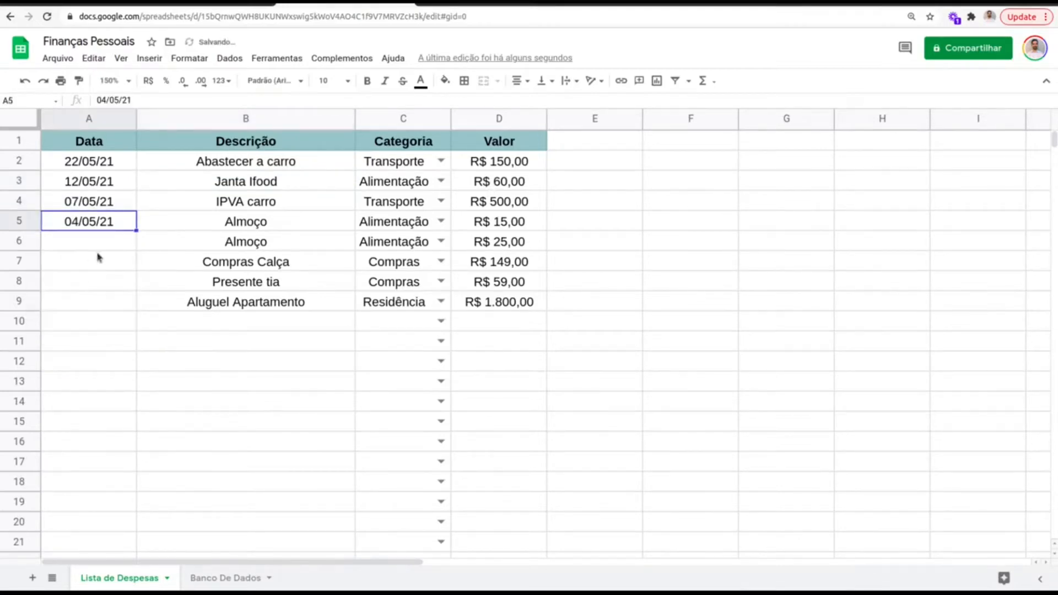
Pick the date 28/12/20 for the Compras Calça expense in A7
left_click(98, 259)
double_click(99, 260)
left_click(119, 285)
left_click(119, 287)
left_click(119, 286)
left_click(120, 286)
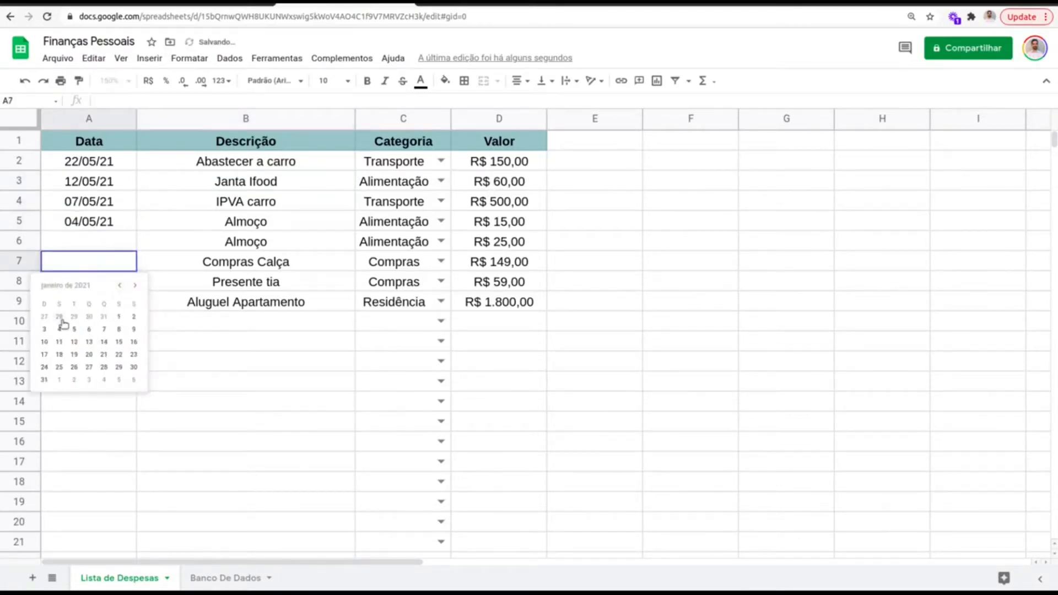
left_click(60, 318)
Pick the date 16/07/21 for the second Almoço expense in A6
double_click(112, 243)
left_click(138, 266)
left_click(138, 266)
left_click(137, 266)
left_click(138, 265)
left_click(138, 266)
left_click(137, 265)
left_click(138, 265)
left_click(119, 322)
Pick the date 29/07/20 for the Presente tia expense in A8
double_click(100, 291)
left_click(121, 305)
left_click(122, 305)
left_click(121, 305)
left_click(121, 305)
left_click(121, 305)
left_click(121, 305)
left_click(121, 305)
left_click(121, 305)
left_click(121, 305)
left_click(121, 305)
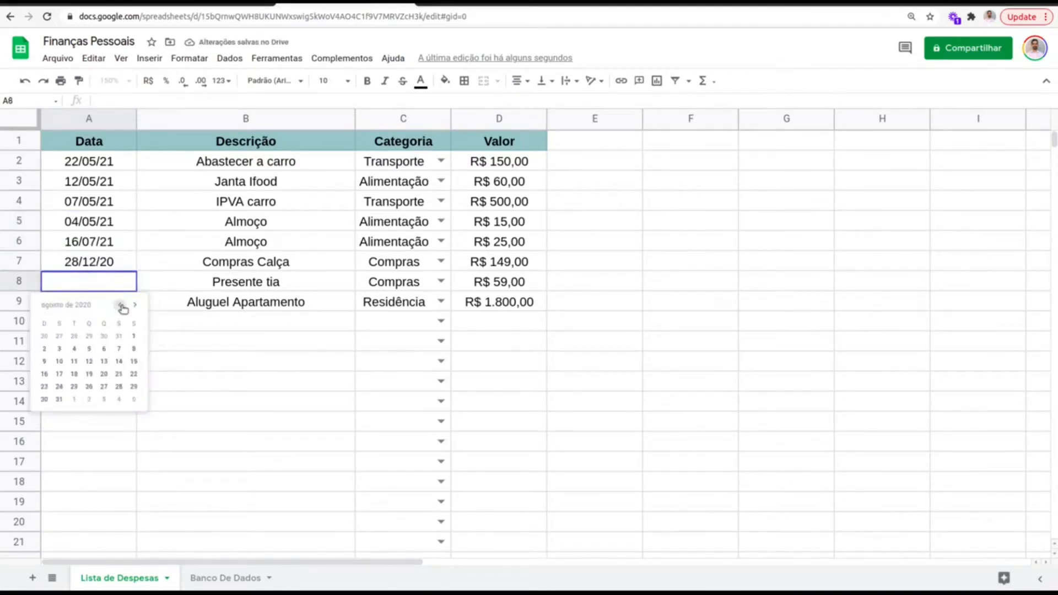
left_click(88, 387)
Pick the date 08/10/19 for the Aluguel Apartamento expense in A9
double_click(97, 307)
double_click(119, 324)
left_click(119, 324)
double_click(119, 324)
left_click(119, 324)
double_click(119, 324)
left_click(119, 324)
left_click(74, 368)
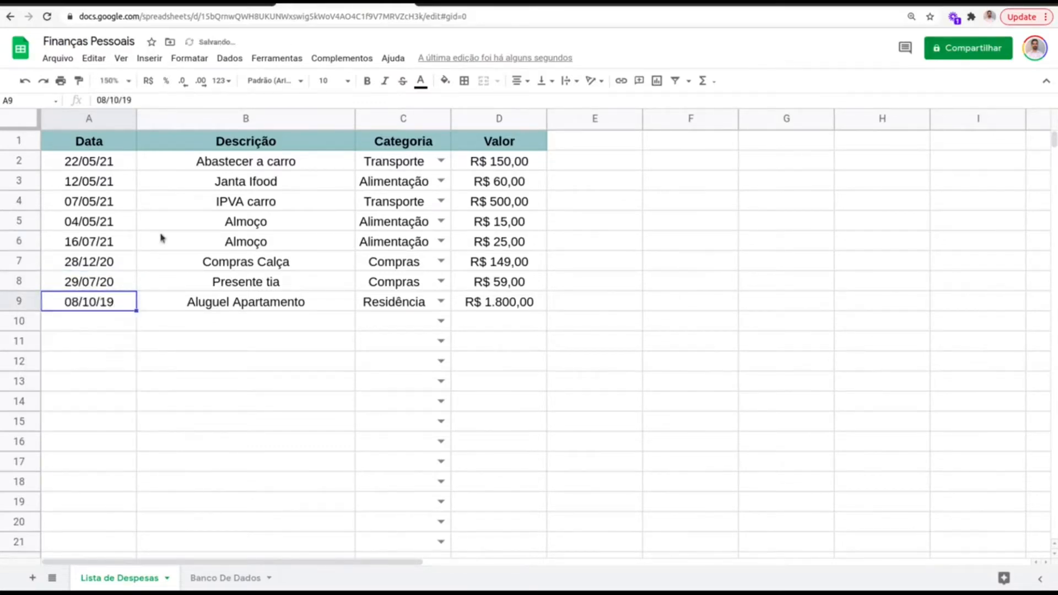
left_click_drag(105, 165, 116, 255)
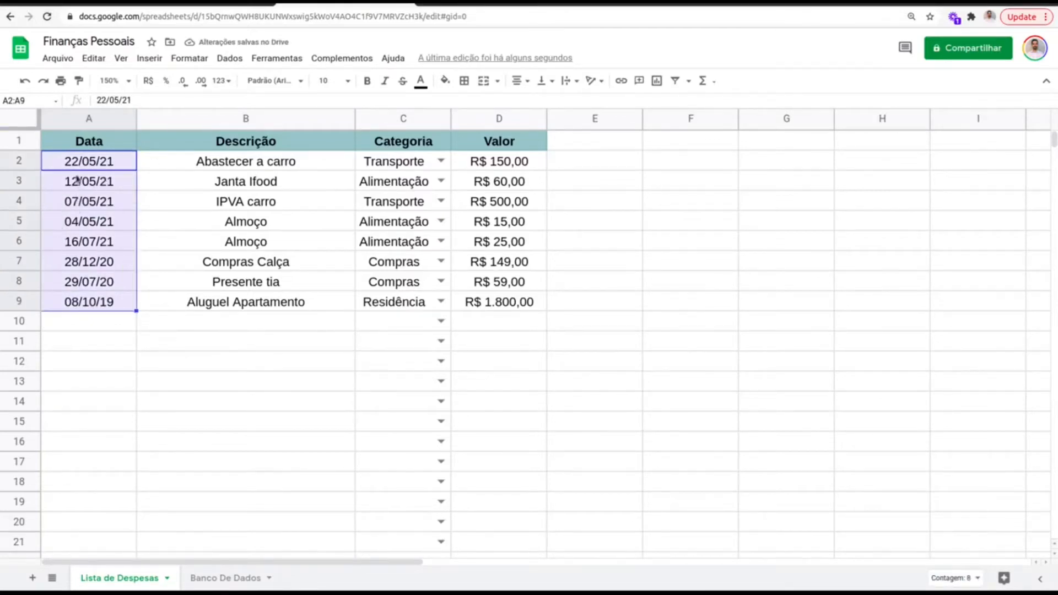
left_click_drag(79, 169, 90, 314)
left_click(172, 227)
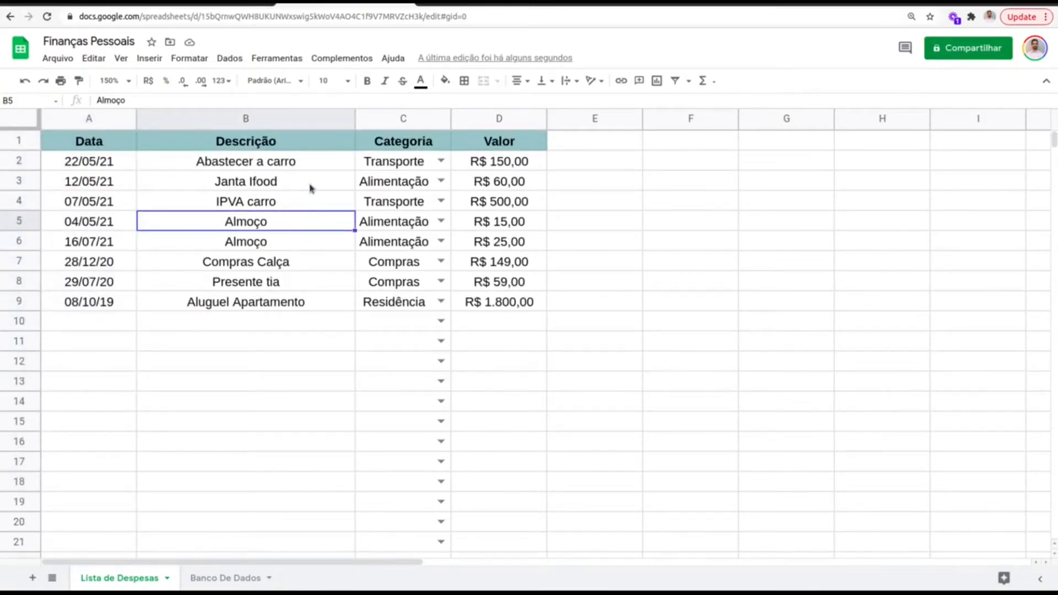
Insert three empty columns between the Data and Descrição columns
left_click(96, 122)
right_click(97, 122)
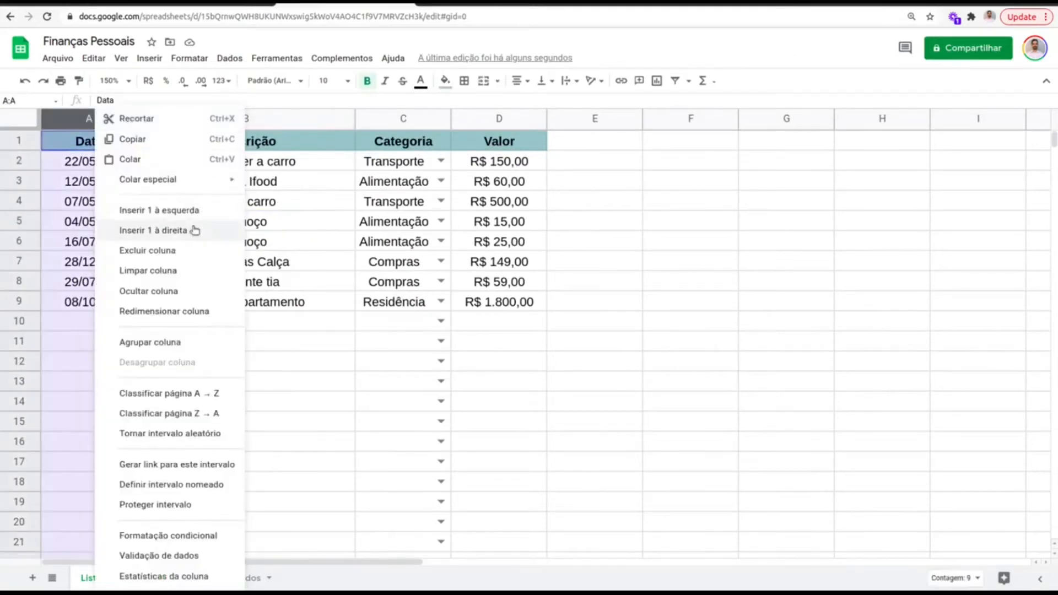
left_click(190, 238)
right_click(119, 123)
left_click(190, 230)
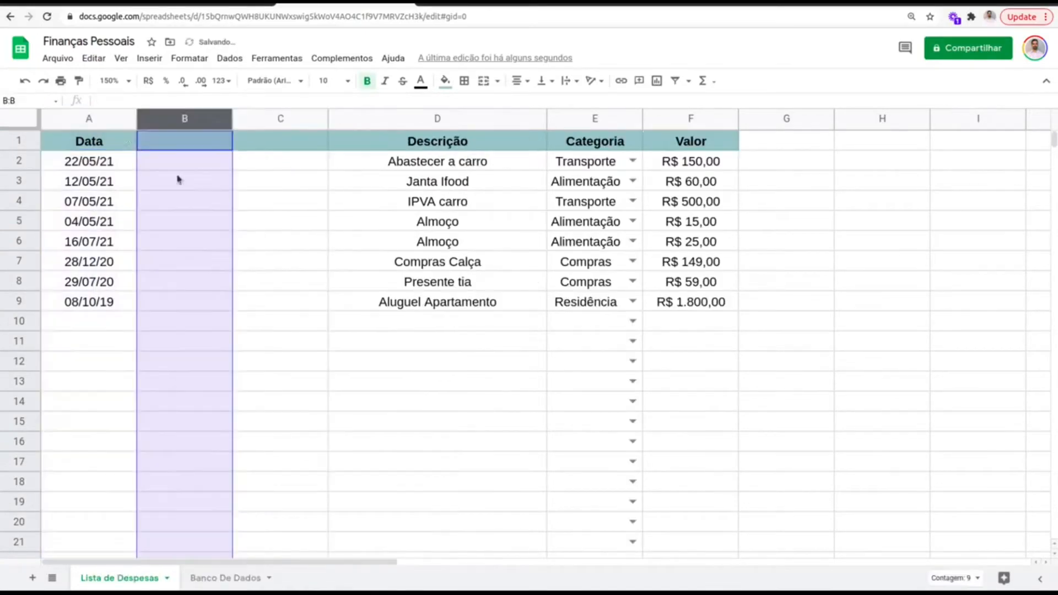
right_click(109, 124)
left_click(190, 231)
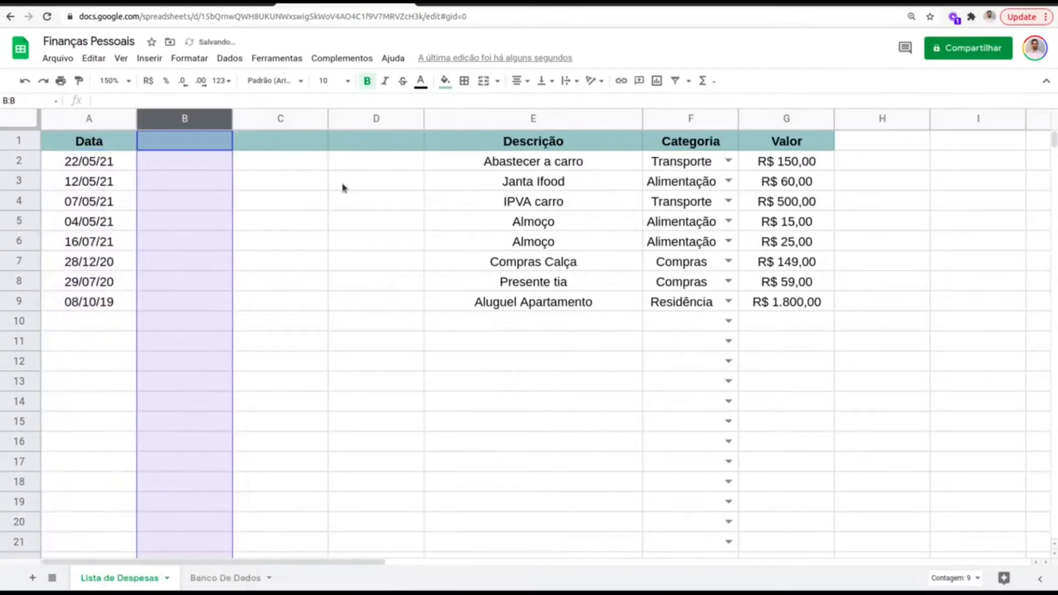
Enter the headers Mês, Mês Extenso and Ano in cells B1, C1 and D1
left_click(279, 160)
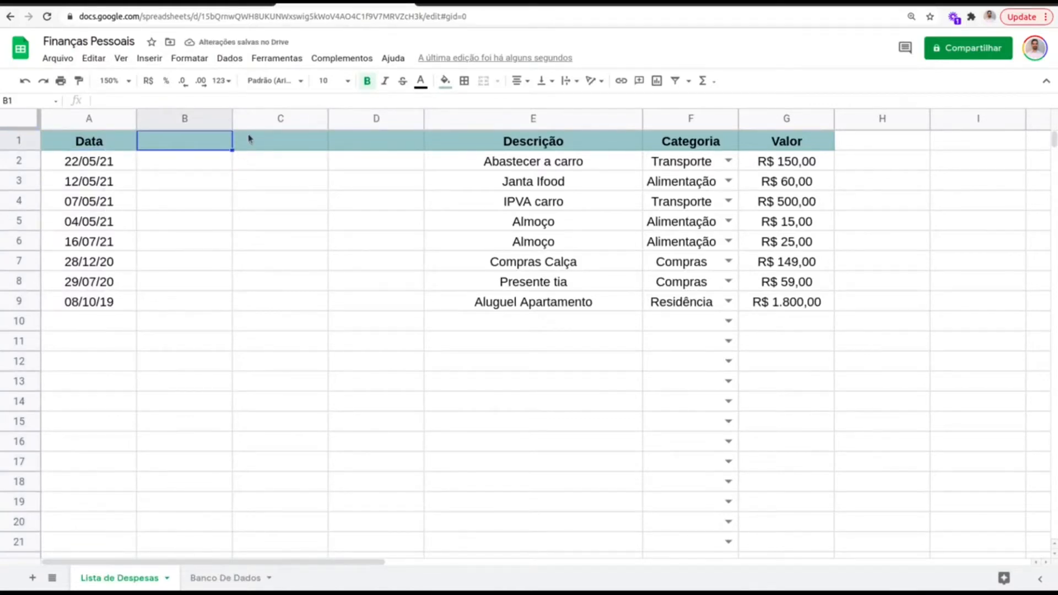
type("Mês")
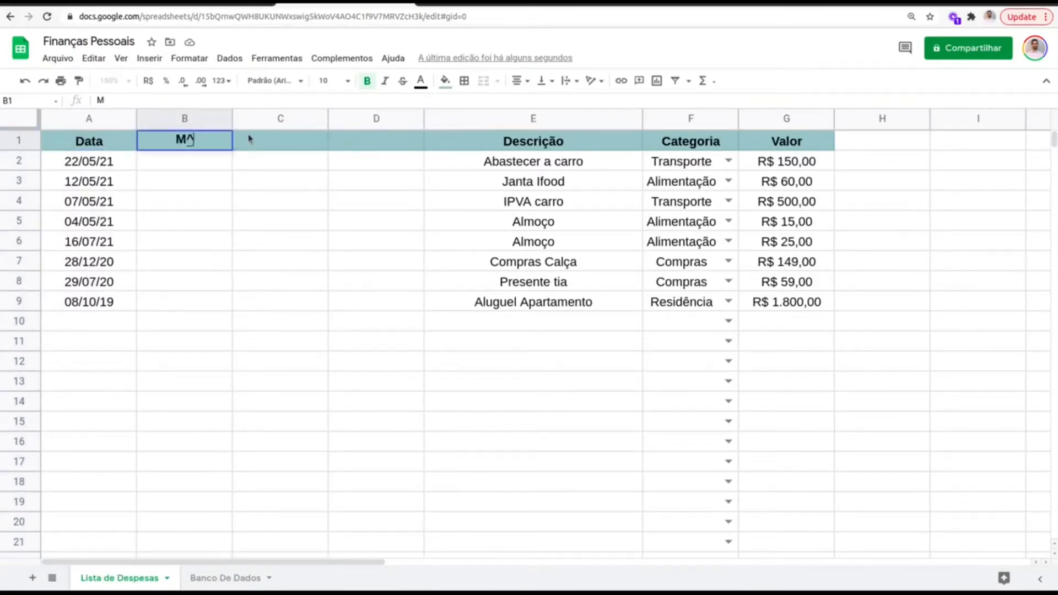
key("Return")
key("Up")
left_click(249, 139)
type("Mês")
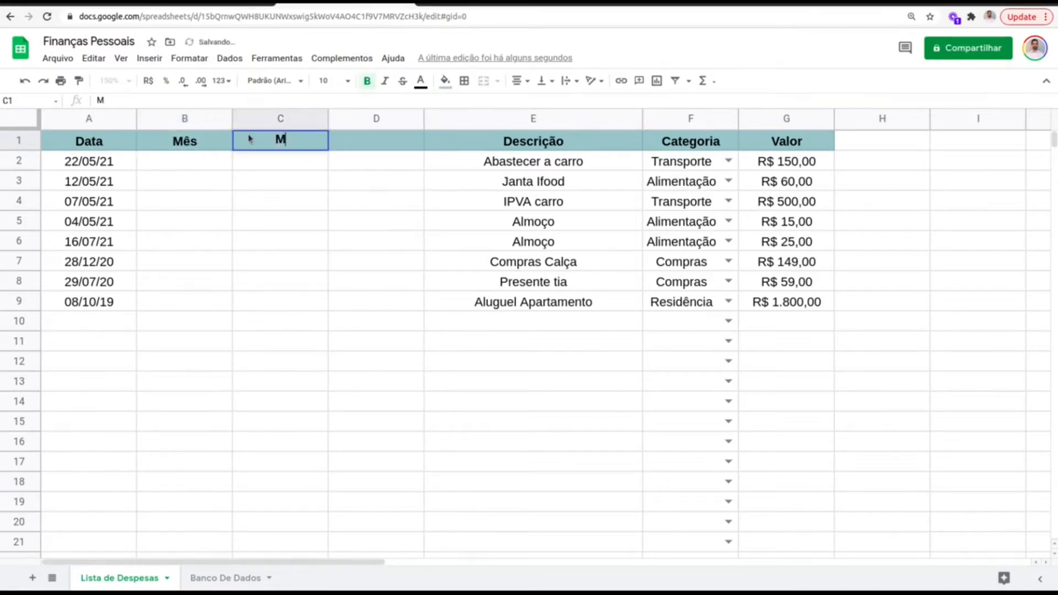
type(" Extenso")
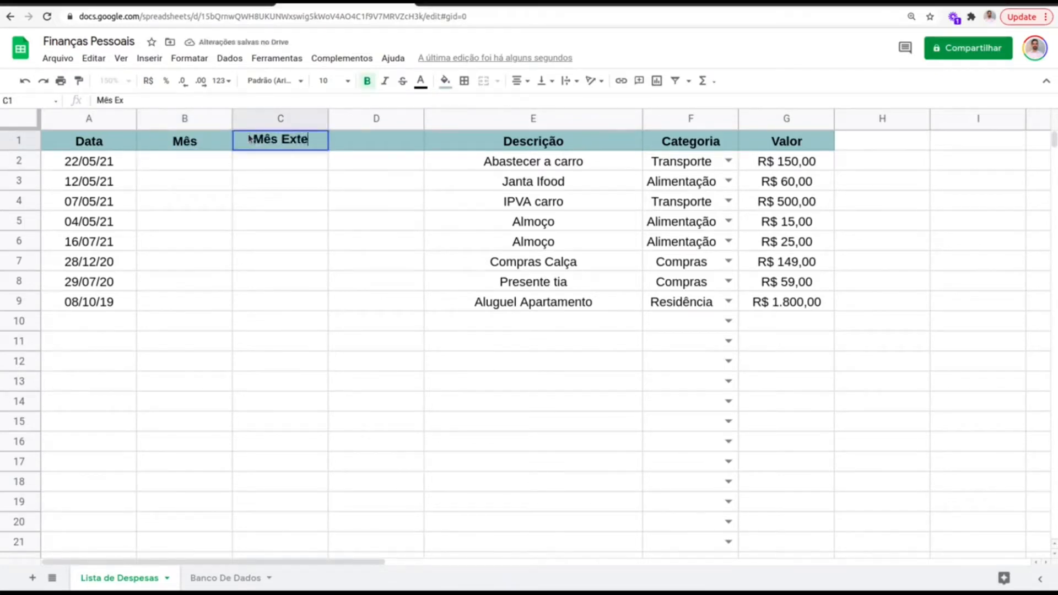
key("Return")
key("Up")
key("Right")
type("Ano")
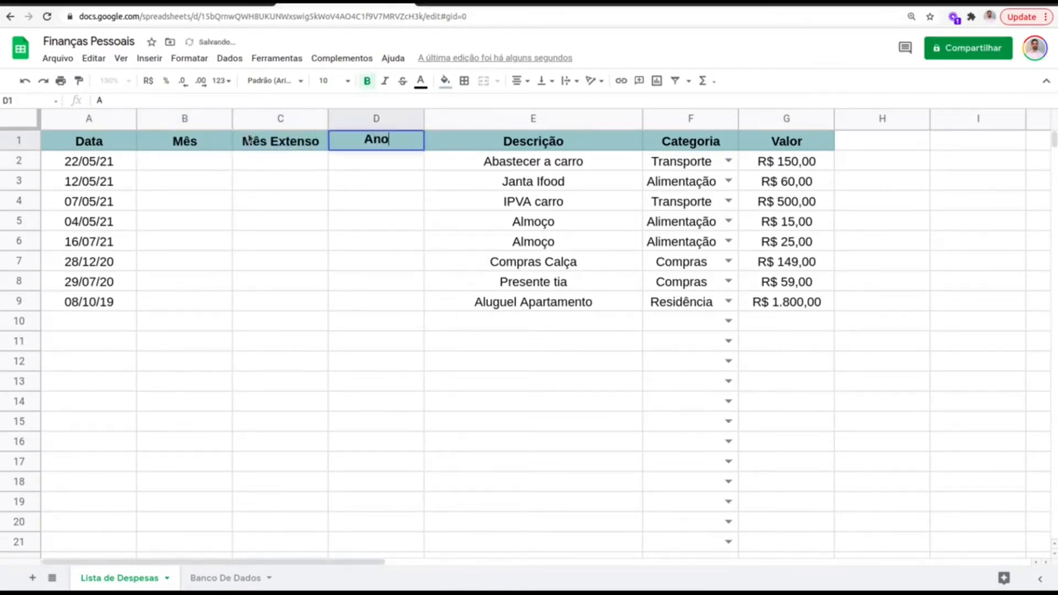
key("Return")
Enter the formula =MÊS(A2) in B2 to extract the month from the first expense date
key("Left")
key("Left")
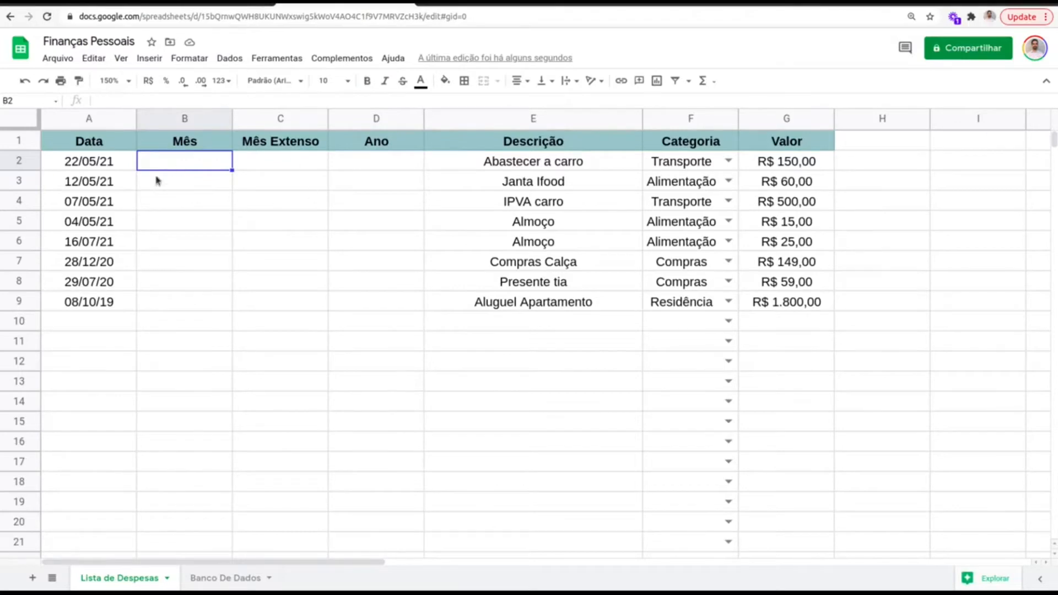
type("=mês")
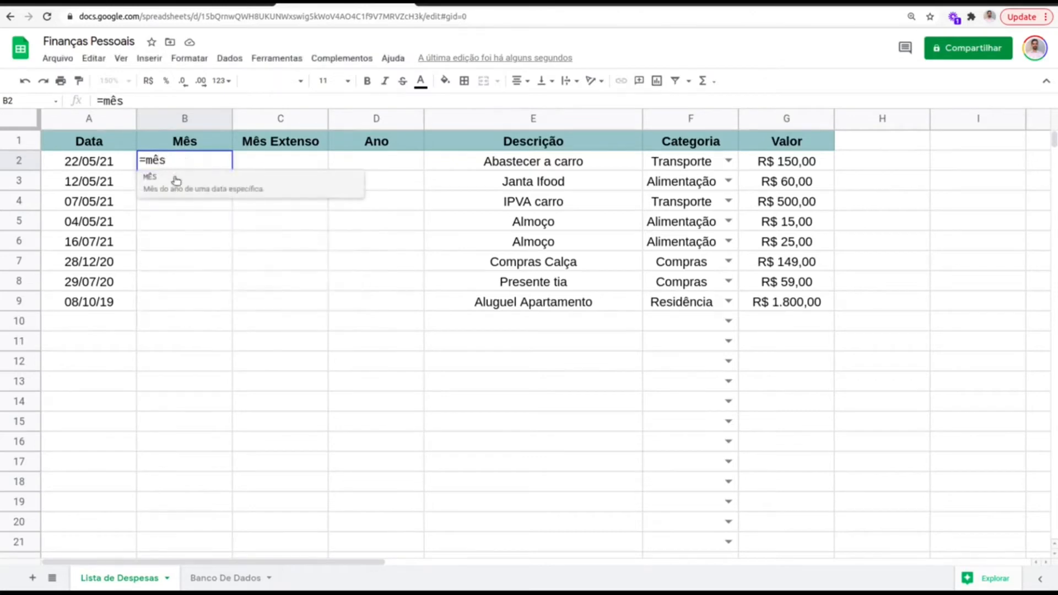
key("Tab")
type("A2")
key("Return")
Format the Mês column from B2 to B1000 as Texto simples
left_click(215, 158)
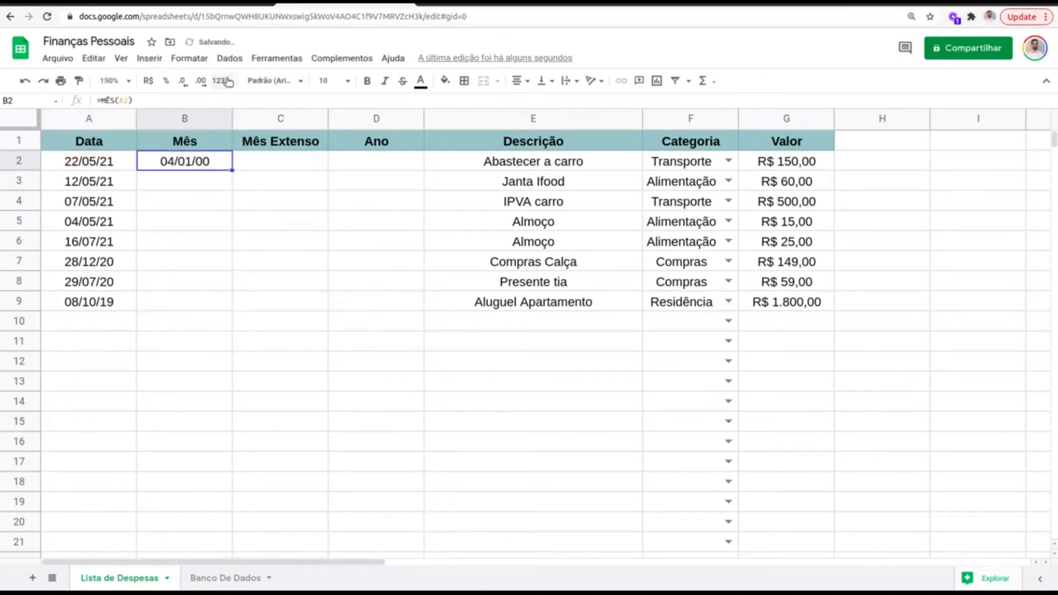
left_click(221, 81)
left_click(201, 163)
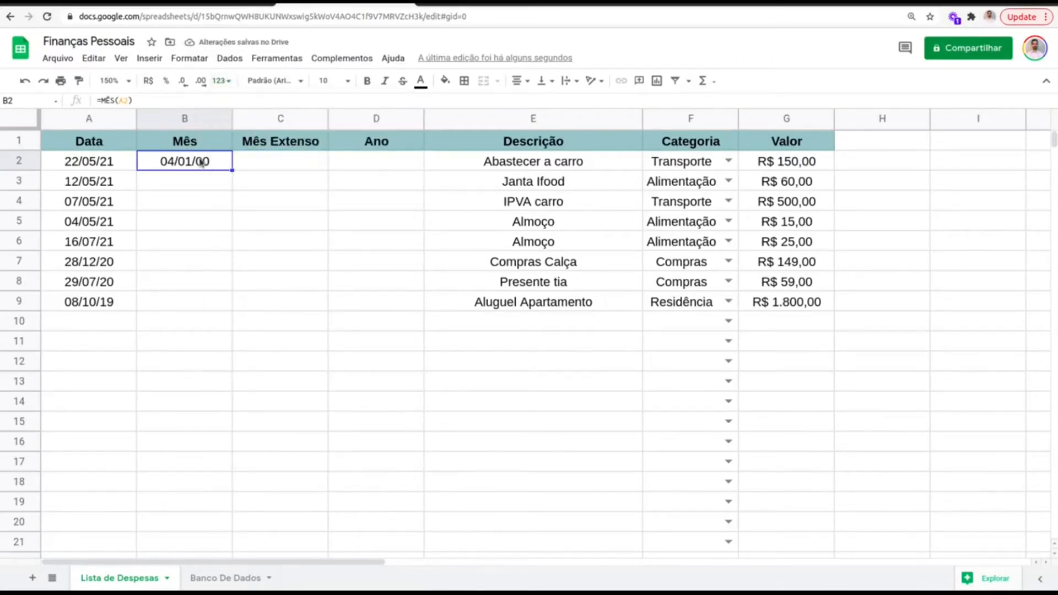
key("ctrl+shift+Down")
left_click(222, 81)
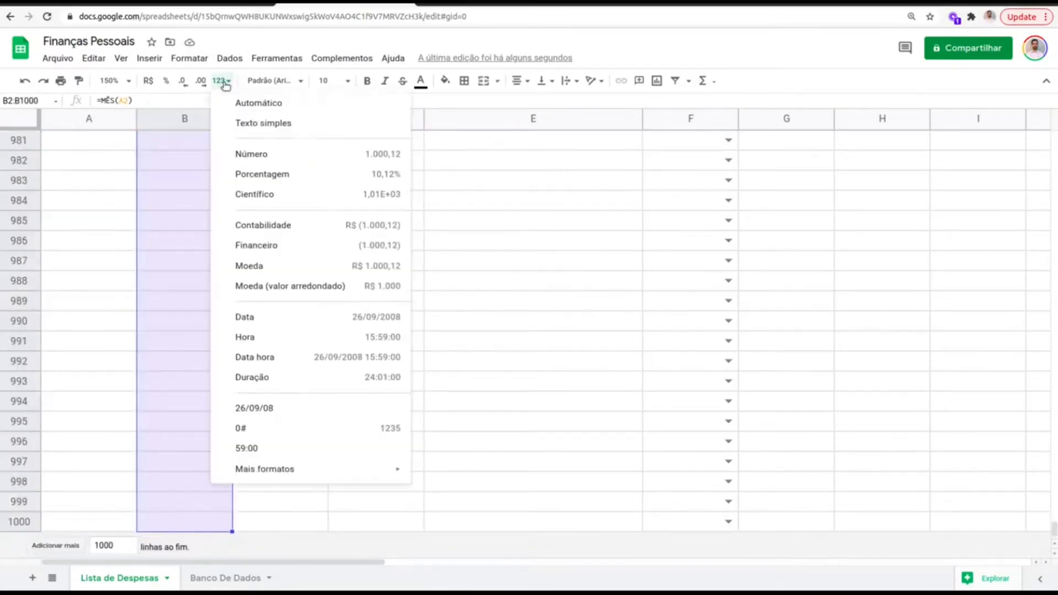
left_click(273, 122)
left_click_drag(1054, 521, 1054, 141)
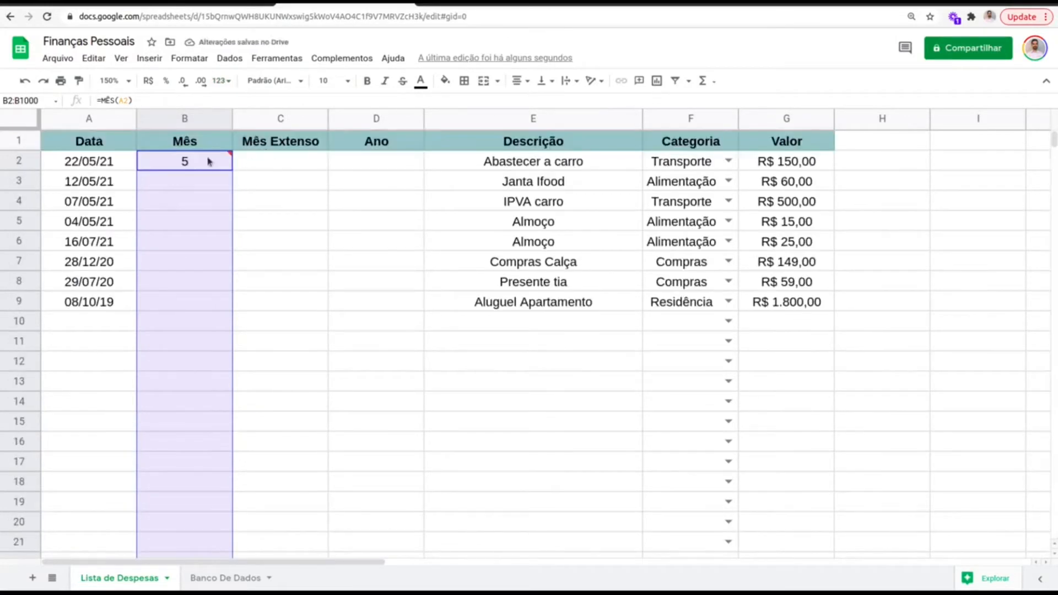
Apply the Texto simples format to the whole B2:D1000 range under Mês, Mês Extenso and Ano
left_click(209, 160)
left_click(215, 180)
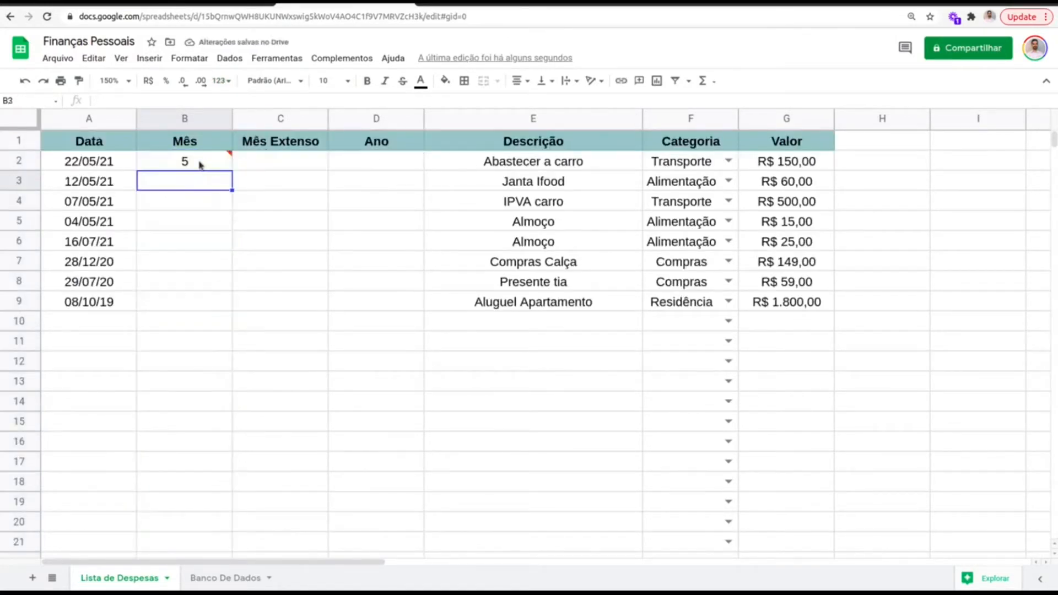
left_click(199, 165)
left_click(198, 183)
left_click(212, 162)
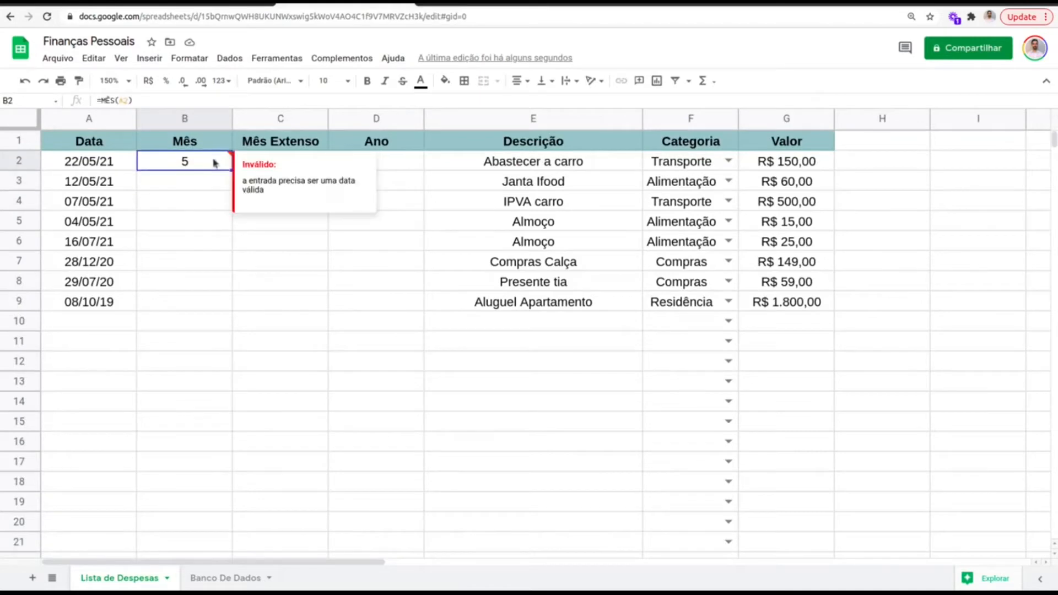
key("ctrl+shift+Down")
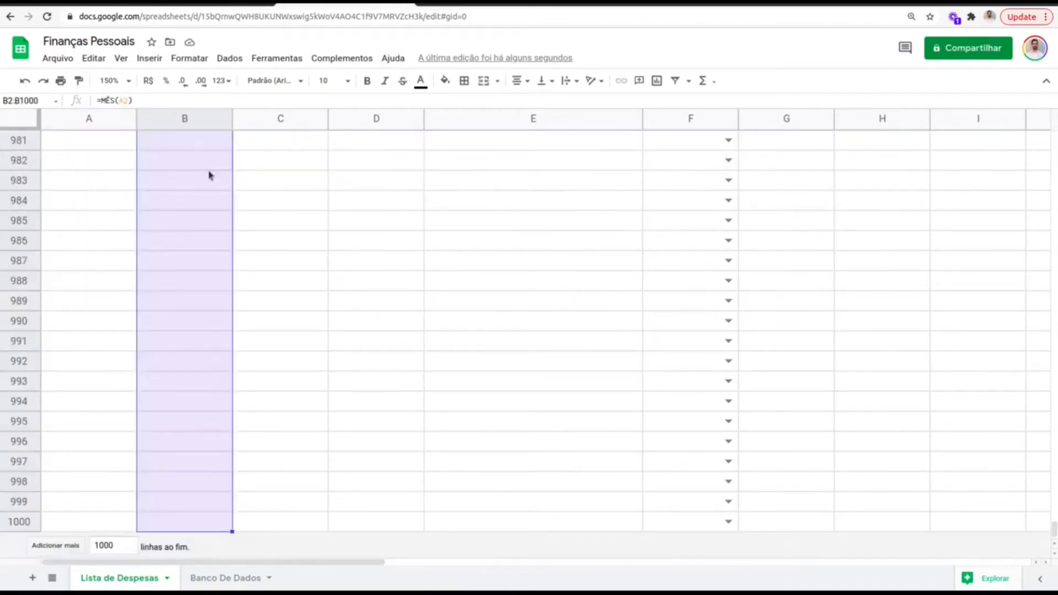
key("shift+Right")
key("shift+Right")
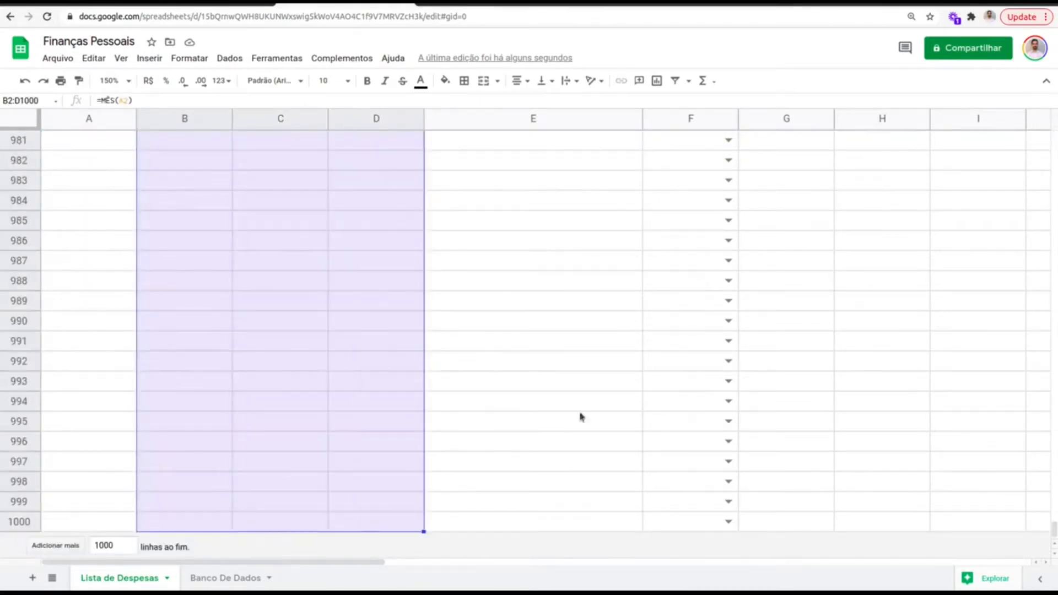
key("ctrl+BackSpace")
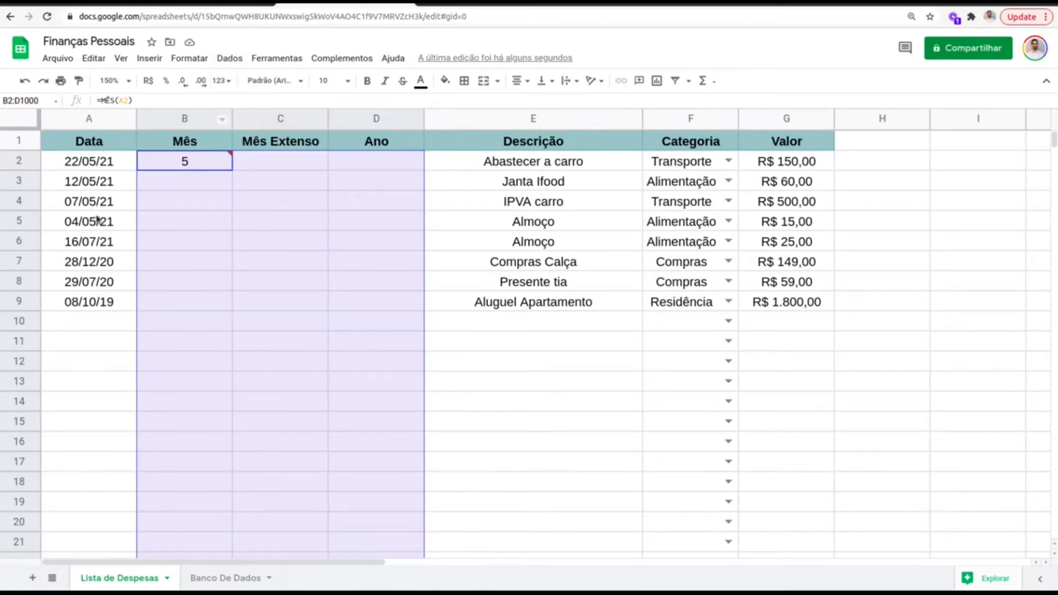
left_click(221, 80)
left_click(259, 124)
Remove the inherited date validation from B2:D1000
left_click(231, 59)
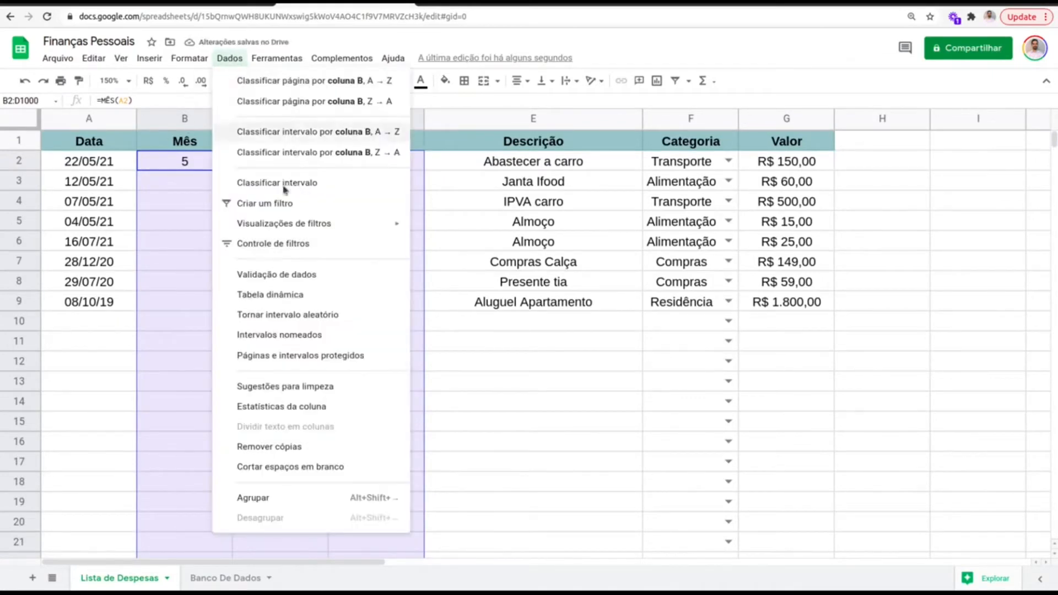
left_click(310, 272)
left_click(580, 383)
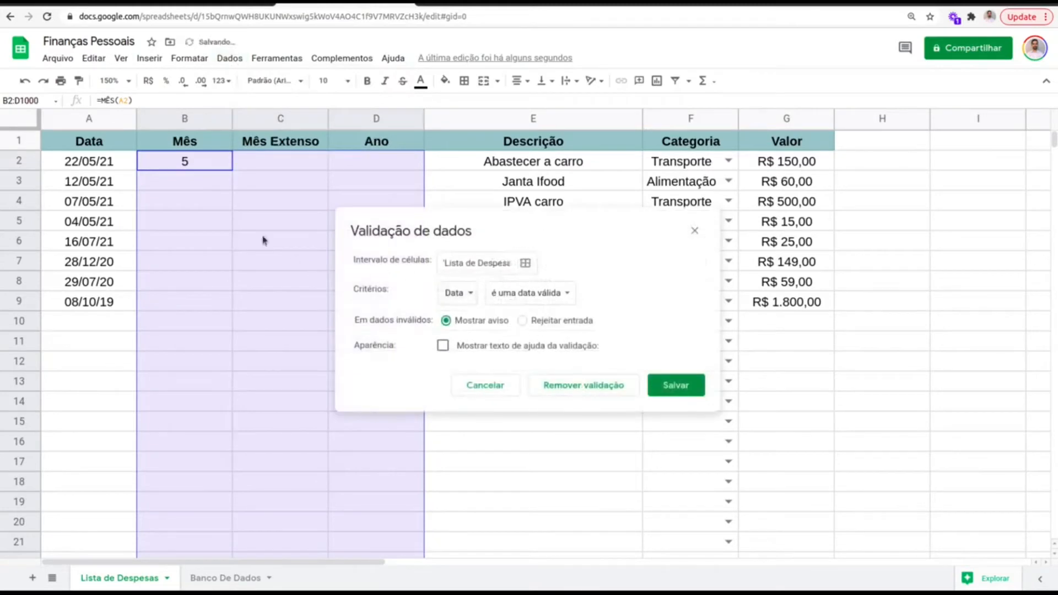
left_click(207, 180)
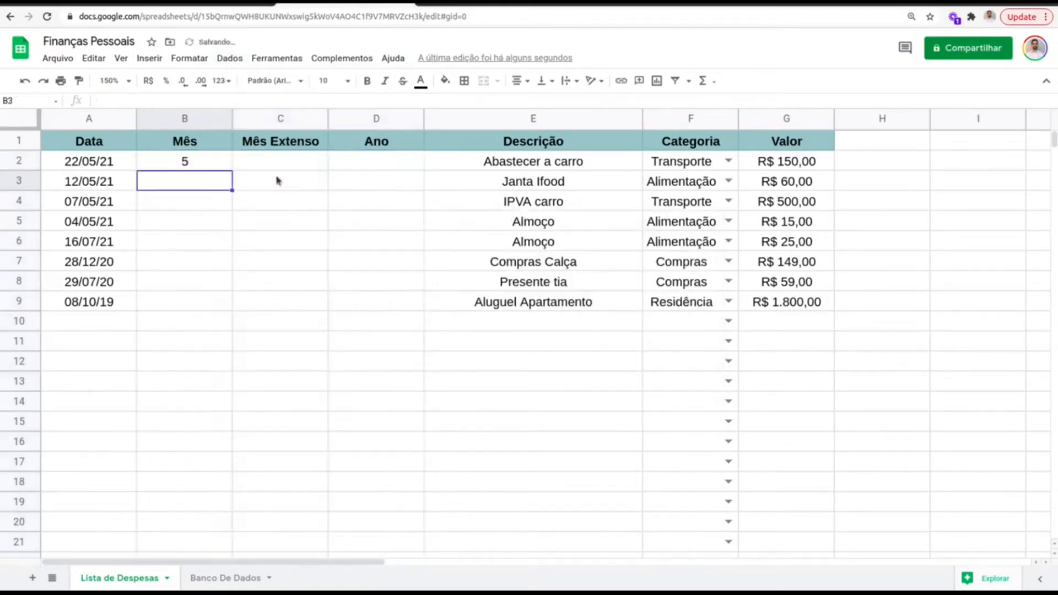
Fill the MÊS formula from B2 down to B1000
left_click(213, 166)
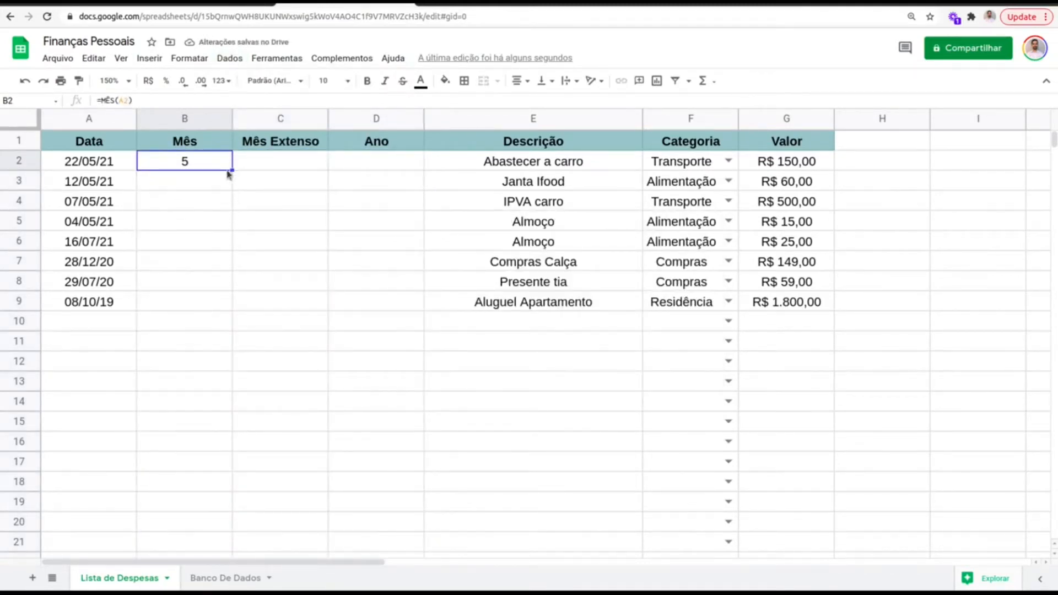
key("ctrl+shift+Down")
key("ctrl+d")
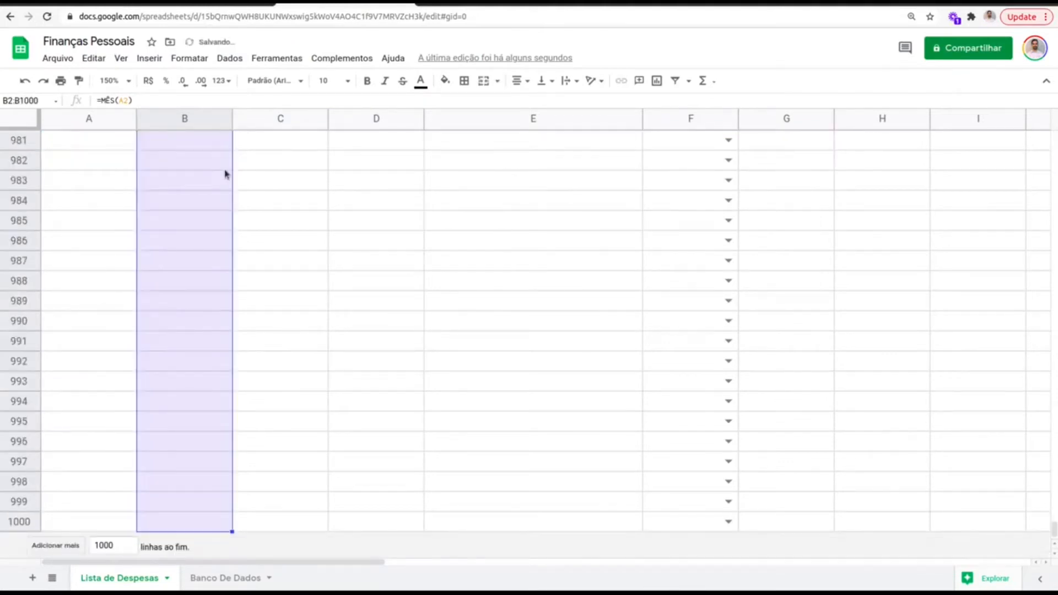
Clear the month formulas in B10:B1000, below the last expense row
key("ctrl+Up")
key("Down")
key("Down")
key("Up")
key("Down")
key("Down")
key("Down")
key("Down")
key("Down")
key("Down")
key("Down")
key("Down")
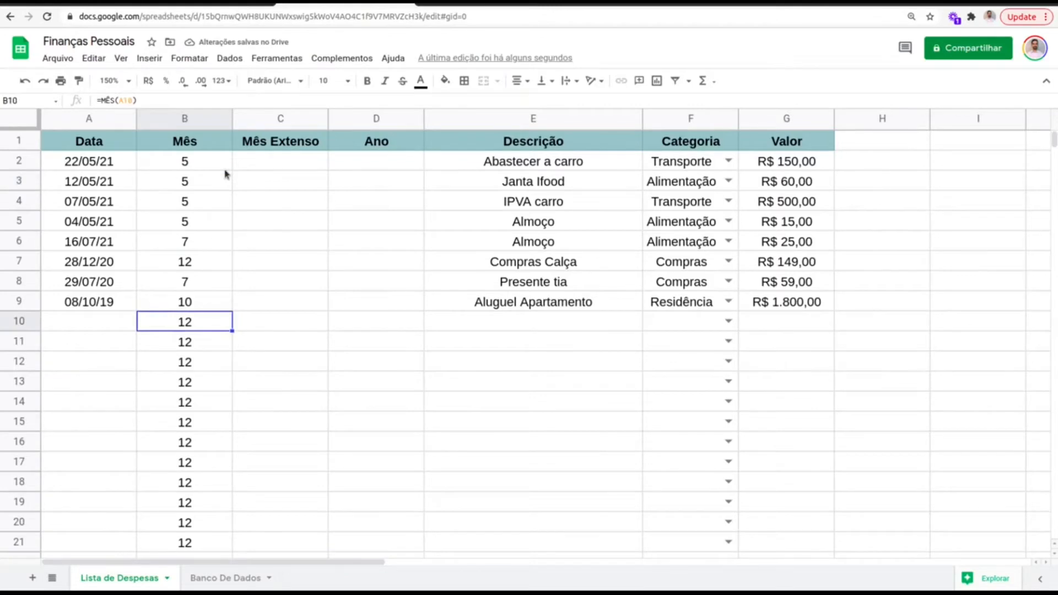
key("ctrl+shift+Down")
key("Delete")
key("ctrl+Up")
key("Up")
key("Up")
key("Up")
key("Up")
key("Up")
key("Up")
key("Up")
key("Up")
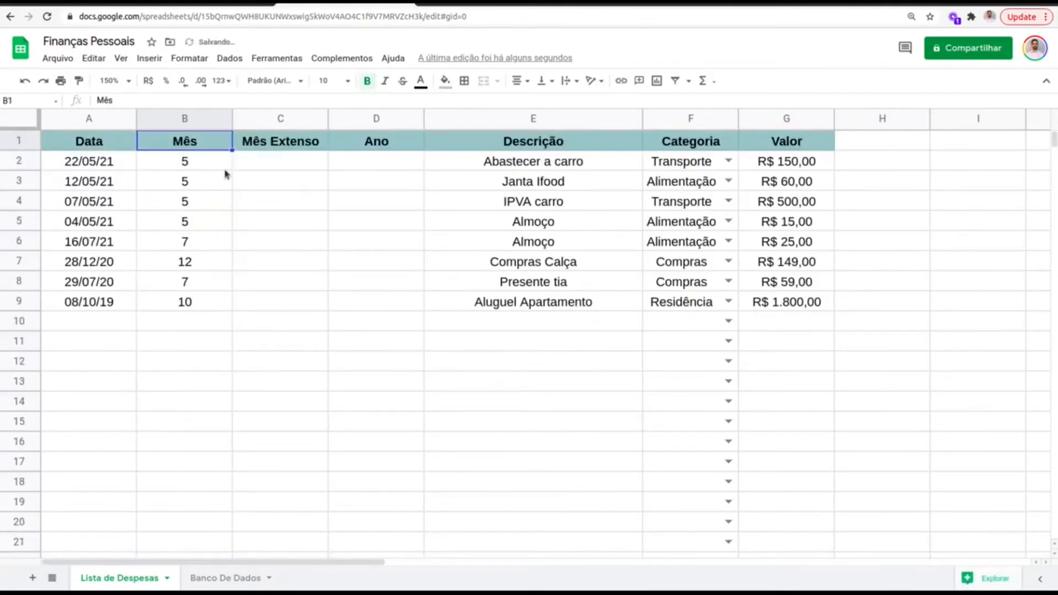
Enter the formula =ANO(A2) in D2 to extract the year from the first expense date
key("Down")
key("Down")
key("Down")
key("Down")
key("Down")
key("Right")
key("Up")
key("Up")
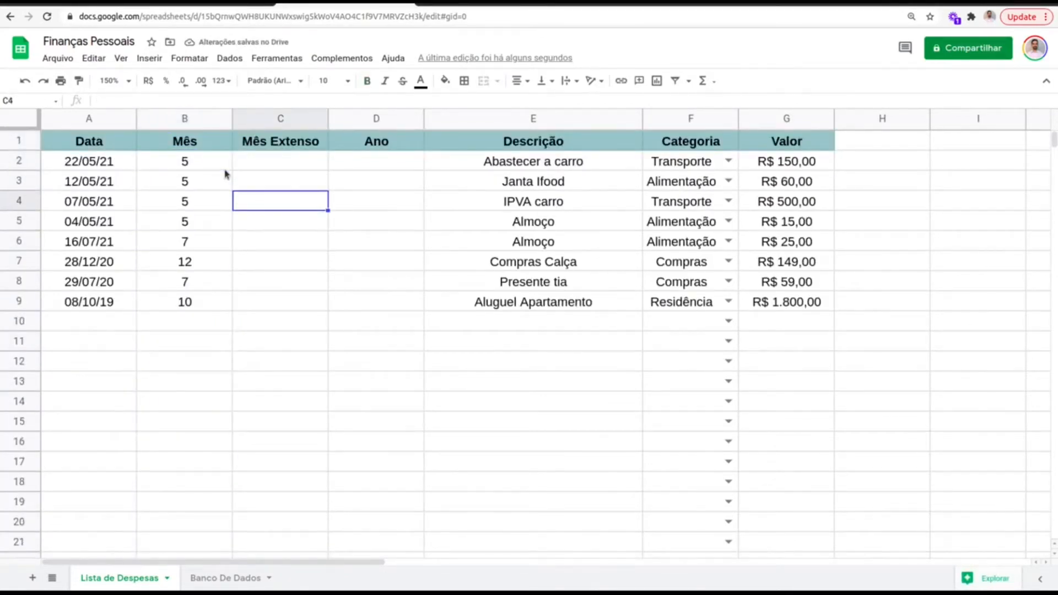
key("Right")
key("Up")
key("Up")
type("=ANO(")
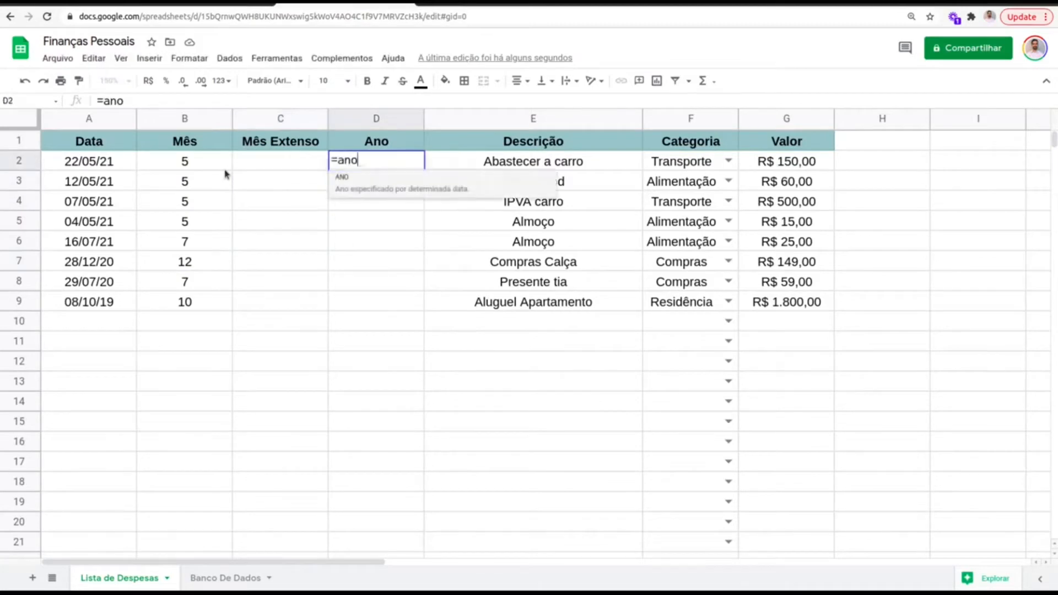
left_click(114, 162)
key("Return")
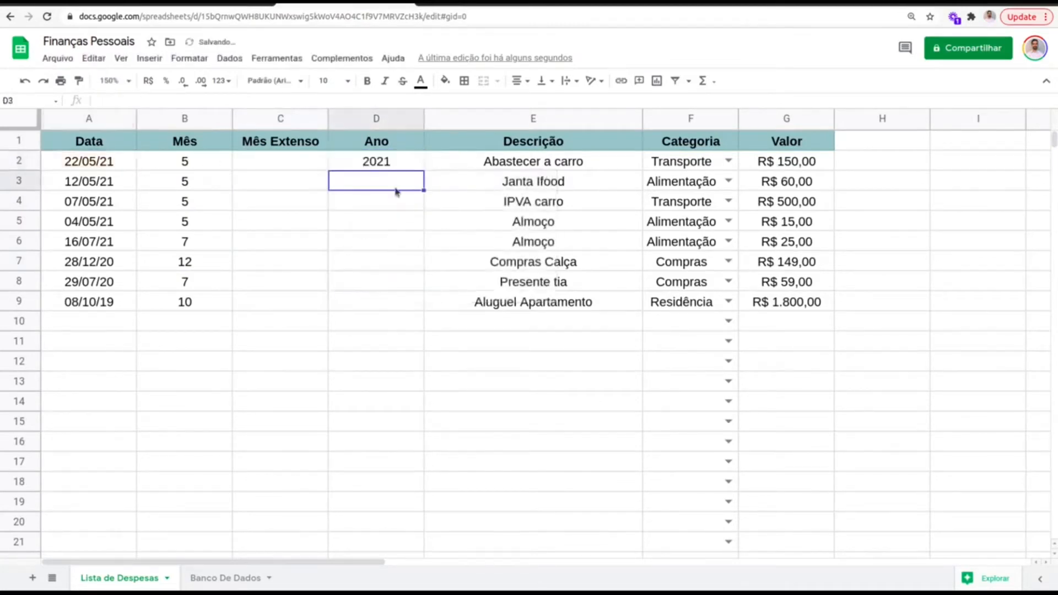
Fill the ANO formula from D2 down to D1000
left_click(396, 170)
key("ctrl+shift+Down")
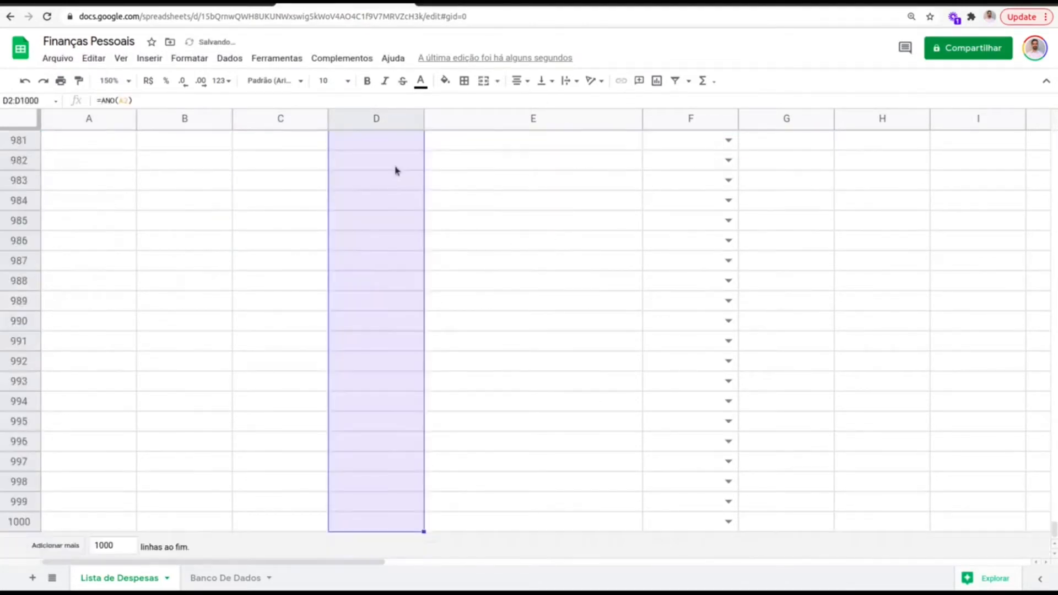
key("ctrl+d")
Clear the year formulas in D10:D1000, below the last expense row
key("Down")
key("Down")
key("Down")
key("Down")
key("Down")
key("Down")
key("Down")
key("Down")
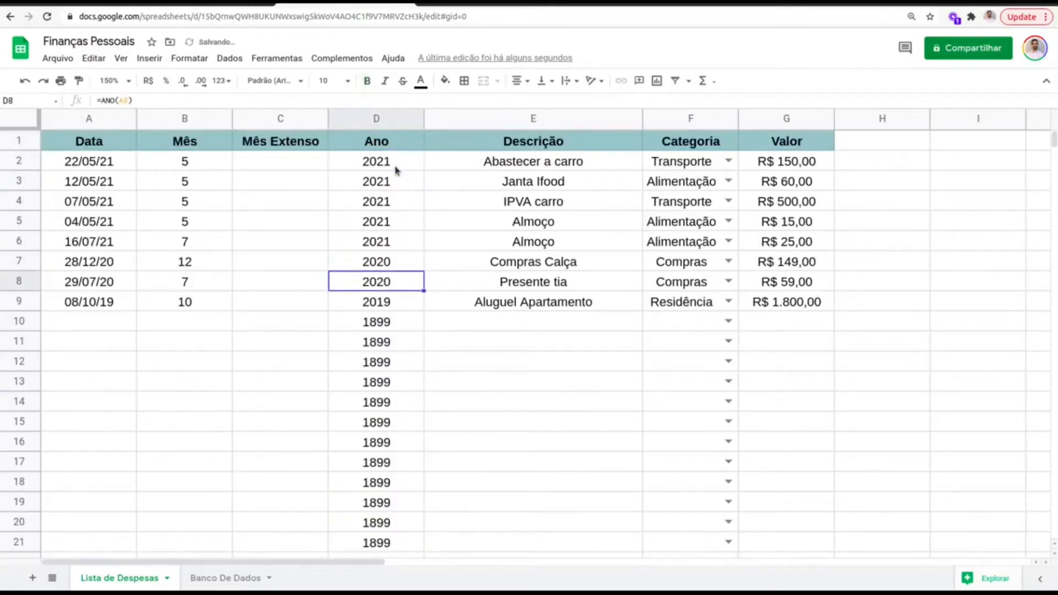
key("ctrl+shift+Down")
key("Delete")
key("Up")
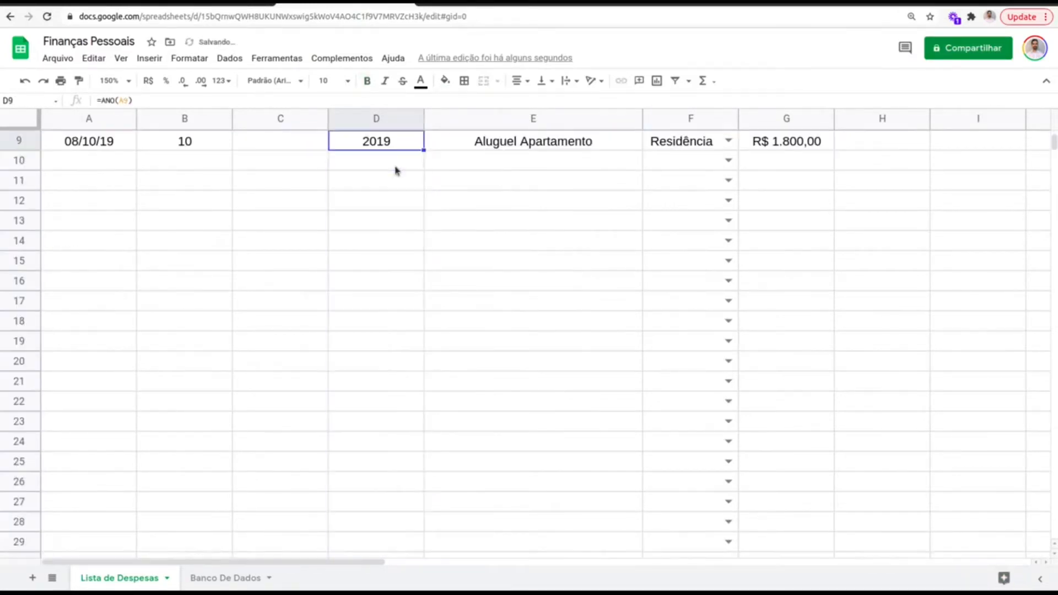
Start a TEXTO formula in C2, the first cell under Mês Extenso
key("Left")
key("Up")
key("Up")
key("Up")
key("Up")
key("Up")
key("Up")
key("Up")
scroll(396, 171, "up", 1)
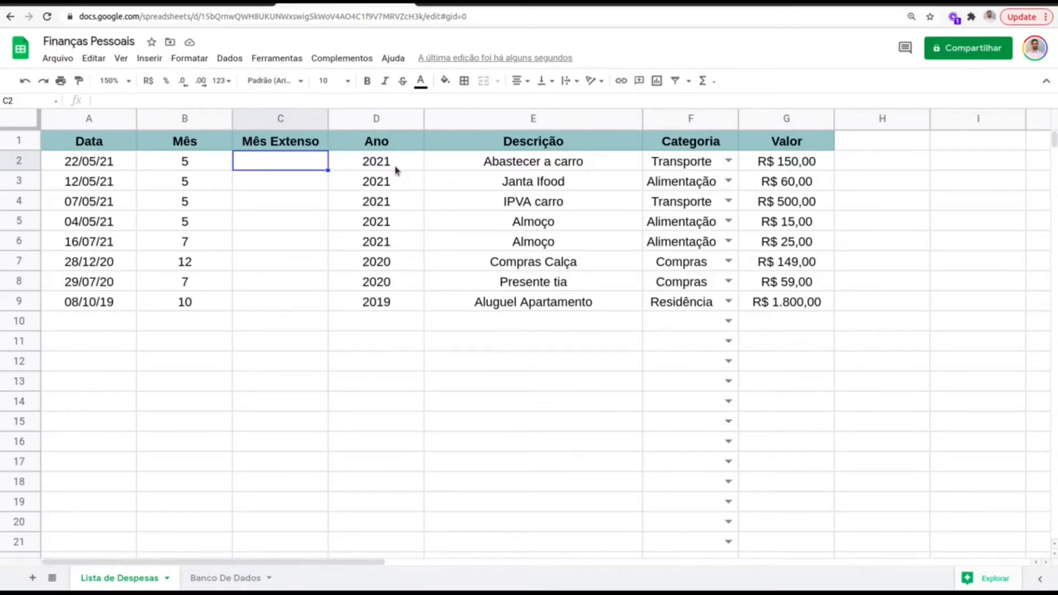
type("=texto")
key("Tab")
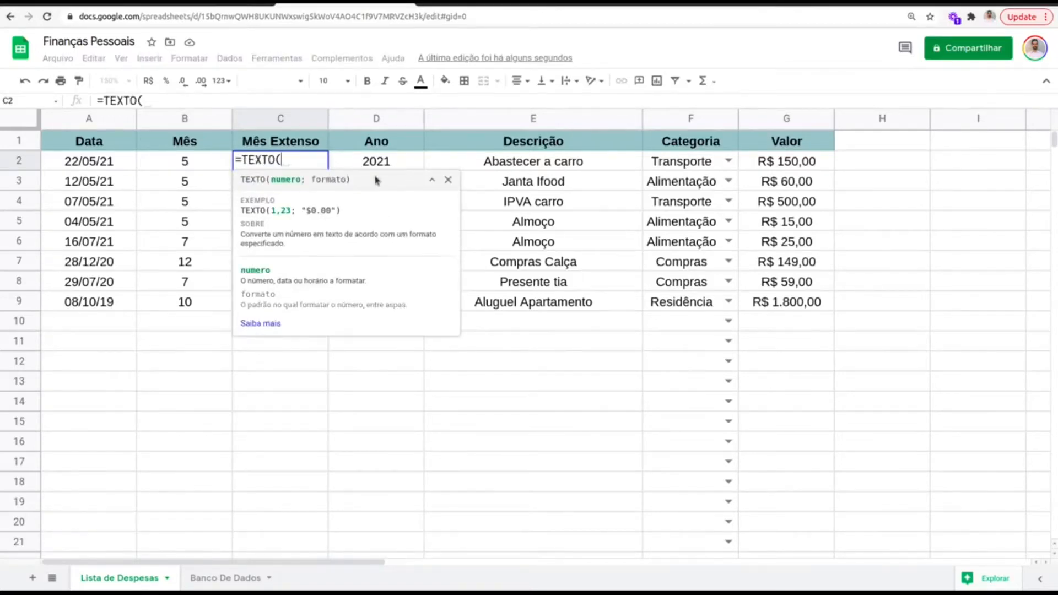
Read the TEXTO function's description and its help article, looking for the date and month format codes
left_click_drag(248, 234, 312, 243)
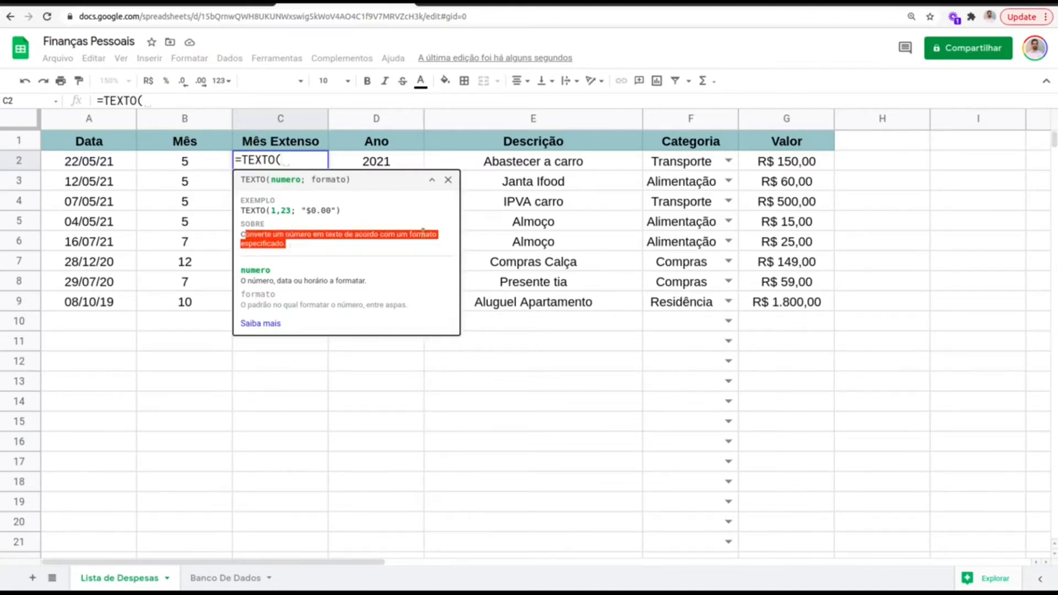
double_click(259, 234)
double_click(358, 234)
double_click(332, 234)
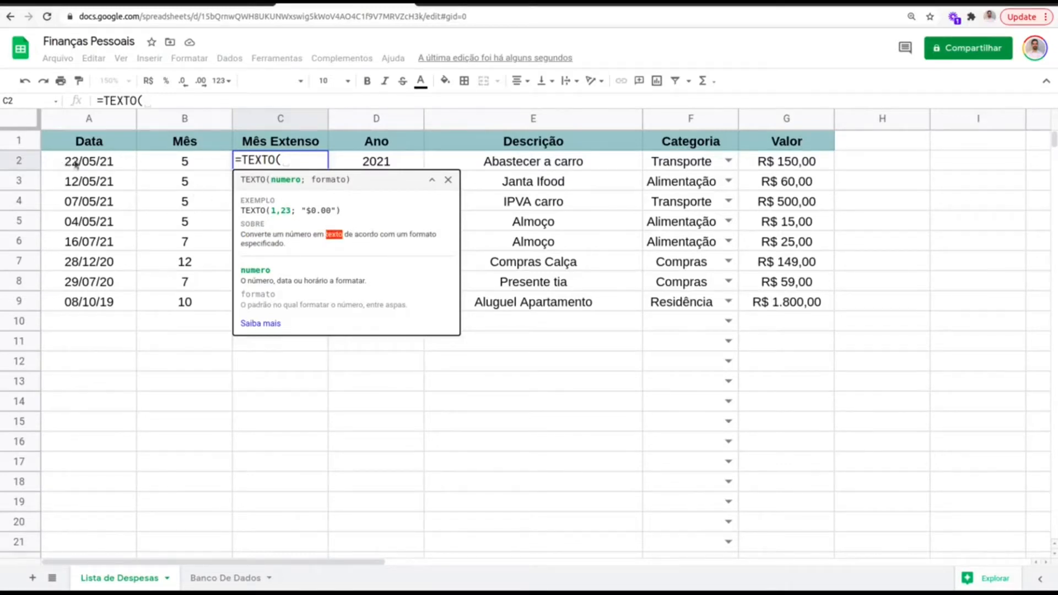
left_click(332, 235)
left_click(260, 323)
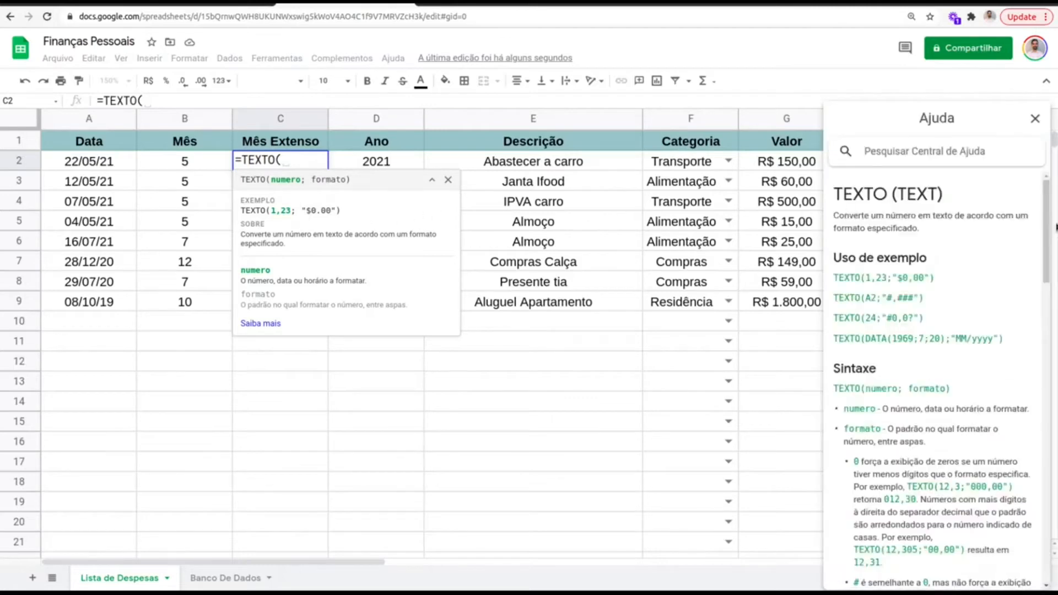
left_click_drag(1045, 225, 1057, 382)
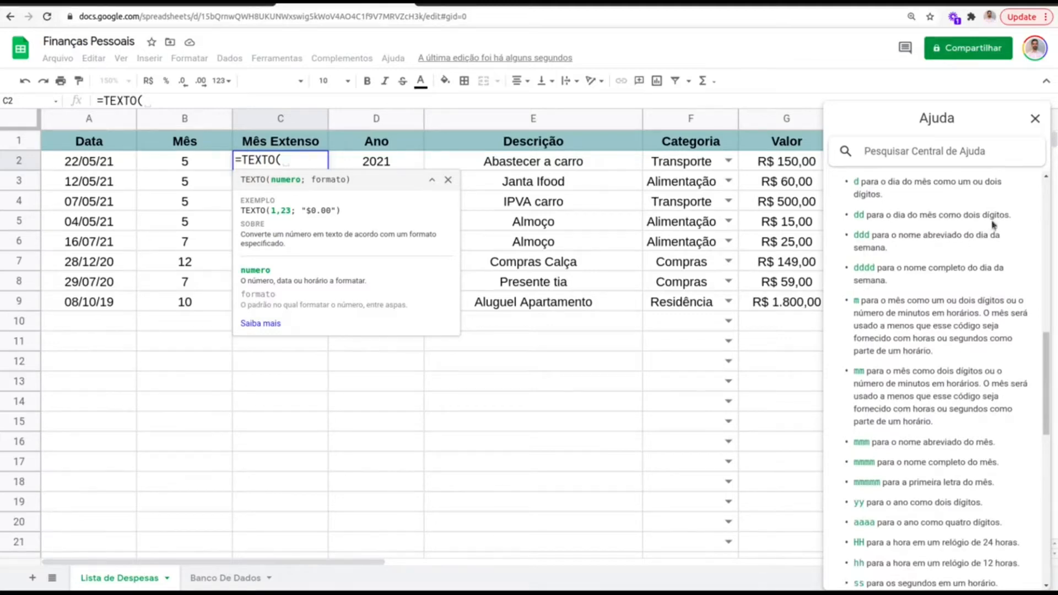
scroll(1039, 344, "down", 3)
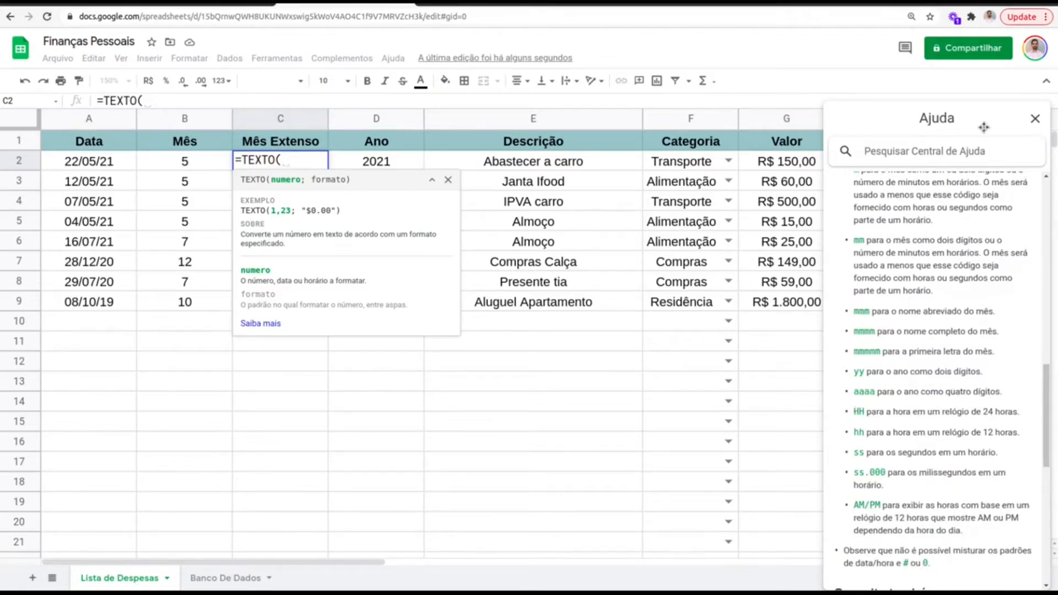
left_click(1033, 120)
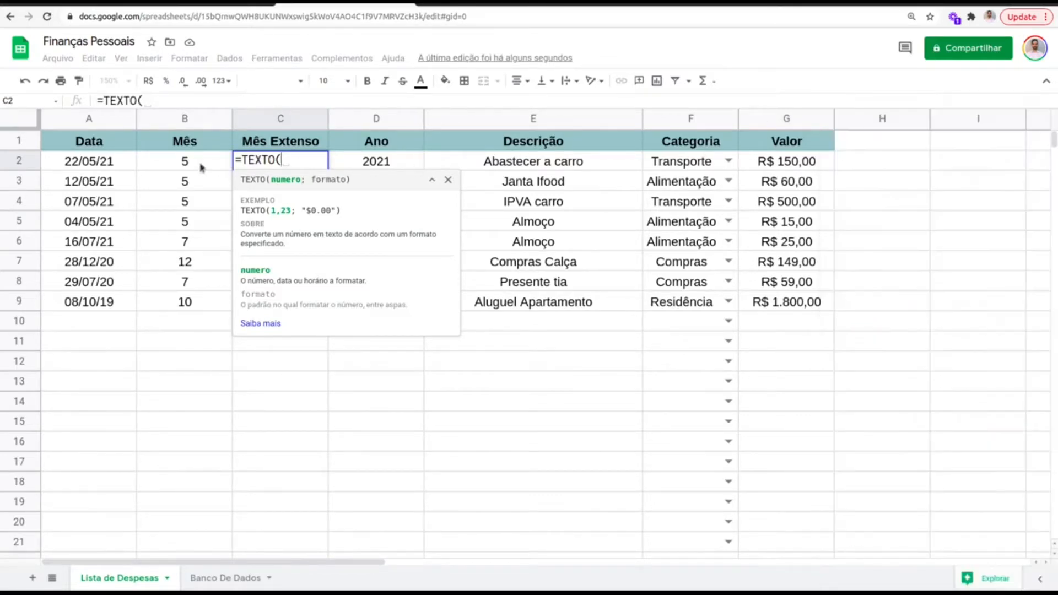
Complete the C2 formula as =TEXTO(A2; "MMMM") to spell out the month of the first expense date
left_click(124, 164)
type("; ")
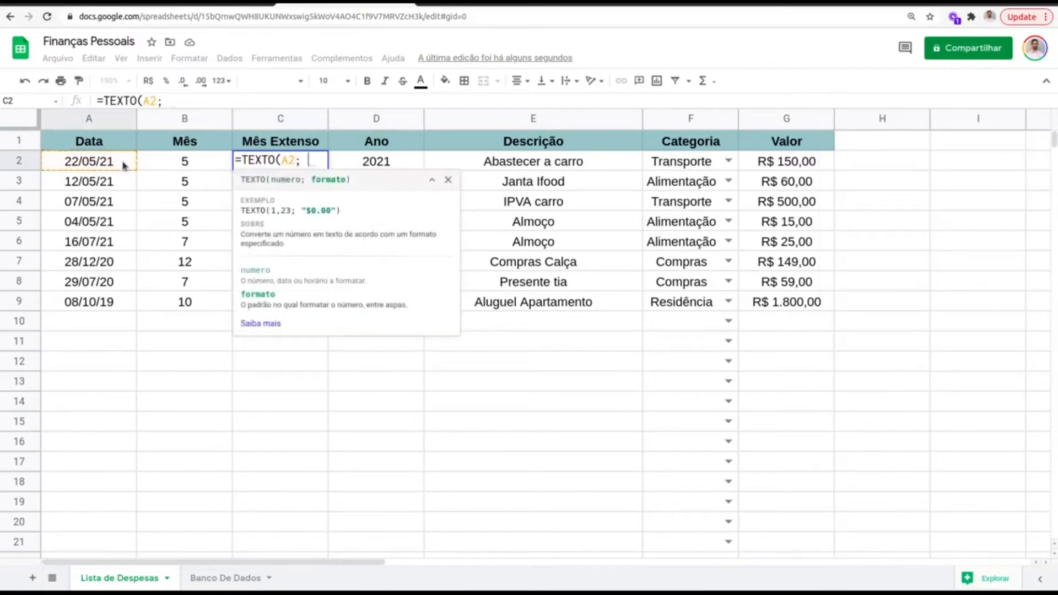
type("\"\"MMMM")
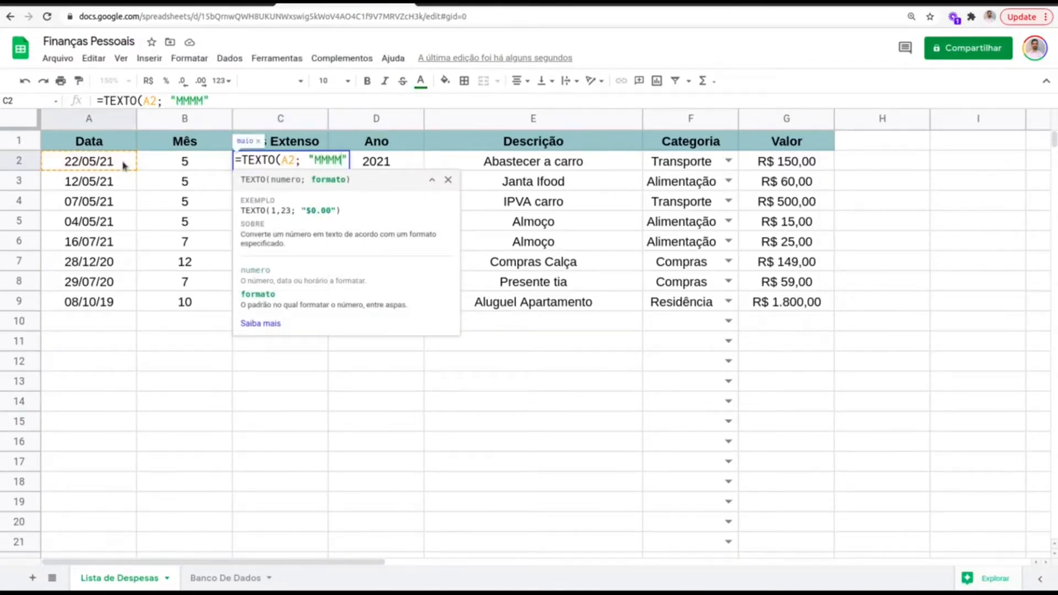
key("Return")
Fill the TEXTO formula from C2 down to C9
key("Up")
key("shift+Down")
key("shift+Down")
key("shift+Down")
key("shift+Down")
key("shift+Down")
key("shift+Down")
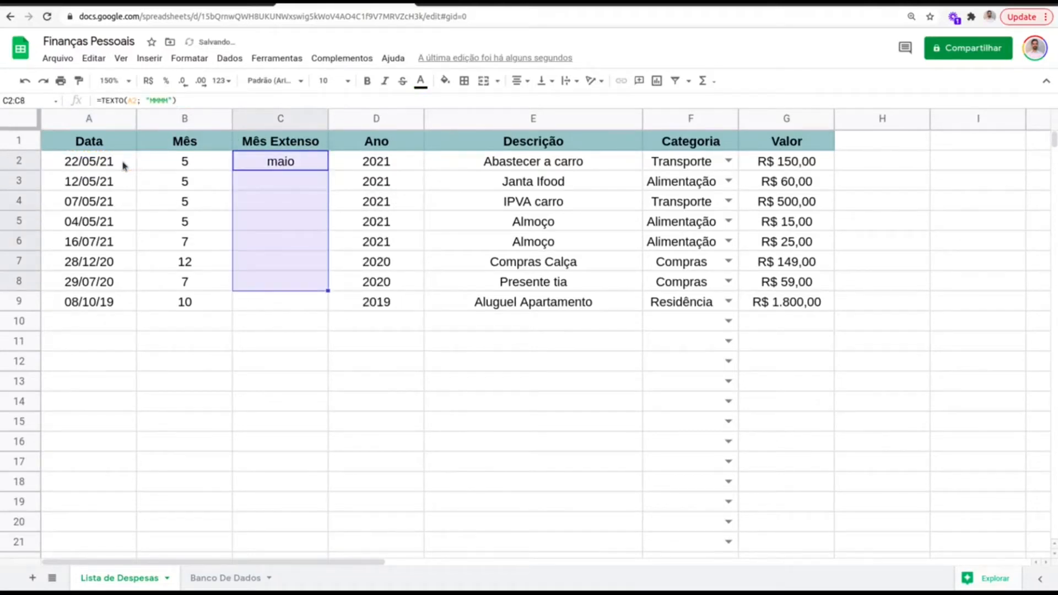
key("shift+Down")
key("ctrl+d")
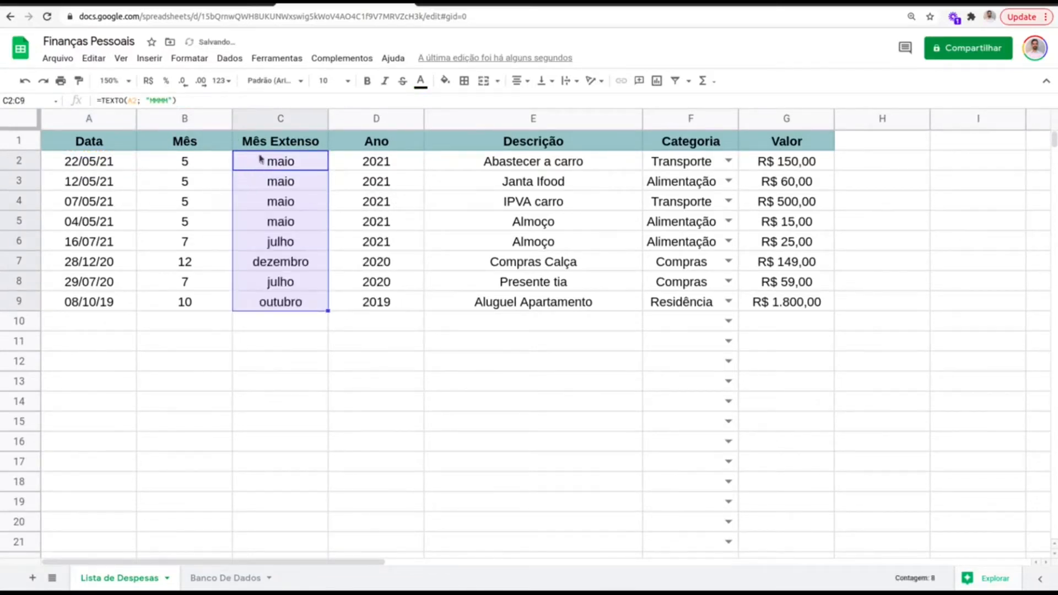
Examine the TEXTO formula in C2, its A2 source date and the completed expense table through row 9
double_click(273, 165)
left_click_drag(315, 159, 342, 159)
left_click(98, 167)
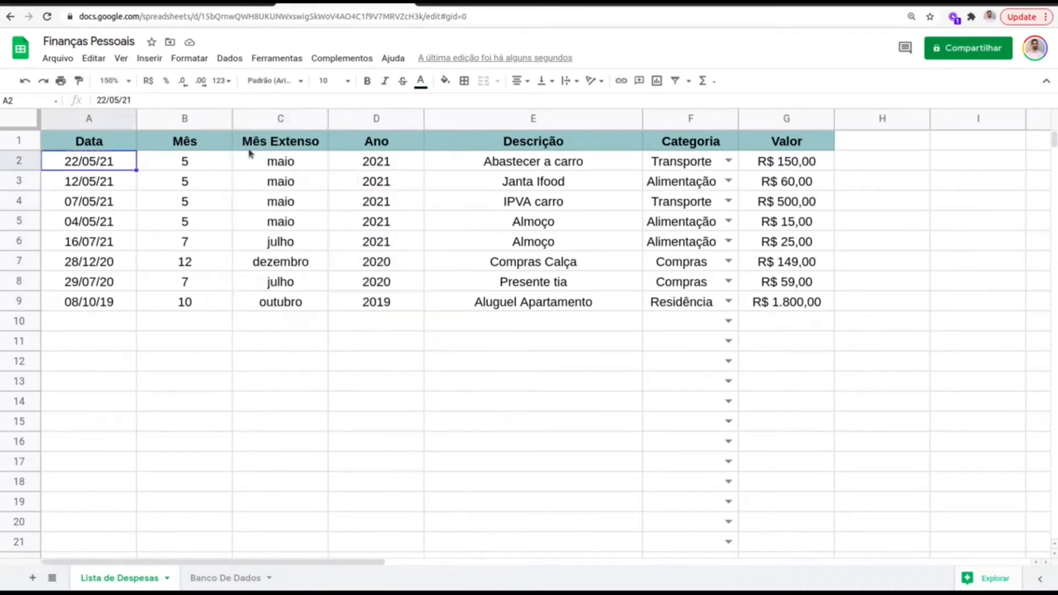
left_click(263, 161)
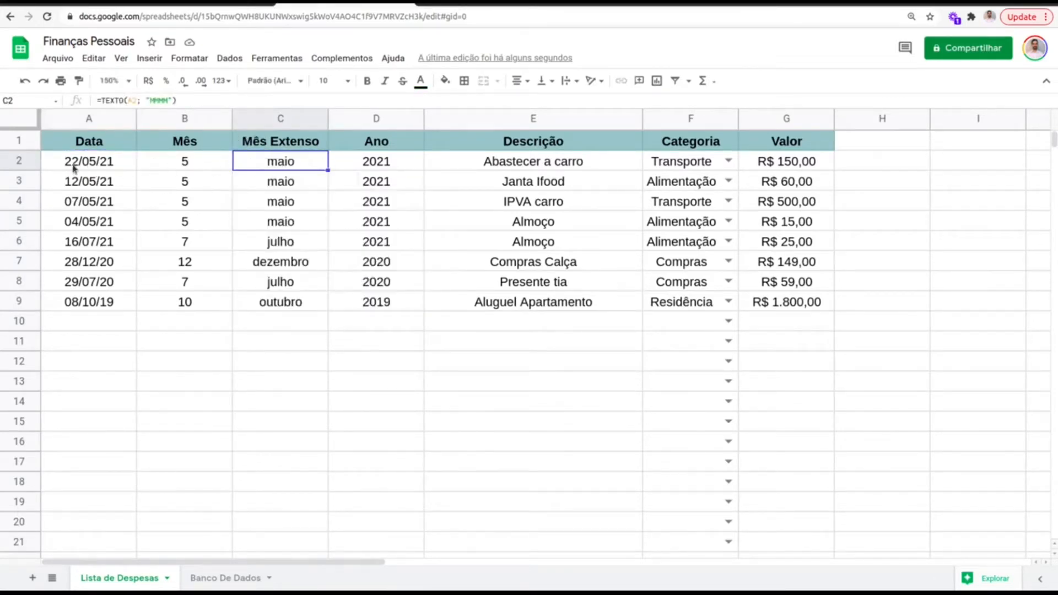
left_click_drag(299, 168, 300, 301)
left_click(292, 164)
double_click(293, 165)
left_click(318, 176)
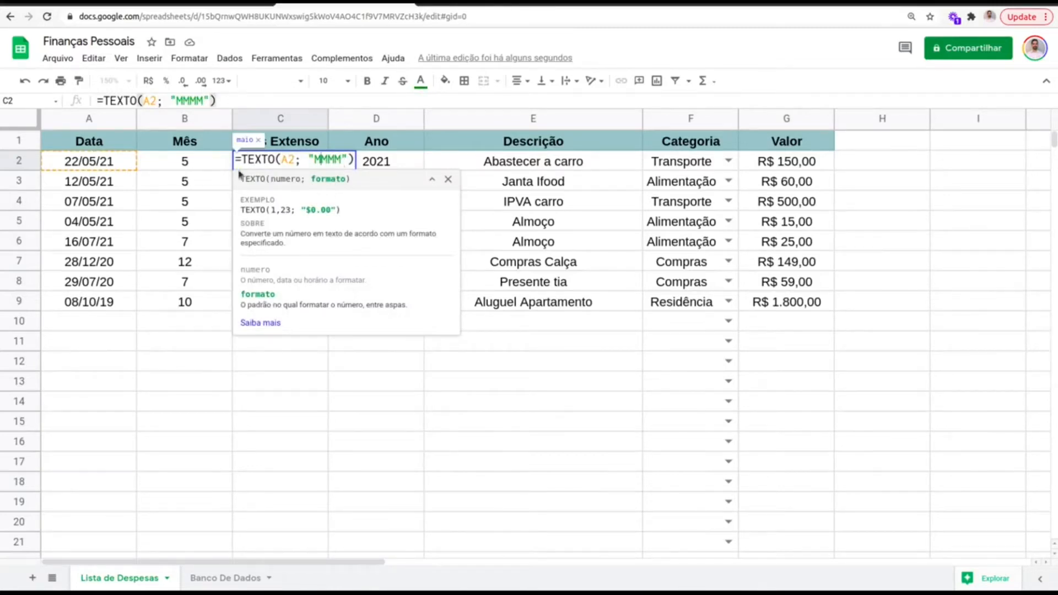
left_click(197, 168)
left_click_drag(89, 142, 798, 299)
left_click(386, 223)
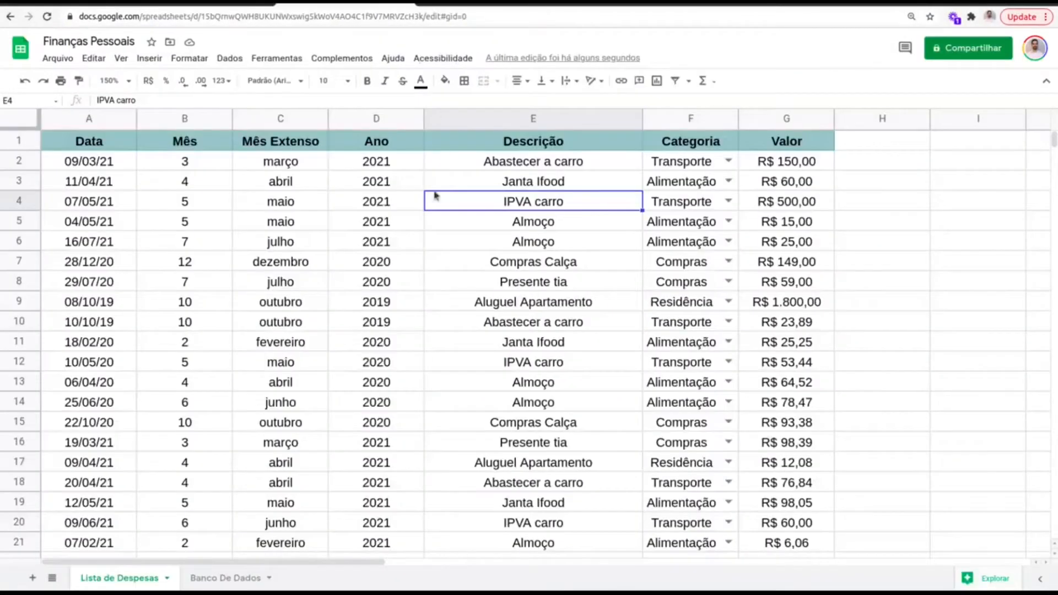
Look through the extended list of sample expenses down to row 25, including its Valor column
left_click(417, 241)
scroll(386, 220, "down", 3)
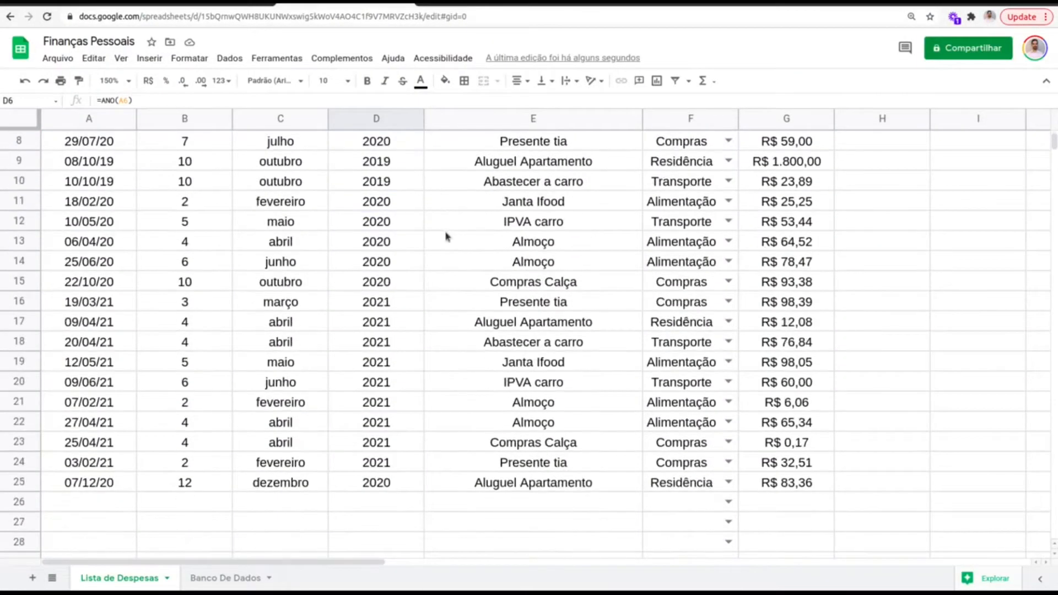
scroll(429, 248, "up", 2)
scroll(267, 196, "up", 1)
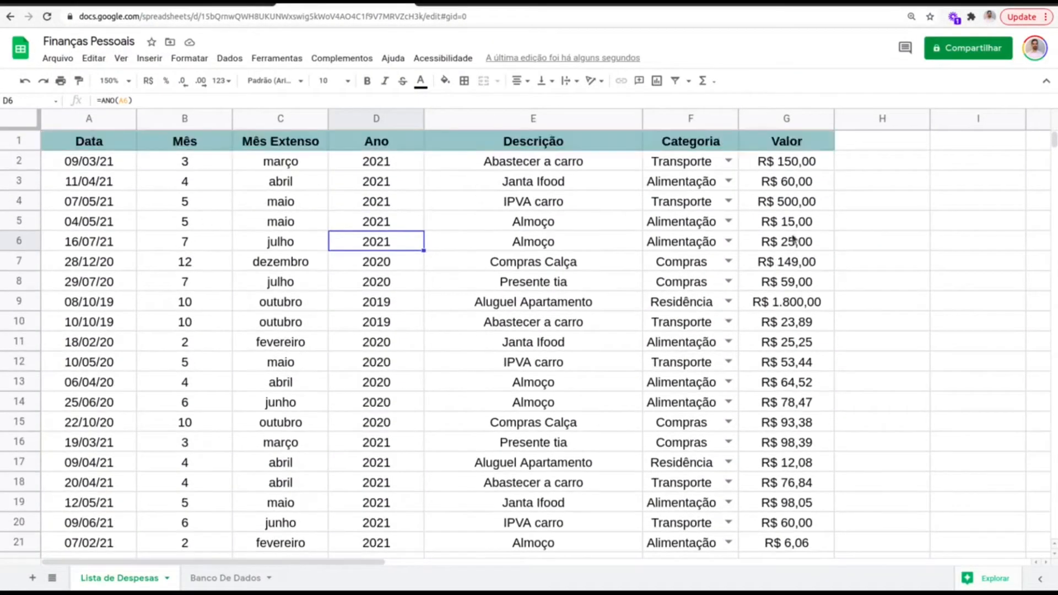
left_click_drag(786, 227, 786, 521)
left_click(717, 337)
left_click(103, 167)
left_click_drag(120, 172, 786, 542)
scroll(786, 422, "down", 1)
left_click(647, 406)
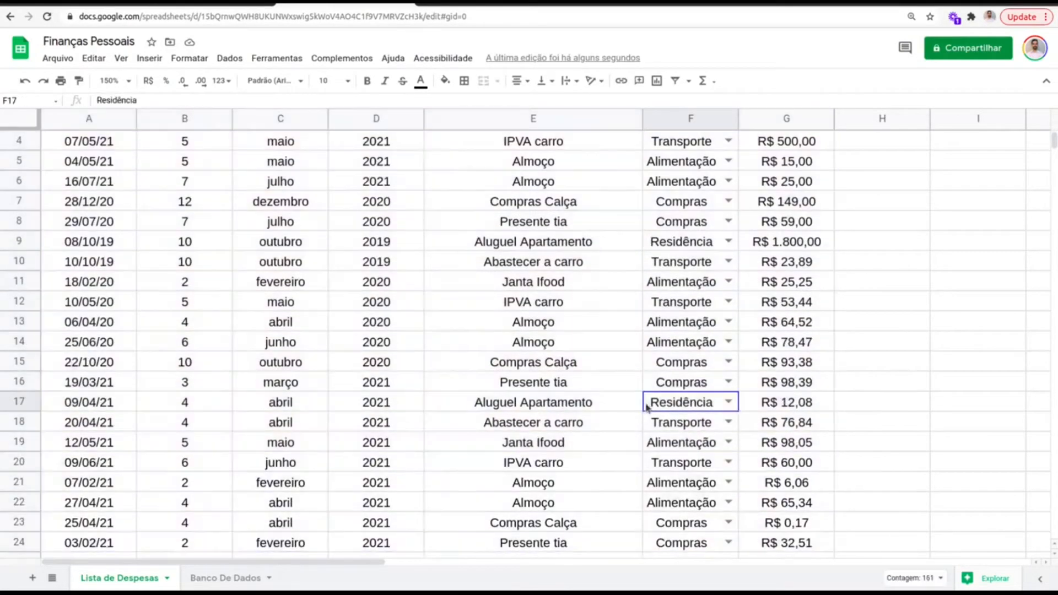
scroll(688, 390, "up", 3)
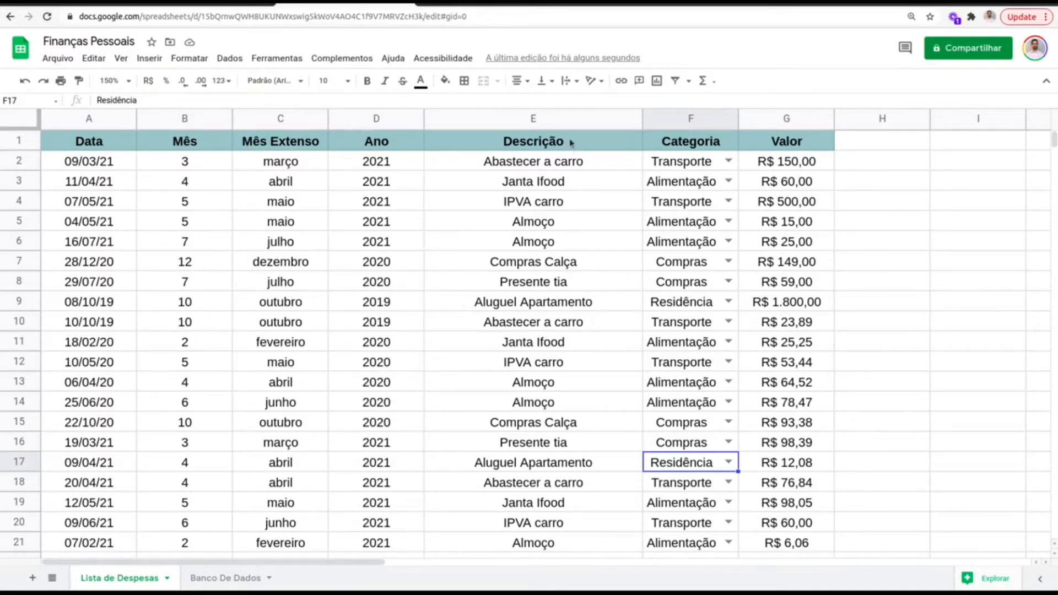
Create a filter on the whole Lista de Despesas sheet and sort the expenses by Data from A to Z
key("ctrl+a")
key("ctrl+a")
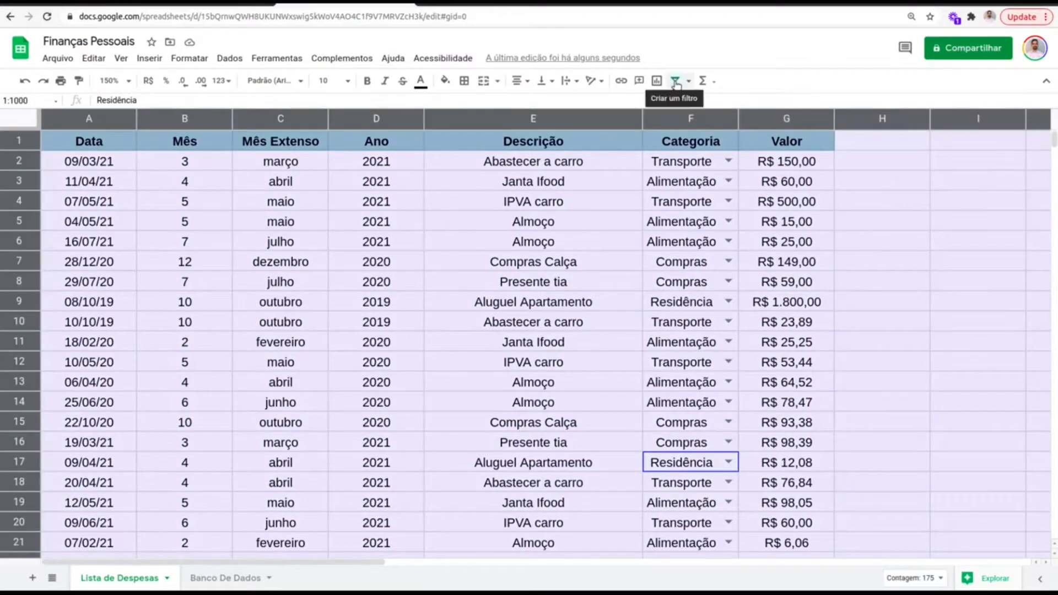
left_click(674, 81)
left_click(126, 141)
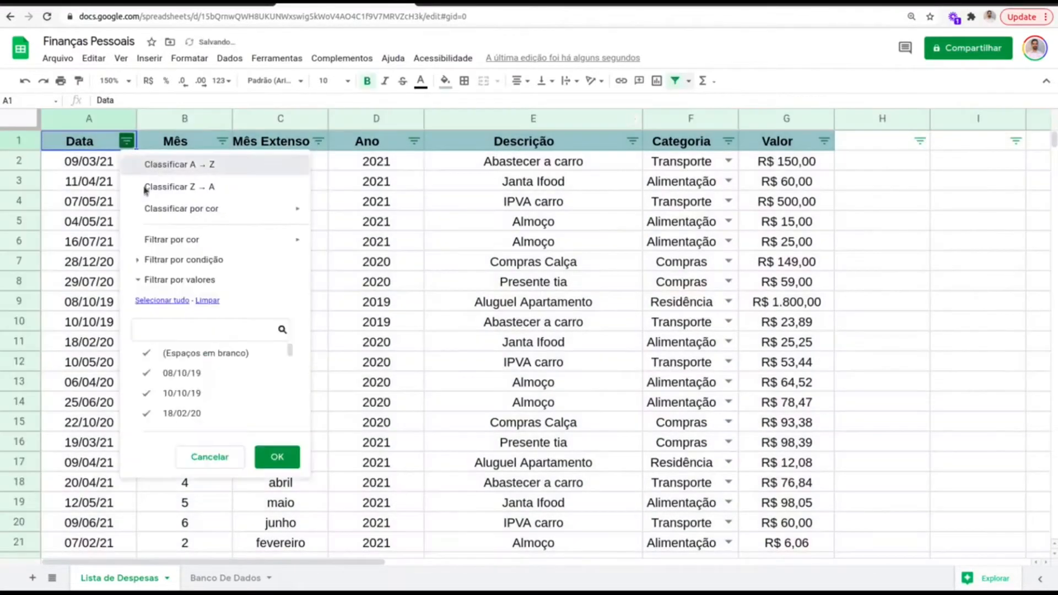
left_click(160, 164)
left_click(103, 161)
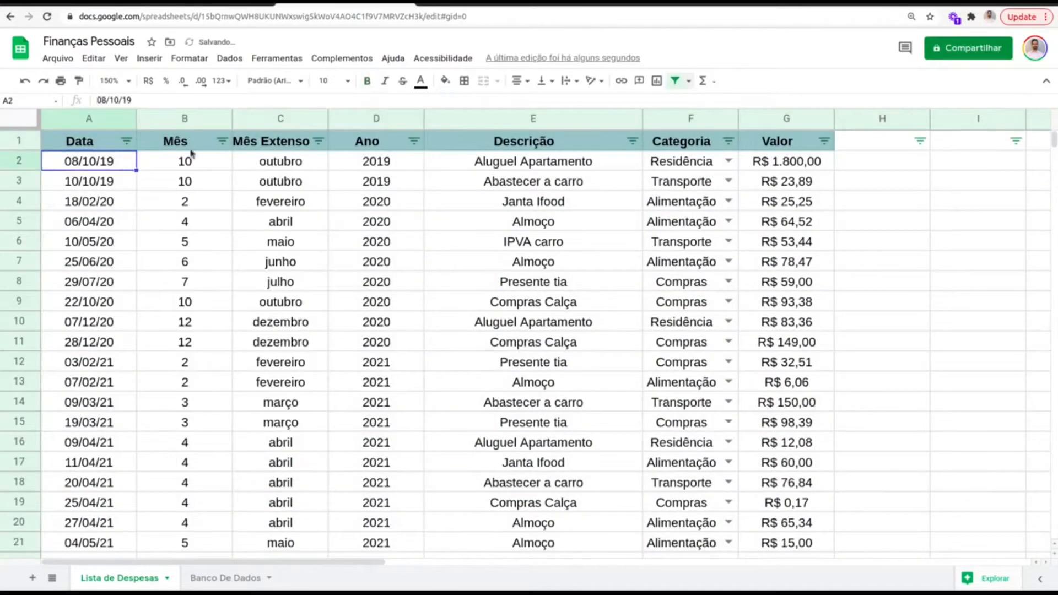
Remove the filter and check the date order in the Data column
left_click(674, 81)
left_click_drag(97, 164, 788, 463)
left_click(102, 189)
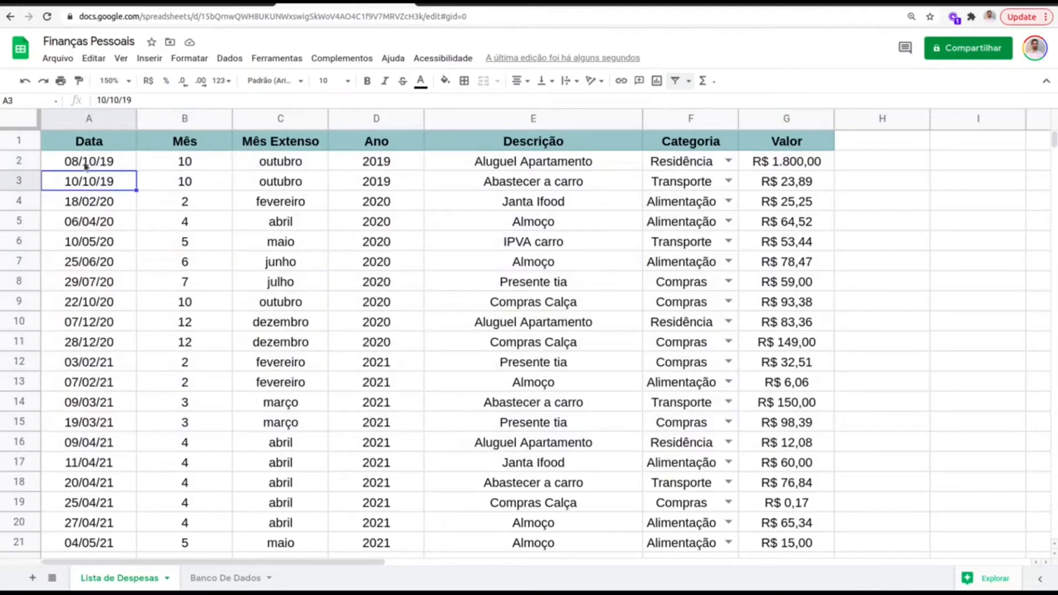
left_click_drag(129, 160, 133, 250)
left_click_drag(150, 407, 134, 511)
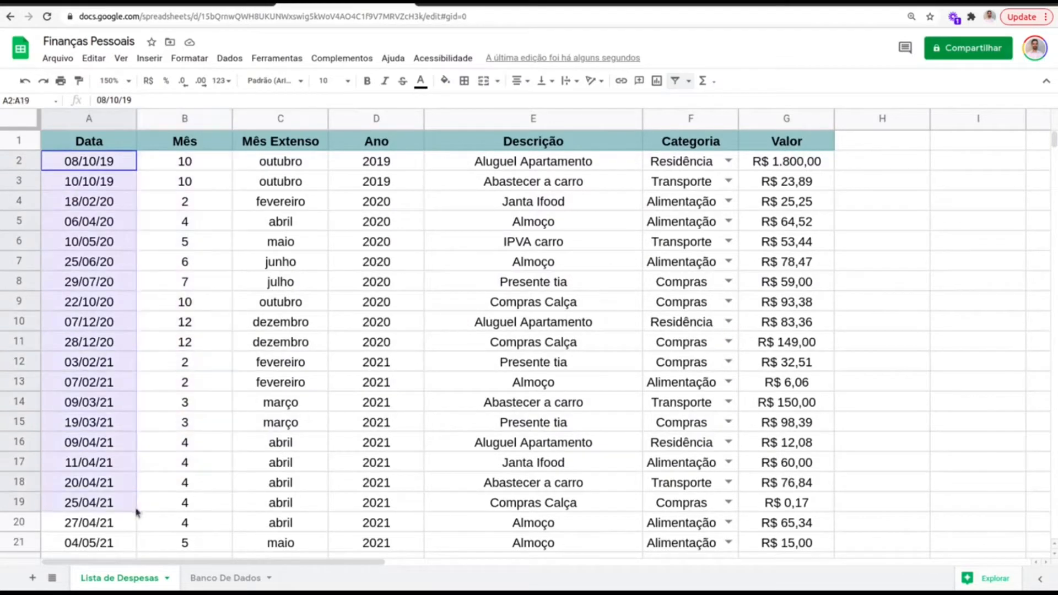
left_click(131, 405)
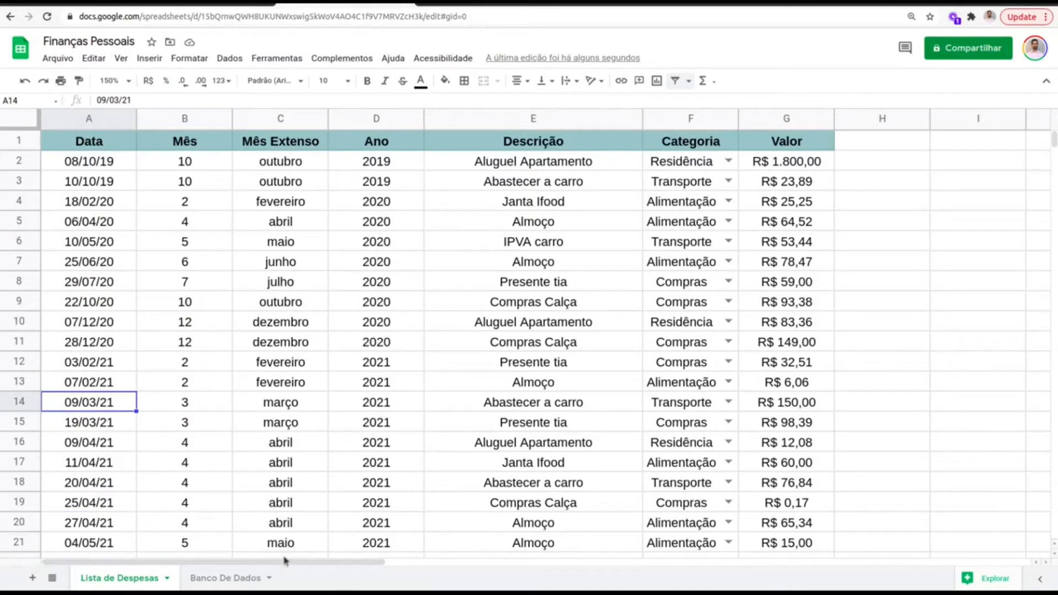
Add a new sheet and enter the headers Data, Mês and Ano in A1:C1
left_click(33, 578)
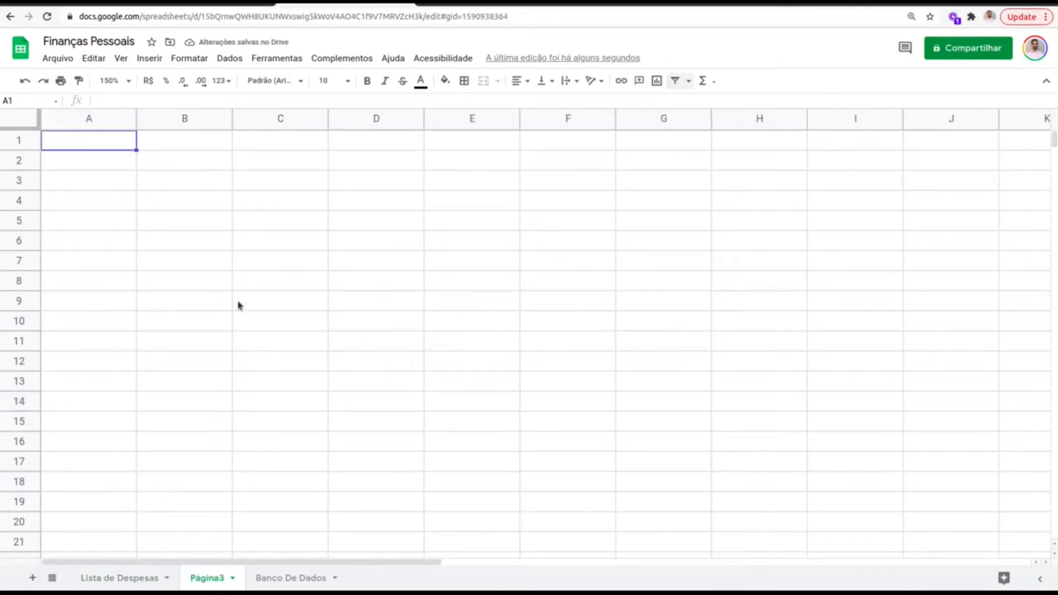
type("Data")
key("Return")
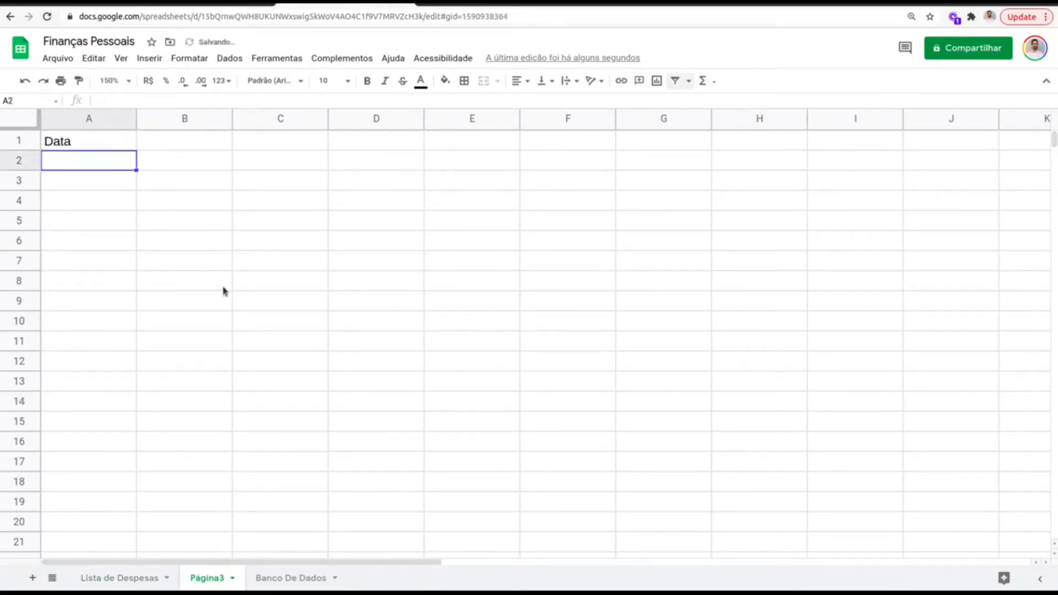
key("Up")
key("Right")
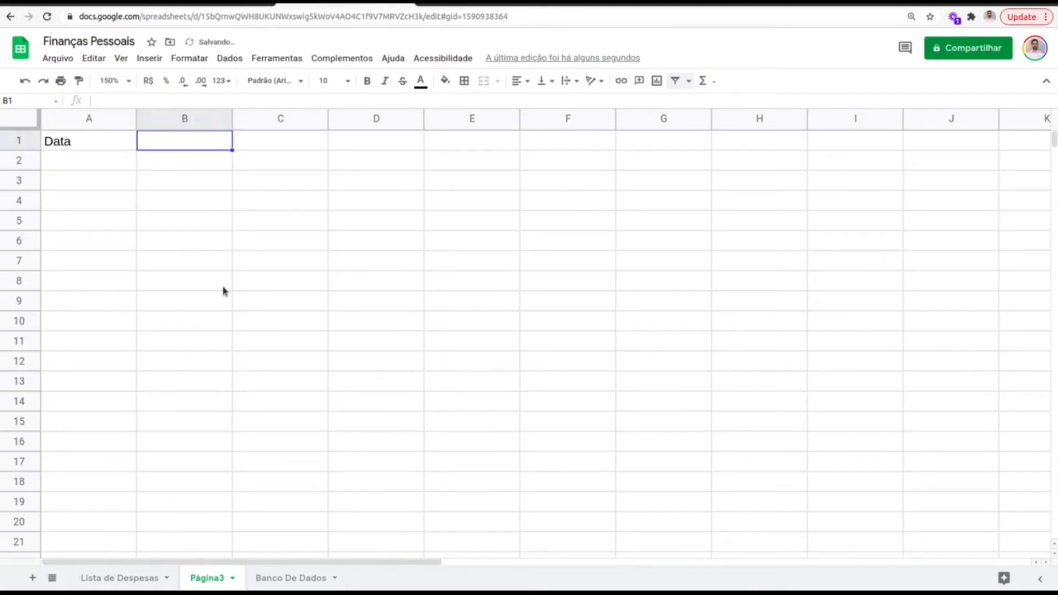
type("M")
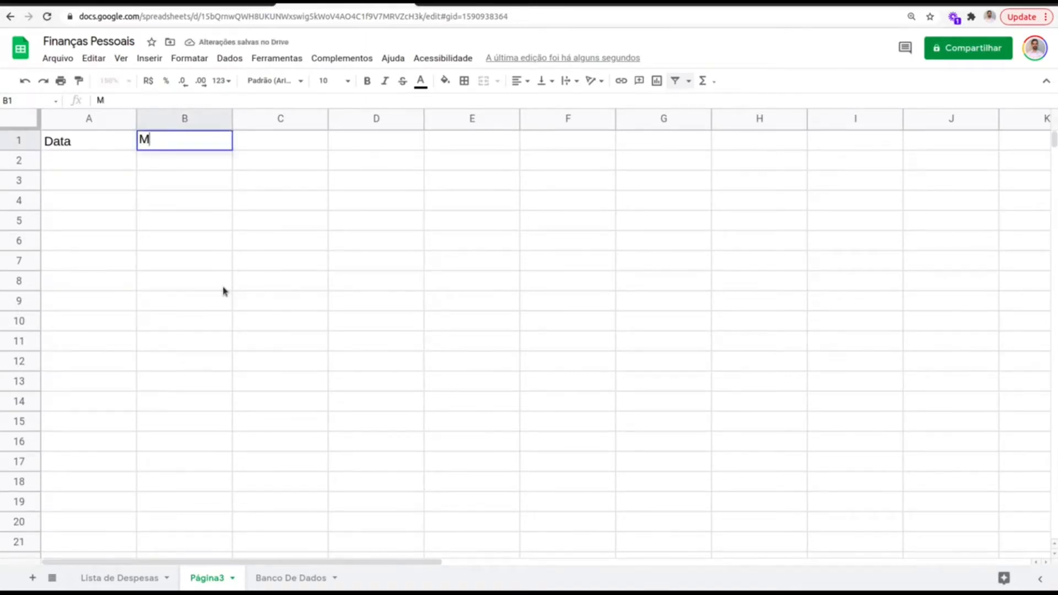
type("ês")
key("Tab")
type("Ano")
key("Return")
Enter the month 1 in B2 under Mês, and re-enter it as 01
key("Left")
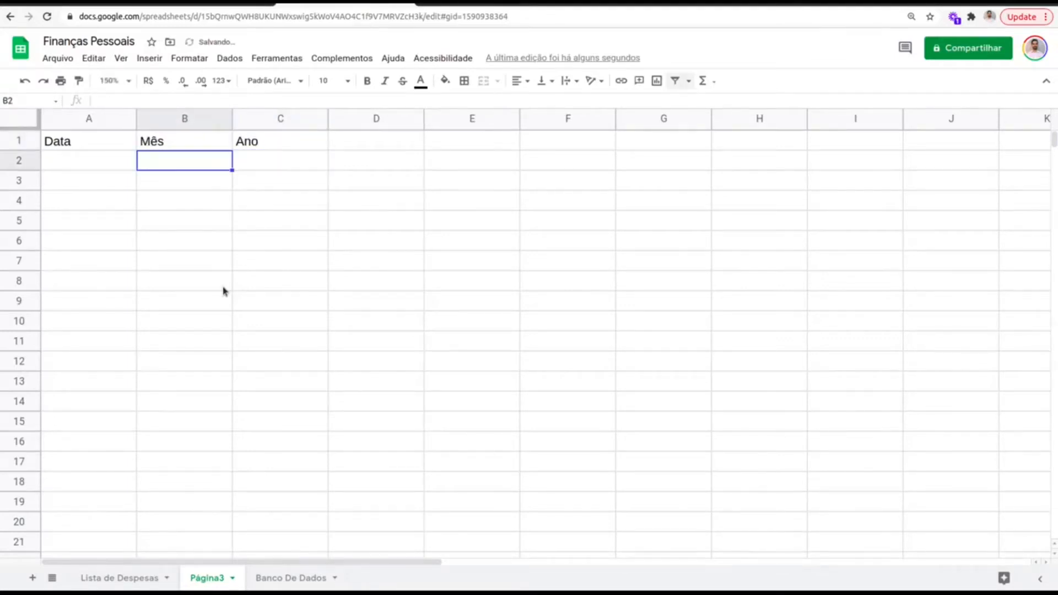
type("1")
key("Return")
key("Up")
double_click(207, 168)
type("01")
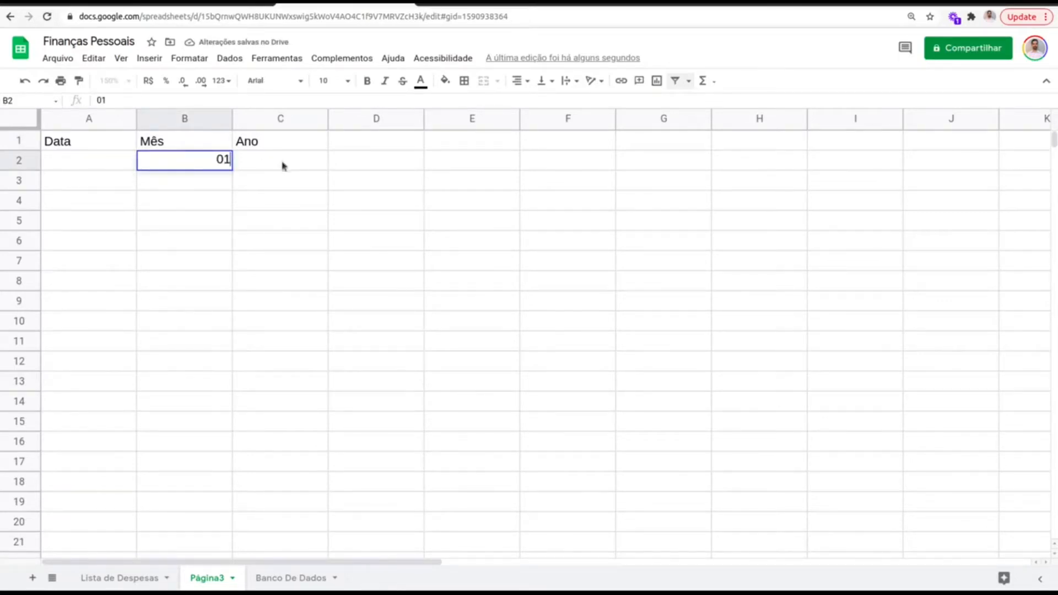
key("Return")
key("Up")
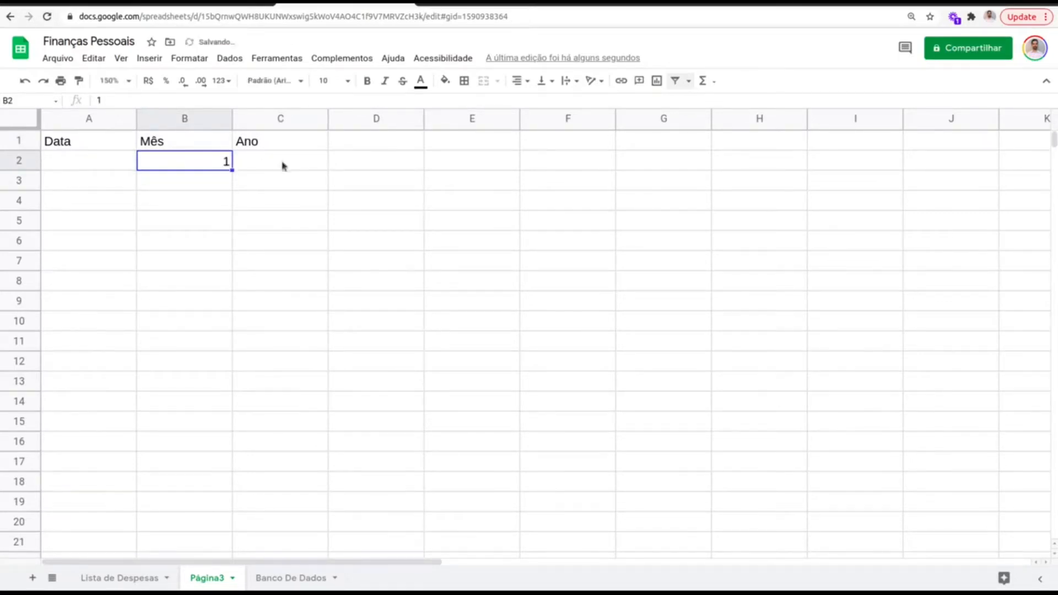
Apply the custom number format 0# to the month in B2
left_click(221, 82)
mouse_move(306, 469)
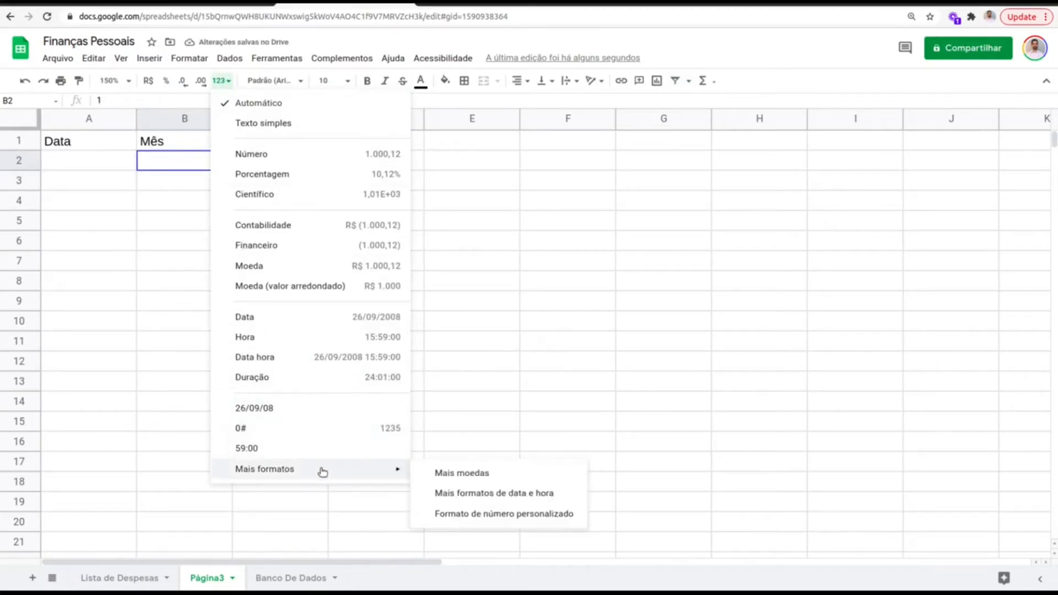
left_click(475, 514)
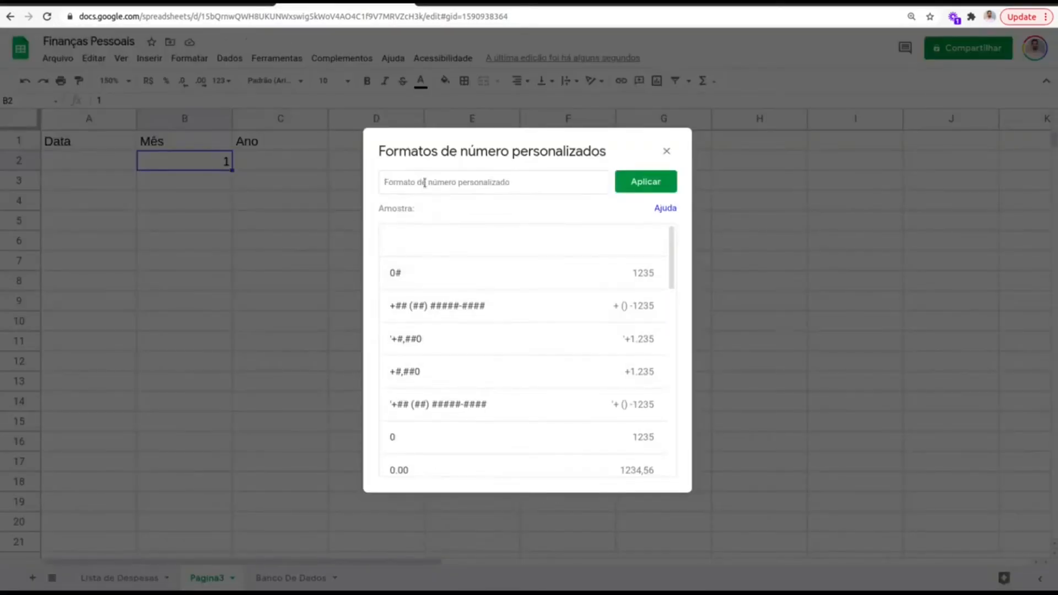
type("0")
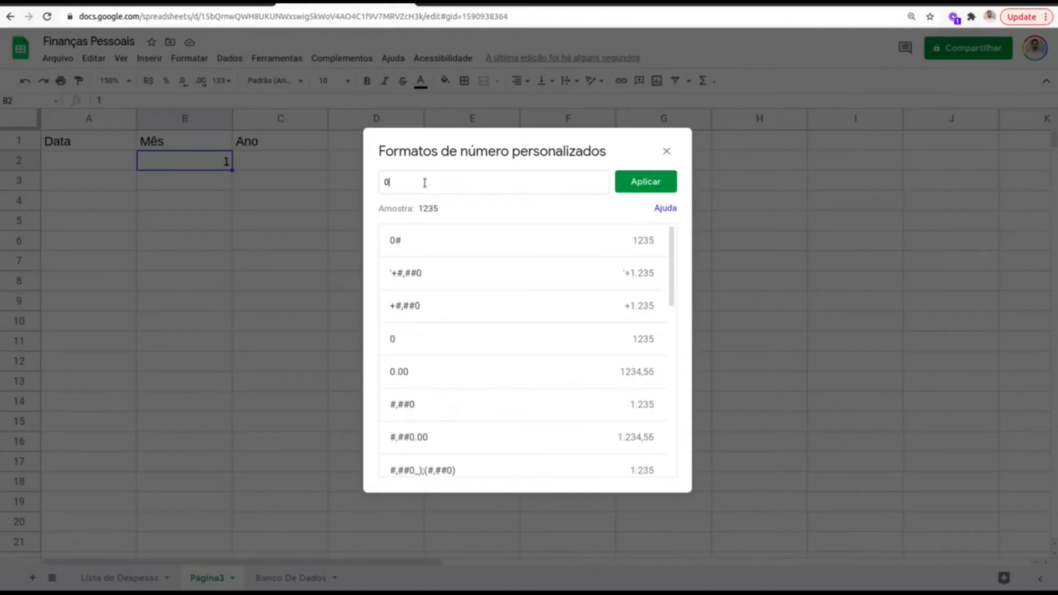
type("#")
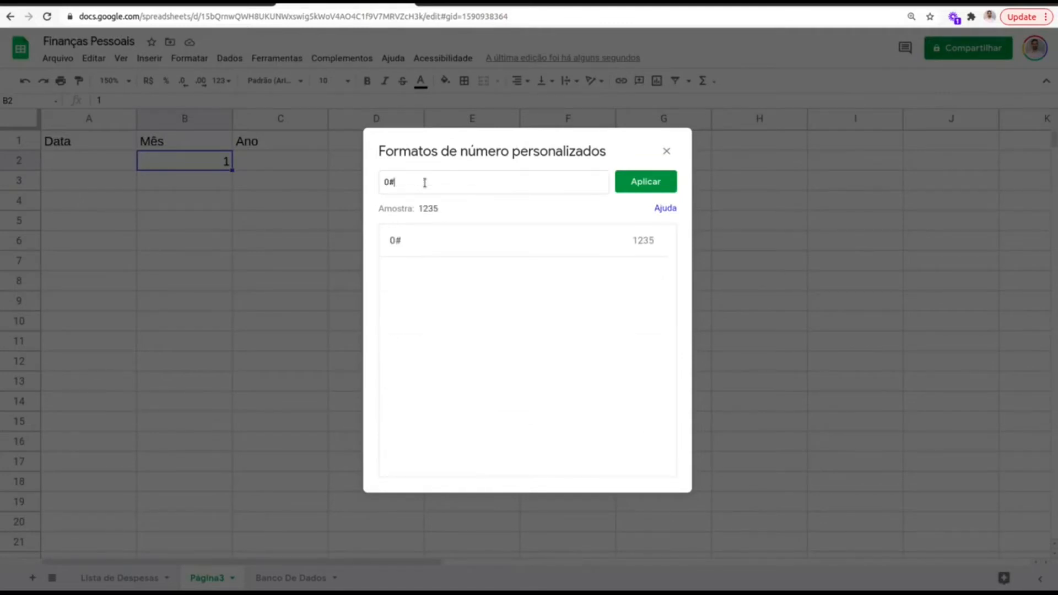
left_click(667, 180)
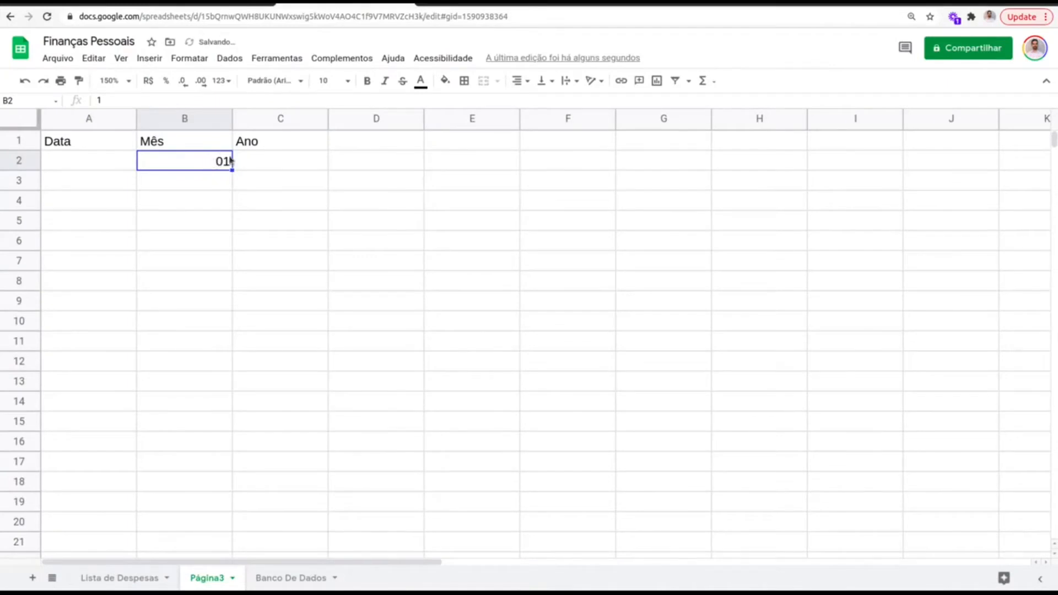
Enter the year 21 in C2 under Ano and correct it to 2021
left_click(263, 164)
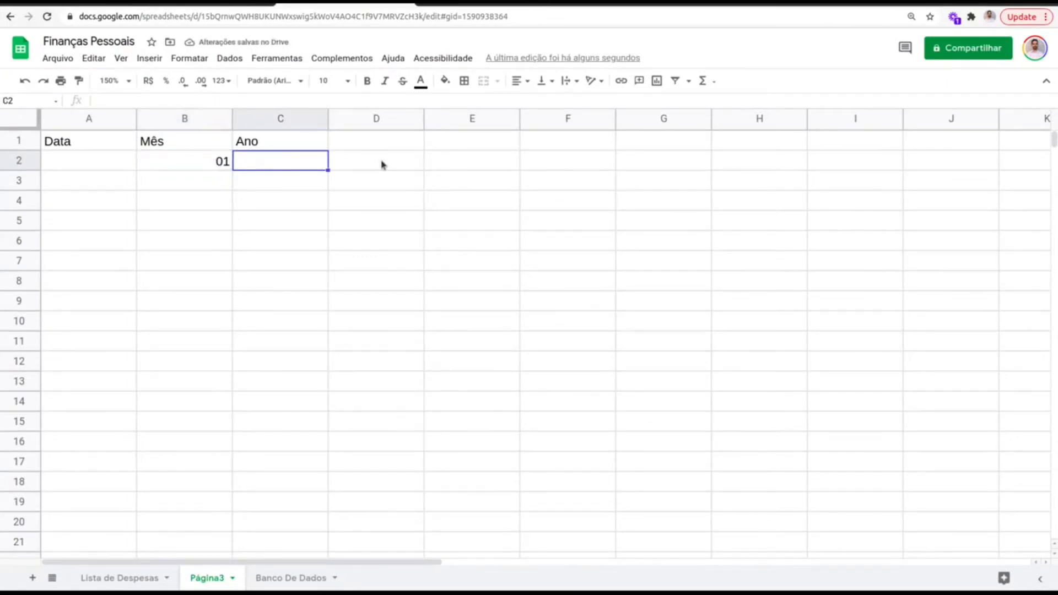
type("21")
key("Return")
key("Up")
key("Up")
key("Left")
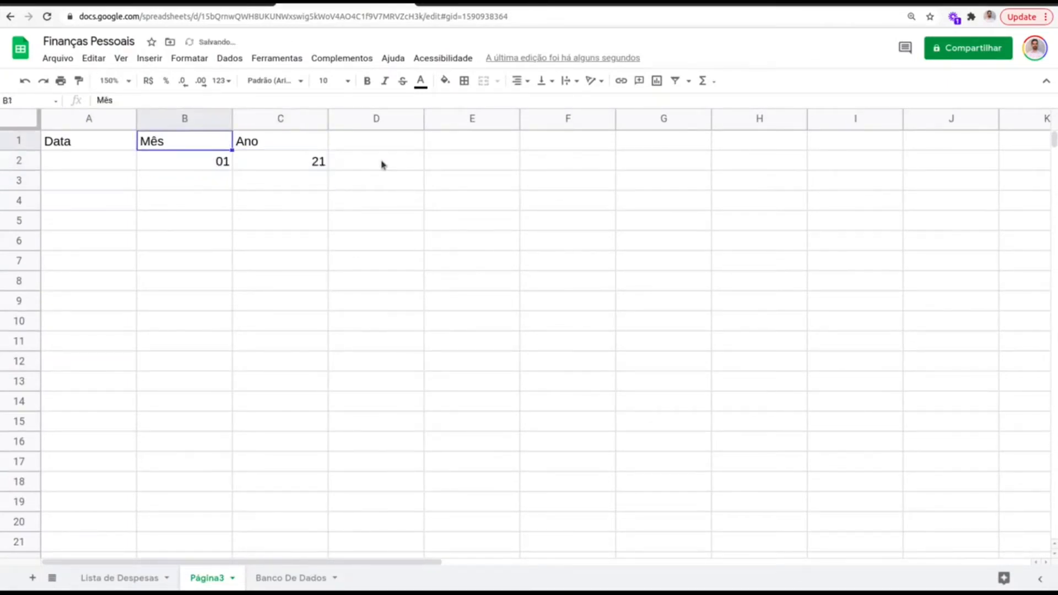
double_click(323, 162)
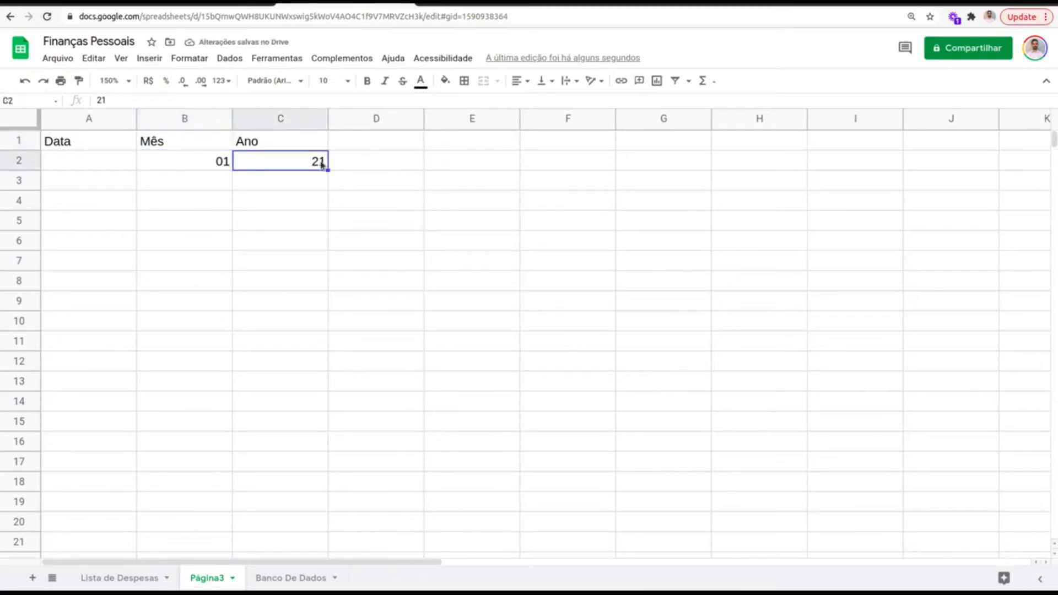
type("02")
key("Return")
key("Up")
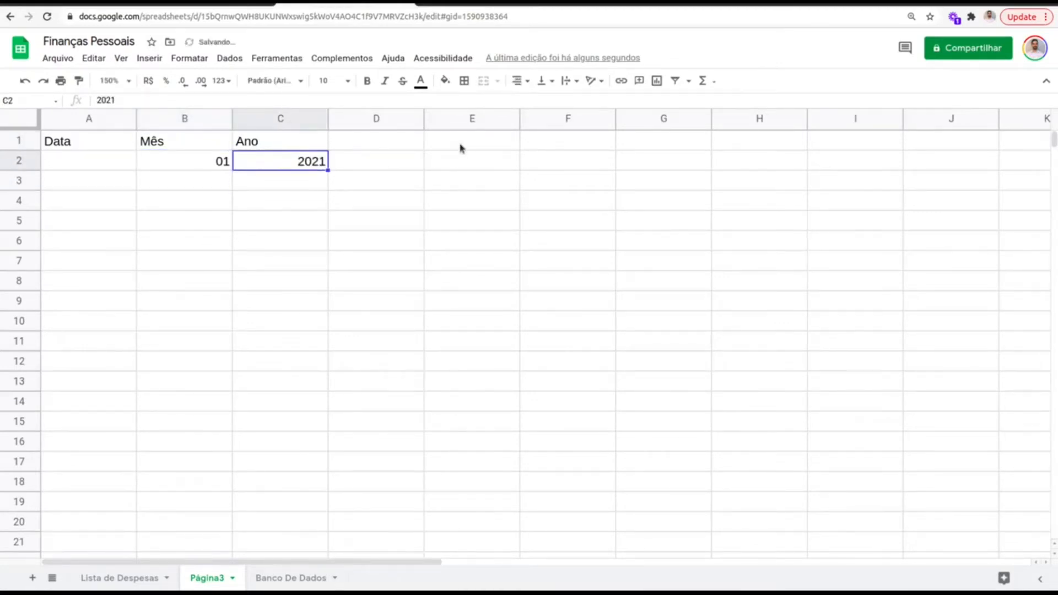
Enter the formula =B2+1 in B3 and fill the months B2:B3 down to row 15
key("Left")
left_click(189, 184)
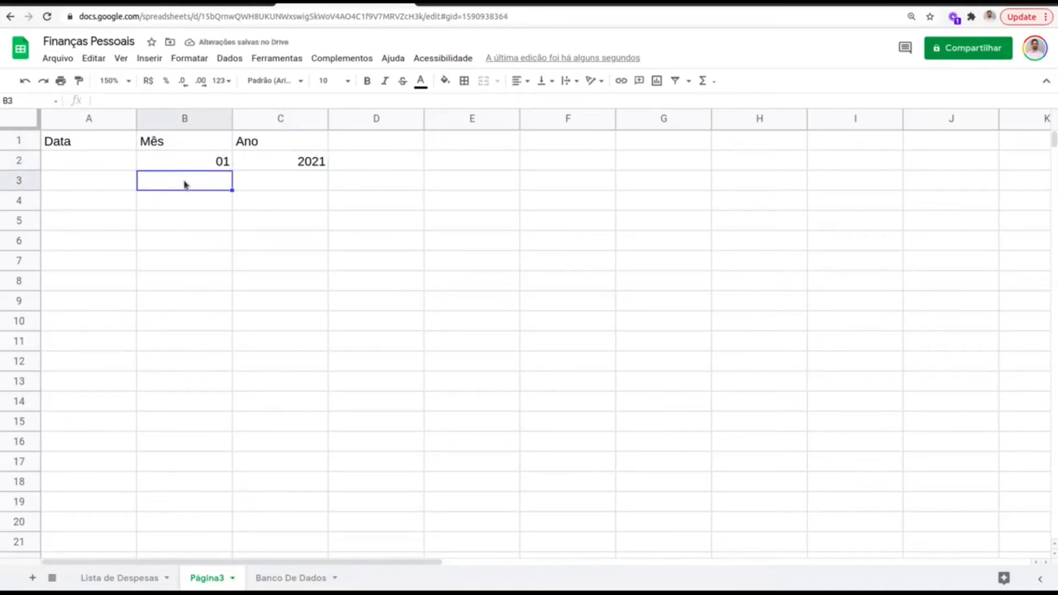
type("=")
left_click(189, 164)
type("+1")
key("Return")
left_click_drag(223, 163, 234, 426)
Set the starting year in C2 to 2020
double_click(312, 168)
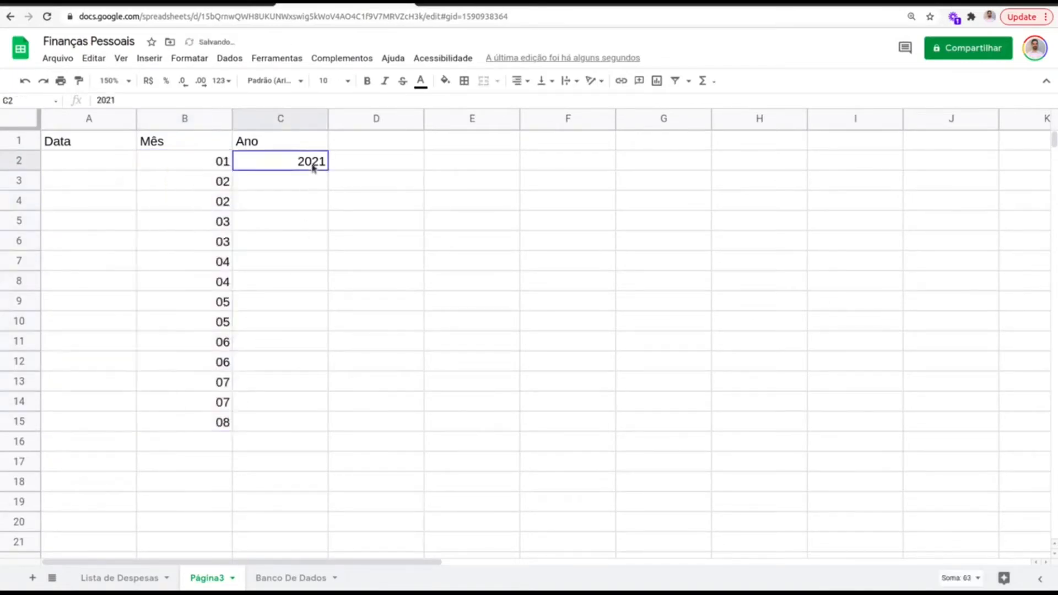
key("BackSpace")
type("0")
key("Return")
key("Up")
key("Return")
key("Return")
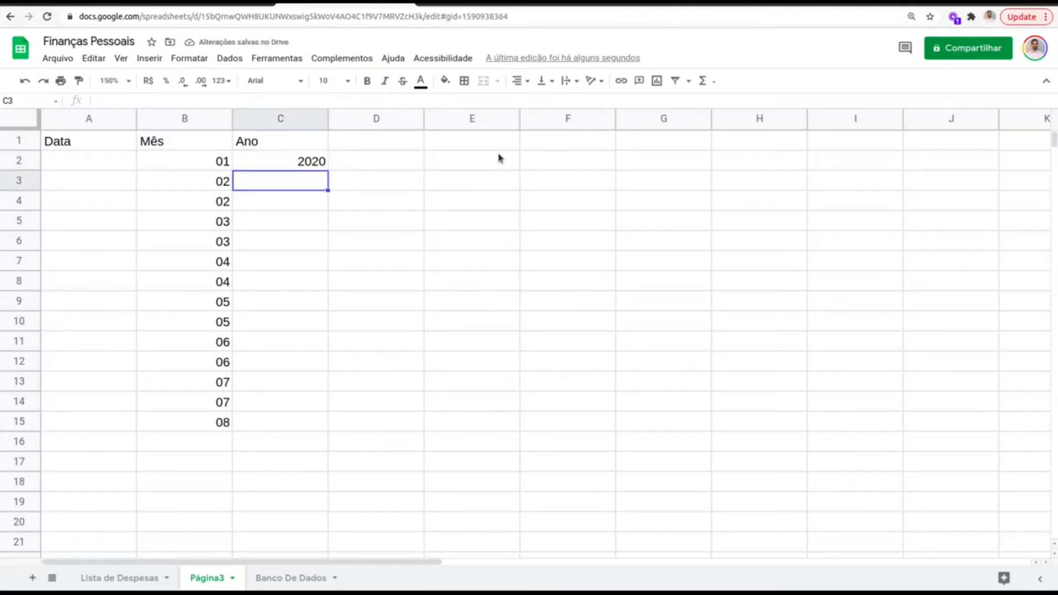
Clear the filled months in B4:B15
left_click(201, 208)
left_click_drag(201, 208, 223, 422)
key("Delete")
Fill only the B3 formula down the Mês column and clear the surplus months in B14:B15
left_click(209, 183)
double_click(212, 189)
key("Escape")
left_click_drag(231, 190, 223, 401)
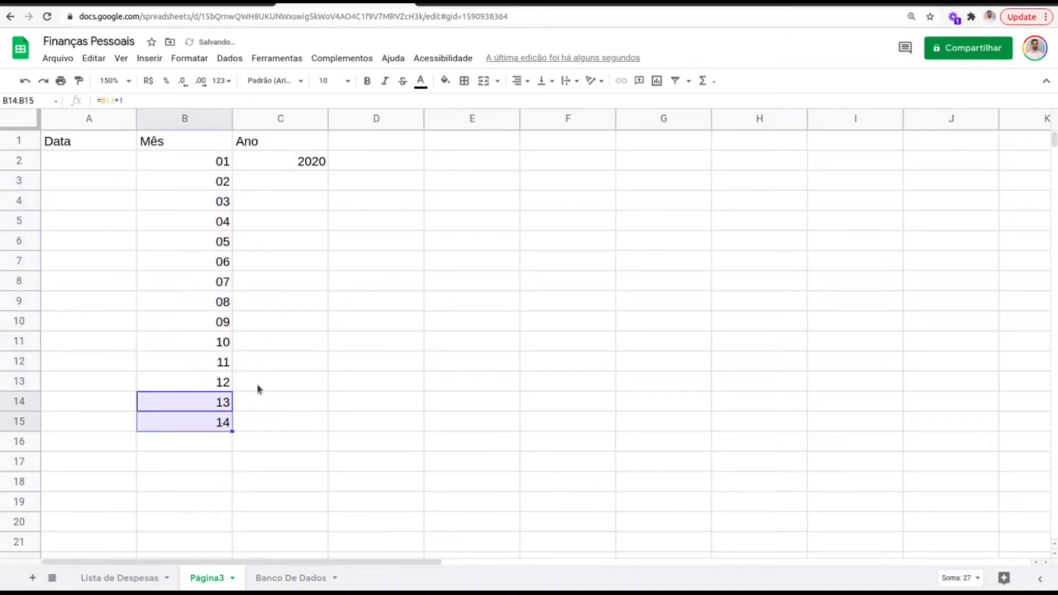
key("Delete")
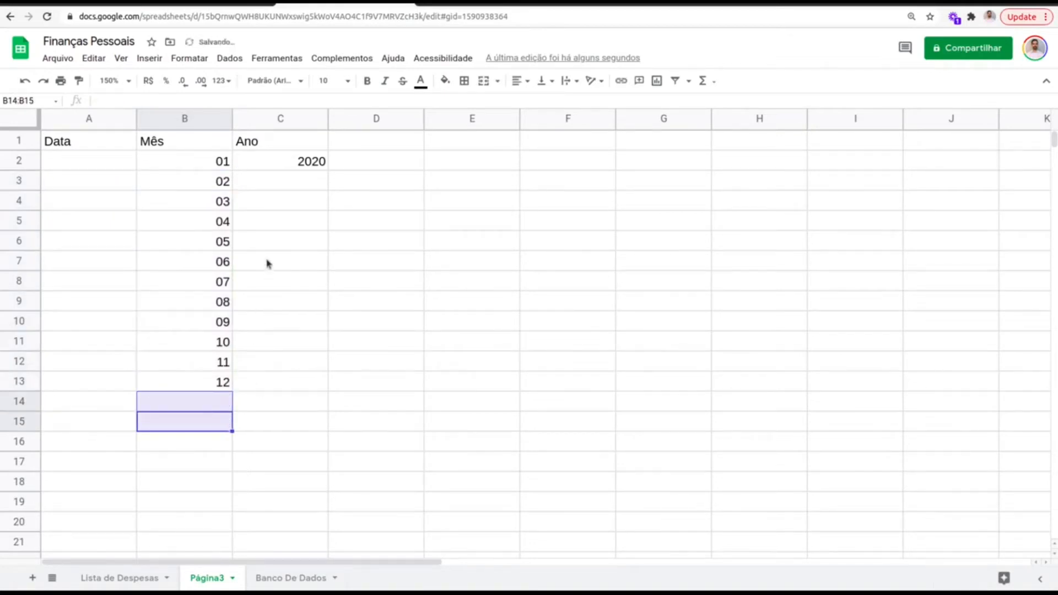
Enter the formula =C2 in C3 and fill it down the Ano column to C13
left_click(266, 261)
left_click(291, 188)
type("=")
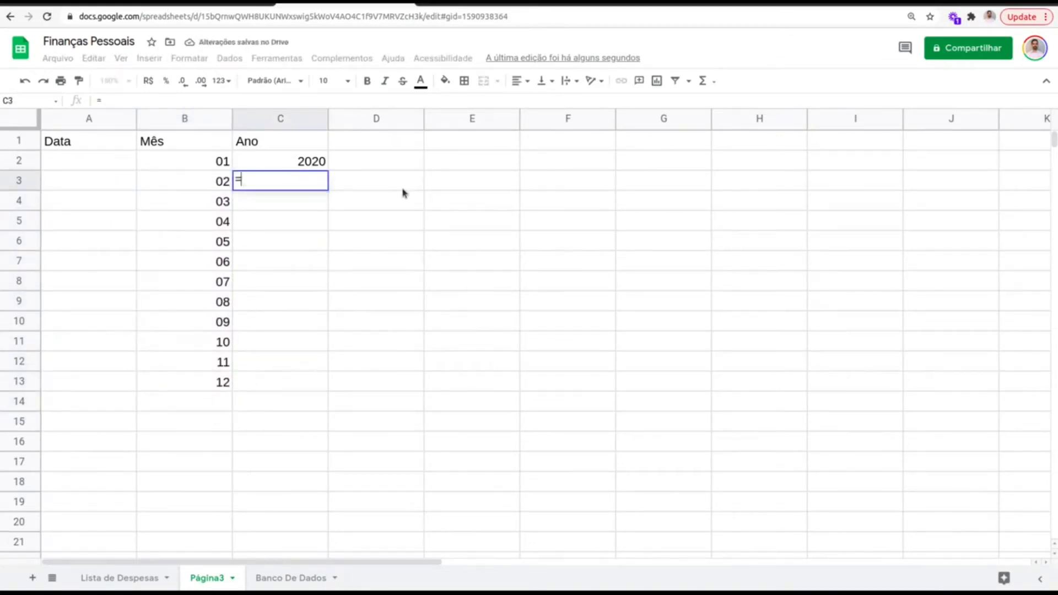
left_click(310, 164)
key("Return")
left_click(328, 184)
left_click_drag(328, 189, 328, 386)
Centre the contents of the whole sheet horizontally
left_click_drag(203, 160, 302, 378)
key("ctrl+a")
key("ctrl+a")
left_click(519, 81)
key("ctrl+shift+e")
Copy the months 01 to 12 from B2:B13 and paste them from B14 down
left_click_drag(205, 165, 209, 402)
key("ctrl+c")
left_click(210, 401)
key("ctrl+v")
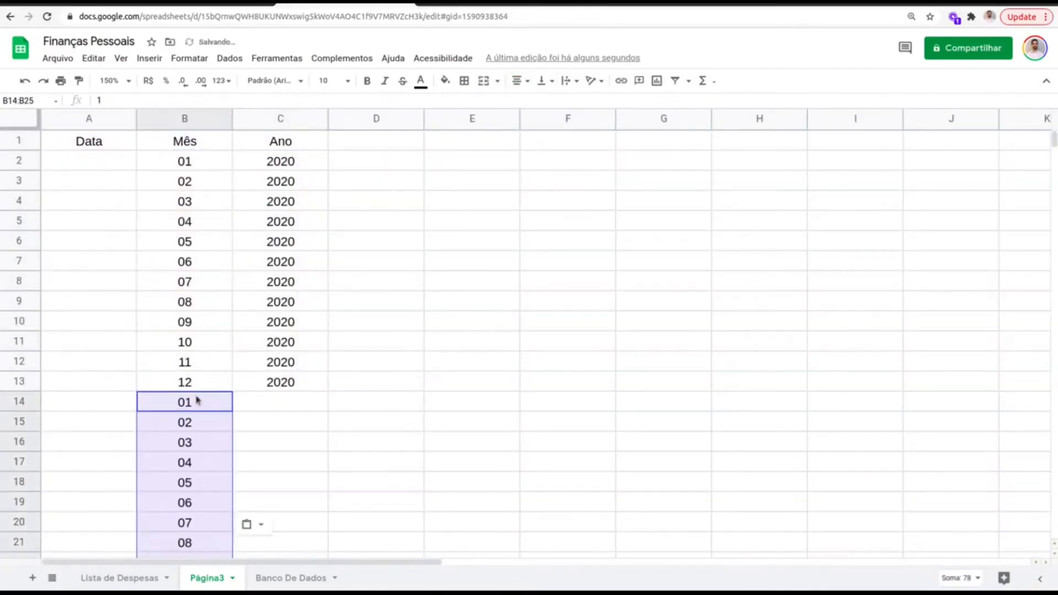
Enter the year 2021 in C14 and the formula =C14 in C15, filling it down to C25
scroll(242, 288, "down", 1)
left_click(289, 390)
type("2021")
key("Return")
type("=")
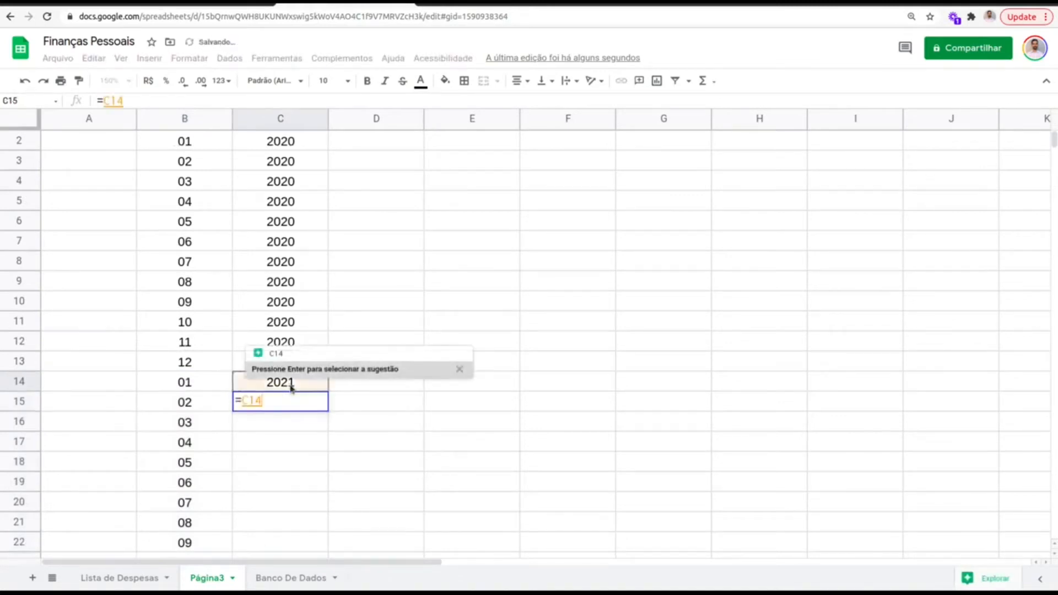
key("Return")
scroll(330, 337, "down", 2)
left_click(309, 302)
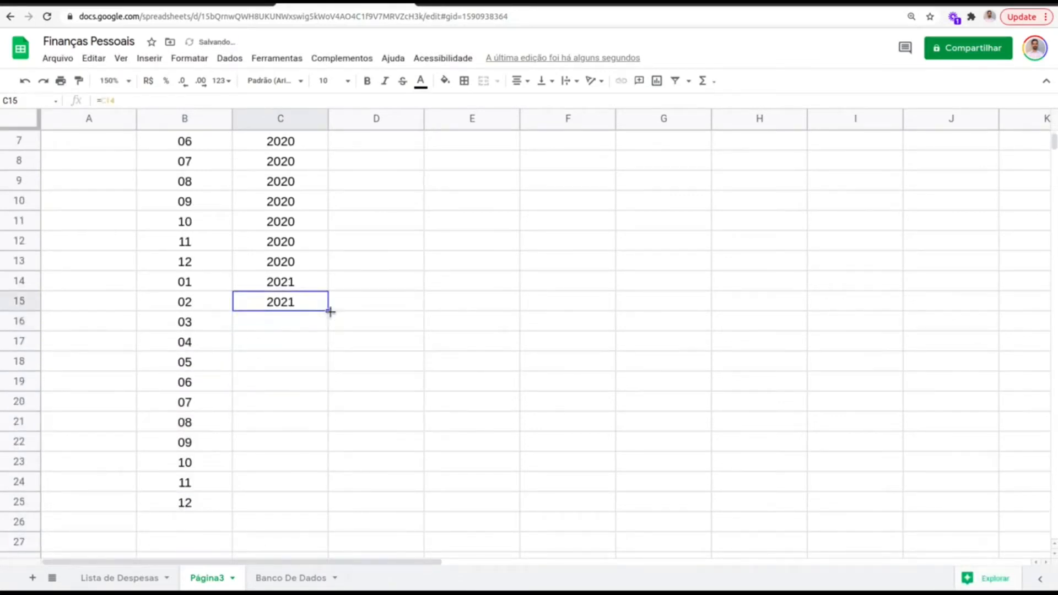
left_click_drag(327, 312, 321, 501)
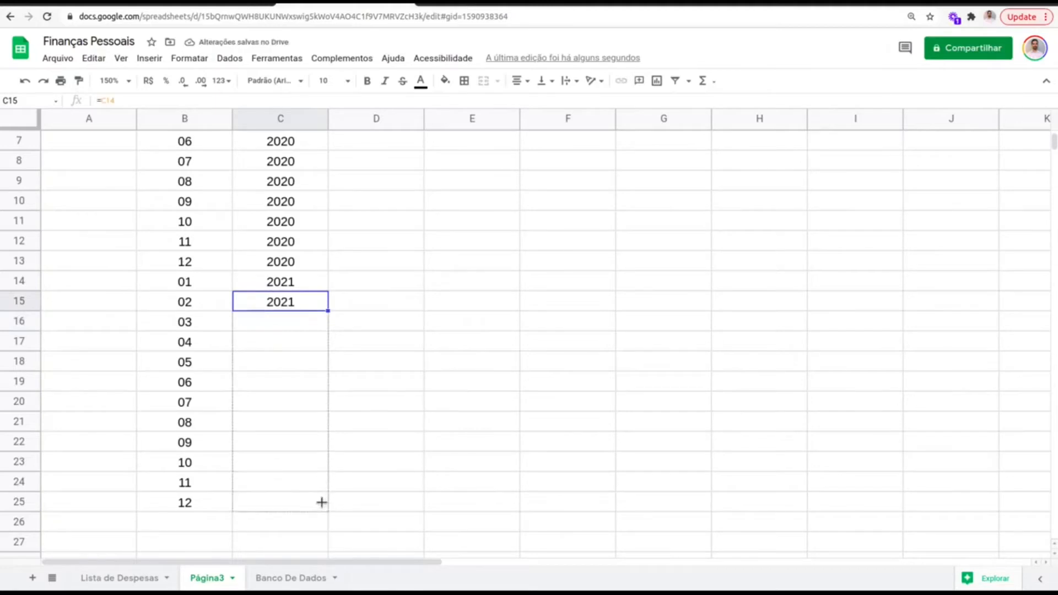
left_click(292, 365)
scroll(288, 375, "up", 2)
mouse_move(184, 162)
left_mouse_down()
mouse_move(288, 280)
mouse_move(289, 522)
left_mouse_up()
scroll(286, 401, "down", 2)
left_click(278, 361)
scroll(278, 361, "up", 2)
Enter the formula =B2&"/"&C2 in A2 under Data to join month and year
left_click(121, 164)
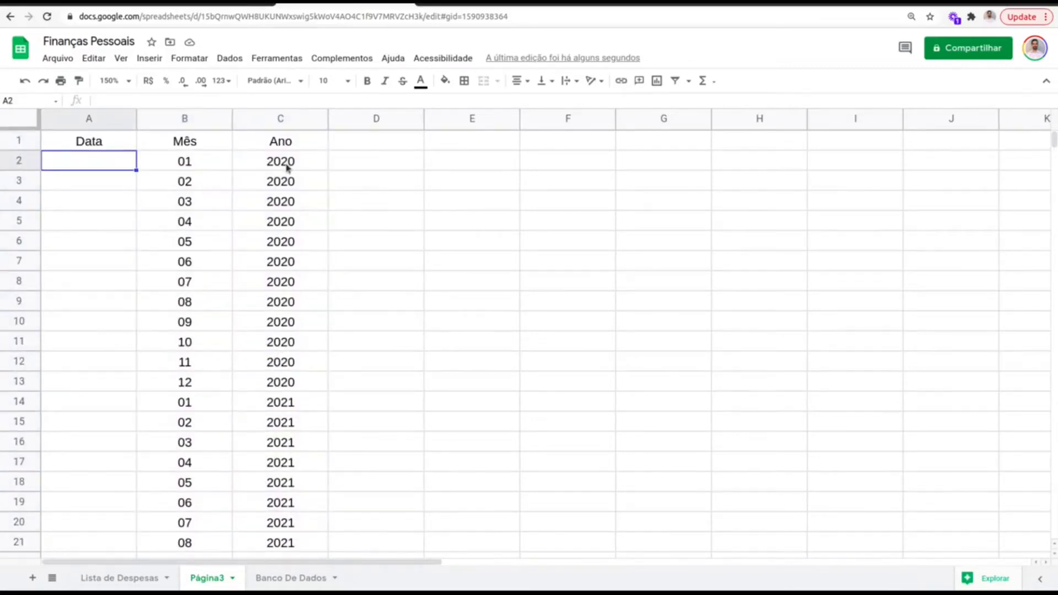
type("=")
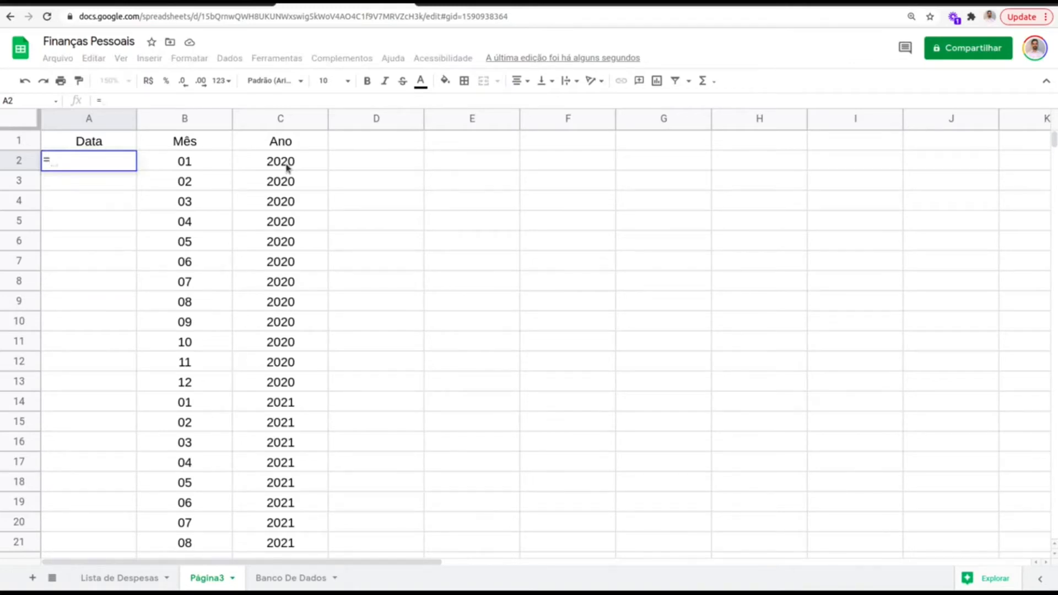
left_click(208, 168)
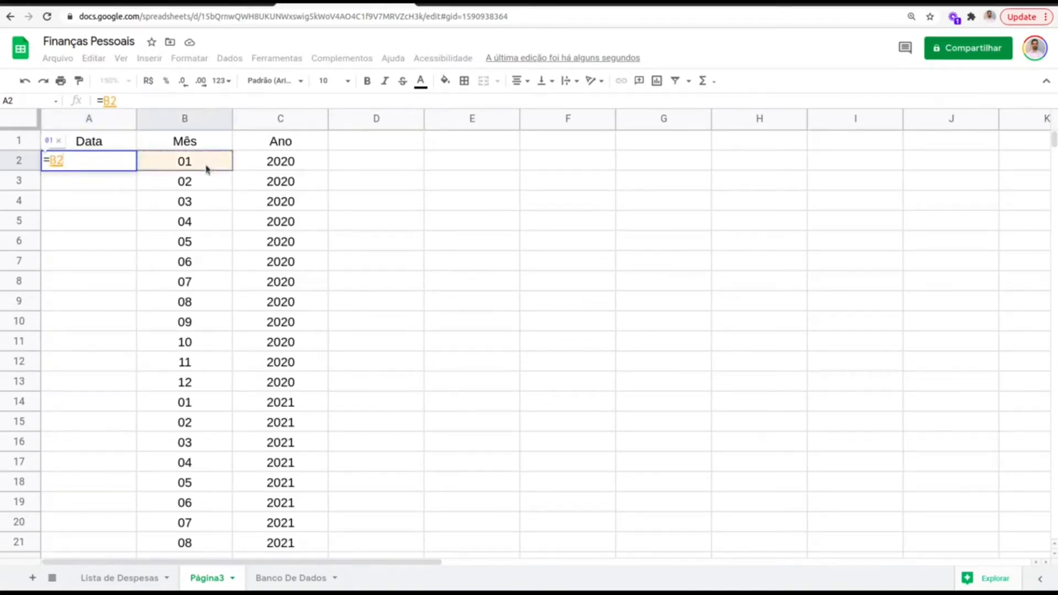
type("&\" \"")
type("/")
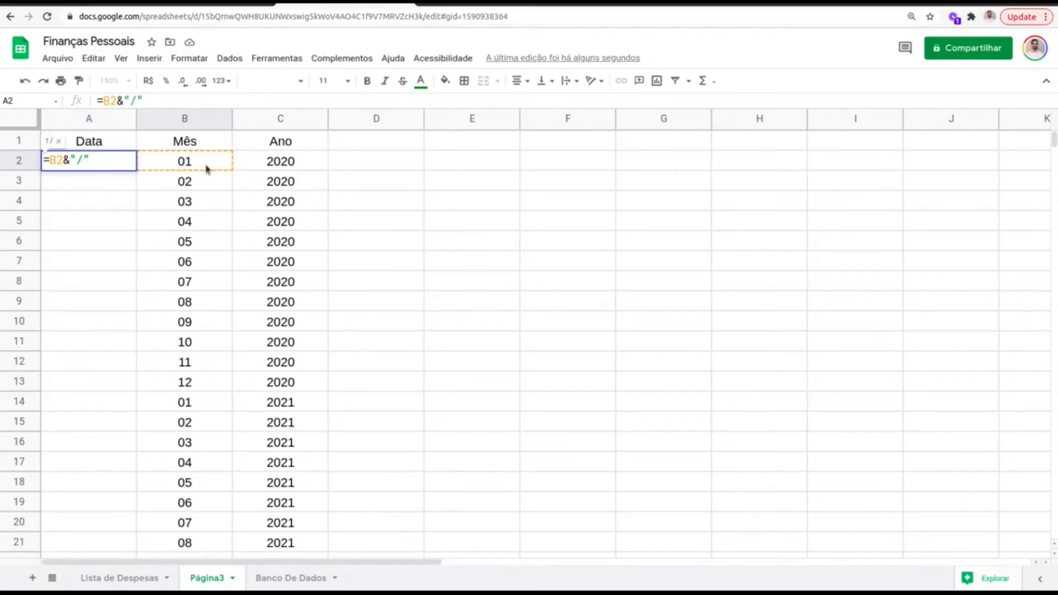
key("BackSpace")
type("&")
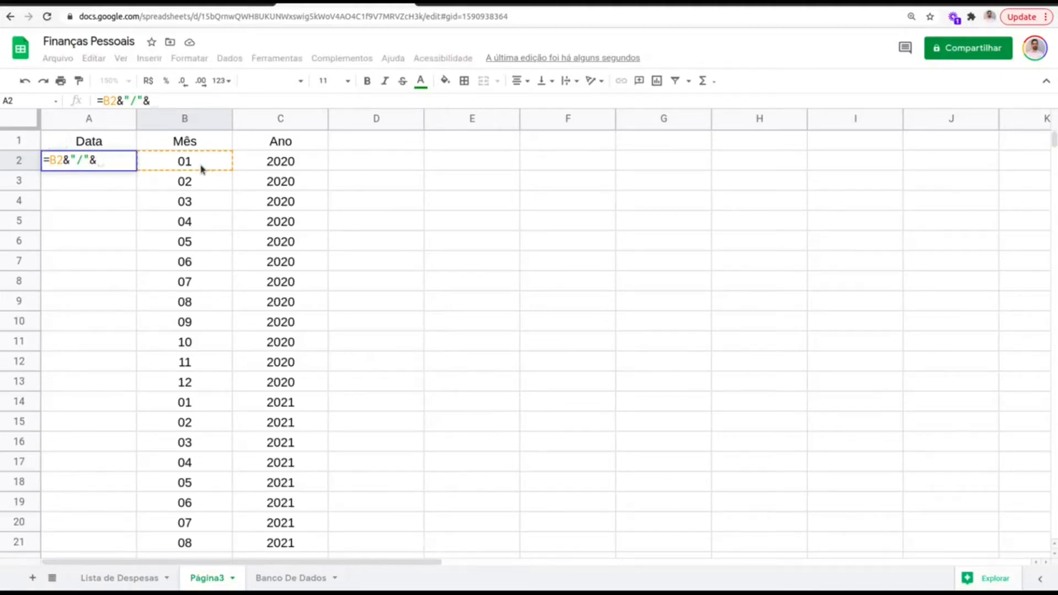
left_click(268, 163)
key("Return")
key("Up")
key("shift+Down")
key("shift+Down")
key("shift+Down")
key("shift+Down")
key("shift+Down")
key("shift+Down")
key("shift+Down")
key("shift+Down")
key("shift+Down")
key("shift+Down")
key("shift+Down")
key("shift+Down")
key("shift+Down")
key("shift+Down")
key("shift+Down")
key("shift+Down")
key("shift+Down")
key("shift+Down")
key("shift+Down")
key("shift+Down")
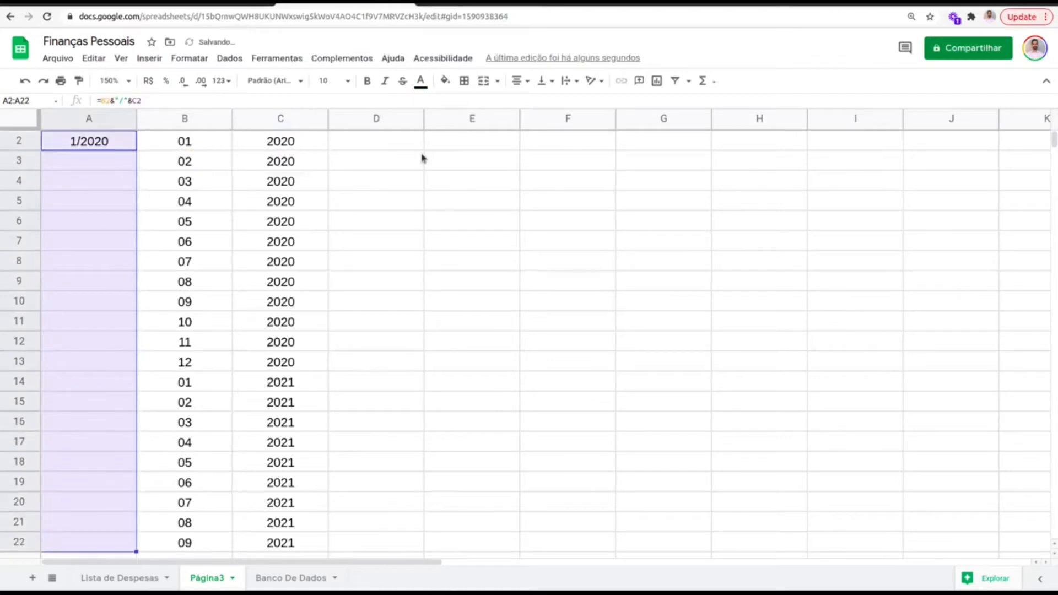
key("shift+Up")
key("shift+Up")
key("shift+Up")
key("shift+Up")
key("shift+Up")
key("shift+Up")
key("shift+Up")
key("shift+Up")
key("shift+Up")
key("shift+Up")
key("shift+Up")
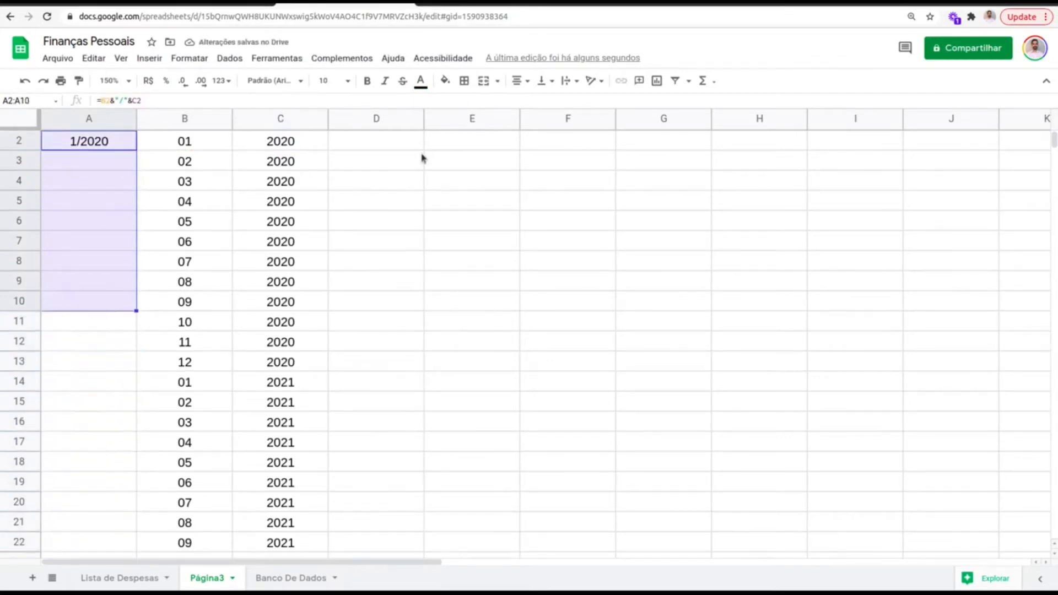
key("shift+Up")
key("shift+Up")
key("shift+Up")
key("shift+Up")
key("shift+Up")
key("shift+Up")
key("shift+Up")
key("shift+Up")
key("shift+Up")
key("shift+Up")
key("Down")
key("Up")
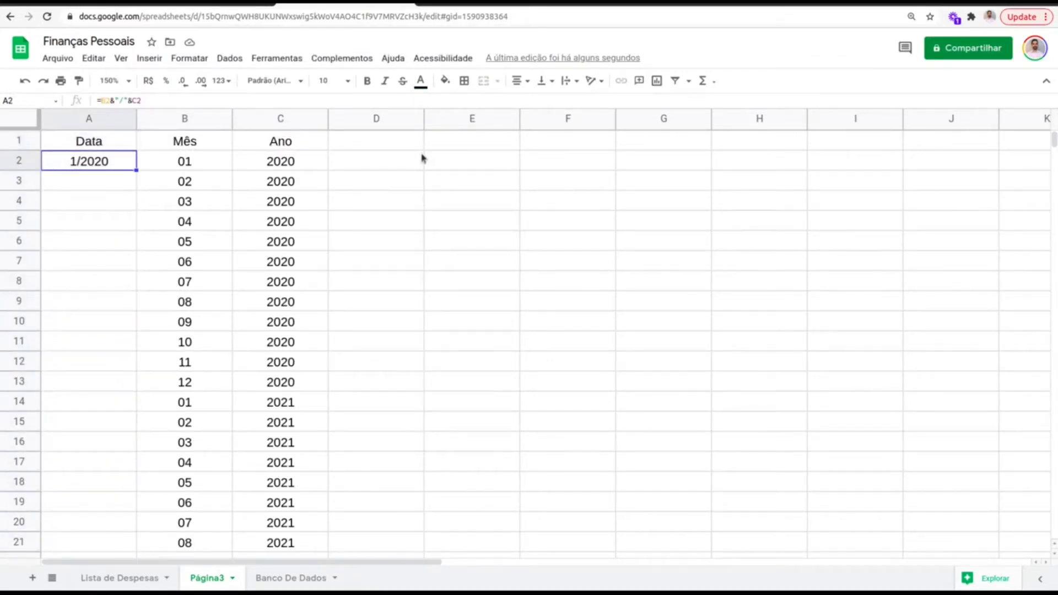
Change the A2 formula to =B2&"/"&DIREITA(C2;2) so it uses only the year's last two digits
key("F2")
key("BackSpace")
key("BackSpace")
type("dire")
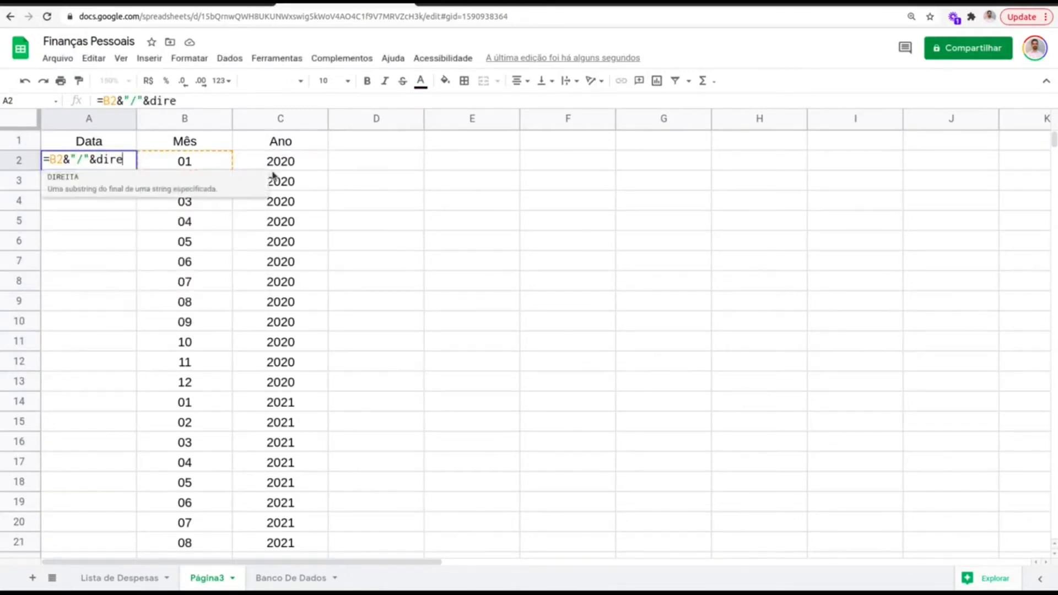
key("Tab")
left_click(307, 161)
type(";2")
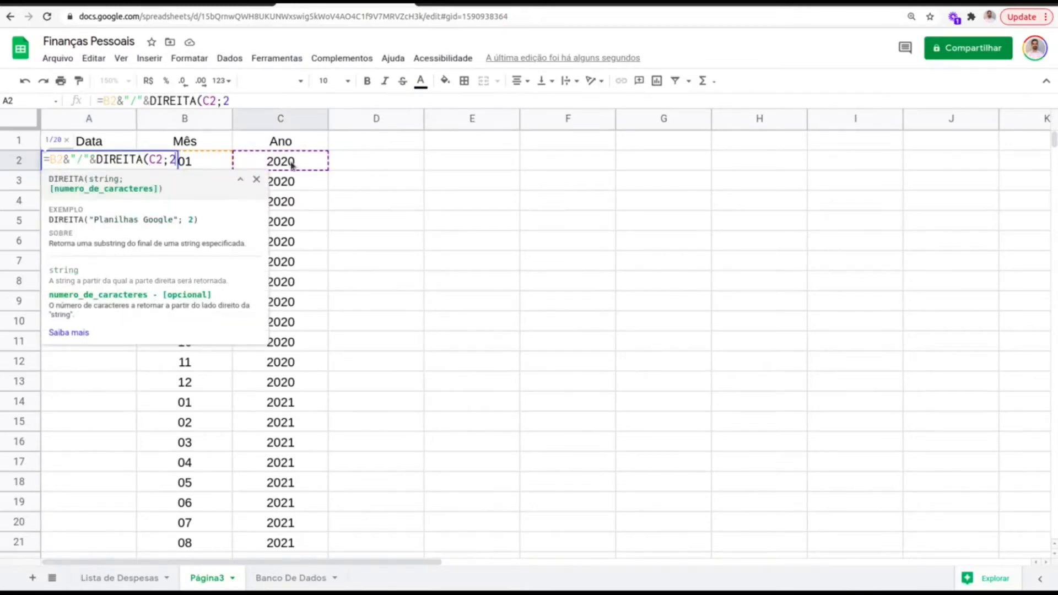
key("Return")
key("Up")
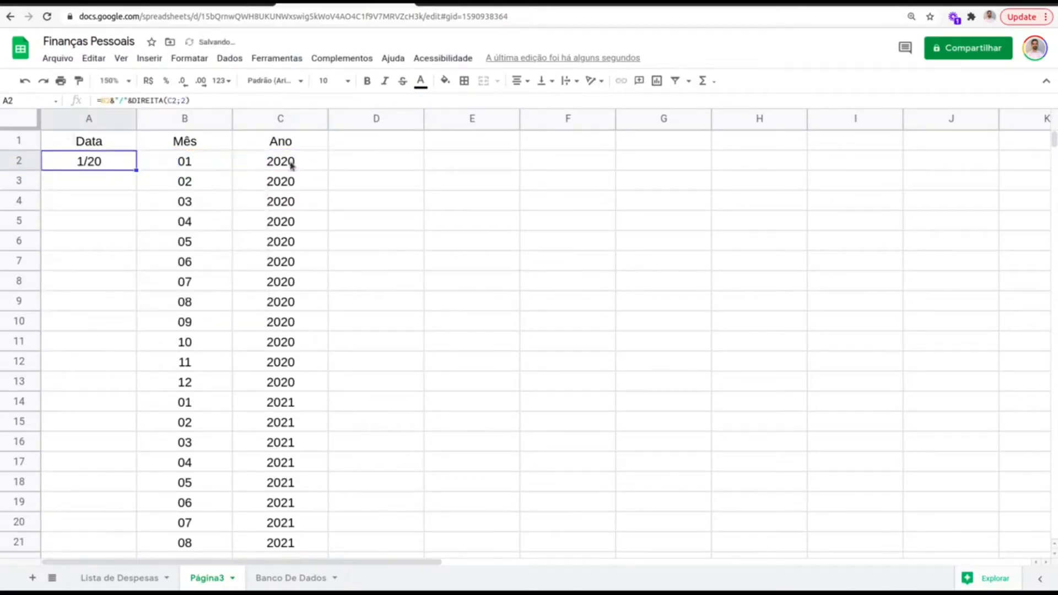
Fill the A2 formula down the Data column to A25
key("shift+Down")
key("shift+Down")
key("shift+Down")
key("shift+Down")
key("shift+Down")
key("shift+Down")
key("shift+Down")
key("shift+Down")
key("shift+Down")
key("shift+Down")
key("shift+Down")
key("shift+Down")
key("shift+Down")
key("shift+Down")
key("shift+Down")
key("shift+Down")
key("shift+Down")
key("shift+Down")
key("shift+Down")
key("shift+Down")
key("shift+Down")
key("shift+Down")
key("shift+Down")
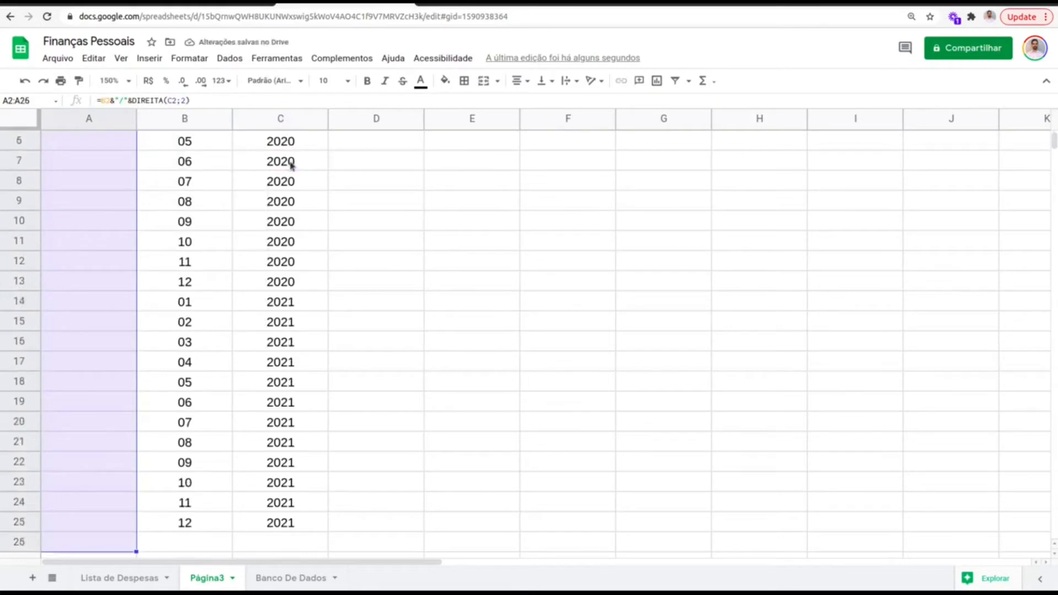
key("ctrl+d")
scroll(130, 243, "up", 3)
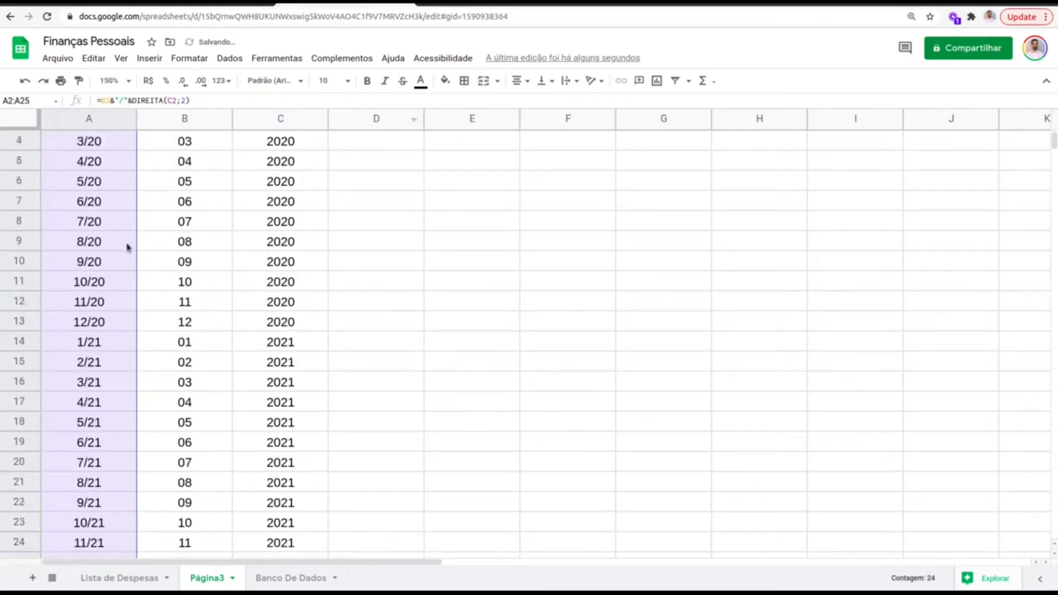
left_click(80, 187)
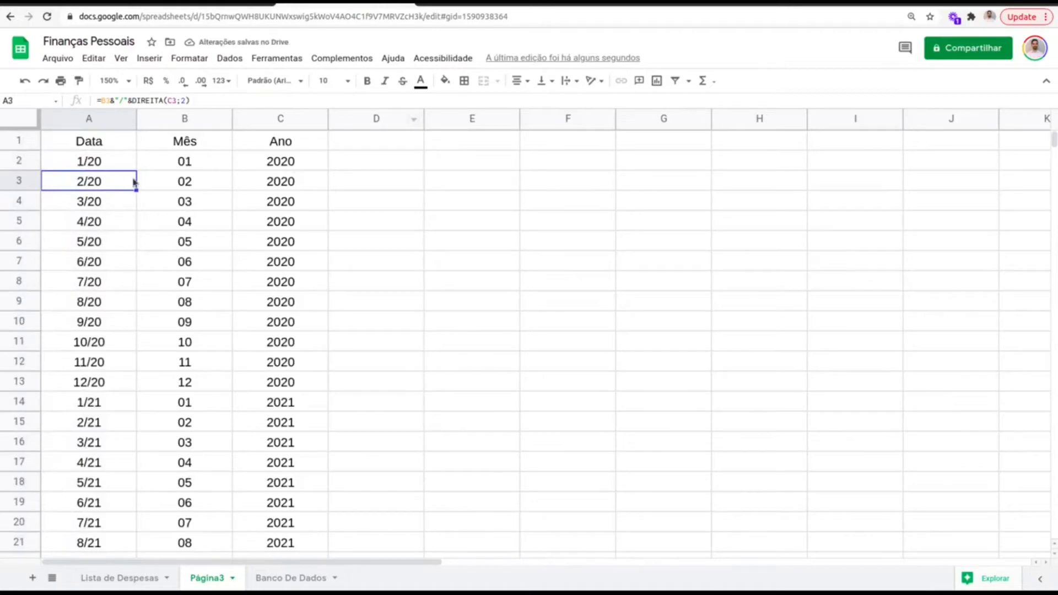
left_click_drag(84, 144, 280, 422)
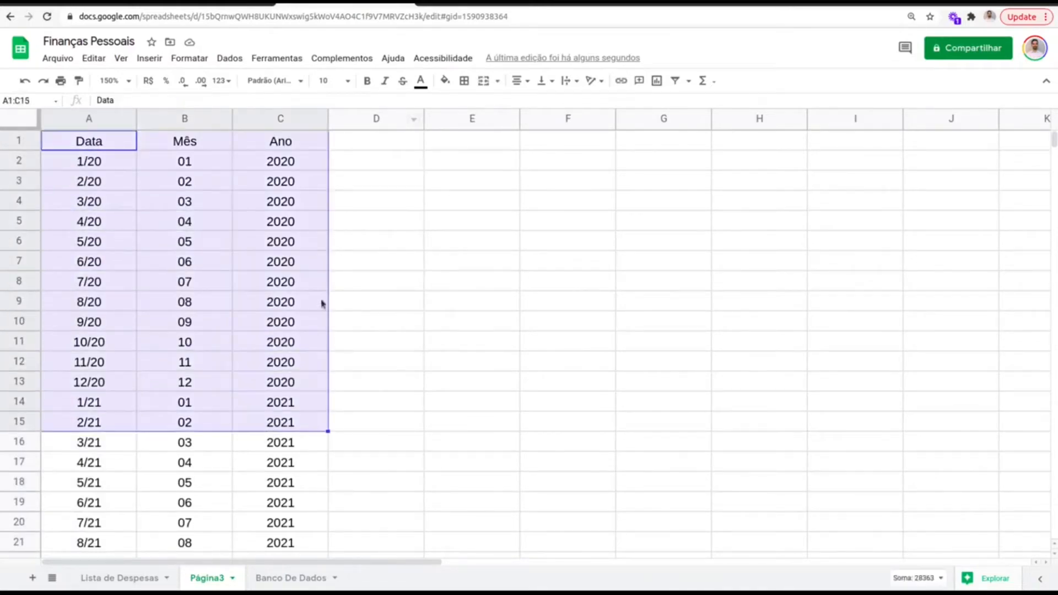
left_click(323, 303)
left_click_drag(98, 164, 88, 542)
left_click(102, 331)
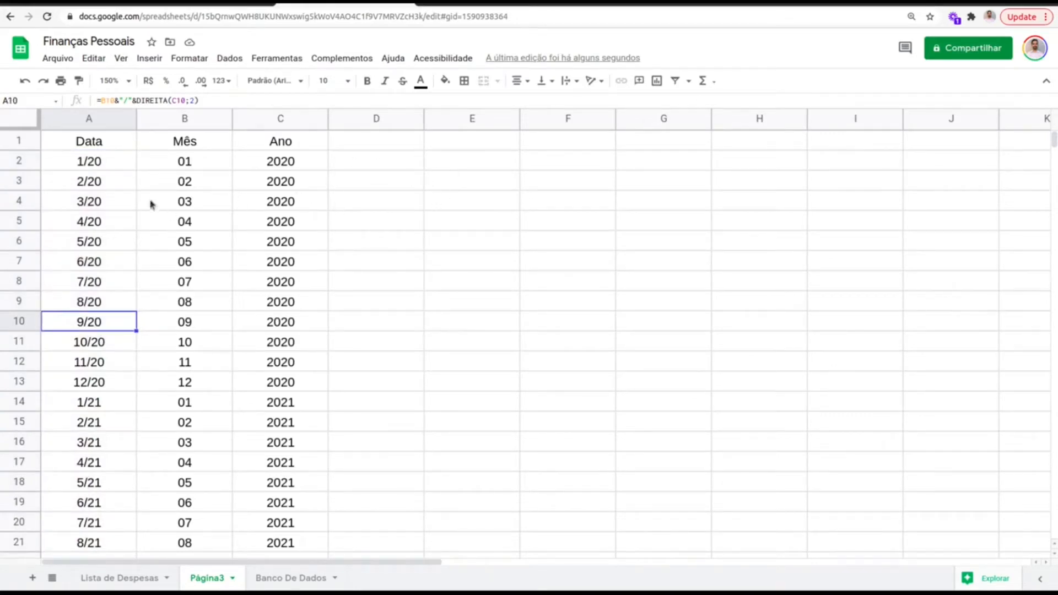
left_click_drag(112, 167, 127, 546)
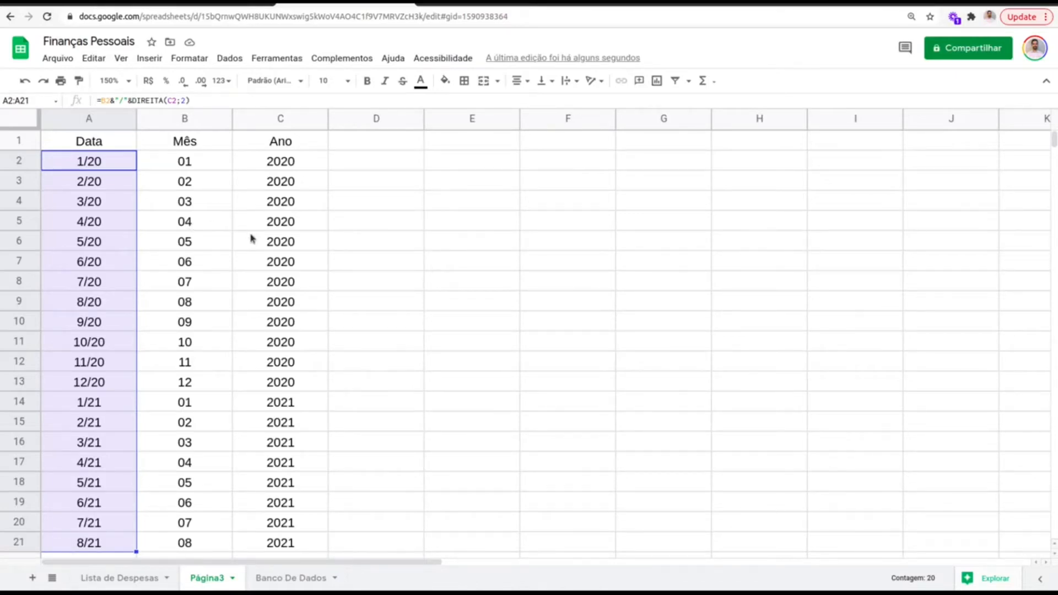
Format header row 1 in bold at font size 12 with a light green fill
left_click(99, 144)
left_click(12, 142)
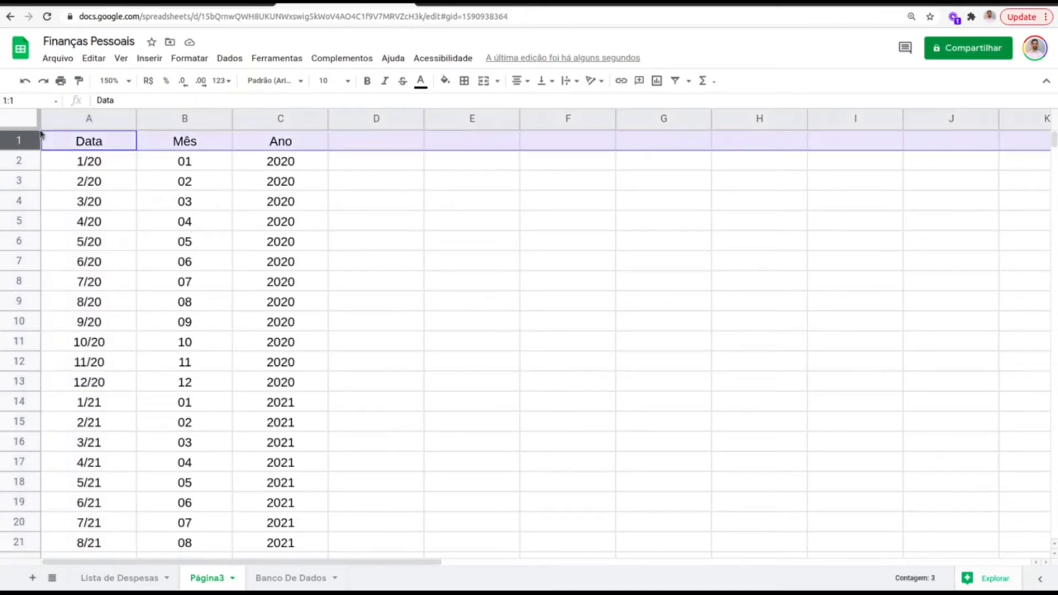
left_click(367, 81)
left_click(334, 80)
left_click(325, 223)
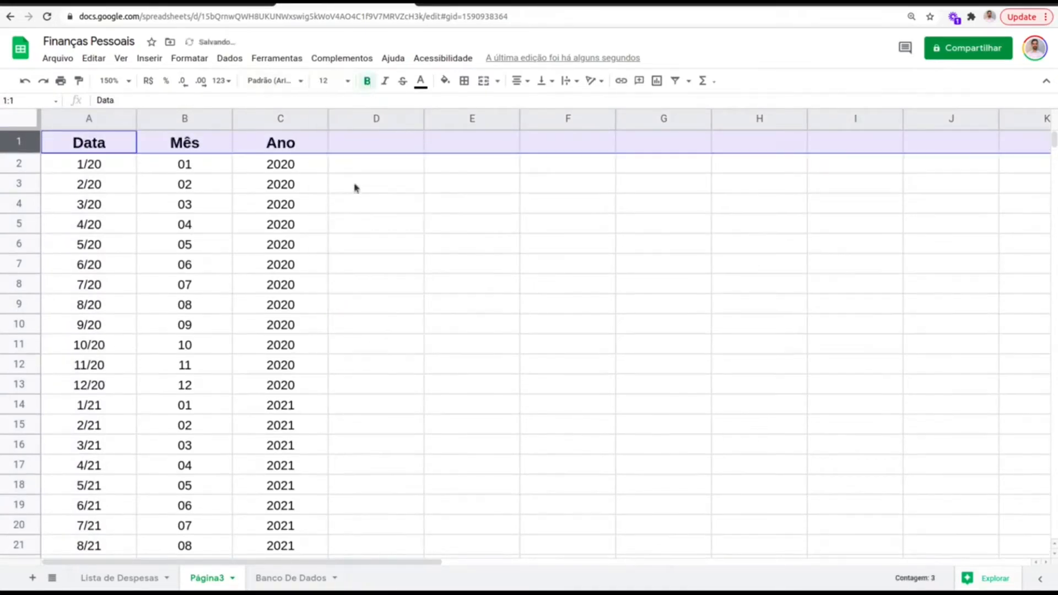
left_click(446, 82)
left_click(507, 156)
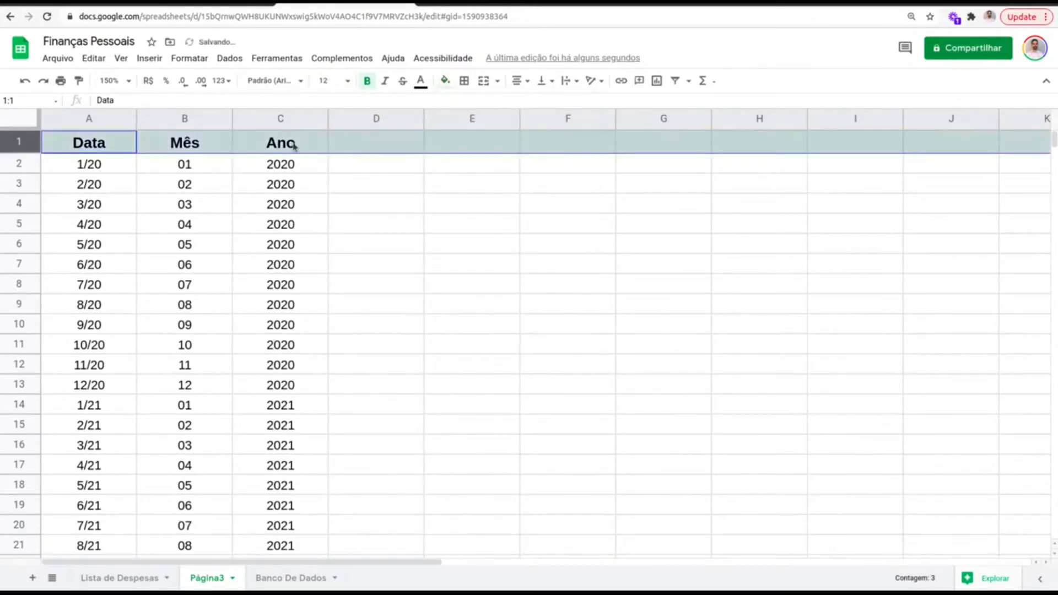
left_click(352, 142)
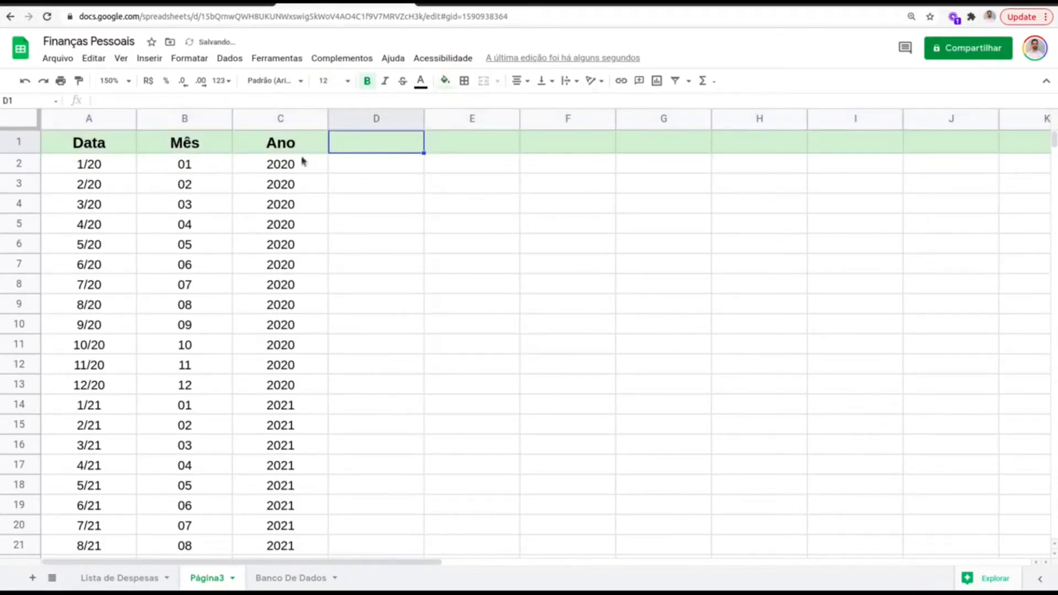
left_click_drag(119, 168, 286, 543)
mouse_move(361, 184)
left_mouse_down()
mouse_move(552, 373)
mouse_move(663, 453)
left_mouse_up()
left_click_drag(376, 144, 859, 544)
left_click(157, 585)
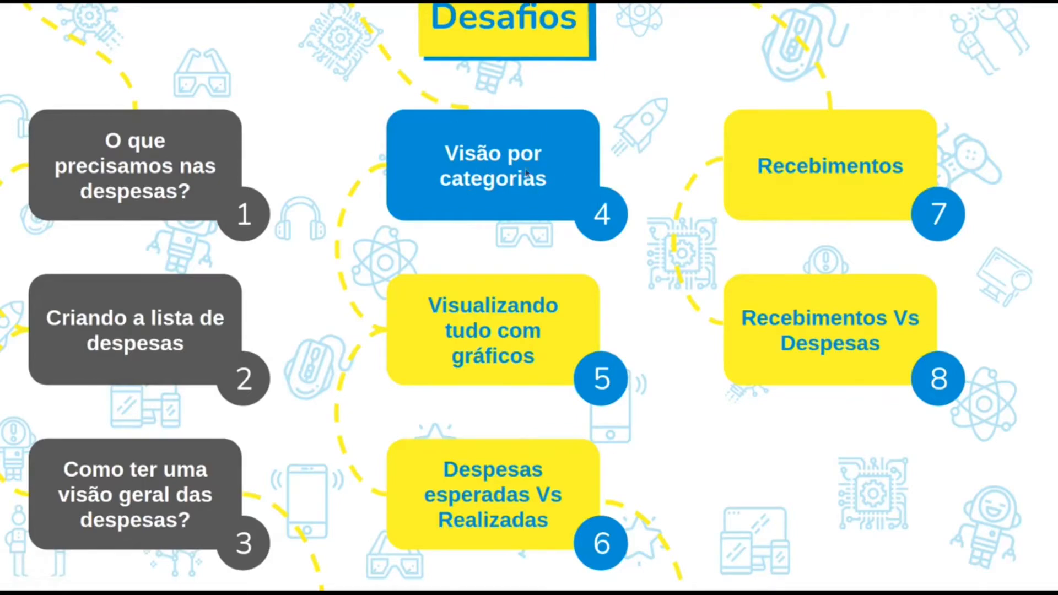
key("Escape")
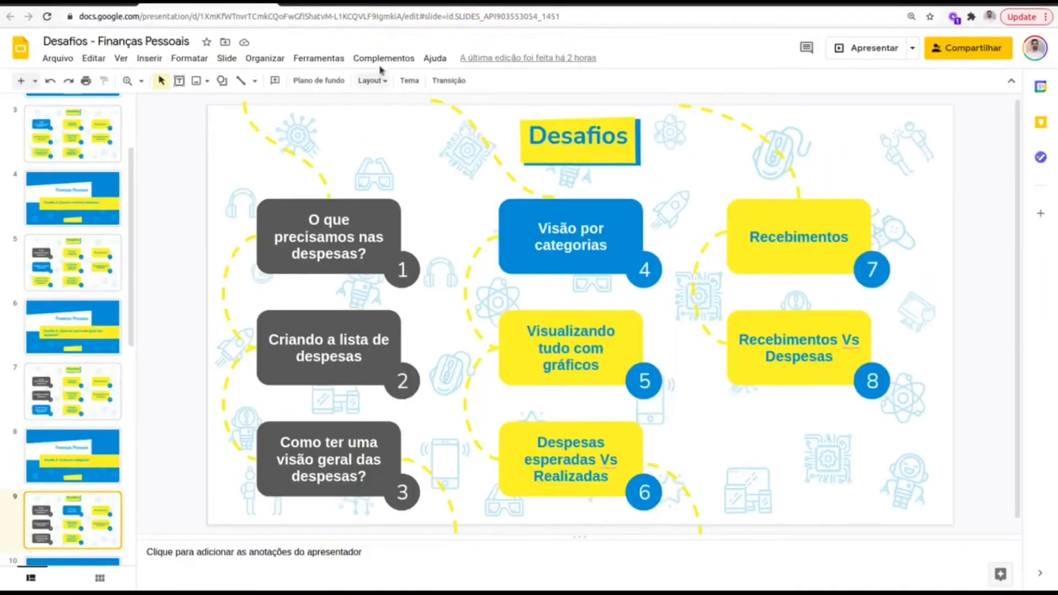
left_click(342, 6)
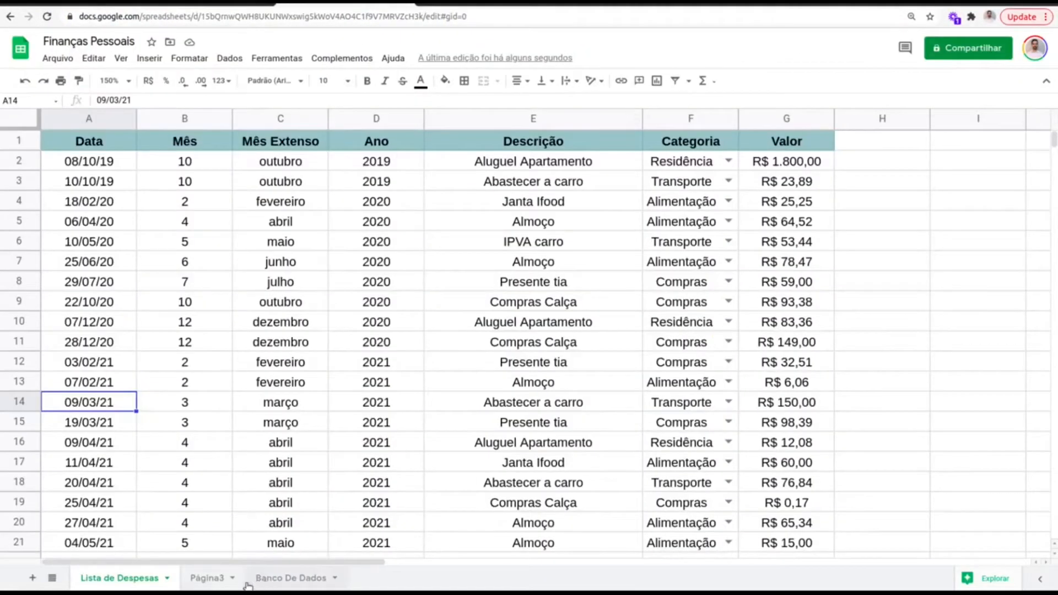
Rename the sheet Página3 as "Visão por mês e categoria"
left_click(209, 578)
left_click(232, 578)
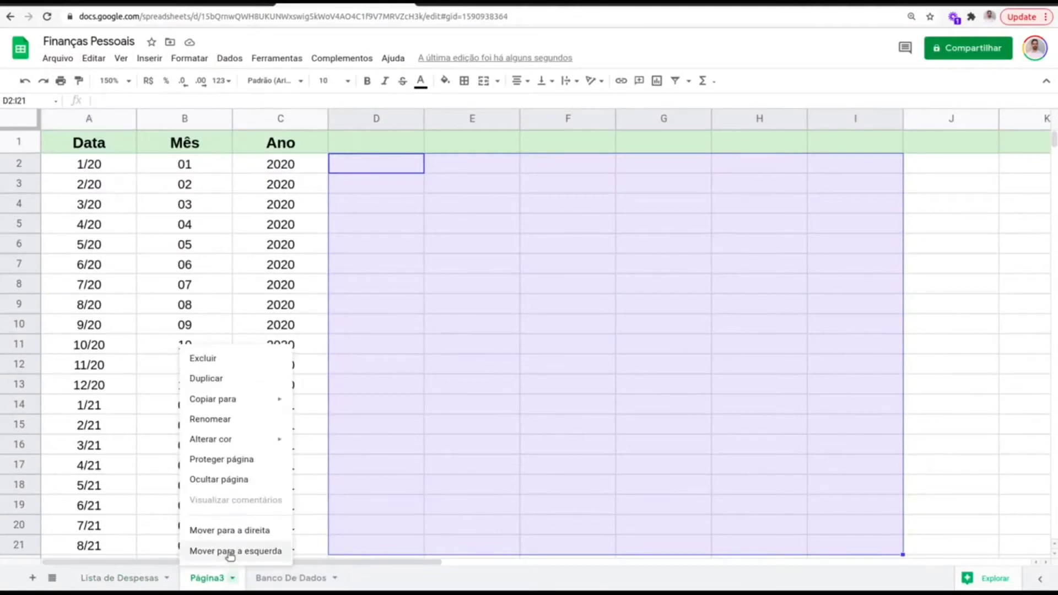
left_click(213, 419)
type("Visão")
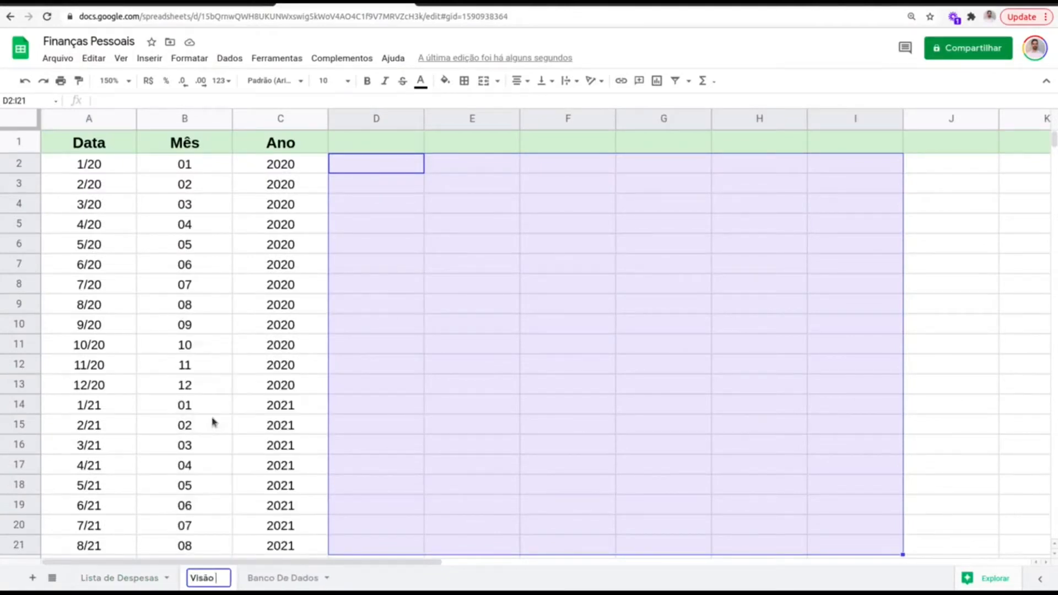
type(" por mês e catero")
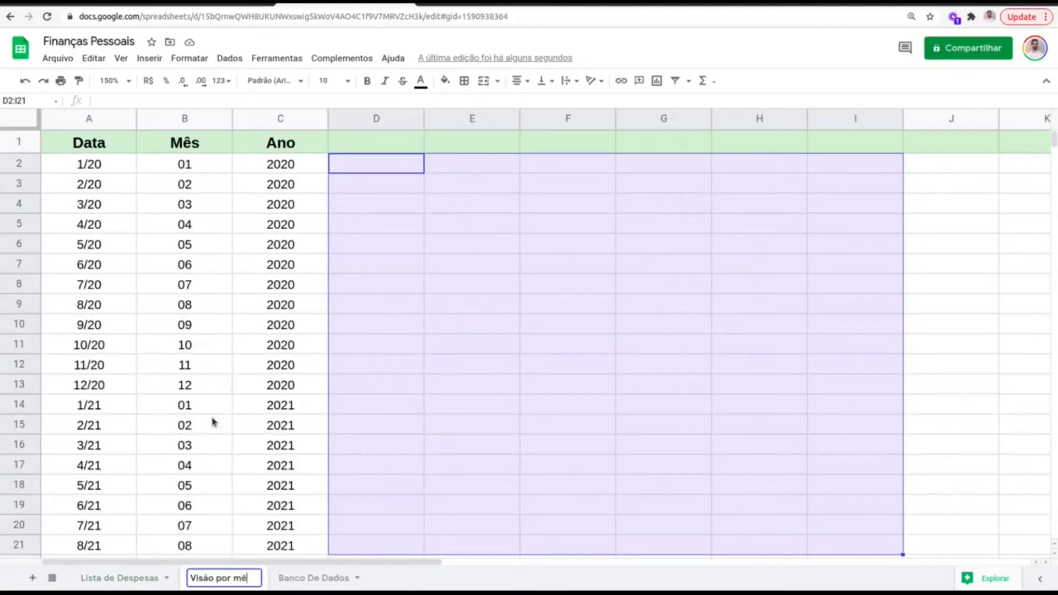
key("BackSpace")
key("BackSpace")
type("goria")
key("Return")
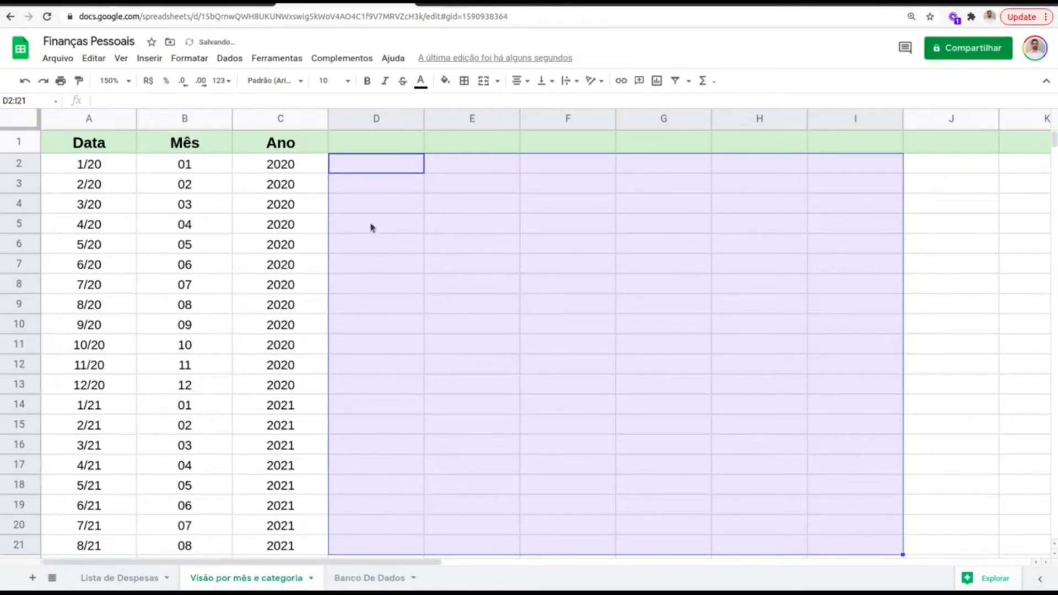
Enter the header Alimentação in D1, beside Ano
left_click(374, 147)
type("Ali")
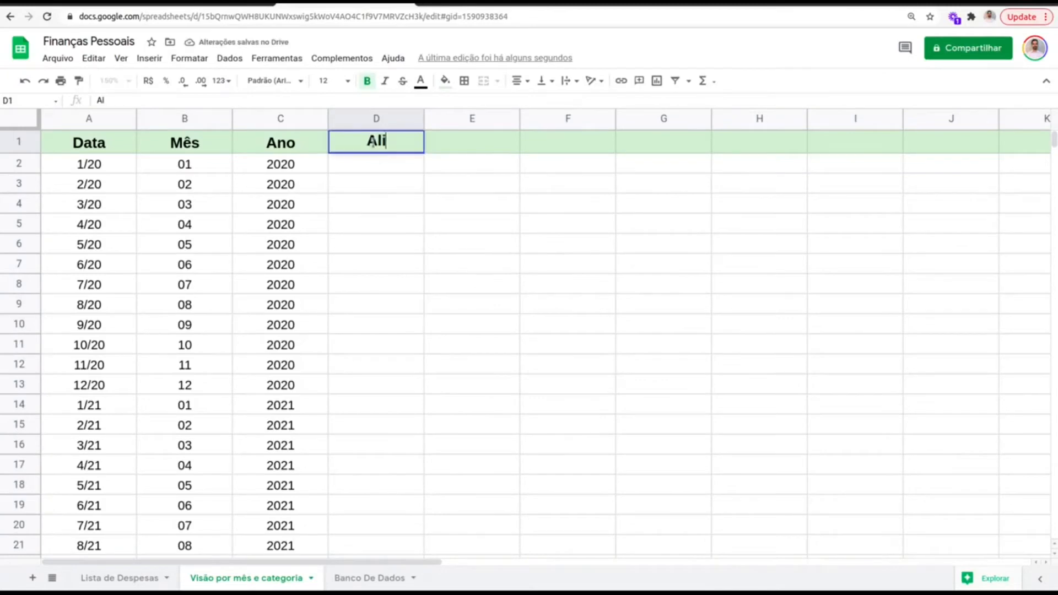
type("mentação")
key("Return")
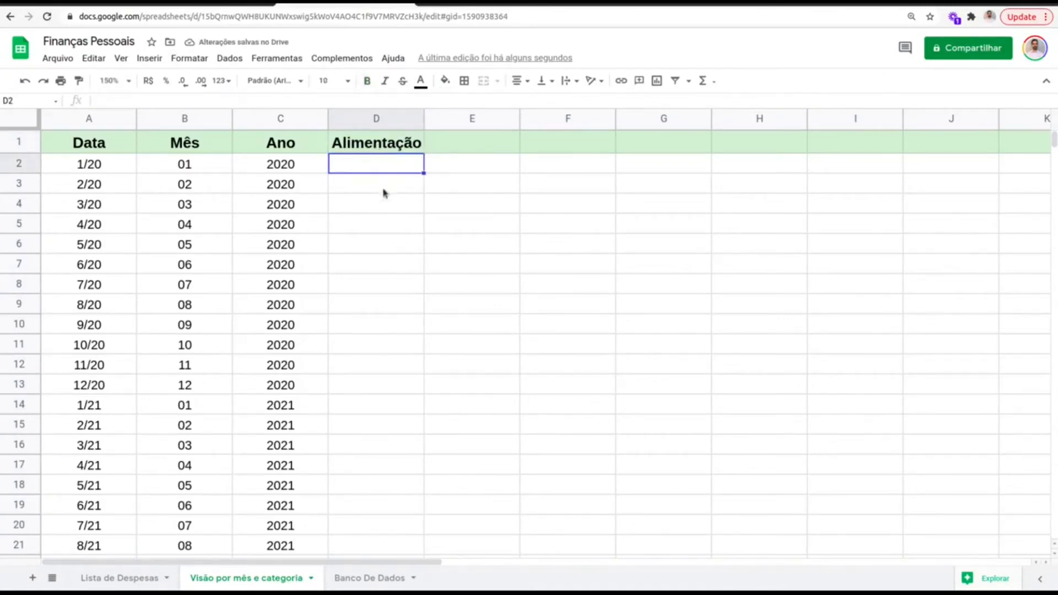
Enter =UNIQUE('Lista de Despesas'!F2:F28) in E3 to list each expense category once
left_click(431, 186)
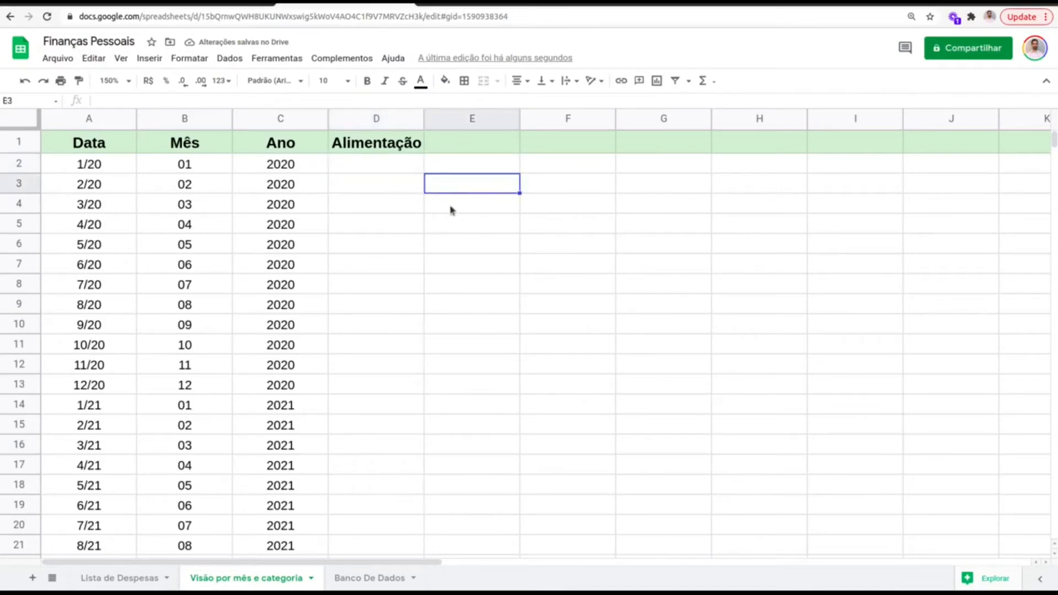
type("=unique")
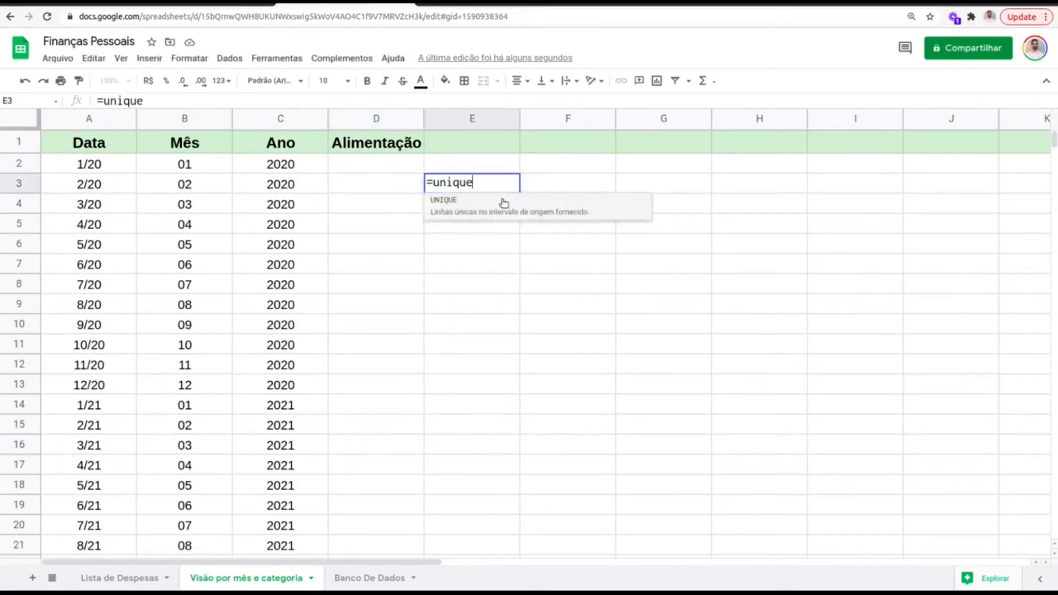
key("Tab")
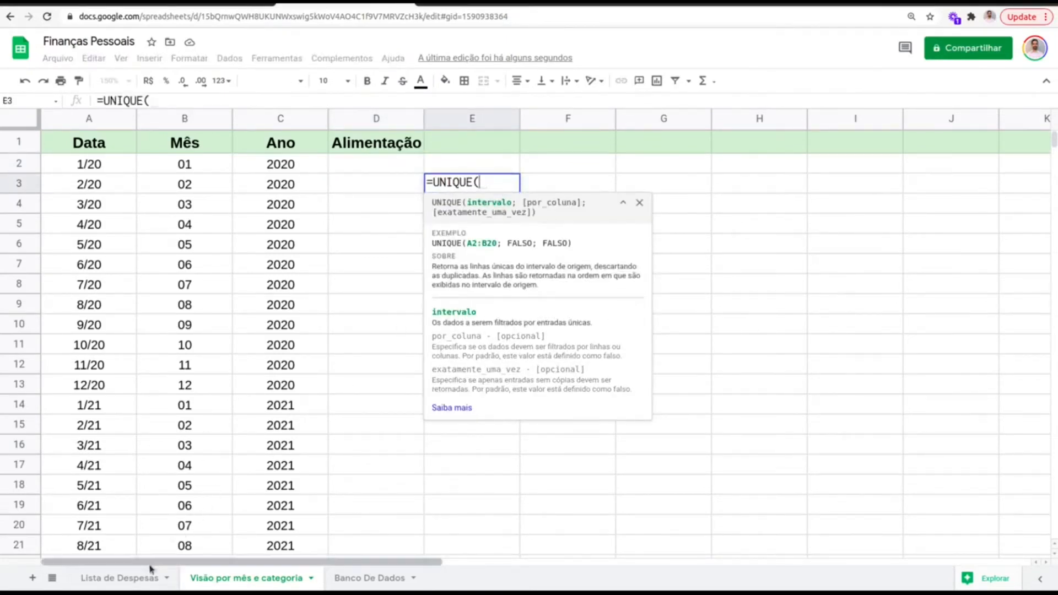
left_click(132, 578)
left_click_drag(680, 163, 721, 461)
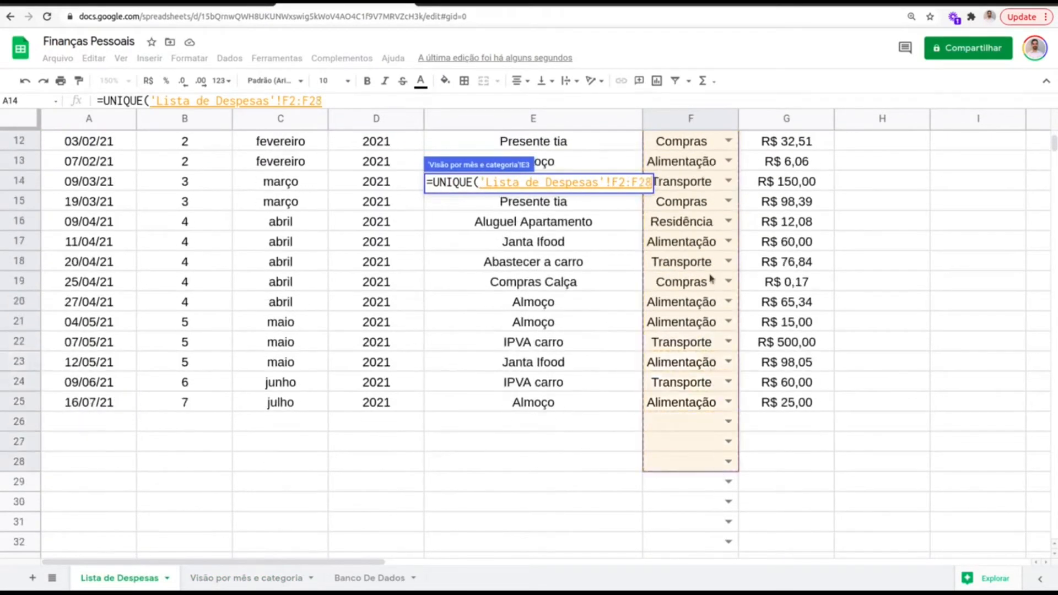
scroll(727, 165, "up", 4)
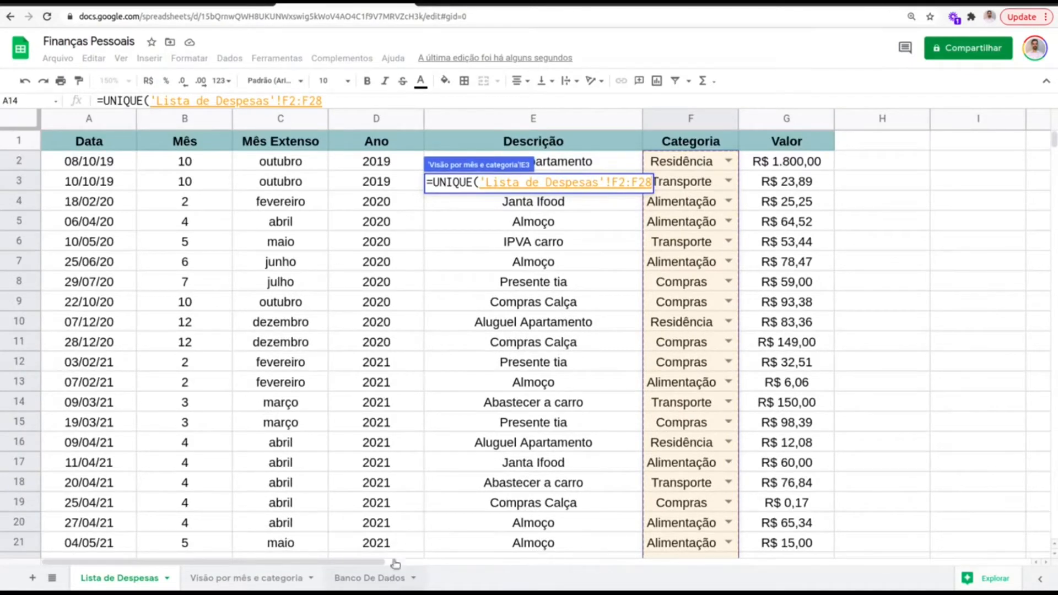
key("Return")
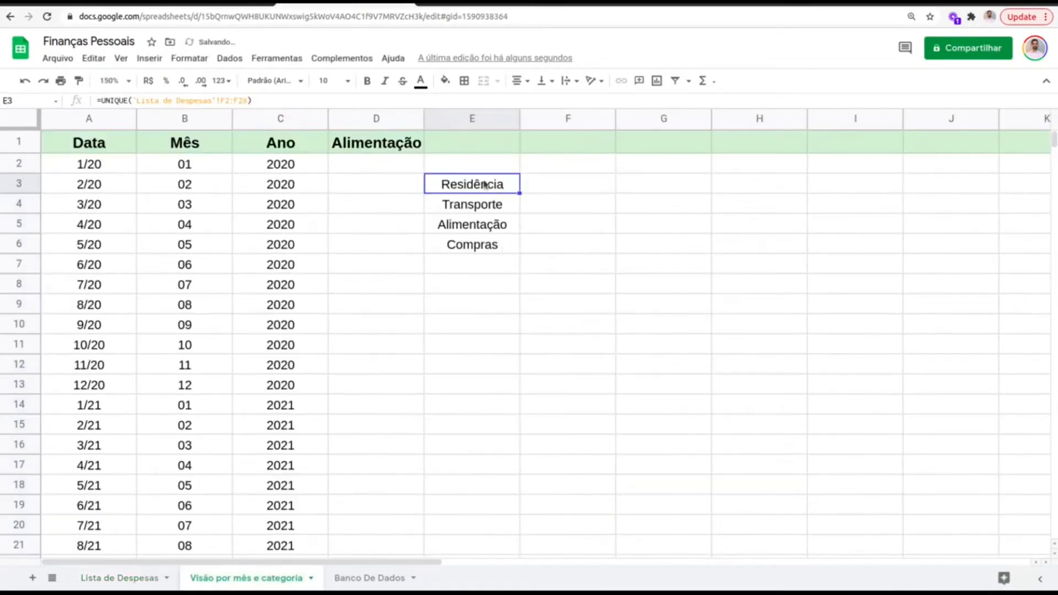
left_click_drag(394, 148, 975, 148)
left_click_drag(380, 147, 951, 146)
left_click_drag(503, 189, 505, 250)
left_click(393, 145)
left_click_drag(392, 144, 918, 149)
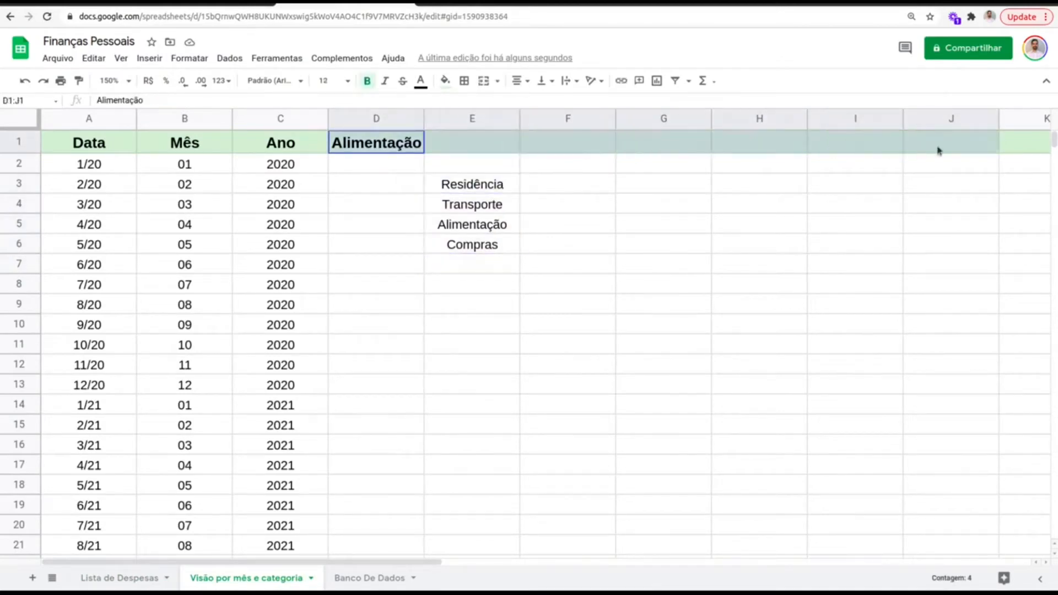
left_click_drag(476, 188, 473, 248)
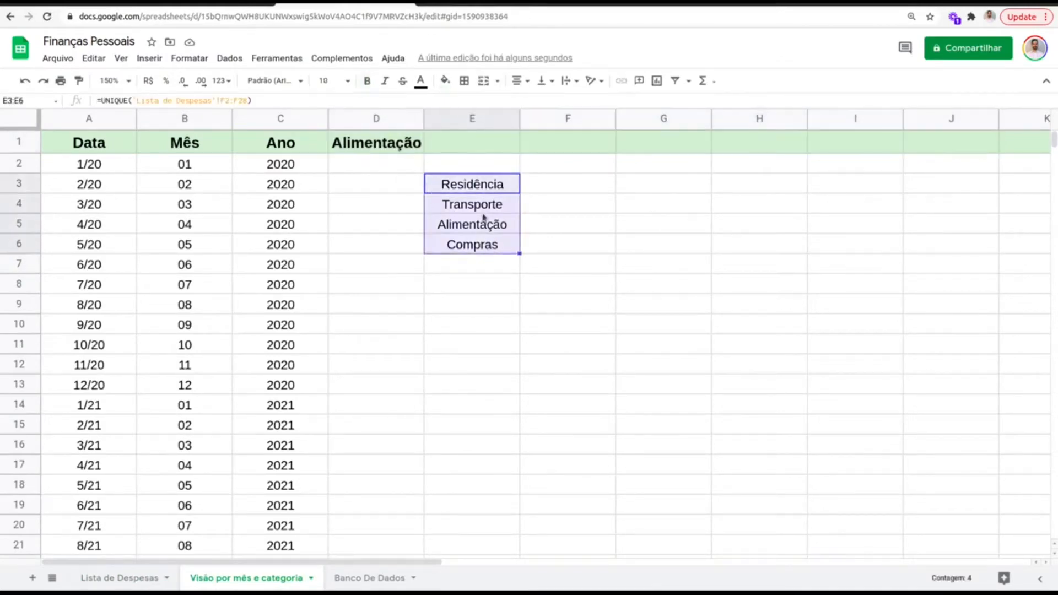
Enter =TRANSPOR(E3:E6) in E10 to lay the category list out horizontally
left_click(487, 320)
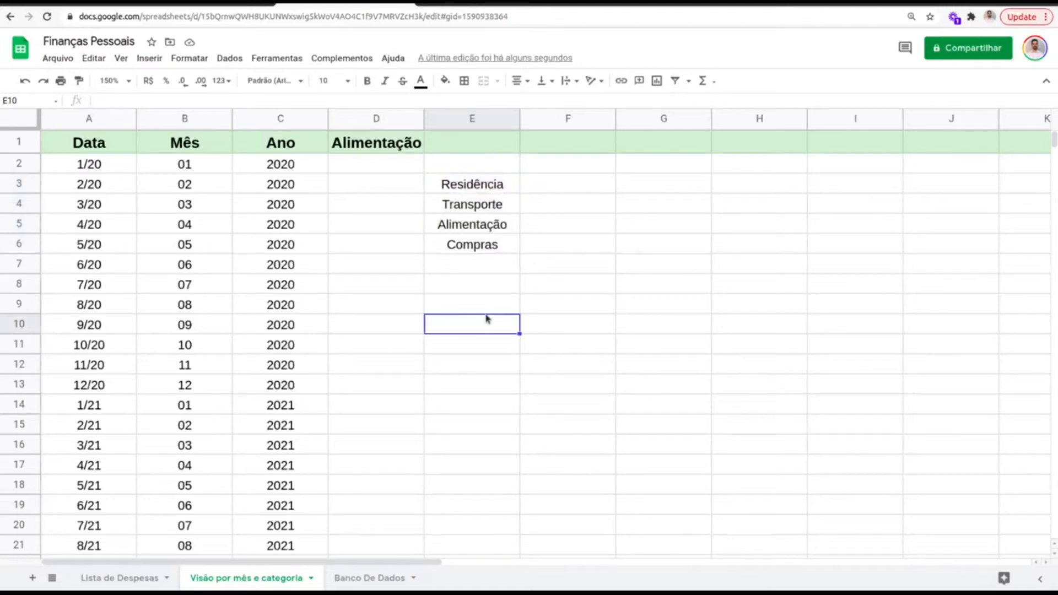
type("=tra")
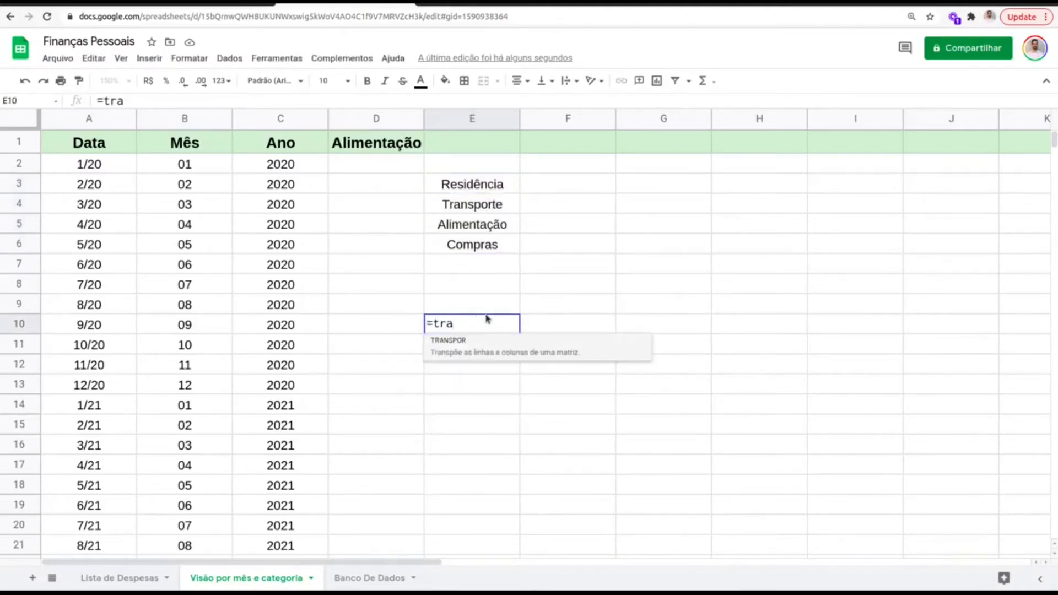
key("Escape")
type("=tran")
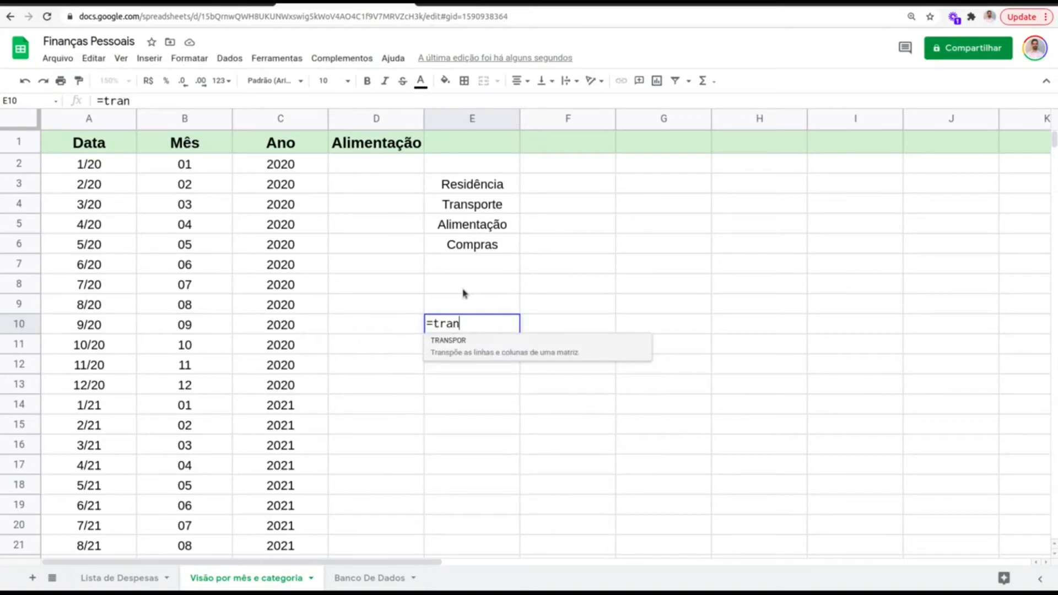
key("Tab")
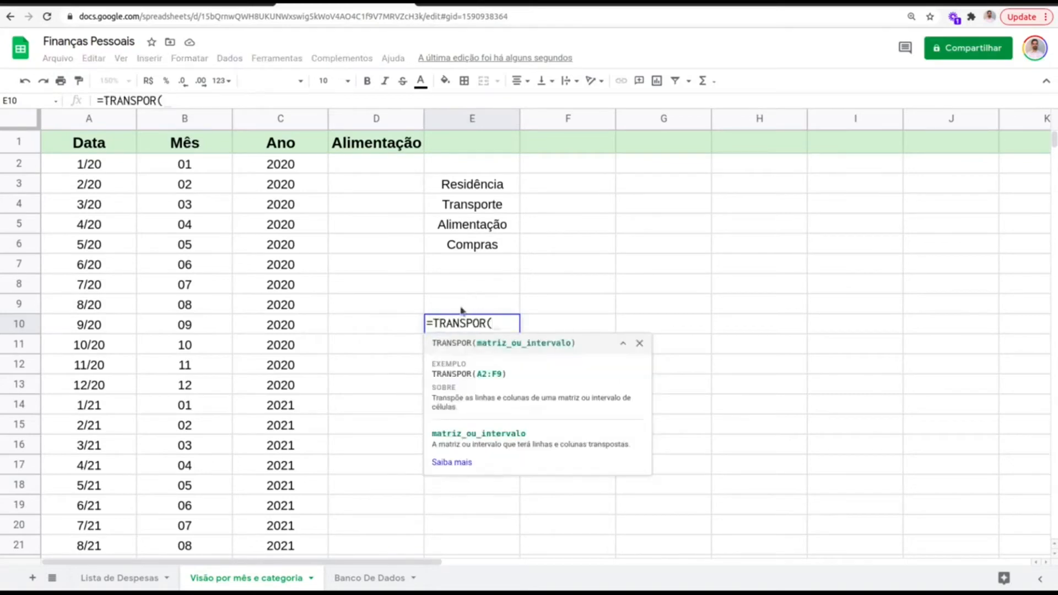
left_click_drag(489, 187, 498, 247)
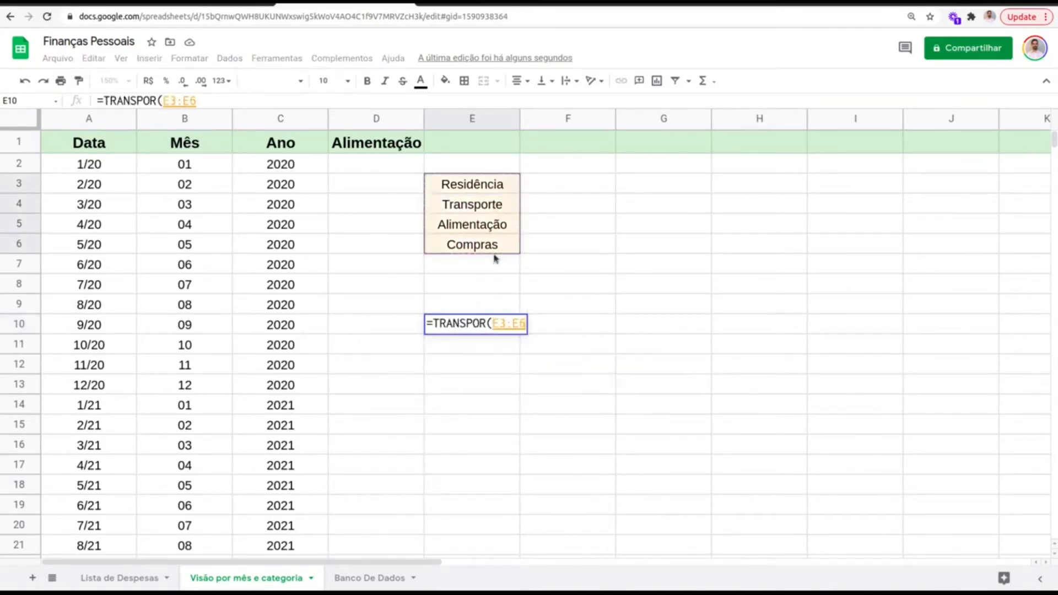
key("Return")
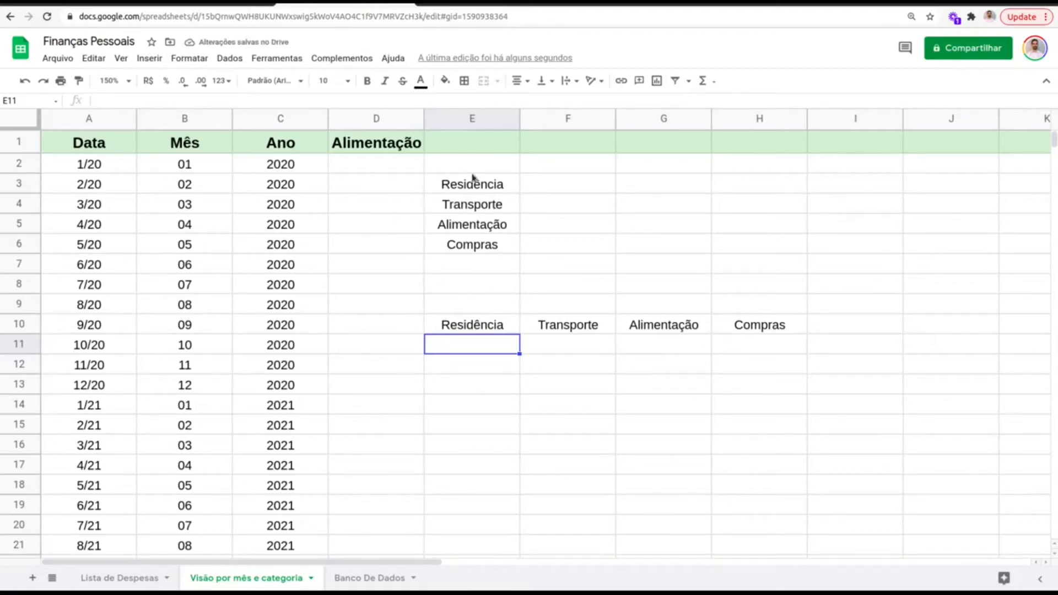
left_click_drag(472, 175, 481, 248)
left_click_drag(472, 325, 752, 329)
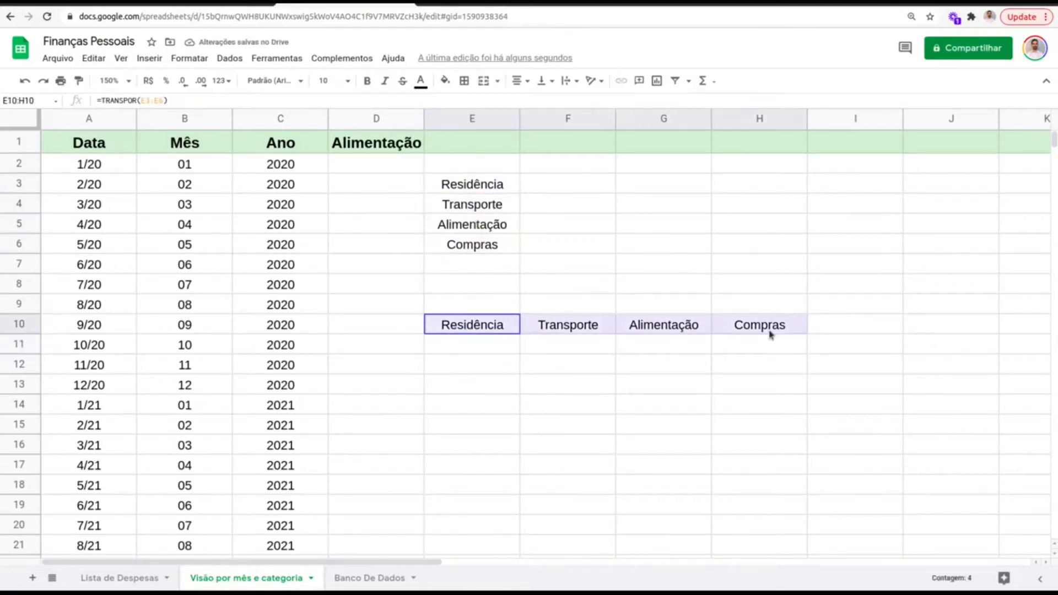
Replace the Alimentação header in D1 with a formula that nests UNIQUE inside TRANSPOR
double_click(388, 144)
key("ctrl+a")
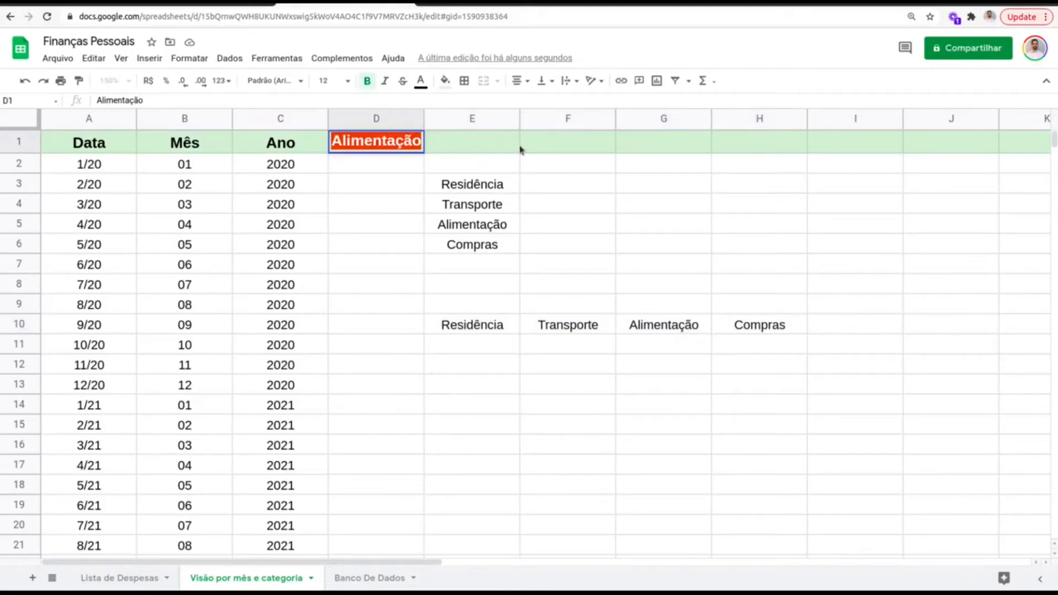
type("trans")
key("BackSpace")
key("BackSpace")
key("BackSpace")
key("BackSpace")
key("BackSpace")
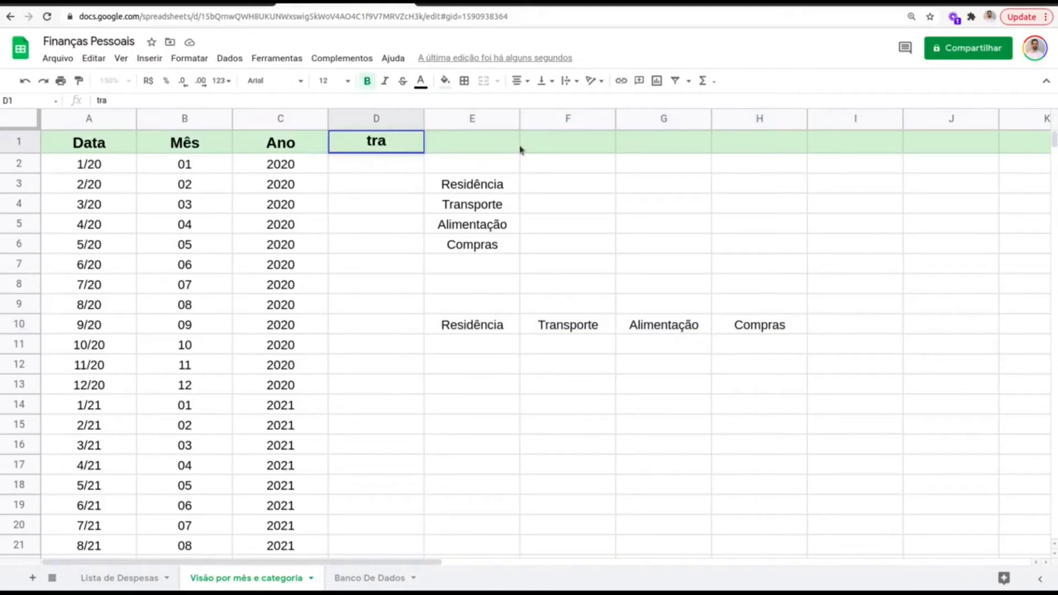
type("=trans")
key("Tab")
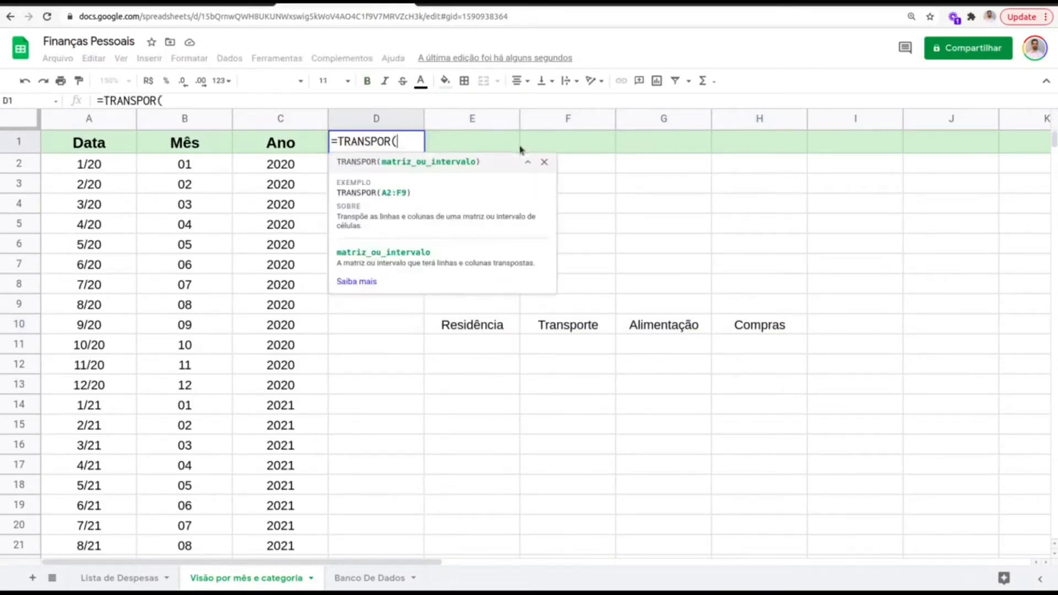
type("uniq")
key("Tab")
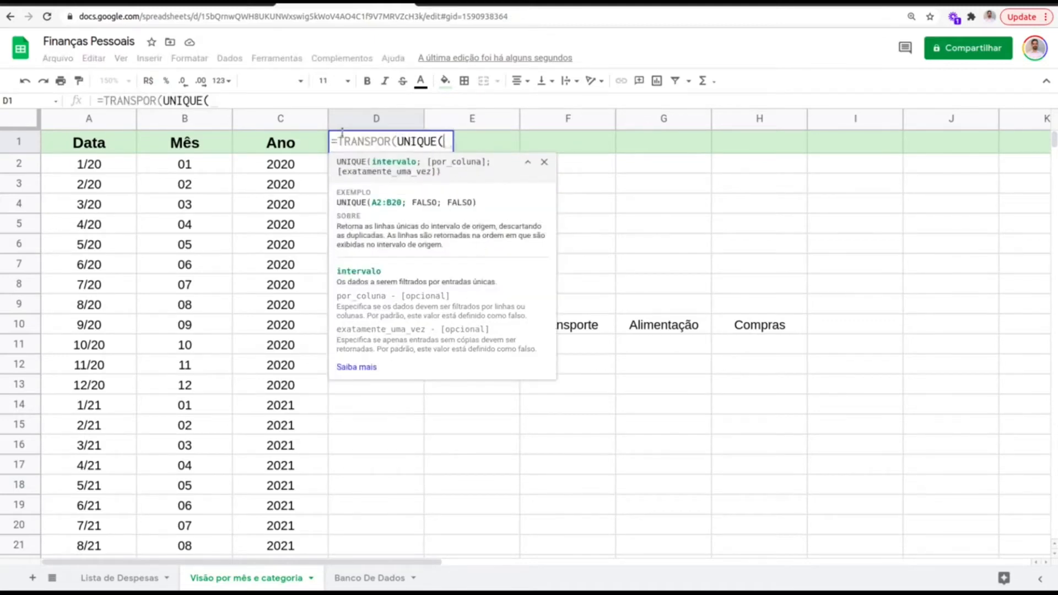
Complete the D1 formula with the category range 'Lista de Despesas'!F2:F1000 as the UNIQUE argument
left_click(125, 576)
left_click(663, 162)
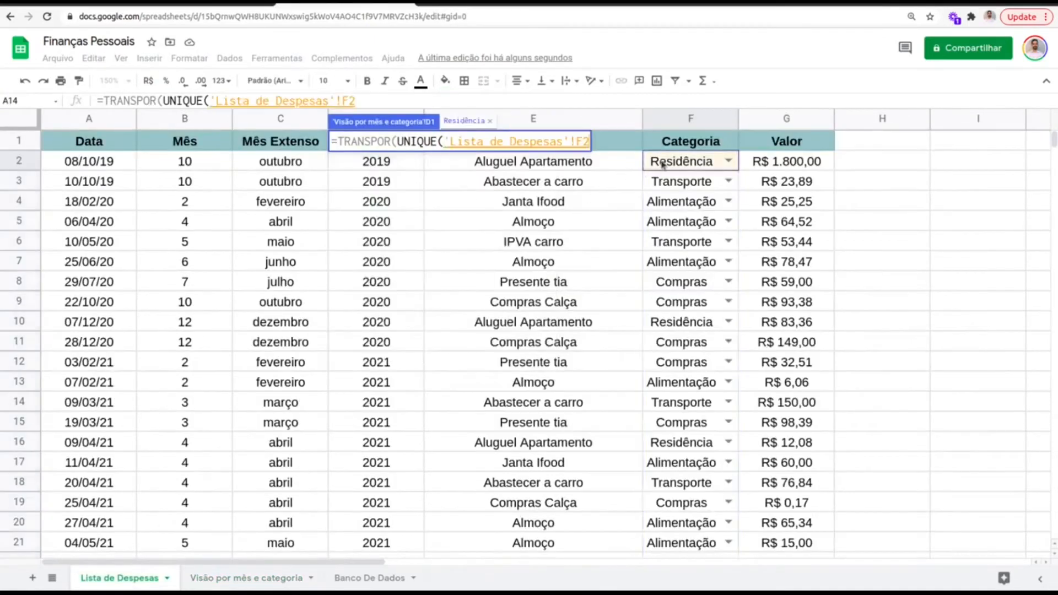
key("ctrl+shift+Down")
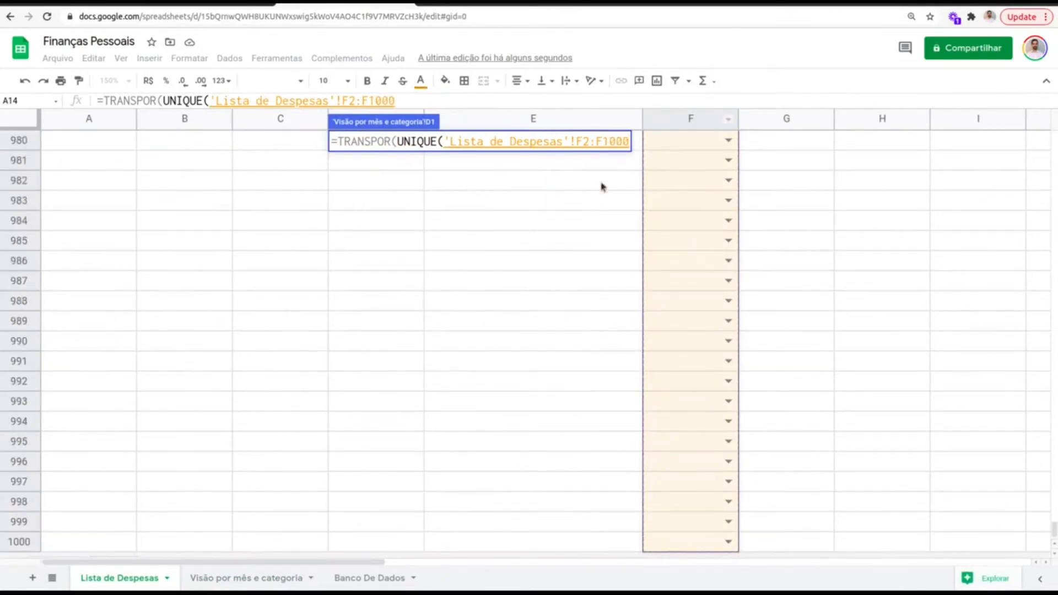
key("Return")
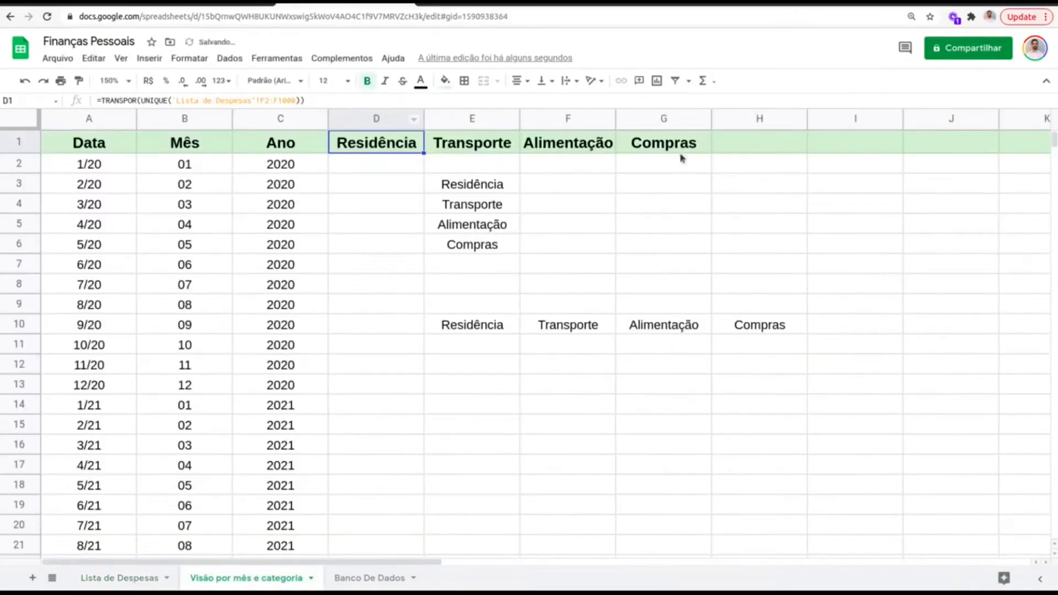
Clear the trial category lists from the range E3:H11
left_click_drag(458, 185, 762, 344)
key("Delete")
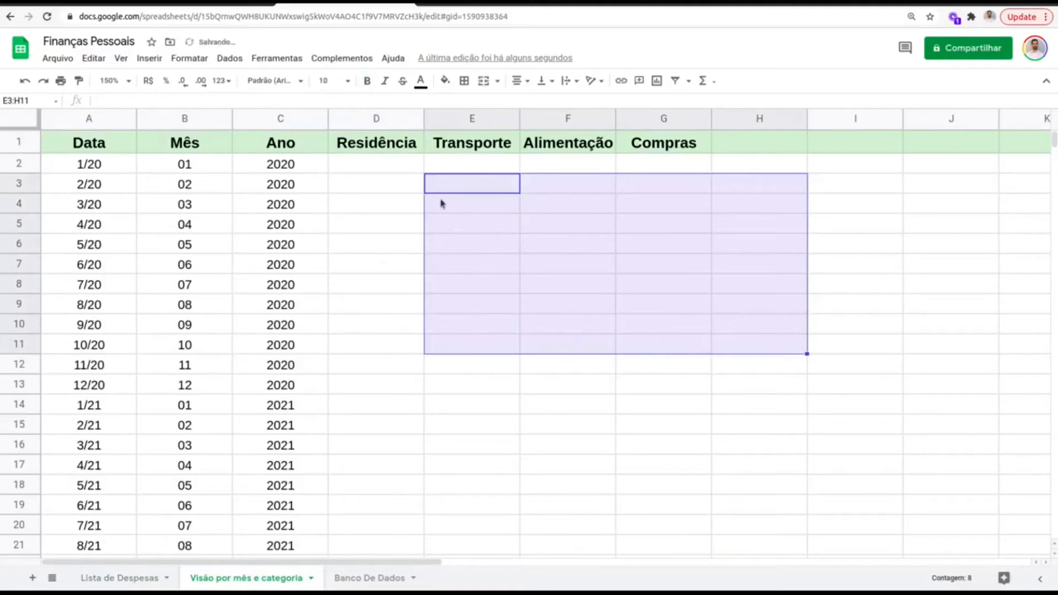
left_click(379, 203)
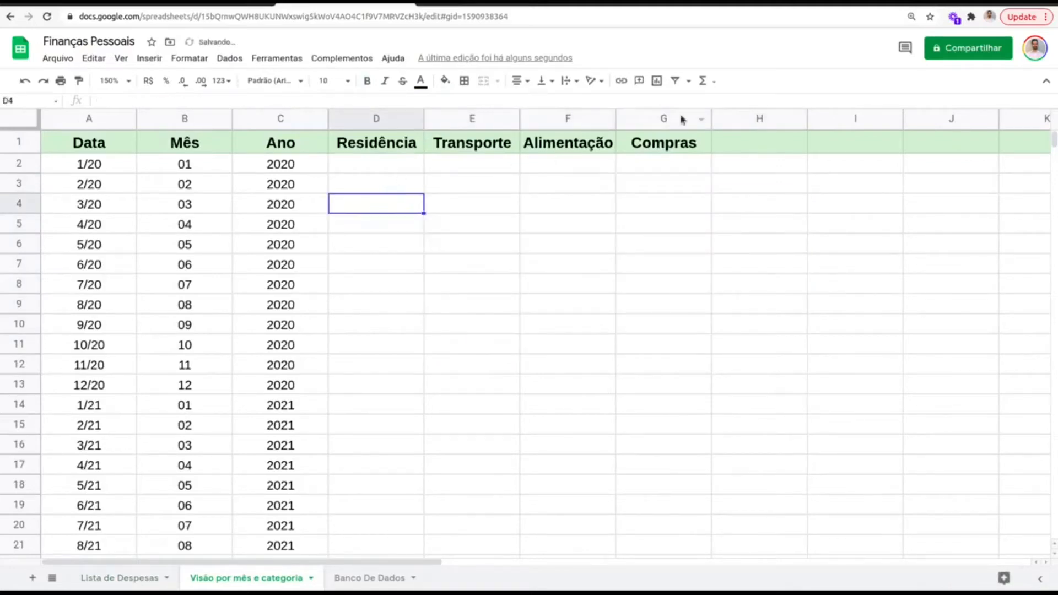
left_click(756, 149)
left_click_drag(677, 145, 380, 144)
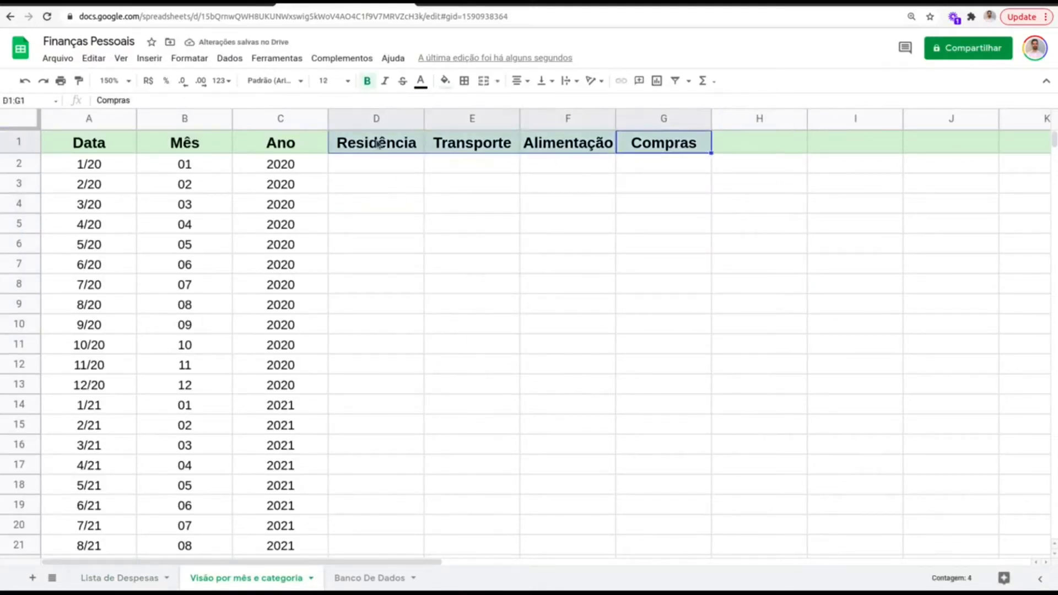
left_click(363, 577)
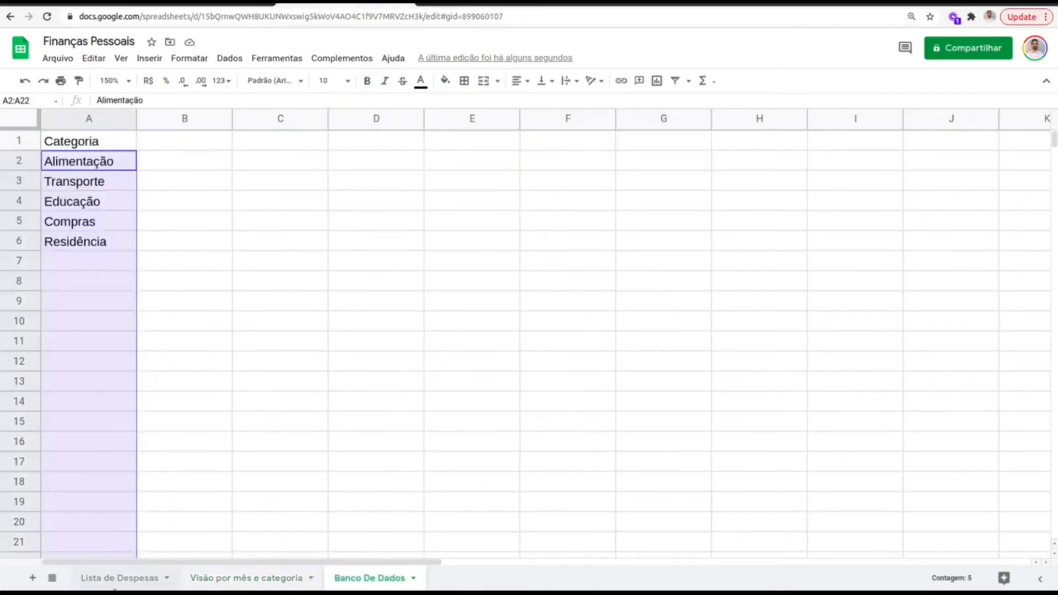
left_click(118, 583)
left_click(217, 584)
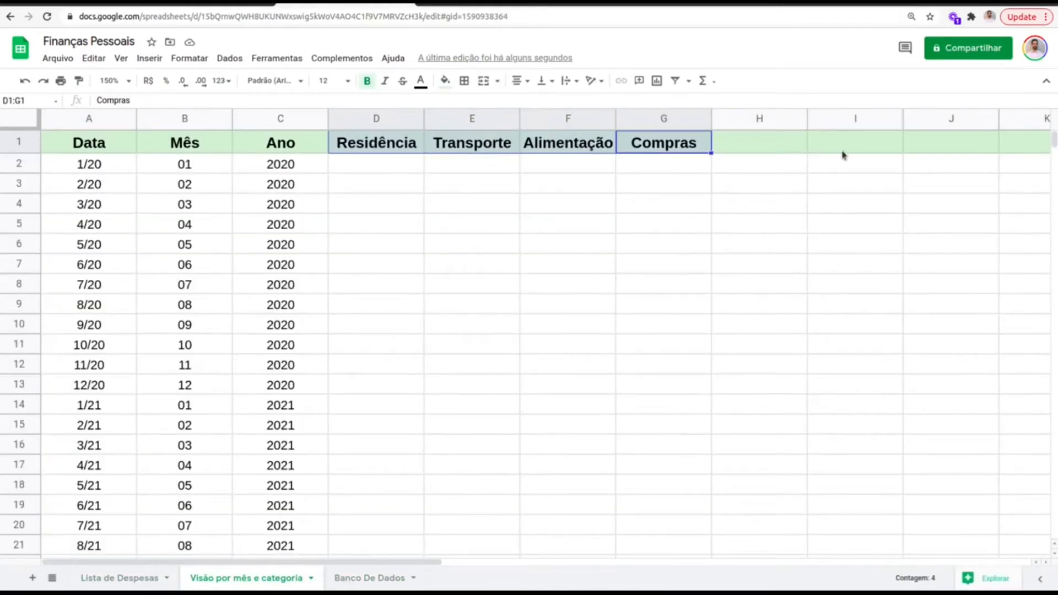
Enter the header Total in I1
left_click(867, 148)
type("Total")
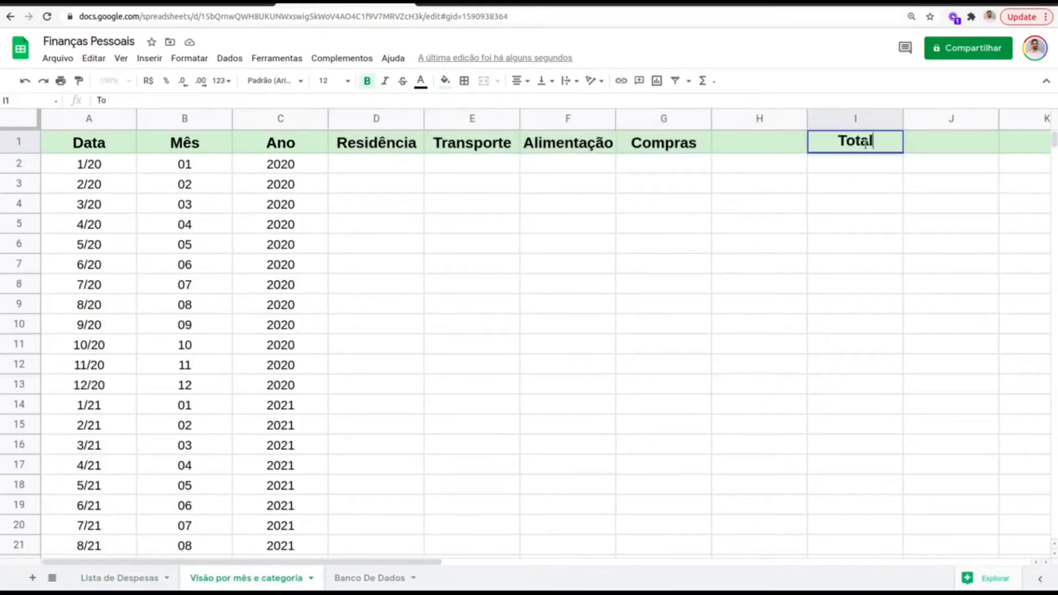
key("Return")
Move the Total header from I1 to J1
left_click(686, 142)
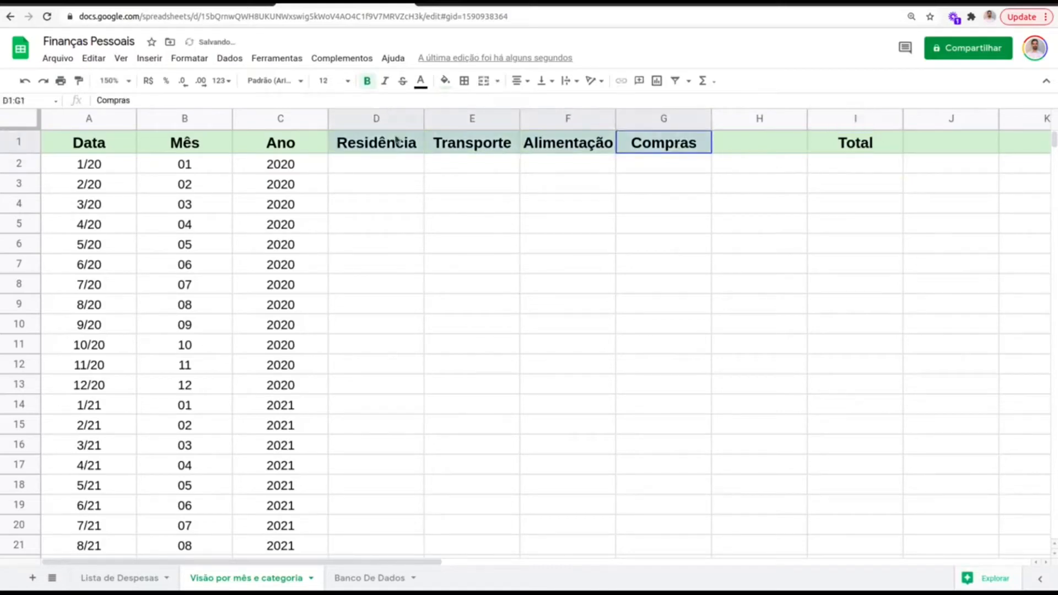
left_click(751, 150)
left_click(850, 148)
double_click(848, 145)
double_click(861, 143)
key("ctrl+x")
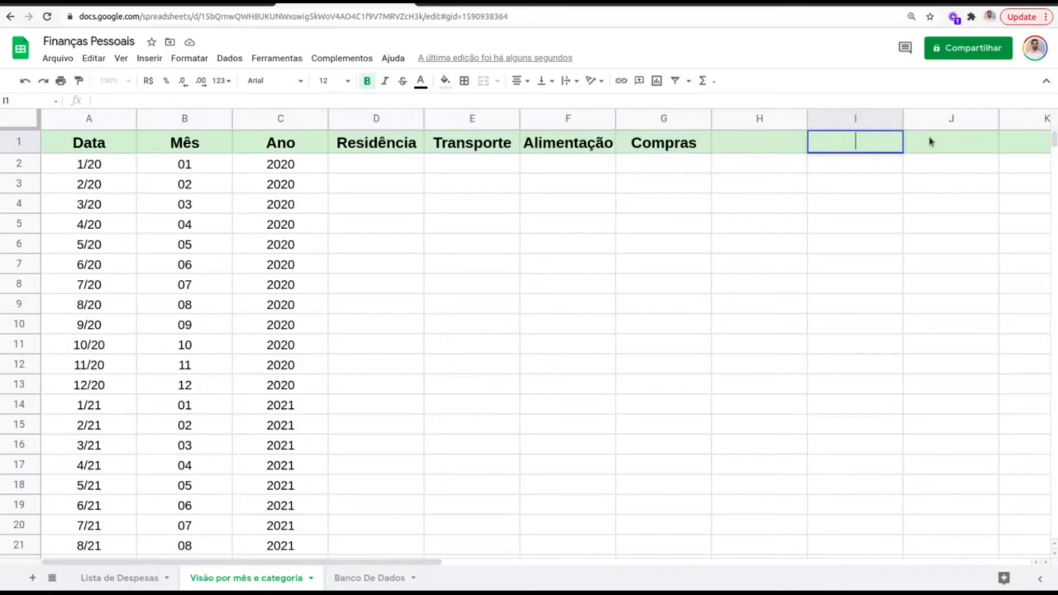
left_click(928, 138)
key("ctrl+v")
left_click(725, 283)
Review the category list in Banco De Dados and row 2 of the Visão por mês e categoria sheet
left_click(368, 578)
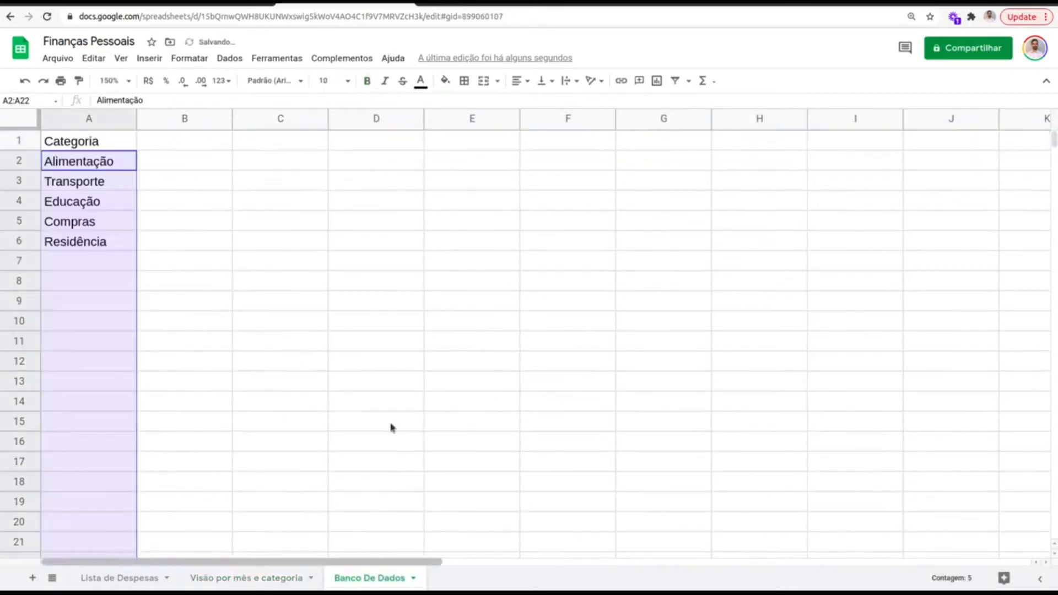
left_click(104, 269)
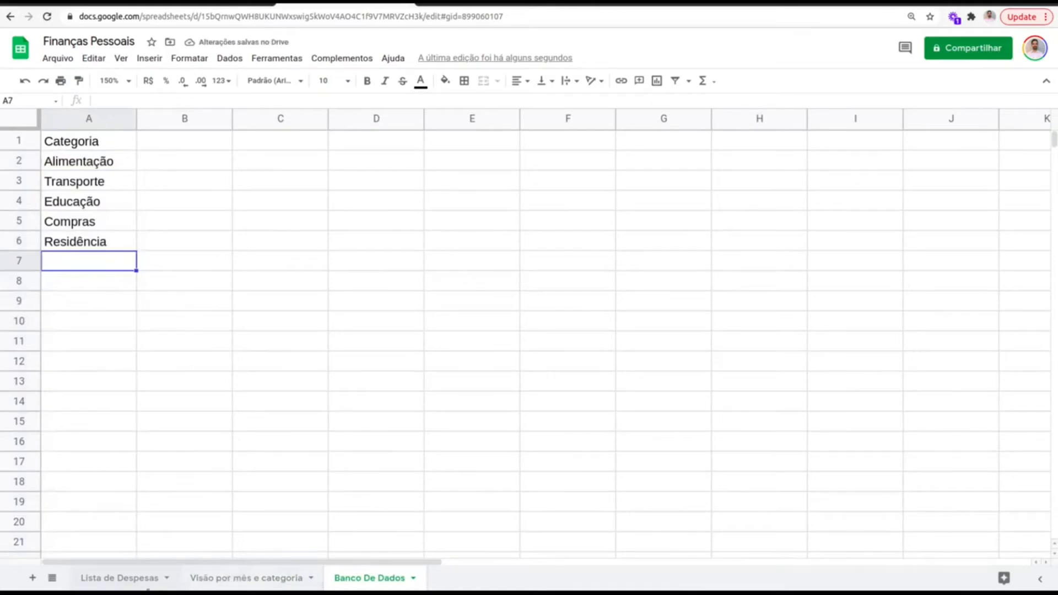
left_click(119, 578)
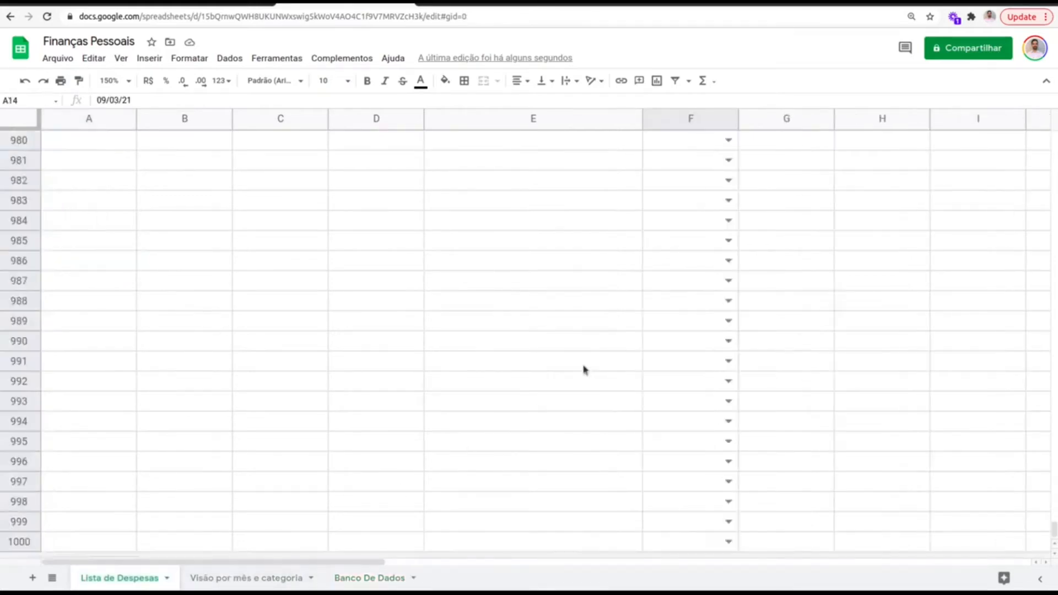
left_click(246, 578)
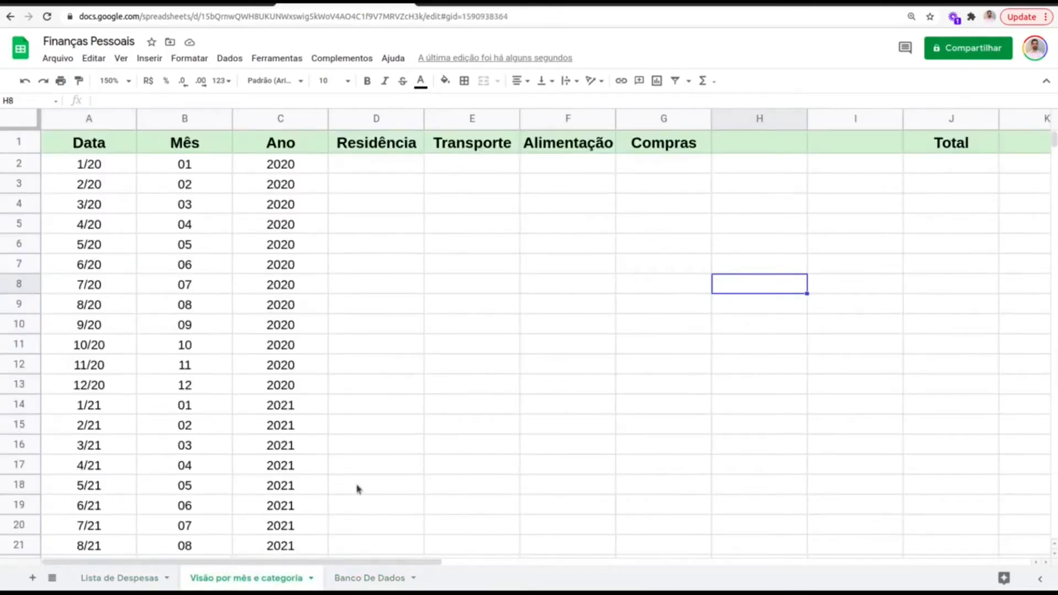
left_click(400, 181)
left_click(386, 164)
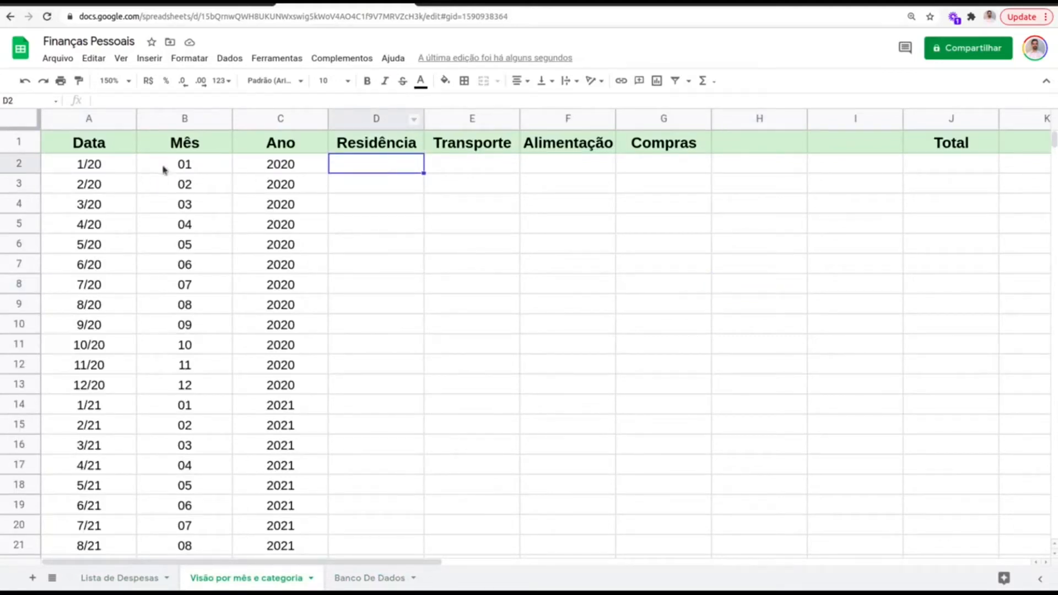
left_click_drag(83, 166, 369, 172)
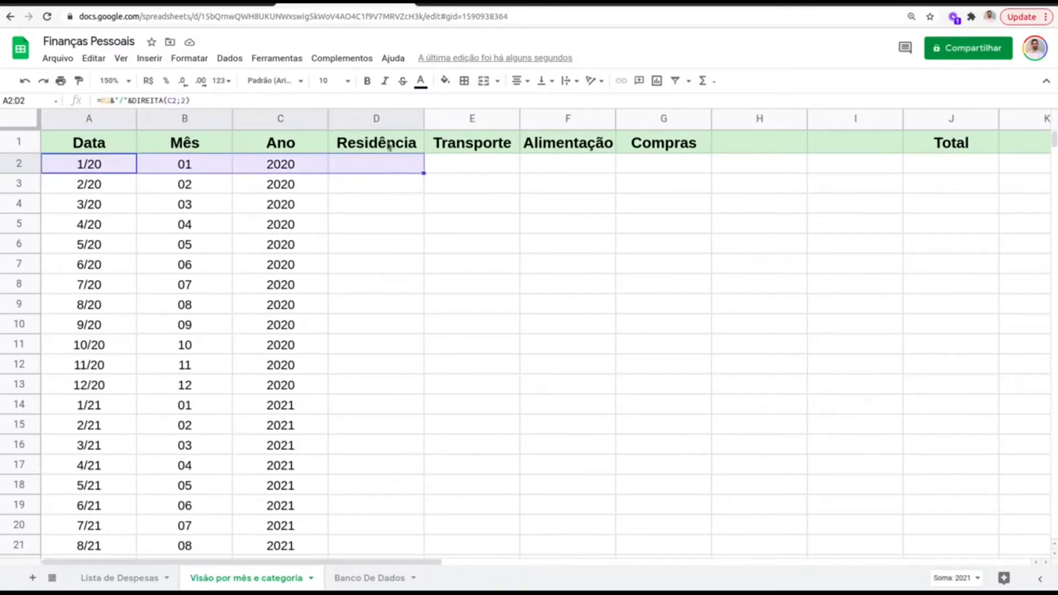
left_click(969, 168)
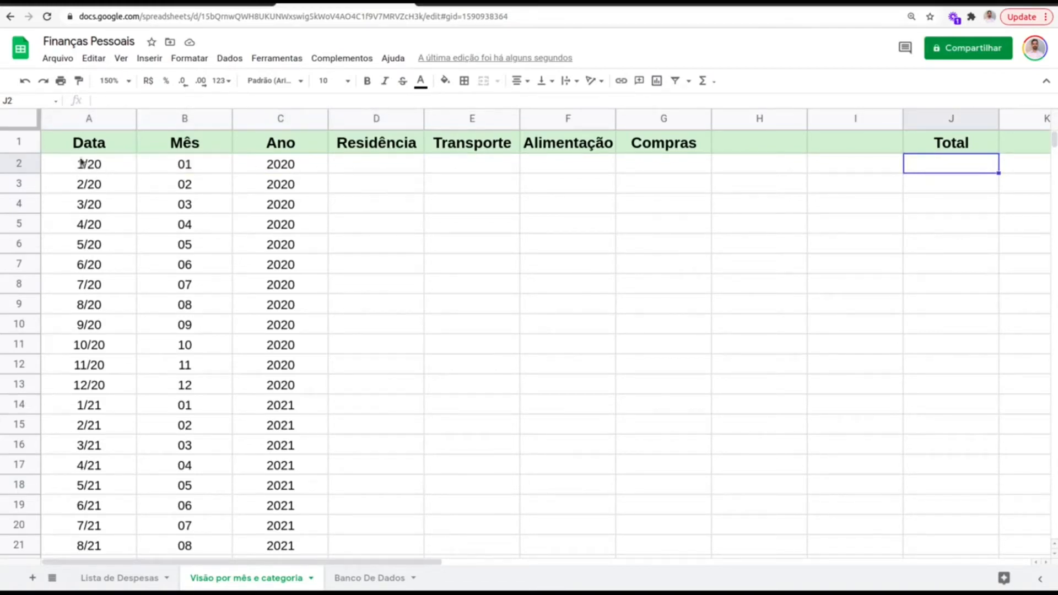
Start a SOMASES formula in D2, under the Residência header
left_click(406, 163)
type("=soma")
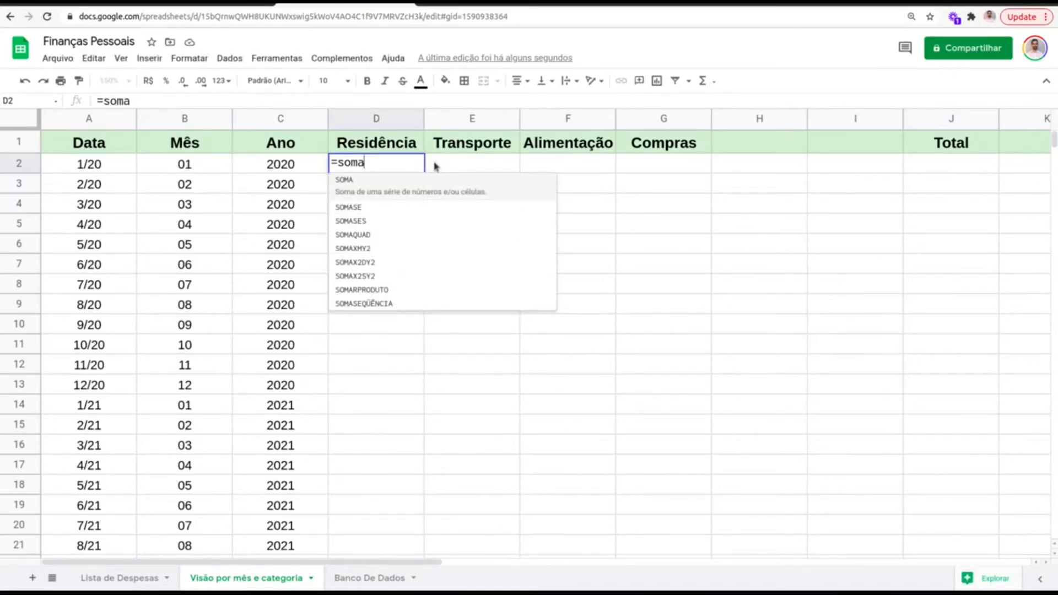
type("sees")
key("BackSpace")
key("BackSpace")
type("s")
key("Tab")
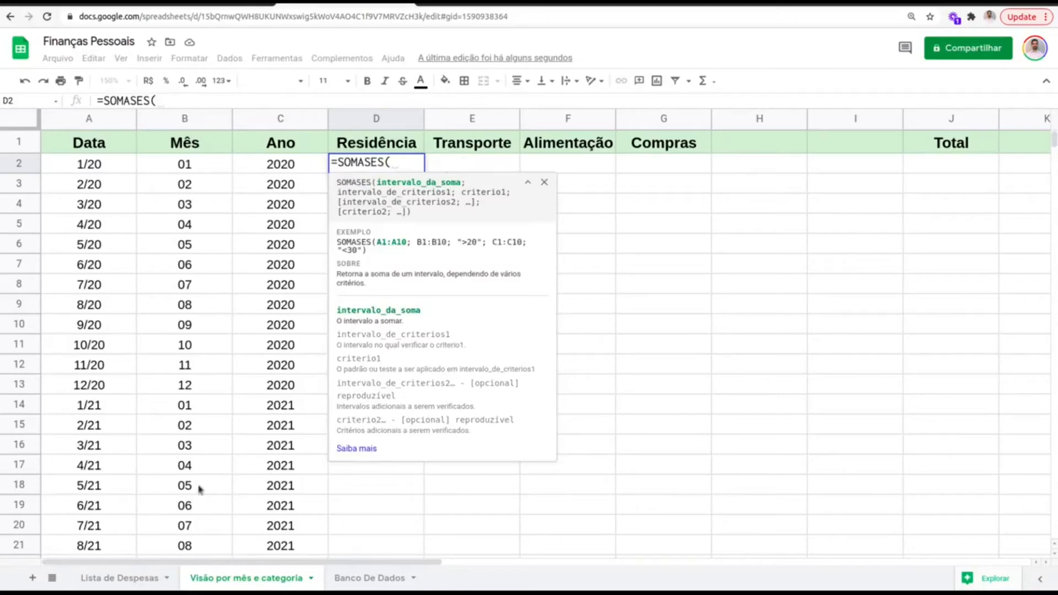
Set the Valor column 'Lista de Despesas'!G:G as the sum range of the SOMASES formula
left_click(120, 578)
left_click_drag(1050, 534, 1050, 138)
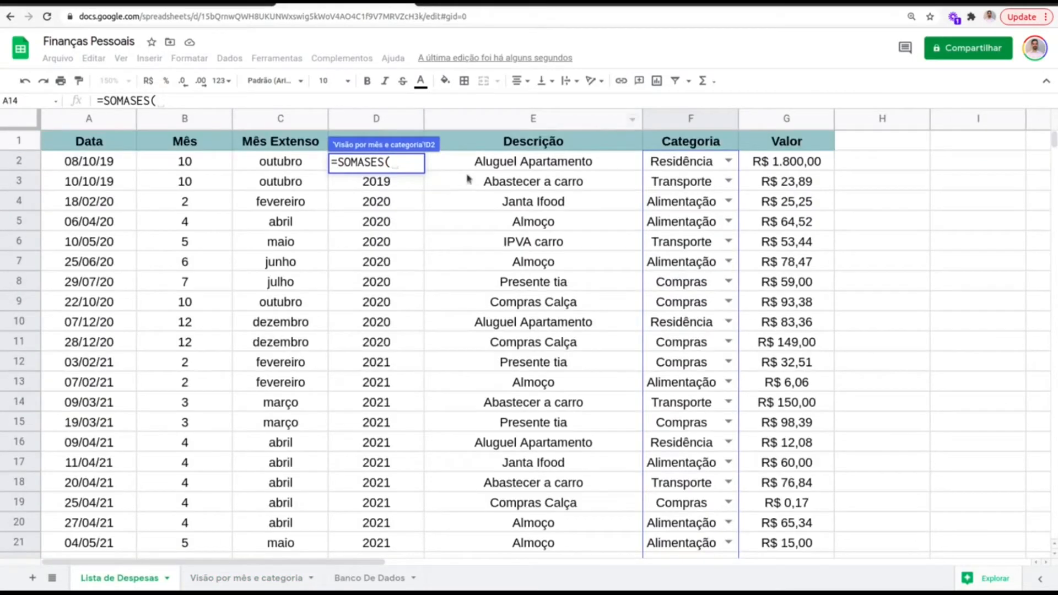
left_click(242, 579)
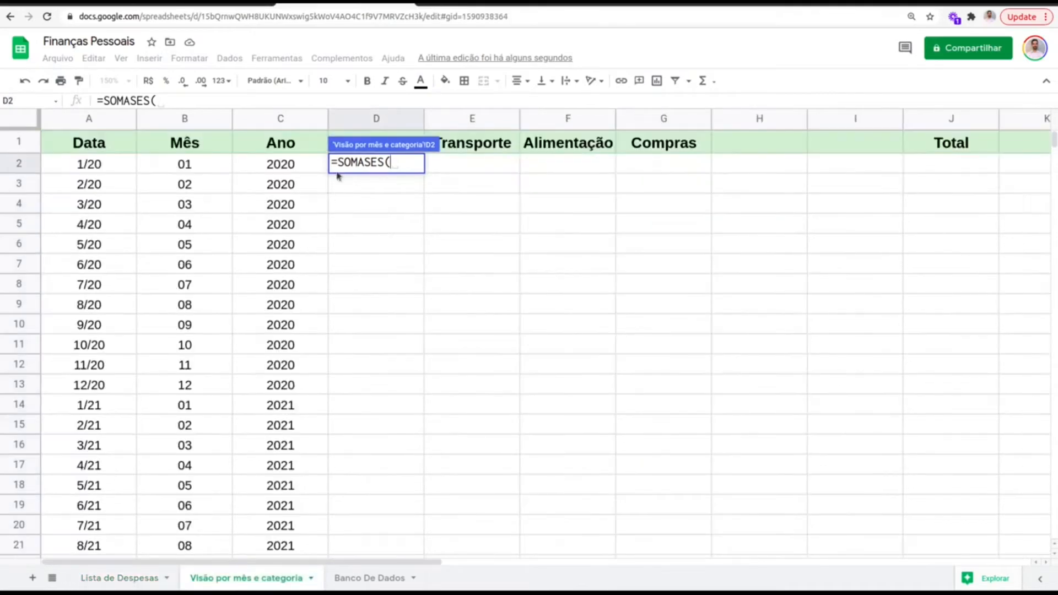
type("1")
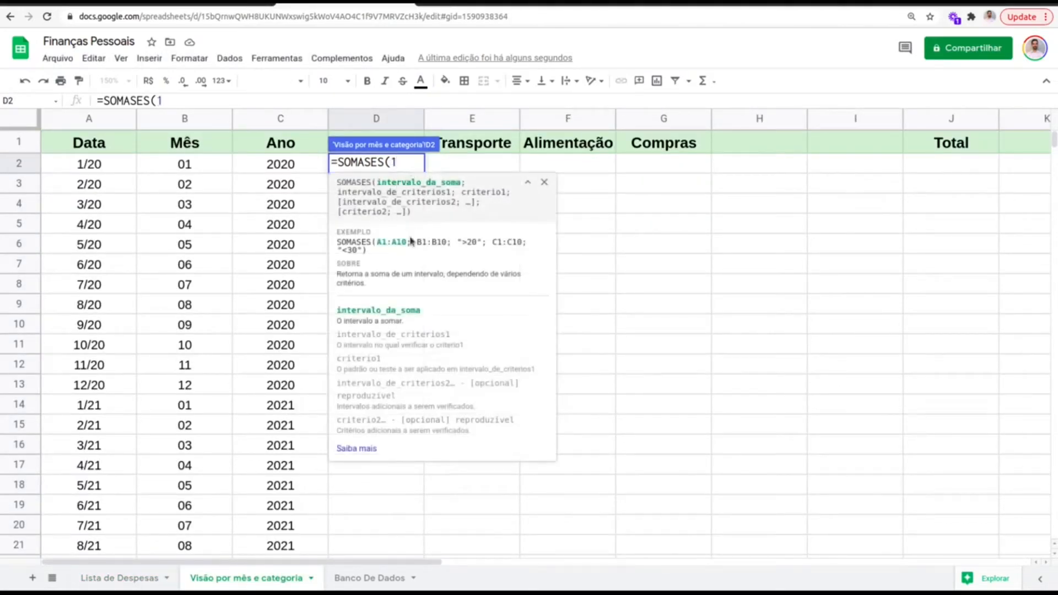
key("BackSpace")
left_click(166, 578)
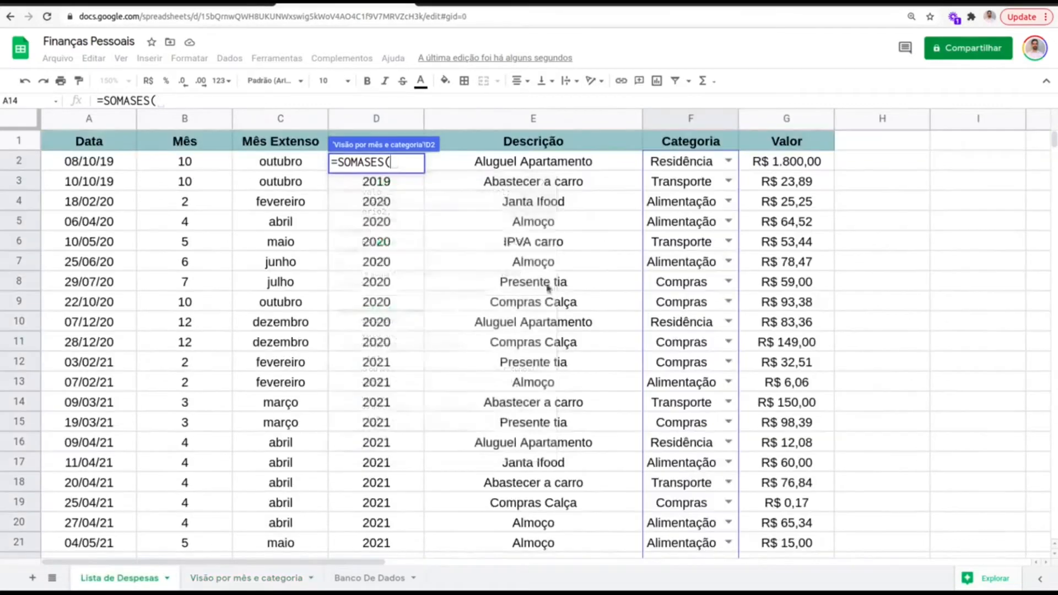
left_click(791, 119)
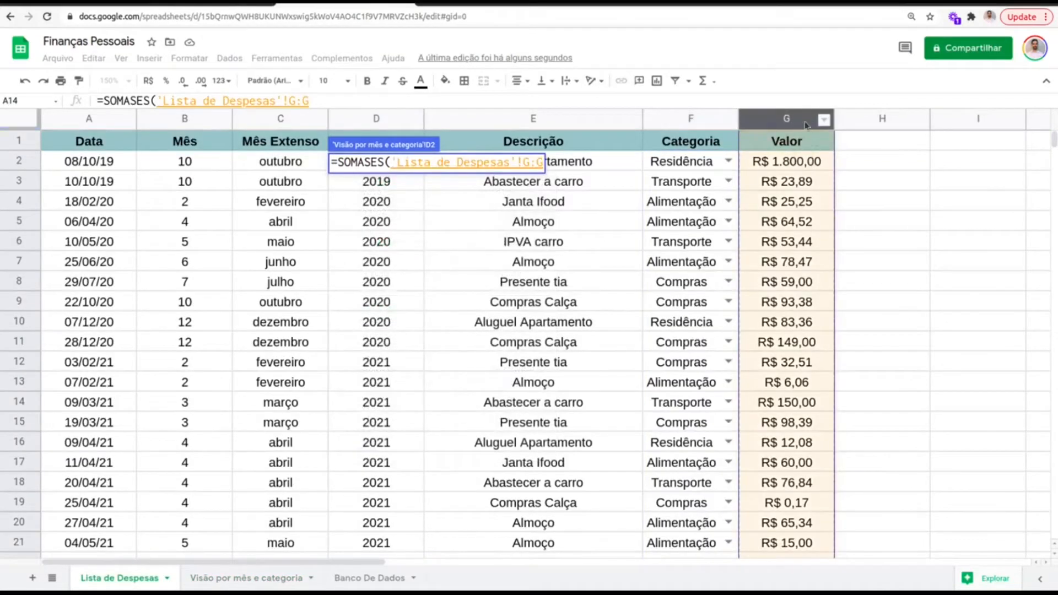
Add the Categoria column 'Lista de Despesas'!F:F as the first criteria range, with header cell D1 as its criterion
type(";")
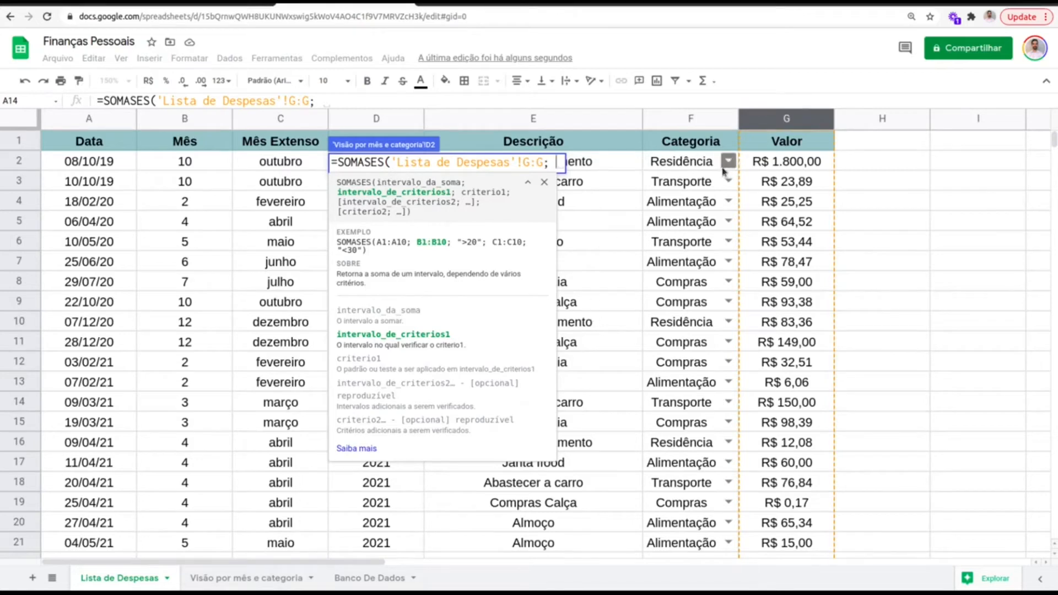
left_click(703, 120)
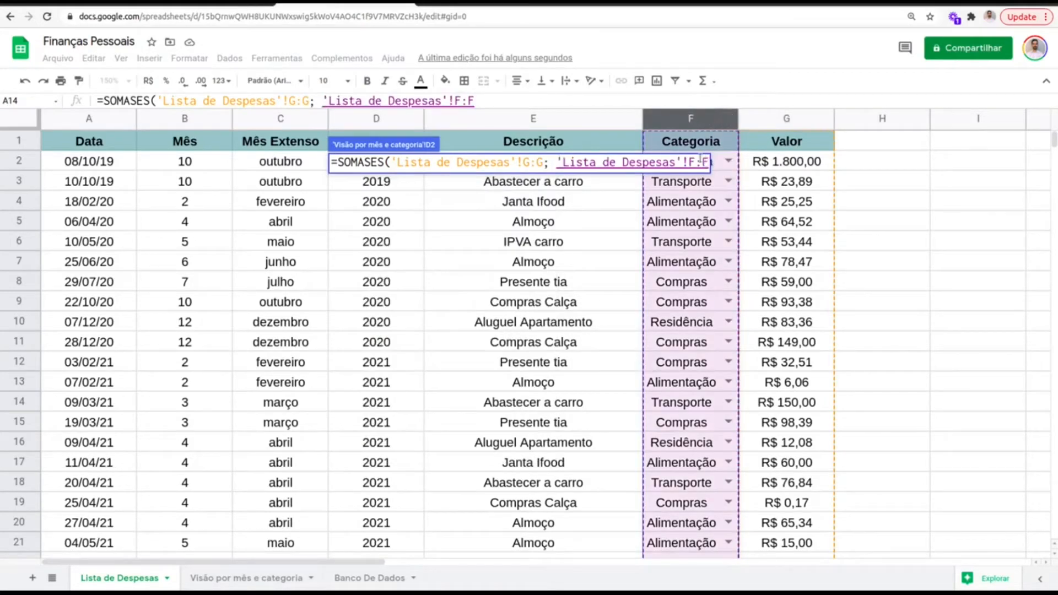
type(";")
left_click(246, 577)
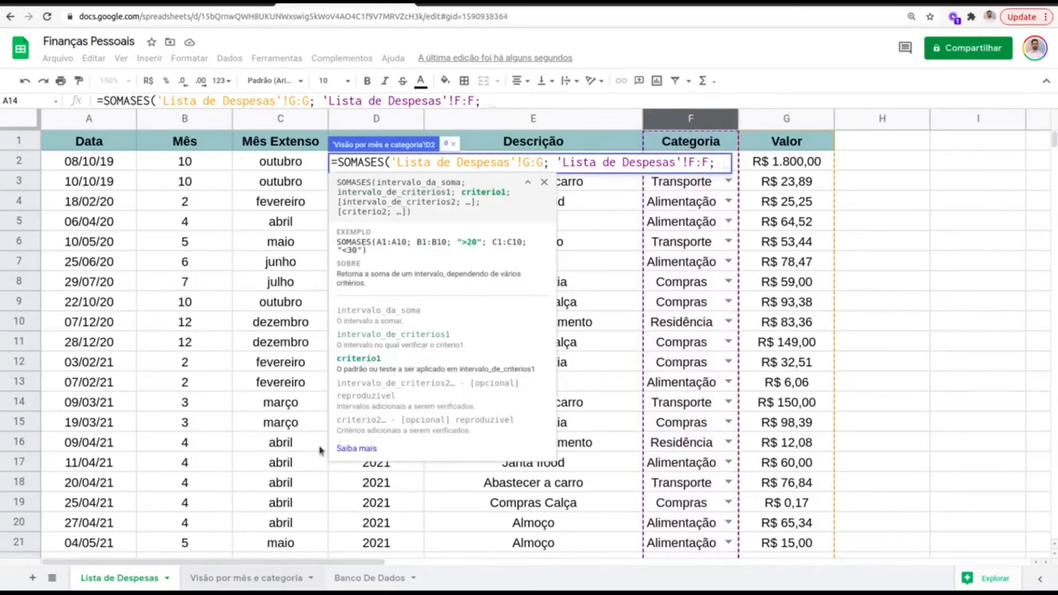
left_click(414, 138)
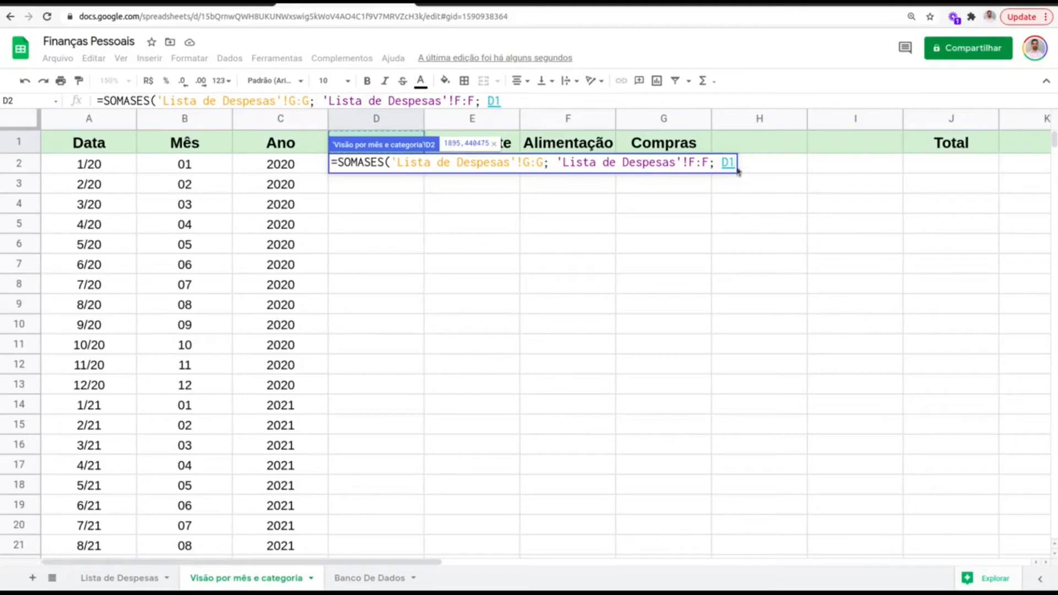
Add the Mês column 'Lista de Despesas'!B:B as the second criteria range, with month cell B2 as its criterion
type(";")
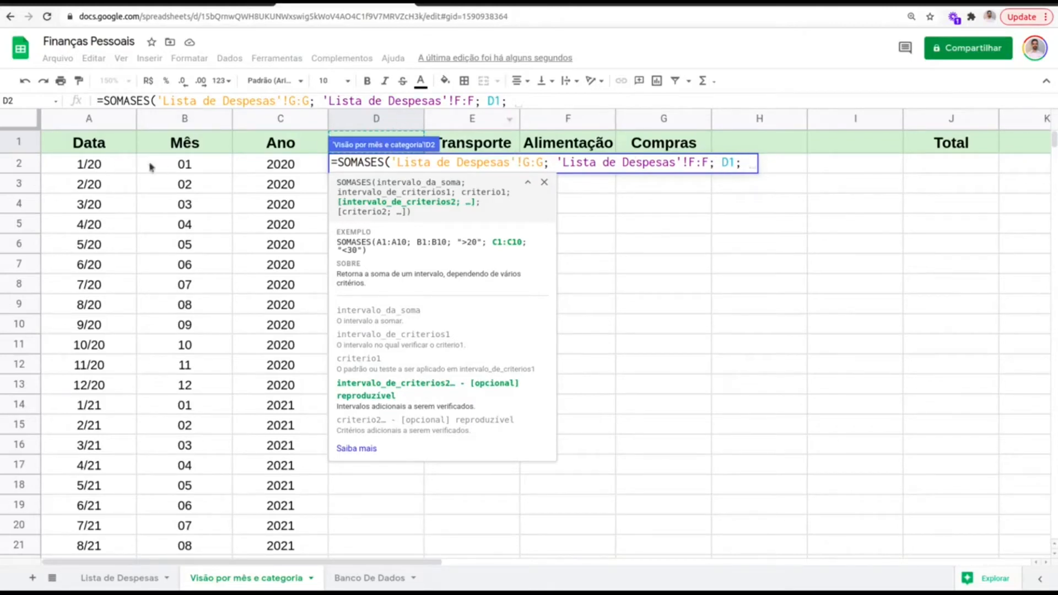
left_click(140, 584)
left_click(192, 120)
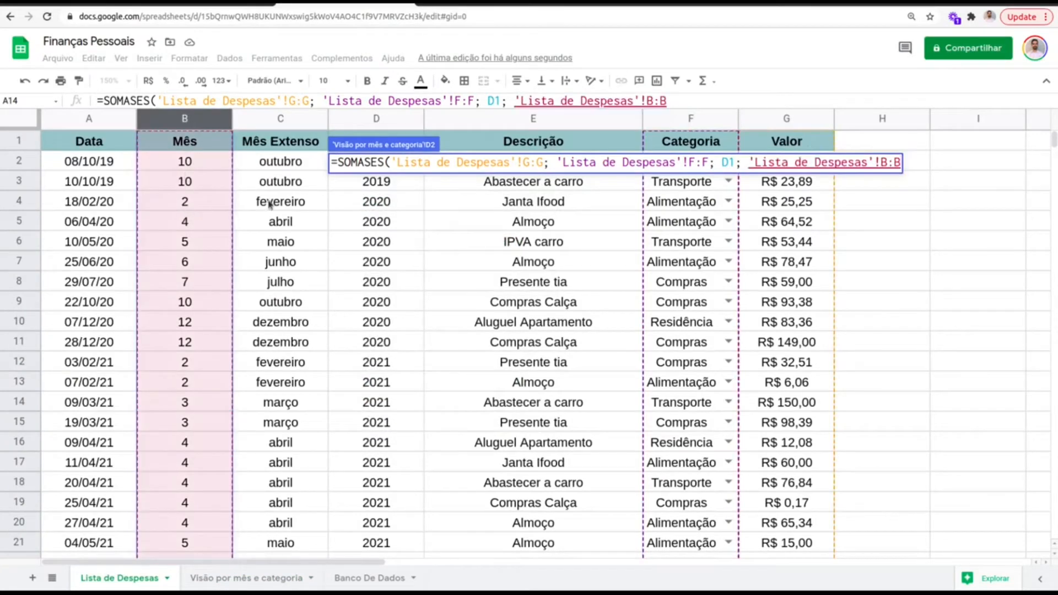
type(";")
left_click(220, 583)
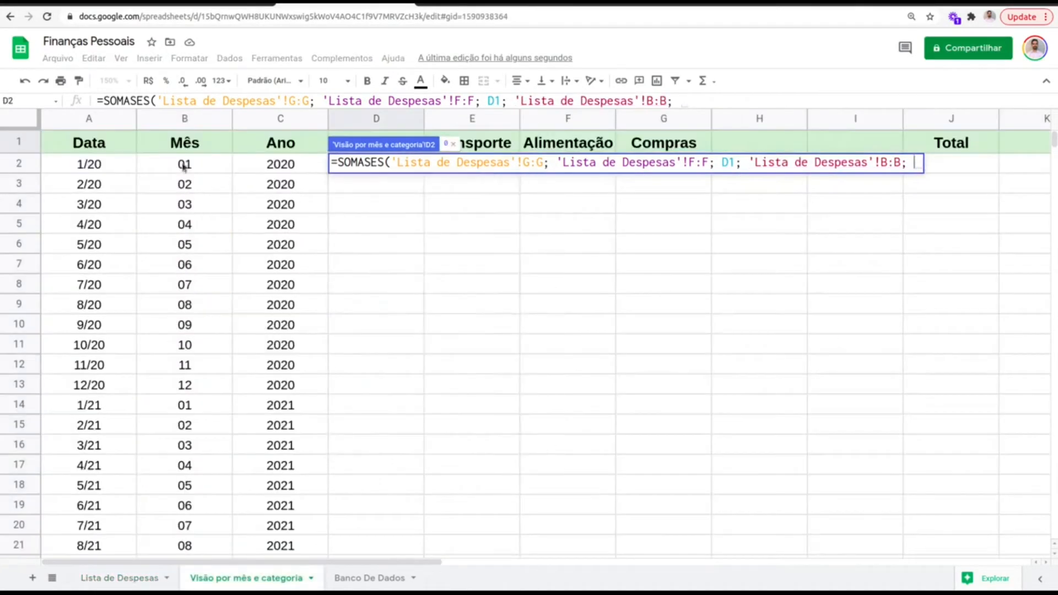
left_click(184, 167)
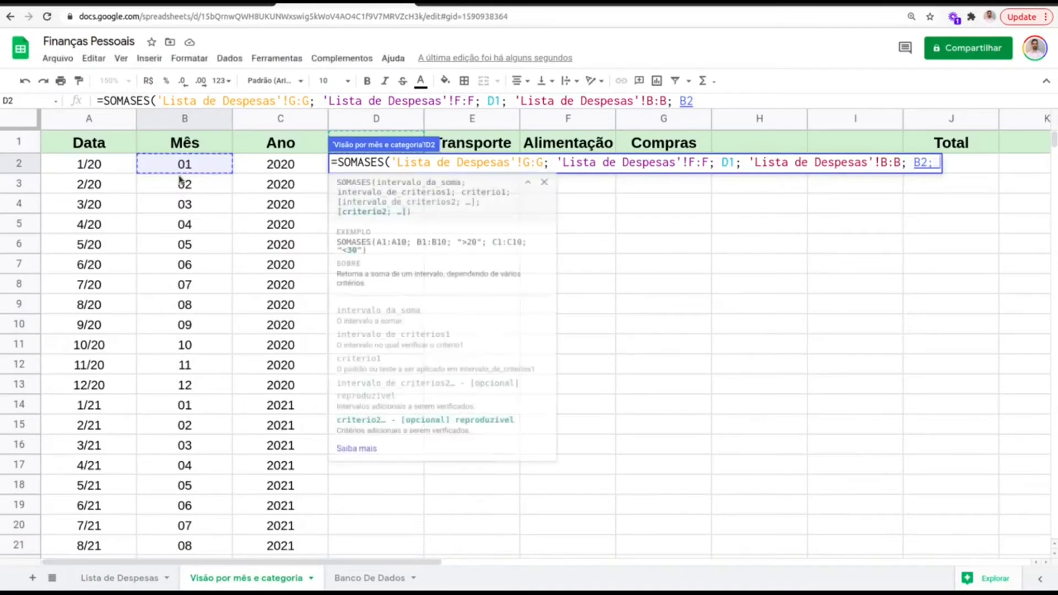
Add the Ano column 'Lista de Despesas'!D:D as the third criteria range with year cell C2 as criterion, and complete the formula
type(";")
left_click(119, 577)
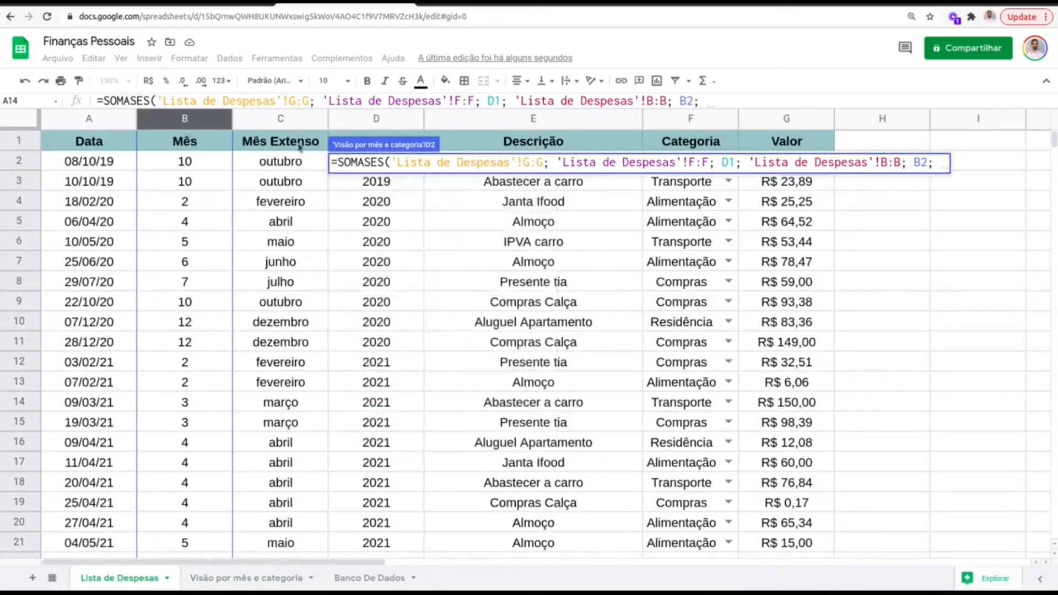
left_click(386, 120)
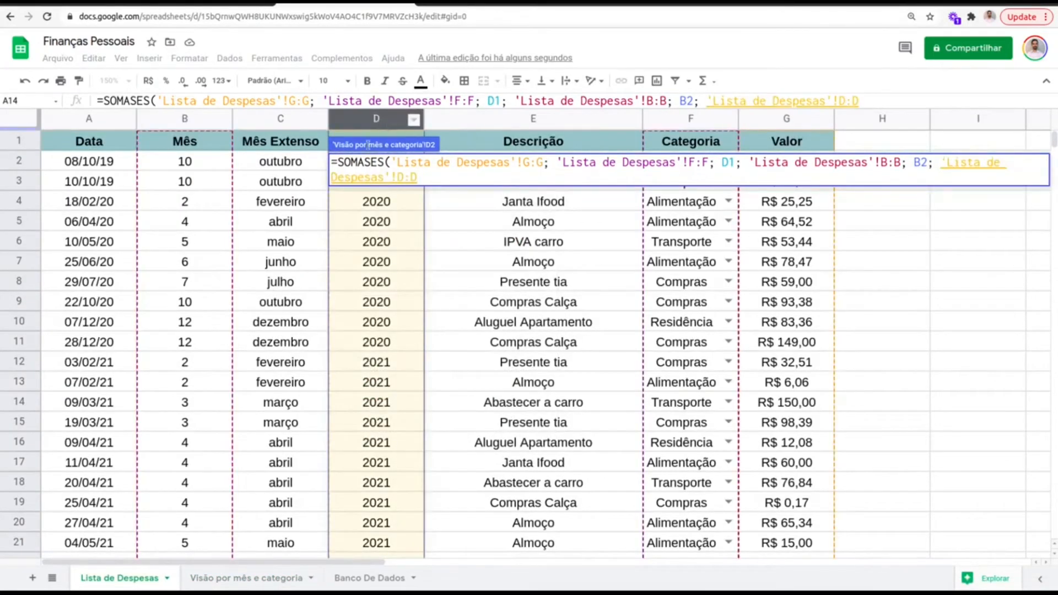
type(";")
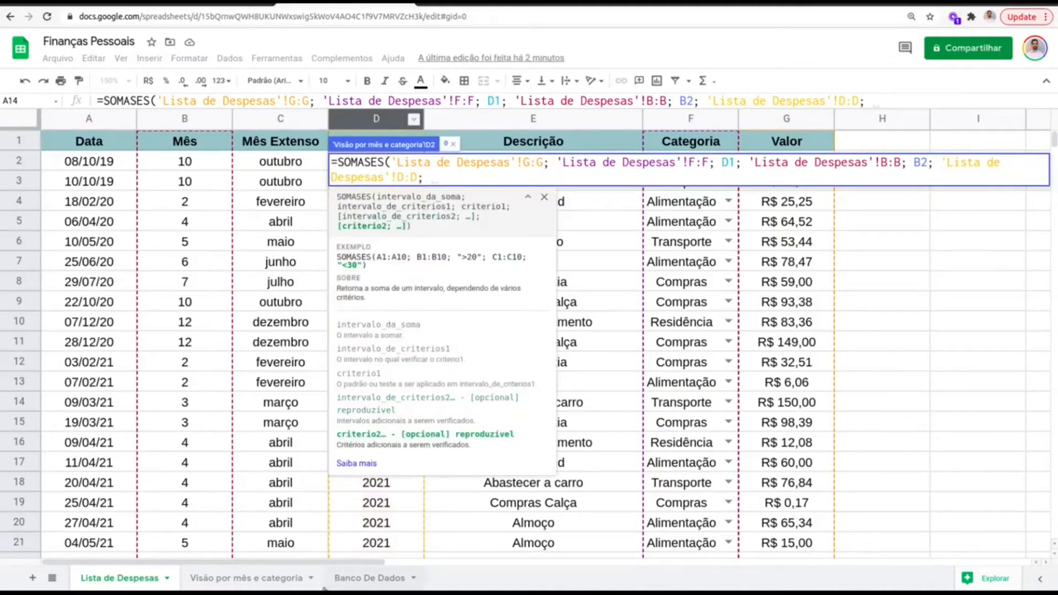
left_click(247, 577)
left_click(294, 164)
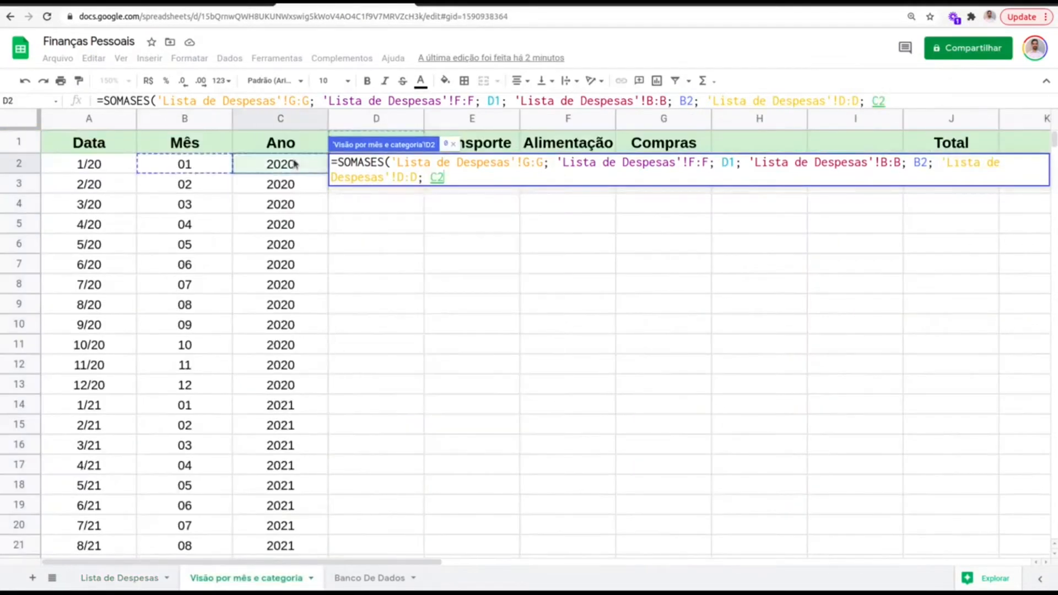
key("Return")
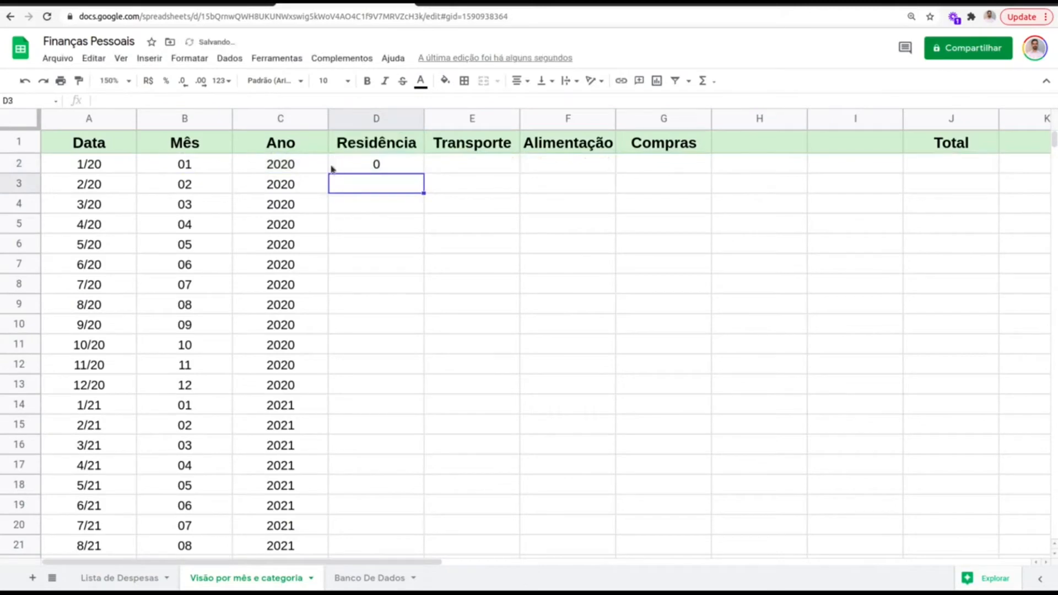
Review the completed SOMASES formula in D2 against the Lista de Despesas sheet
left_click(376, 171)
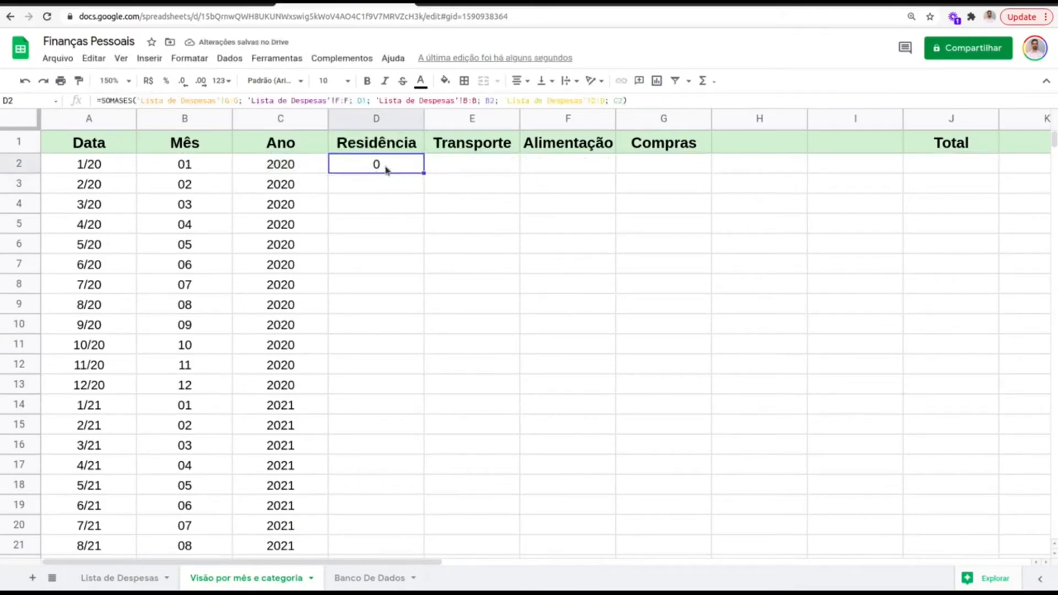
double_click(388, 170)
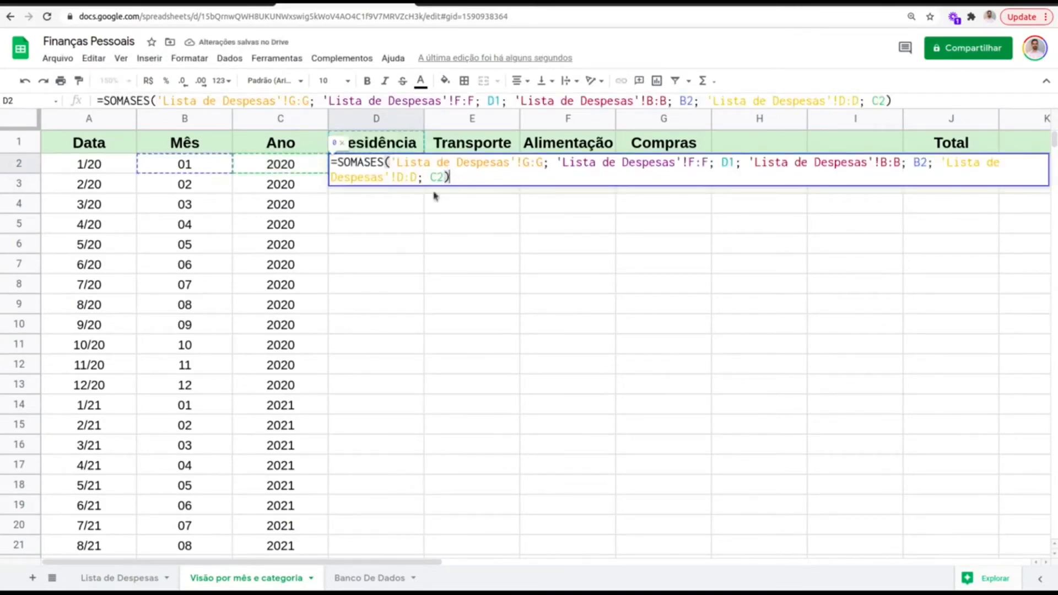
left_click(393, 207)
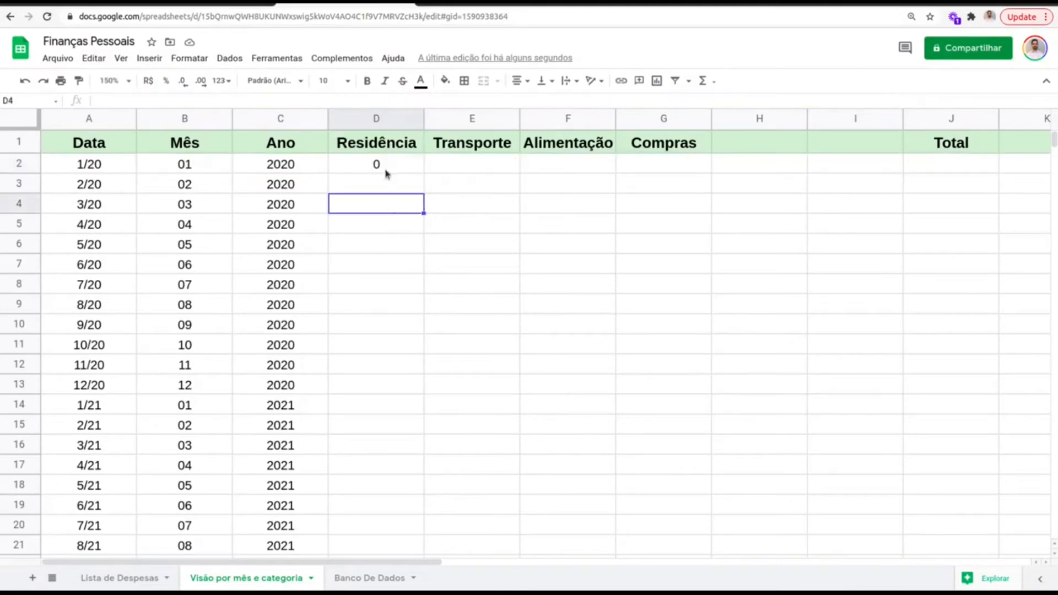
double_click(386, 170)
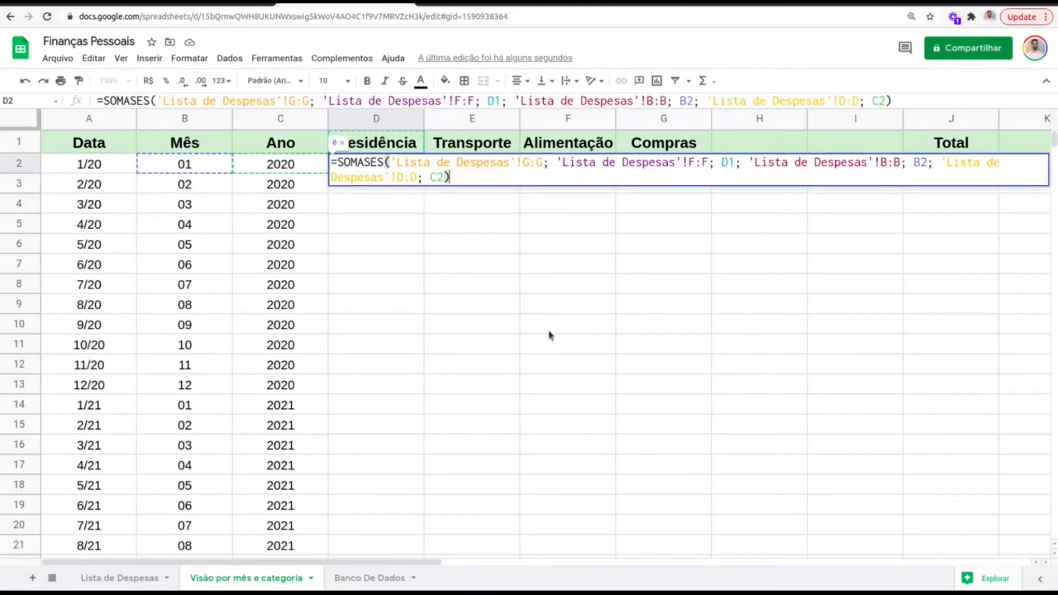
left_click(422, 243)
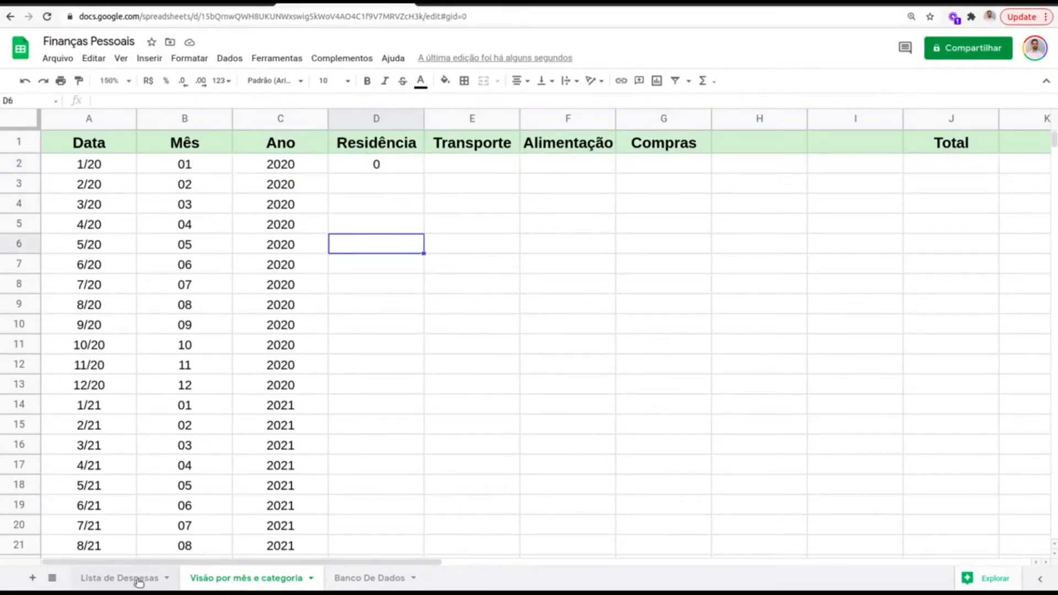
left_click(137, 579)
left_click(246, 578)
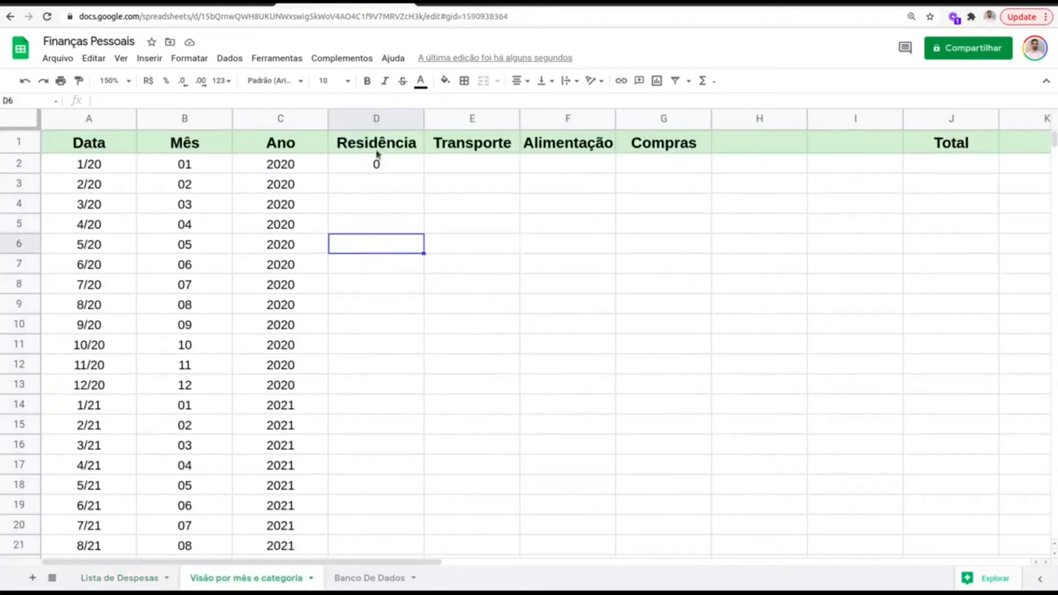
Examine the sum range reference 'Lista de Despesas'!G:G inside the D2 formula
double_click(394, 167)
left_click(524, 165)
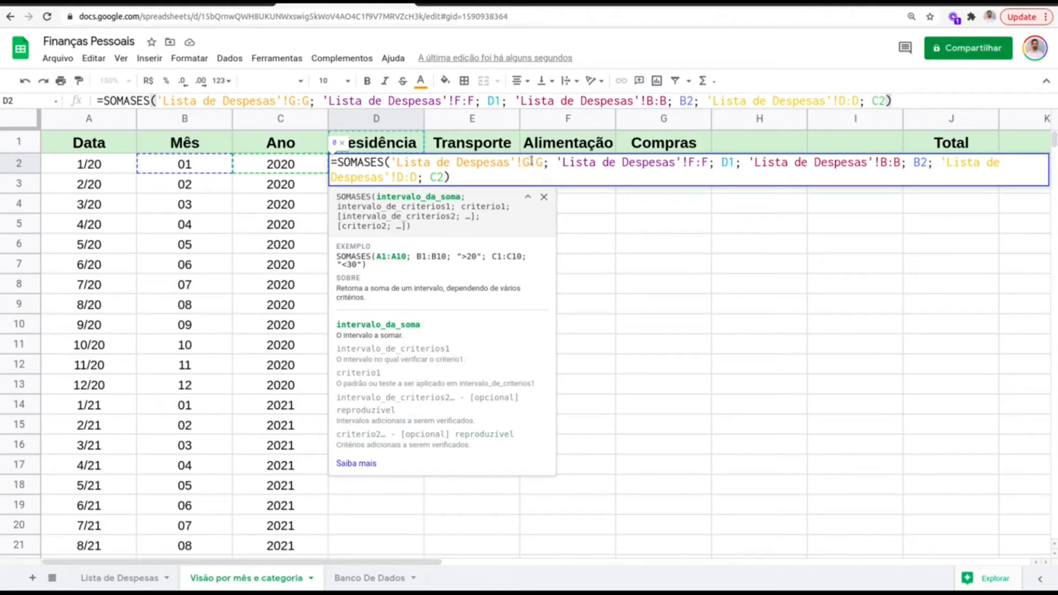
left_click_drag(542, 162, 516, 162)
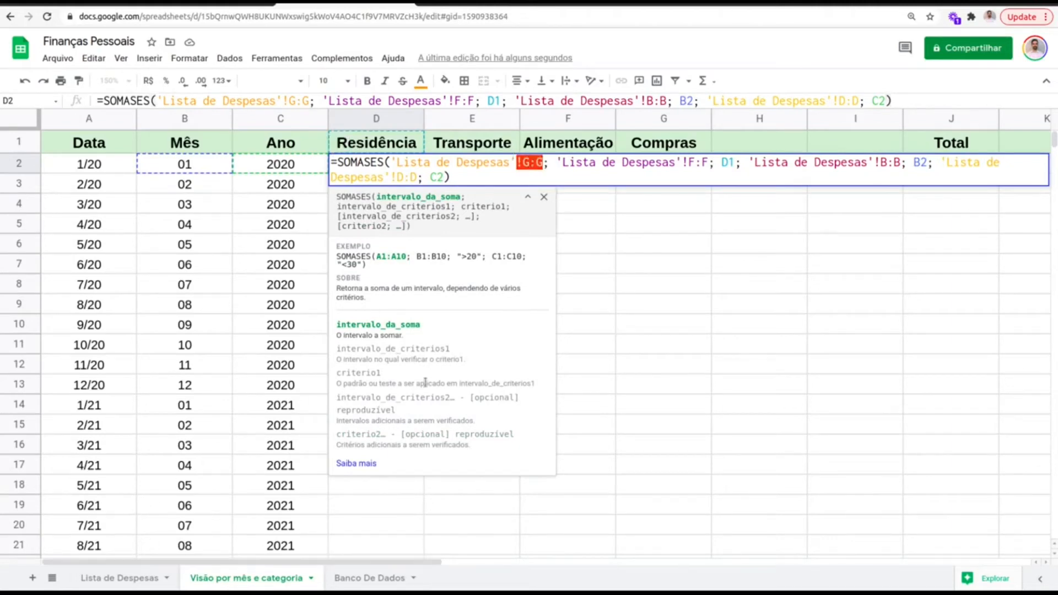
left_click(225, 330)
left_click(416, 167)
left_click_drag(423, 173, 390, 170)
double_click(390, 169)
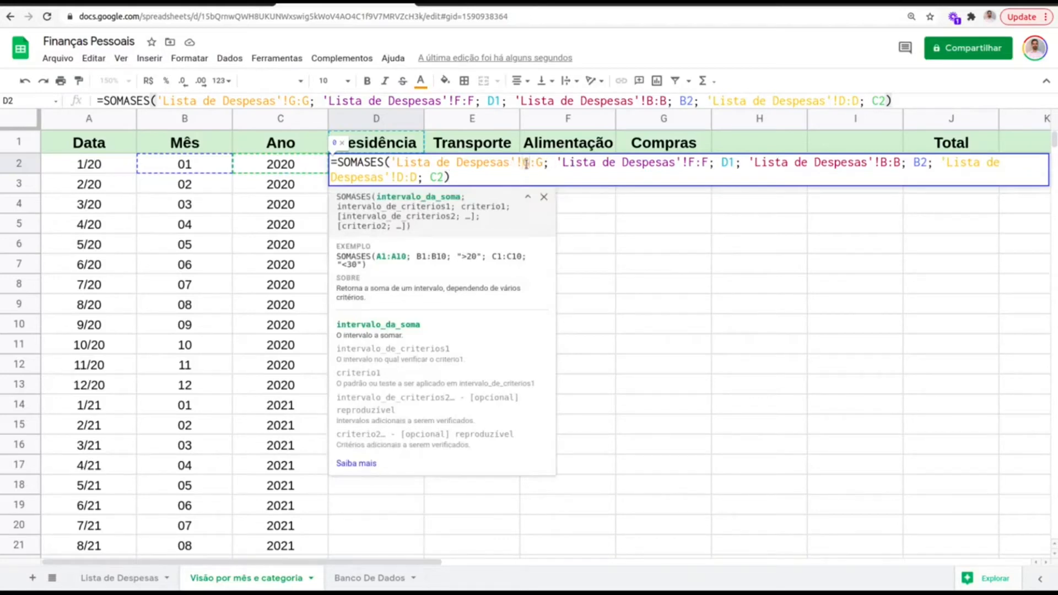
Check the Valor, Categoria and Descrição columns in Lista de Despesas, considering how the referenced columns would shift when the formula is copied
left_click(119, 578)
left_click(756, 123)
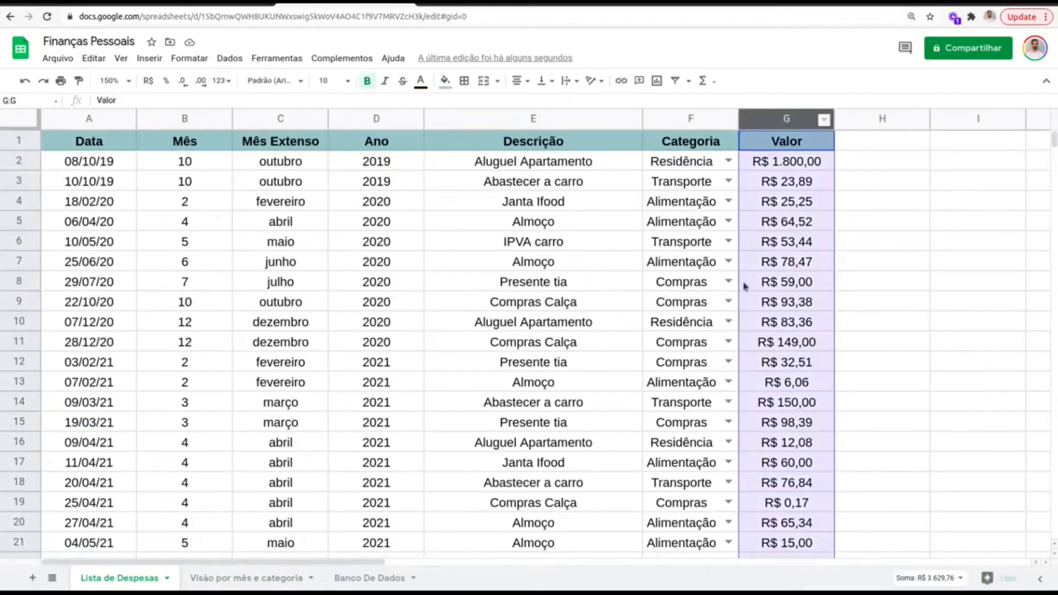
left_click(690, 119)
left_click(502, 122)
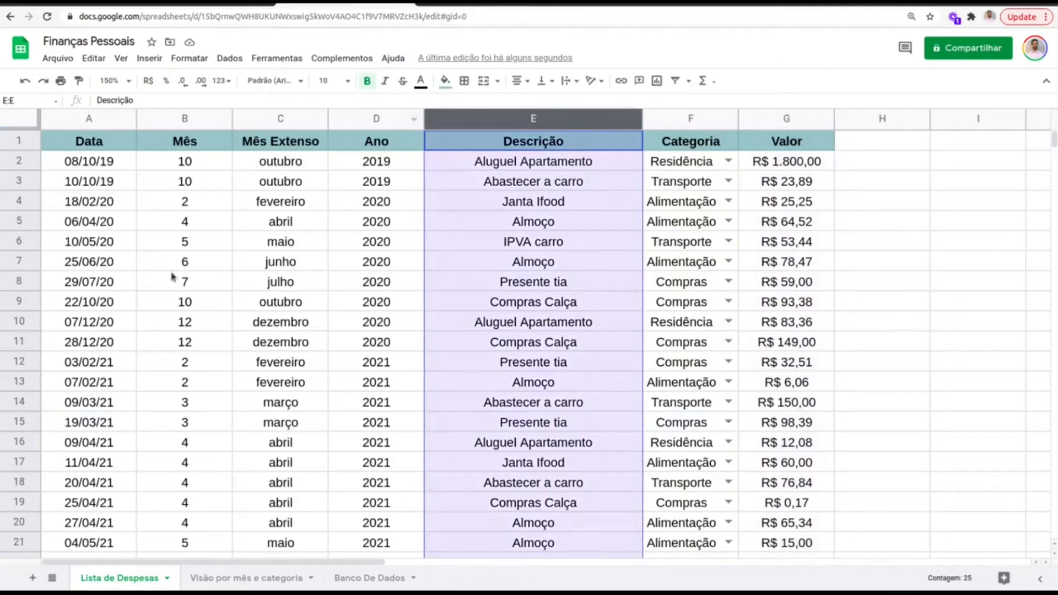
left_click(244, 583)
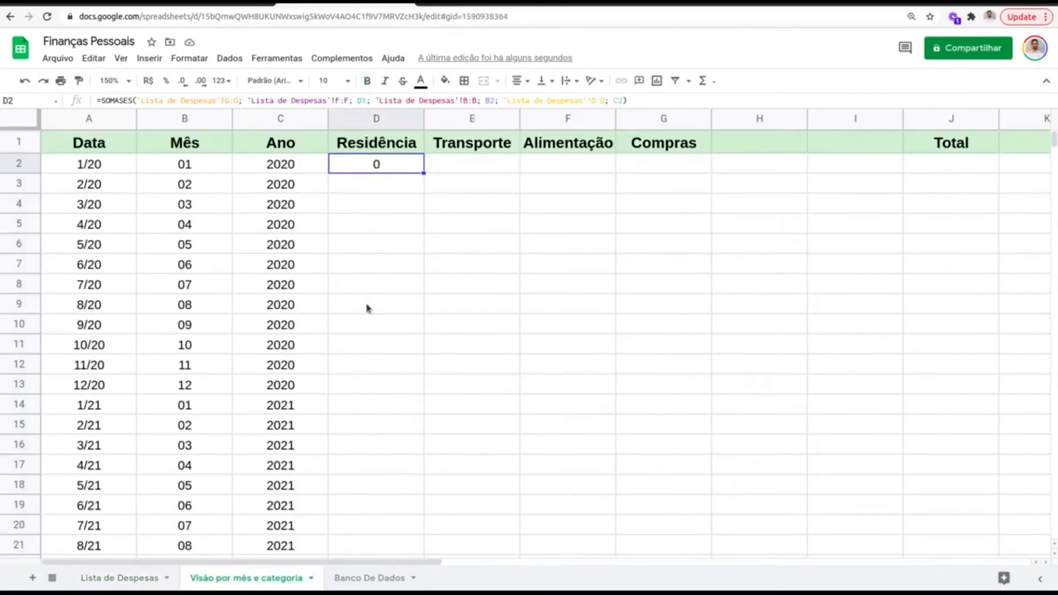
Make the D2 formula's four Lista de Despesas ranges absolute: $G:$G, $F:$F, $B:$B and $D:$D
double_click(369, 169)
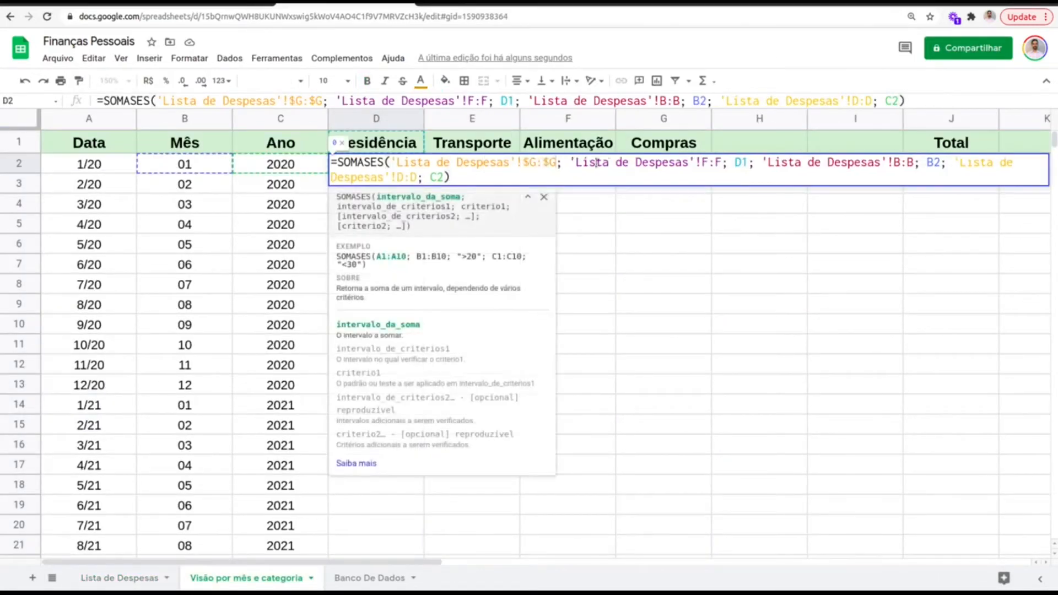
left_click(711, 163)
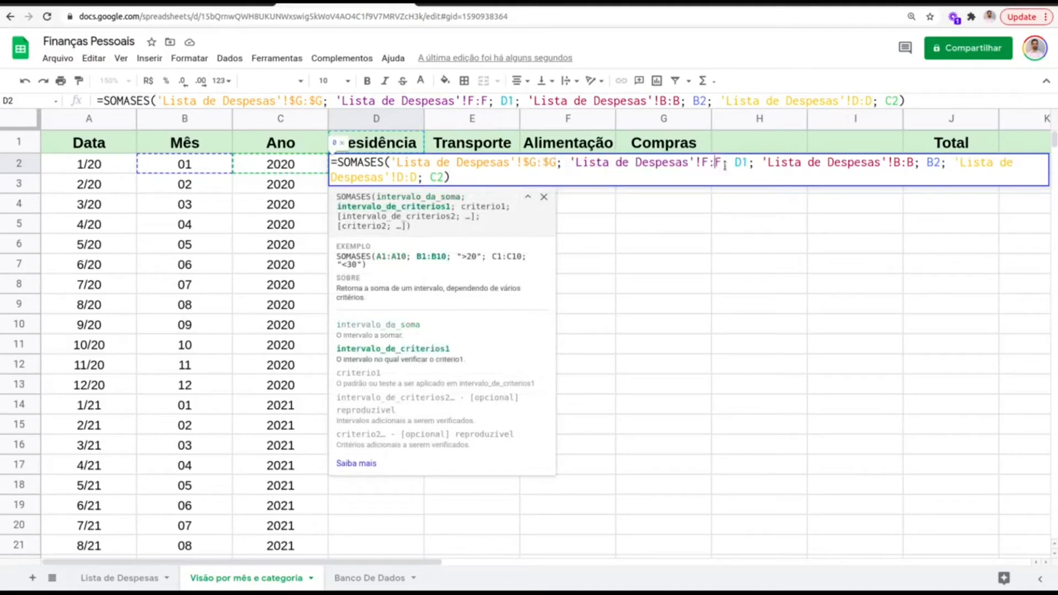
key("F4")
left_click(918, 164)
key("F4")
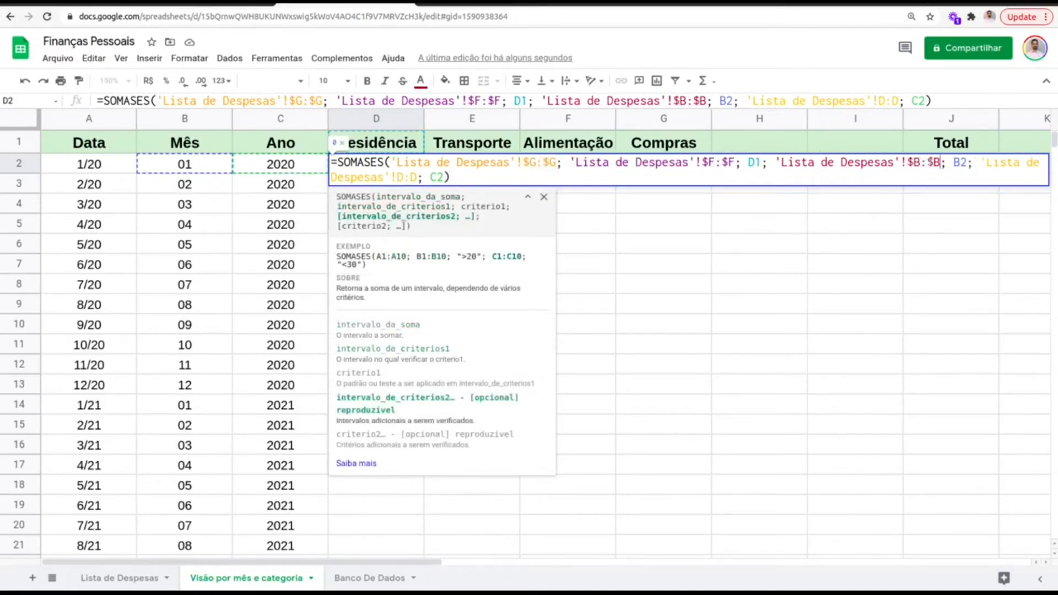
left_click(408, 175)
key("F4")
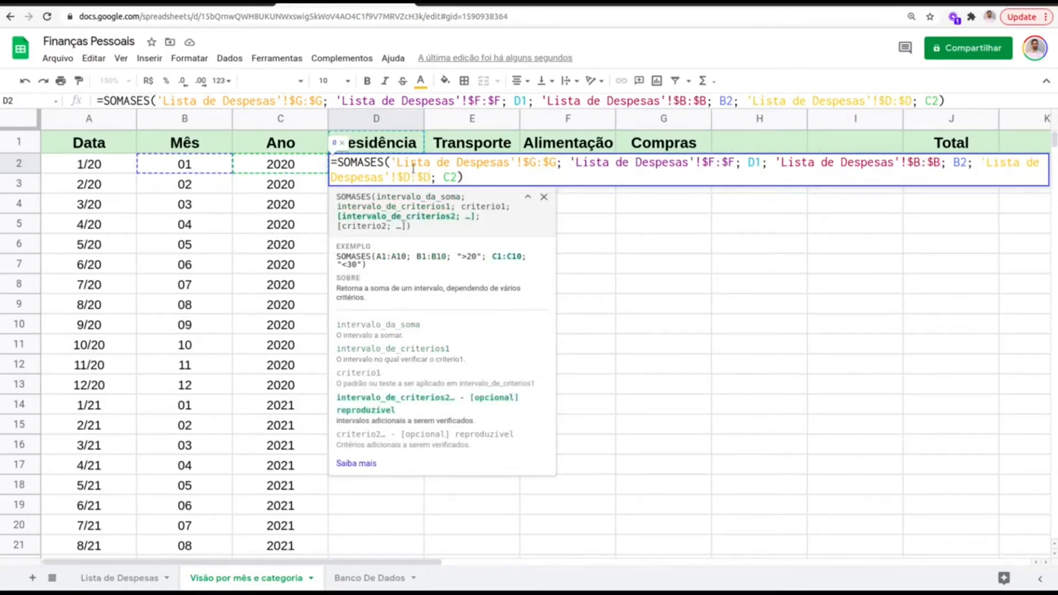
left_click(751, 163)
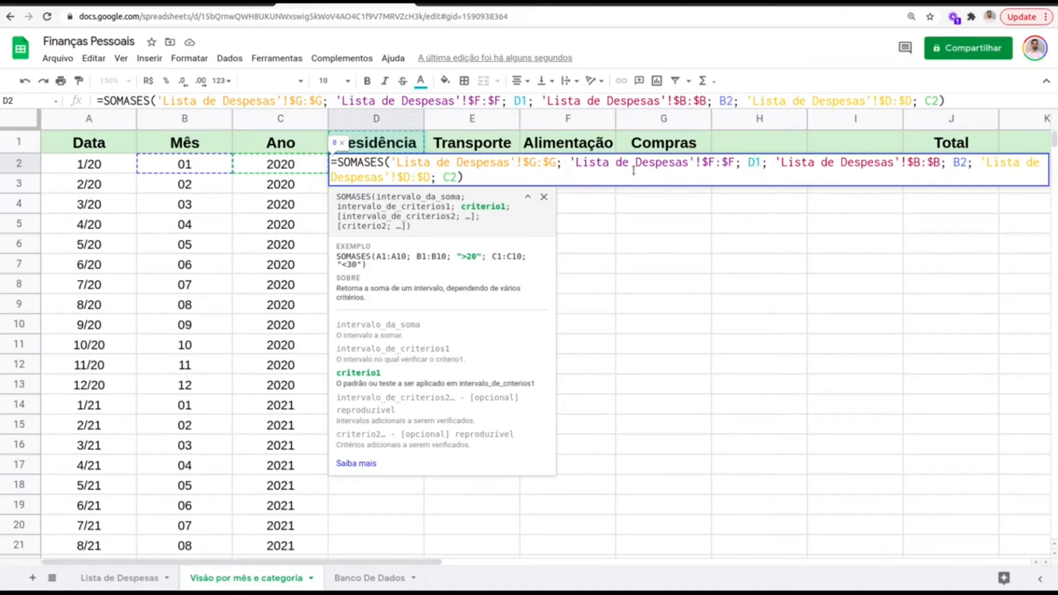
left_click(130, 576)
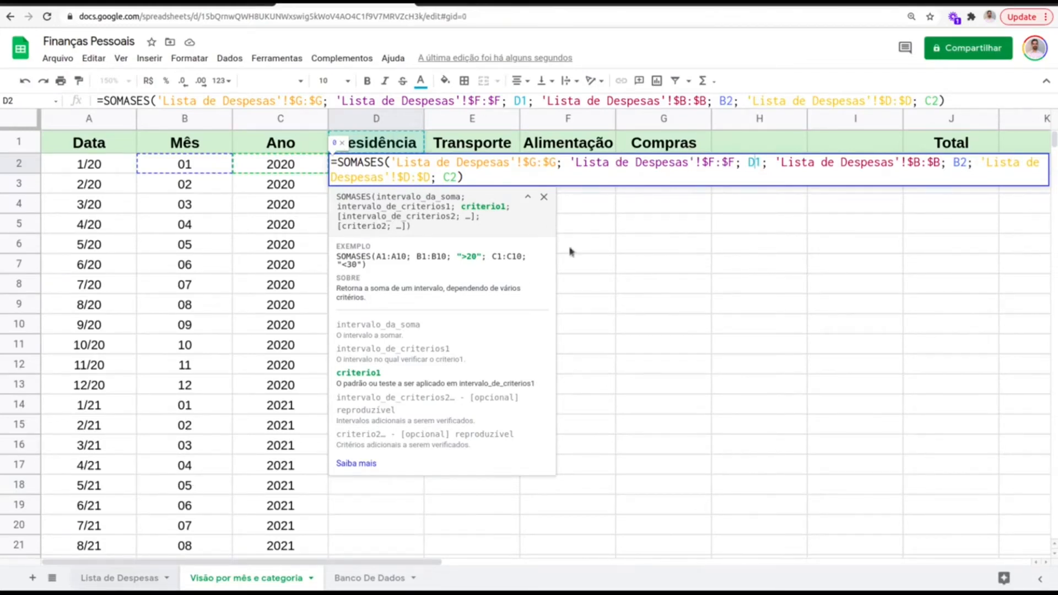
key("Return")
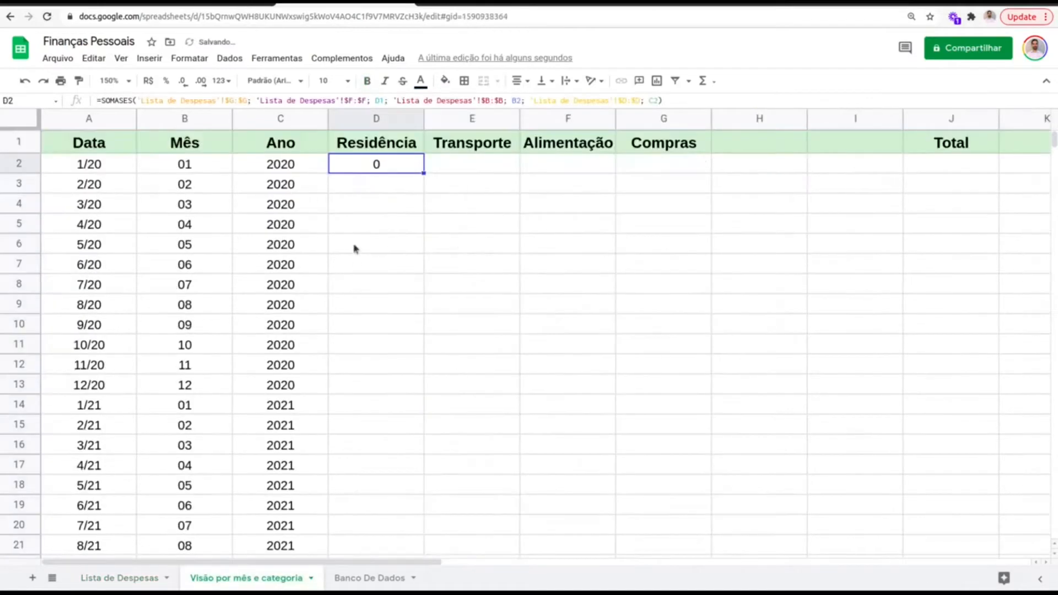
Examine the D1 criterion in the D2 formula and the category headers in D1:G1 it has to follow
double_click(383, 162)
left_click(757, 164)
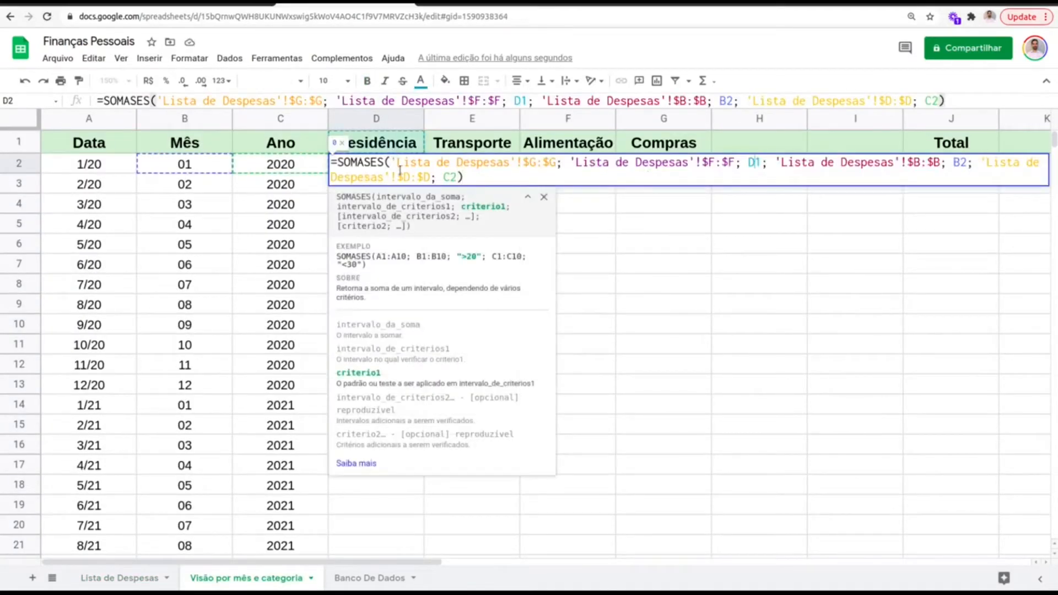
left_click(548, 226)
left_click(394, 165)
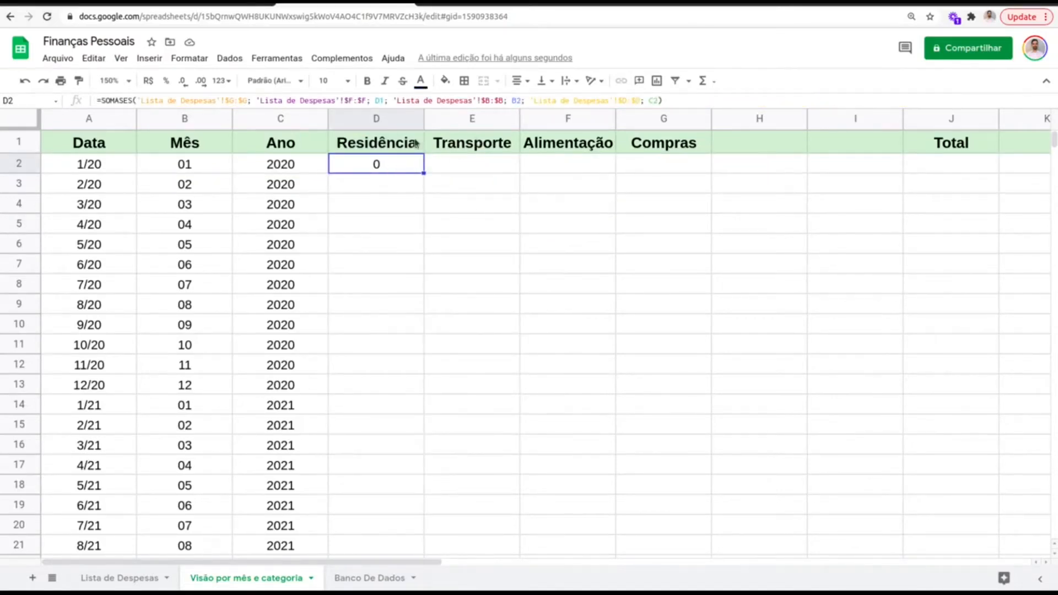
left_click(19, 141)
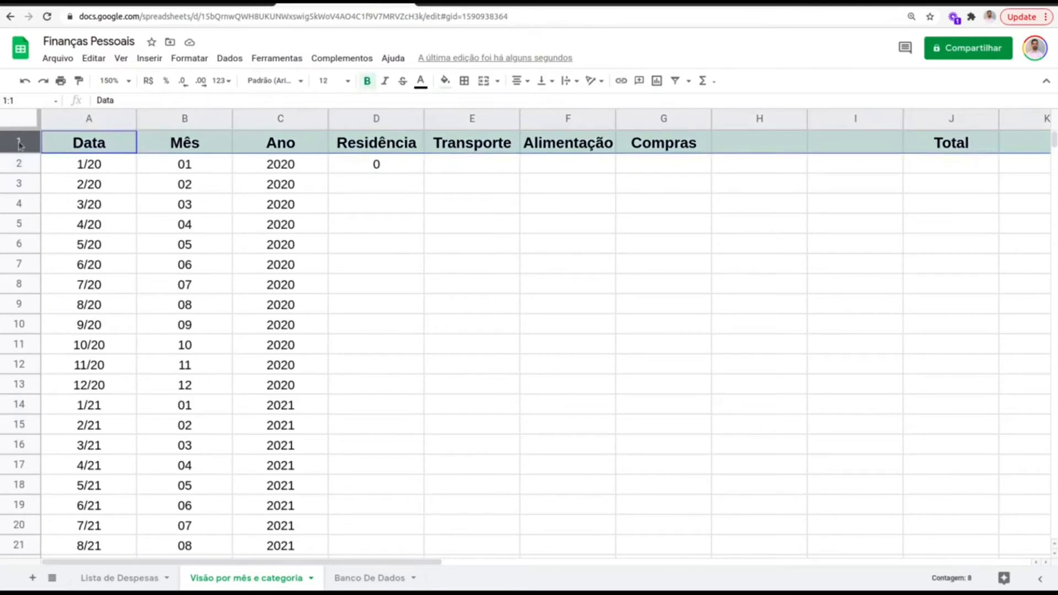
left_click_drag(392, 144, 663, 145)
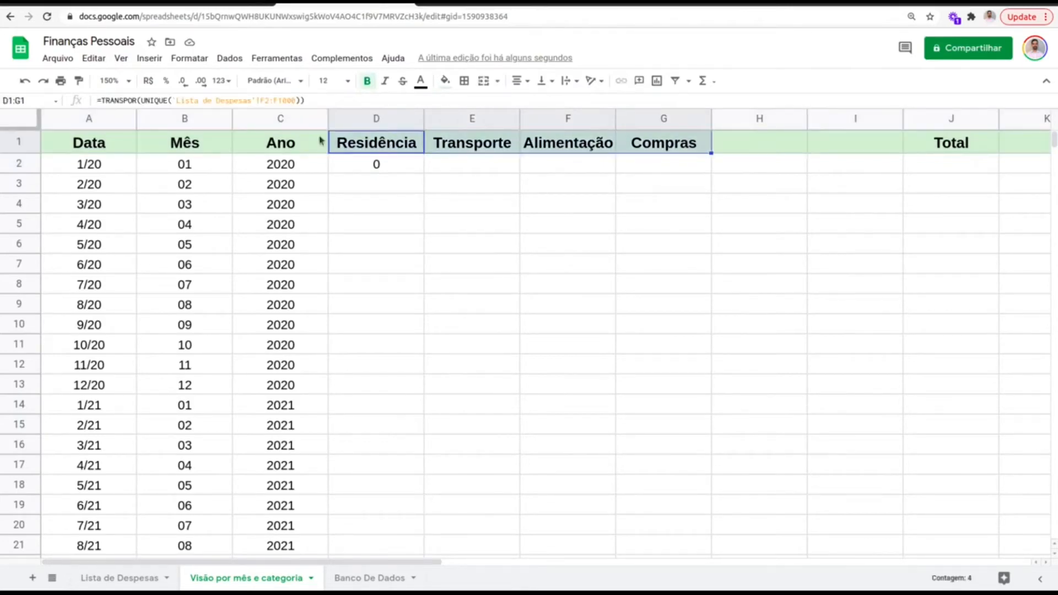
Lock the row of the category criterion in the D2 formula by changing it to D$1
double_click(372, 168)
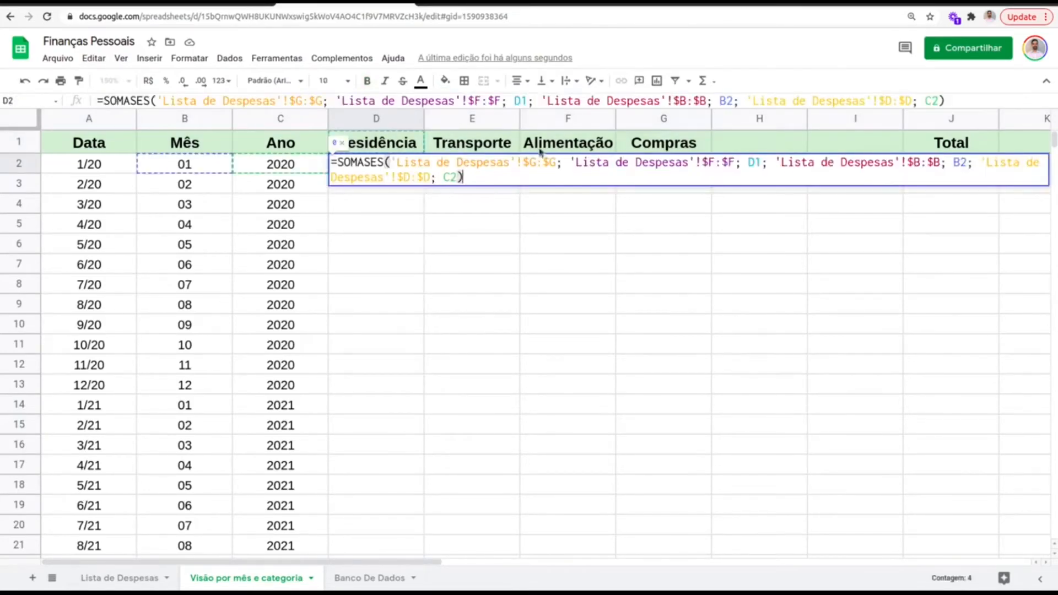
left_click(753, 162)
type("$")
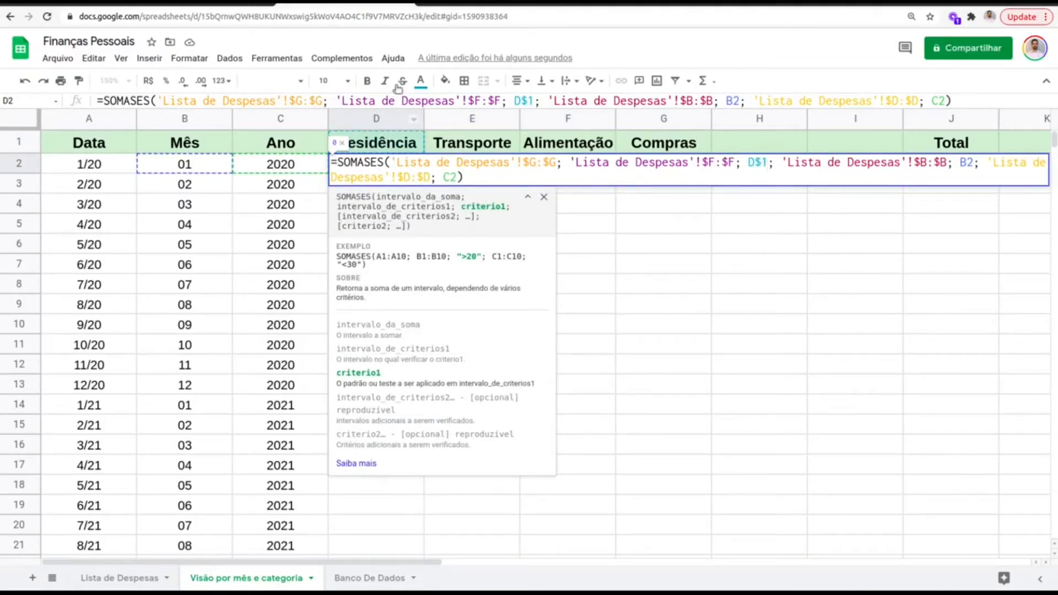
left_click_drag(308, 217, 307, 211)
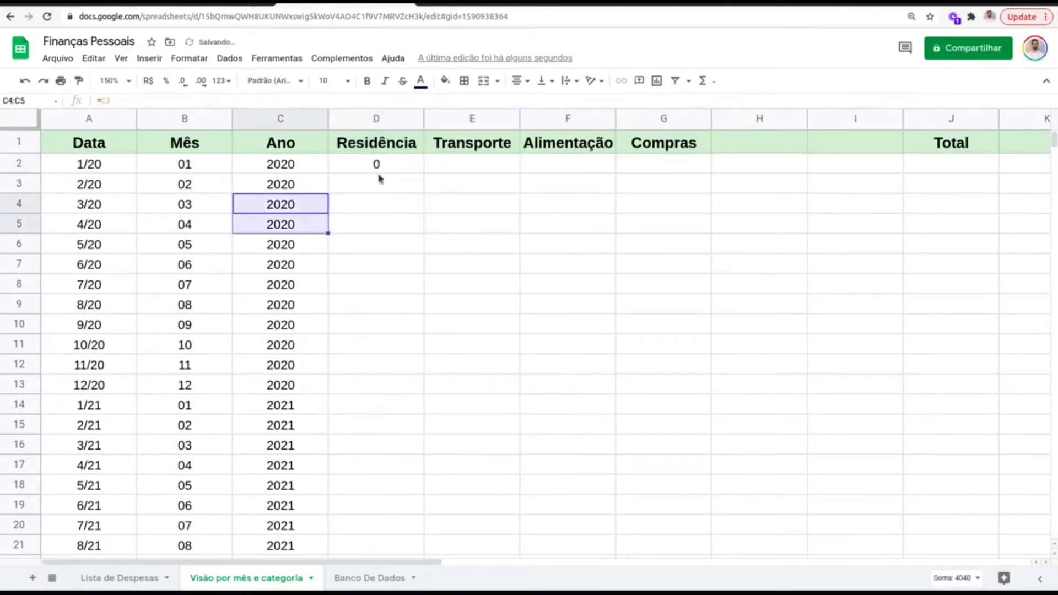
Lock the column of the month criterion in the D2 formula as $B2 and begin editing the year criterion C2
left_click(385, 145)
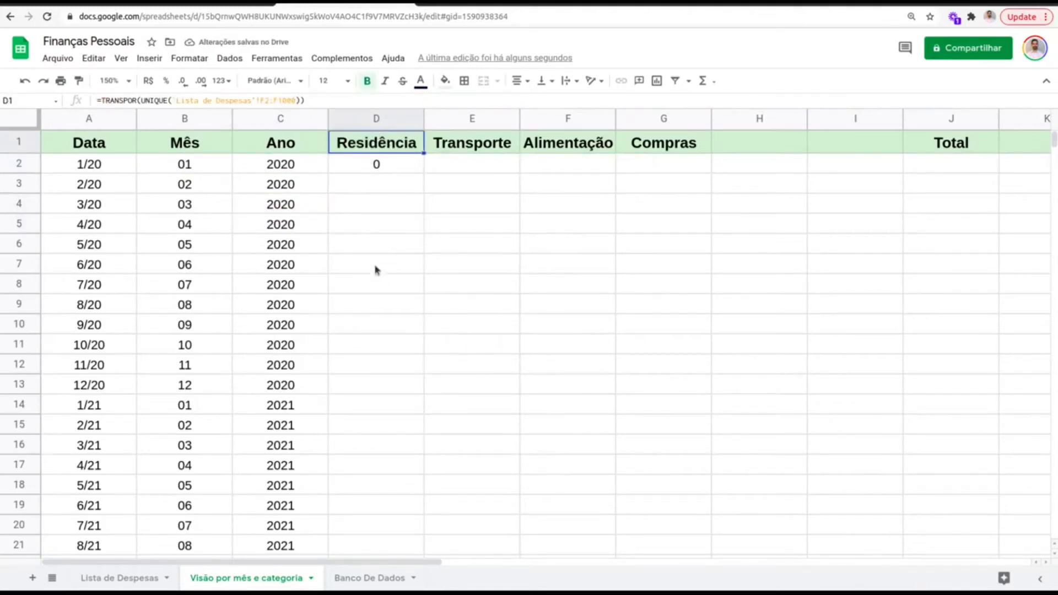
double_click(380, 171)
left_click(760, 168)
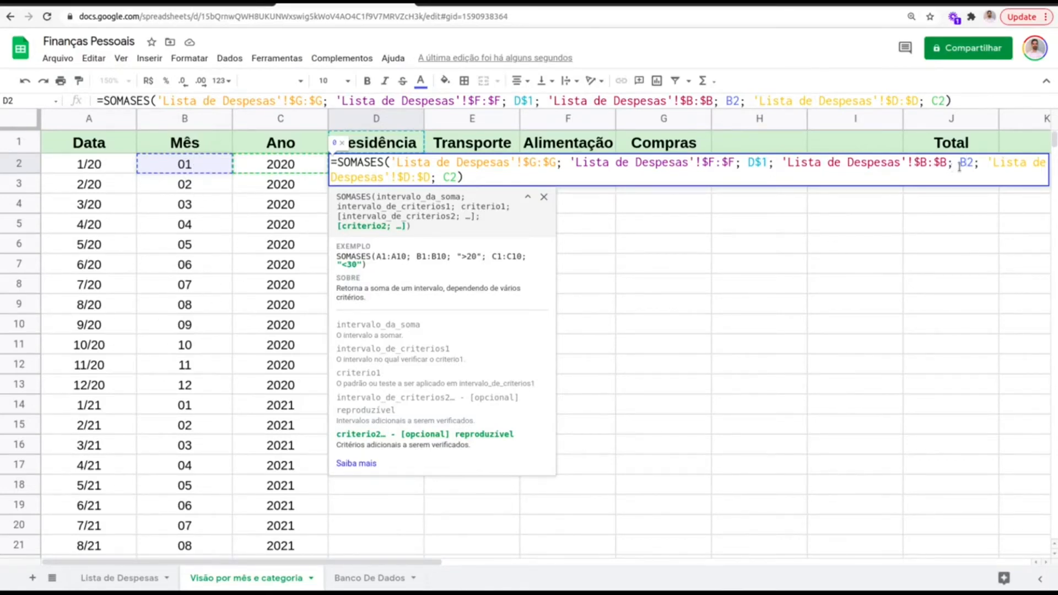
type("$")
left_click(462, 176)
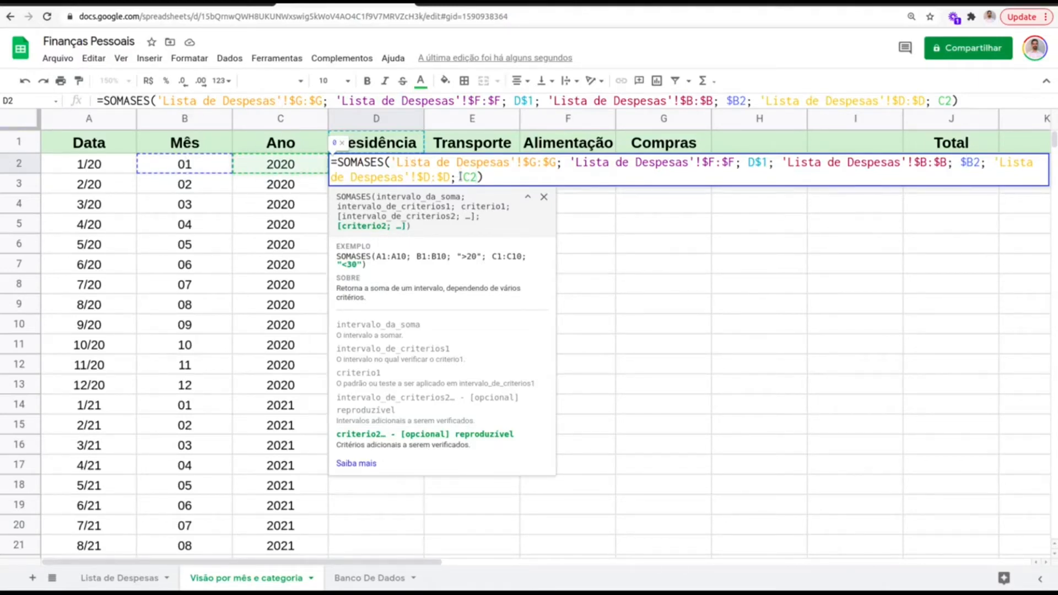
Lock the year reference as $C2 in D2's SOMASES formula and copy the formula across D2:G25
type("$")
key("Return")
left_click(392, 166)
left_click_drag(424, 173, 706, 172)
scroll(672, 428, "down", 2)
scroll(675, 520, "down", 2)
left_click_drag(675, 520, 682, 493)
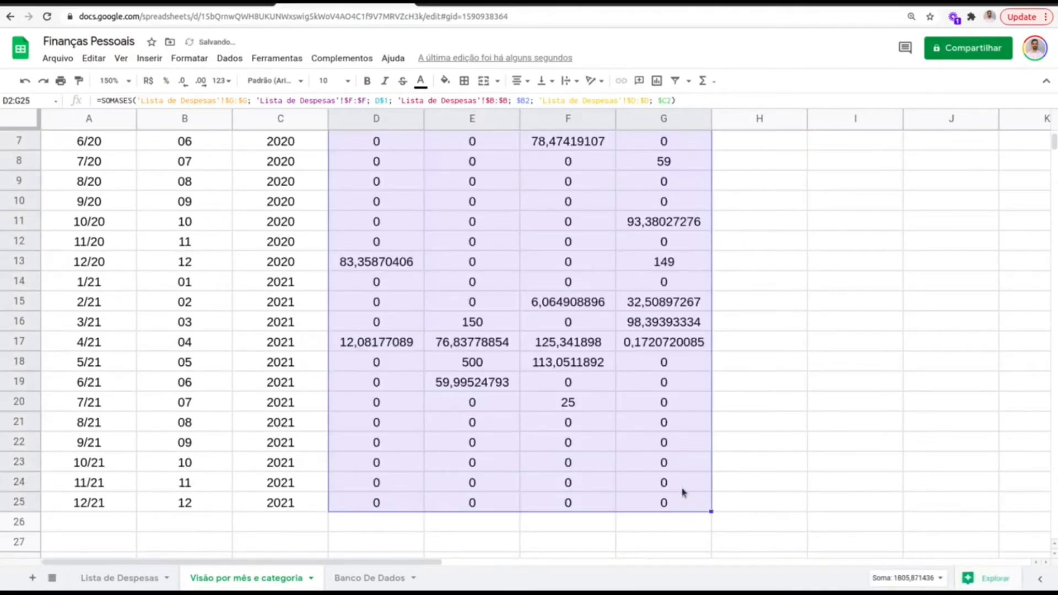
Review the monthly category sums in D2:G25 and compare them with the entries in the Lista de Despesas sheet
key("ctrl+minus")
key("ctrl+minus")
scroll(661, 416, "up", 2)
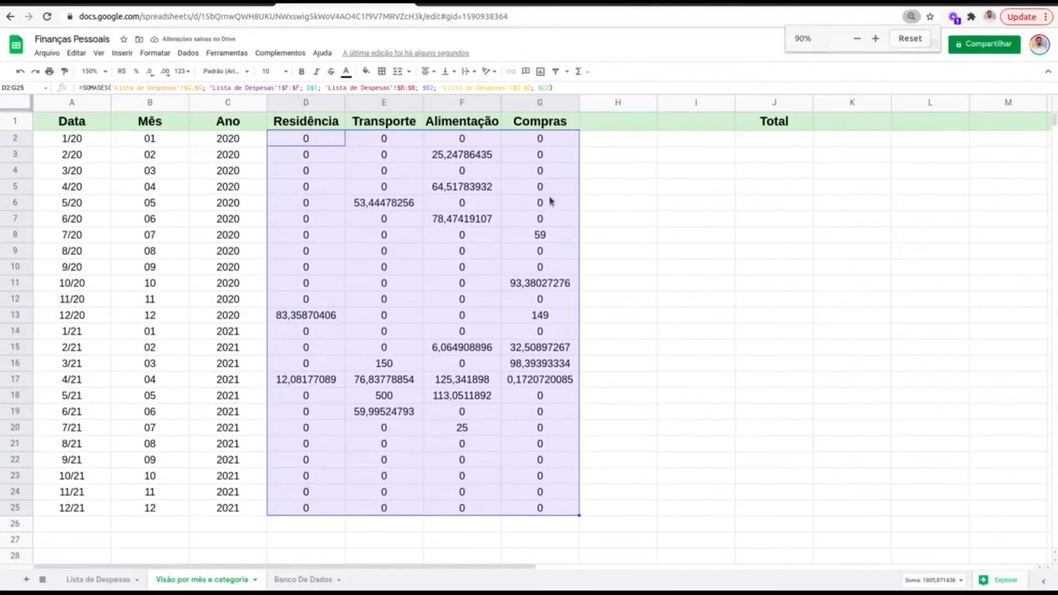
left_click(432, 155)
left_click_drag(304, 138, 567, 523)
left_click(398, 283)
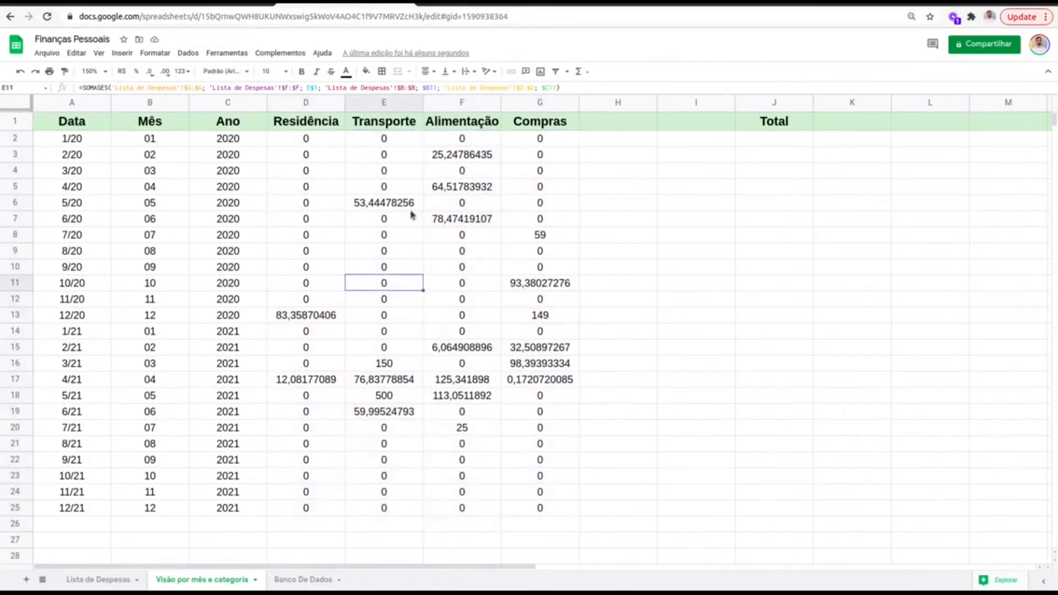
left_click(124, 587)
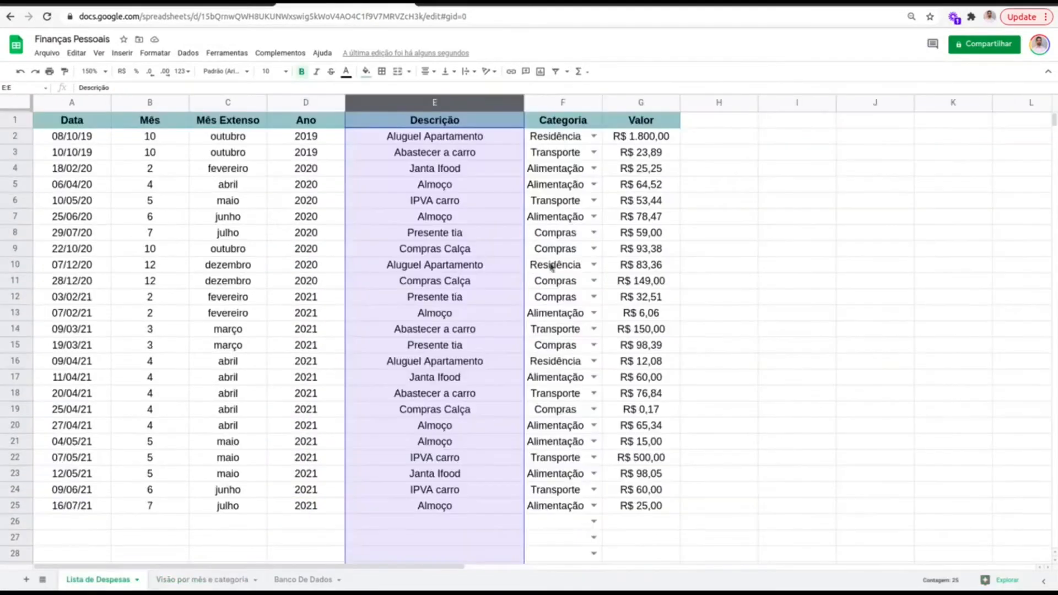
left_click(222, 583)
Reduce the numbers in D1:G26 to one decimal place
left_click_drag(285, 122, 555, 523)
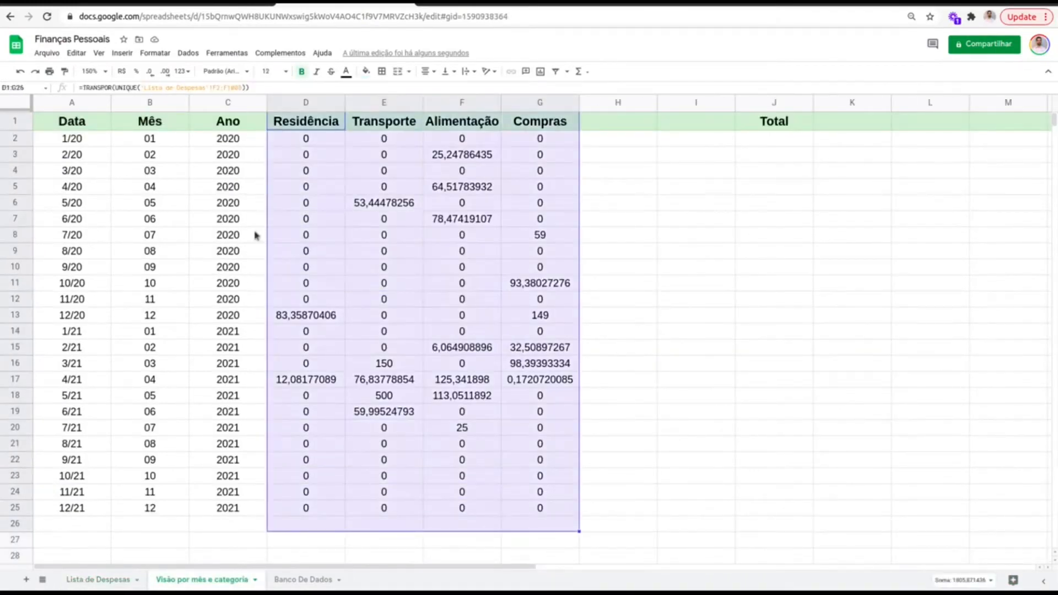
left_click(150, 72)
left_click(167, 73)
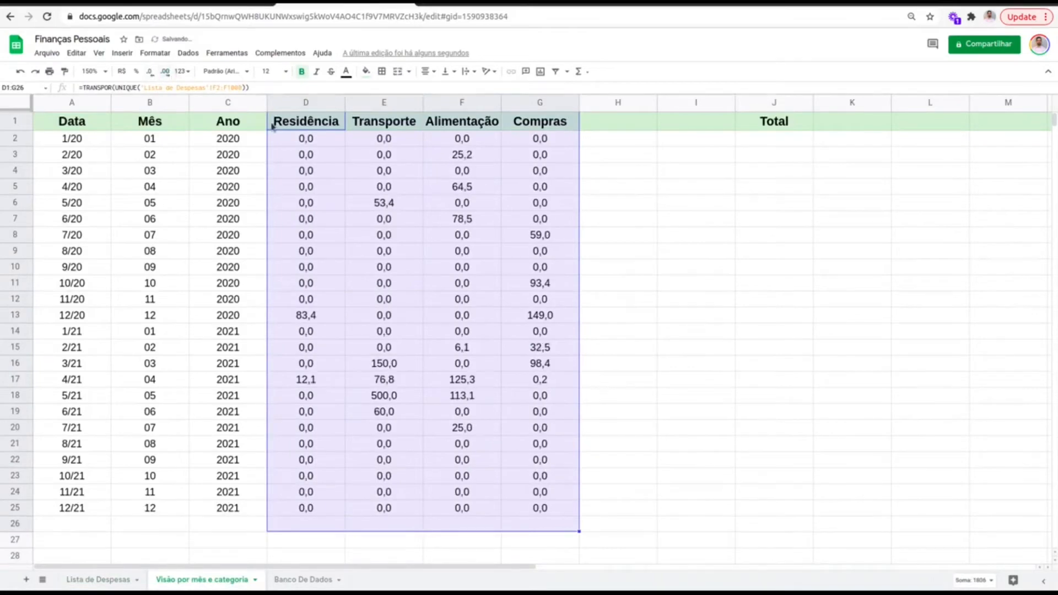
Format the category amounts in D2:G25 as R$ currency
left_click(543, 238)
left_click_drag(306, 138, 306, 155)
left_click_drag(418, 205, 559, 514)
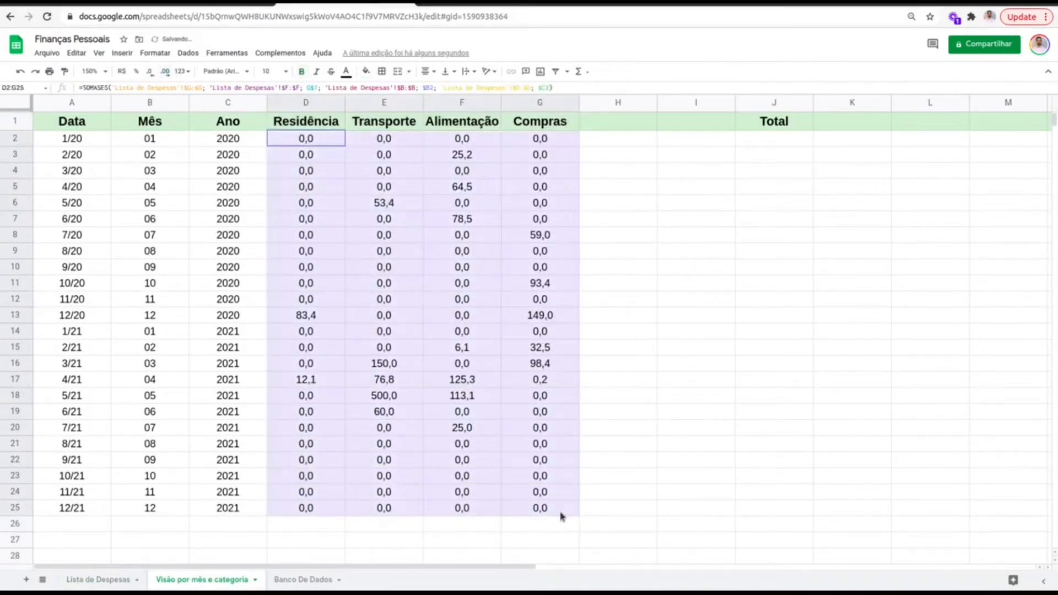
left_click(121, 73)
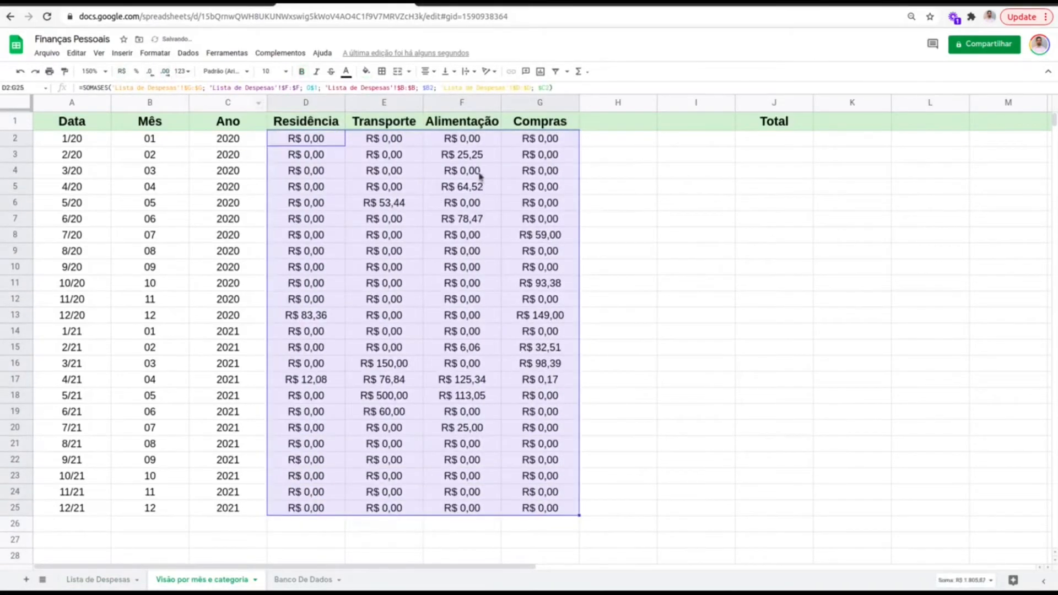
left_click(466, 174)
left_click(312, 191)
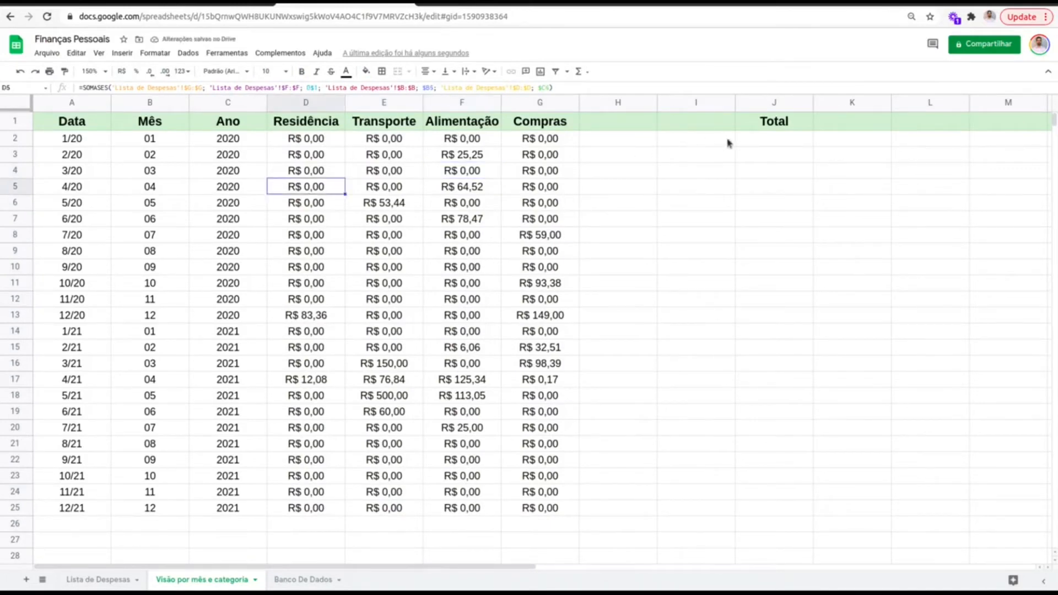
mouse_move(62, 141)
left_mouse_down()
mouse_move(402, 302)
mouse_move(570, 525)
left_mouse_up()
left_click(389, 237)
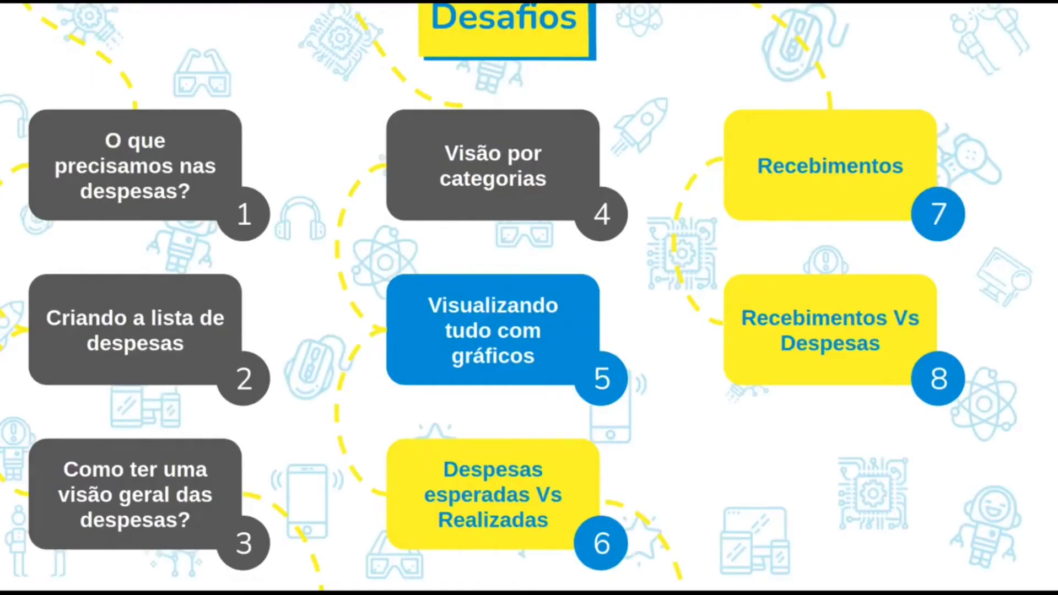
key("Escape")
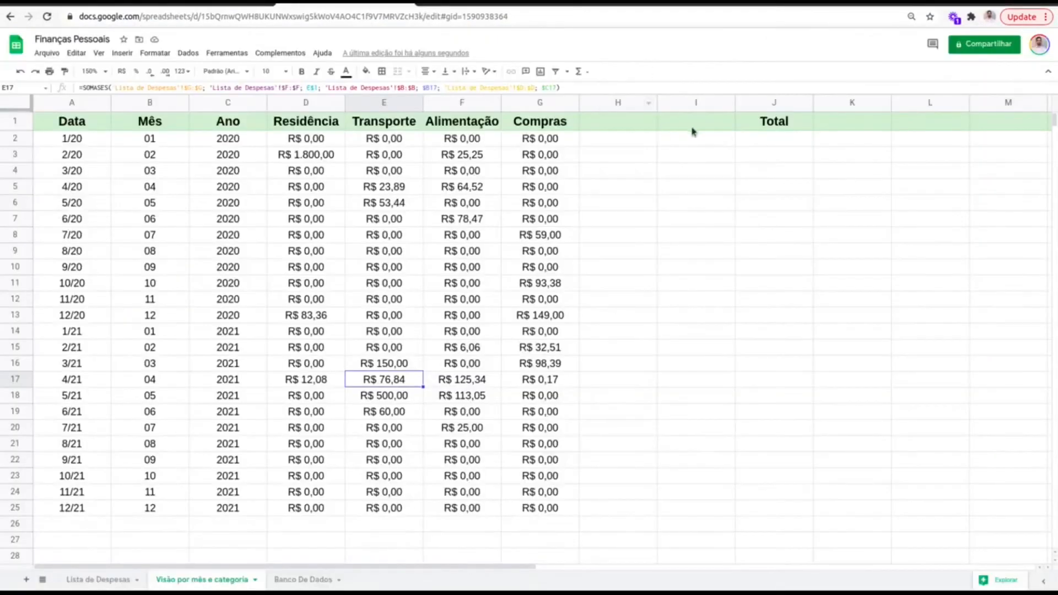
Enter a SOMA formula over D2:I2 in J2 to total the first month's expenses
left_click(772, 139)
type("=SOMA(")
left_click_drag(333, 137, 732, 141)
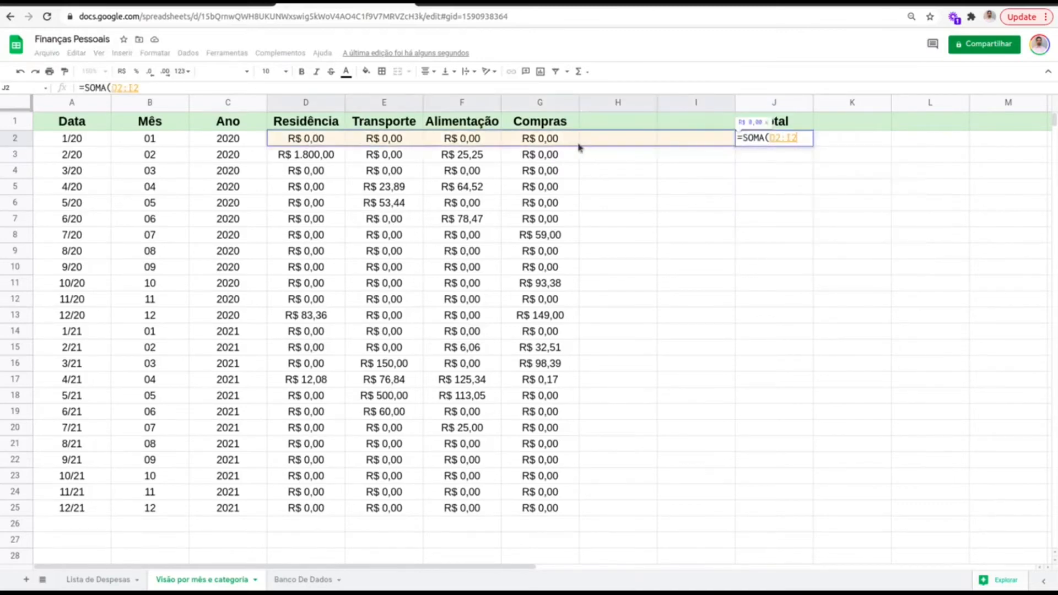
key("Return")
Copy the monthly total formula from J2 down the Total column to row 25
left_click_drag(770, 144, 116, 140)
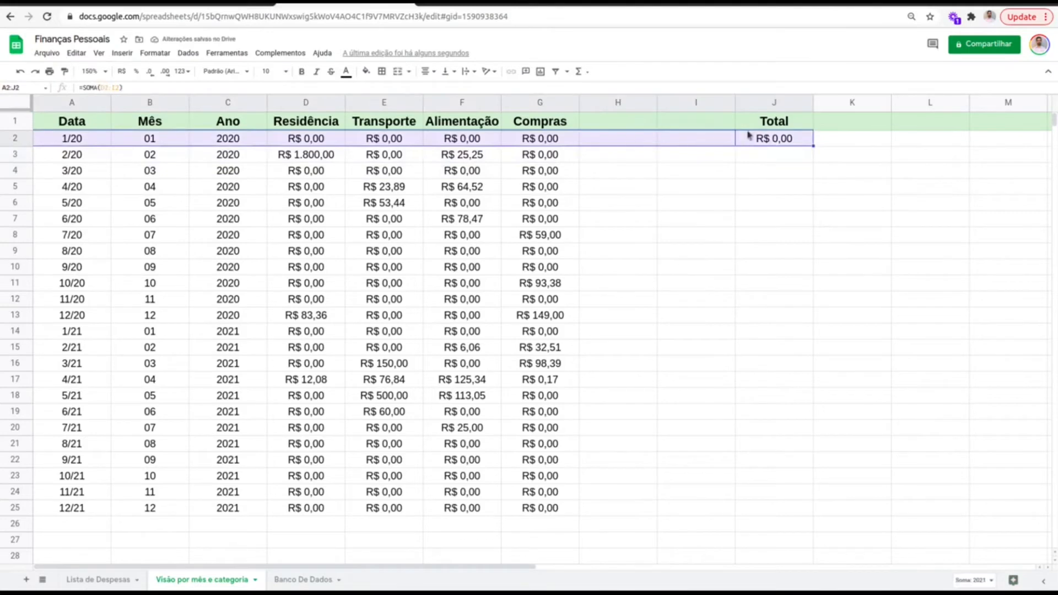
left_click(73, 137)
left_click(804, 127)
left_click(811, 141)
left_click_drag(810, 143, 798, 502)
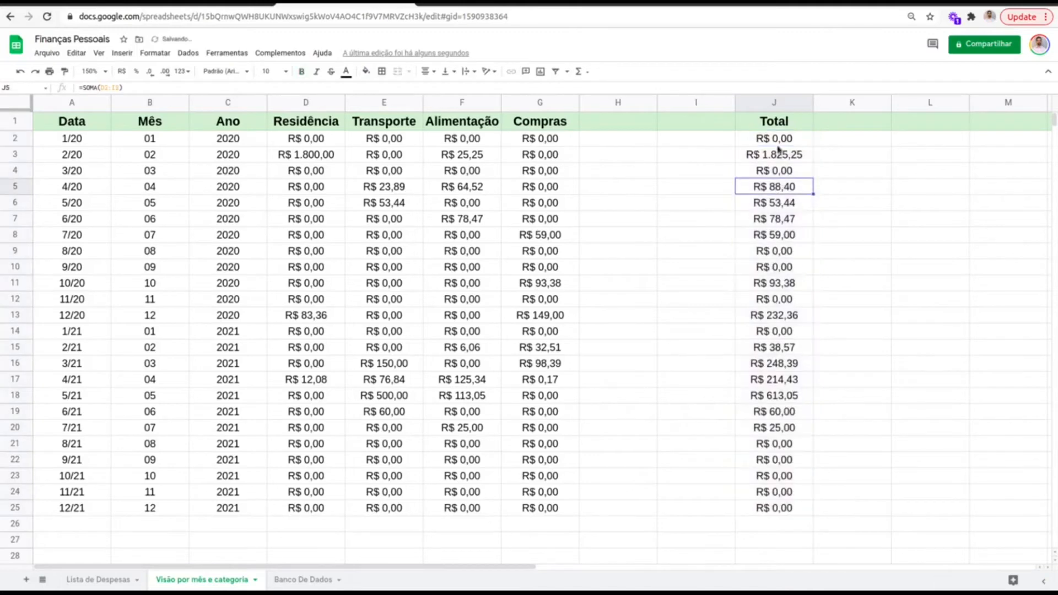
Review the monthly totals in J2:J25 and the category amounts in D2:G25
left_click(514, 284)
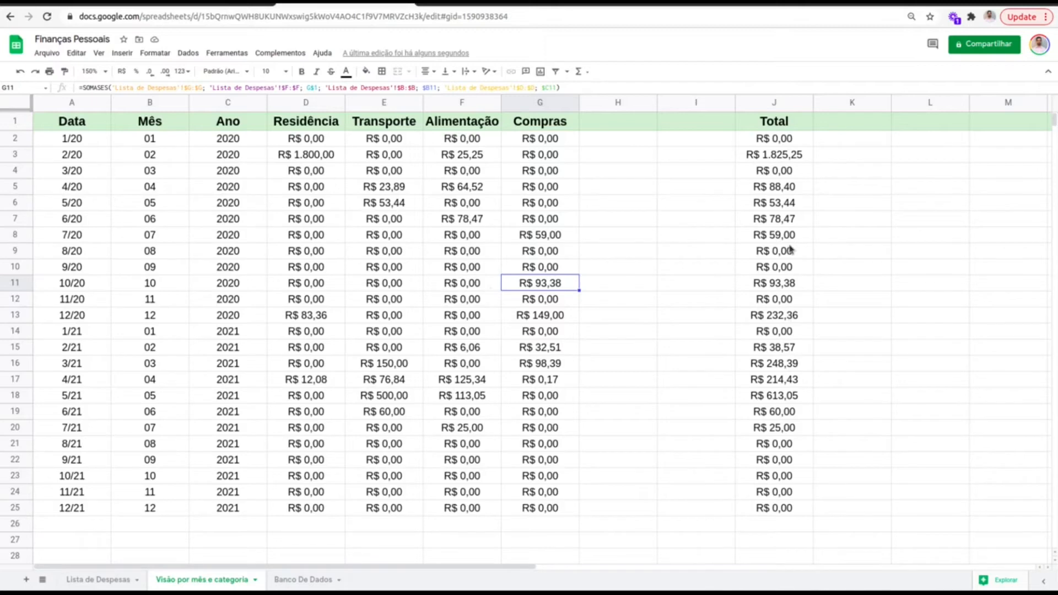
left_click_drag(779, 170, 774, 491)
left_click_drag(788, 144, 776, 509)
left_click_drag(783, 143, 797, 518)
left_click(797, 509)
left_click_drag(798, 479, 762, 193)
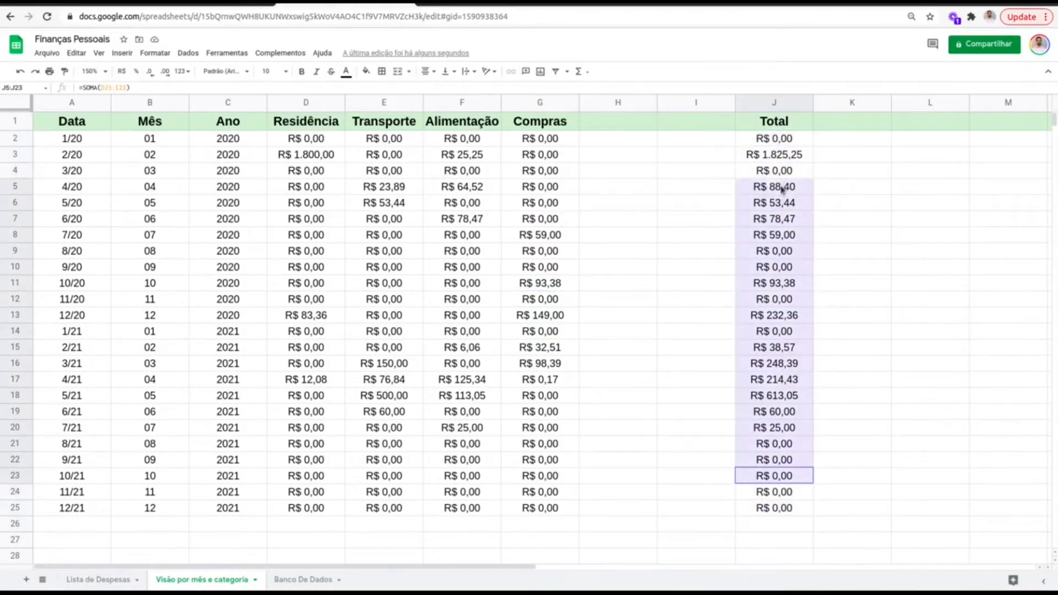
left_click(766, 236)
left_click_drag(276, 140, 566, 512)
left_click(546, 492)
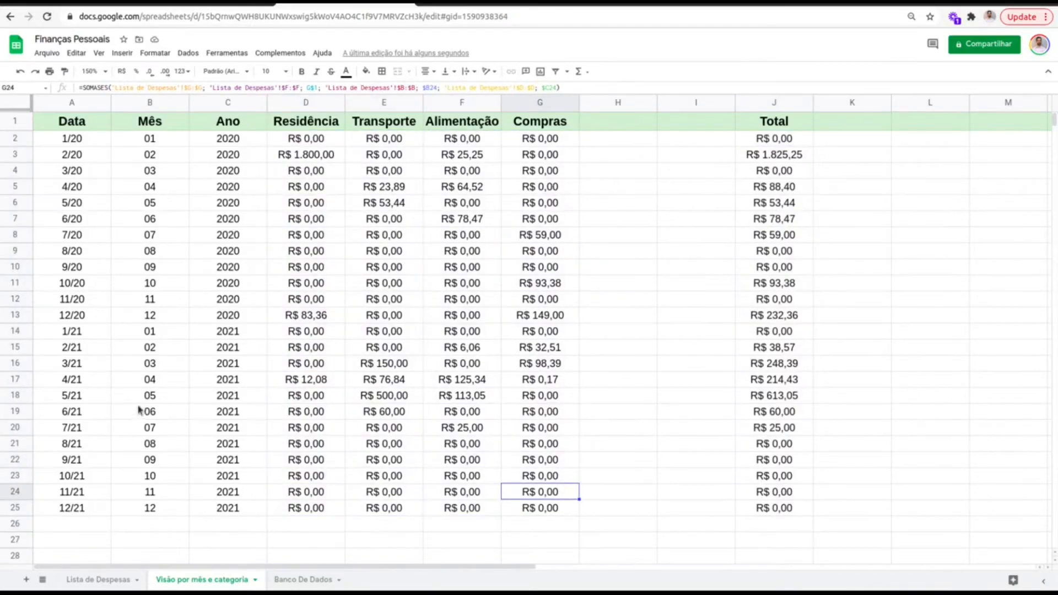
Enter the label Total in A26, below the last month of the Data column
scroll(138, 410, "down", 1)
left_click(77, 490)
type("Total")
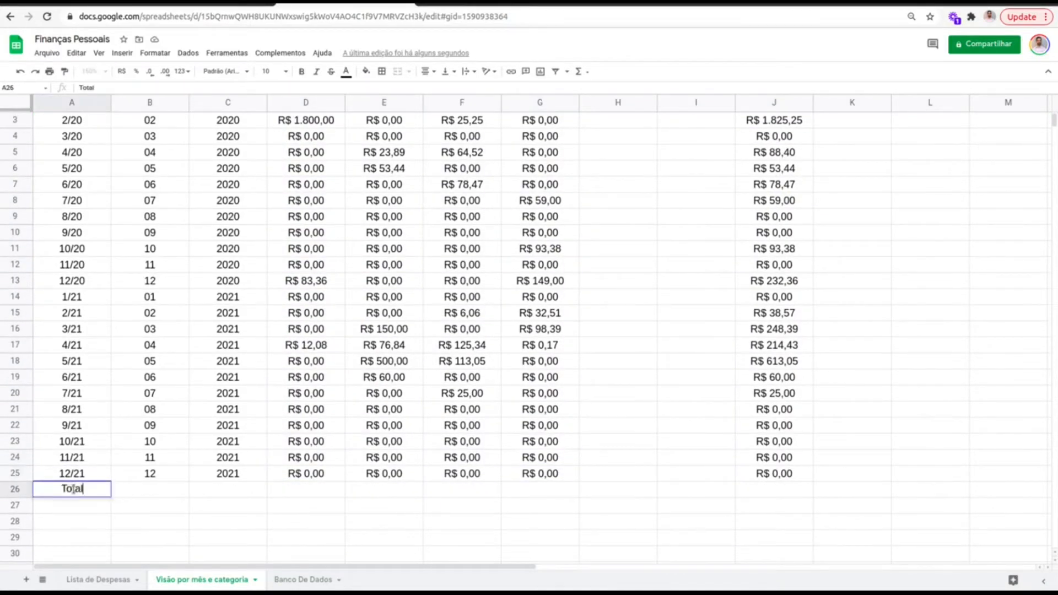
key("Return")
scroll(144, 474, "down", 3)
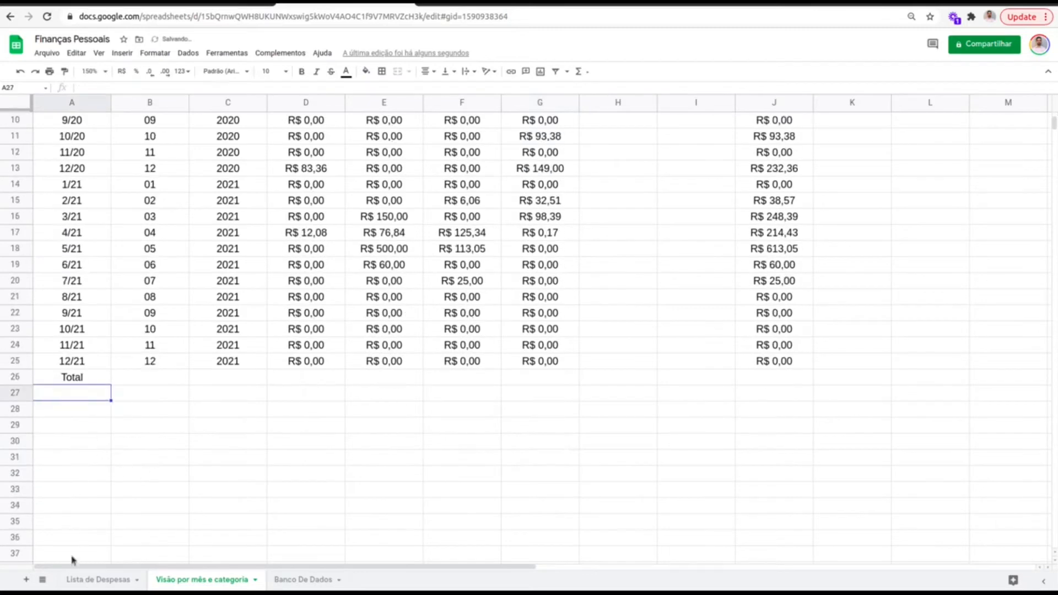
scroll(98, 520, "up", 3)
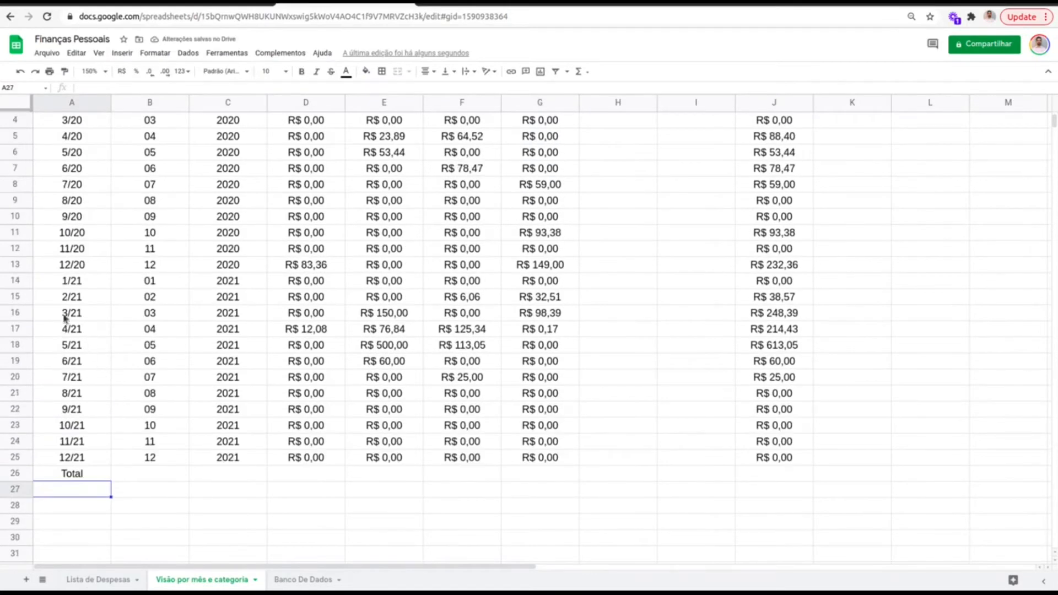
Fill the Mês and Ano cells of the Total row, B26 and C26, with a dash
scroll(86, 437, "up", 2)
left_click(284, 528)
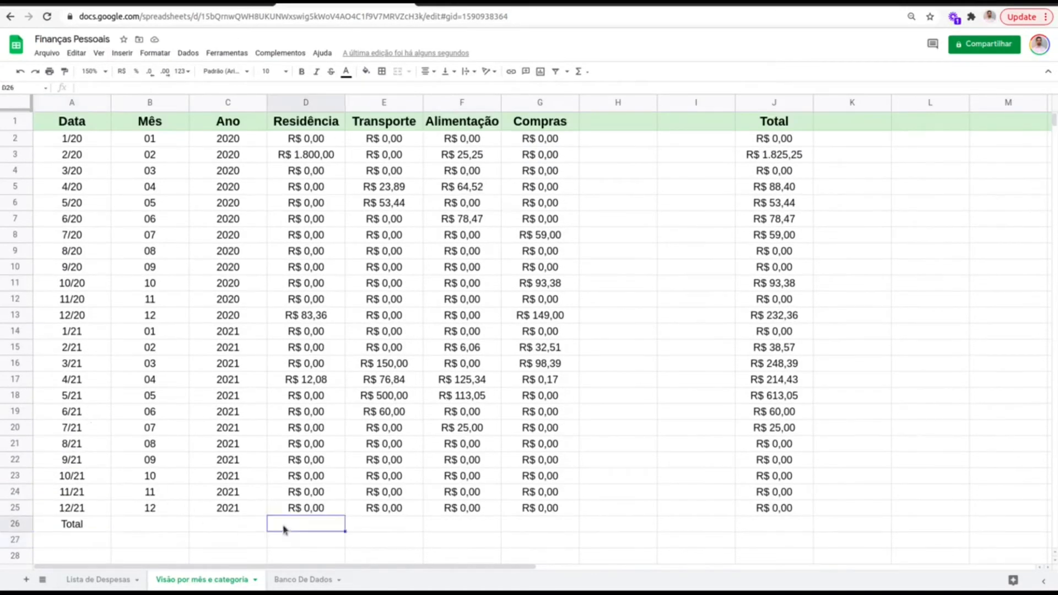
left_click(173, 527)
type("-")
left_click(248, 521)
type("-")
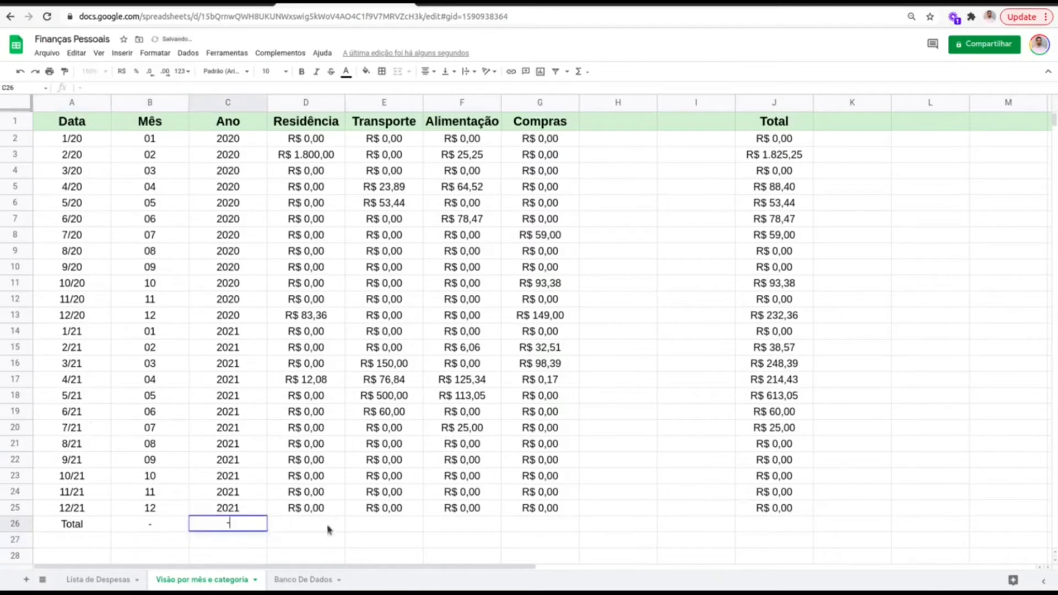
Enter a SOMA formula over D2:D25 in D26 to total the Residência expenses
left_click(331, 524)
type("=SOMA(")
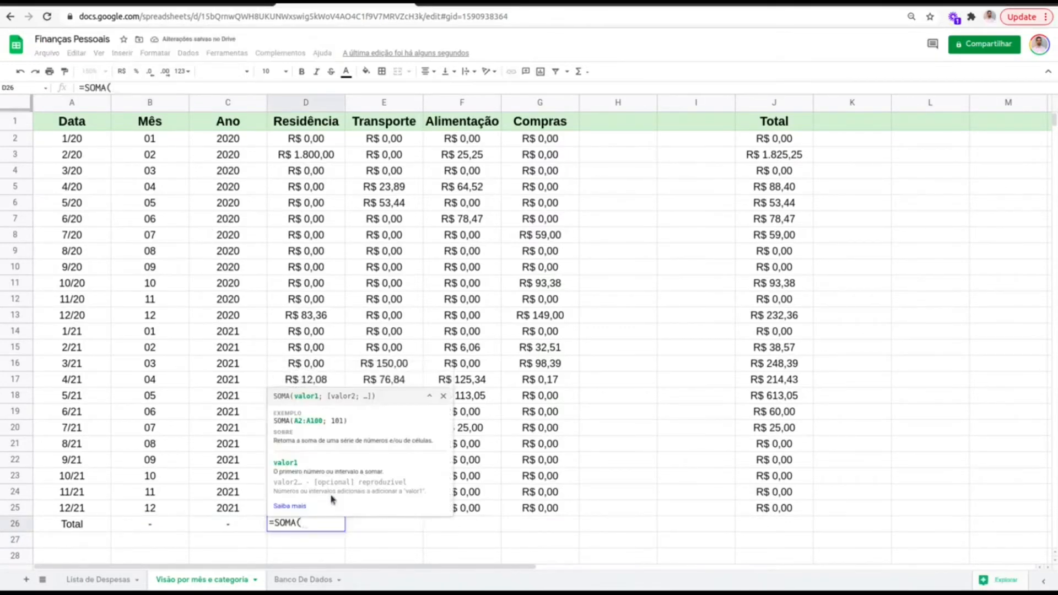
left_click_drag(312, 141, 312, 503)
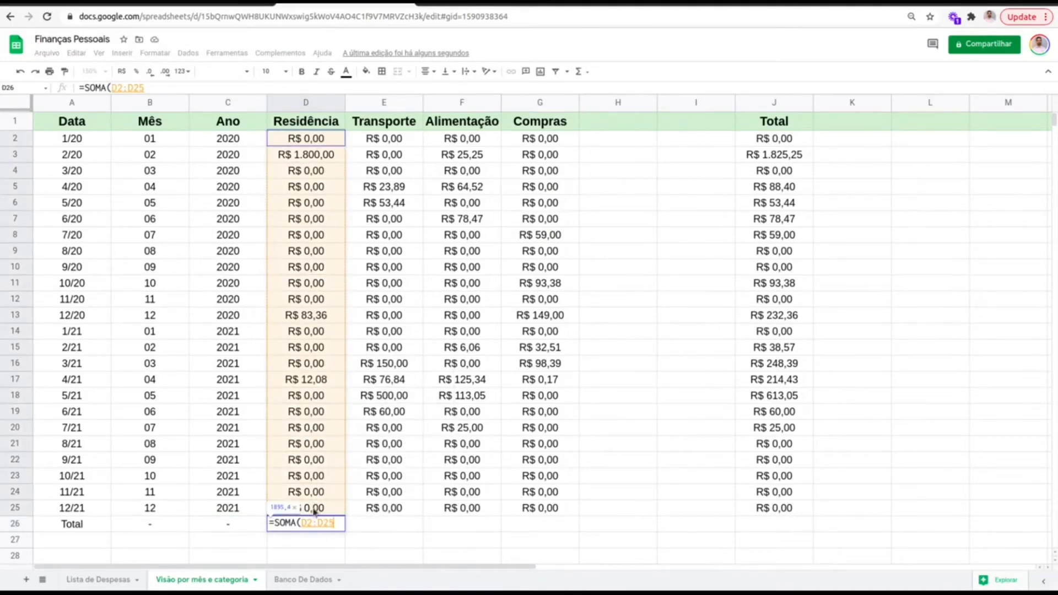
key("Return")
Format D26:G26 as R$ currency and copy the Residência total formula across to the Compras column
left_click(338, 518)
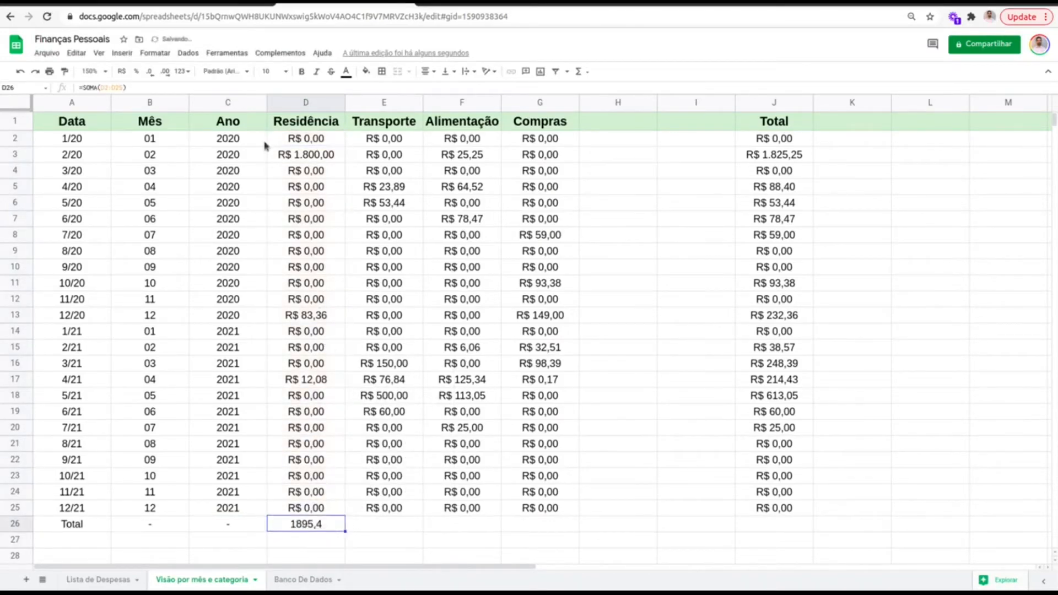
key("shift+Right")
key("shift+Right")
key("shift+Right")
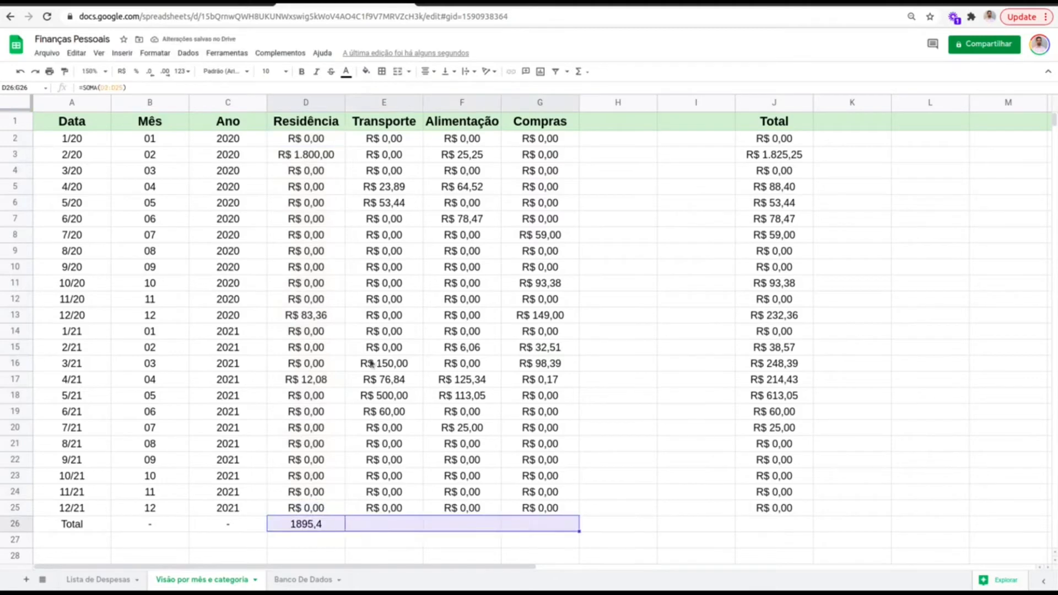
left_click(122, 71)
left_click(342, 526)
left_click_drag(344, 527, 543, 526)
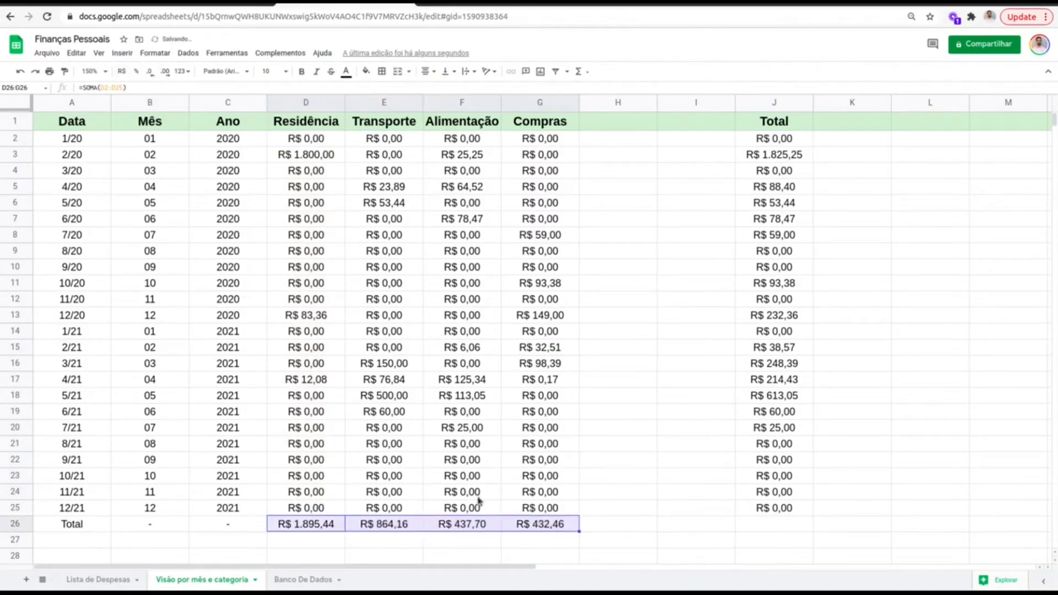
Check the category totals in row 26 and the monthly totals in J2:J25 against their source ranges
left_click(306, 428)
left_click(308, 526)
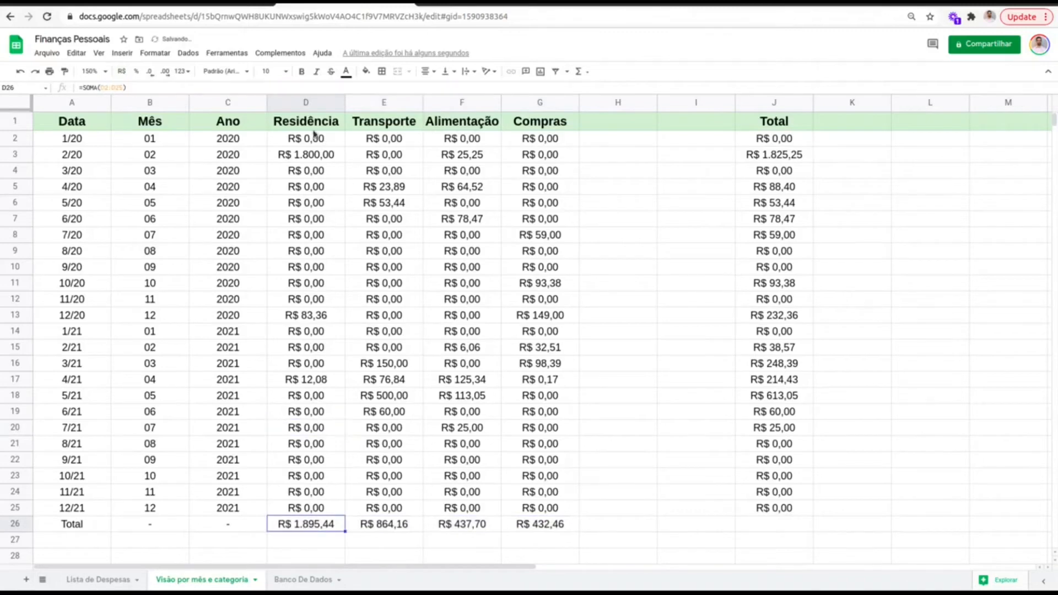
left_click_drag(315, 138, 338, 510)
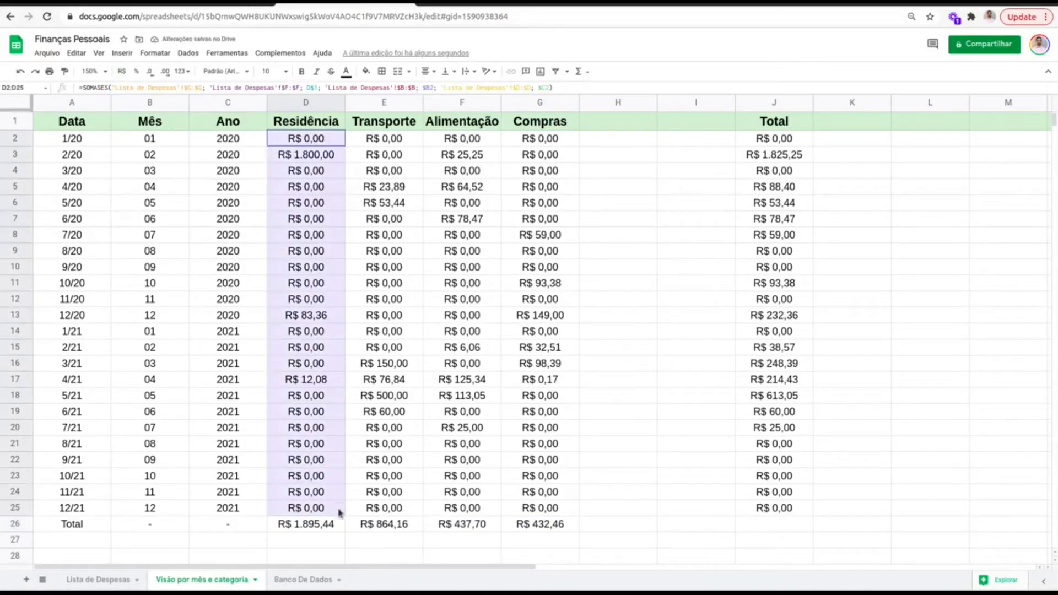
left_click(421, 530)
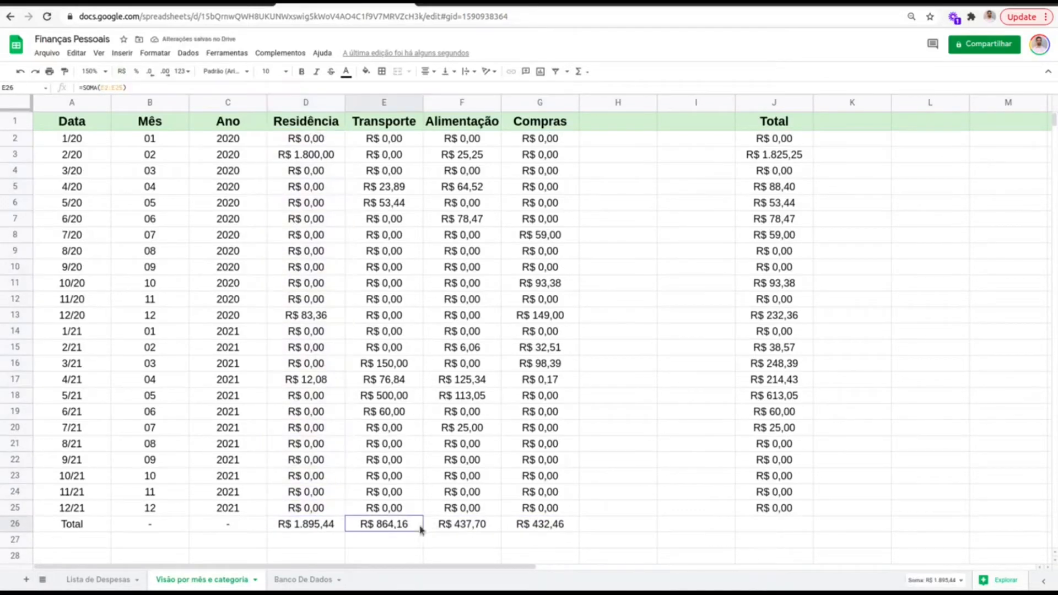
left_click(467, 511)
left_click(555, 526)
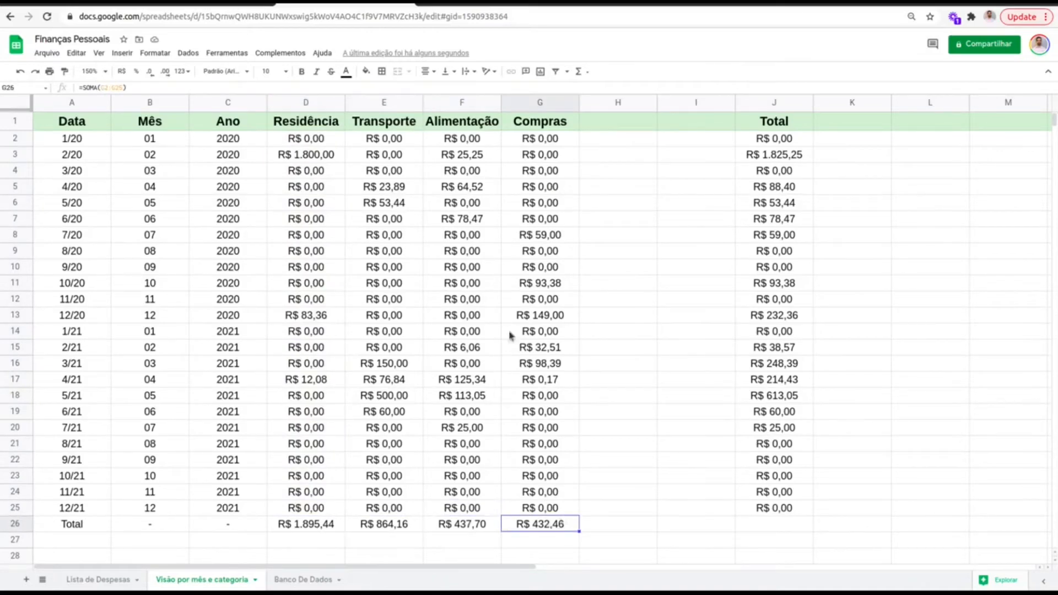
left_click_drag(753, 139, 774, 507)
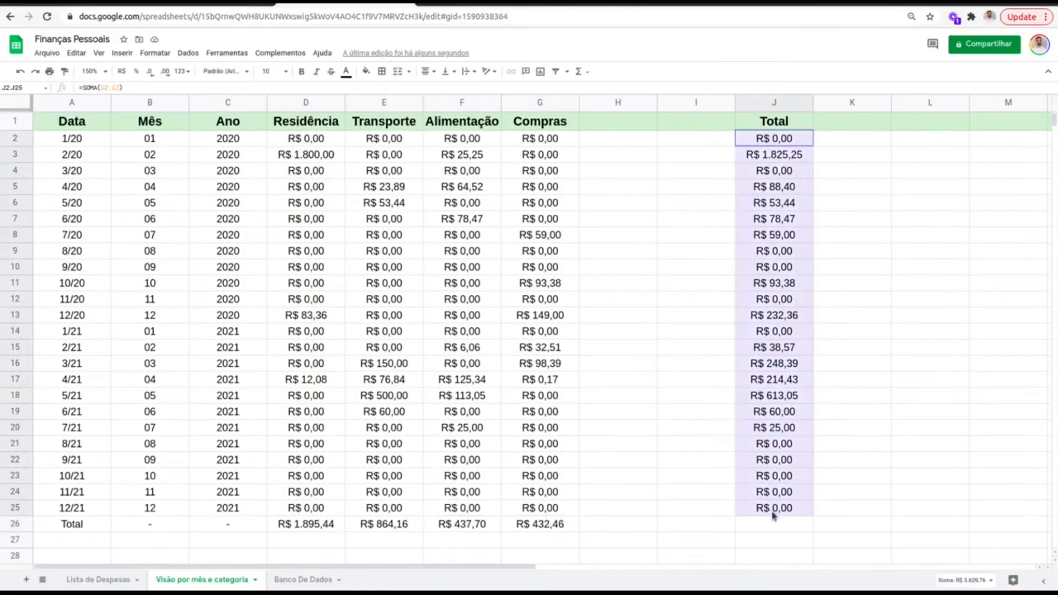
Review the entries in the Lista de Despesas sheet and the Data column A1:A25 of the Visão por mês e categoria sheet
key("ctrl+minus")
key("ctrl+minus")
key("ctrl+minus")
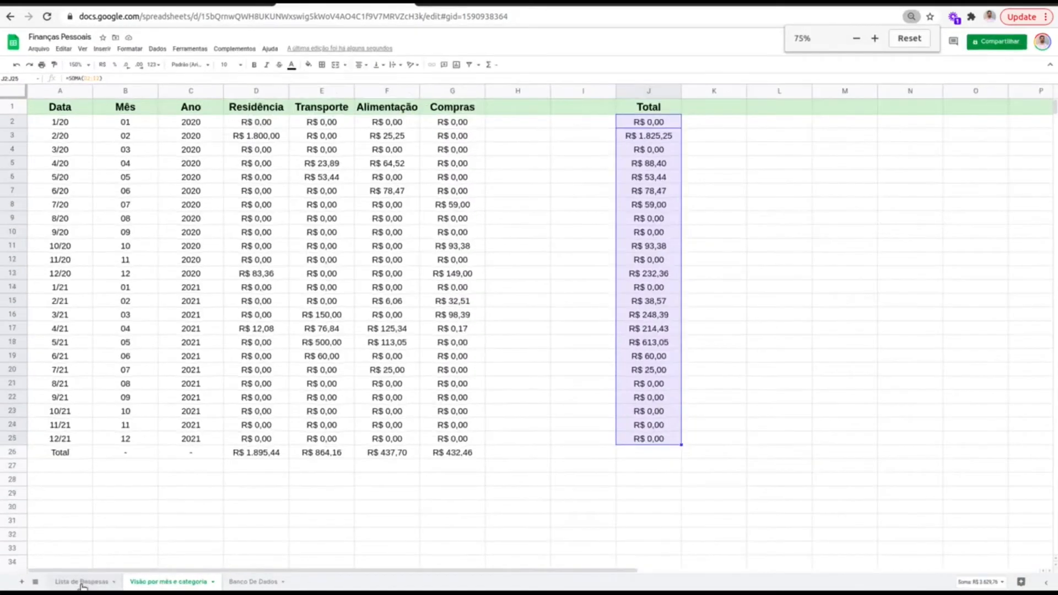
left_click(81, 582)
left_click_drag(53, 120, 548, 456)
left_click(352, 271)
left_click_drag(63, 450, 554, 552)
left_click(169, 581)
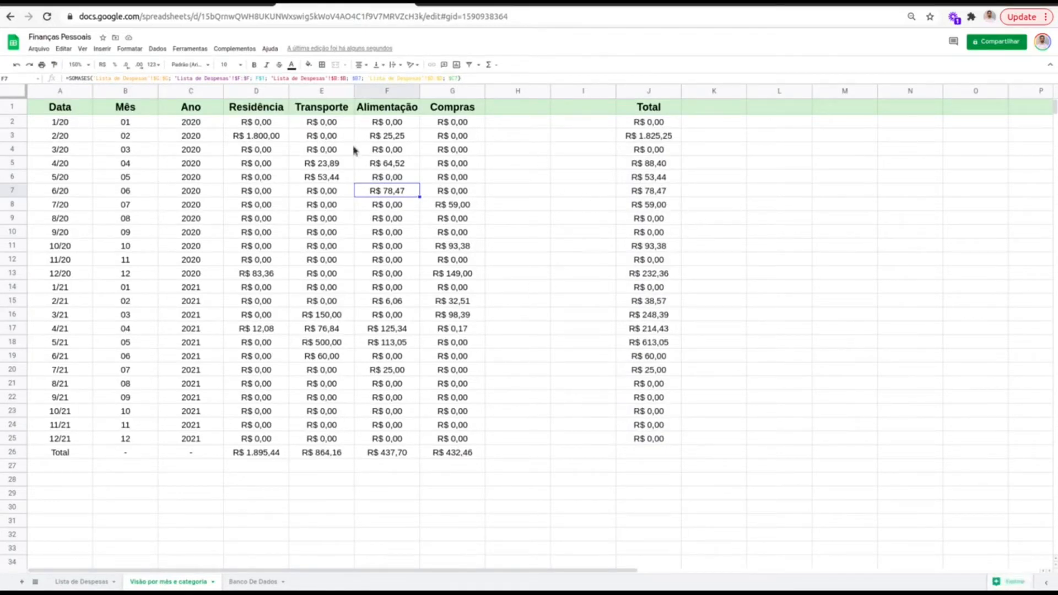
left_click_drag(76, 113, 67, 438)
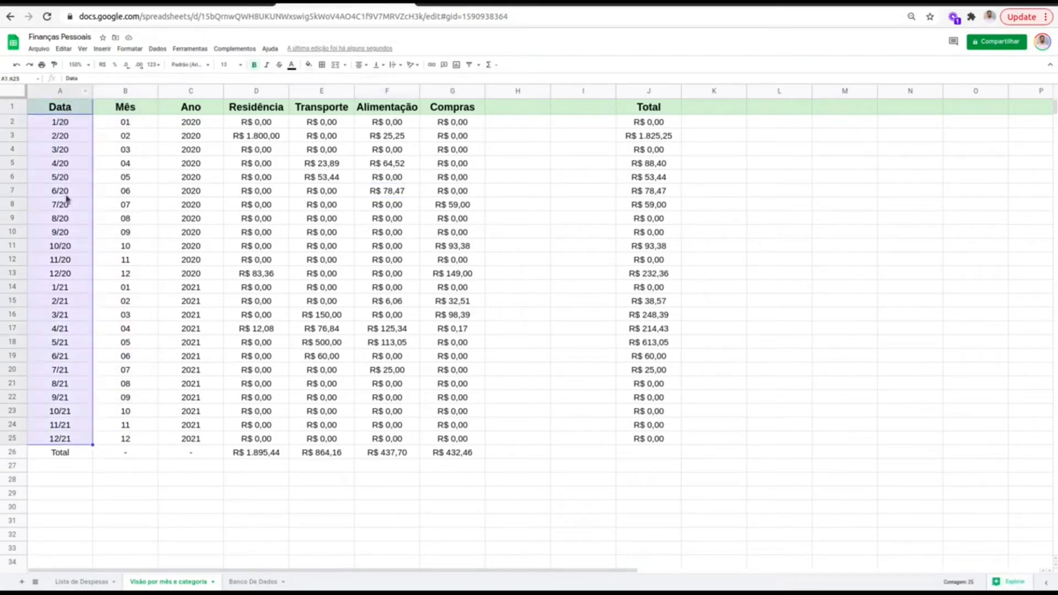
Insert a column chart of the monthly totals from A1:A25 and J1:J25 and place it beside the Total column from row 1
left_click_drag(659, 110, 657, 439)
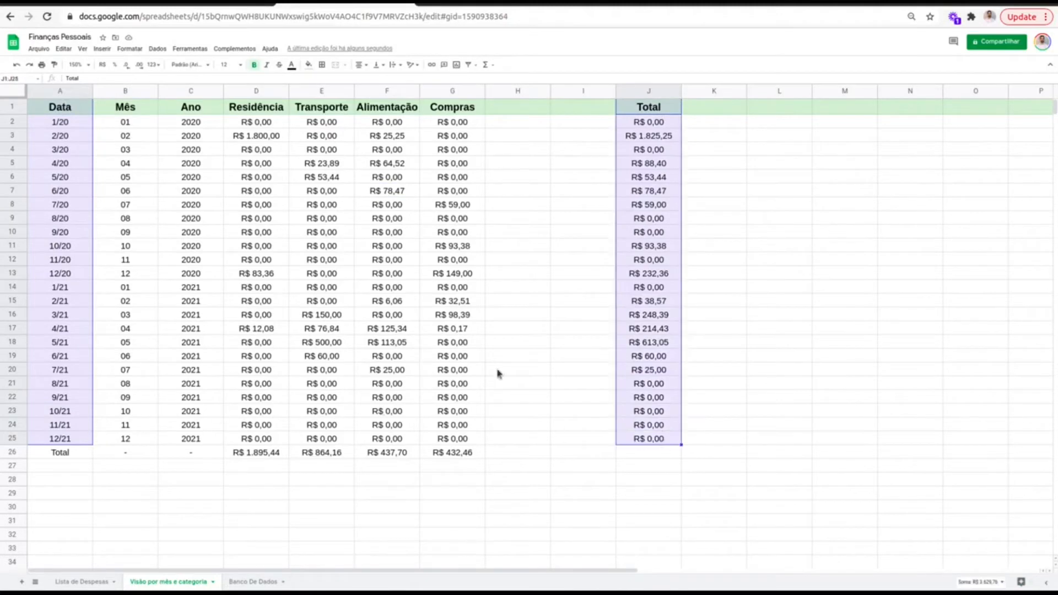
left_click(457, 65)
left_click_drag(556, 312, 710, 222)
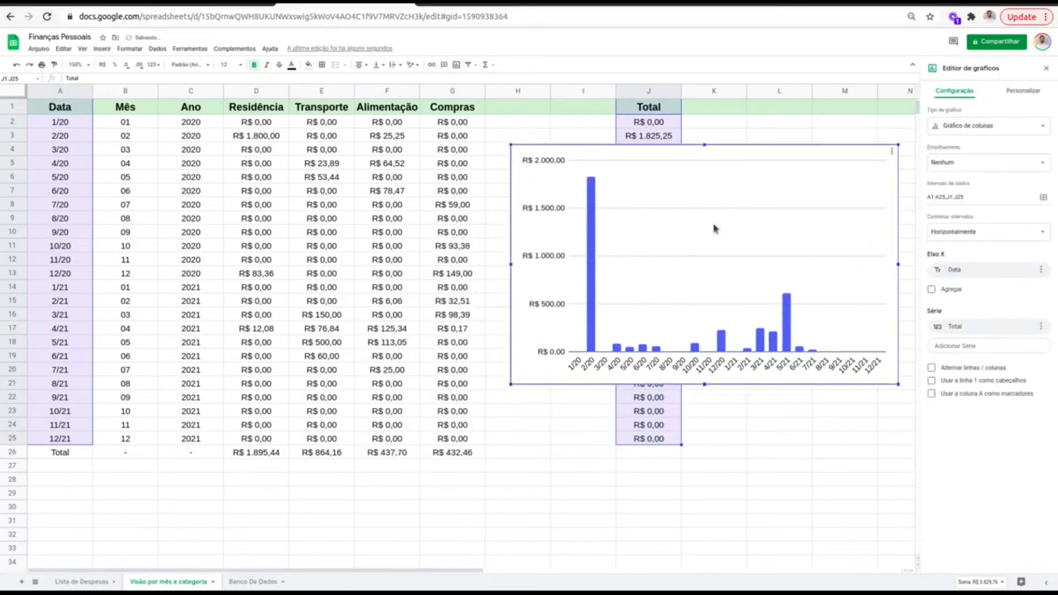
left_click(1045, 67)
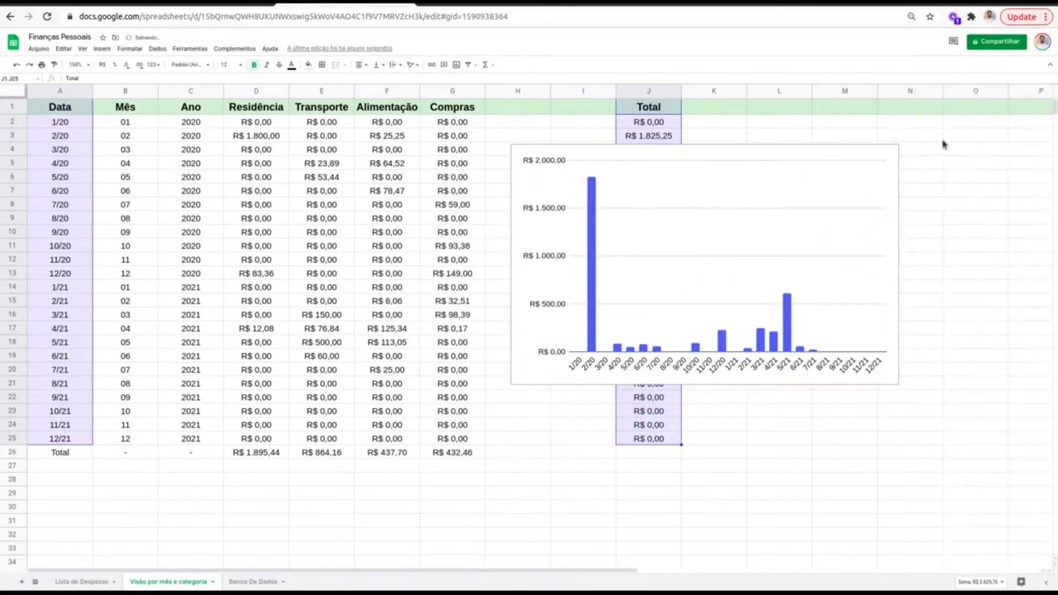
left_click_drag(696, 255, 869, 207)
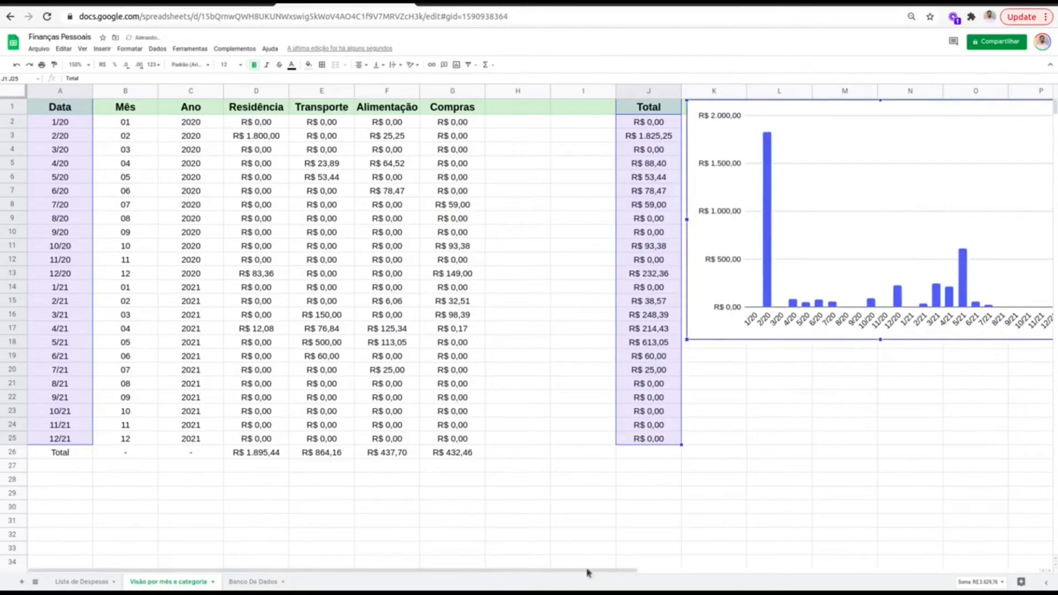
left_click_drag(574, 572, 762, 571)
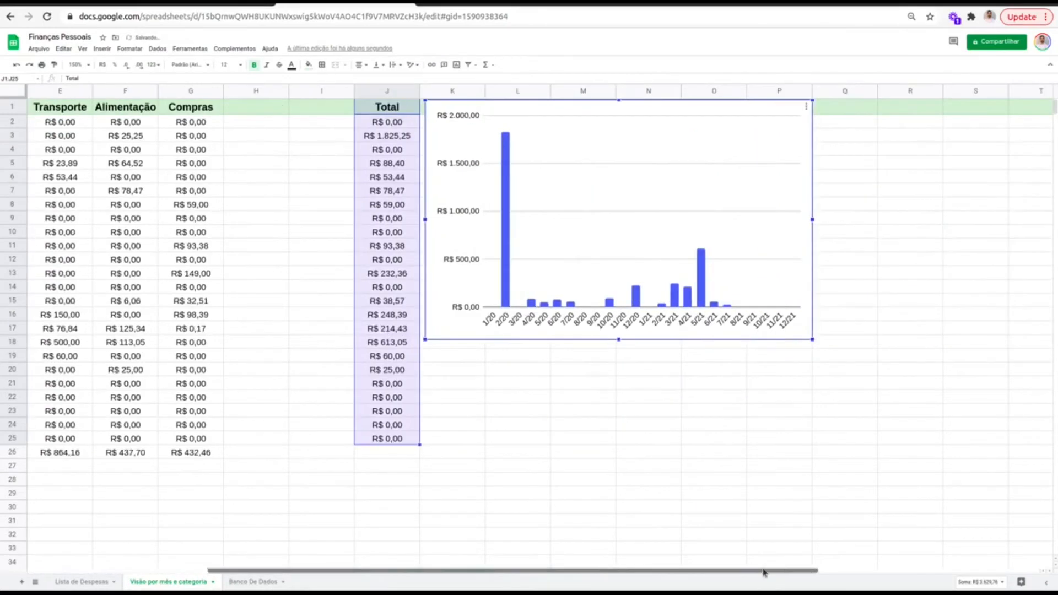
Title the monthly totals chart "Despesas por mês" and make the title bold
double_click(741, 246)
left_click(979, 139)
left_click(971, 203)
type("Desp")
key("BackSpace")
key("BackSpace")
key("BackSpace")
key("BackSpace")
type("Des")
key("BackSpace")
key("BackSpace")
key("BackSpace")
type("D")
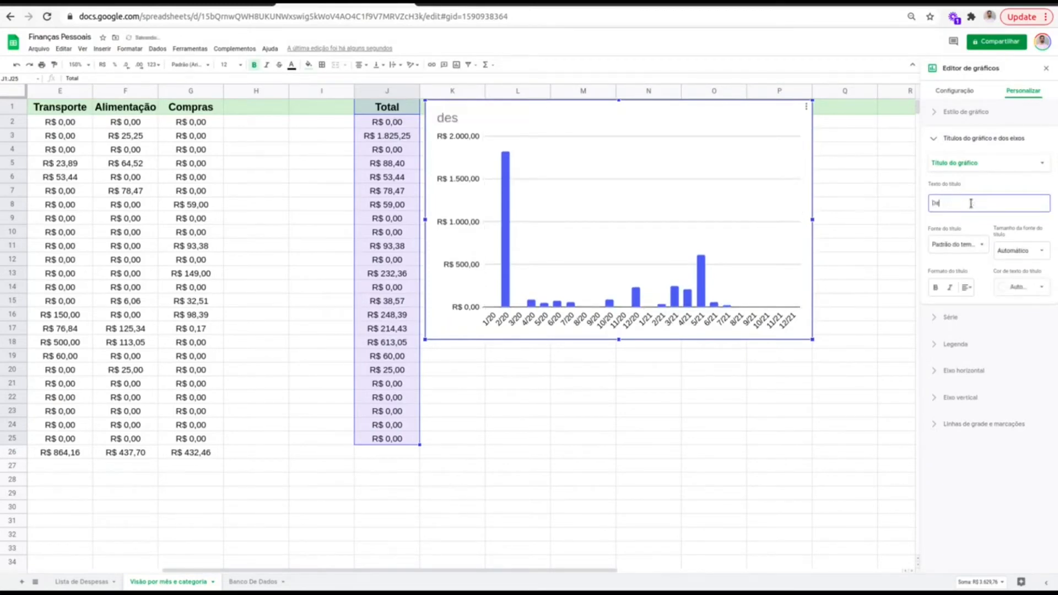
type("espesas por mês")
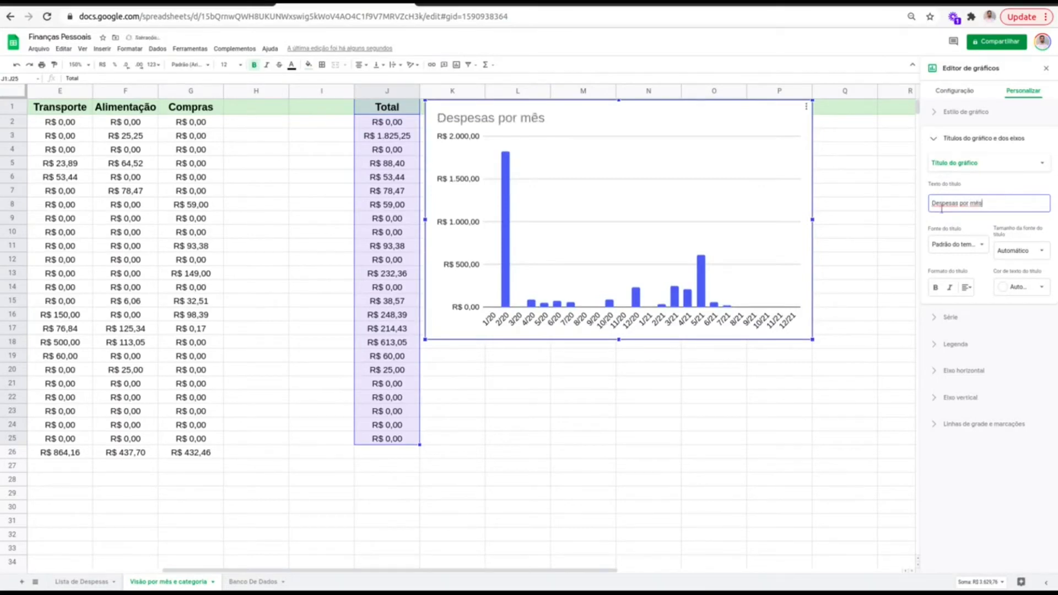
left_click(936, 287)
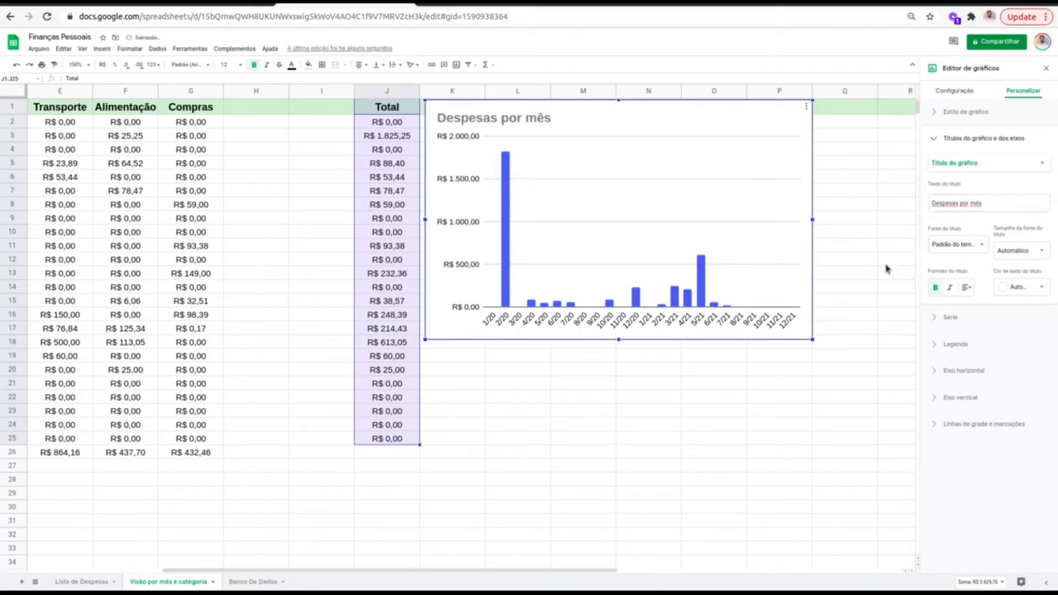
left_click(863, 221)
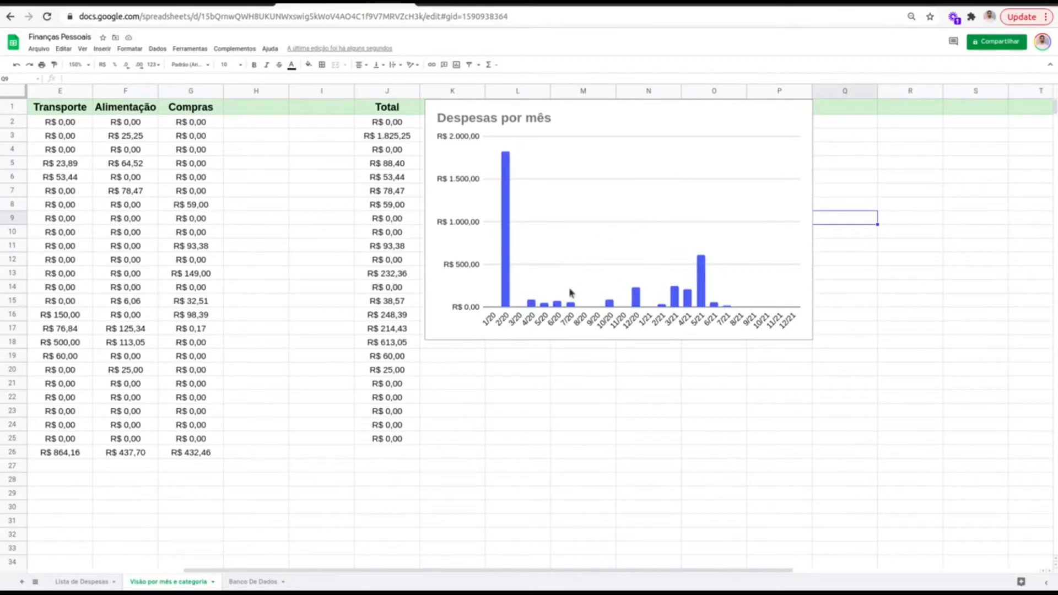
left_click(102, 581)
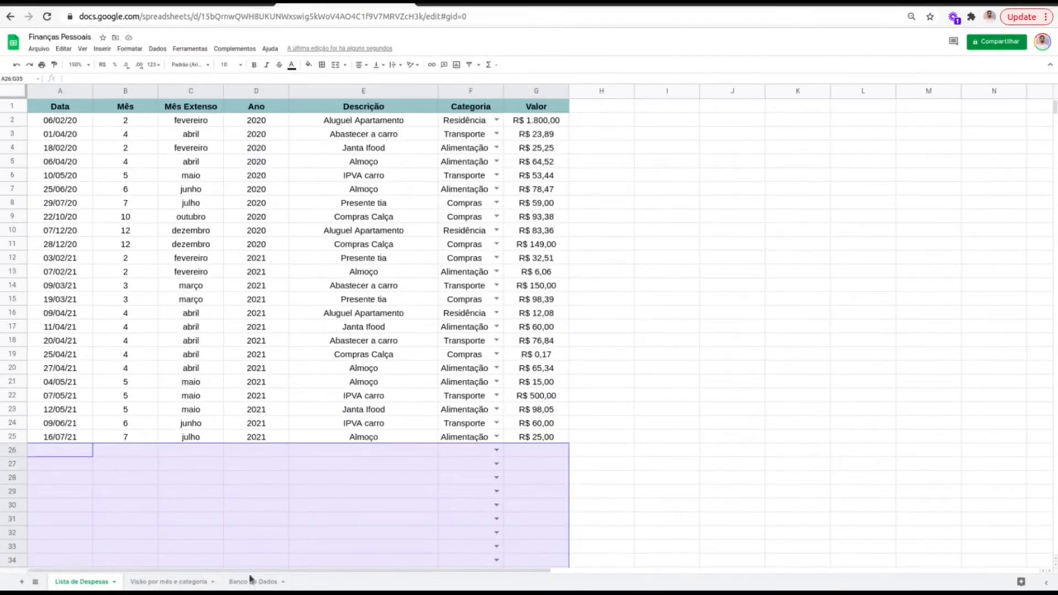
left_click(184, 582)
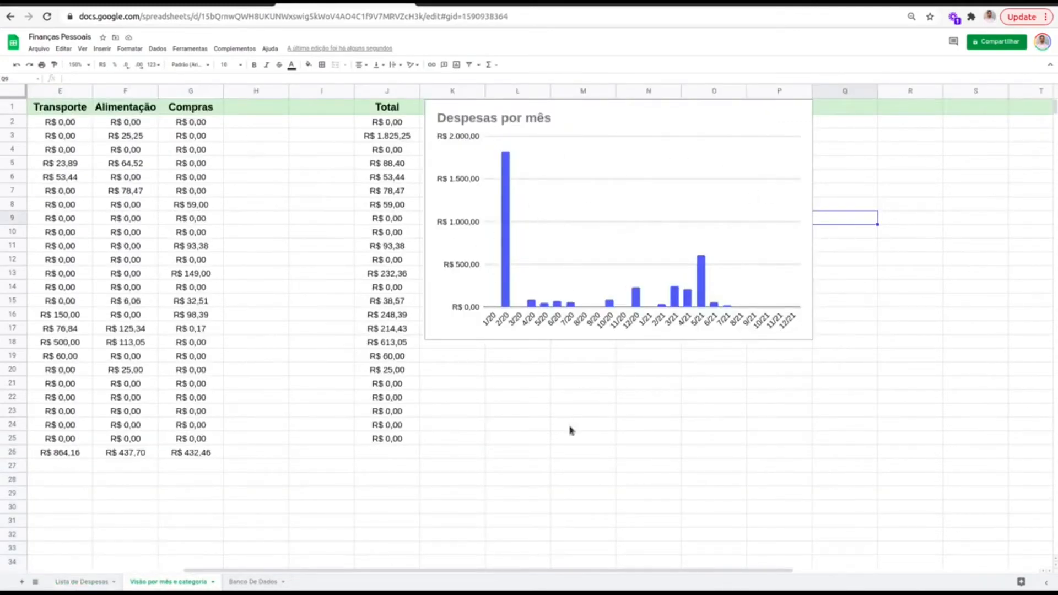
left_click(547, 386)
left_click(473, 359)
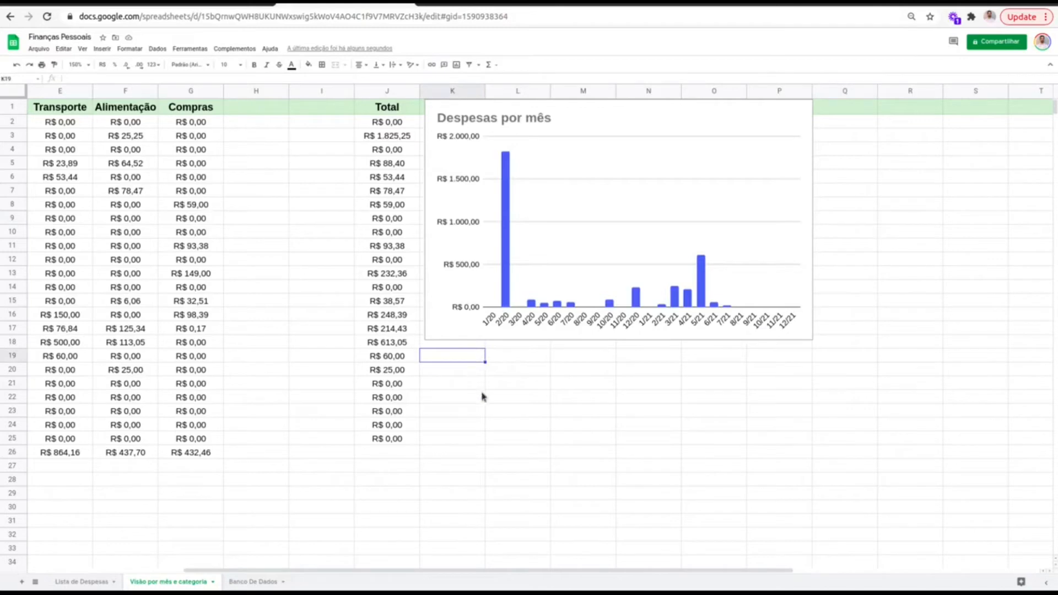
Try to create a pie chart from the category headers D1:G1 and the totals D26:G26, and delete the chart
left_click(518, 417)
key("Left")
key("Left")
key("Left")
key("Left")
key("Left")
key("Left")
key("Left")
key("Left")
key("Left")
key("Left")
key("Left")
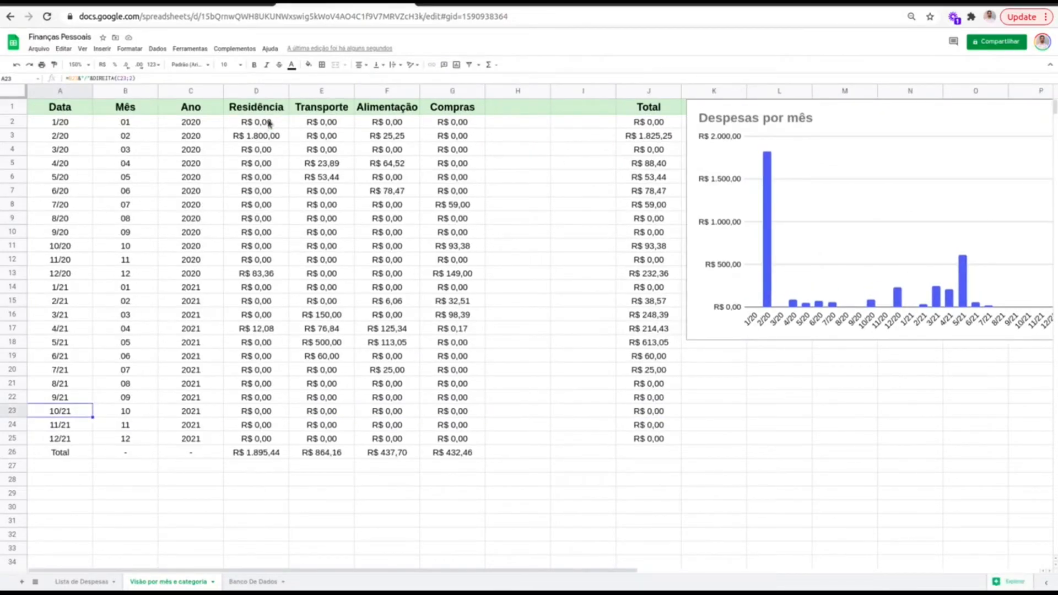
left_click(258, 113)
key("shift+Right")
key("shift+Right")
key("shift+Right")
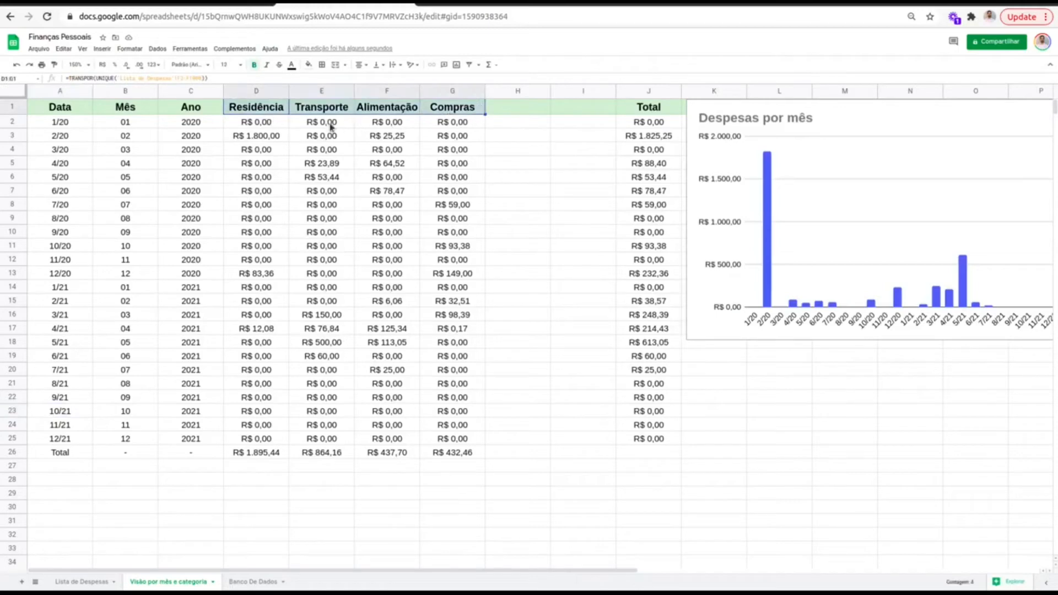
left_click(248, 452)
key("shift+Right")
key("shift+Right")
key("shift+Right")
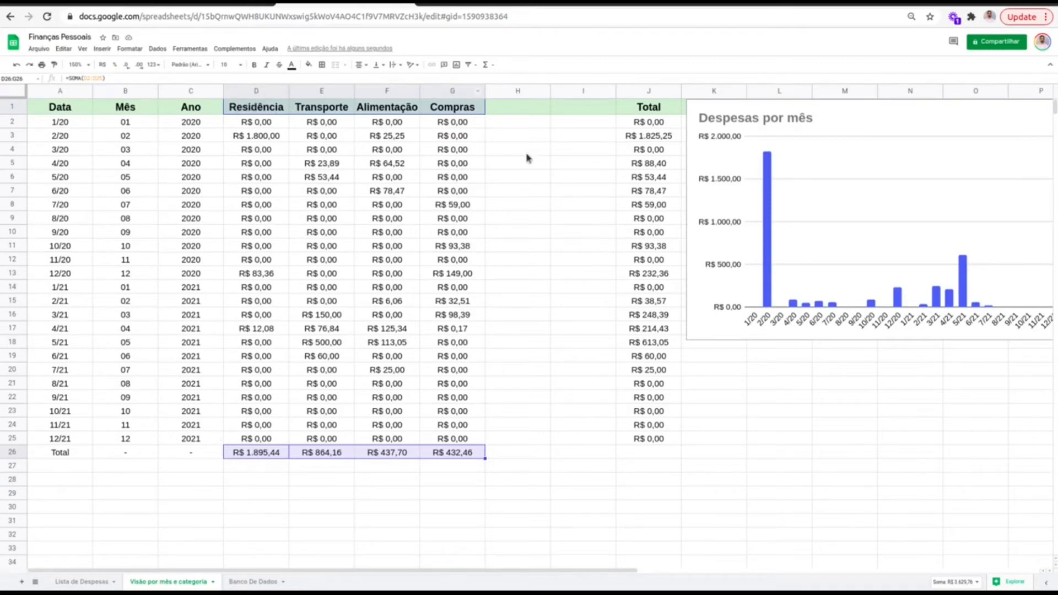
left_click(456, 64)
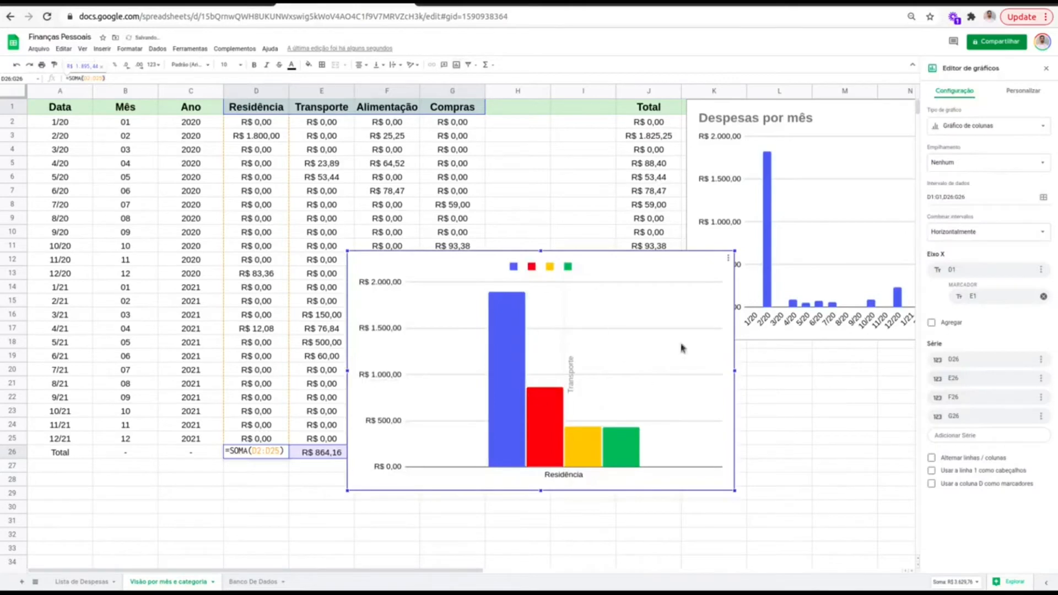
left_click(1003, 130)
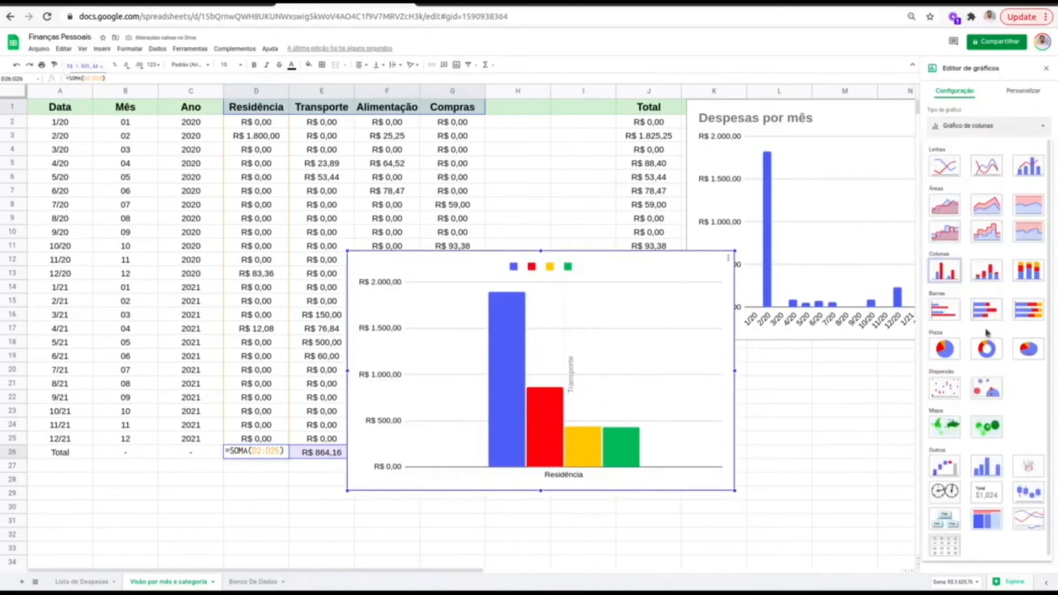
left_click(960, 347)
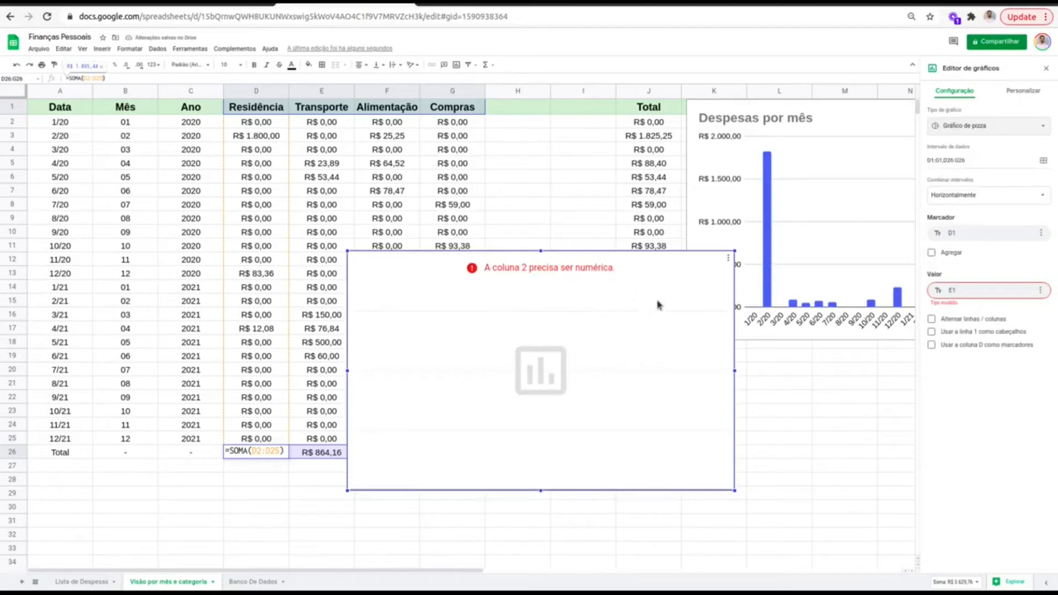
left_click(1045, 68)
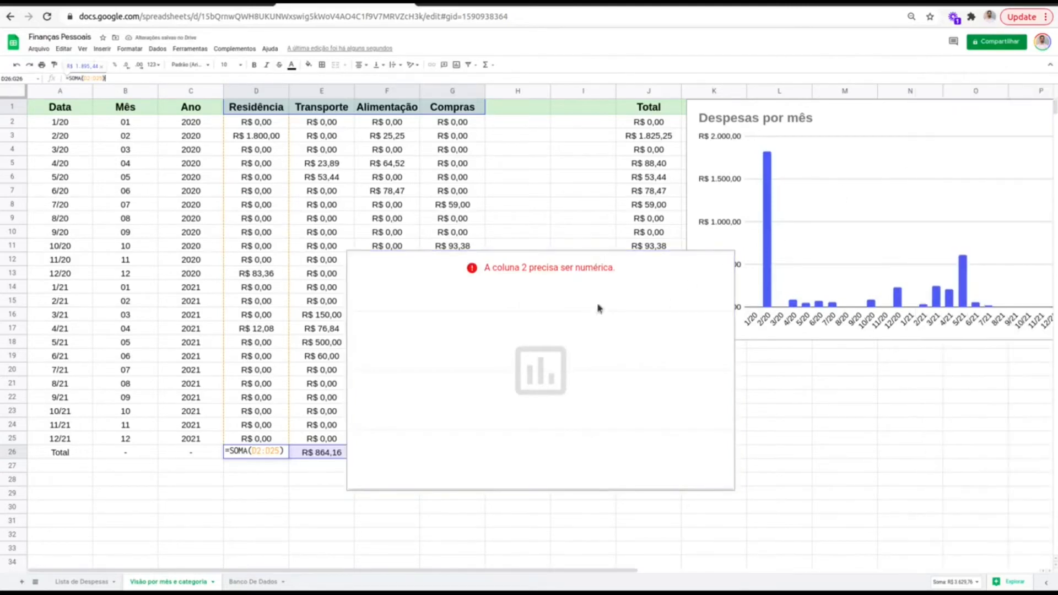
key("Delete")
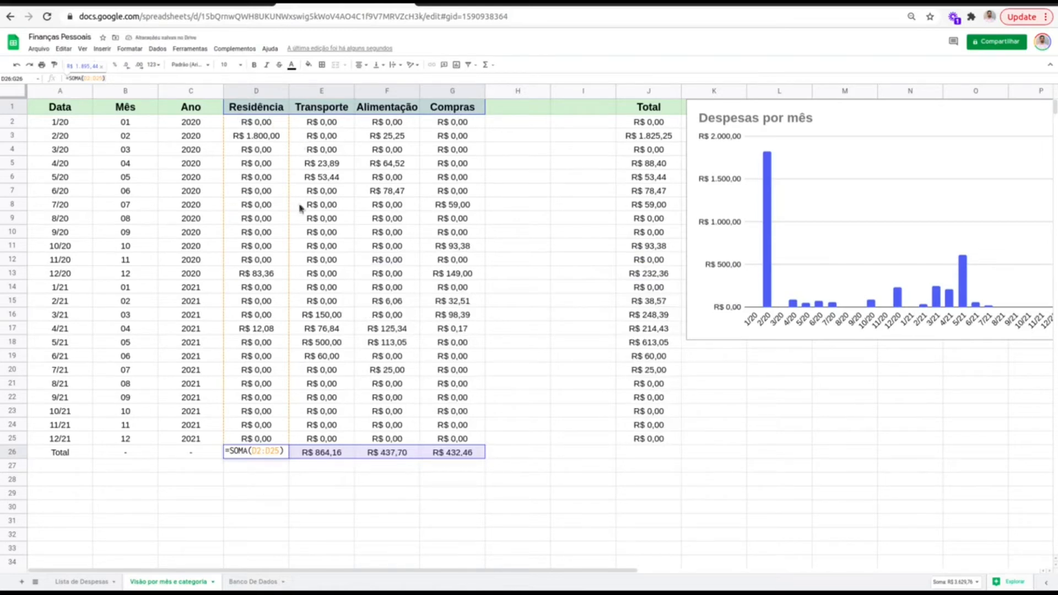
left_click_drag(253, 113, 478, 373)
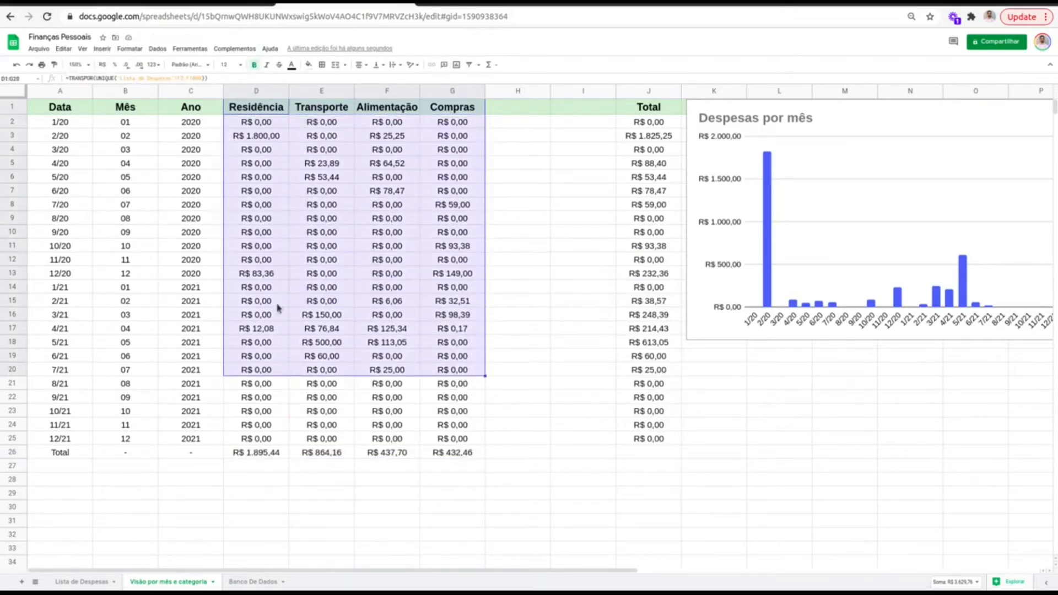
left_click_drag(264, 113, 470, 112)
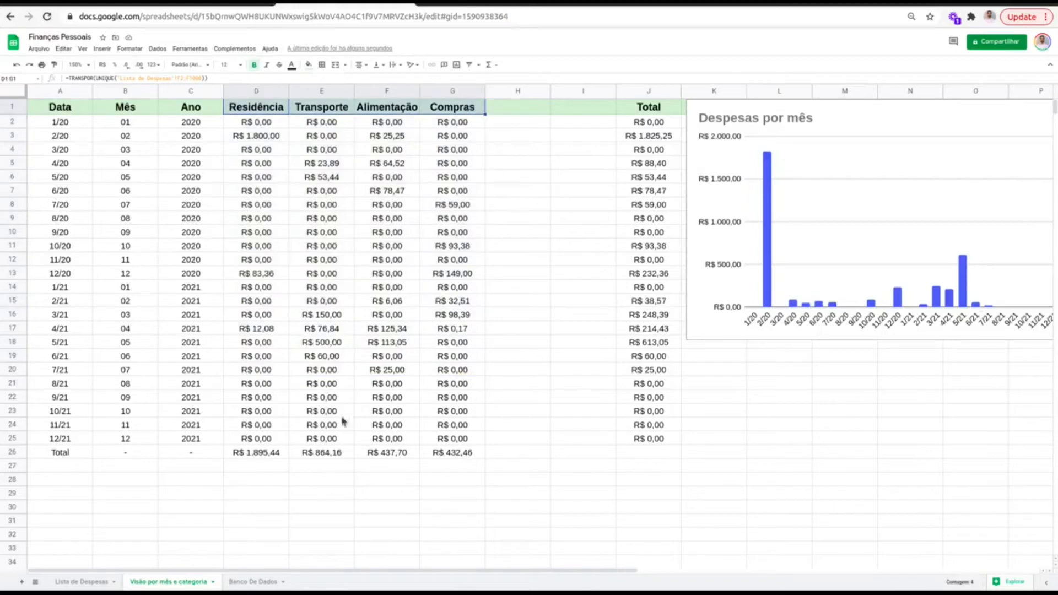
left_click_drag(269, 457, 445, 455)
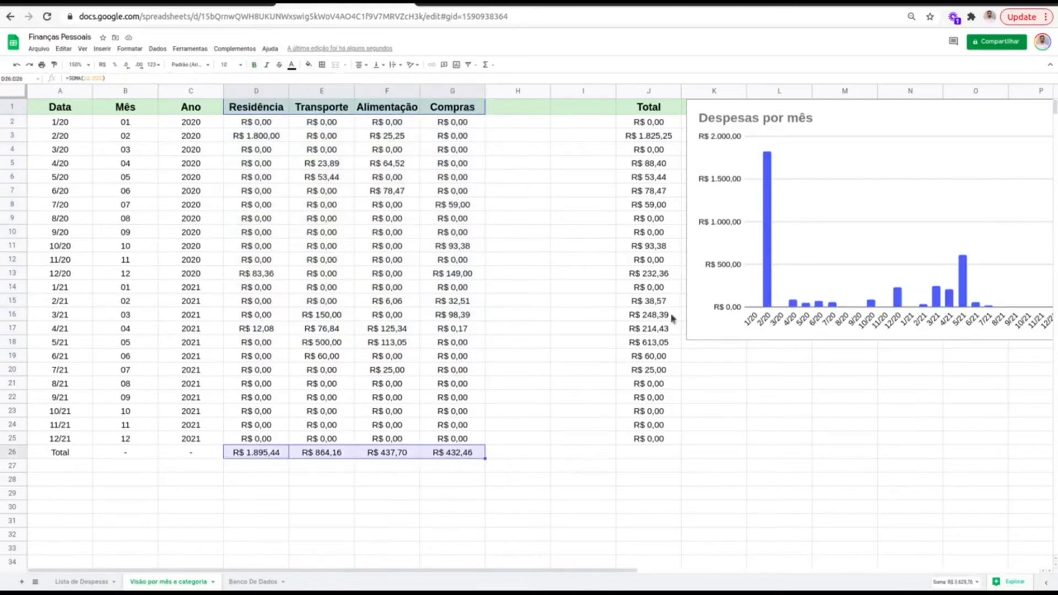
Transpose the category names D1:G1 into L20 and the category totals D26:G26 into M20 using TRANSPOR formulas
left_click(770, 371)
type("=TRANSPOR(")
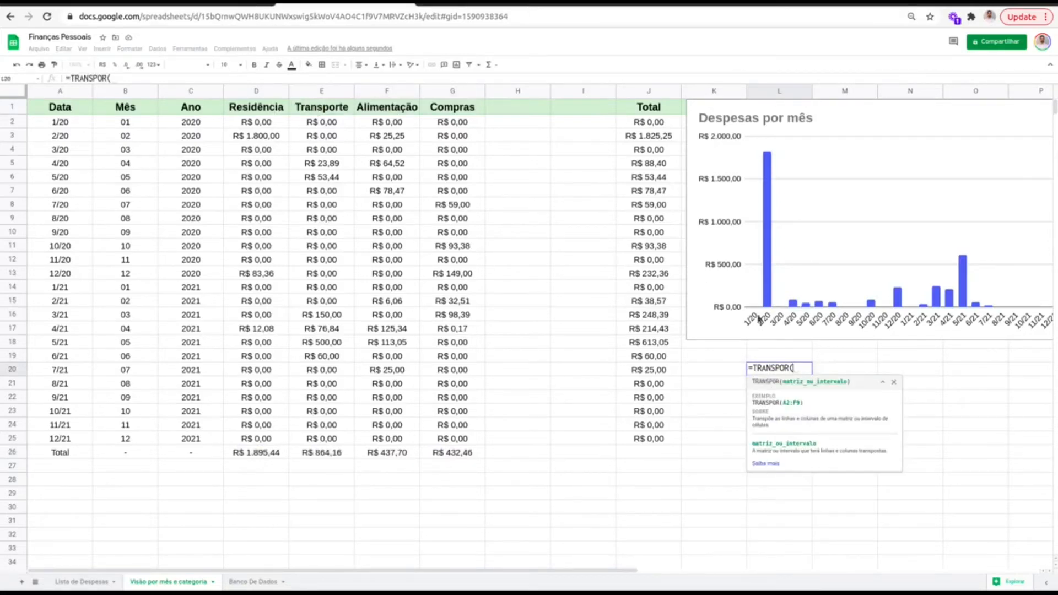
left_click_drag(227, 110, 477, 109)
key("Return")
left_click(826, 372)
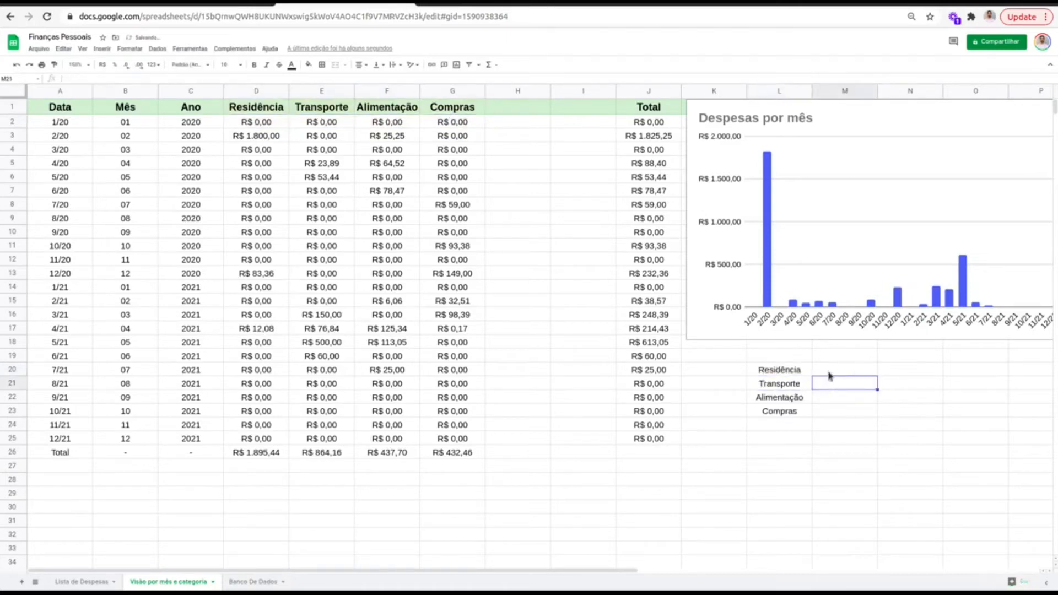
type("=TRANSPOR(")
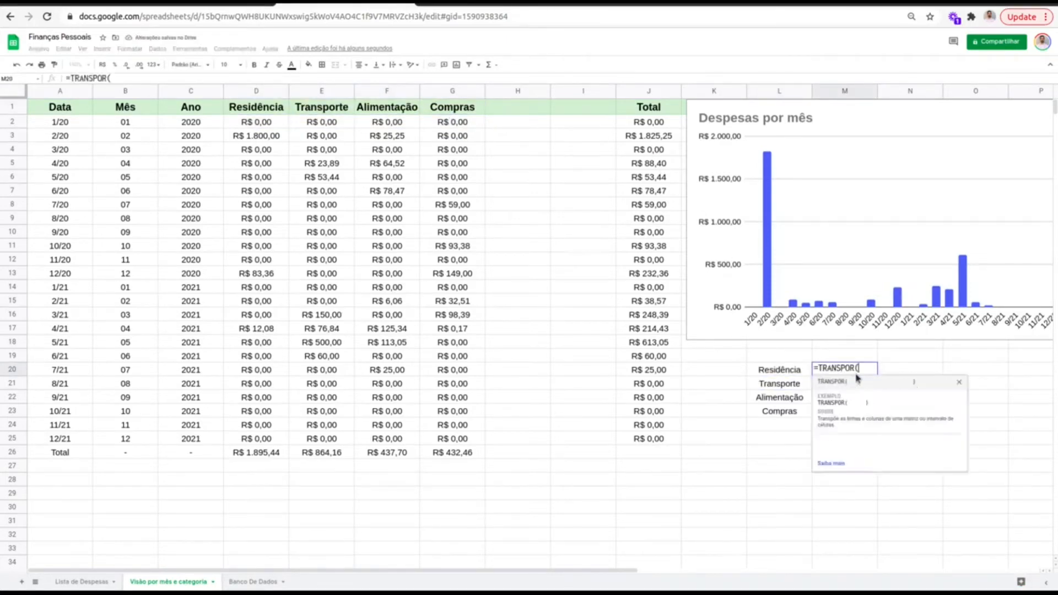
left_click_drag(256, 452, 456, 453)
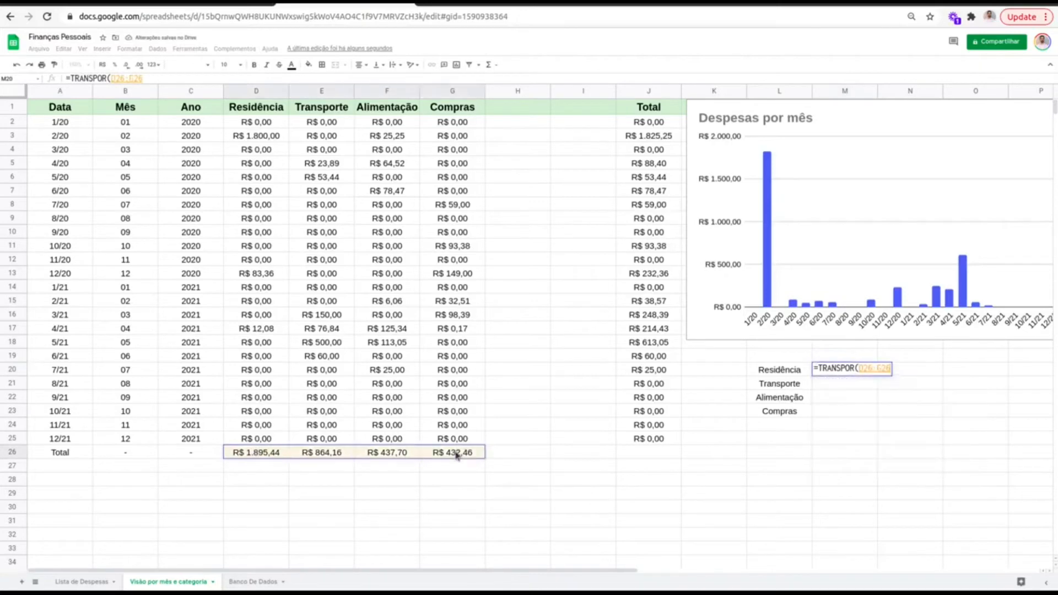
key("Return")
Insert a chart from the transposed category table L20:M23 and change its type to a pie chart
left_click_drag(798, 371, 841, 417)
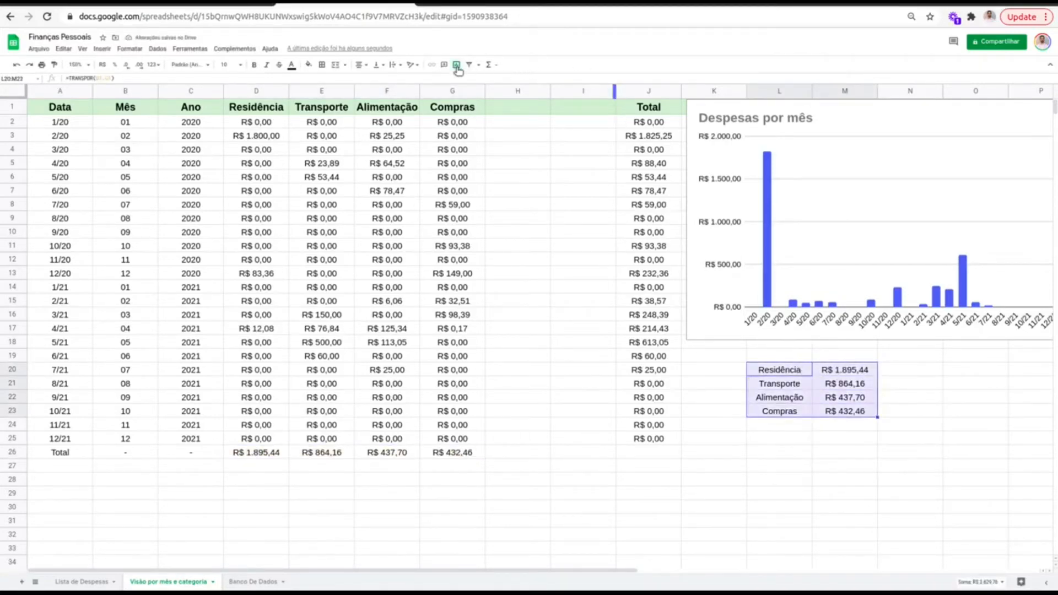
left_click(977, 124)
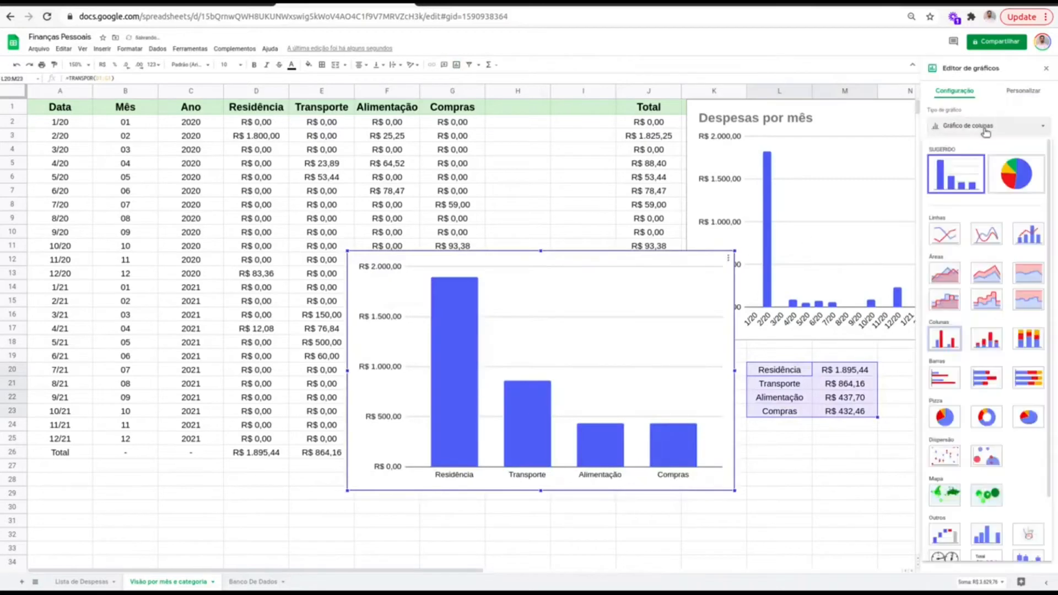
left_click(1016, 173)
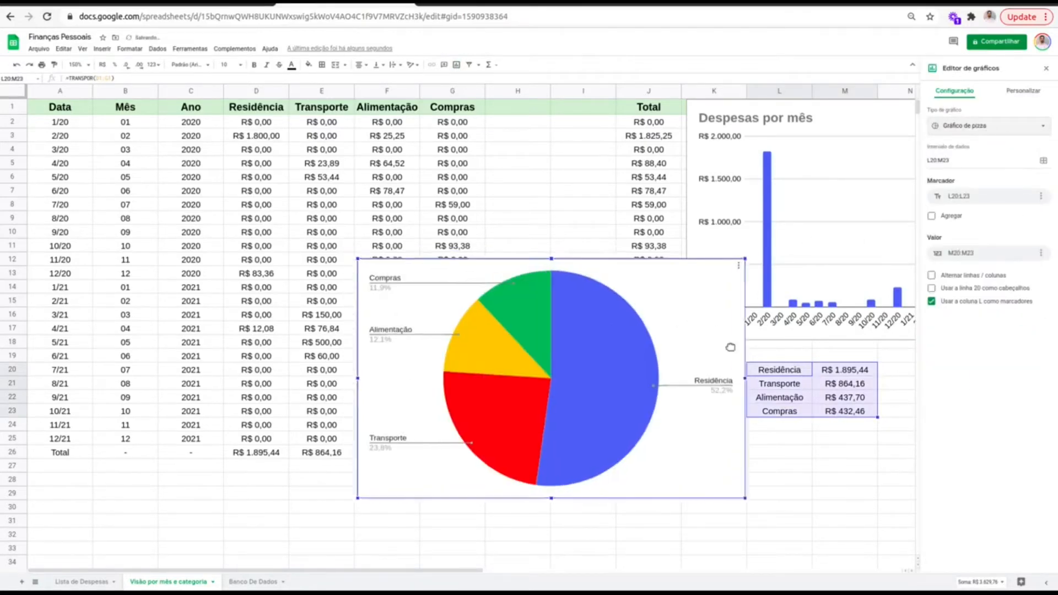
left_click(1046, 68)
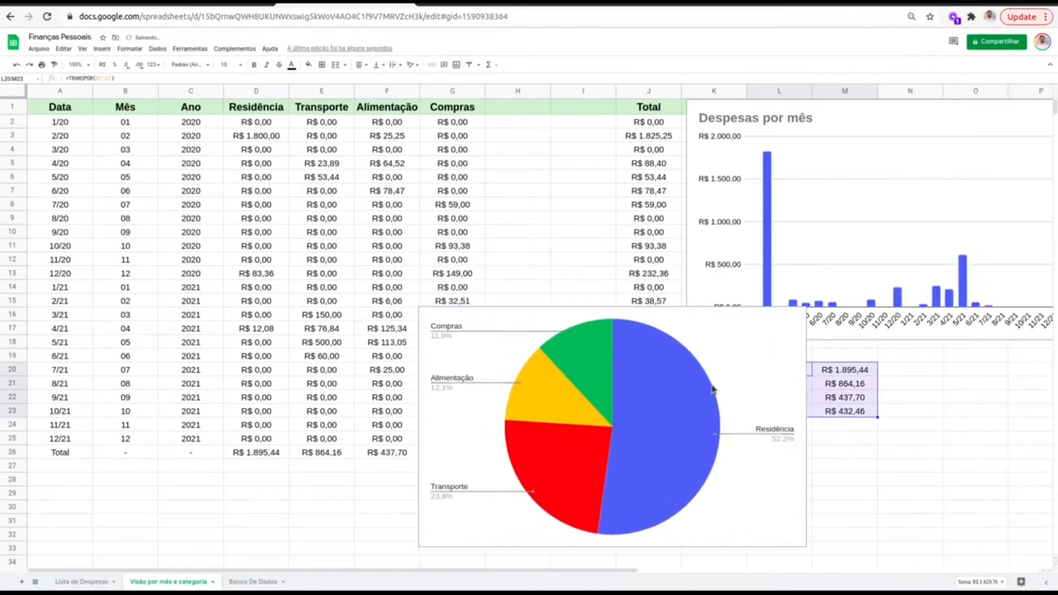
Move the pie chart below row 26 and check the TRANSPOR formula in L20 of the transposed category table
left_click_drag(707, 375, 537, 388)
left_click(793, 286)
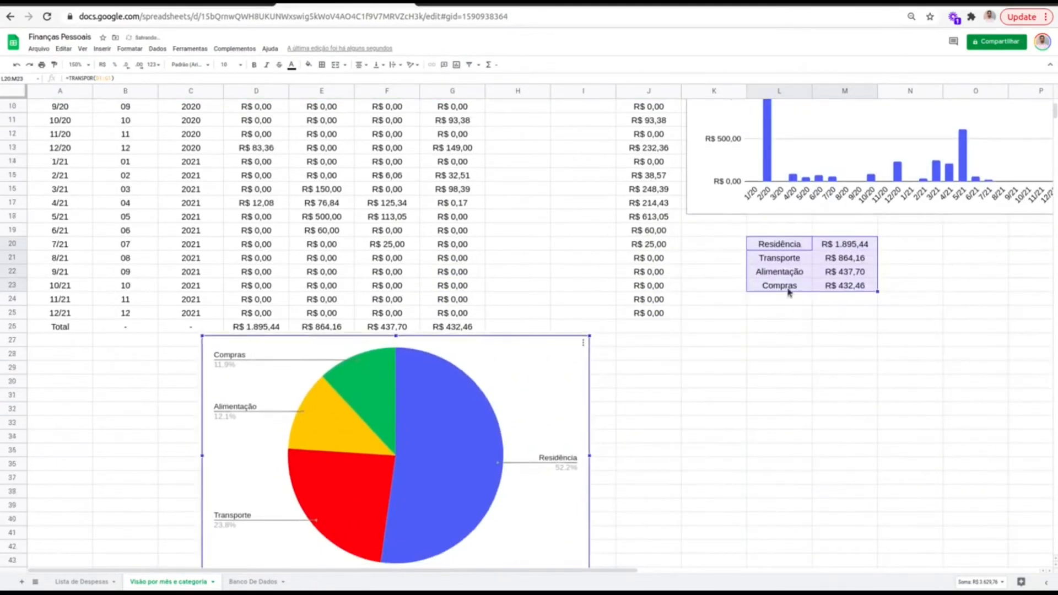
left_click(799, 246)
type("=TRANSPOR(D1:G1)")
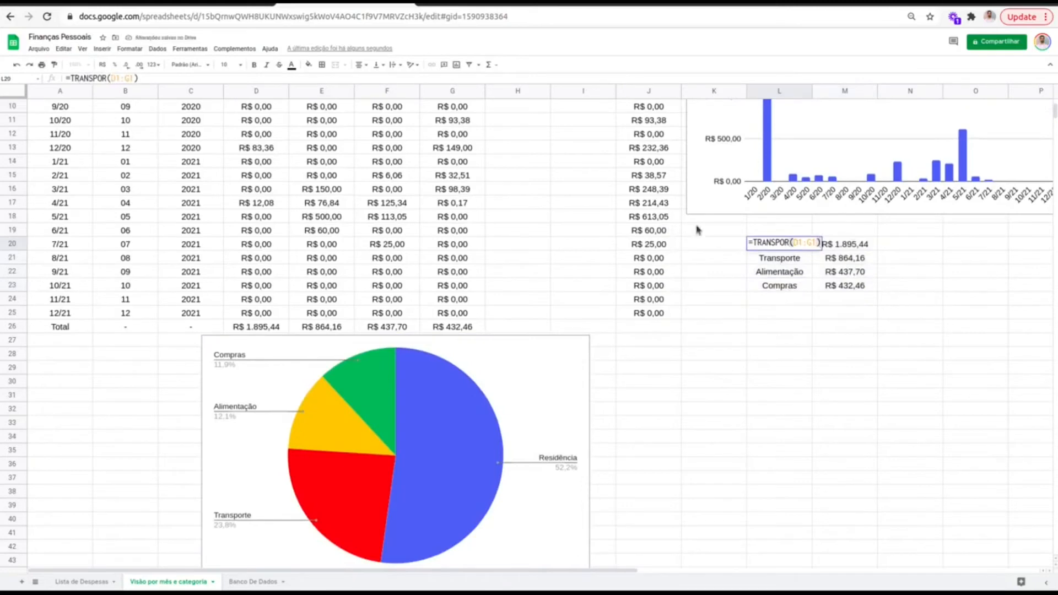
scroll(530, 198, "up", 2)
scroll(512, 137, "up", 2)
left_click(722, 457)
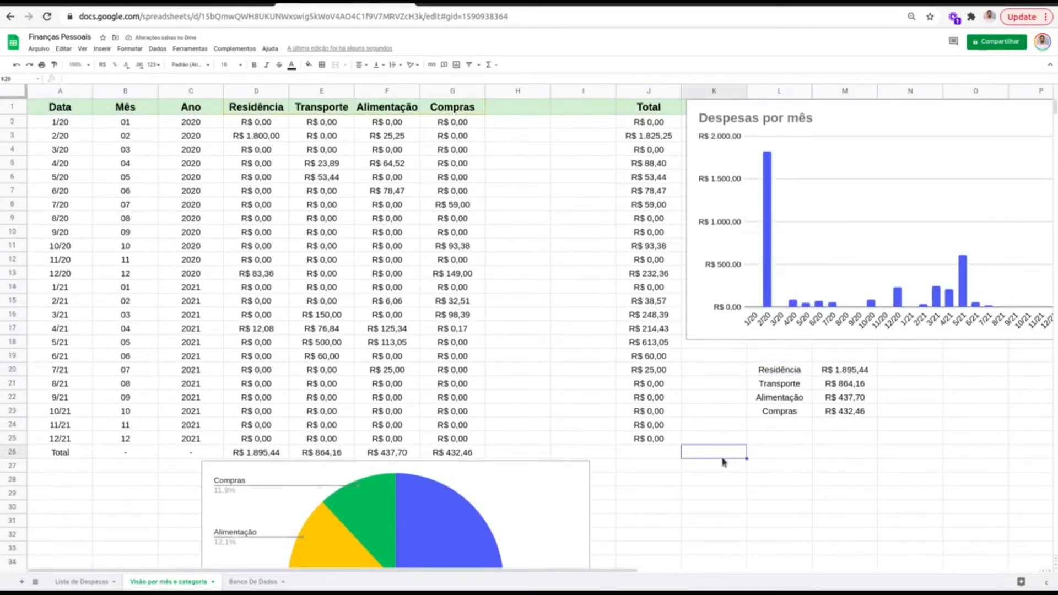
Place the pie chart directly below the Despesas por mês chart, covering the transposed category table
scroll(504, 492, "down", 3)
left_click(486, 498)
left_click_drag(486, 497, 929, 394)
left_click(624, 561)
left_click_drag(619, 572, 745, 574)
scroll(795, 460, "up", 3)
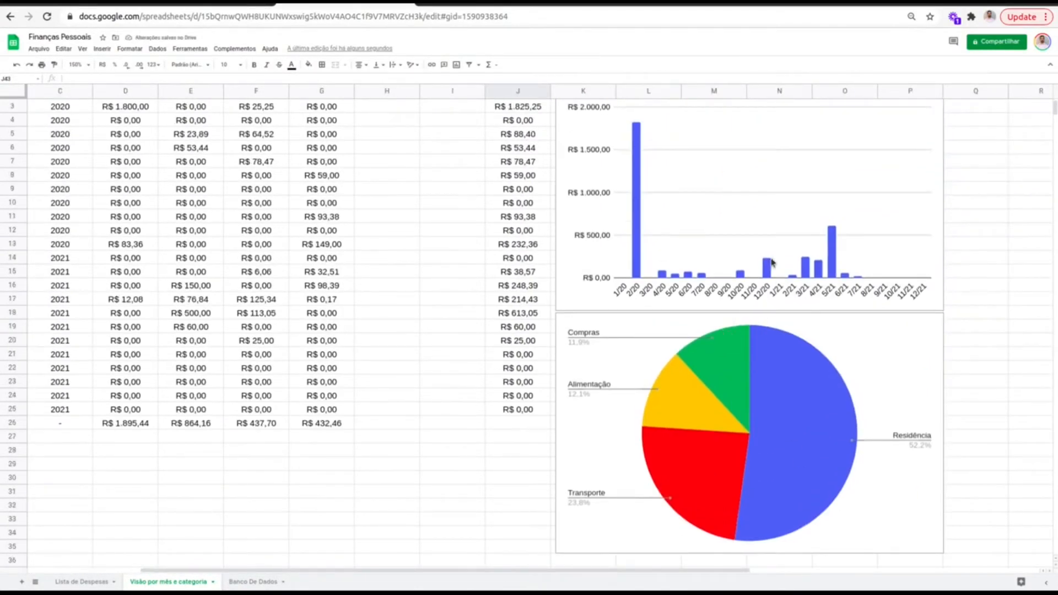
Add the title "Despesas por Categoria" to the pie chart
scroll(770, 258, "up", 1)
scroll(779, 356, "left", 2)
left_click(995, 358)
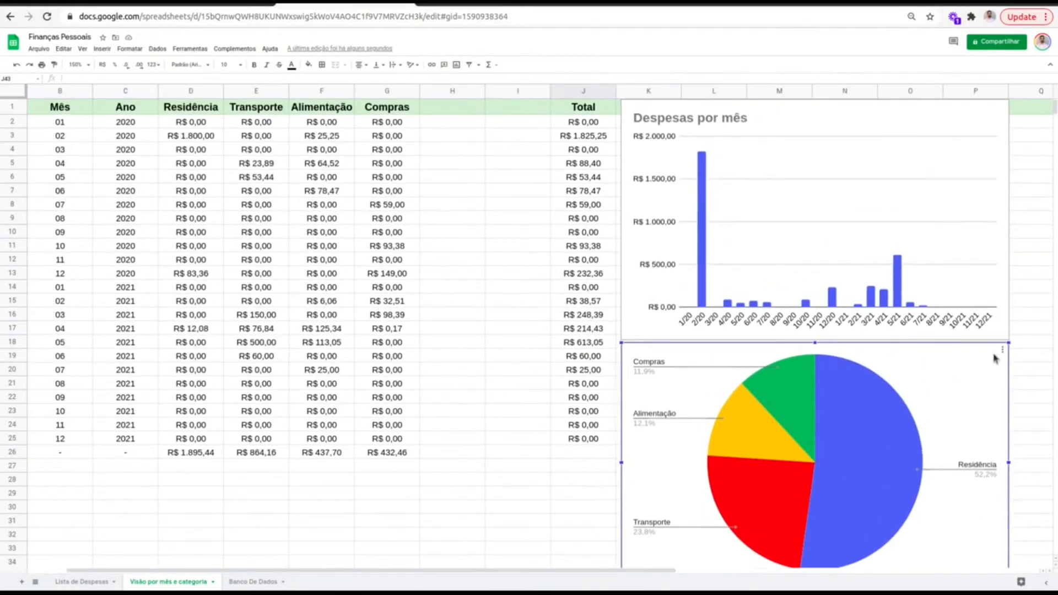
double_click(995, 358)
left_click(1023, 90)
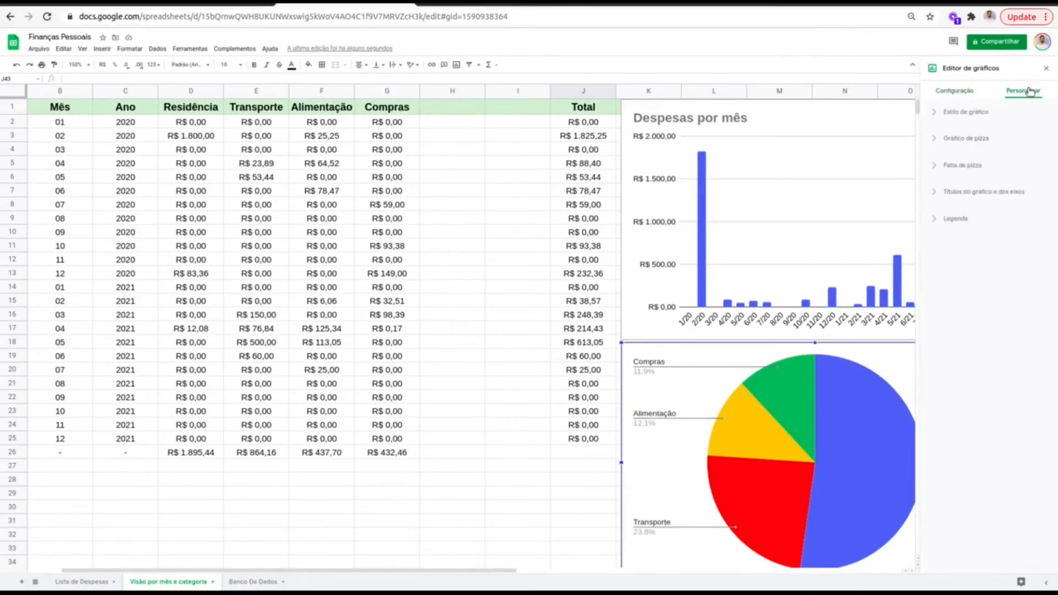
left_click(995, 138)
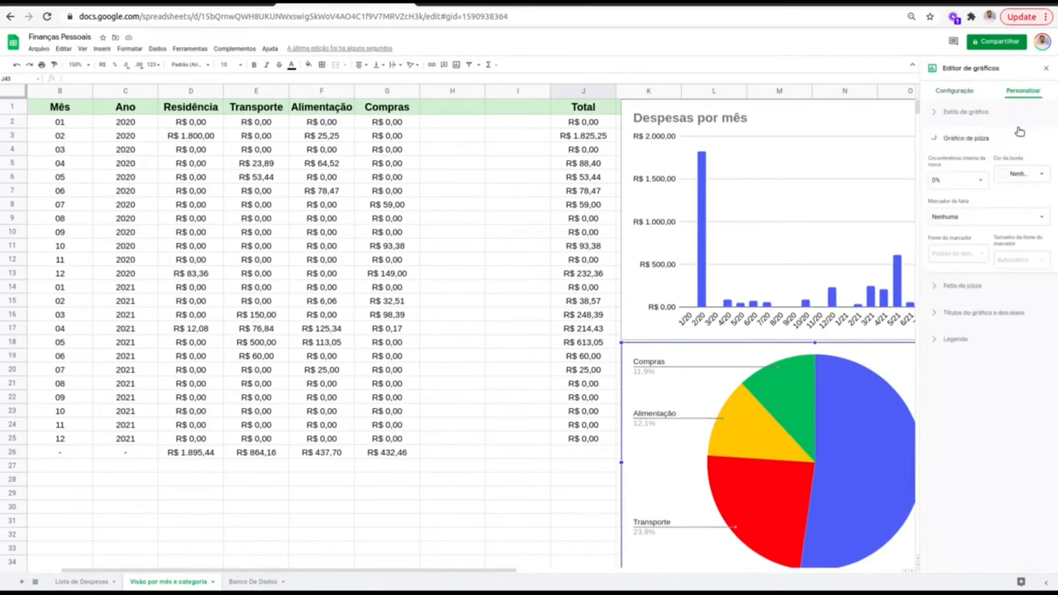
left_click(993, 138)
left_click(1008, 193)
left_click(977, 256)
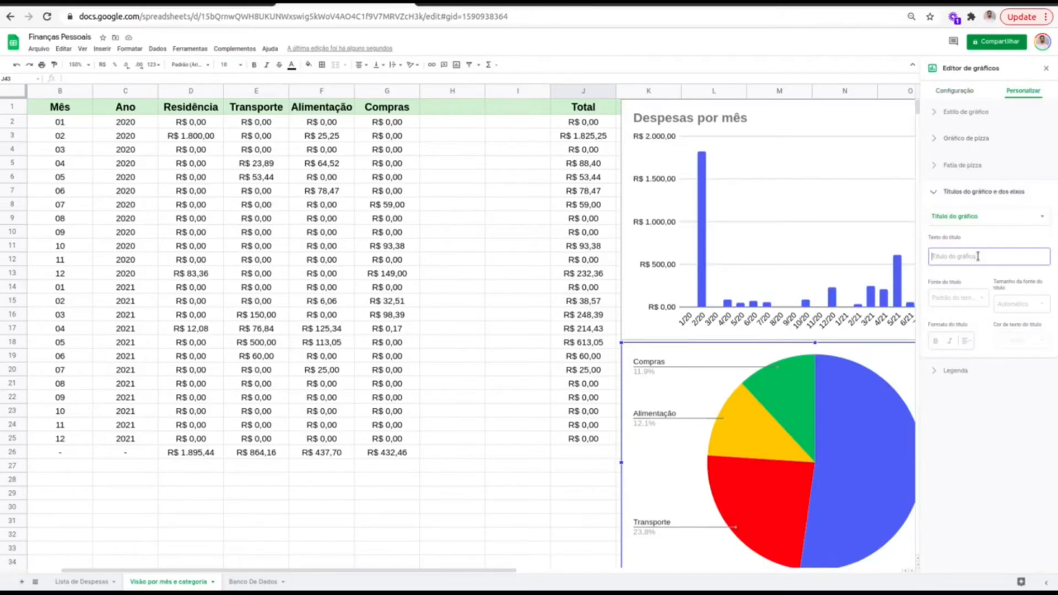
type("Des")
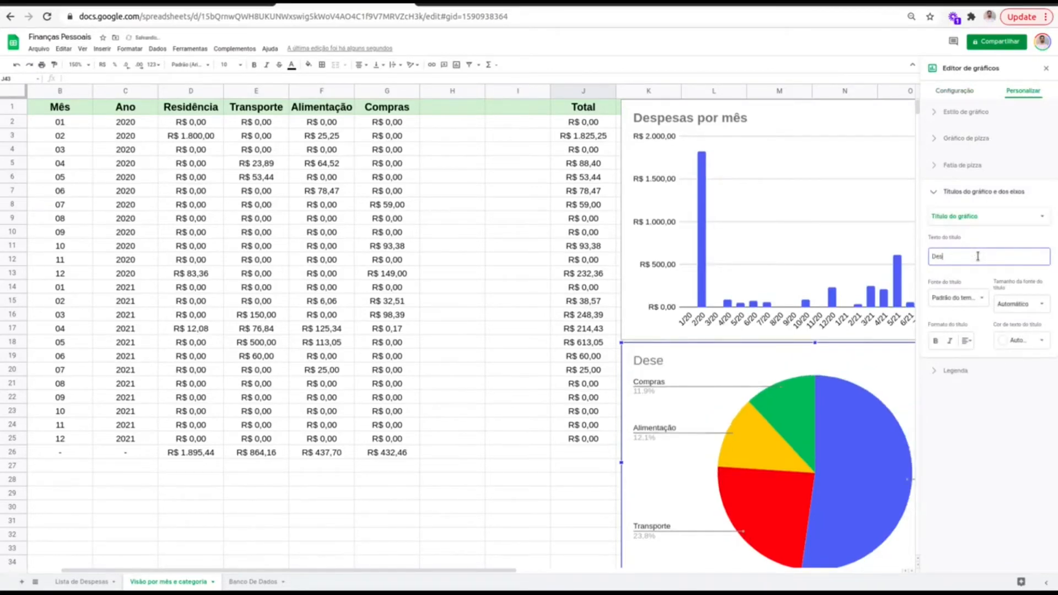
type("pesas por Categoria")
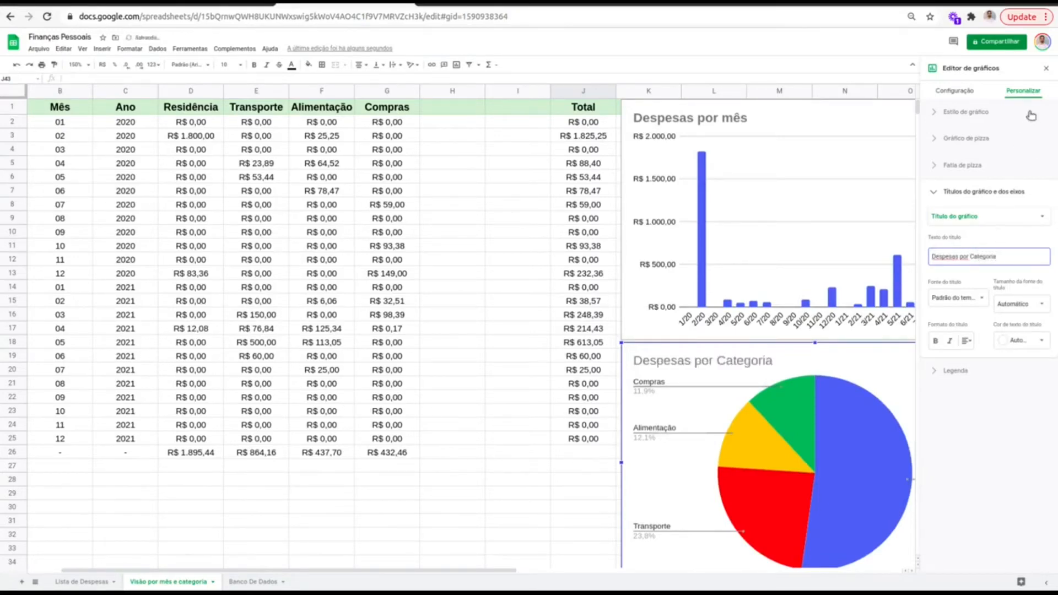
left_click(1046, 67)
left_click(1041, 314)
Examine the Residência slice of the pie chart and the monthly category values in the summary table
scroll(1039, 313, "down", 3)
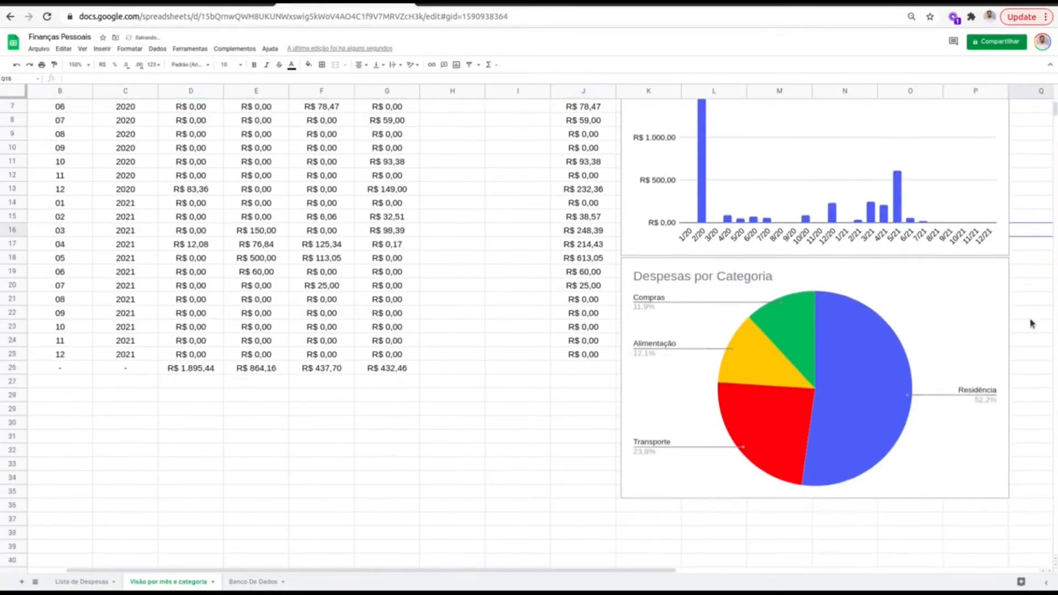
left_click(876, 399)
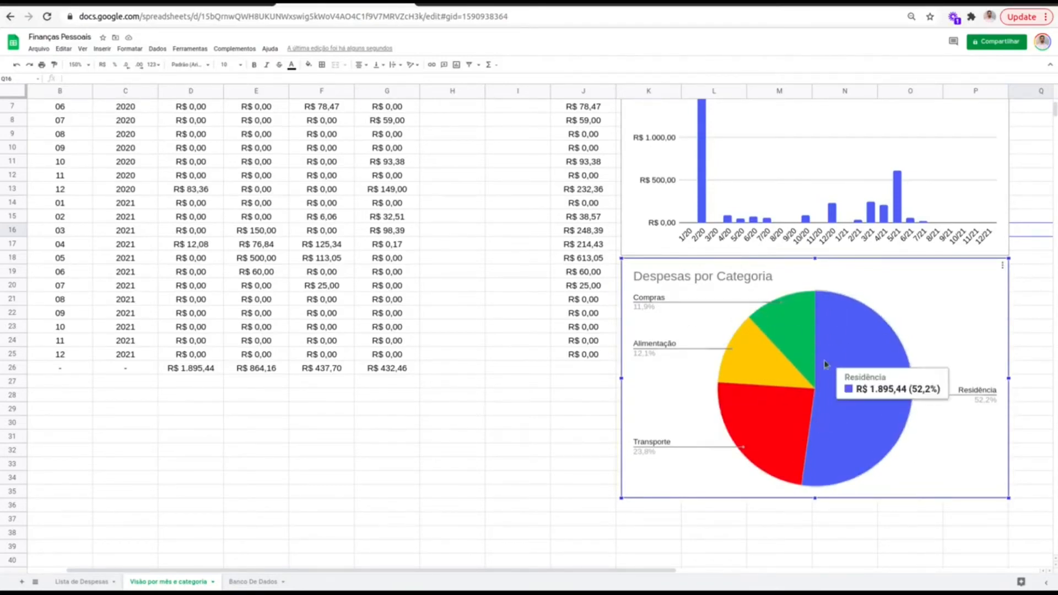
left_click(545, 358)
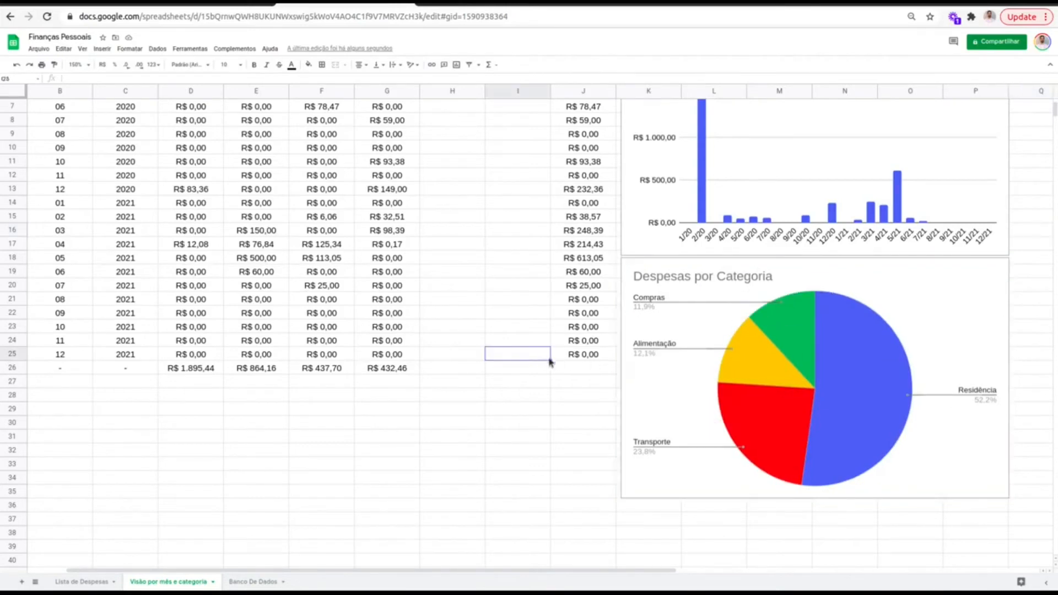
scroll(836, 346, "up", 3)
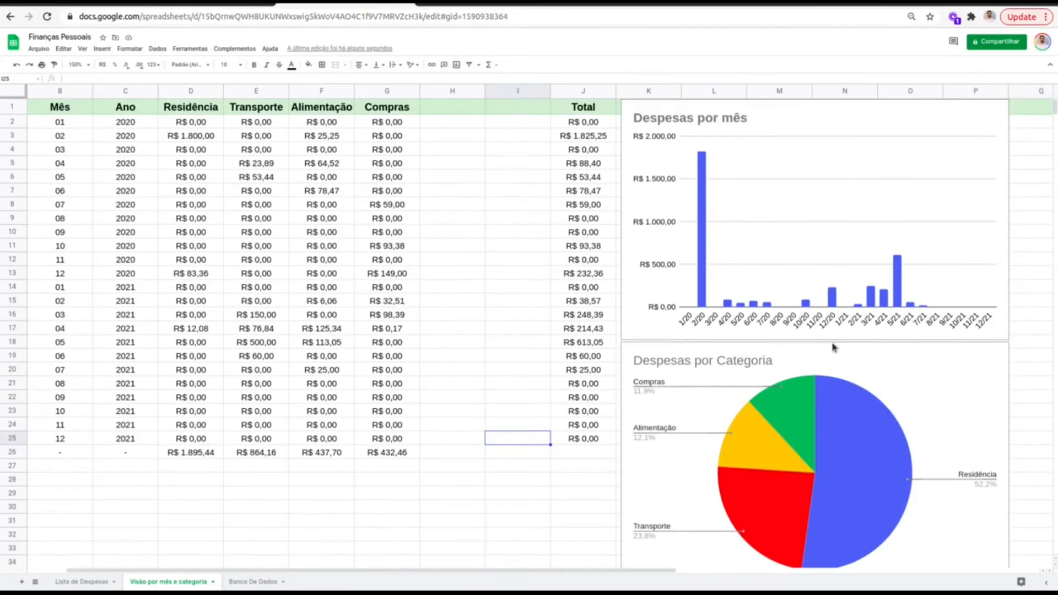
left_click(507, 219)
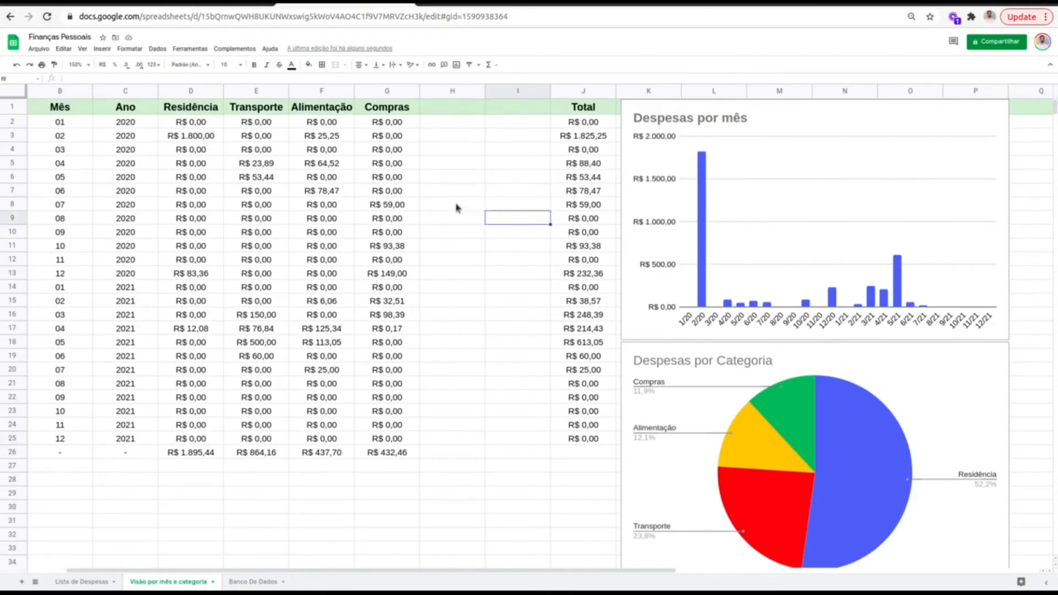
left_click_drag(256, 194, 614, 442)
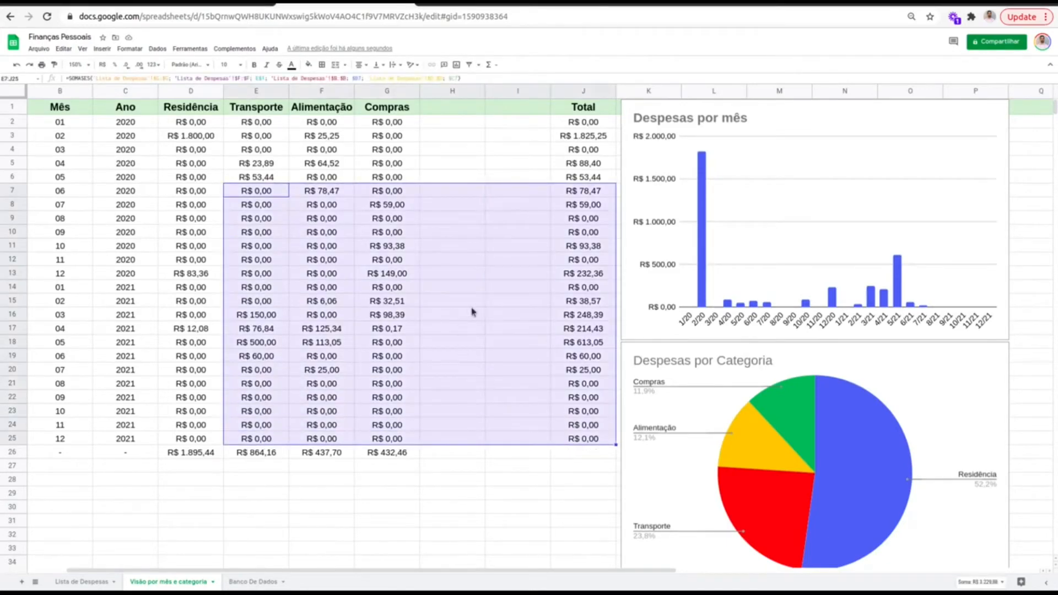
left_click(502, 286)
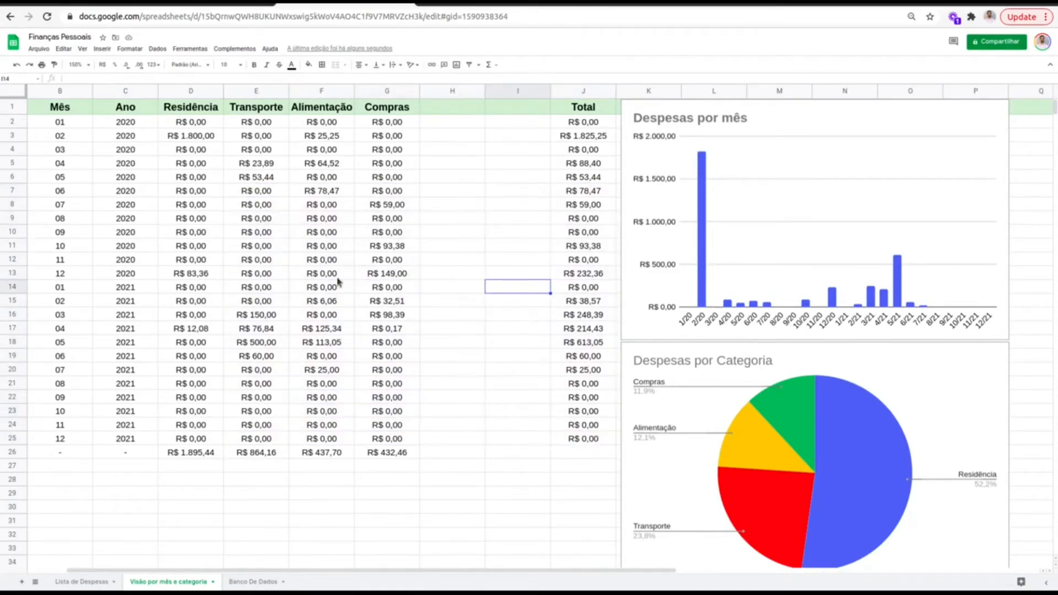
left_click(184, 228)
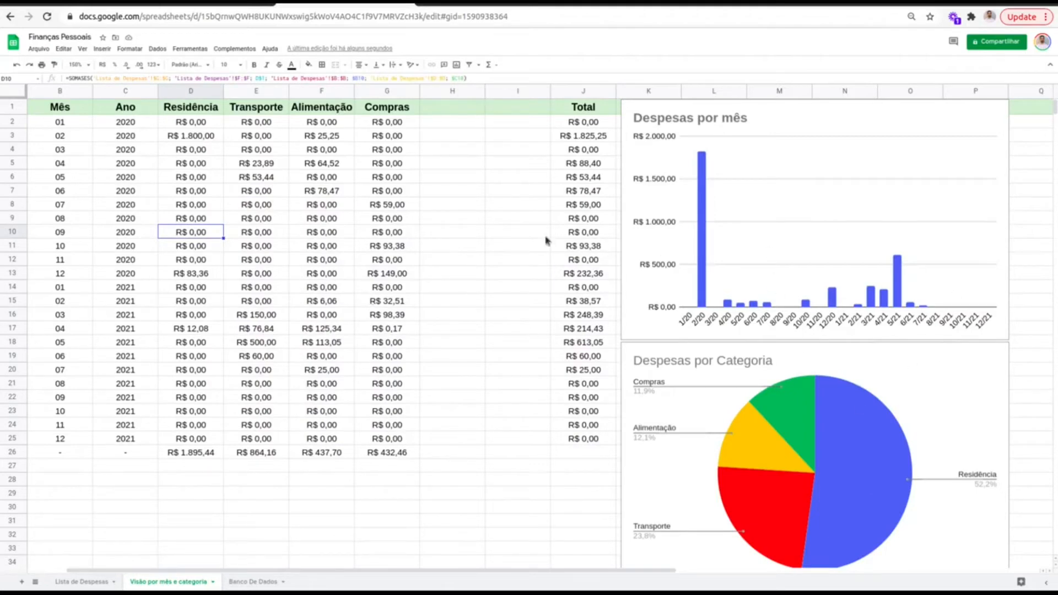
left_click(408, 195)
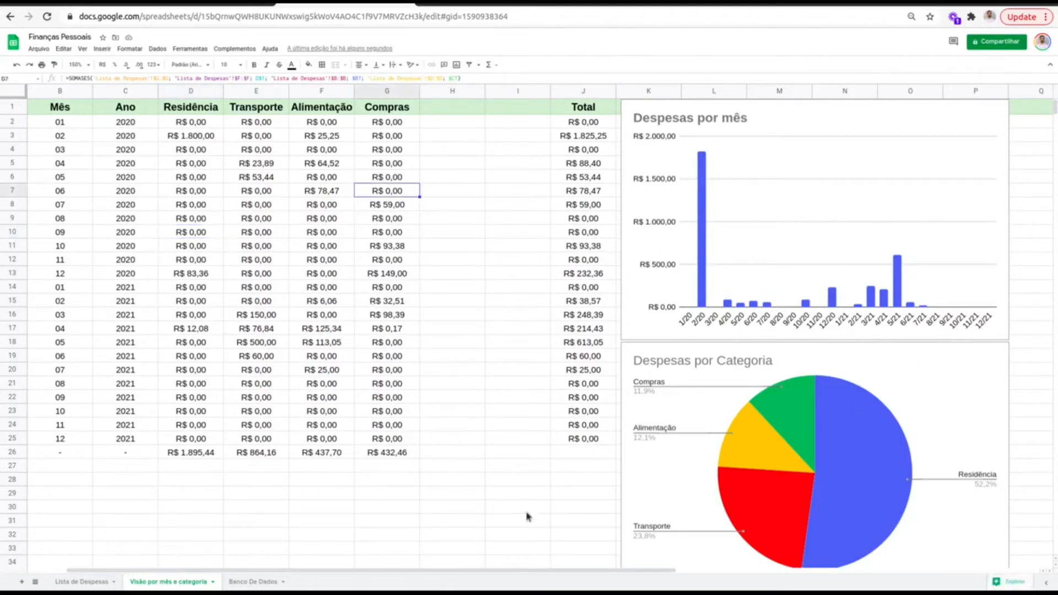
Insert a stacked column chart from the dates in A1:A25 and the category values in D1:G25
left_click_drag(517, 572, 468, 571)
left_click_drag(56, 109, 74, 444)
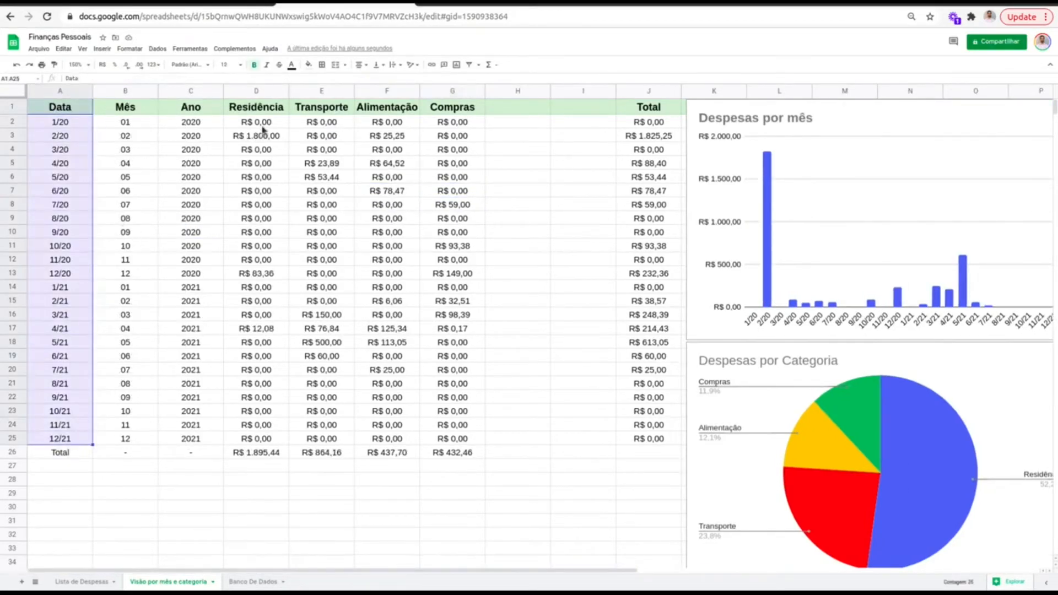
left_click_drag(260, 115, 463, 452)
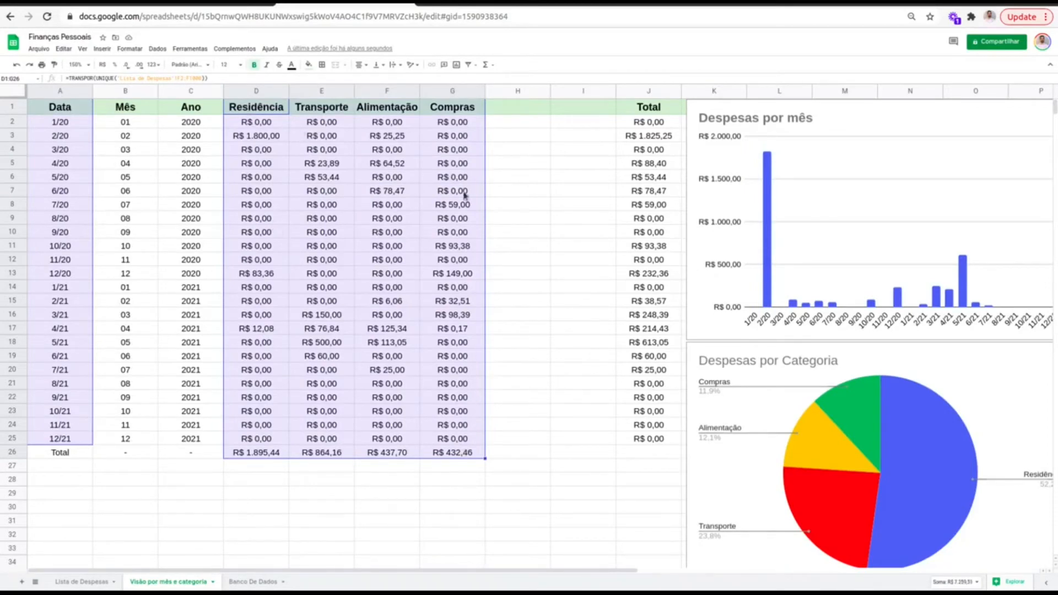
left_click(234, 190)
left_click_drag(61, 110, 88, 439)
left_click_drag(258, 106, 473, 441)
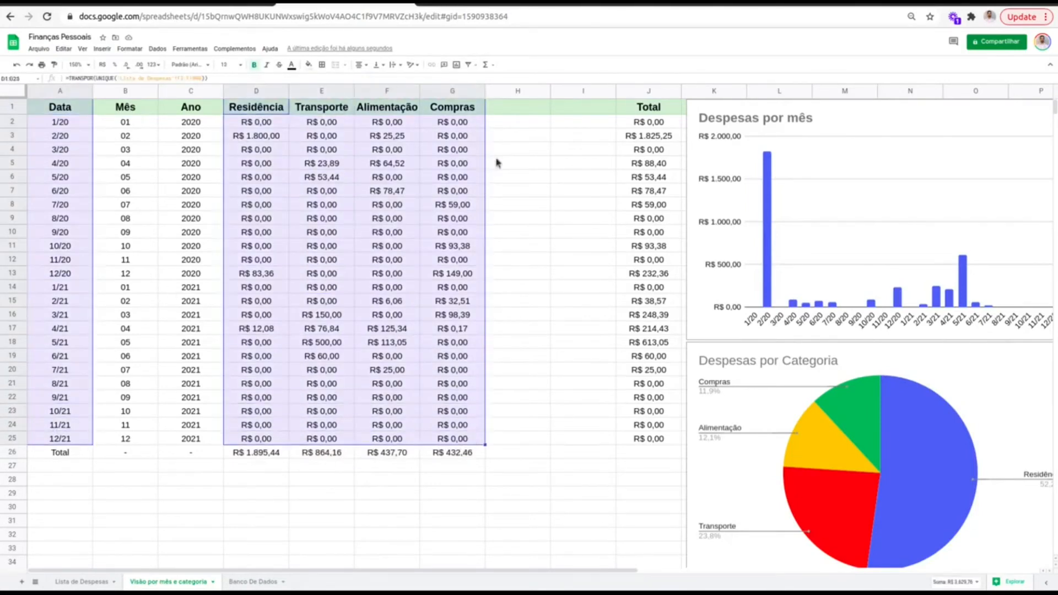
left_click(458, 65)
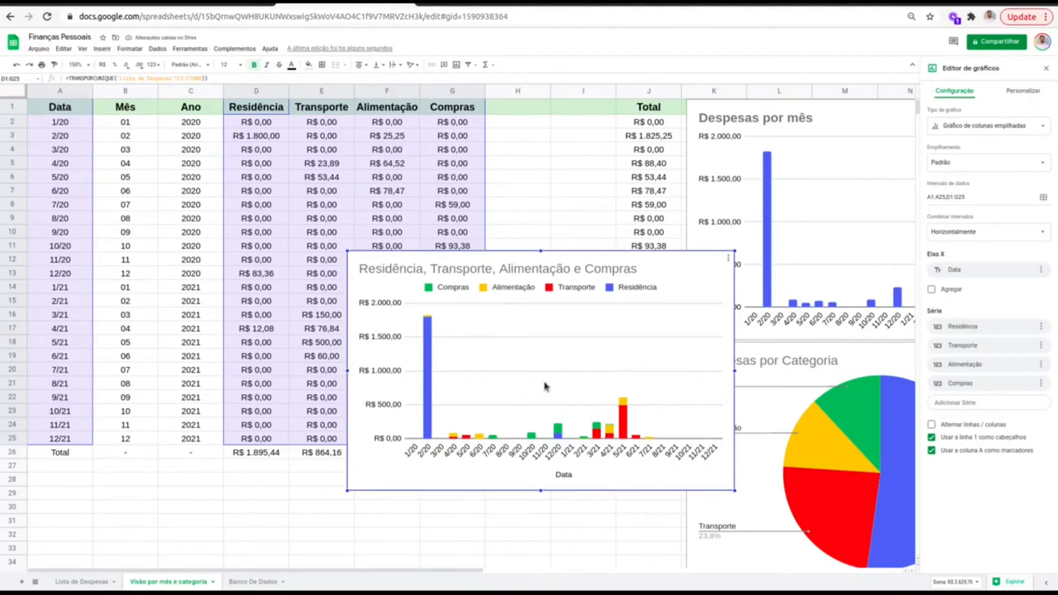
left_click(1003, 128)
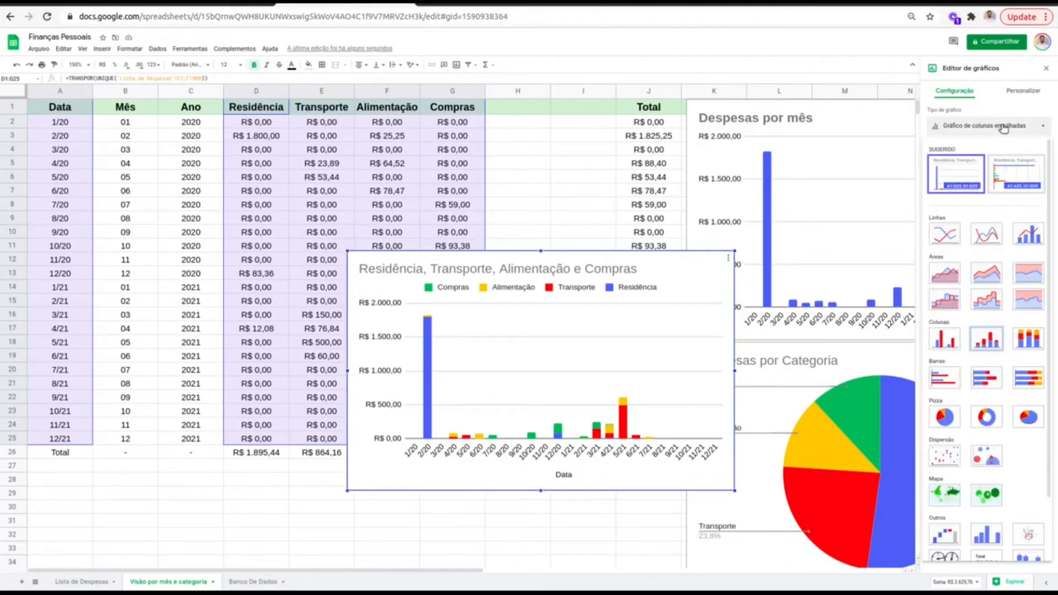
left_click(988, 344)
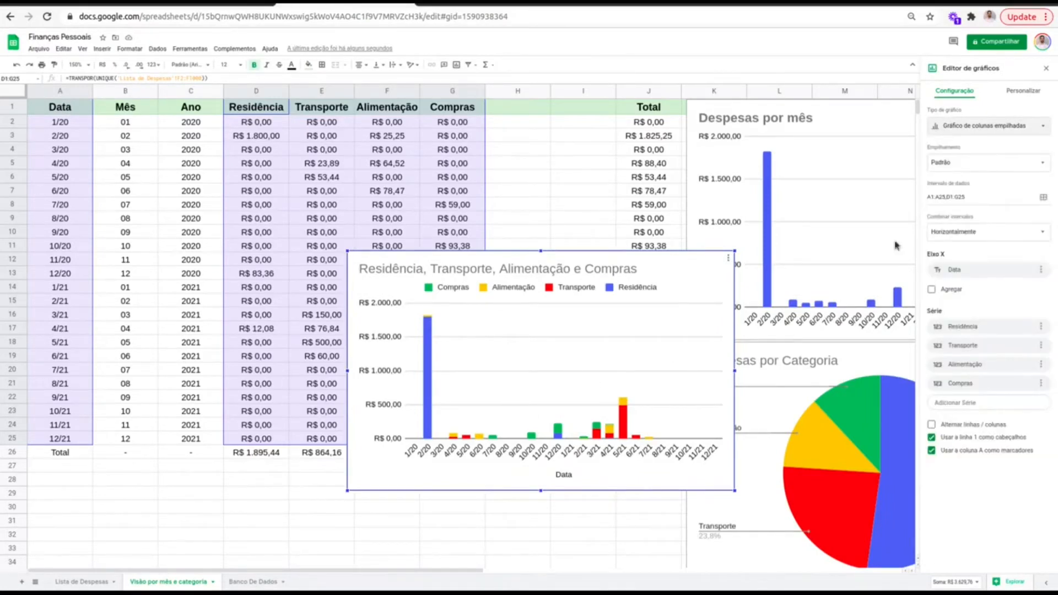
left_click(1045, 69)
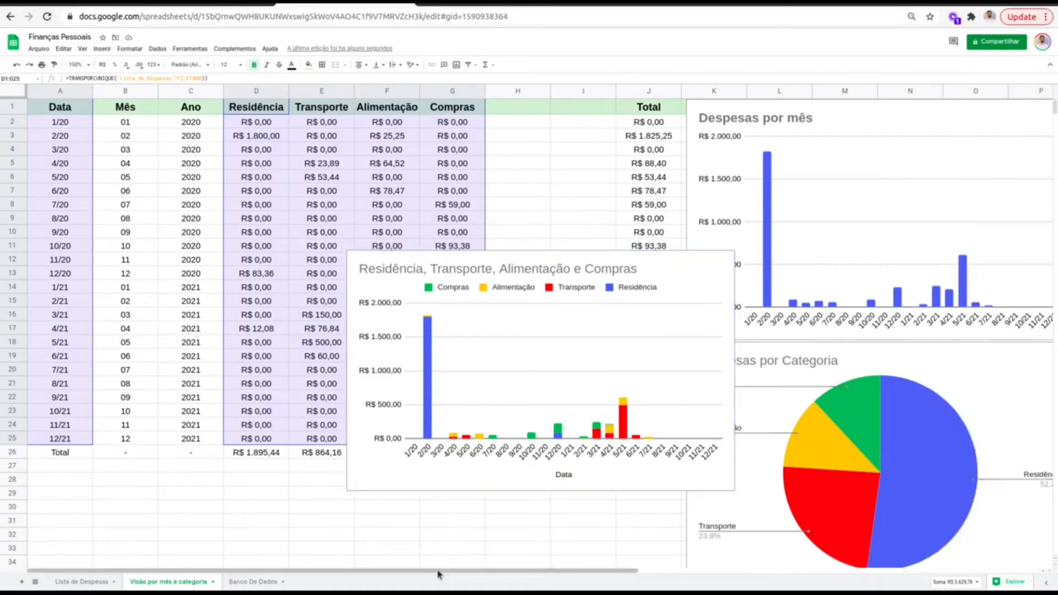
Place the stacked column chart directly to the right of the Despesas por mês chart, aligned with its top edge
left_click_drag(448, 570, 730, 577)
left_click_drag(153, 361, 879, 201)
left_click(796, 397)
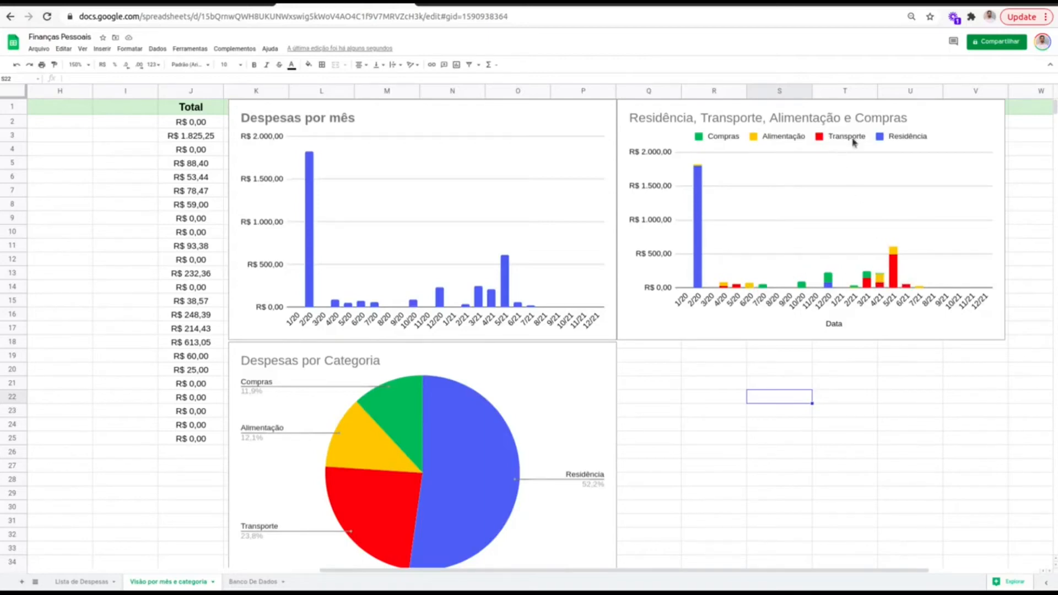
Compare the stacked category columns with the monthly totals in Despesas por mês and look over the Despesas por Categoria pie chart
left_click(816, 234)
left_click(480, 227)
left_click(857, 223)
left_click(570, 225)
left_click(842, 217)
left_click(500, 218)
left_click(822, 214)
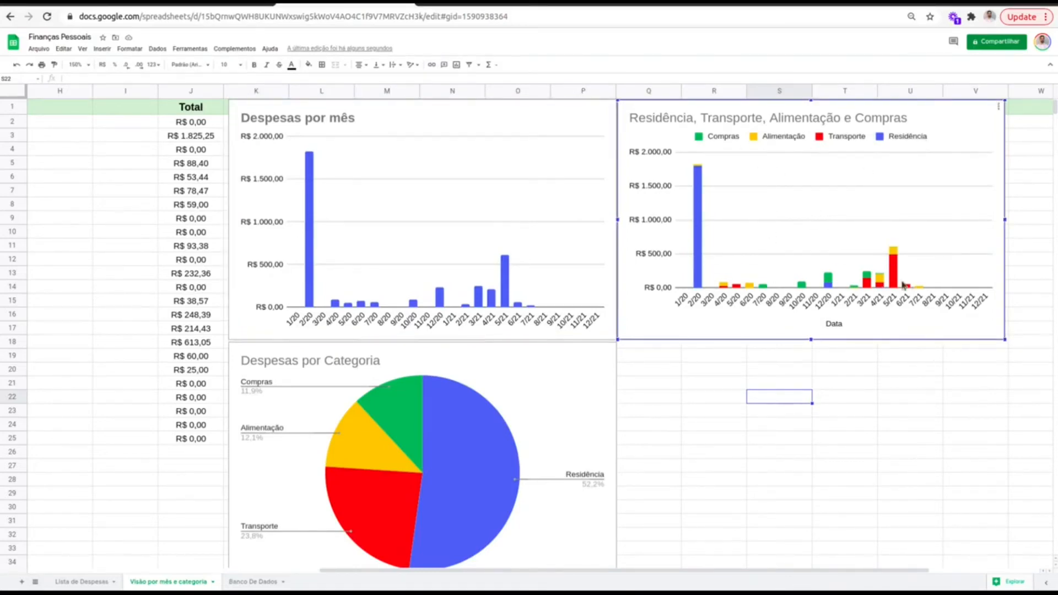
left_click(325, 172)
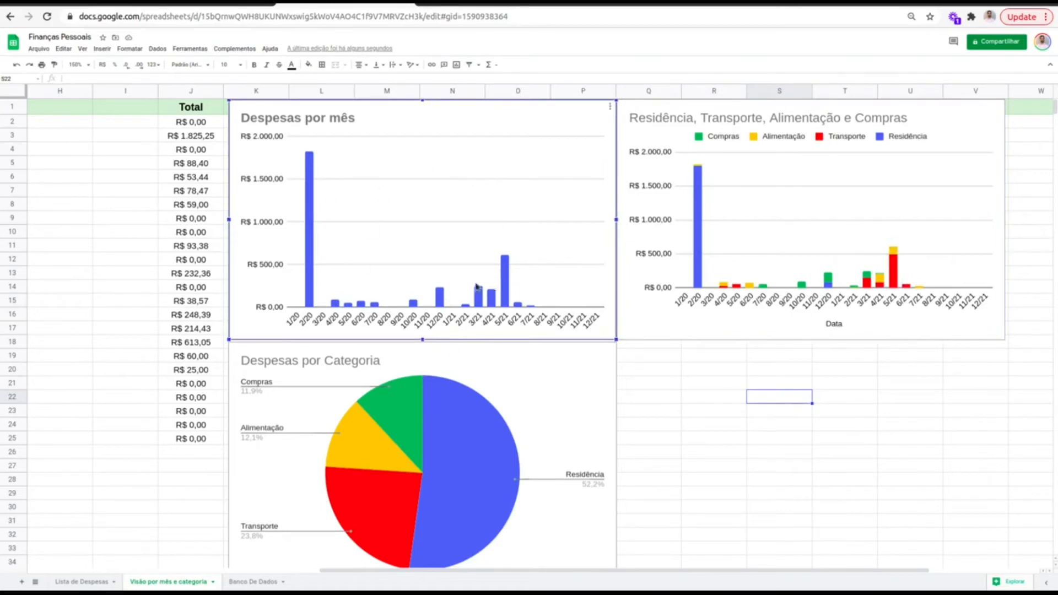
left_click(819, 229)
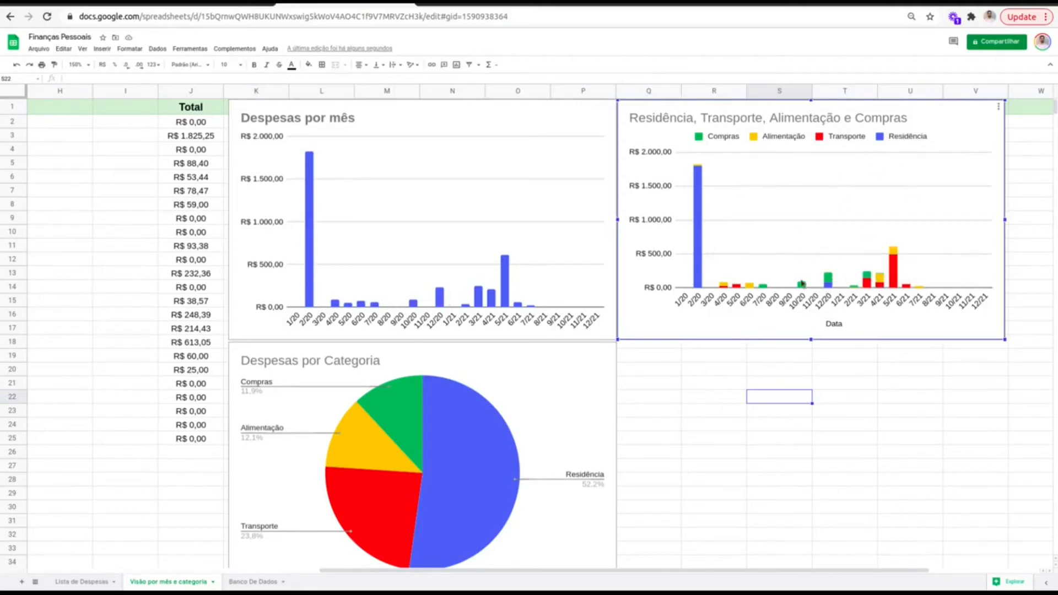
left_click(712, 383)
scroll(685, 359, "down", 1)
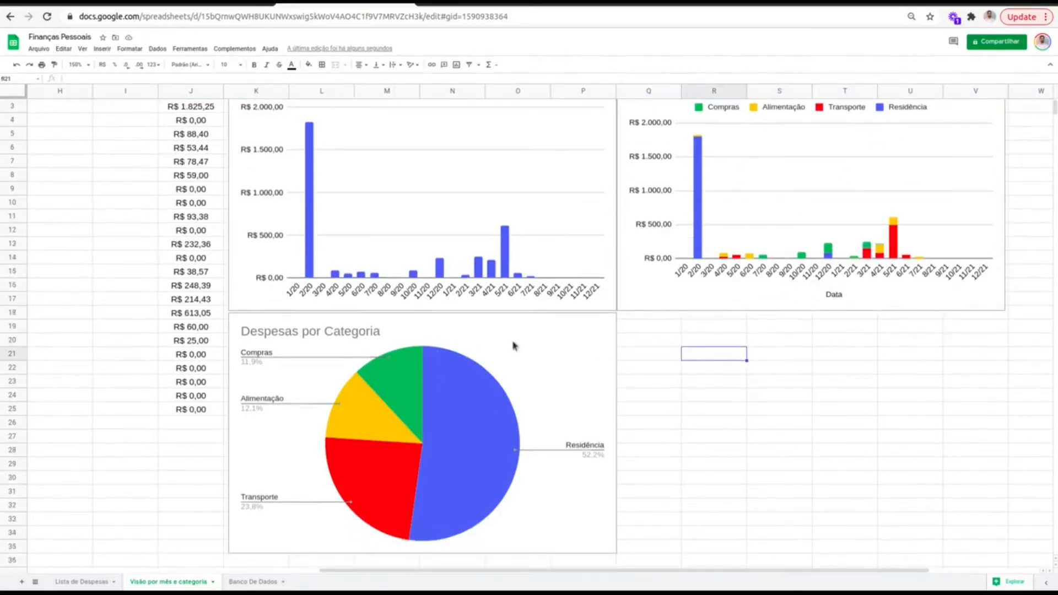
left_click(601, 359)
scroll(569, 354, "up", 1)
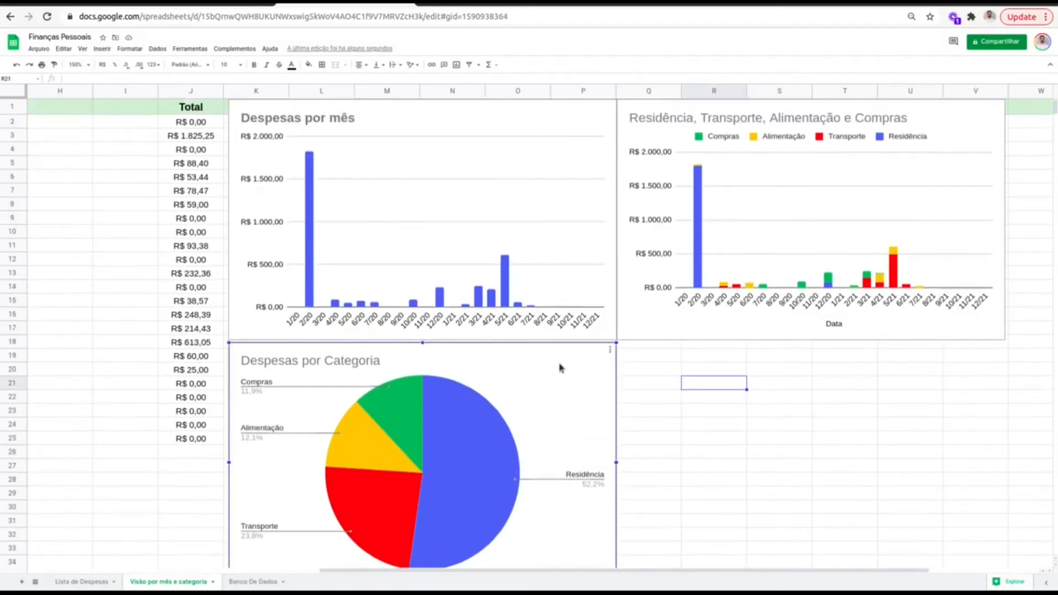
left_click(531, 243)
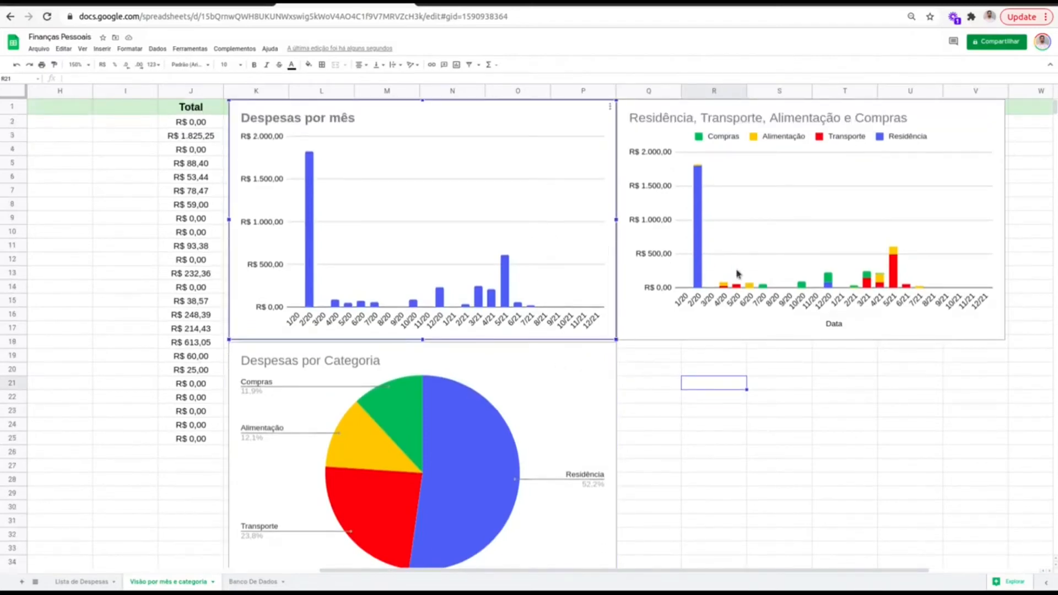
Review the summary table's monthly category values alongside the three finished expense charts
left_click_drag(506, 575, 232, 568)
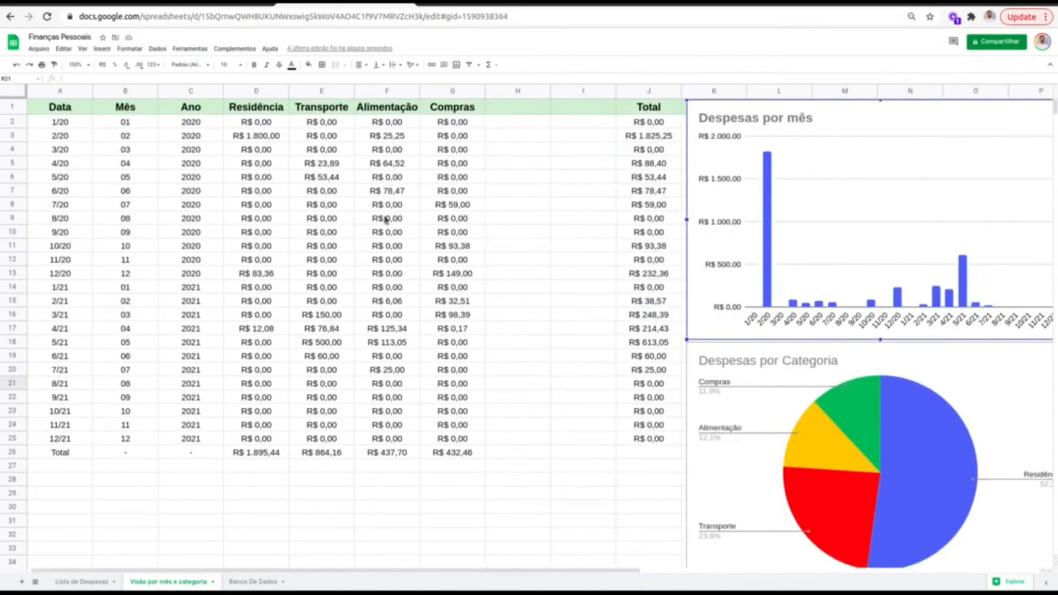
left_click(265, 258)
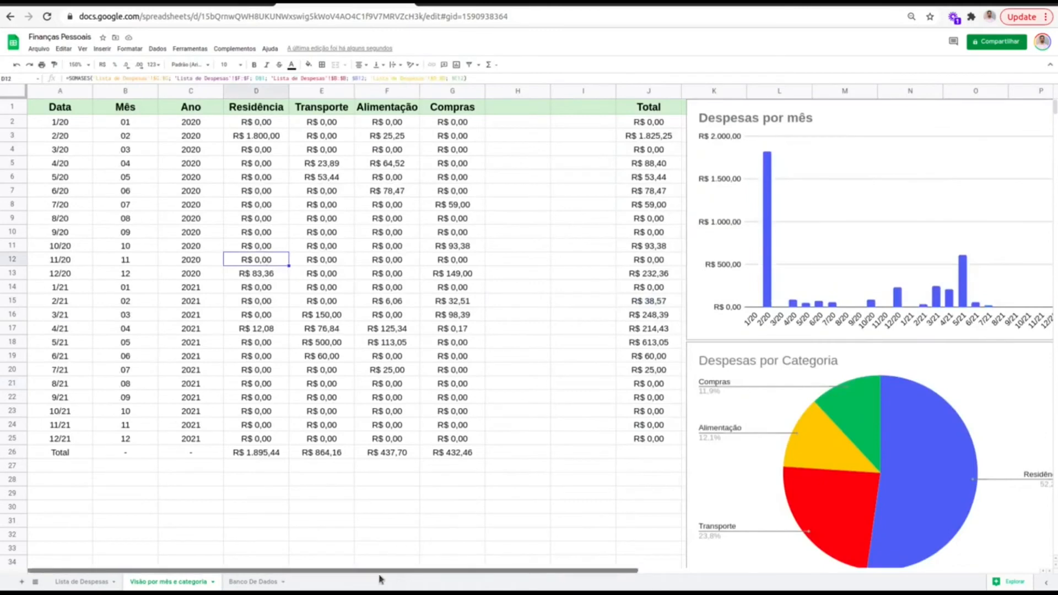
left_click_drag(372, 579, 700, 583)
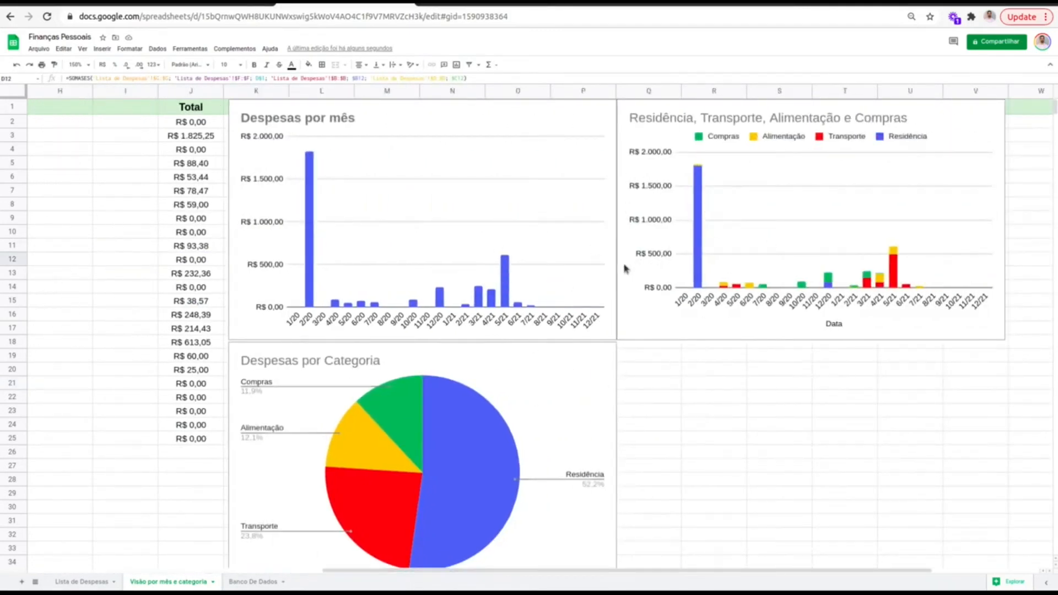
left_click(532, 213)
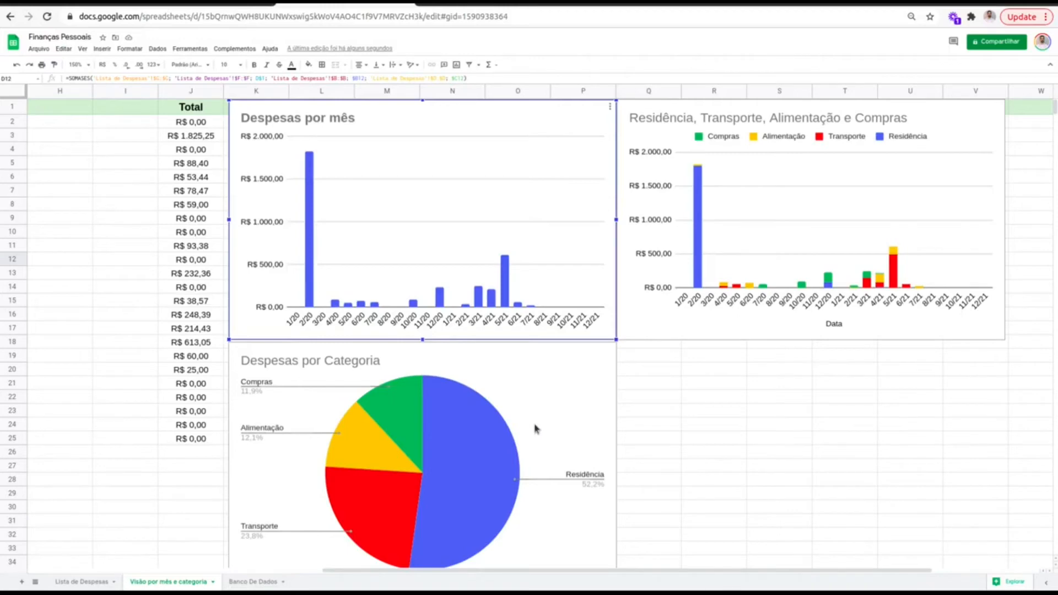
left_click(511, 440)
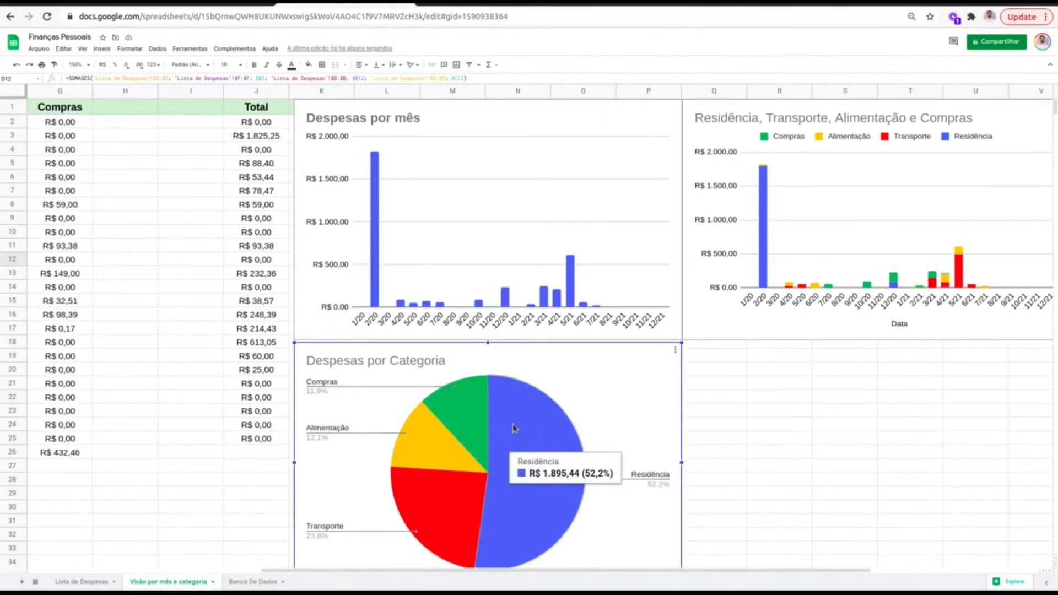
left_click(948, 409)
key("Right")
key("Right")
key("Right")
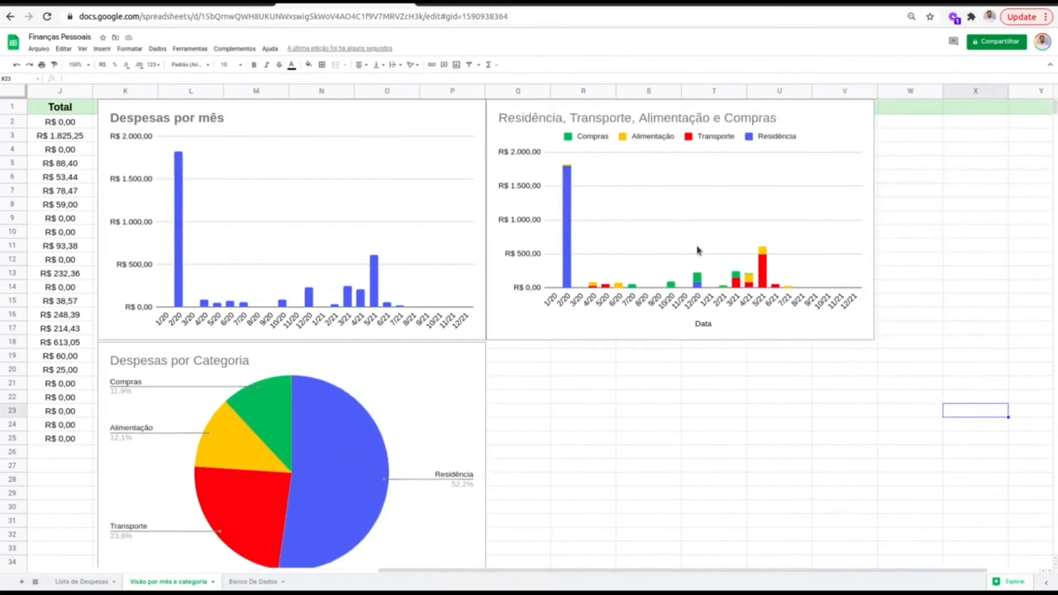
Compare the Despesas por mês, stacked category and Despesas por Categoria charts on the summary sheet
left_click(551, 271)
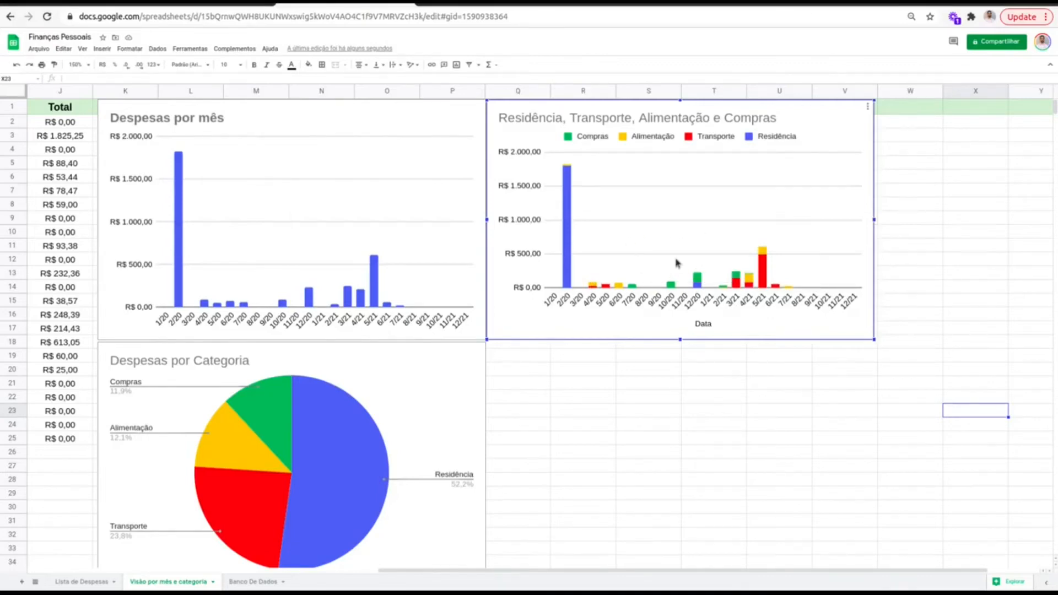
left_click(296, 301)
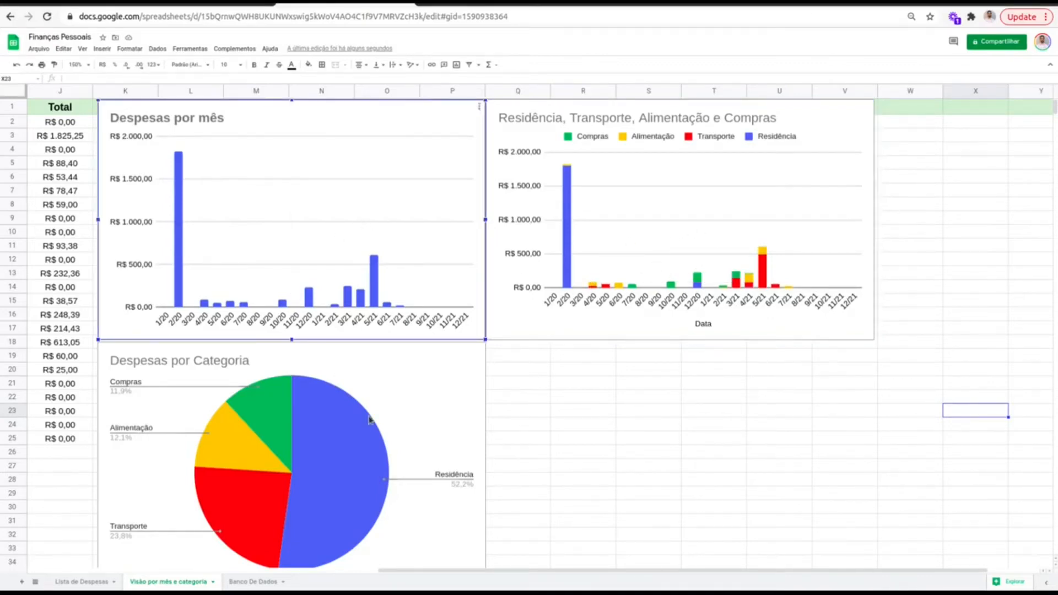
left_click(368, 417)
scroll(360, 315, "left", 1)
left_click(395, 259)
left_click(719, 234)
left_click(428, 231)
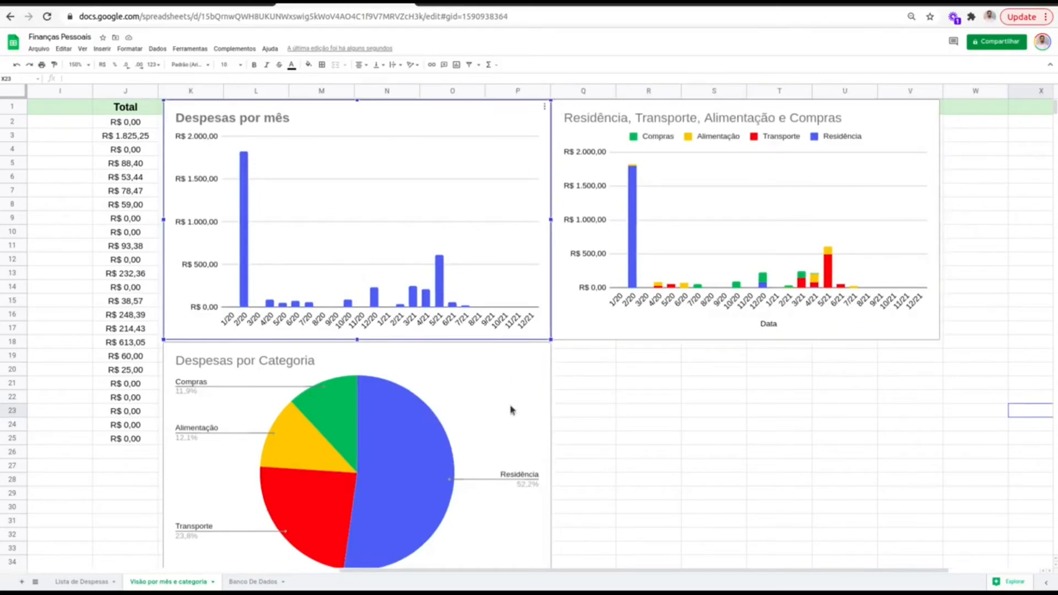
left_click(511, 408)
scroll(493, 267, "left", 1)
left_click(493, 261)
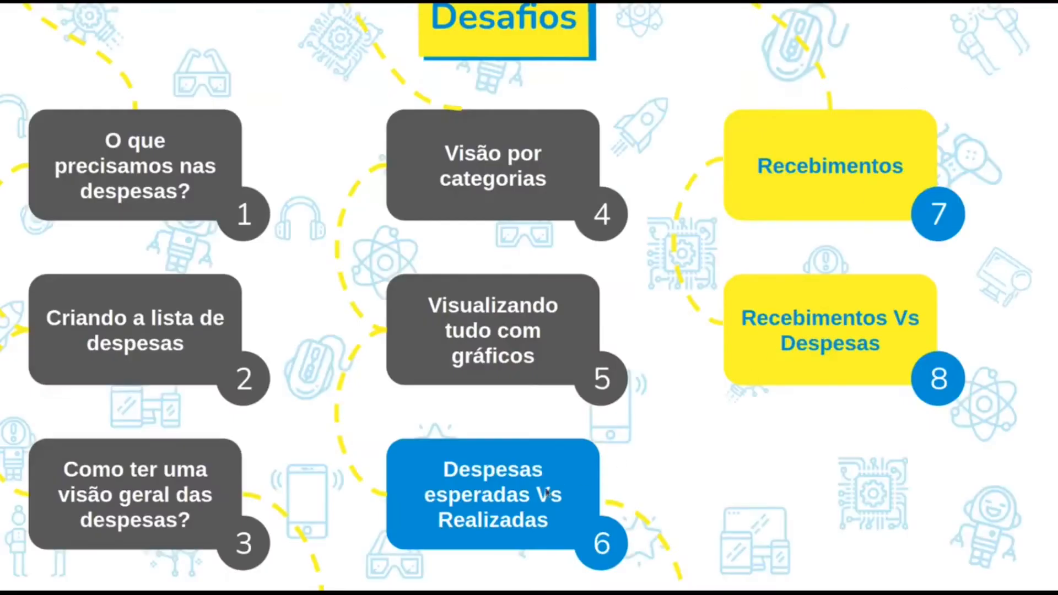
Return to the Finanças Pessoais spreadsheet, hide its Banco De Dados sheet and check the list of all sheets
key("Escape")
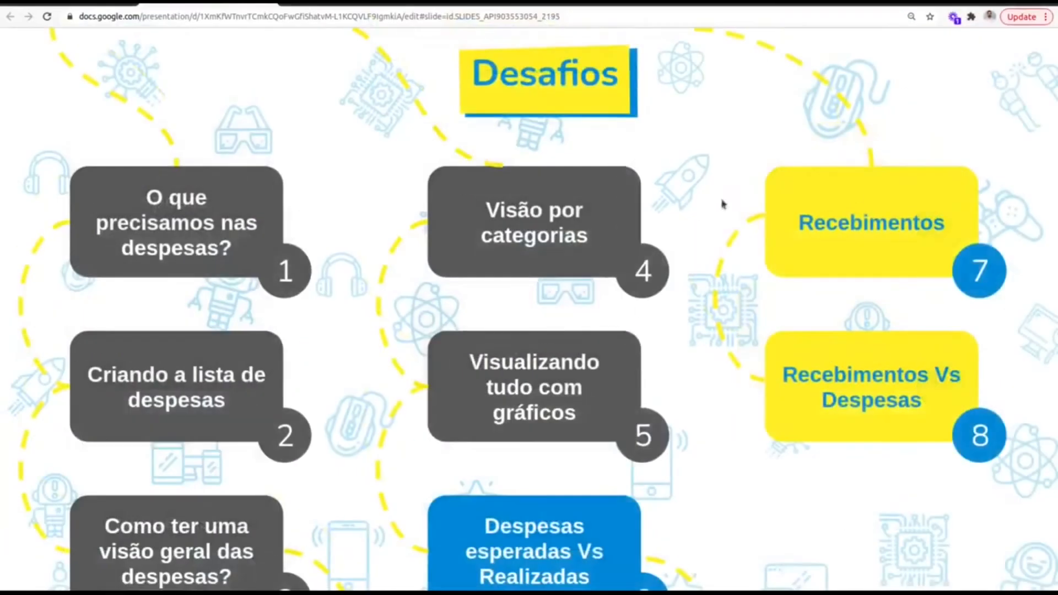
left_click(340, 6)
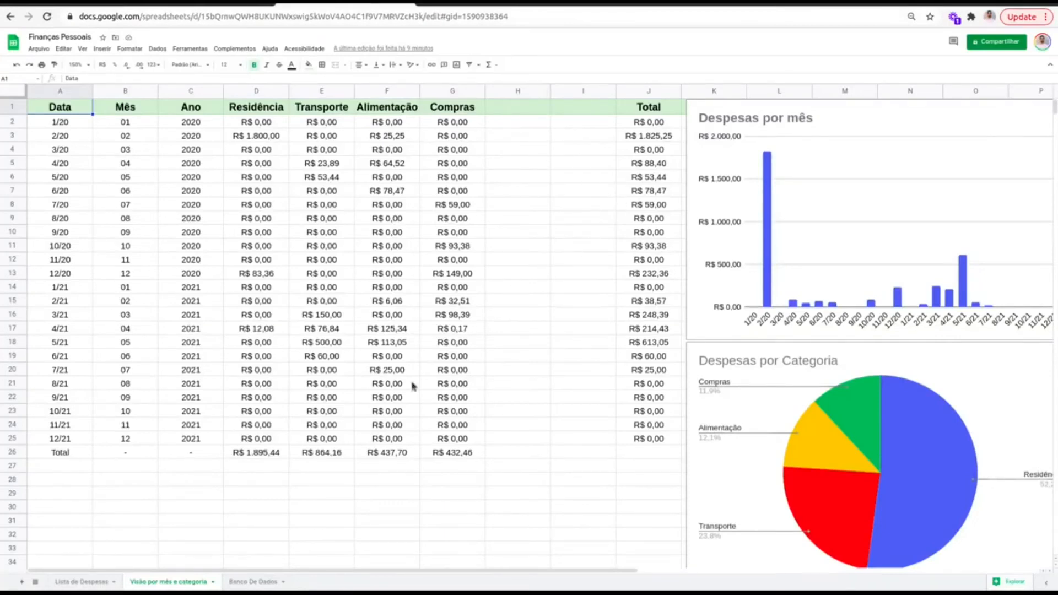
left_click(258, 583)
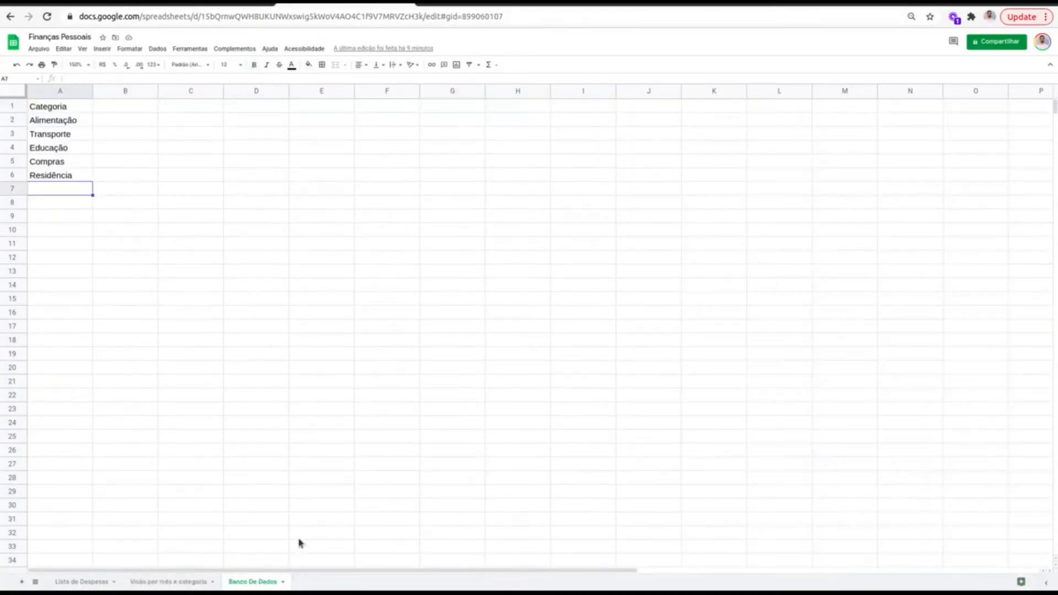
key("ctrl+plus")
key("ctrl+plus")
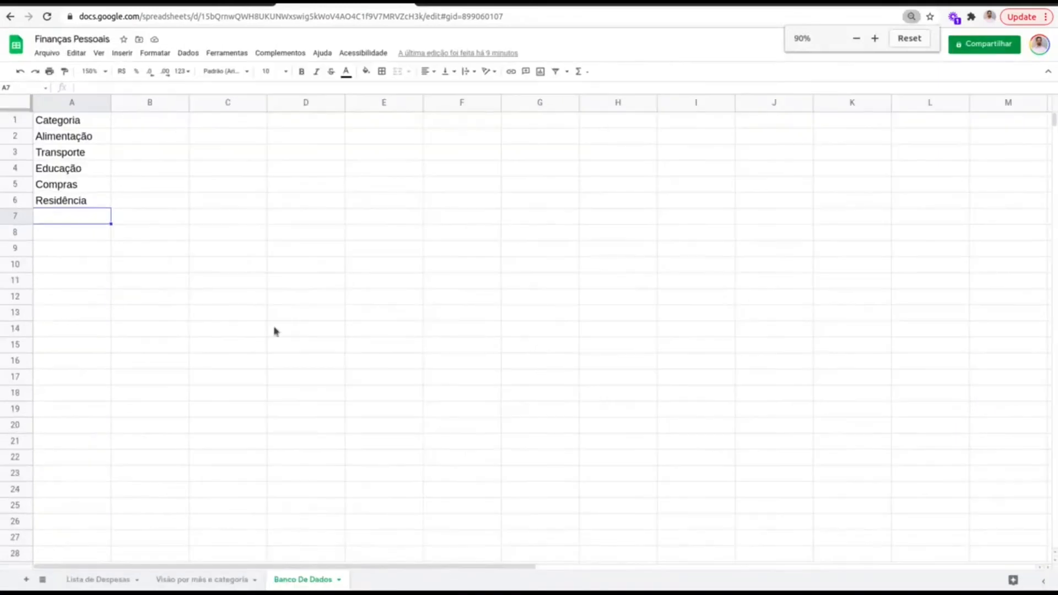
key("ctrl+plus")
key("ctrl+plus")
left_click(406, 580)
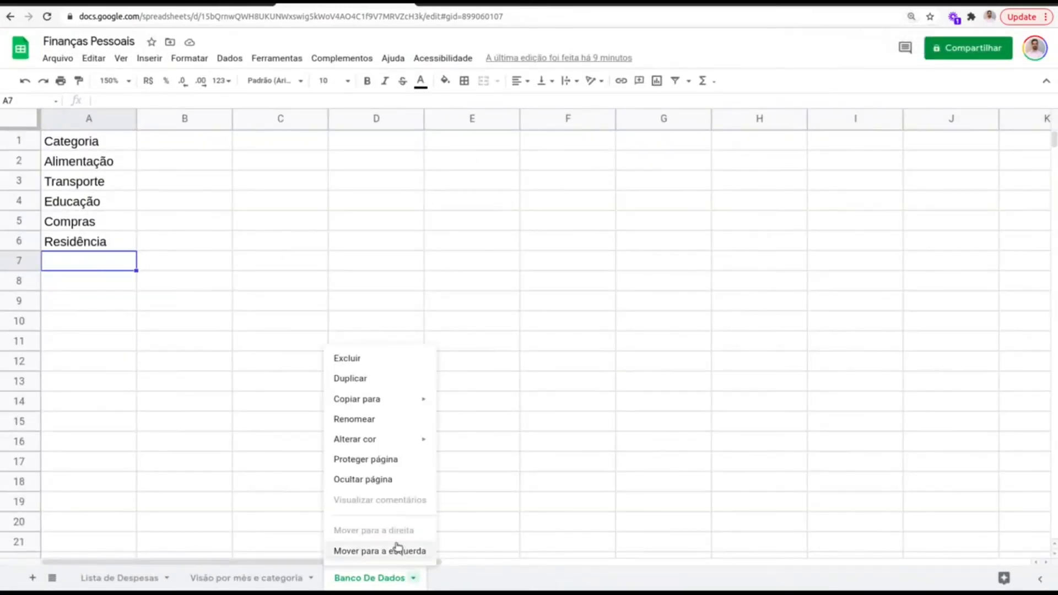
left_click(379, 482)
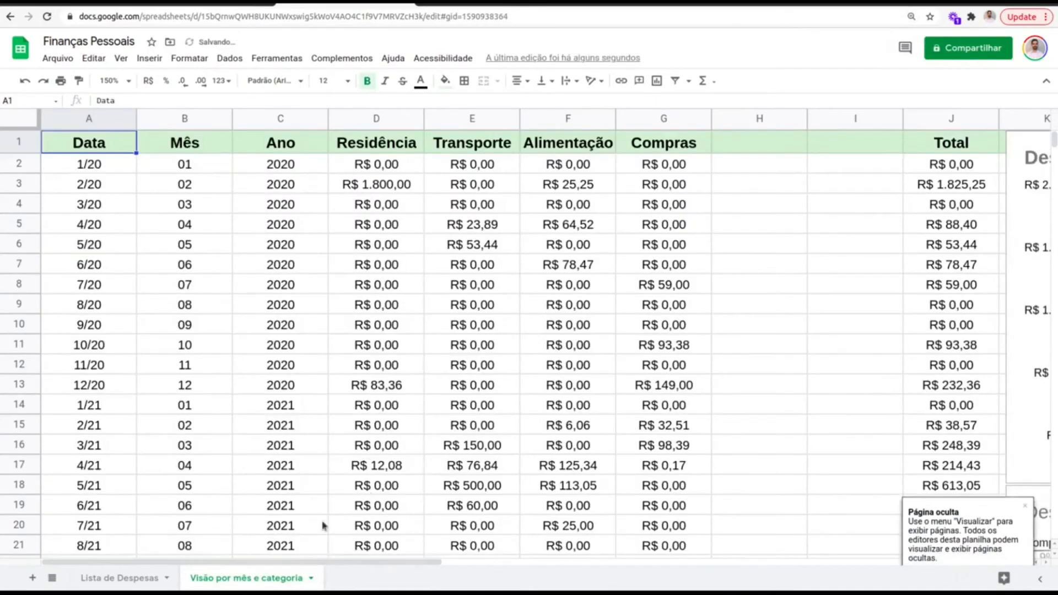
left_click(55, 579)
left_click(54, 579)
left_click(54, 579)
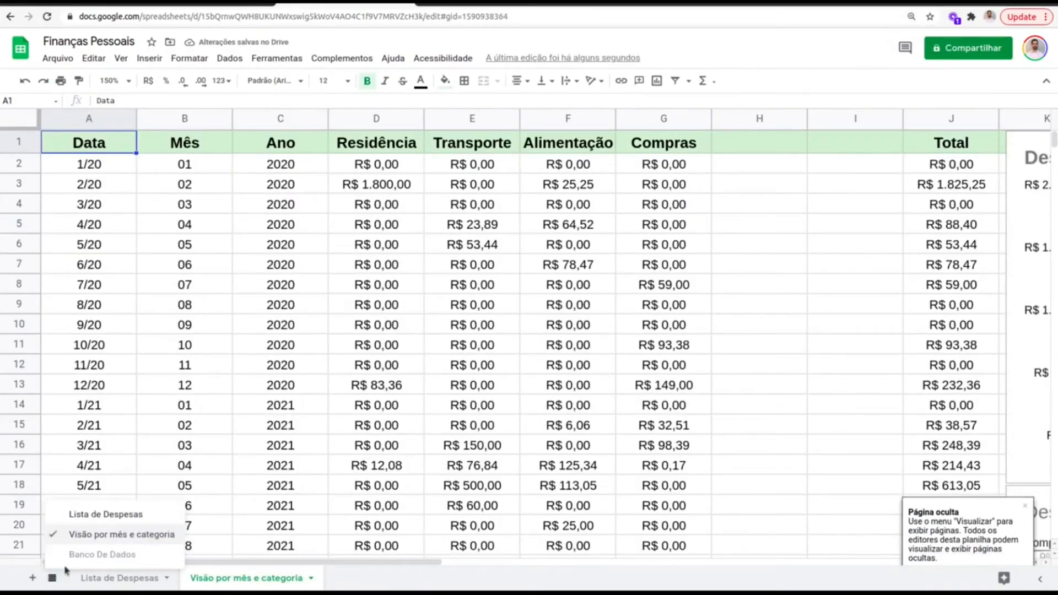
left_click(389, 584)
Add a new sheet and name it Despesas Esperadas Vs Realizadas
left_click(32, 577)
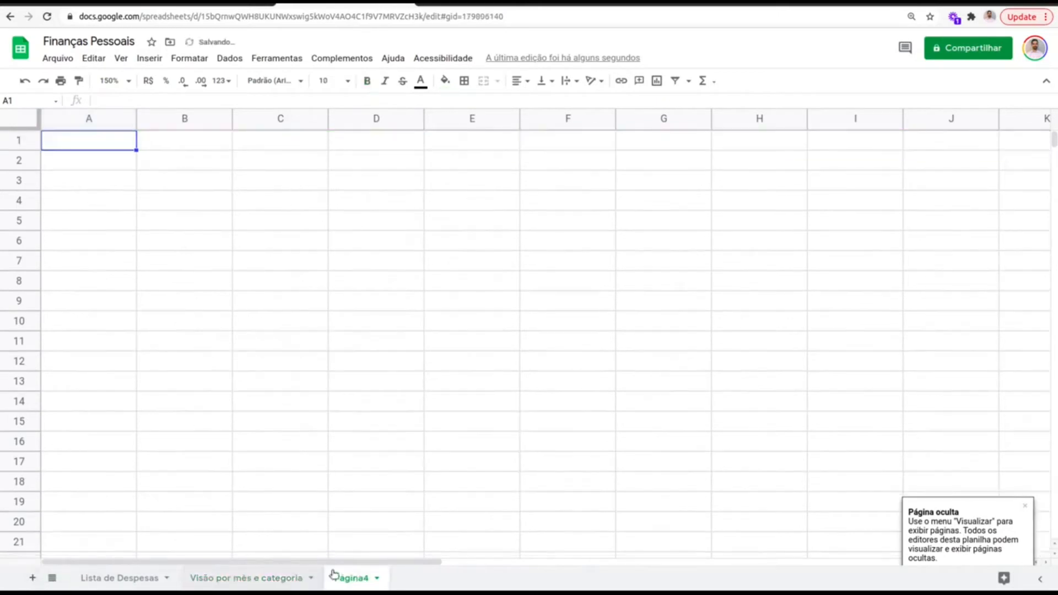
left_click(376, 577)
left_click(381, 423)
type("Des")
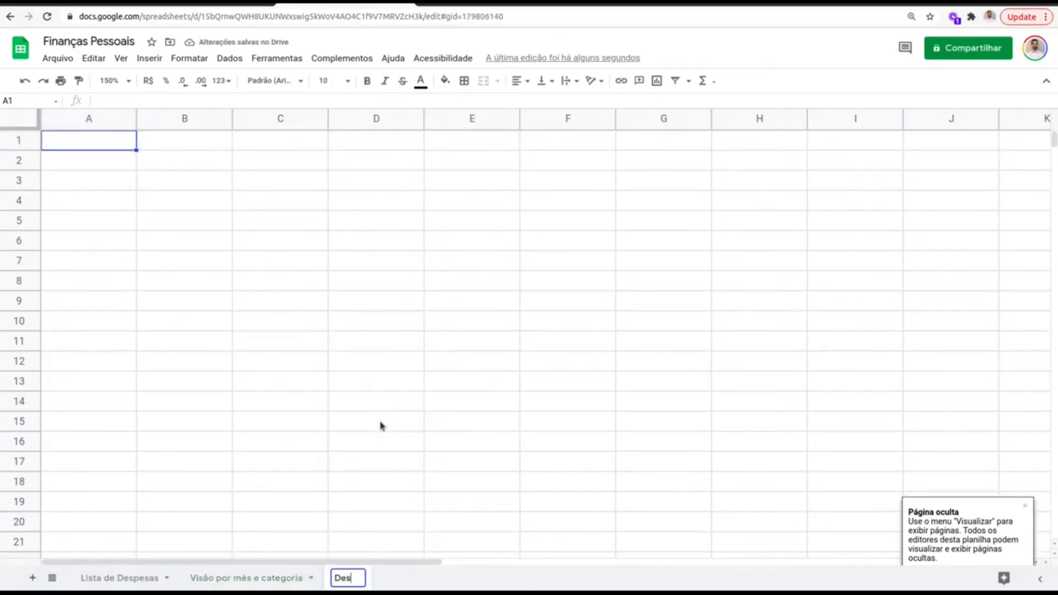
type("pesas E")
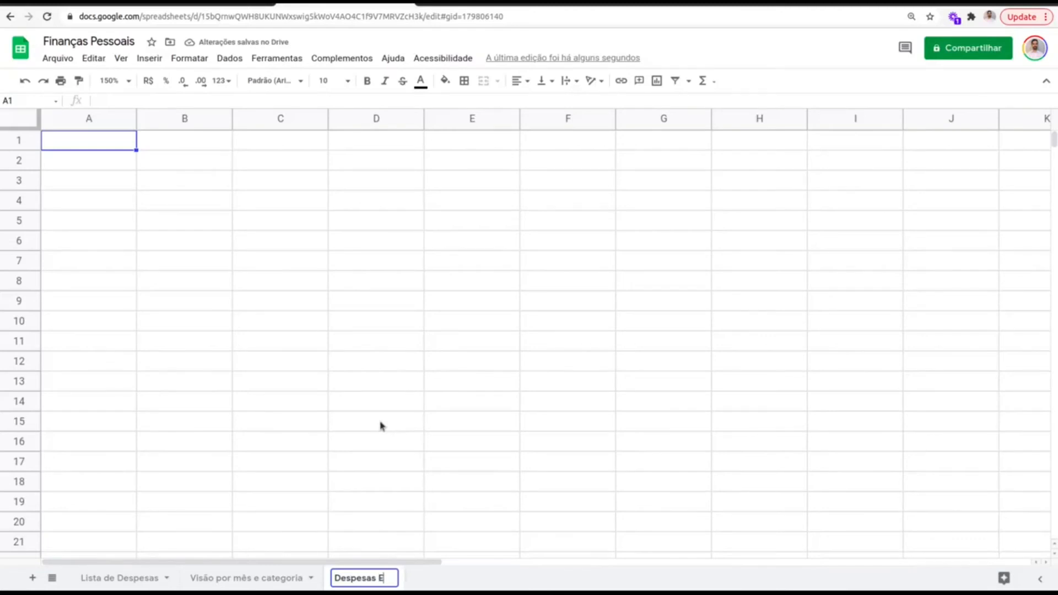
type("speradas ")
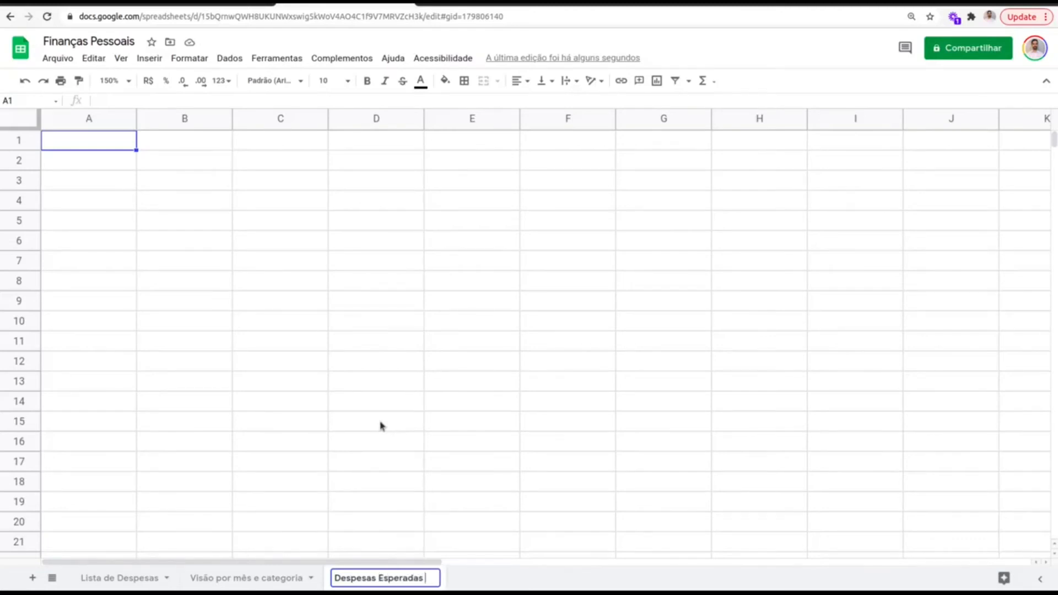
type("Vs Realizadas")
key("Return")
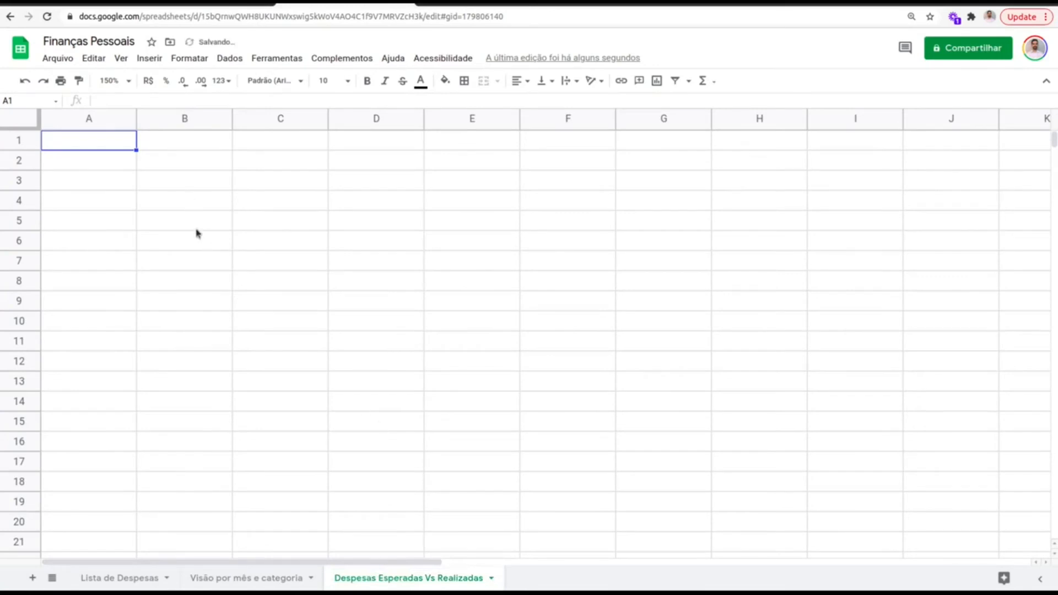
Link cell A1 of the new sheet to cell A1 of Visão por mês e categoria
type("=")
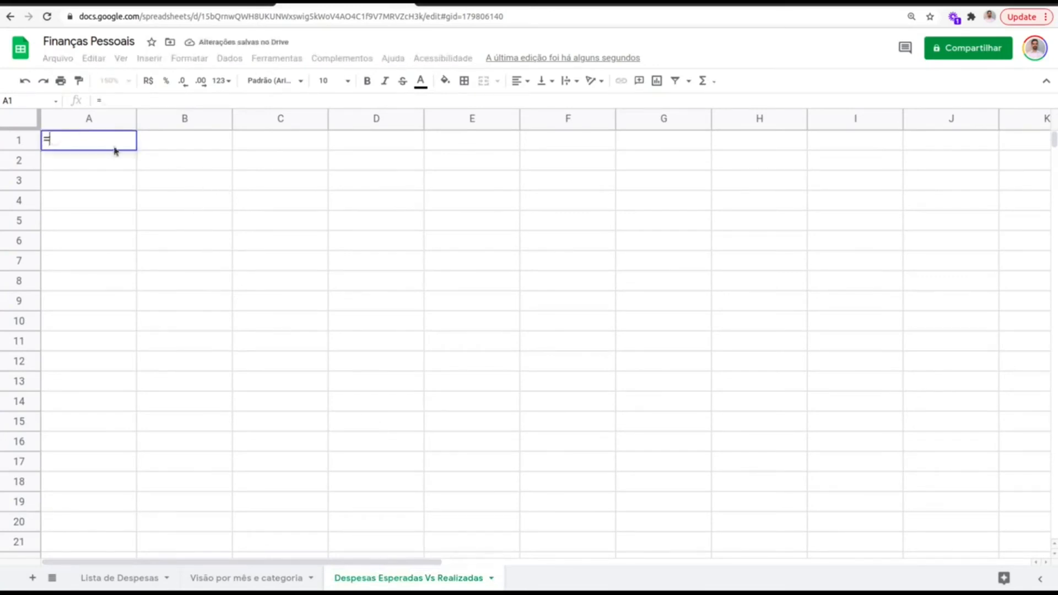
left_click(248, 578)
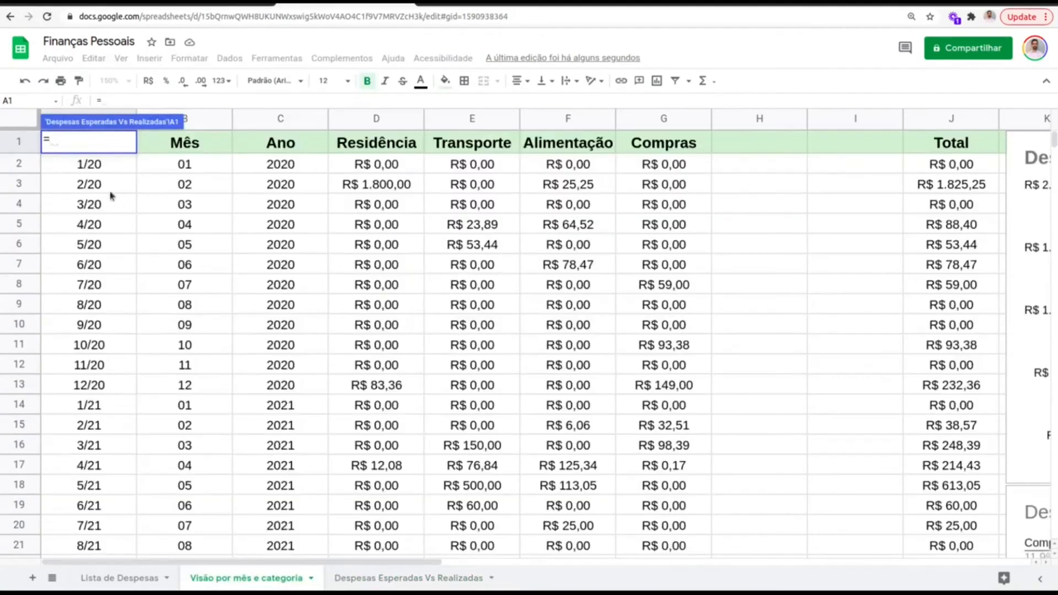
left_click(141, 139)
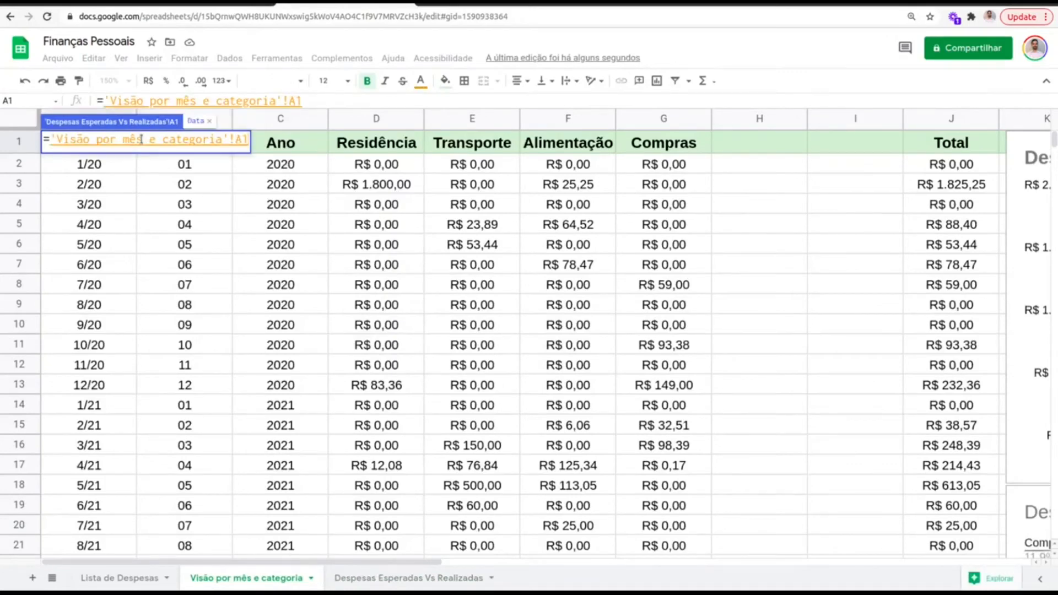
key("Return")
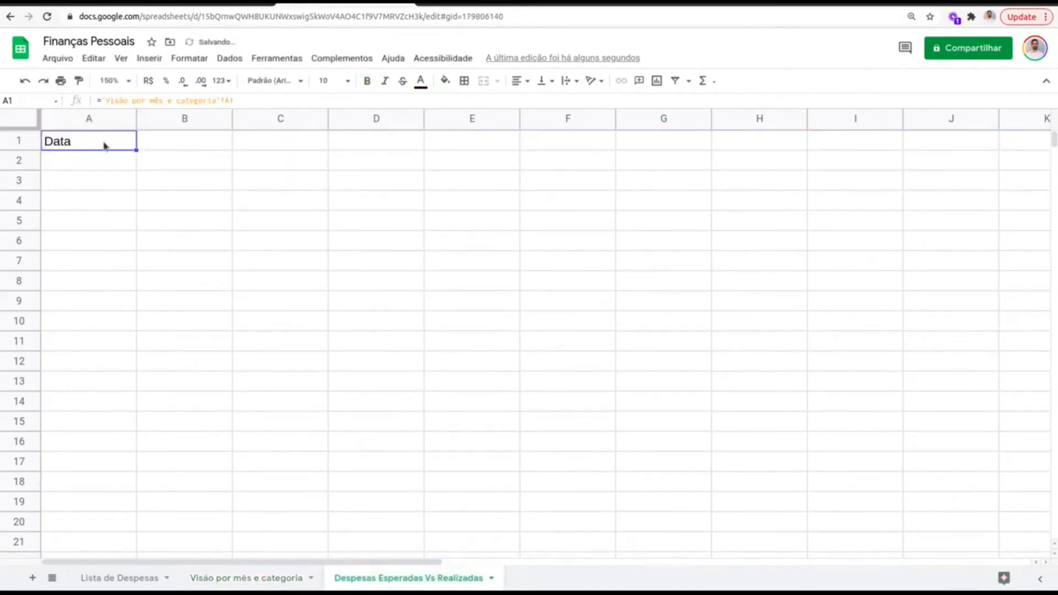
Fill the A1 reference down column A through row 25, clearing the surplus formula in A26
left_click_drag(136, 150, 127, 501)
scroll(104, 337, "up", 3)
key("ctrl+minus")
key("ctrl+minus")
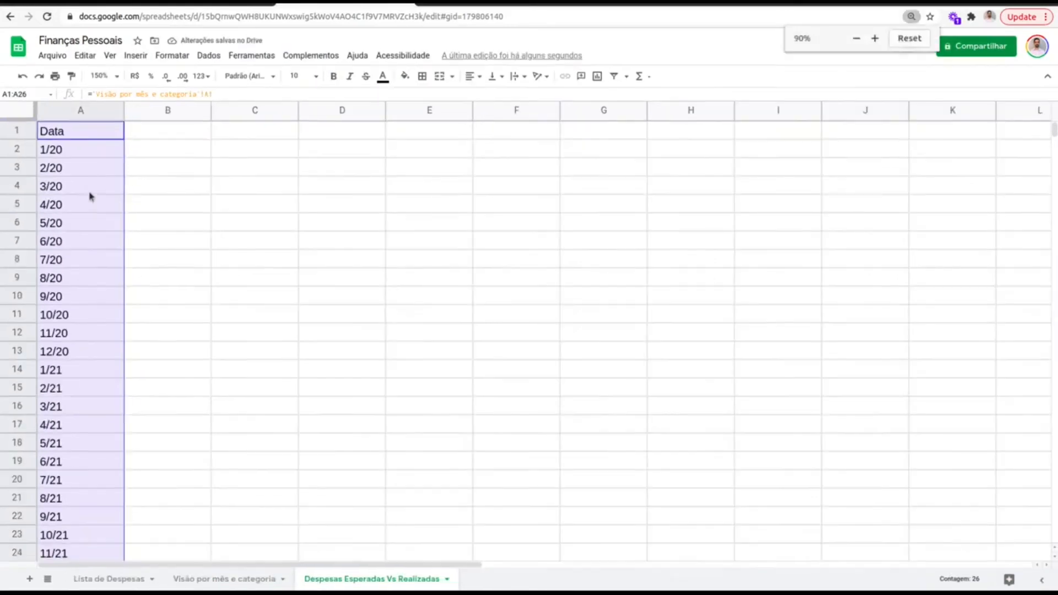
left_click(67, 521)
key("Delete")
Right-align the date column A
left_click(93, 108)
left_click(427, 71)
left_click(450, 88)
left_click(342, 160)
Center-align all cells of the Despesas Esperadas Vs Realizadas sheet horizontally
key("ctrl+a")
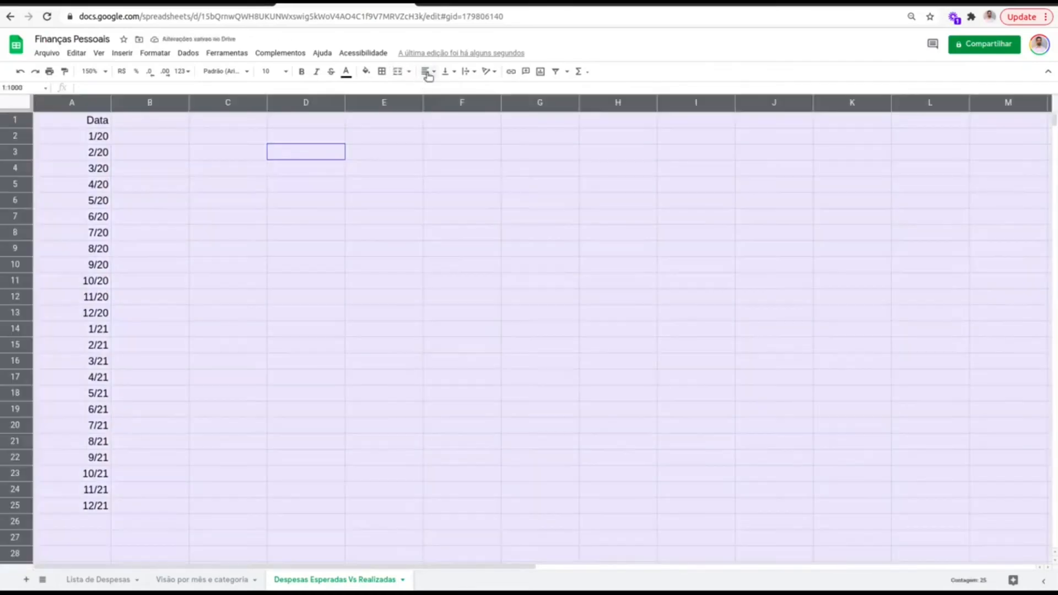
left_click(428, 72)
left_click(444, 88)
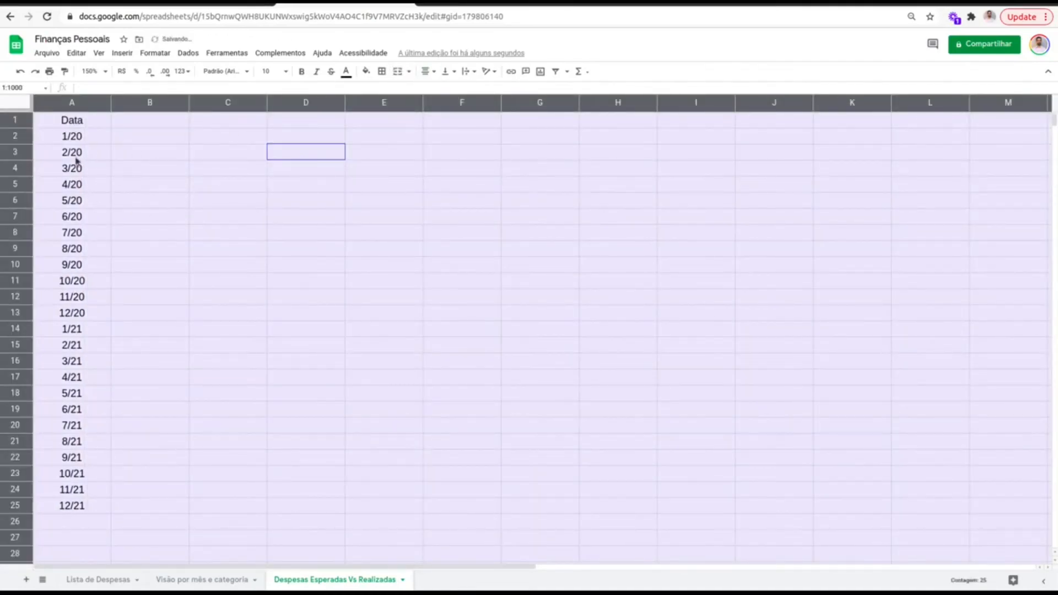
Enter the header Despesas Realizadas in B1 of Despesas Esperadas Vs Realizadas after checking the date, month and year columns in Visão por mês e categoria
left_click(205, 579)
left_click_drag(58, 143, 83, 491)
left_click_drag(144, 138, 229, 493)
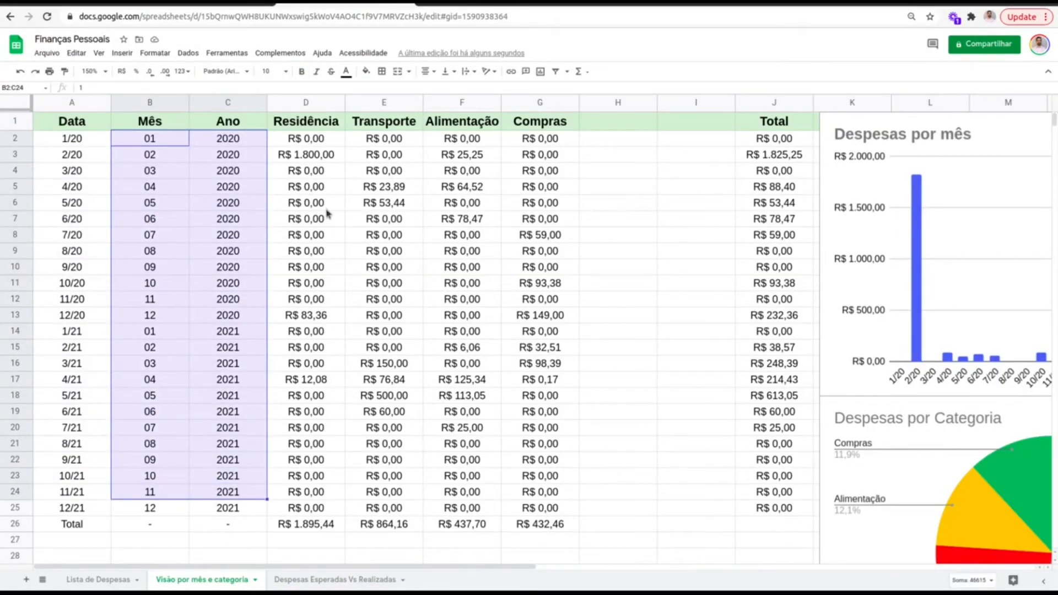
left_click(328, 579)
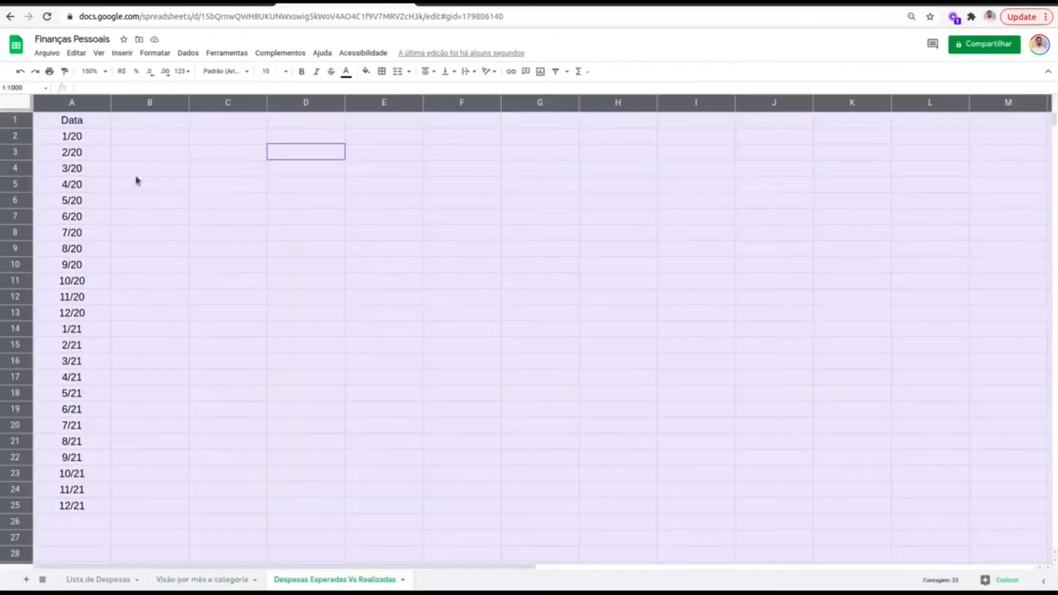
left_click(136, 121)
type("Des")
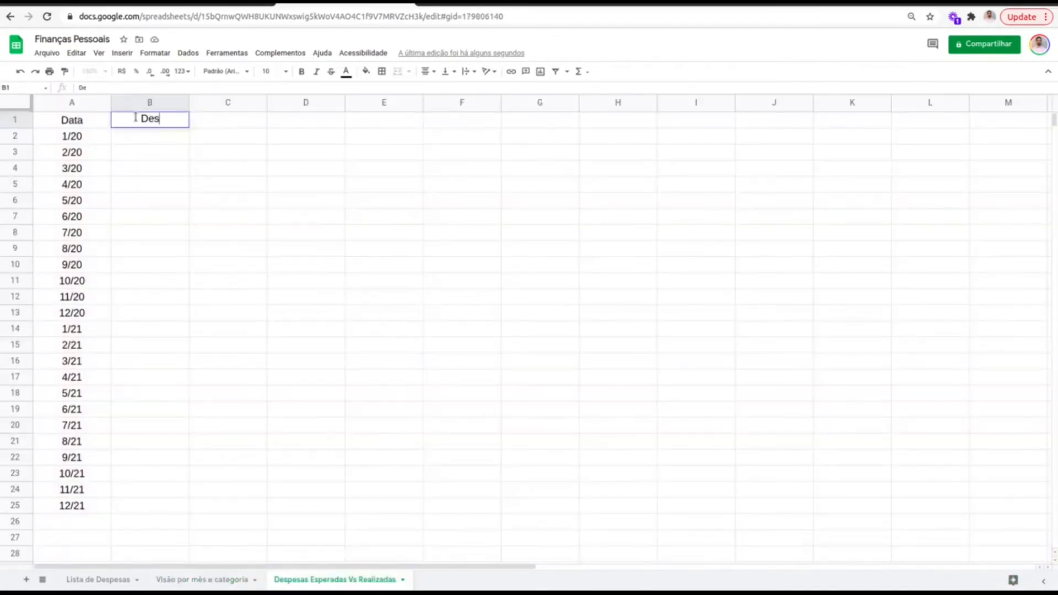
type("pesas Realizadas")
key("Return")
Copy the B1 header into C1 and change it to Despesas Esperadas
key("Up")
key("ctrl+c")
key("Right")
key("ctrl+v")
key("F2")
key("ctrl+shift+Left")
type("Espe")
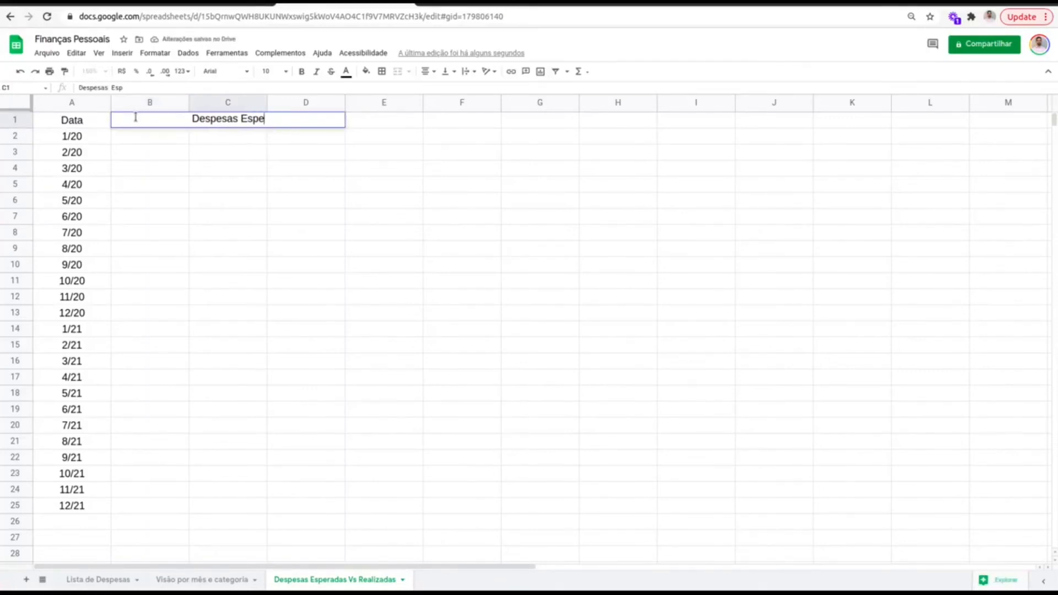
type("radas")
key("Return")
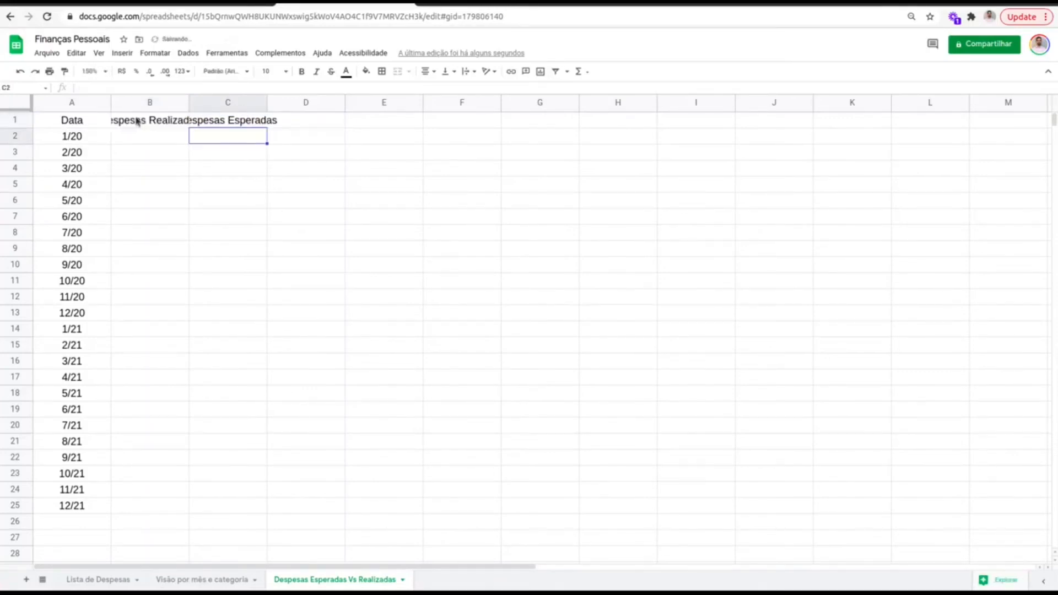
Format header row 1 with a light blue fill, bold text and font size 12
left_click(15, 120)
left_click(381, 71)
left_click(366, 71)
left_click(434, 128)
left_click(301, 71)
left_click(275, 71)
type("12")
key("Return")
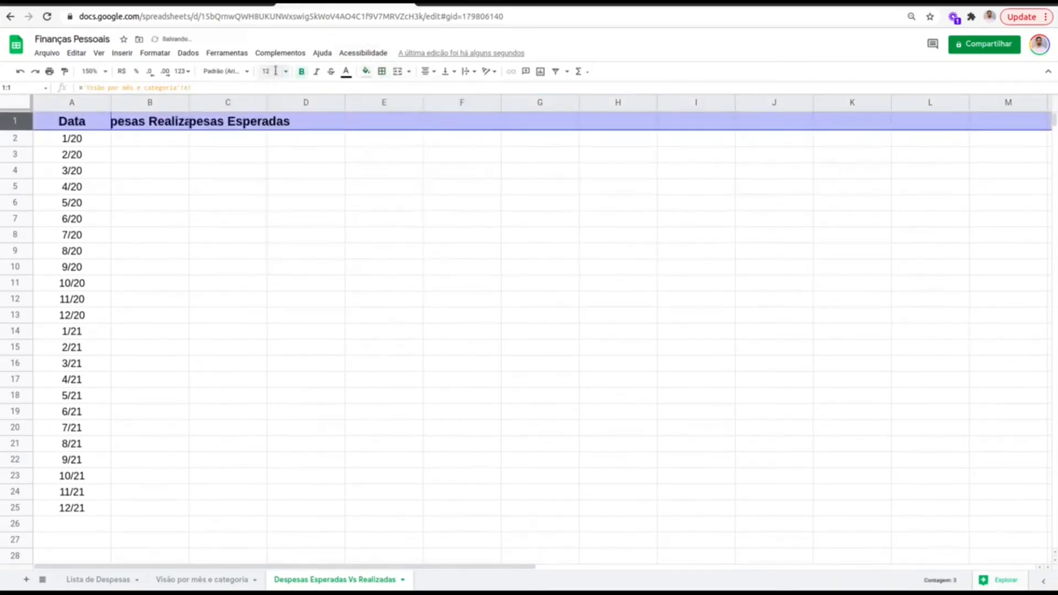
Widen columns B and C to fit the full Despesas Realizadas and Despesas Esperadas headers
left_click_drag(187, 101, 243, 101)
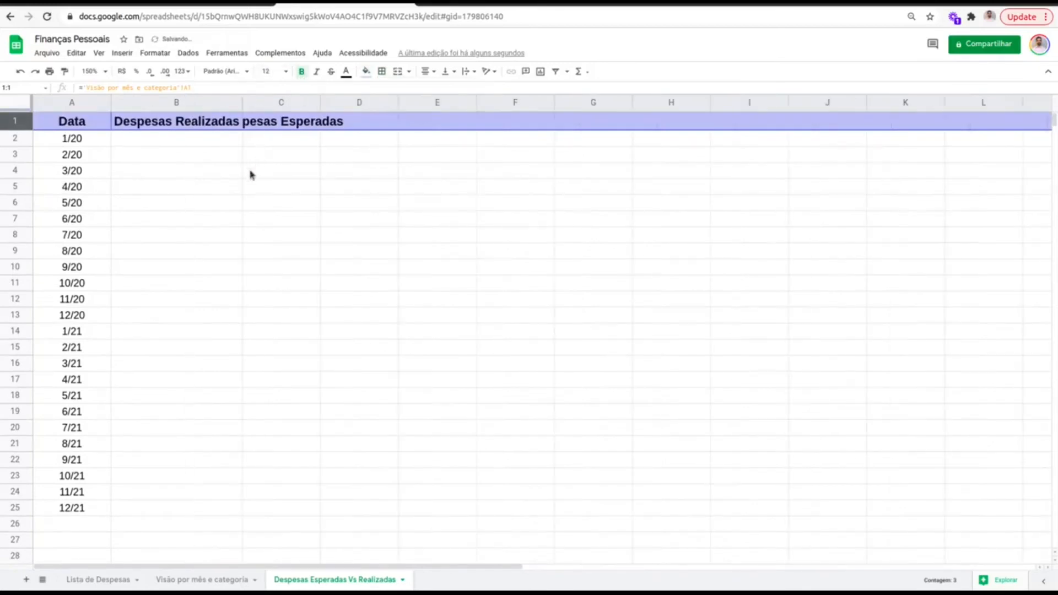
left_click(241, 158)
left_click(318, 104)
double_click(320, 105)
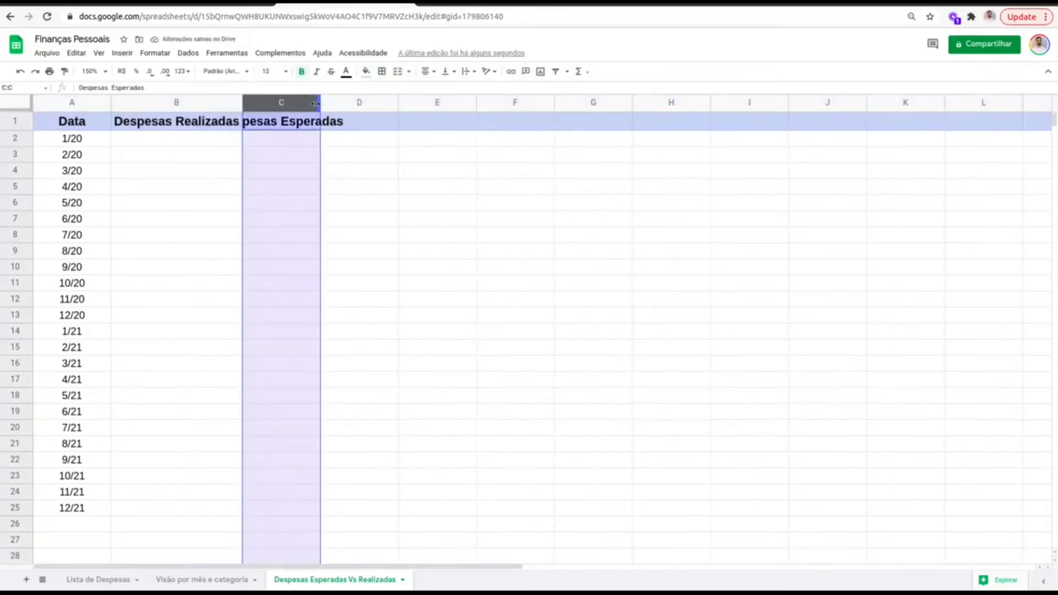
Link B2 under Despesas Realizadas to the monthly total in J2 of Visão por mês e categoria
left_click(267, 167)
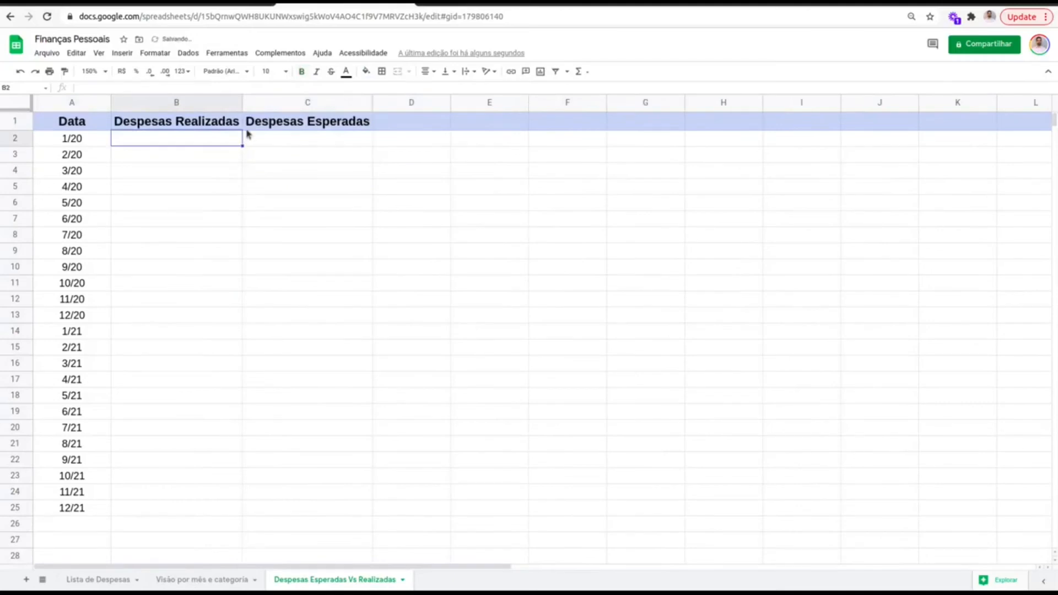
type("=")
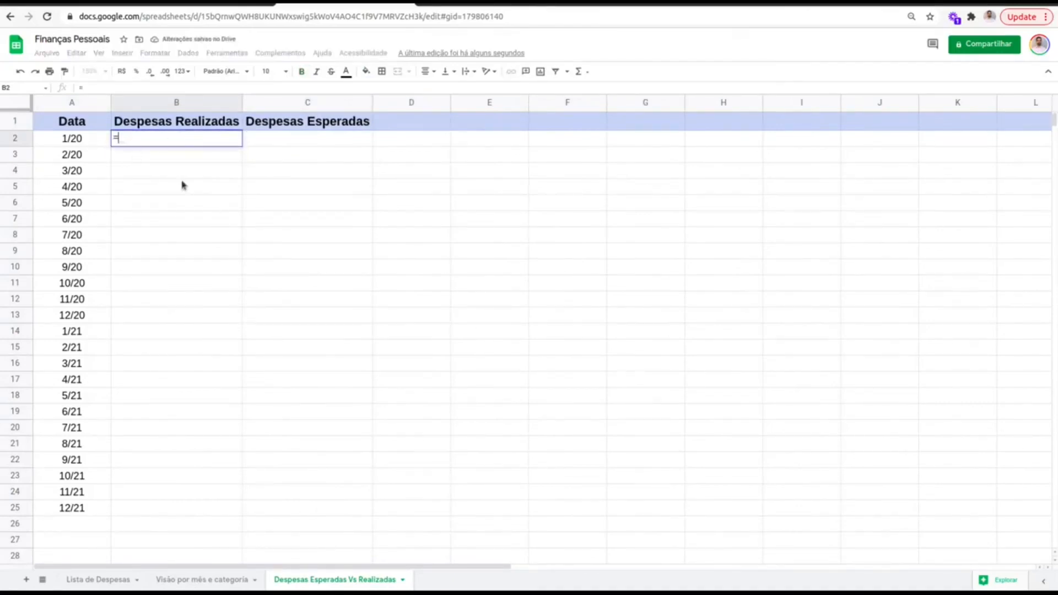
left_click(231, 579)
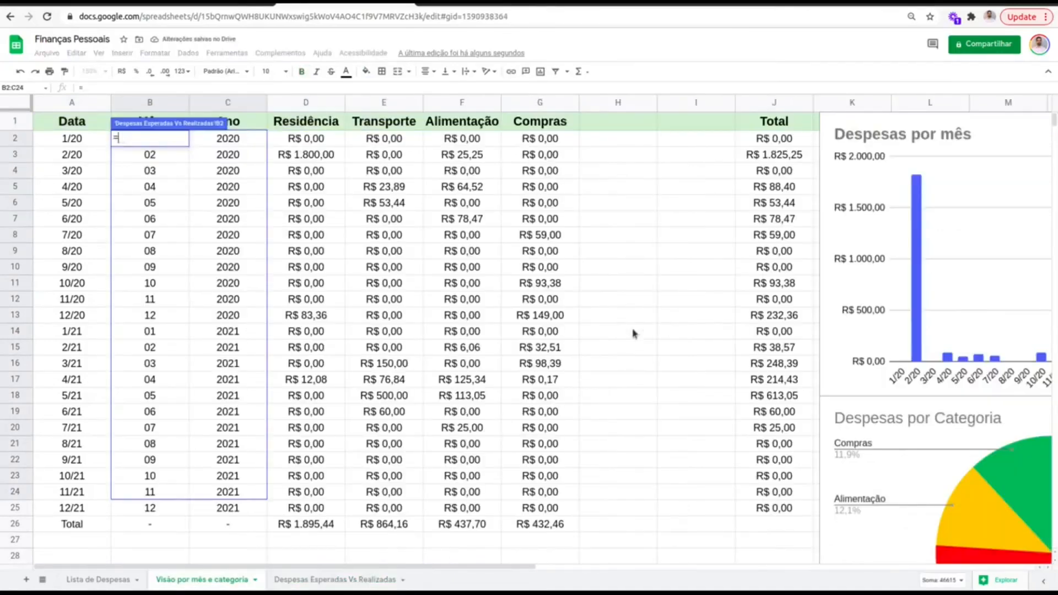
left_click(785, 138)
key("Return")
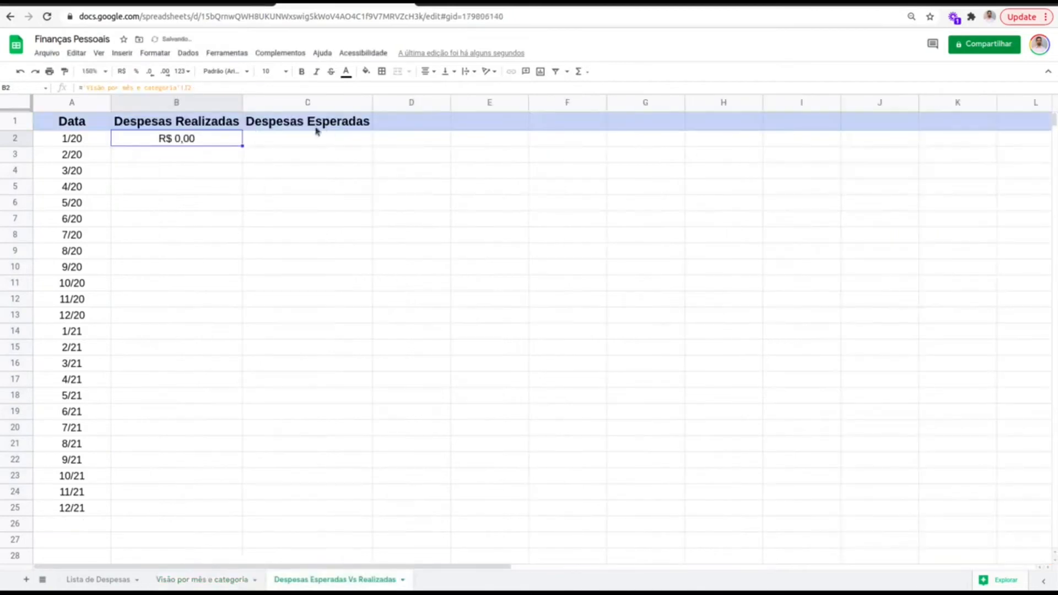
Fill the linked monthly totals under Despesas Realizadas down from B2 through B25
left_click_drag(242, 146, 213, 512)
left_click(198, 235)
left_click(306, 142)
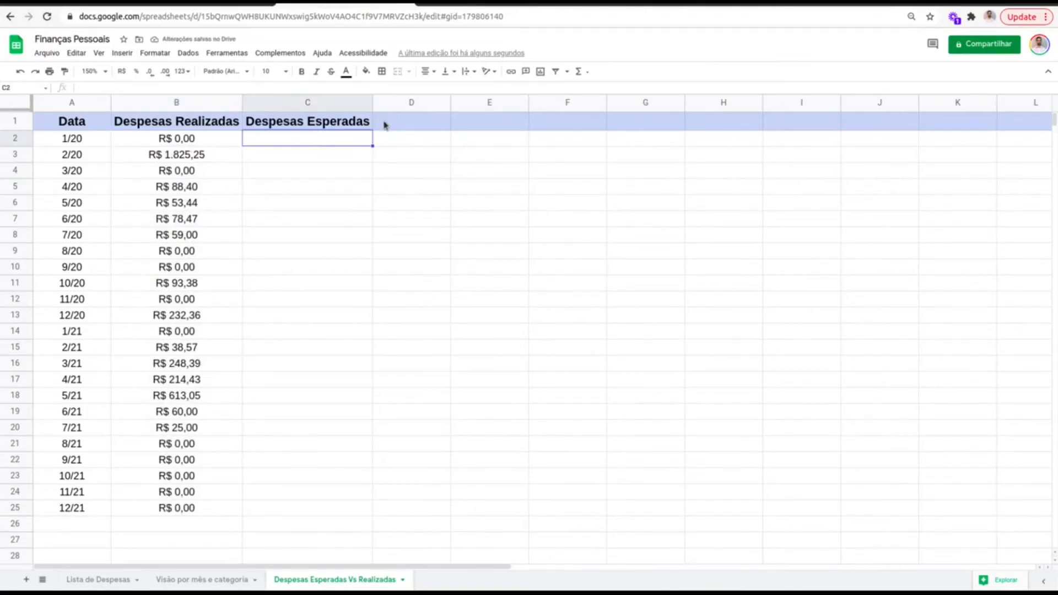
left_click(210, 175)
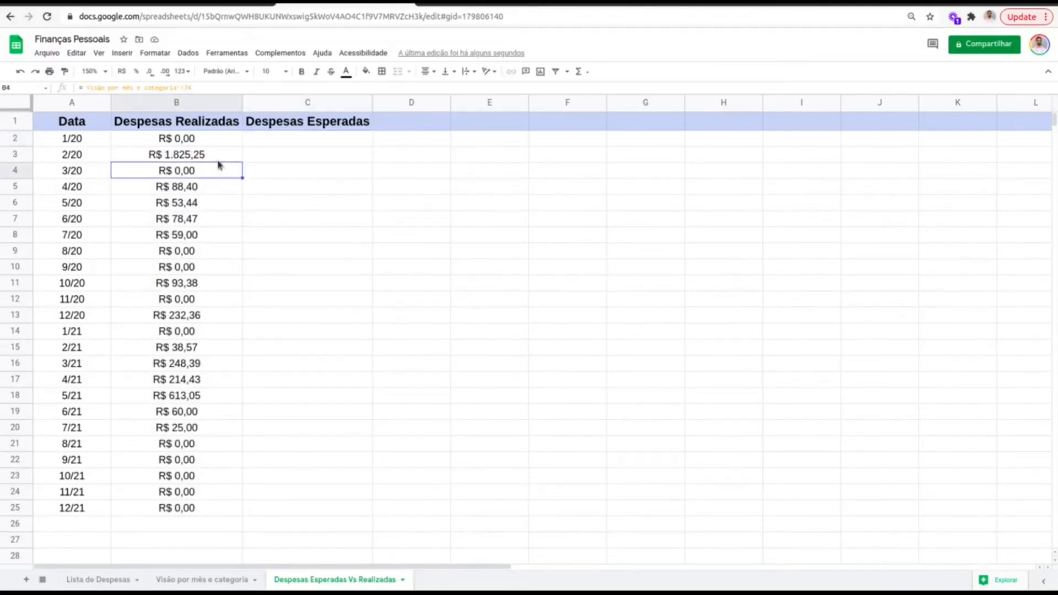
Enter 150 in C2 as the first value under Despesas Esperadas
left_click(361, 136)
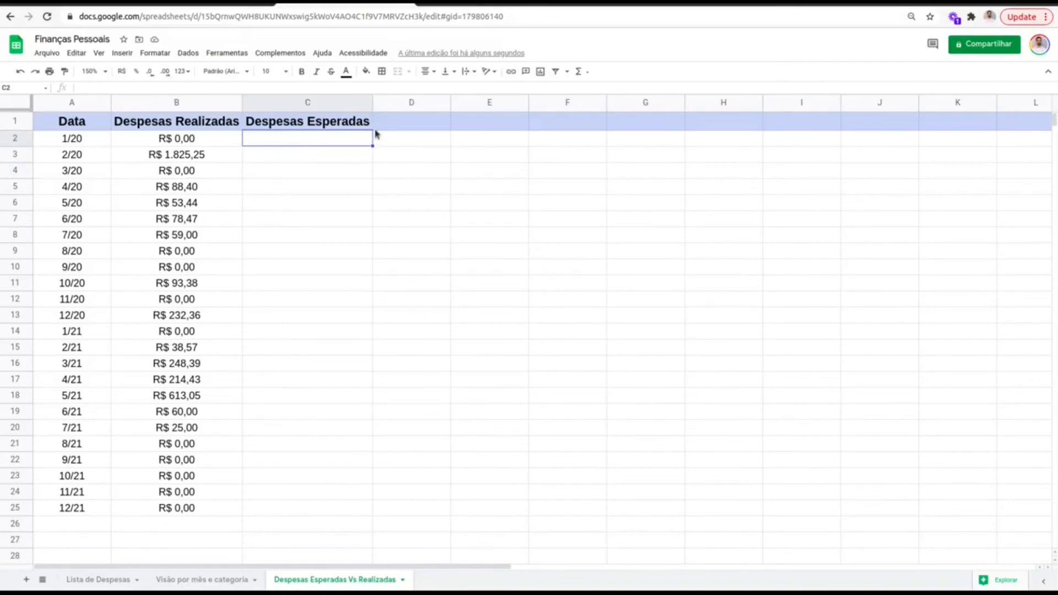
left_click_drag(340, 139, 349, 513)
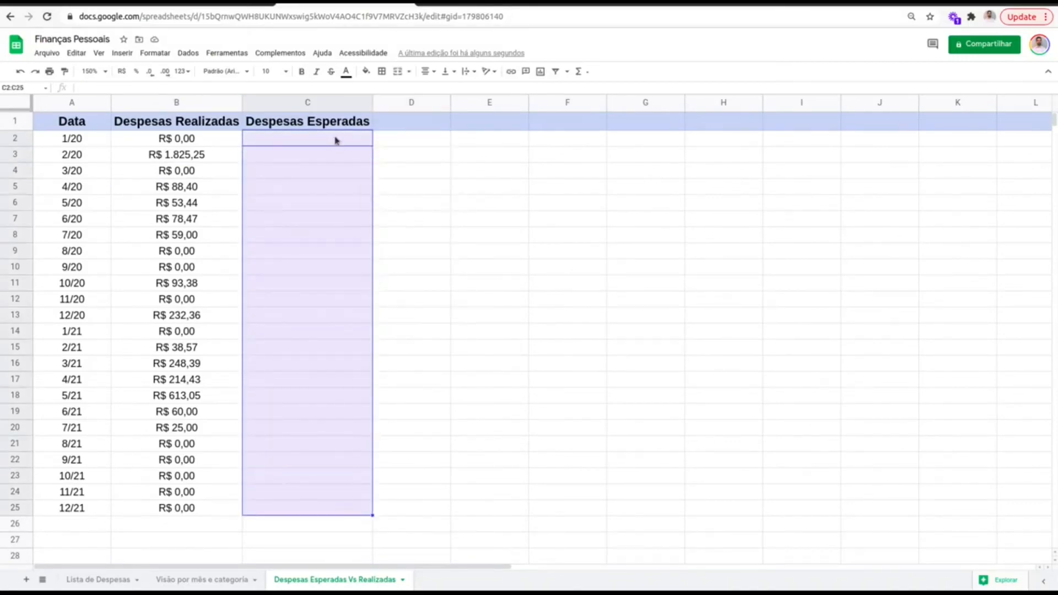
left_click(336, 141)
type("150")
key("Return")
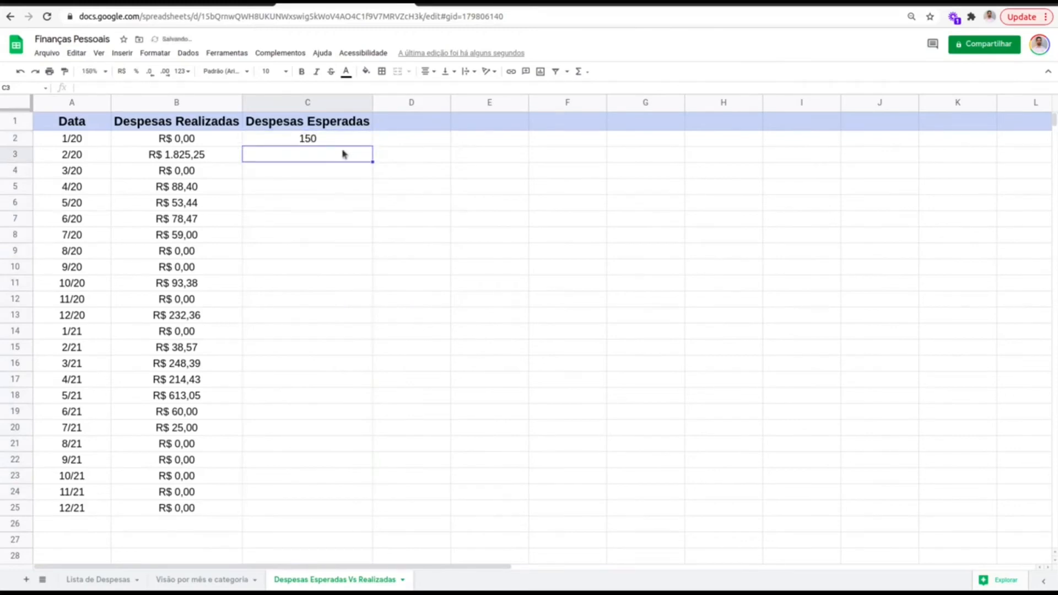
Format C2:C25 as R$ currency and fill the 150 from C2 down through C25
left_click_drag(321, 140, 373, 515)
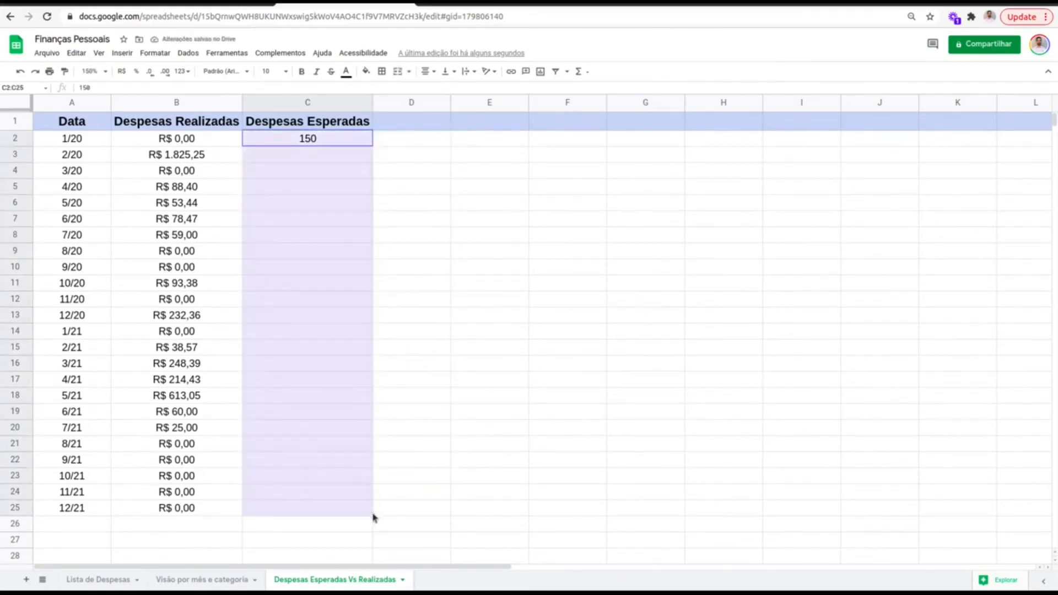
left_click(122, 73)
left_click(341, 141)
left_click_drag(373, 146, 373, 515)
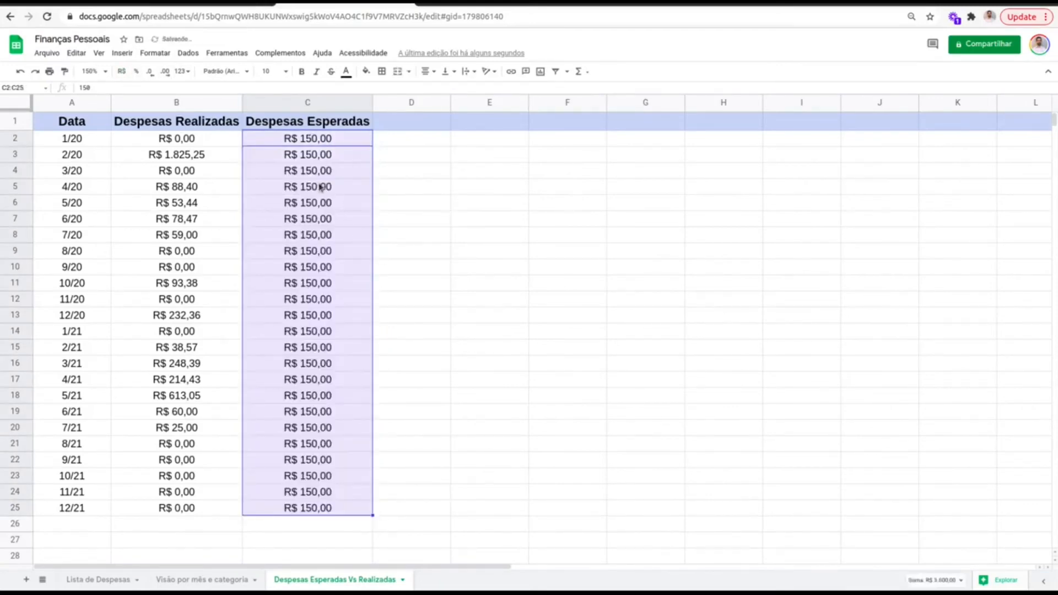
left_click(334, 144)
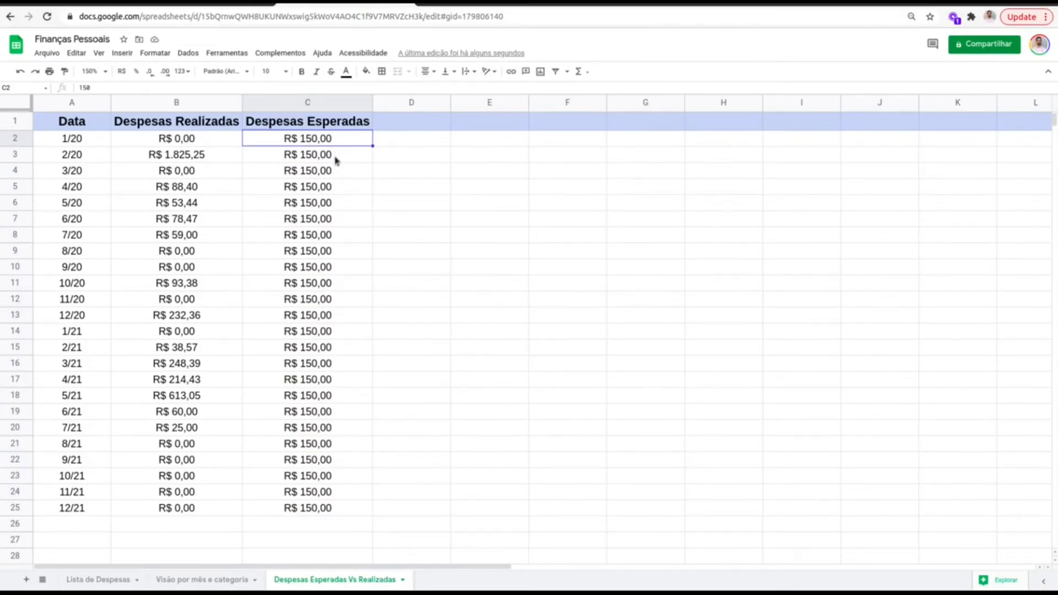
Set the expected expense for 2/20 in C3 to 2000
left_click(336, 159)
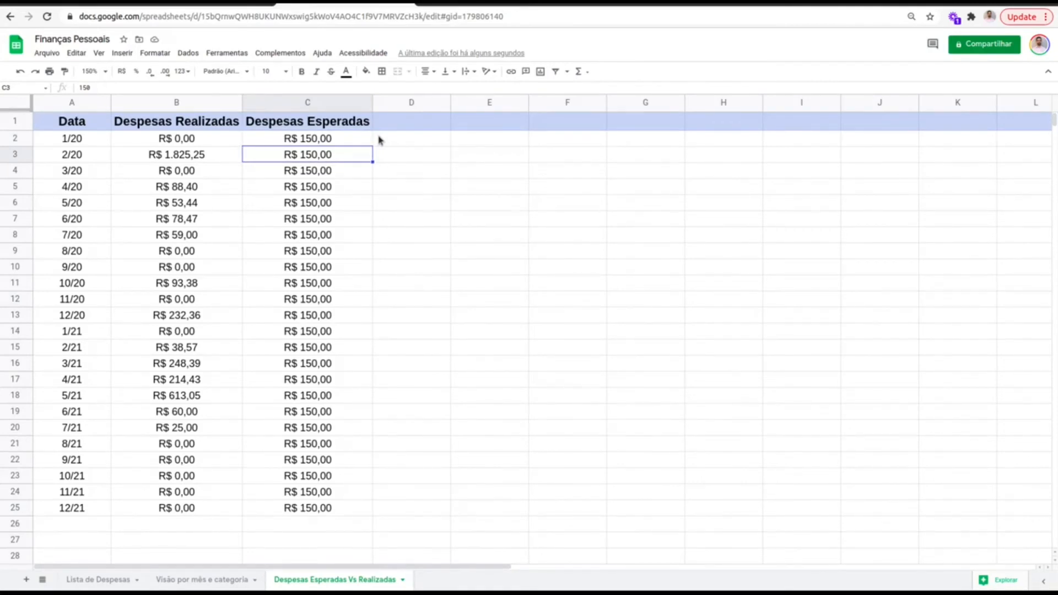
type("200")
key("Return")
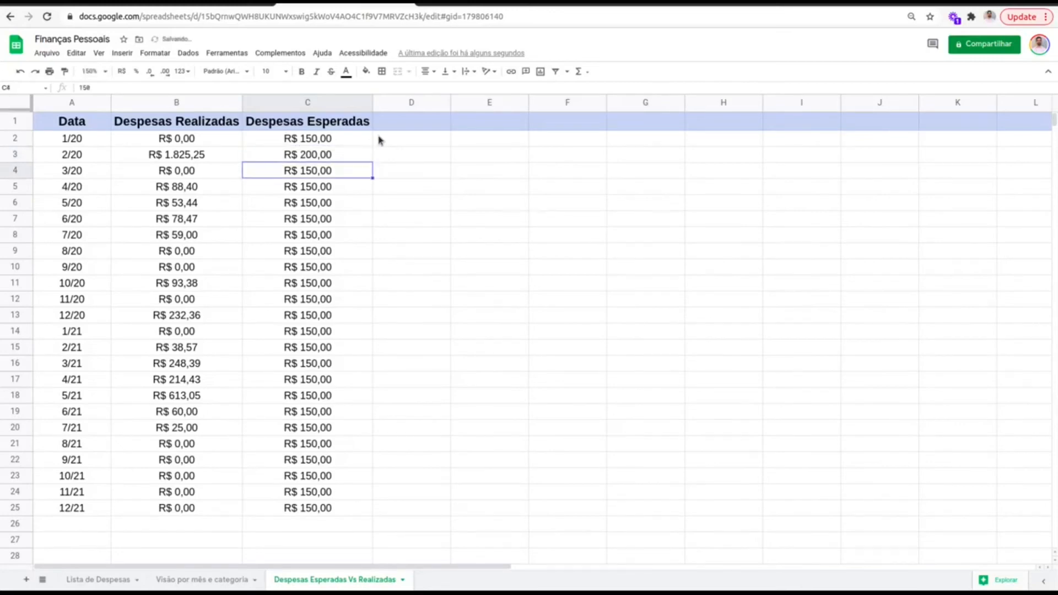
key("Up")
key("Return")
type("0")
key("Return")
Insert a column chart from A1:C25 comparing Despesas Realizadas and Despesas Esperadas by date
left_click_drag(324, 141, 355, 511)
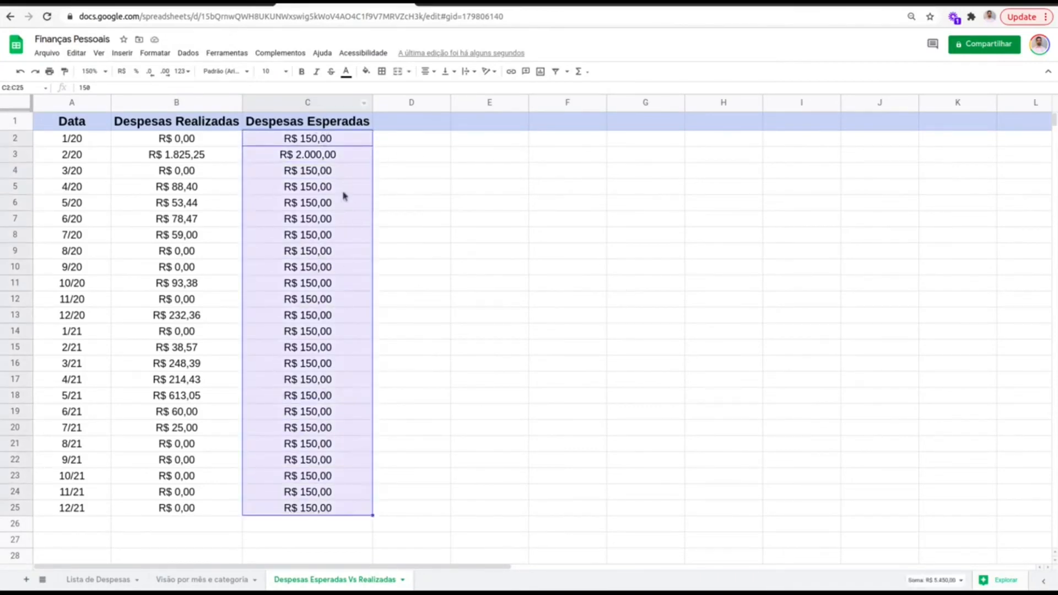
left_click_drag(73, 124, 347, 510)
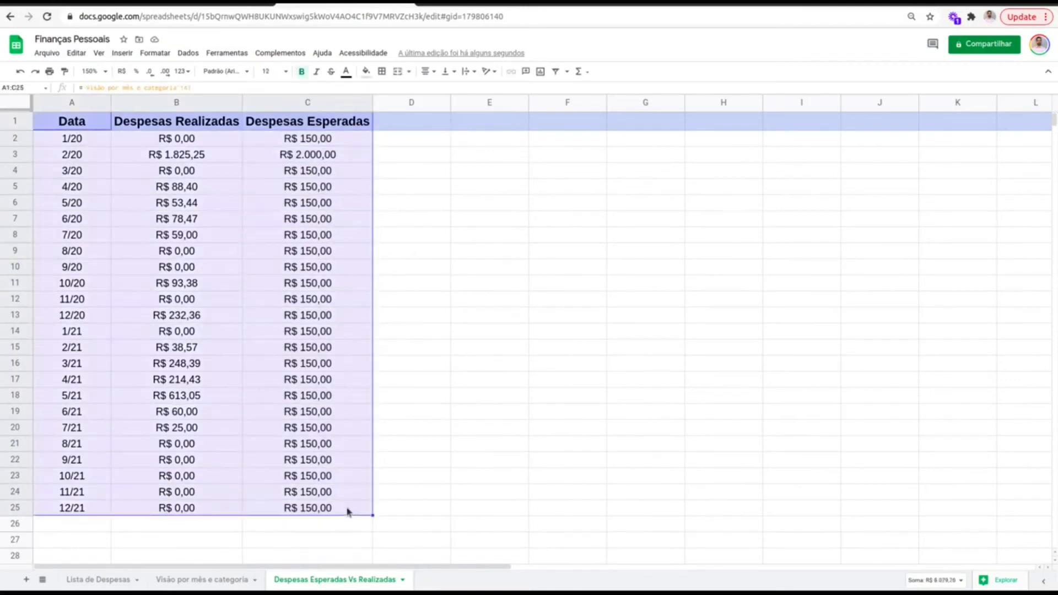
left_click_drag(318, 145, 361, 513)
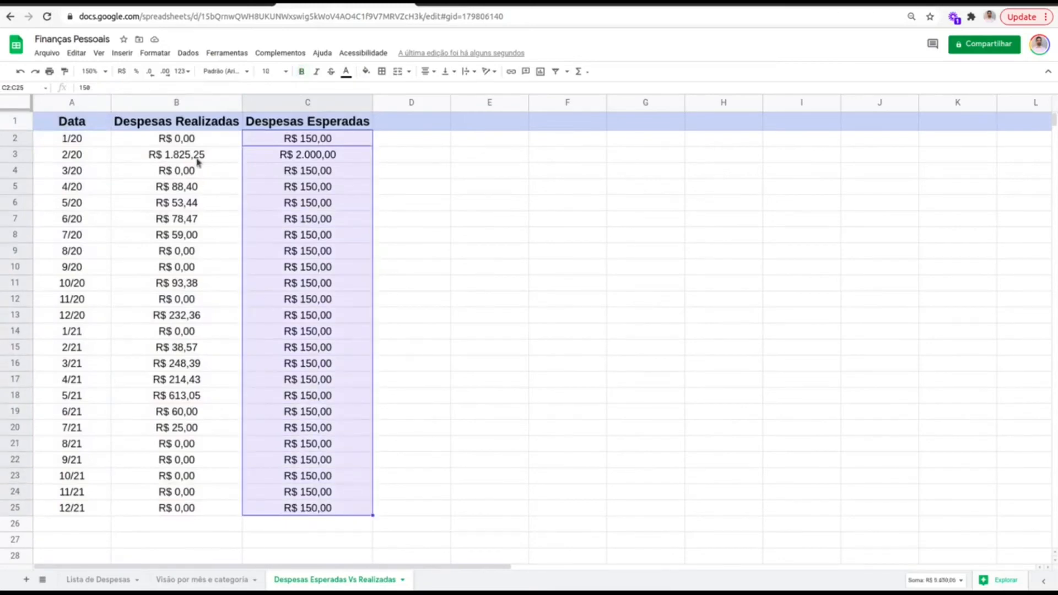
left_click_drag(84, 127, 332, 519)
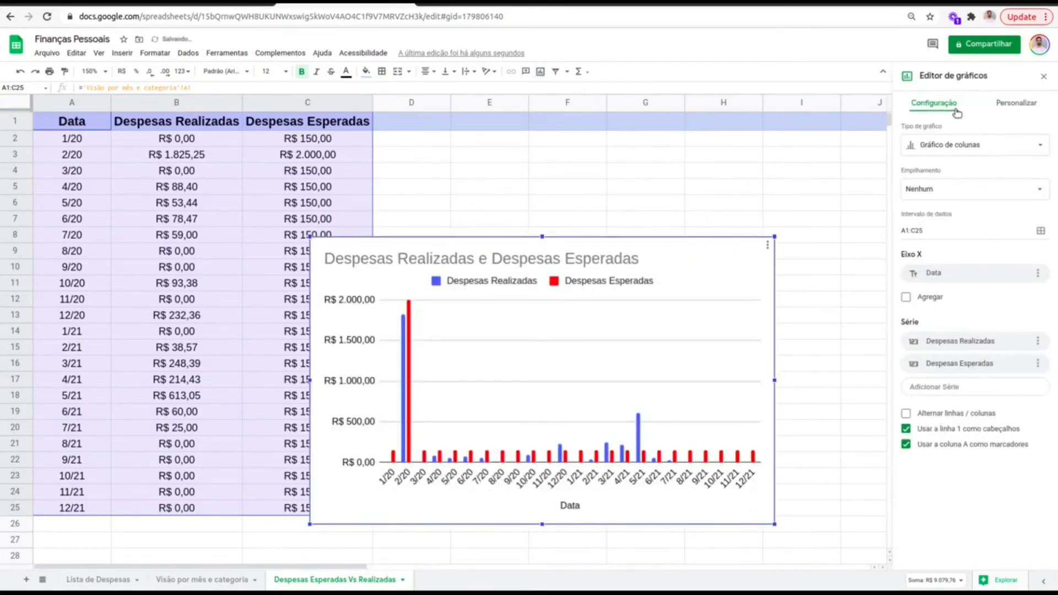
Place the new column chart beside the table starting at D1 and widen it to the end of the visible columns
left_click_drag(597, 298, 641, 184)
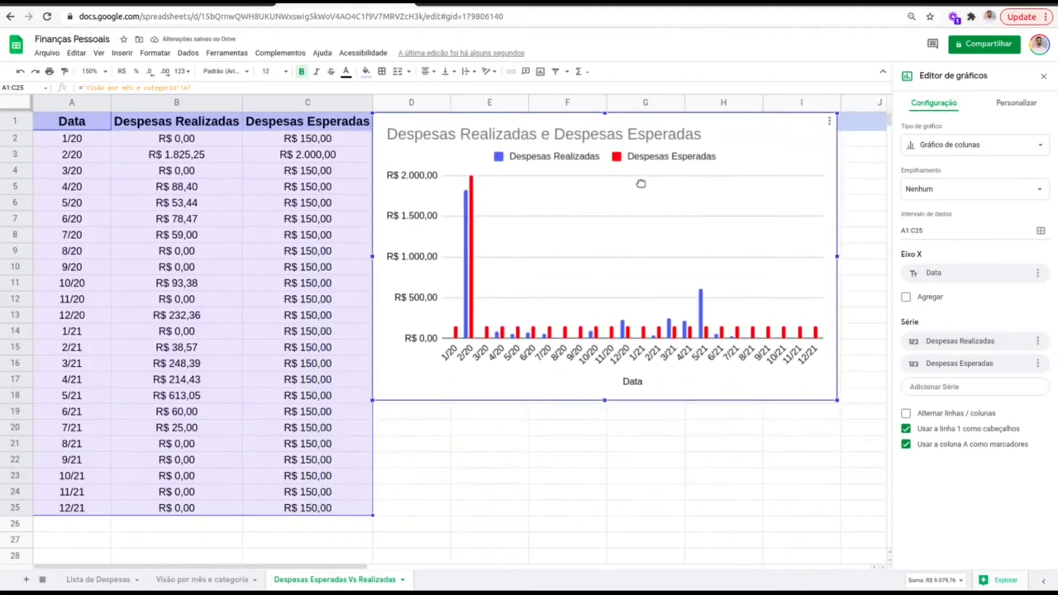
left_click(1043, 76)
left_click(804, 265)
left_click_drag(836, 256, 1052, 258)
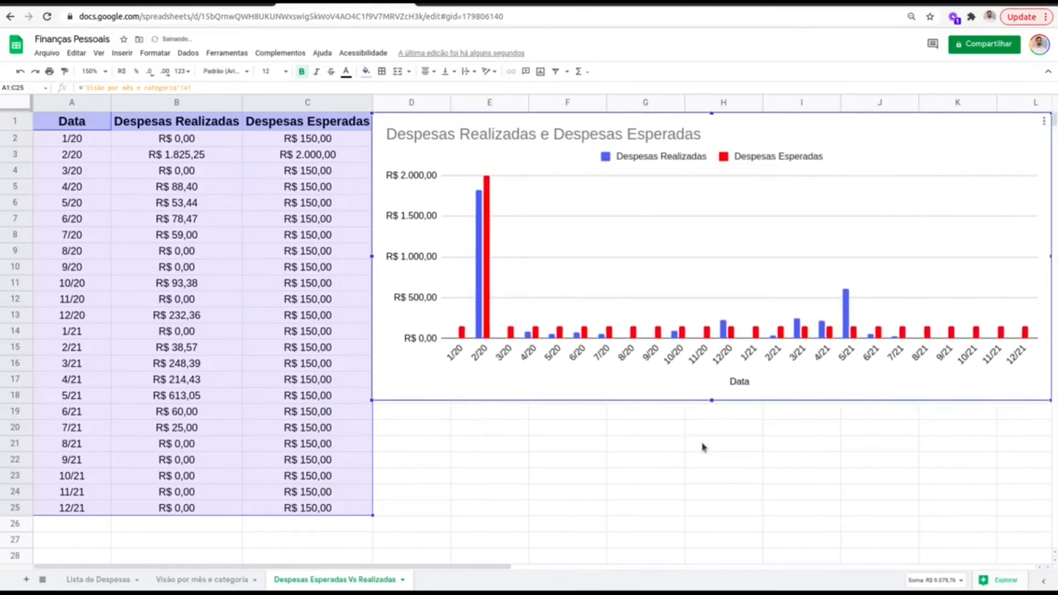
left_click(700, 445)
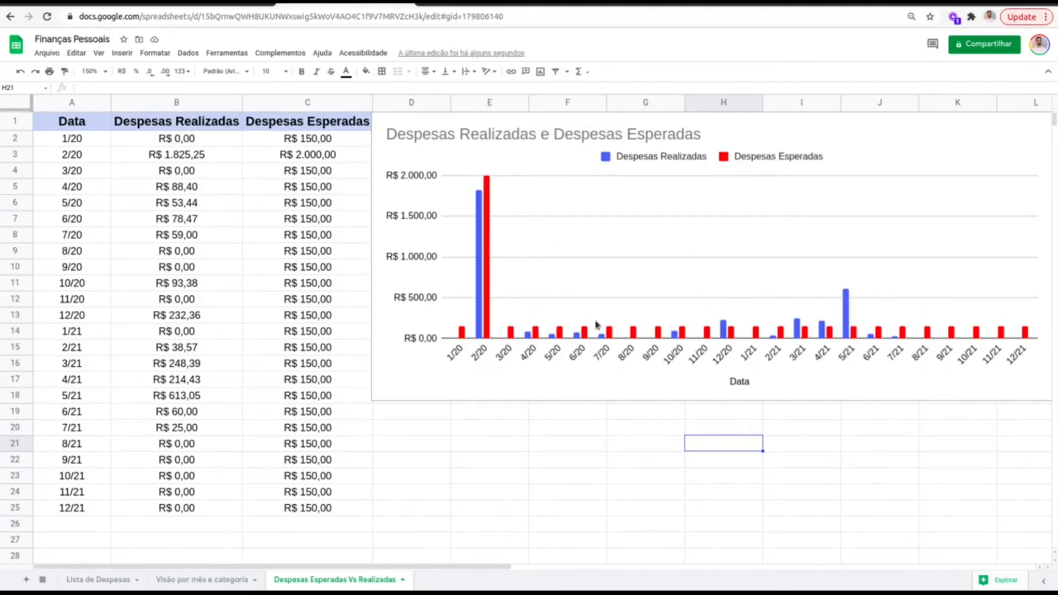
Examine the actual and expected expenses per month in the chart and in columns B and C
left_click(778, 309)
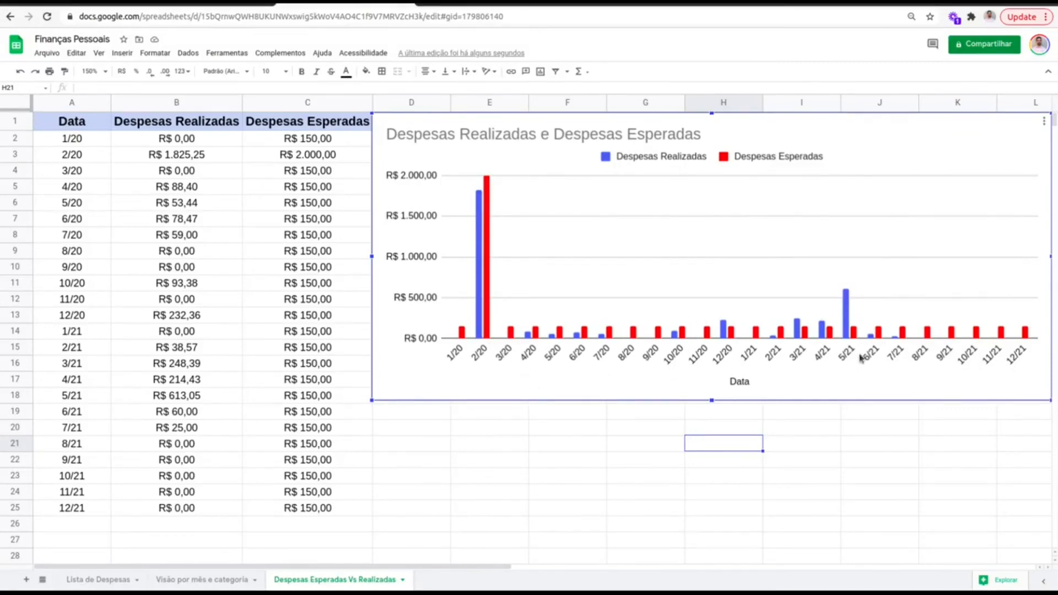
mouse_move(857, 338)
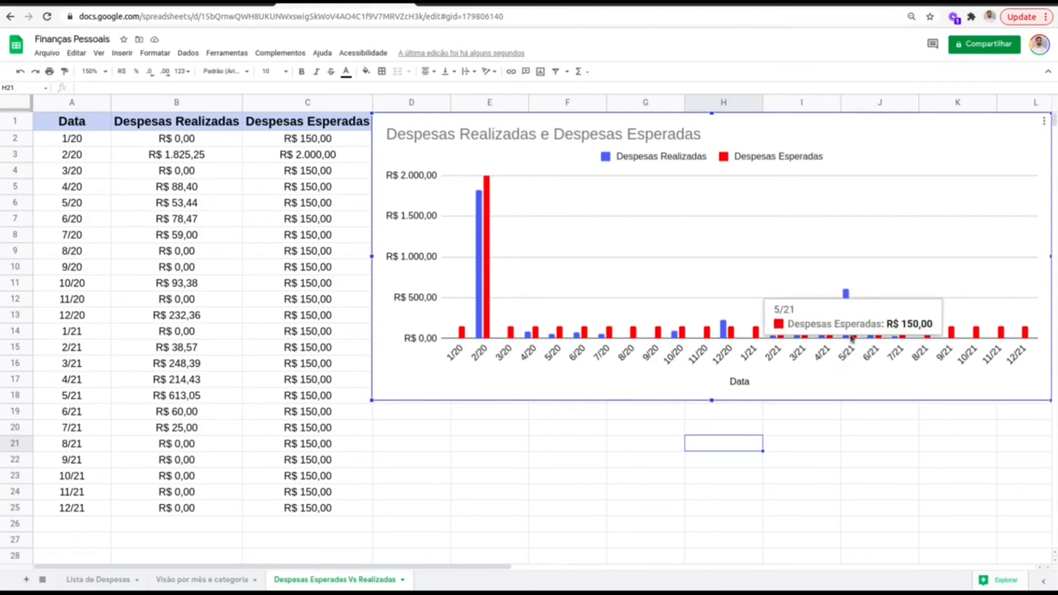
mouse_move(560, 335)
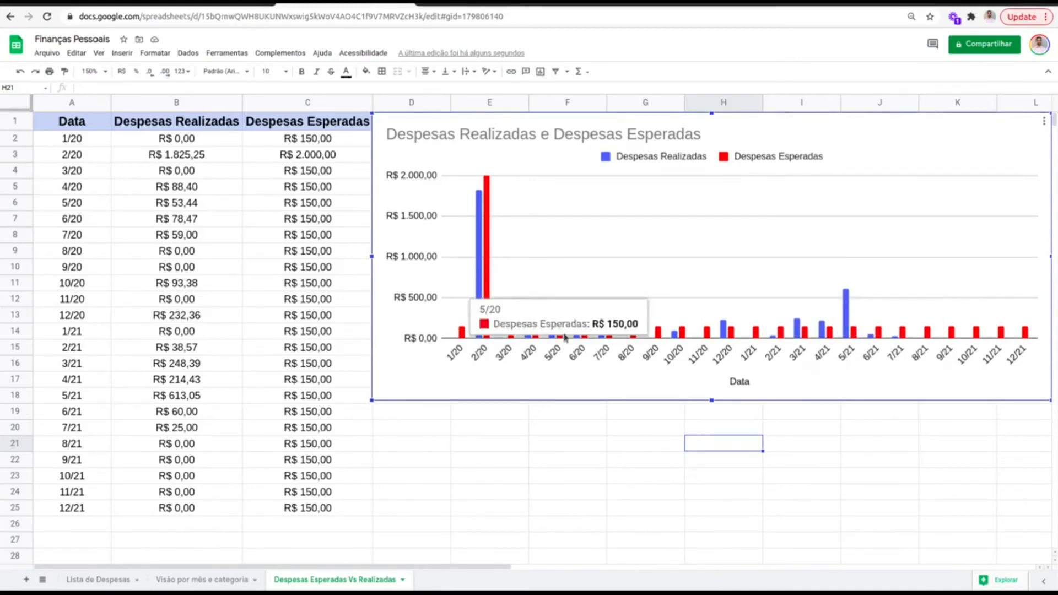
mouse_move(895, 342)
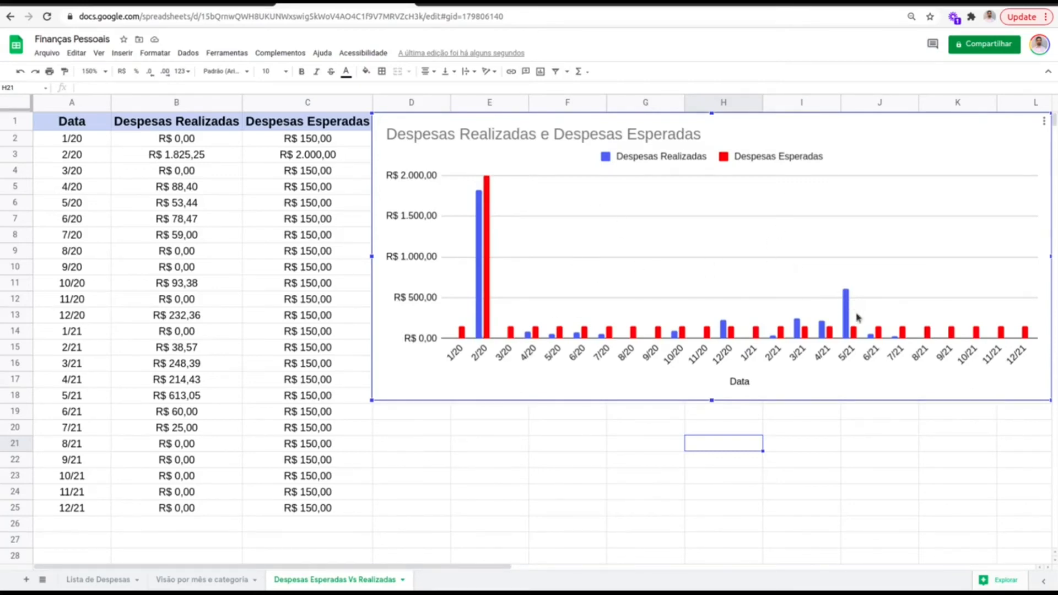
left_click_drag(333, 321, 342, 508)
left_click_drag(343, 315, 347, 494)
left_click_drag(338, 315, 342, 506)
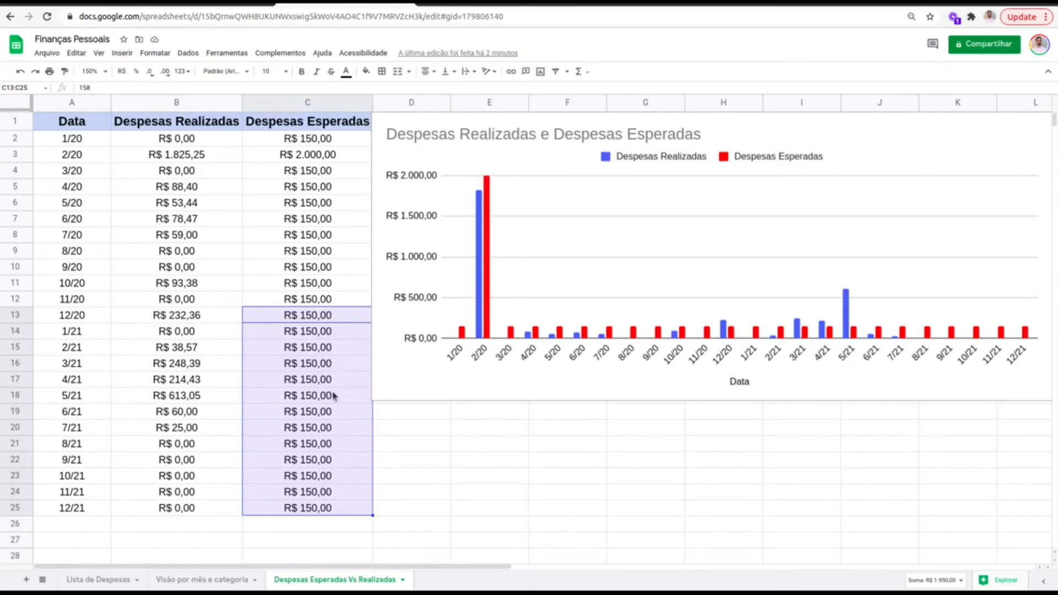
left_click_drag(335, 267, 339, 506)
left_click_drag(185, 250, 210, 439)
left_click(315, 361)
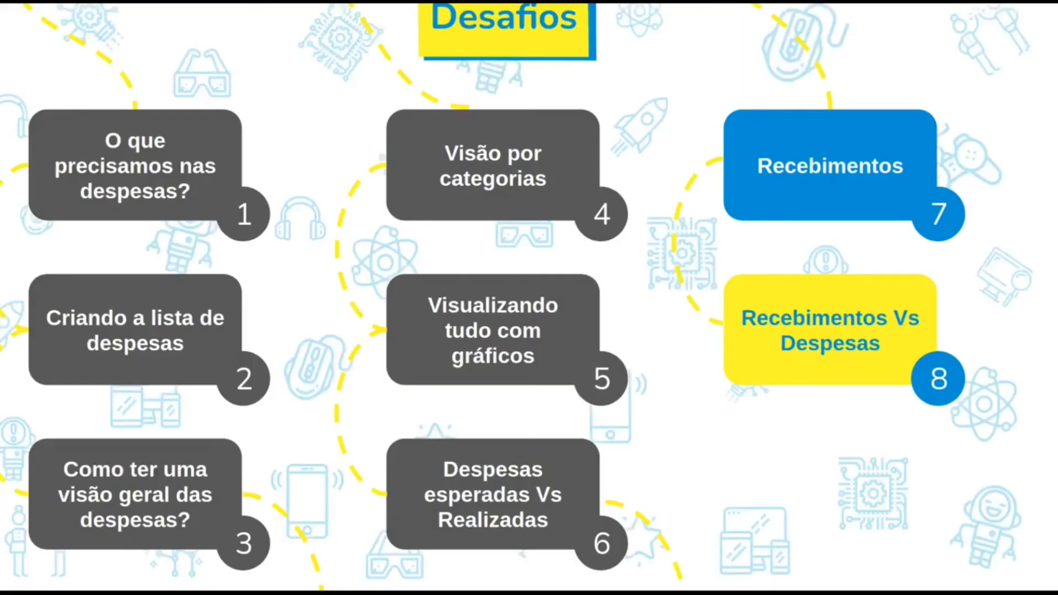
Add a new sheet to the Finanças Pessoais spreadsheet and name it Recebimento
key("Escape")
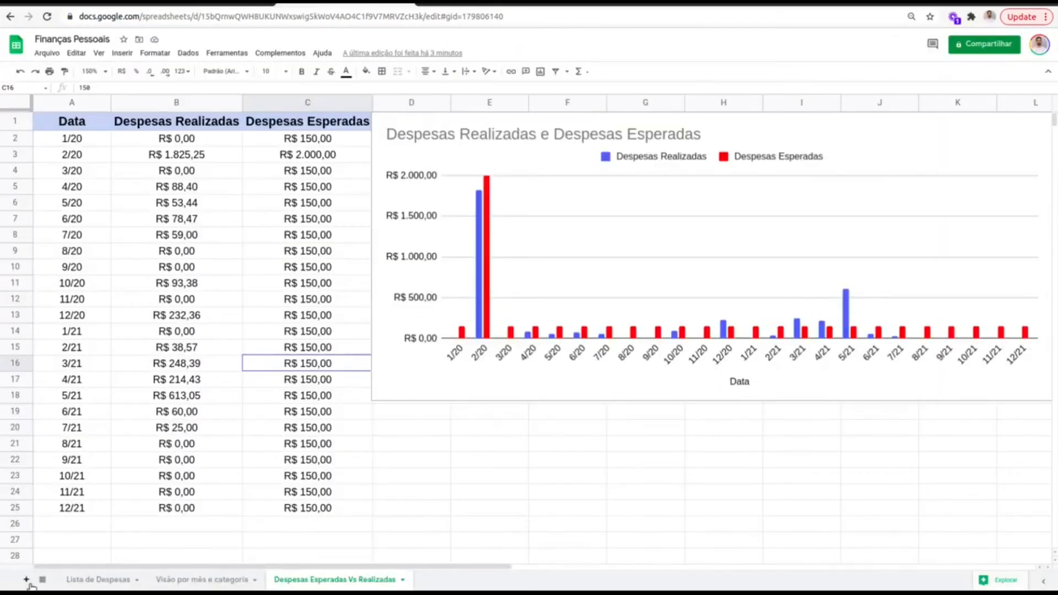
key("shift+F11")
right_click(461, 579)
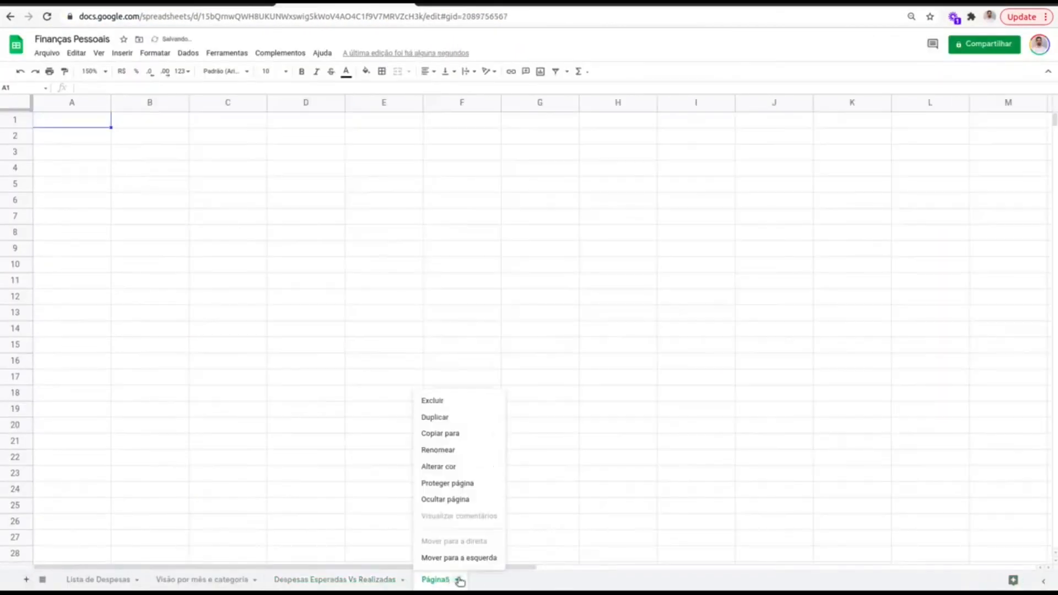
left_click(439, 448)
type("Receb")
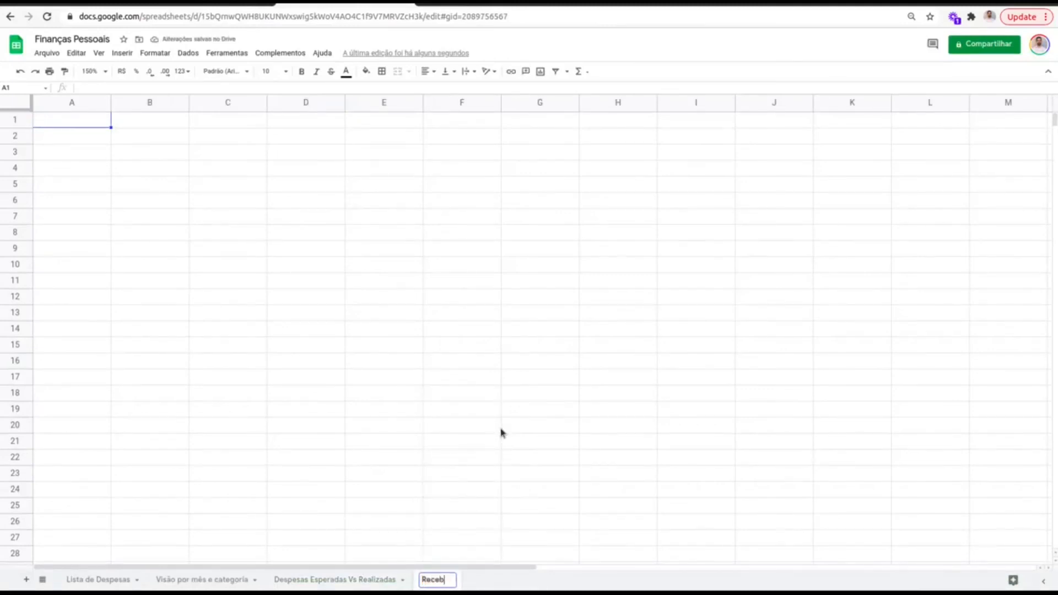
type("imento")
key("Return")
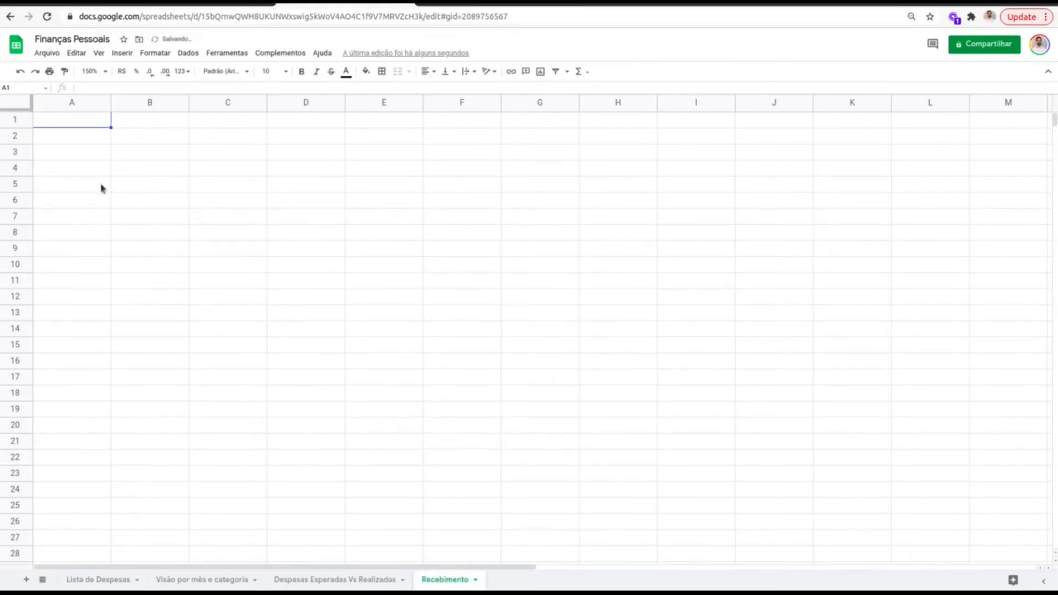
left_click(80, 119)
type("=")
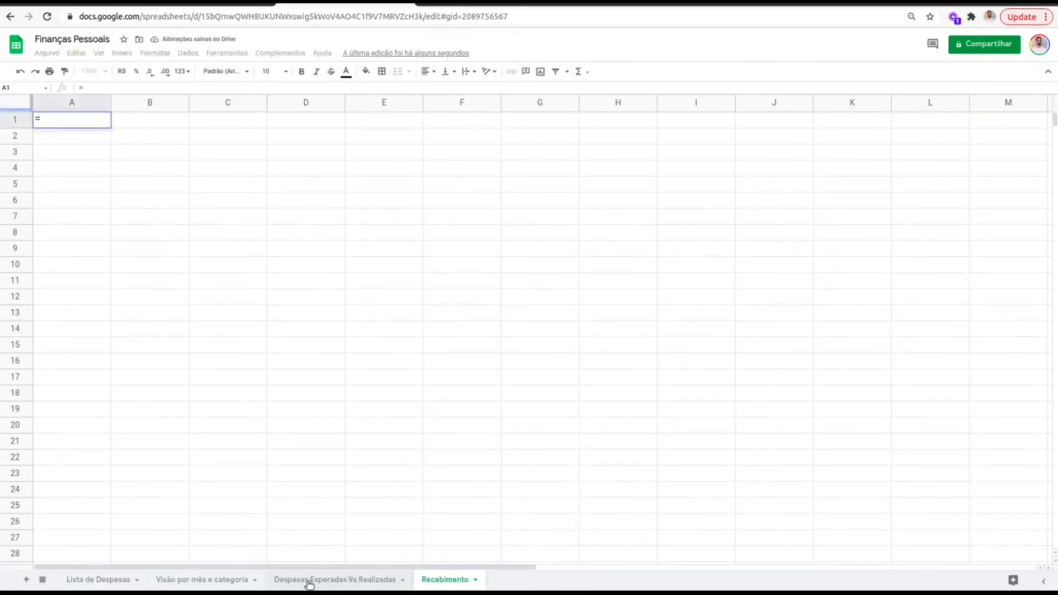
left_click(212, 579)
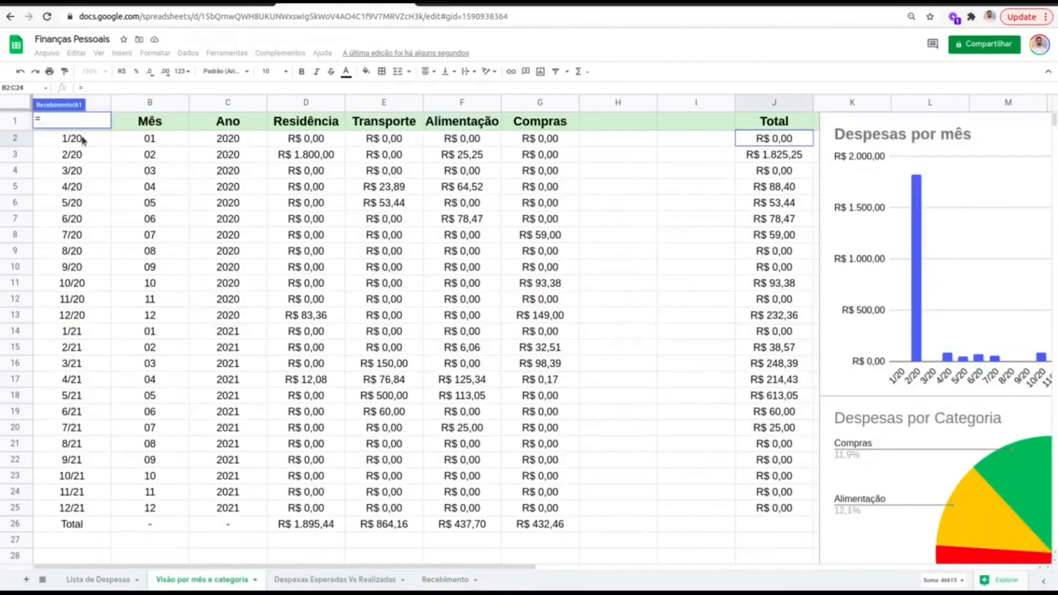
left_click(83, 141)
key("Return")
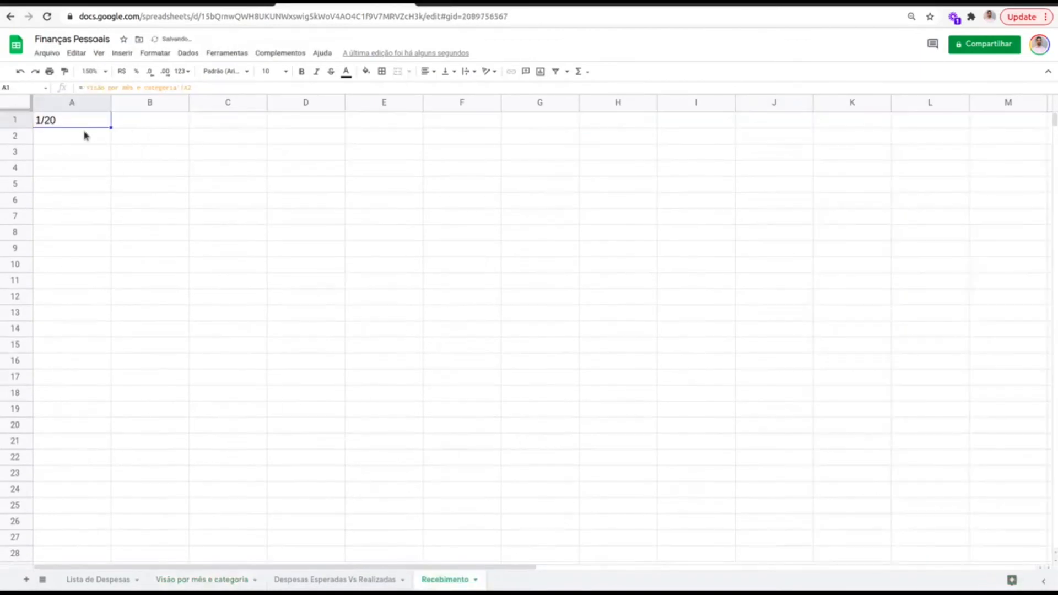
Enter the header Data in A1 and link A2 to the first date in A2 of Visão por mês e categoria
type("Data")
key("Return")
type("=")
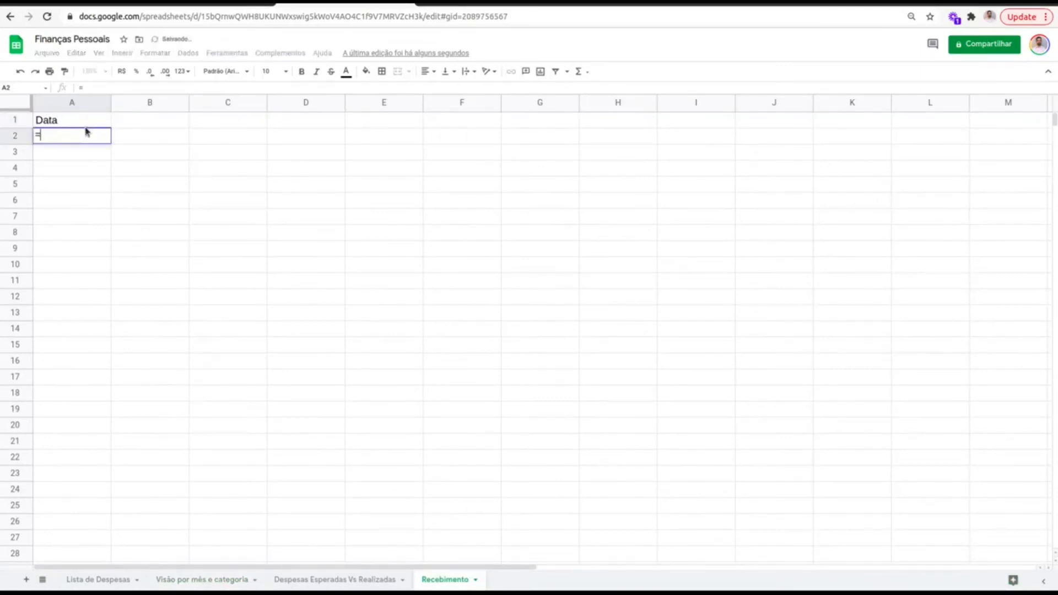
left_click(202, 579)
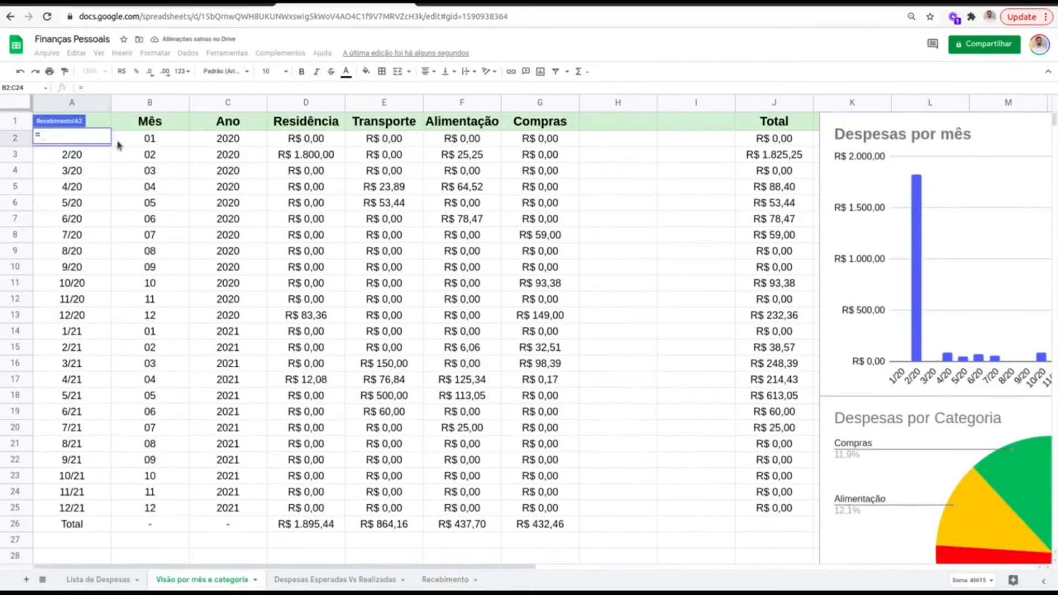
left_click(109, 142)
key("Return")
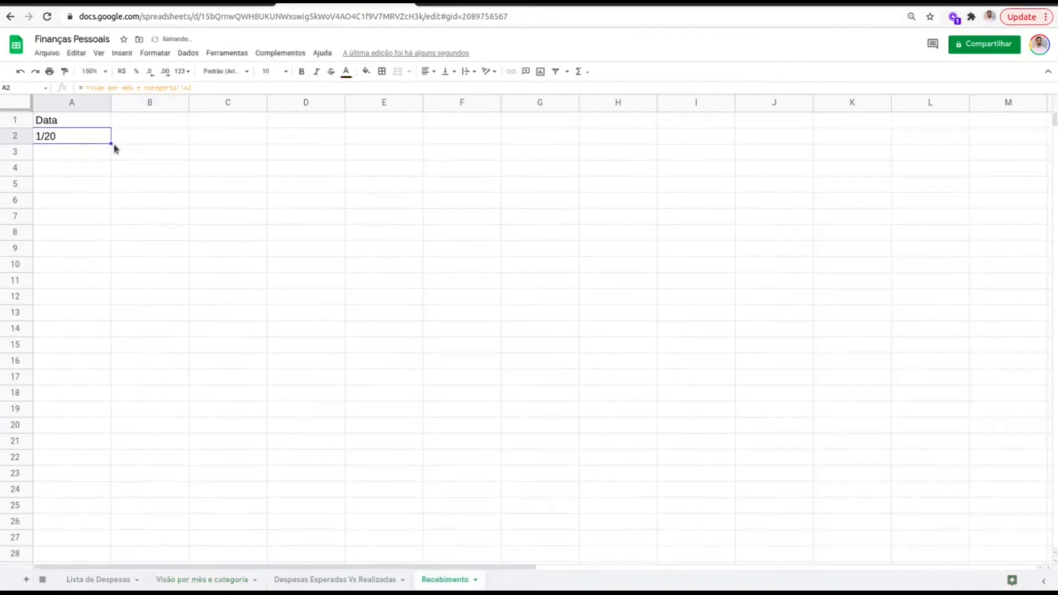
Fill the linked dates from A2 down through A26 and clear the surplus Total in A26
left_click_drag(110, 143, 107, 532)
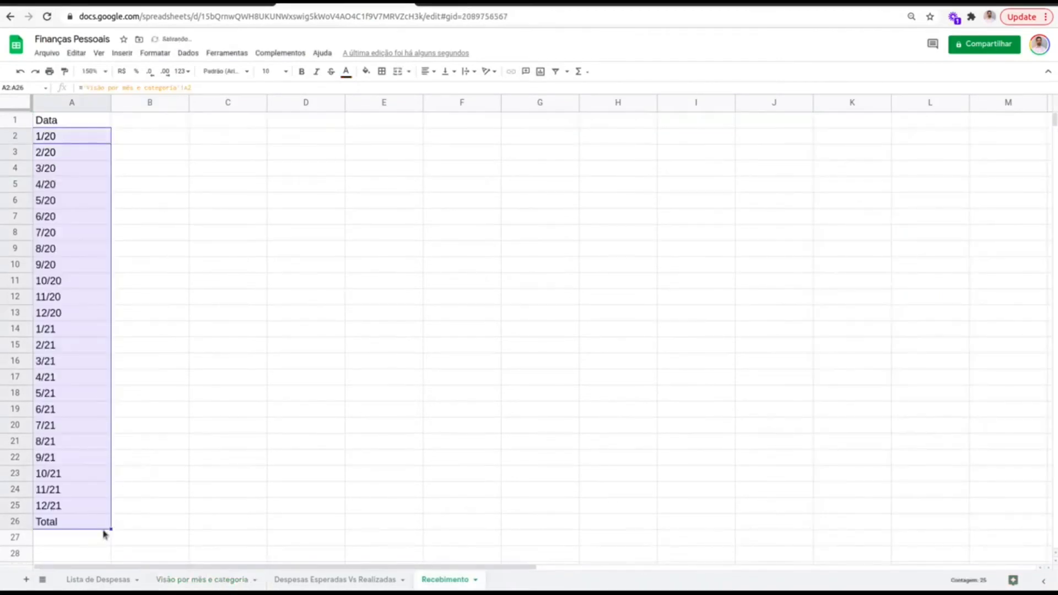
left_click(95, 524)
key("Delete")
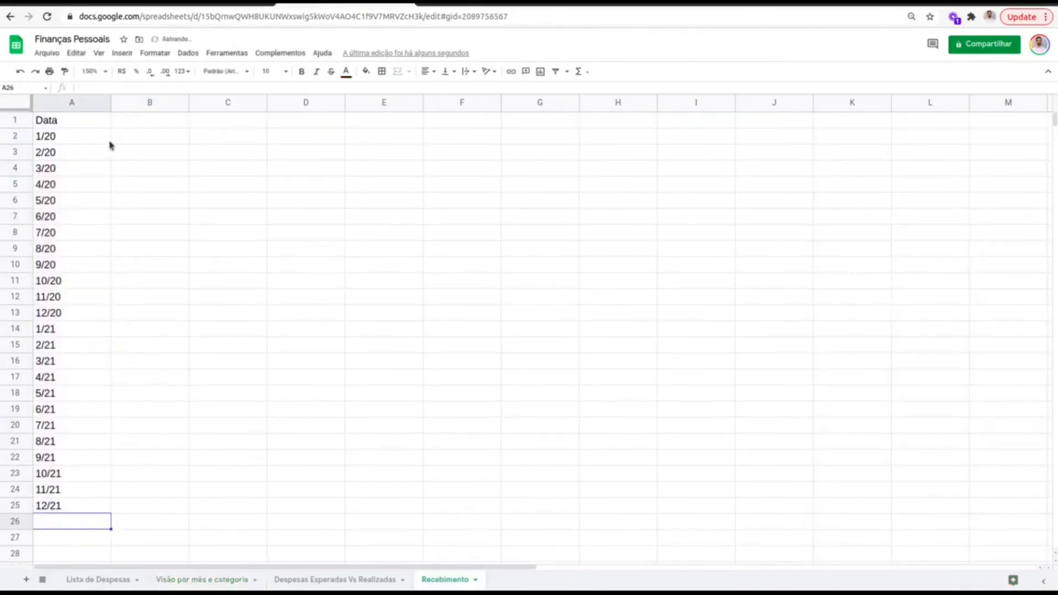
Centre the contents of every cell in the Recebimento sheet horizontally
left_click(186, 156)
key("ctrl+a")
left_click(427, 71)
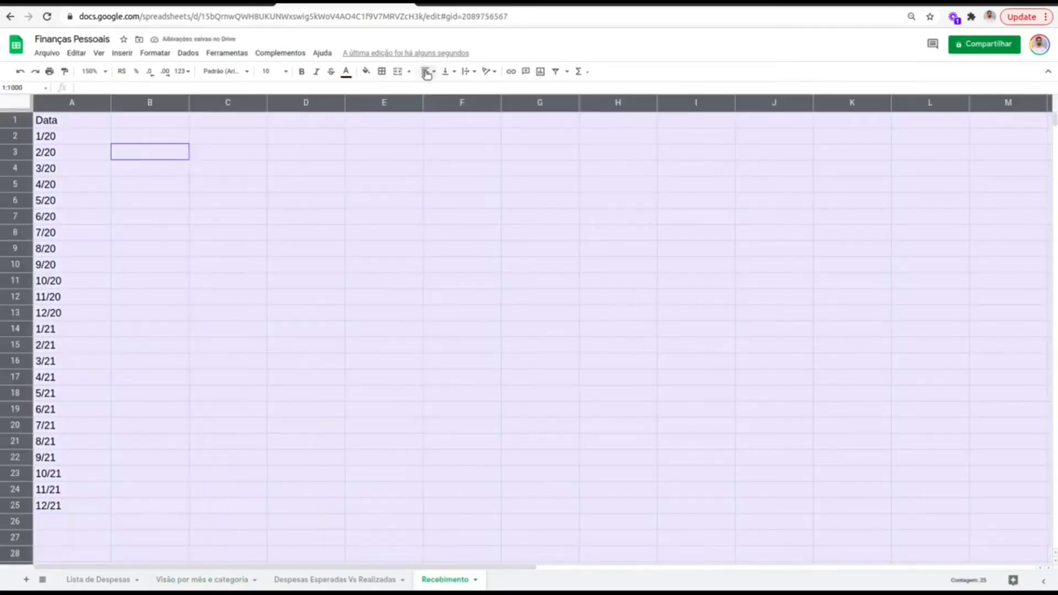
left_click(439, 88)
Format header row 1 as bold with font size 12 and a light pink fill
left_click(15, 118)
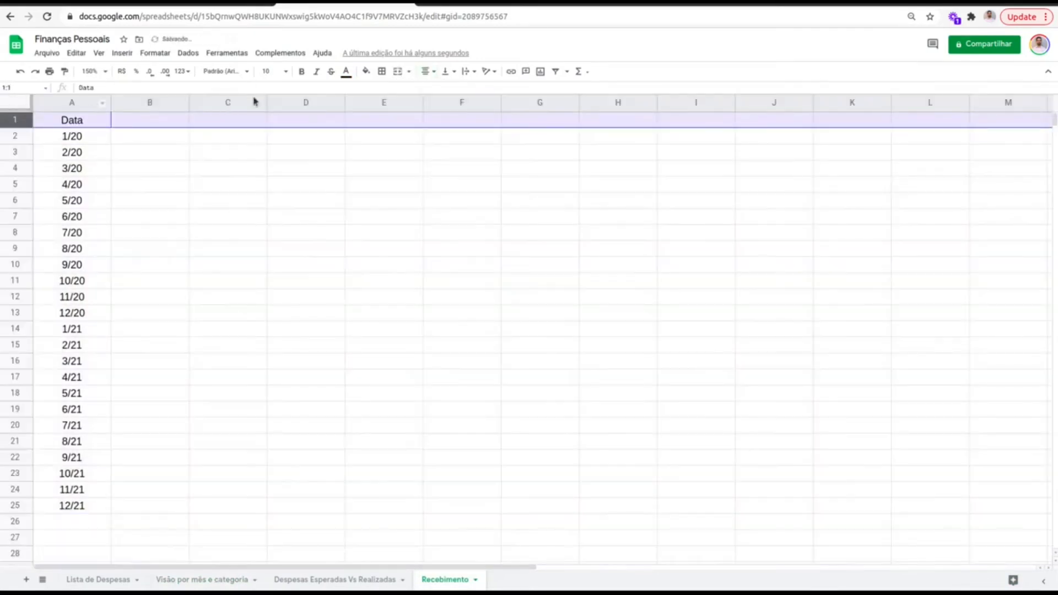
left_click(301, 71)
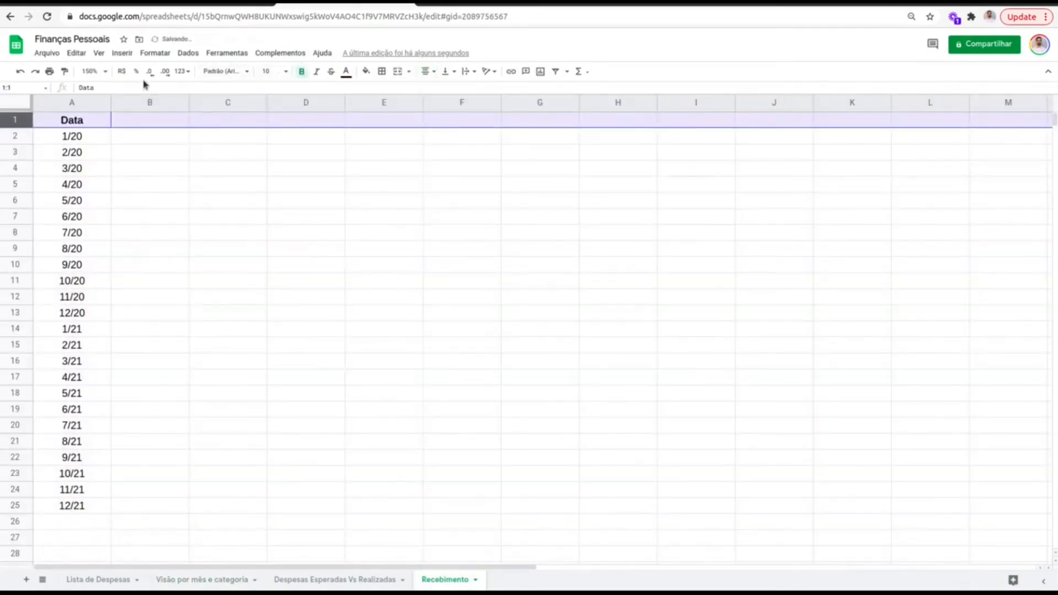
left_click(272, 71)
type("12")
key("Return")
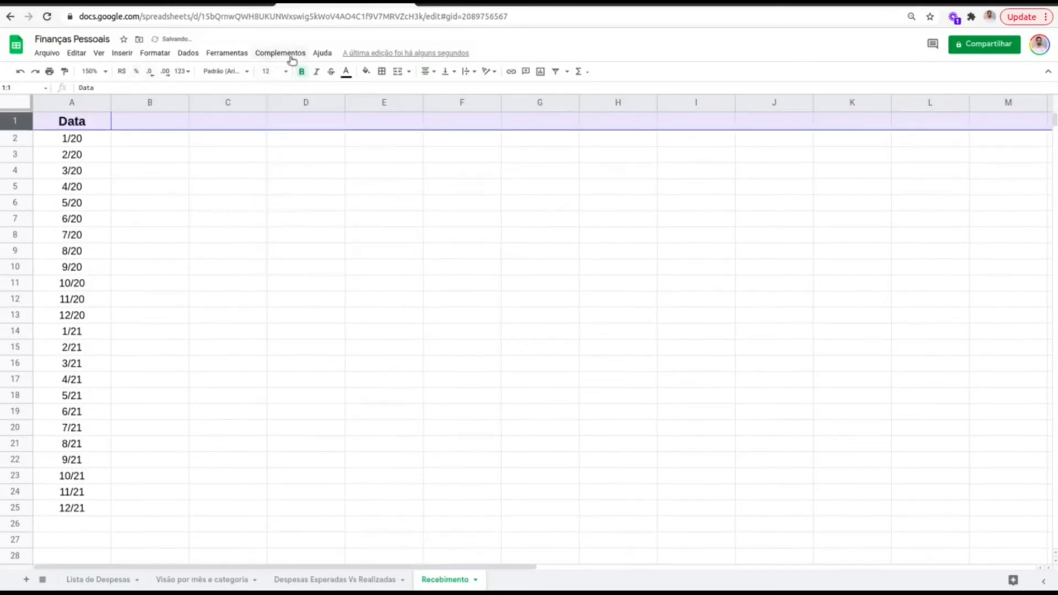
left_click(366, 71)
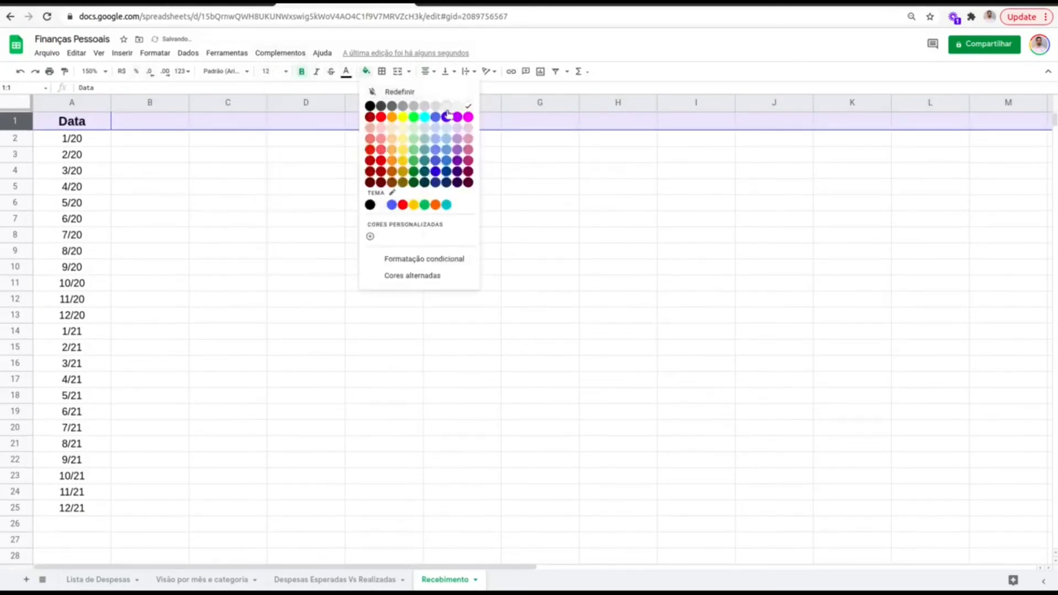
left_click(469, 128)
left_click(201, 190)
Enter the header Salário in B1
left_click(159, 126)
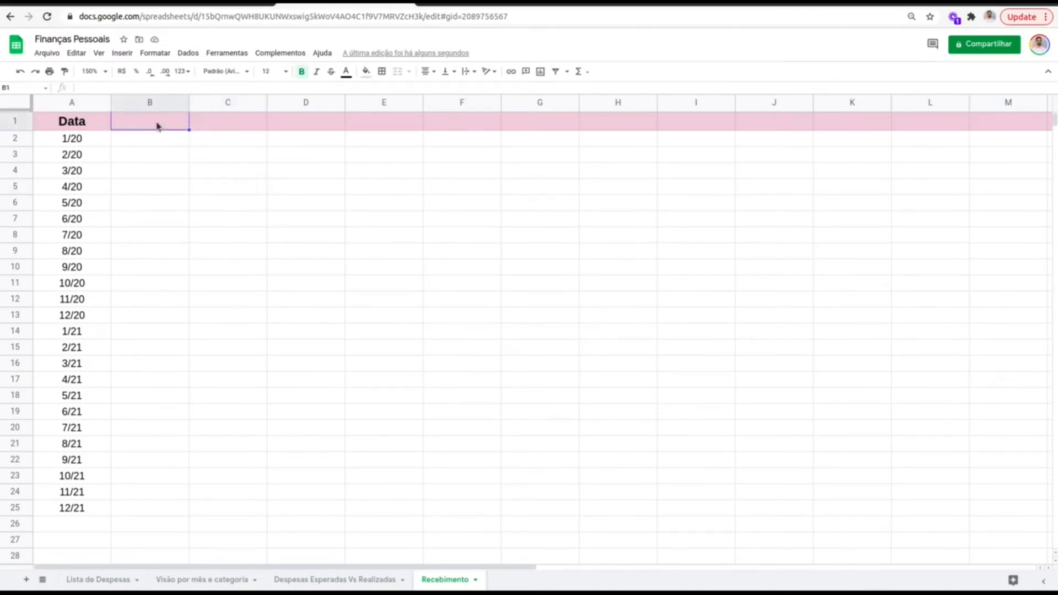
type("Sa")
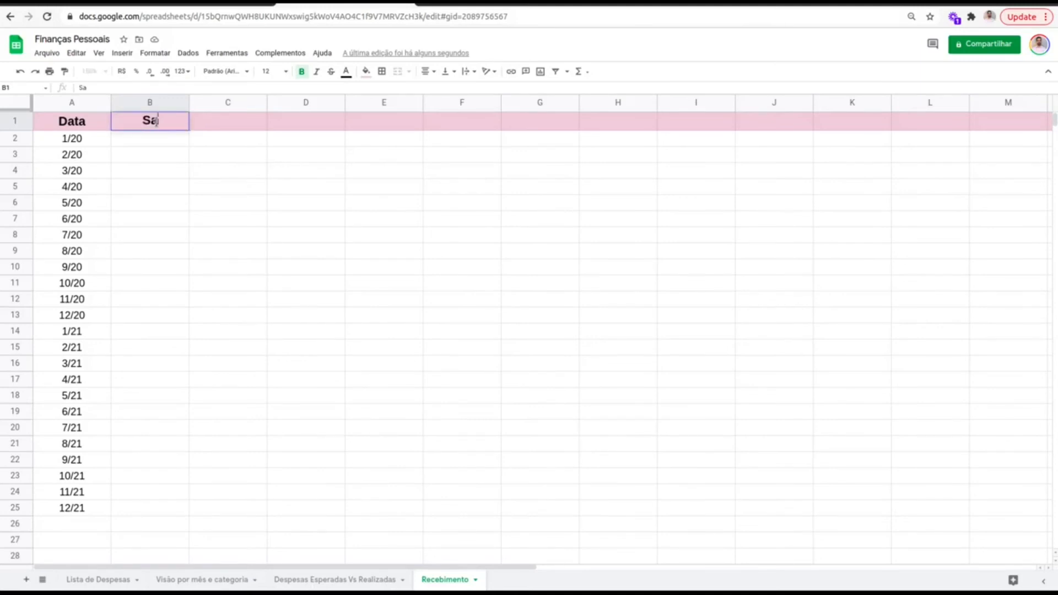
type("lário")
left_click(170, 138)
Enter the header Investimento in C1 and widen column C slightly around it
left_click(254, 123)
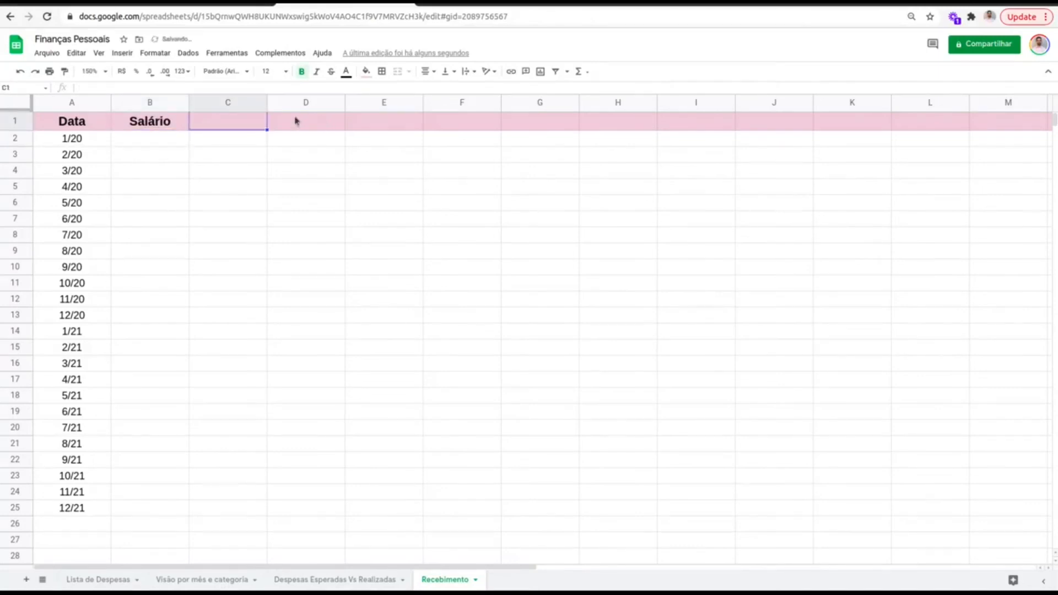
left_click(159, 128)
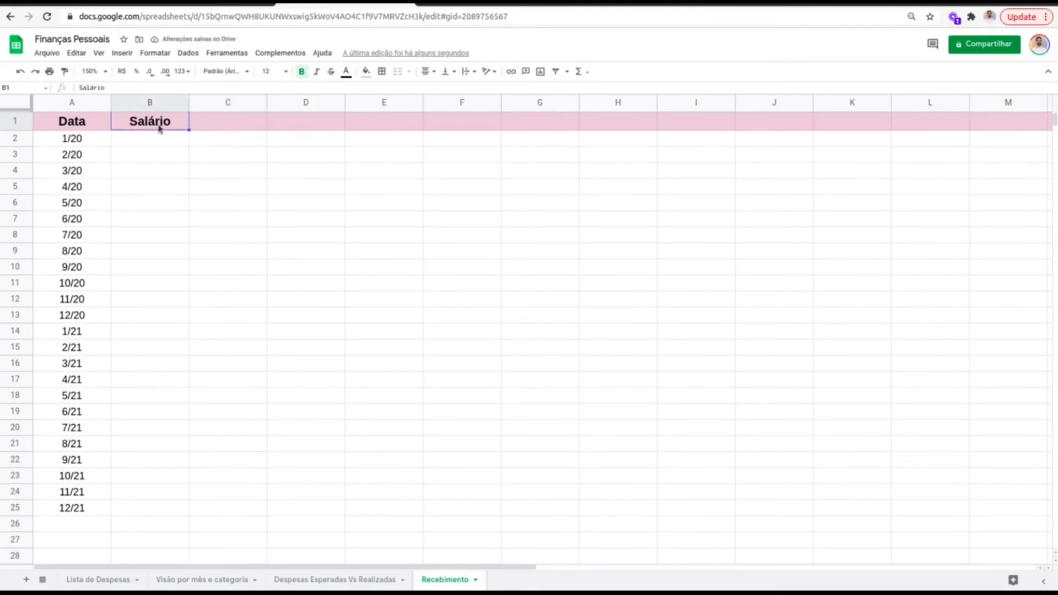
left_click(191, 125)
type("Investimento")
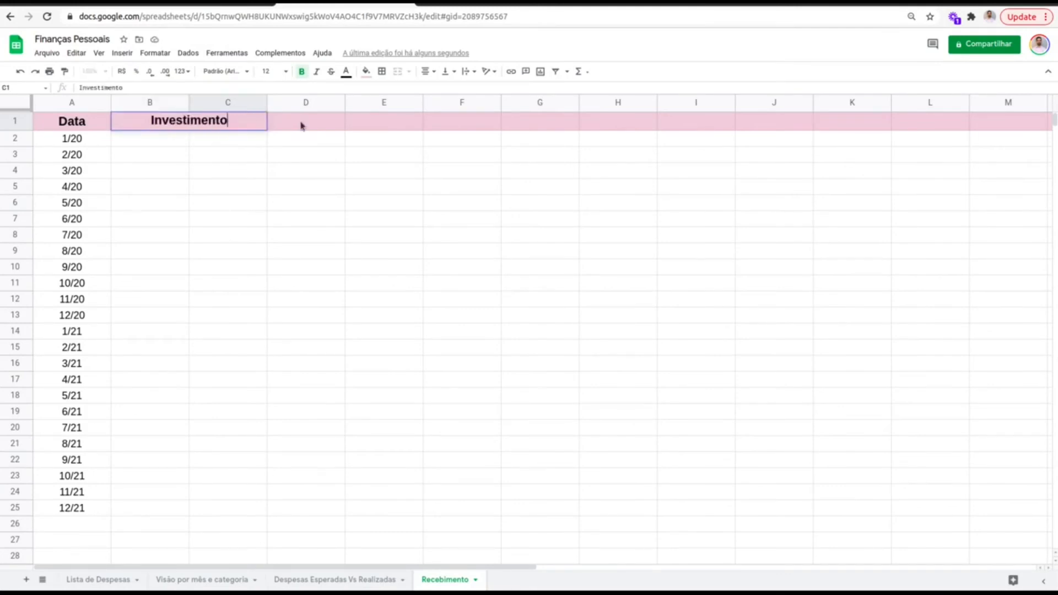
key("Return")
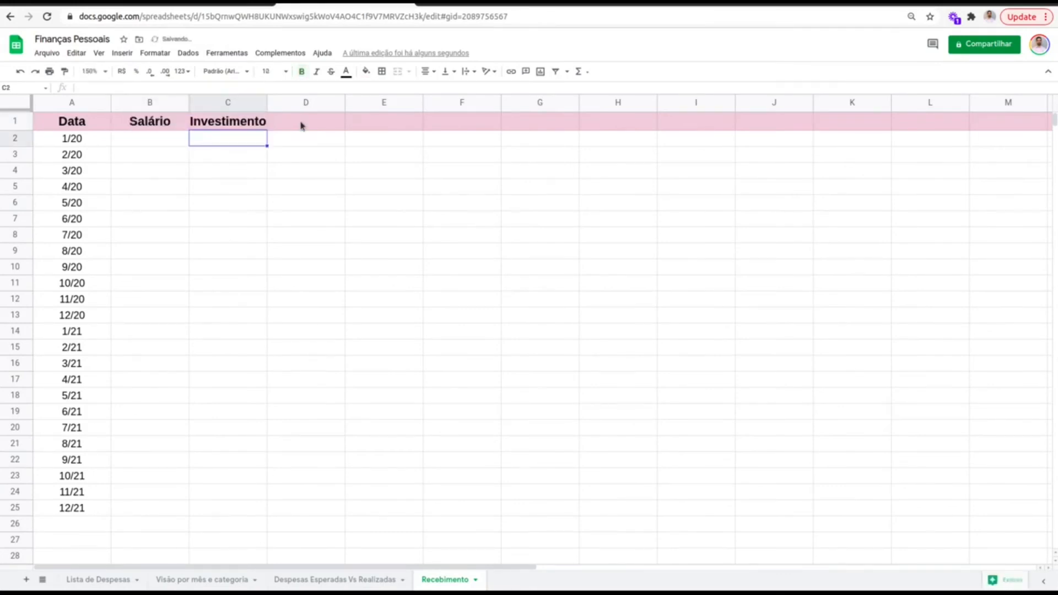
left_click_drag(265, 99, 278, 99)
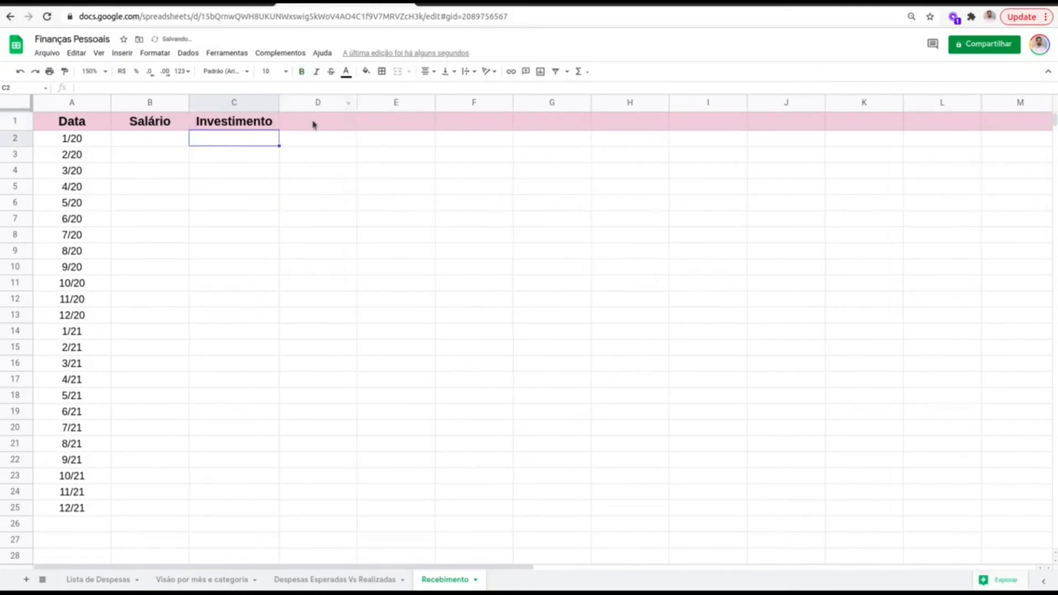
Enter the header Mesada in D1 as another income source and clear it again
left_click(318, 121)
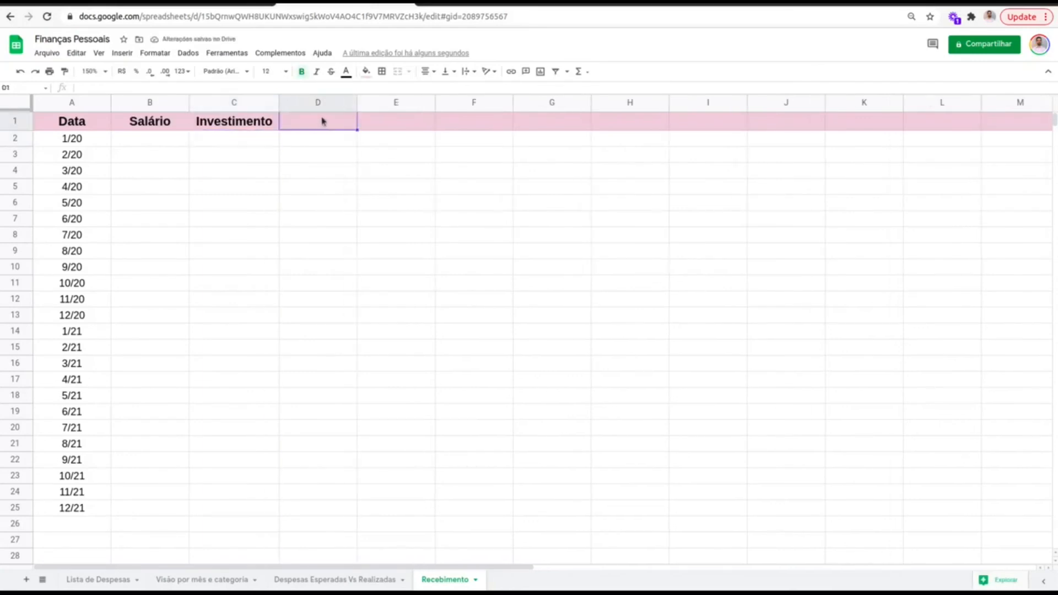
type("M")
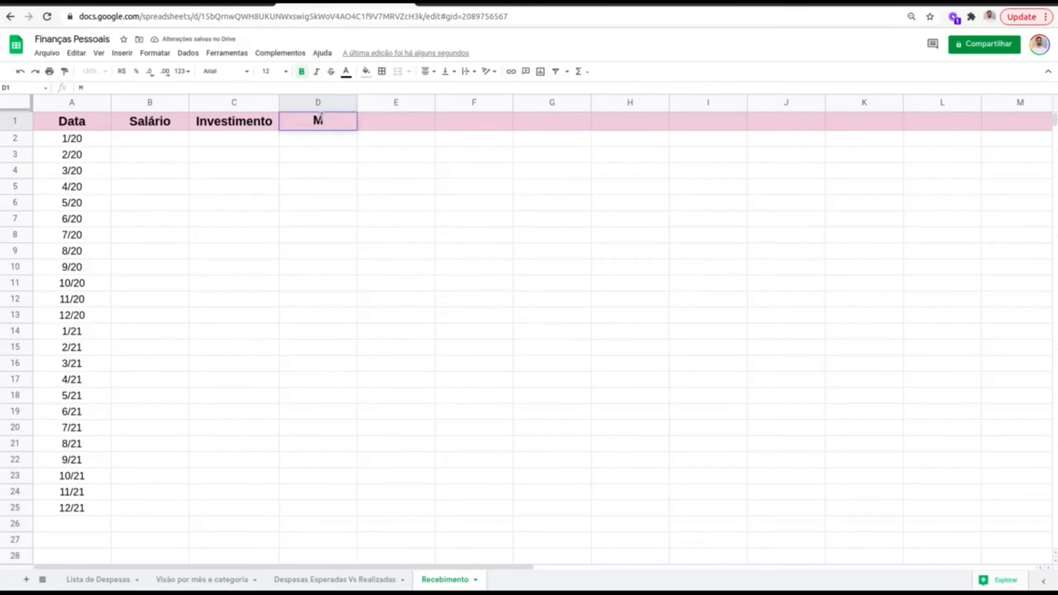
type("esada")
key("Return")
key("Up")
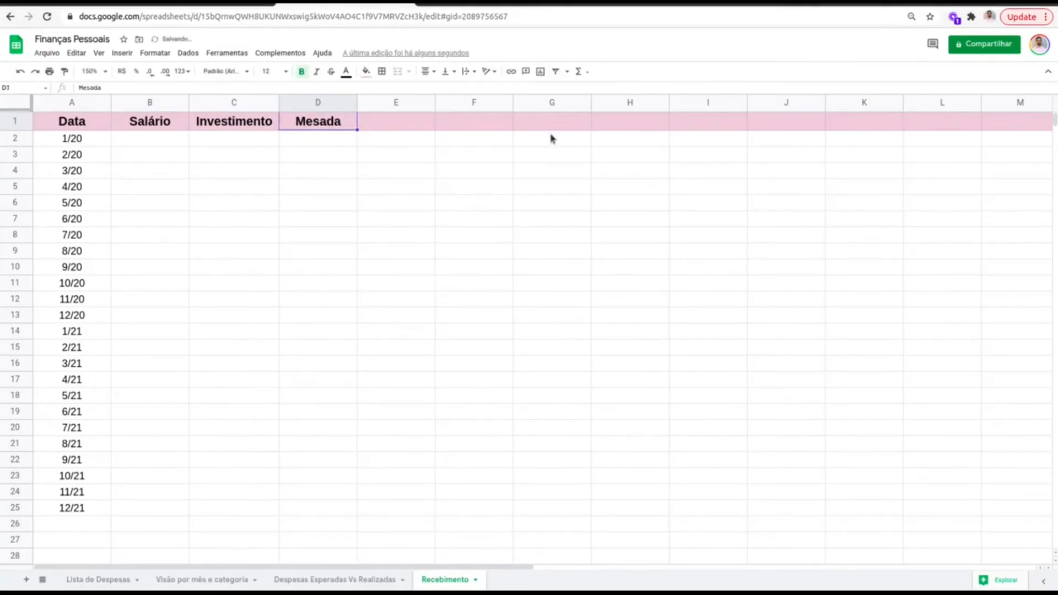
key("Delete")
key("Left")
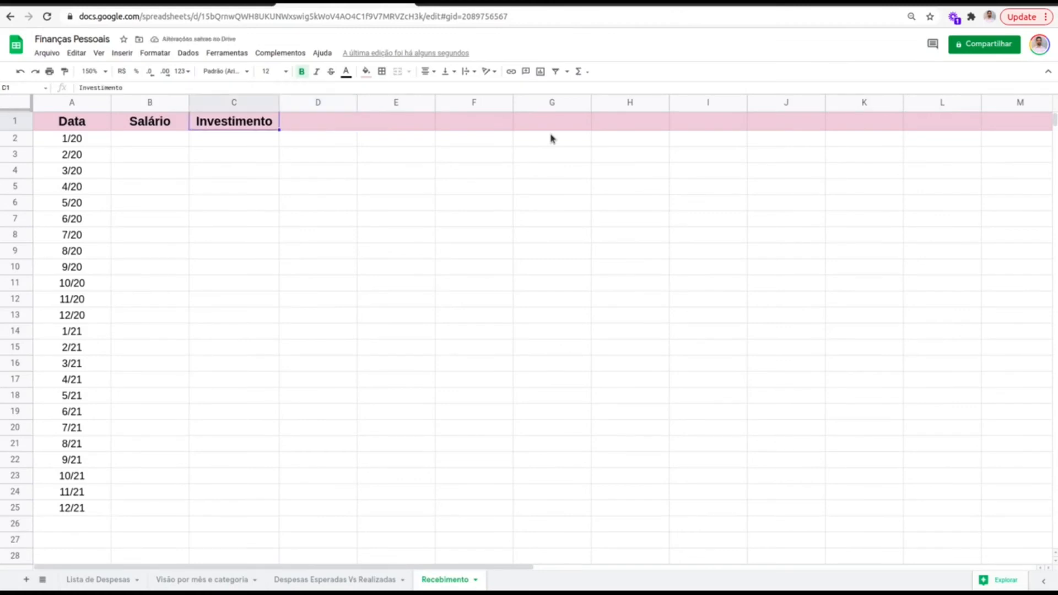
key("Left")
key("Down")
key("Up")
key("Right")
key("Right")
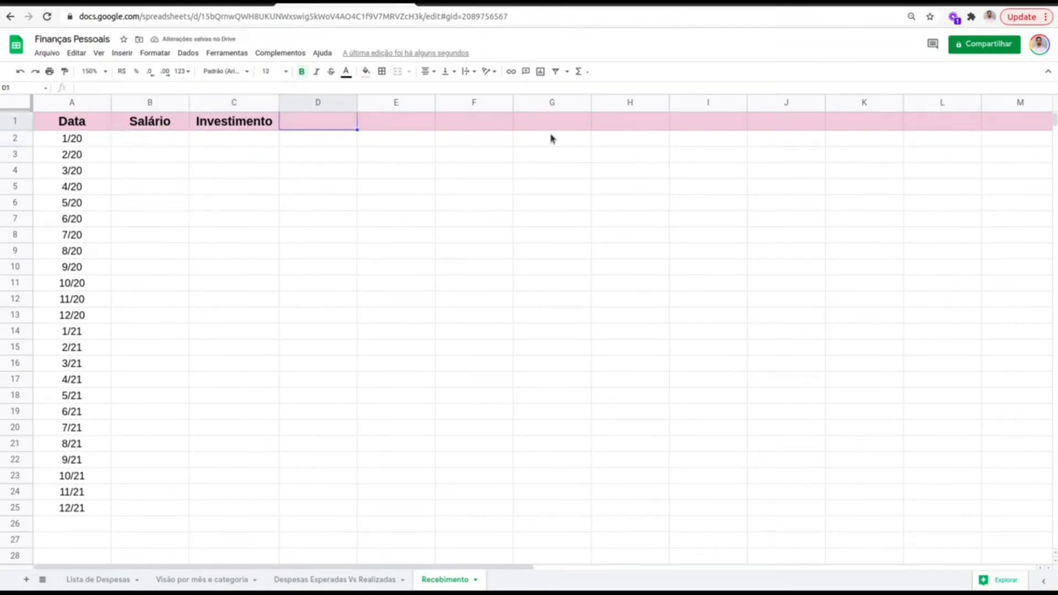
key("Left")
key("Left")
key("Down")
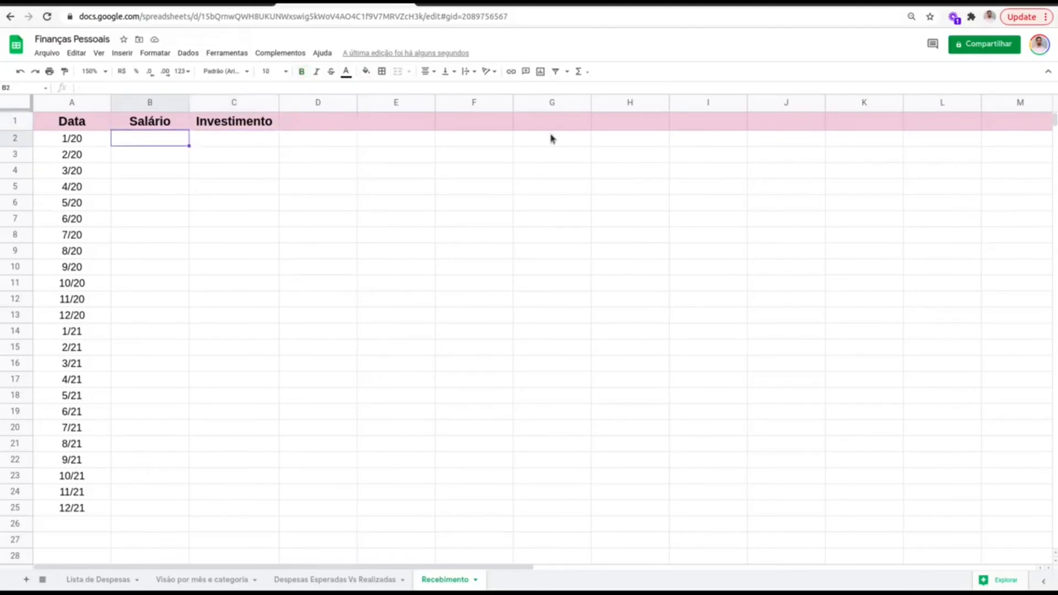
Enter the header Total in D1 and format the cells B2:D25 as R$ currency
left_click(326, 126)
type("Total")
key("Return")
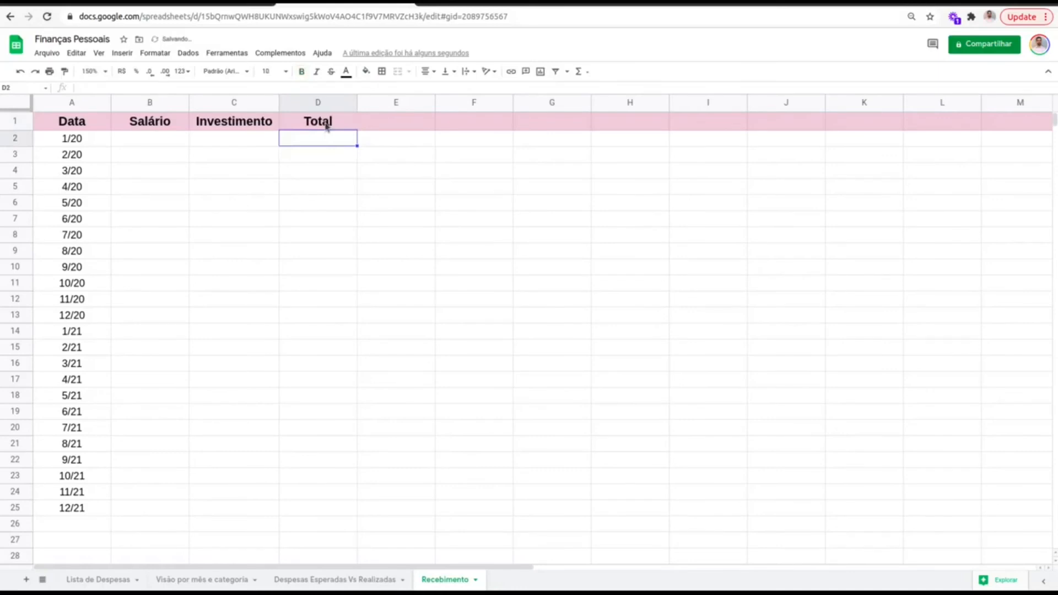
left_click_drag(165, 145, 344, 513)
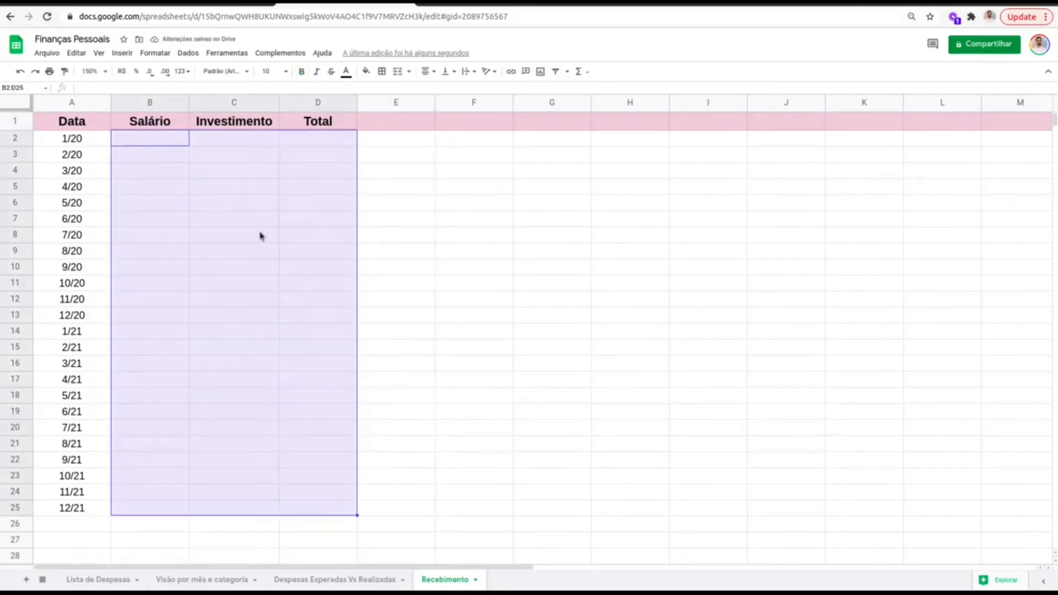
left_click(122, 71)
Enter a salary of 1500 in B2 and fill it down through B12
left_click(155, 145)
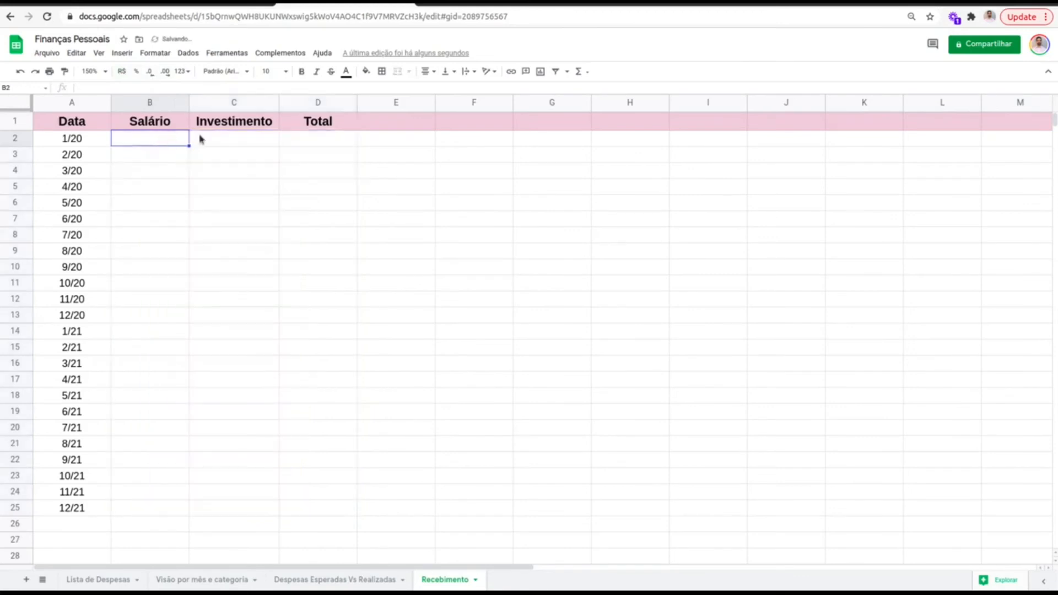
type("1500")
key("Return")
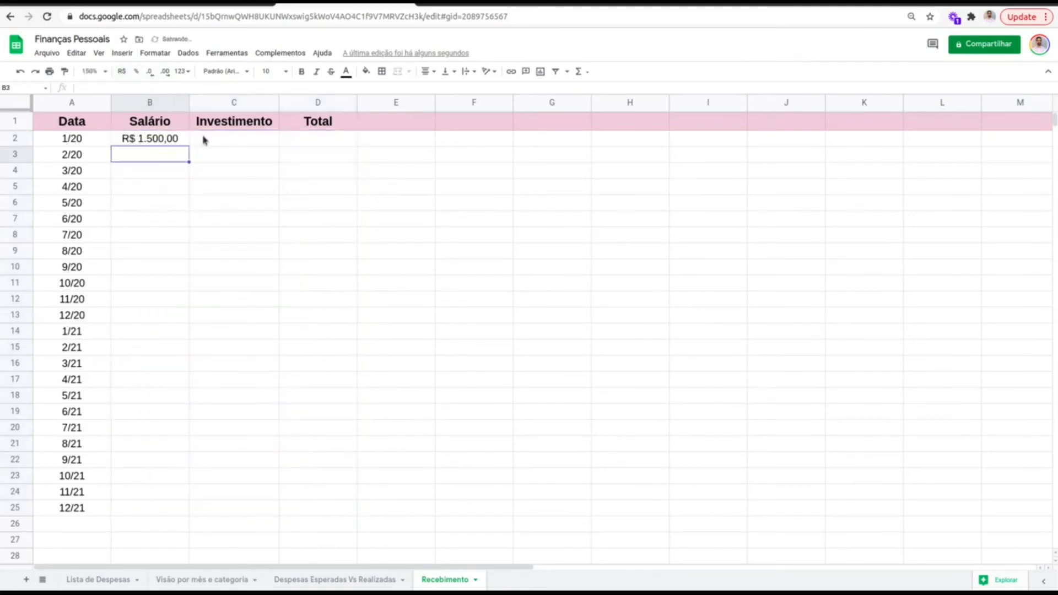
key("Up")
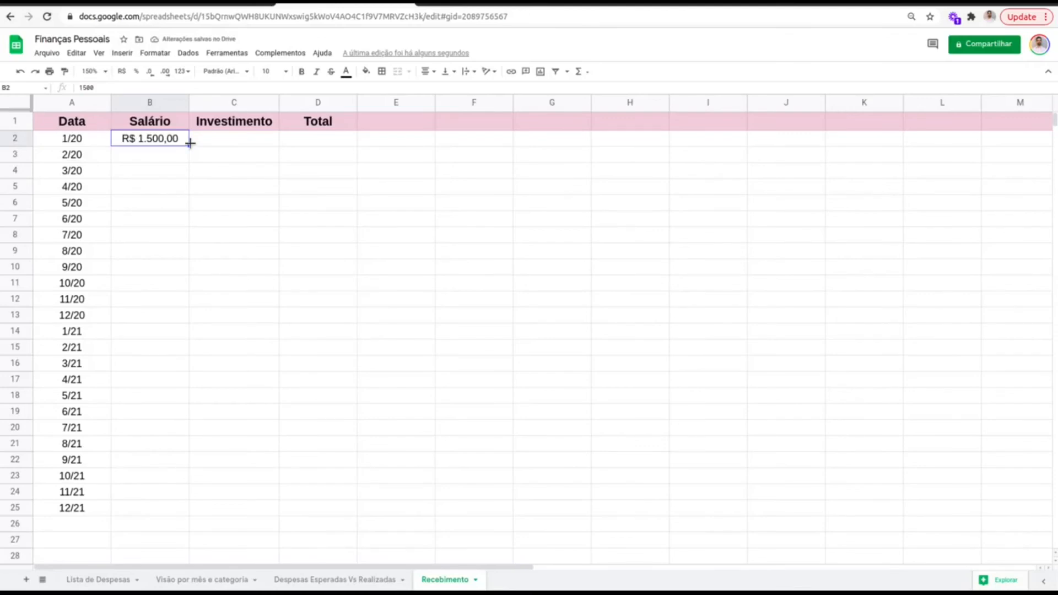
left_click_drag(189, 143, 187, 304)
Enter a salary of 2500 in B13 and 1600 in B14, filling the 1600 down through B24
left_click(164, 324)
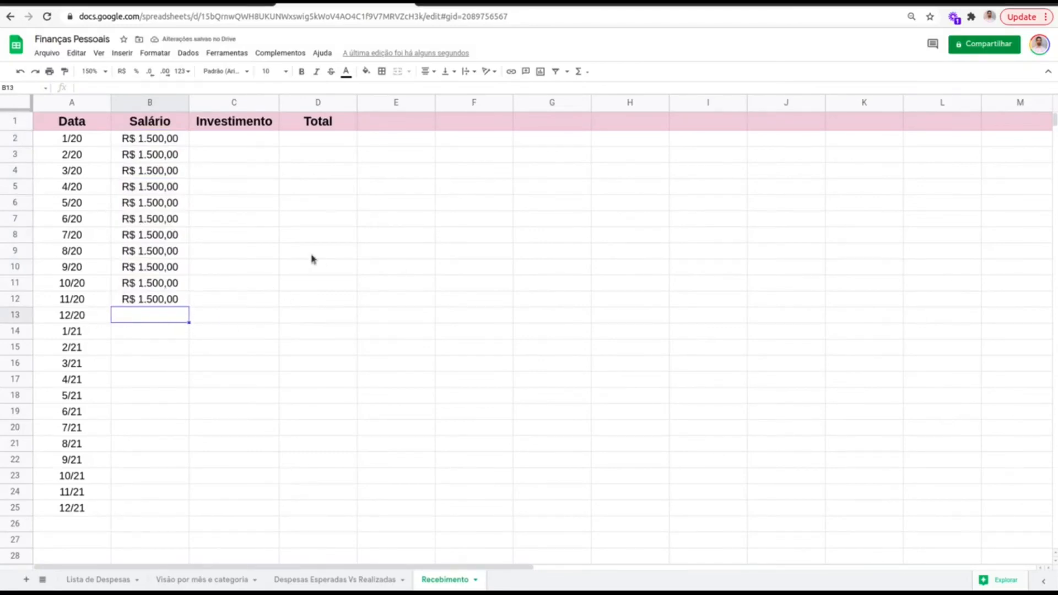
type("2500")
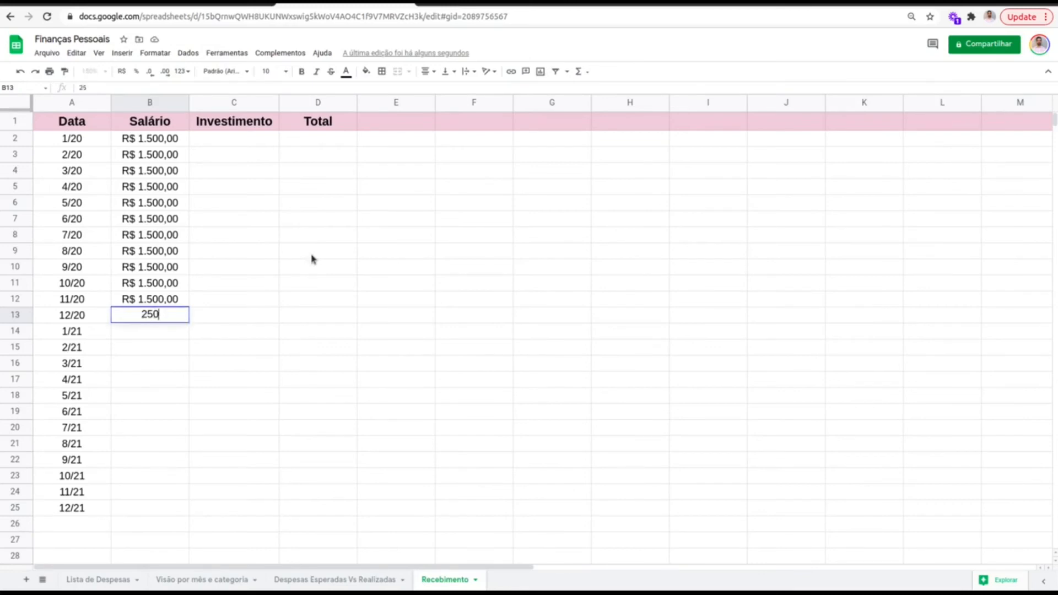
key("Return")
type("1600")
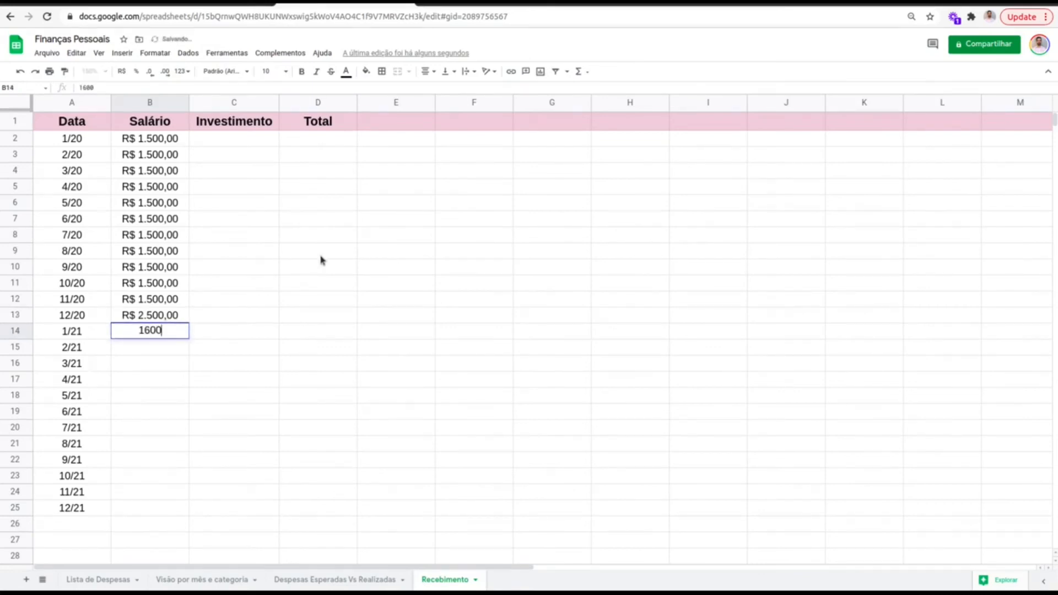
key("Return")
left_click(182, 335)
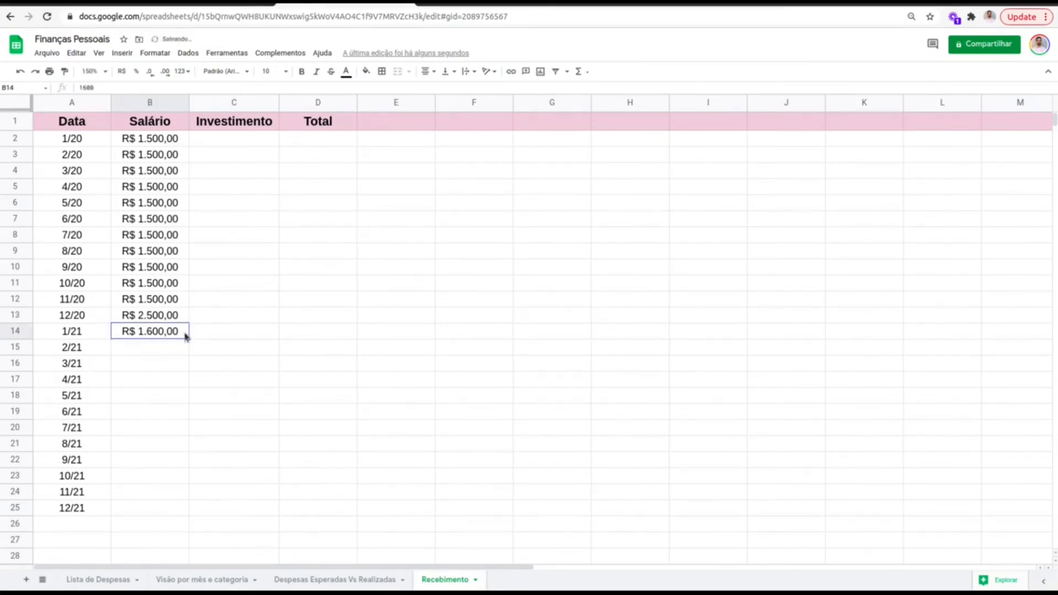
left_click_drag(187, 339, 177, 496)
Enter a salary of 3000 in B25 for 12/21 and select the salaries in B2:B25
left_click(165, 507)
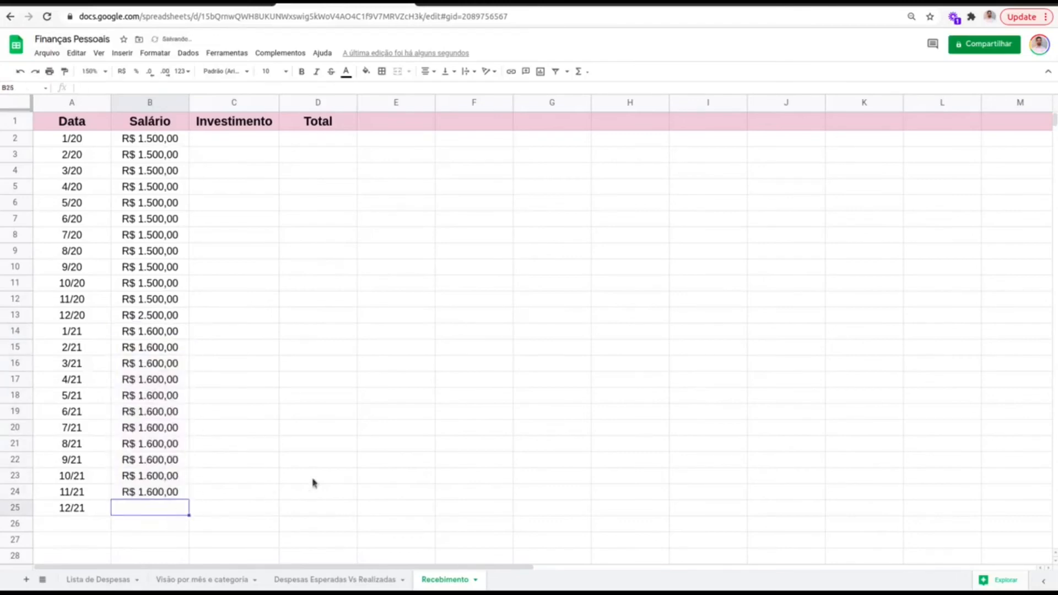
type("3000")
key("Return")
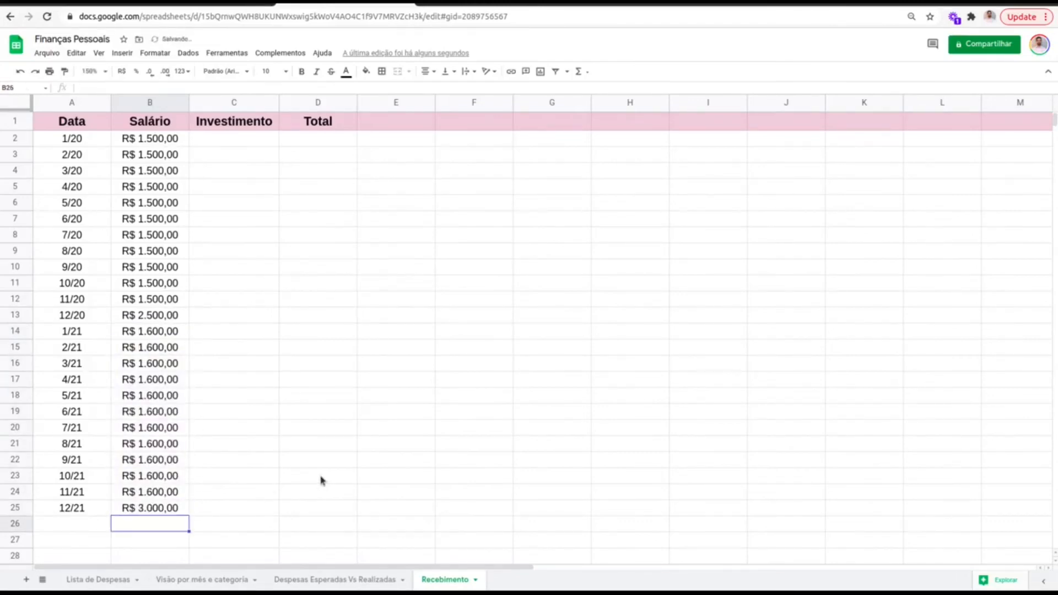
left_click_drag(164, 138, 165, 509)
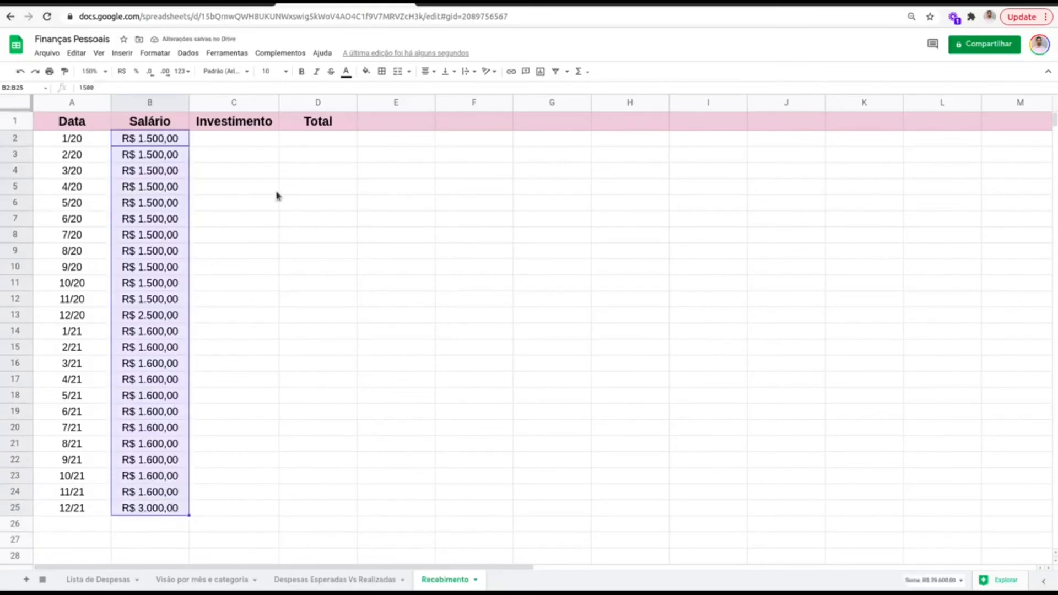
Enter an investment income of 50 in C2 and fill it down through C7
left_click(234, 141)
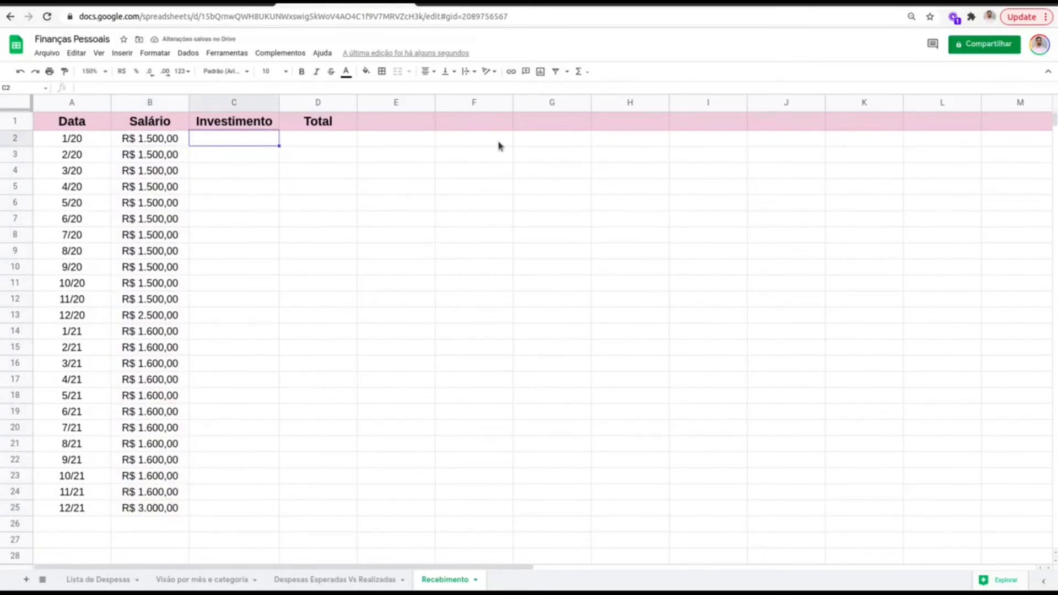
type("50")
key("Return")
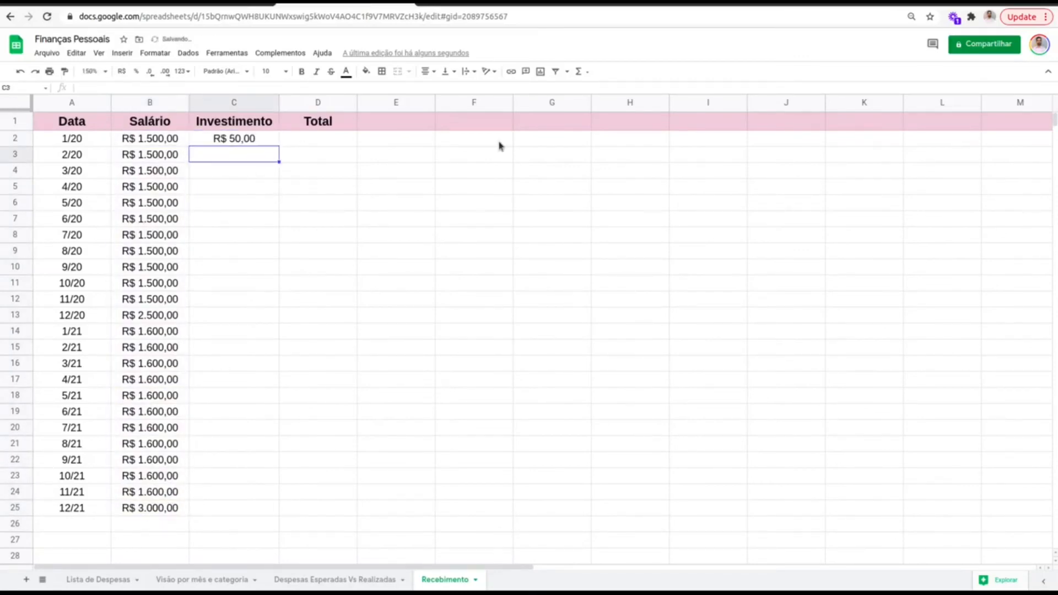
left_click(271, 140)
left_click_drag(280, 147, 259, 223)
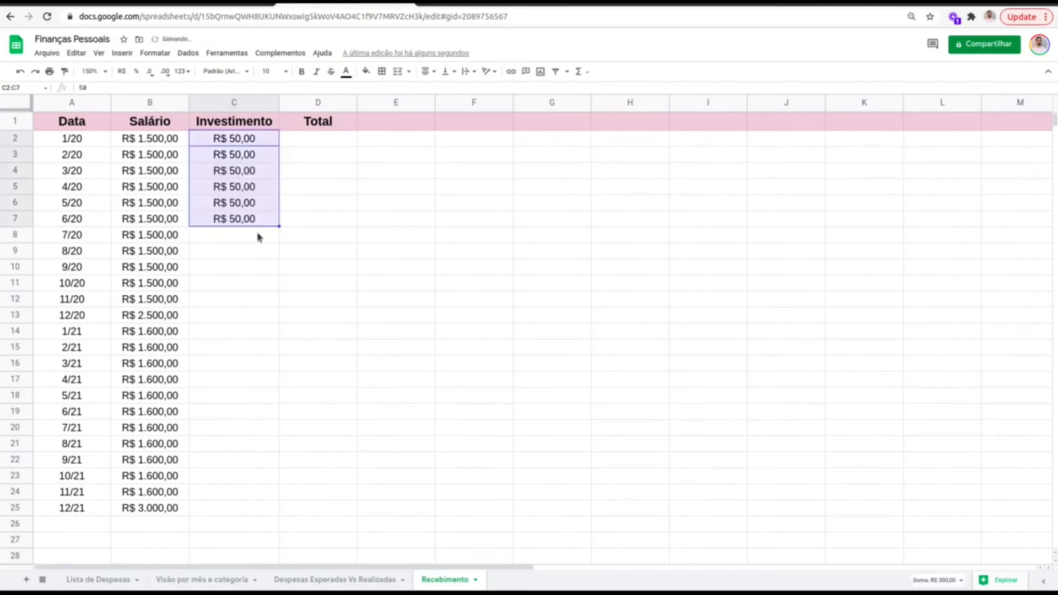
Enter an investment income of 75 in C8 and fill it down through C15
left_click(259, 236)
type("75")
key("Return")
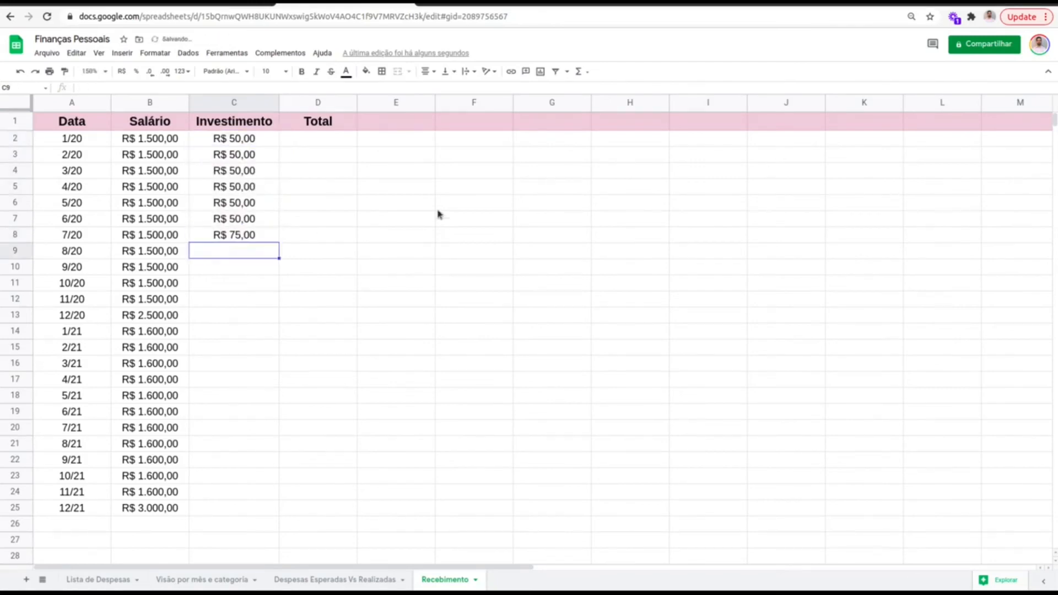
left_click(279, 238)
left_click_drag(277, 243, 271, 347)
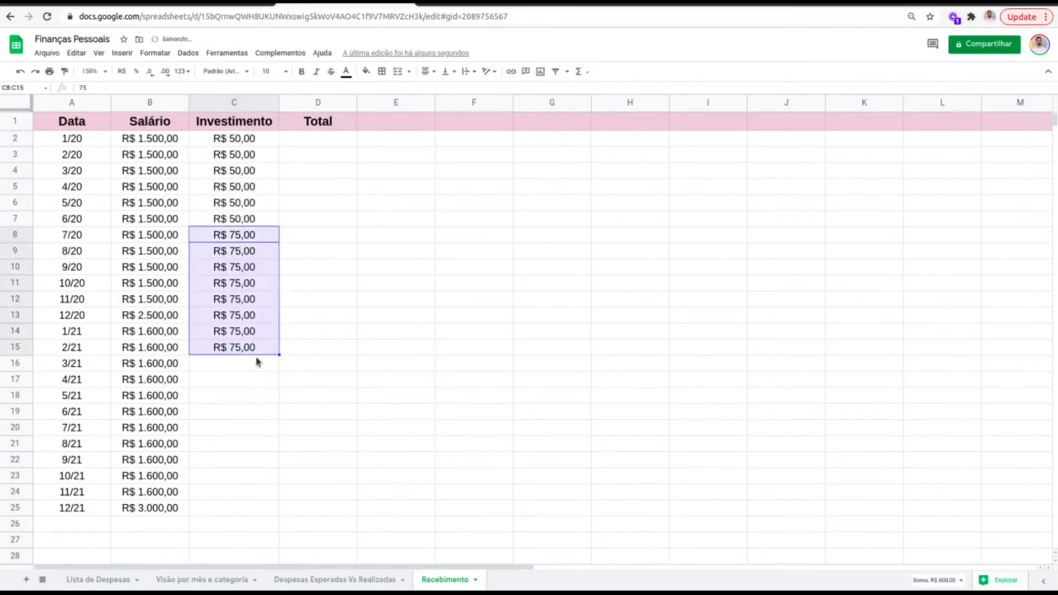
Enter an investment income of 150 in C16 and fill it down through C22
left_click(259, 361)
type("150")
key("Return")
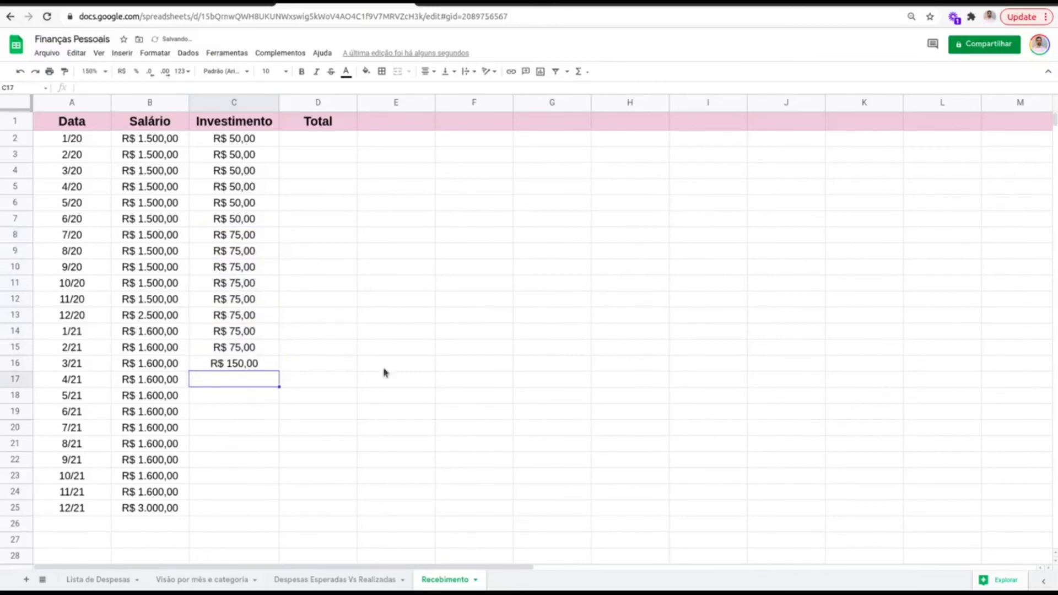
left_click(254, 365)
left_click_drag(279, 370, 269, 463)
Enter an investment income of 200 in C23, fill it down through C25 and look over the Investimento column
left_click(269, 477)
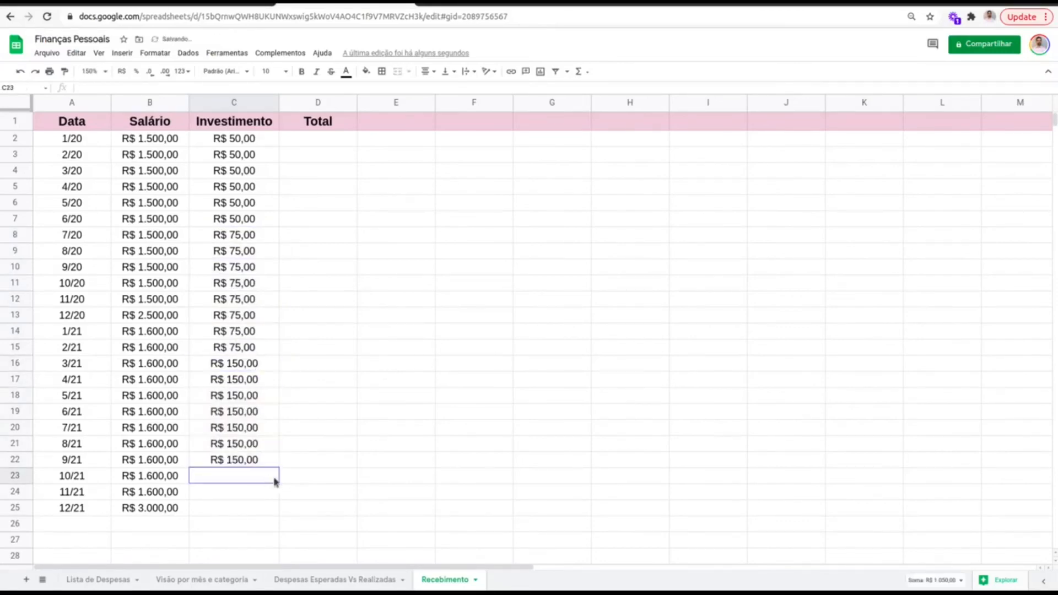
type("200")
key("Return")
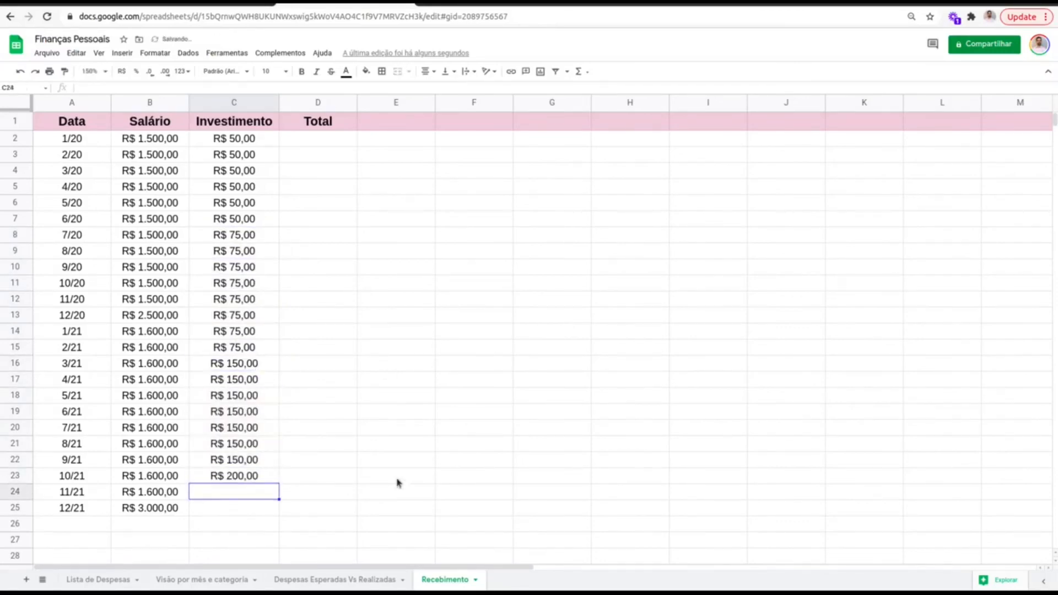
left_click(273, 475)
left_click_drag(278, 483, 273, 512)
left_click(243, 349)
left_click(259, 200)
left_click_drag(257, 155, 250, 418)
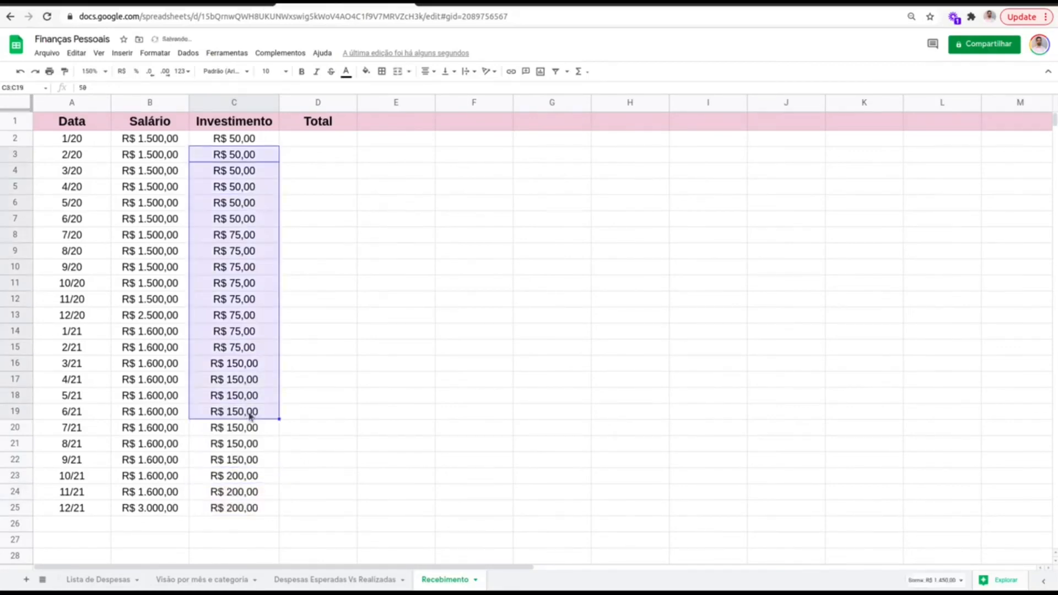
left_click(251, 238)
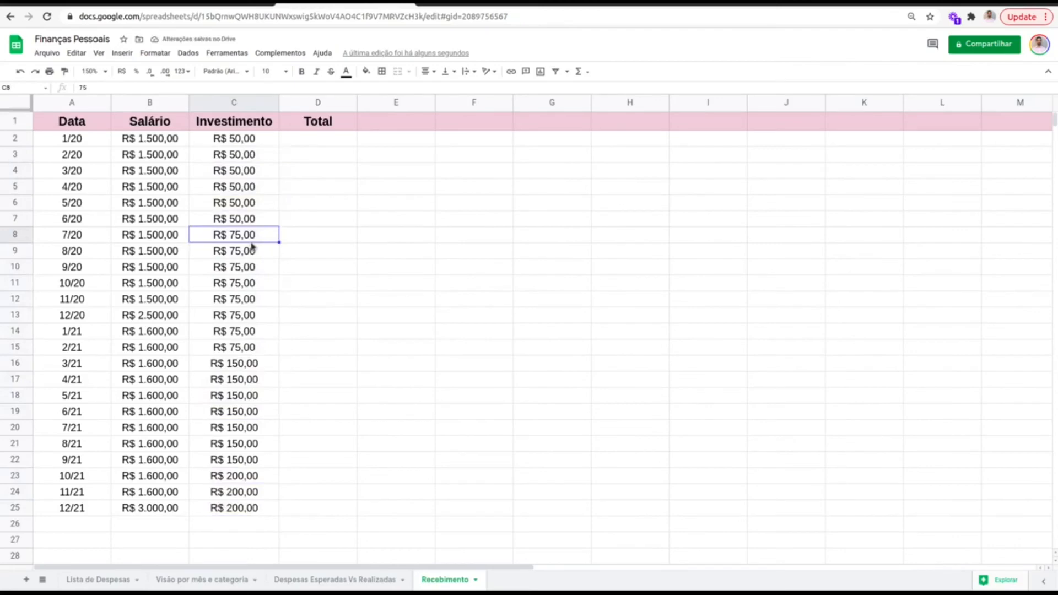
Total each month's income with =SOMA(B2:C2) in D2 and fill the formula down through D25
left_click(308, 145)
type("=SOMA(B2:C2)")
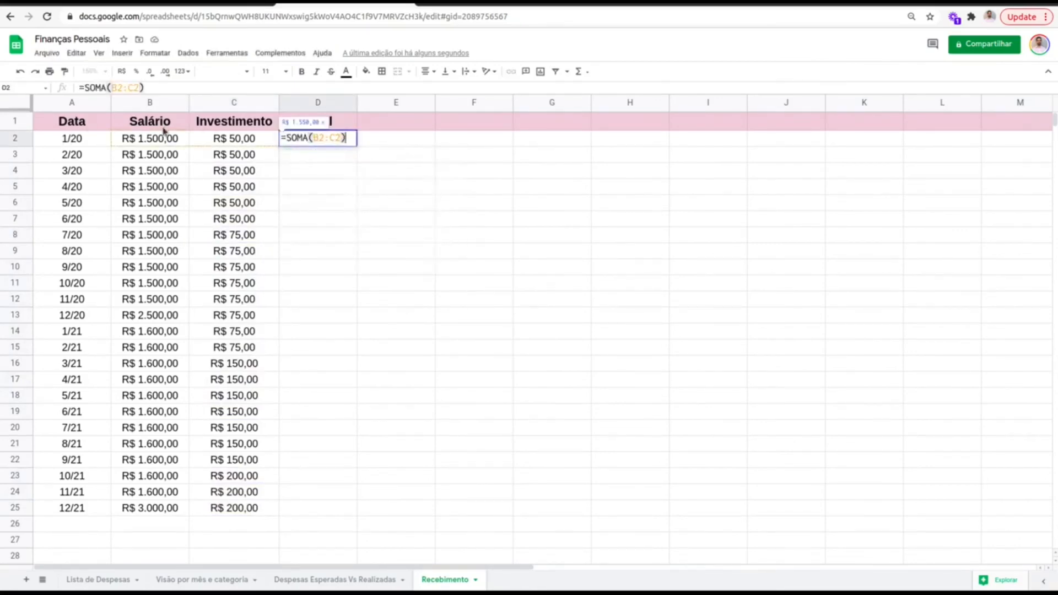
key("Return")
left_click(338, 140)
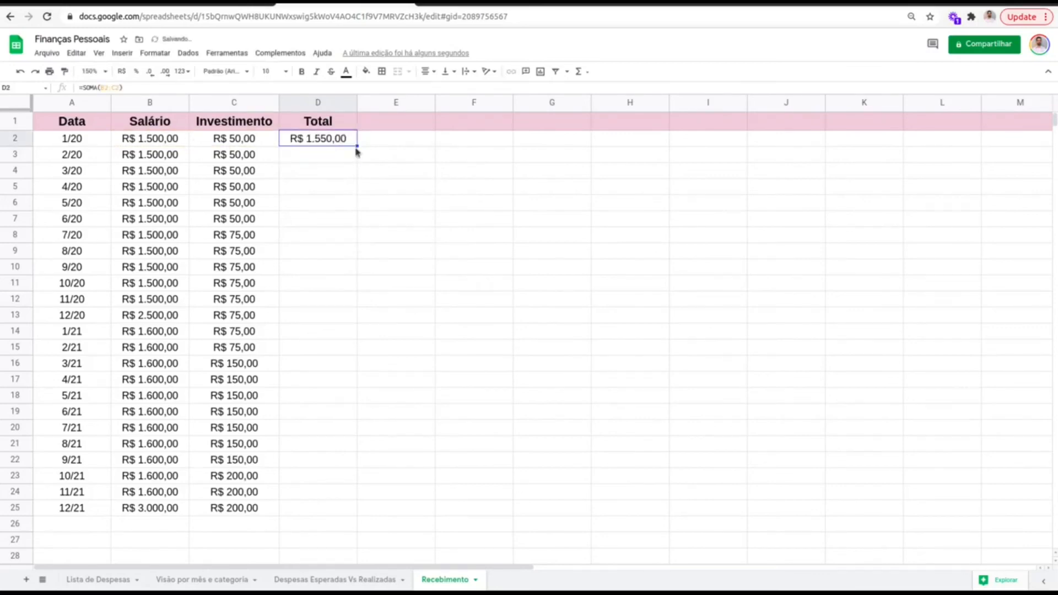
left_click_drag(356, 146, 342, 506)
left_click(333, 268)
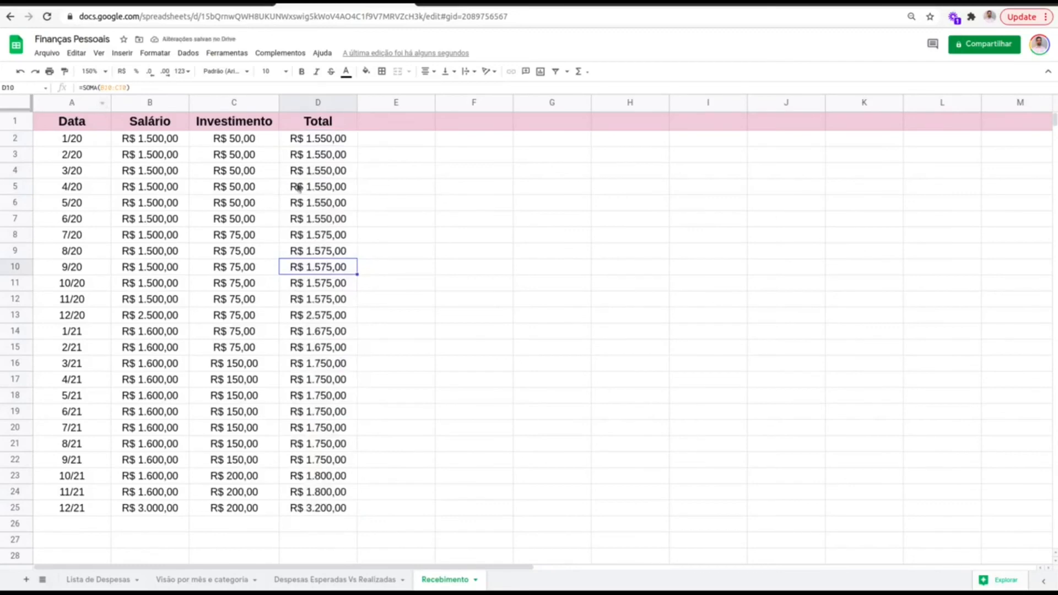
left_click(331, 153)
left_click_drag(333, 121, 356, 515)
left_click(341, 222)
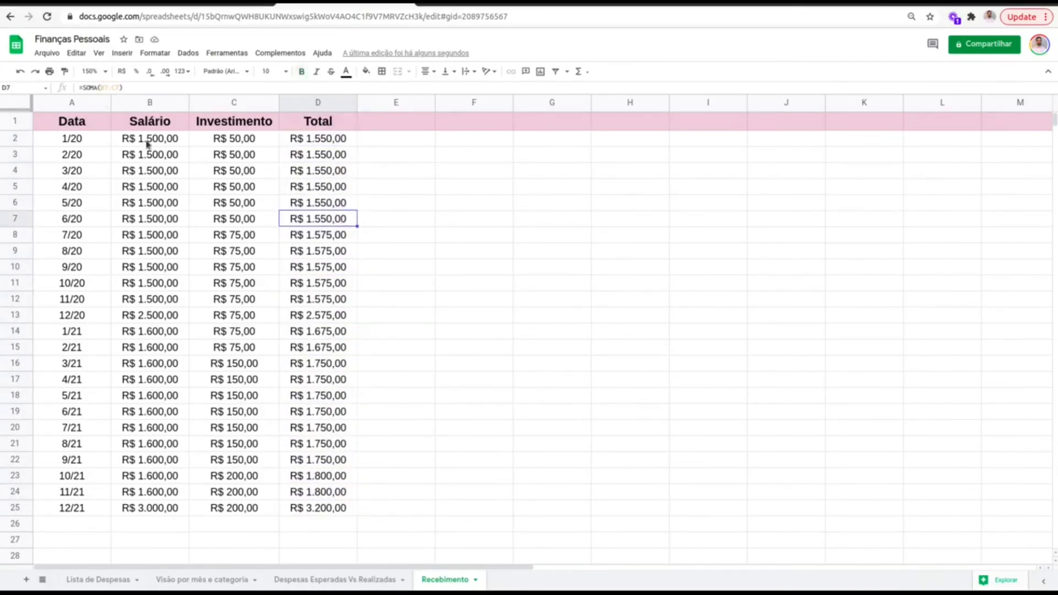
Insert a stacked column chart of the Data, Salário and Investimento columns (A to C) beside the table
left_click(80, 105)
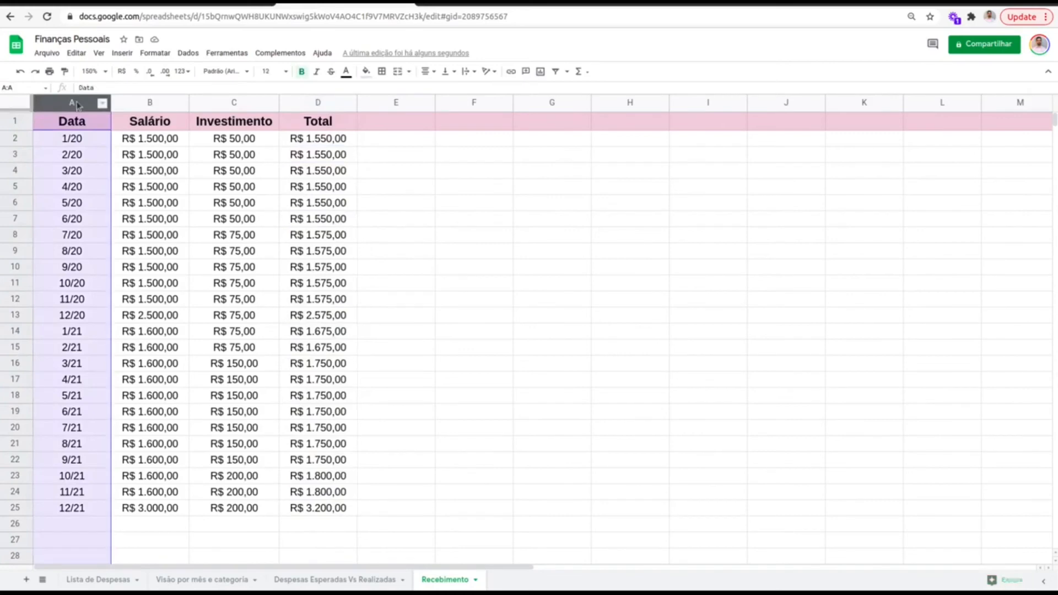
left_click(222, 105)
left_click(81, 105)
left_click(227, 105, "shift")
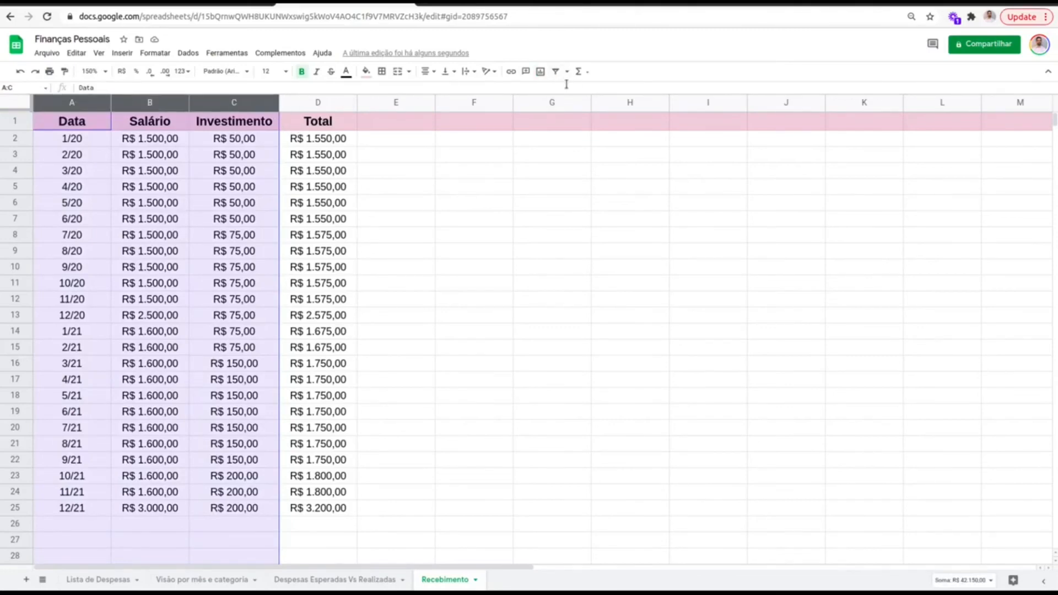
left_click(540, 71)
left_click_drag(637, 264, 698, 174)
left_click(996, 144)
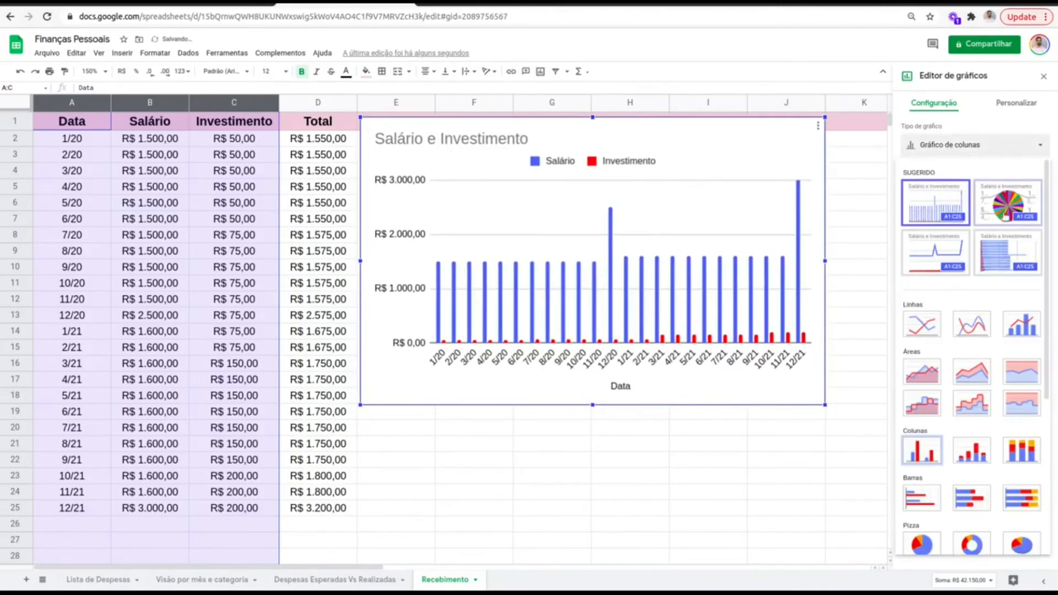
left_click(982, 451)
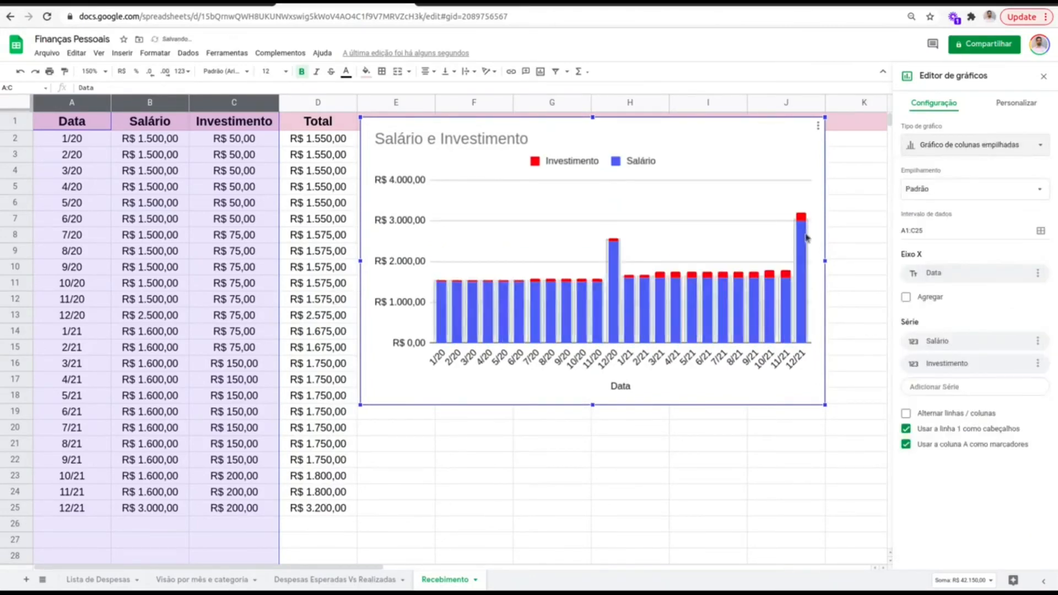
Close the chart editor, widen the chart to column M and nudge it against the table's upper right corner
left_click(1042, 76)
left_click(764, 222)
left_click_drag(820, 260, 1043, 260)
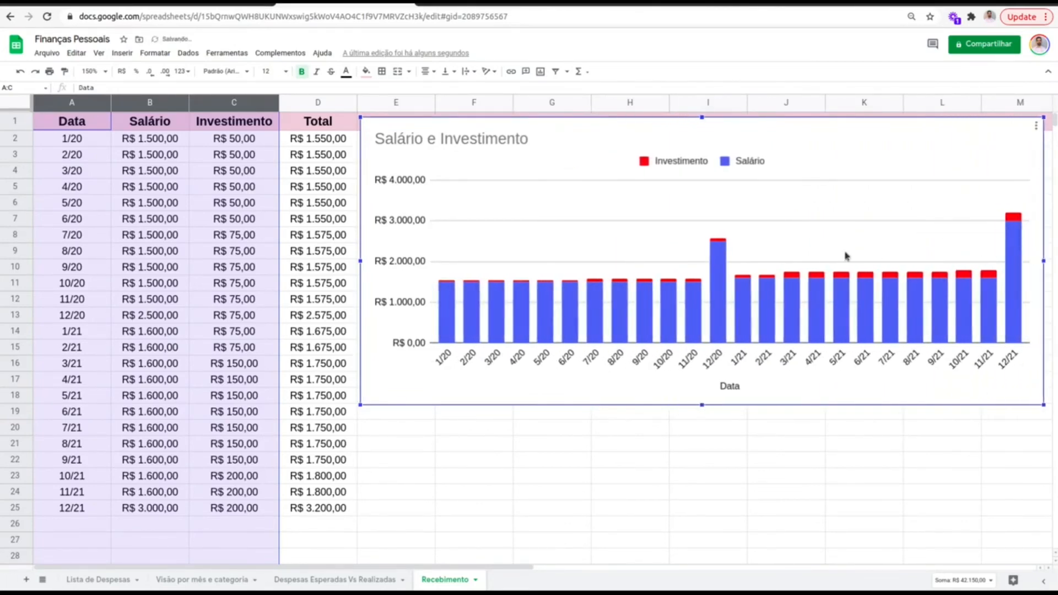
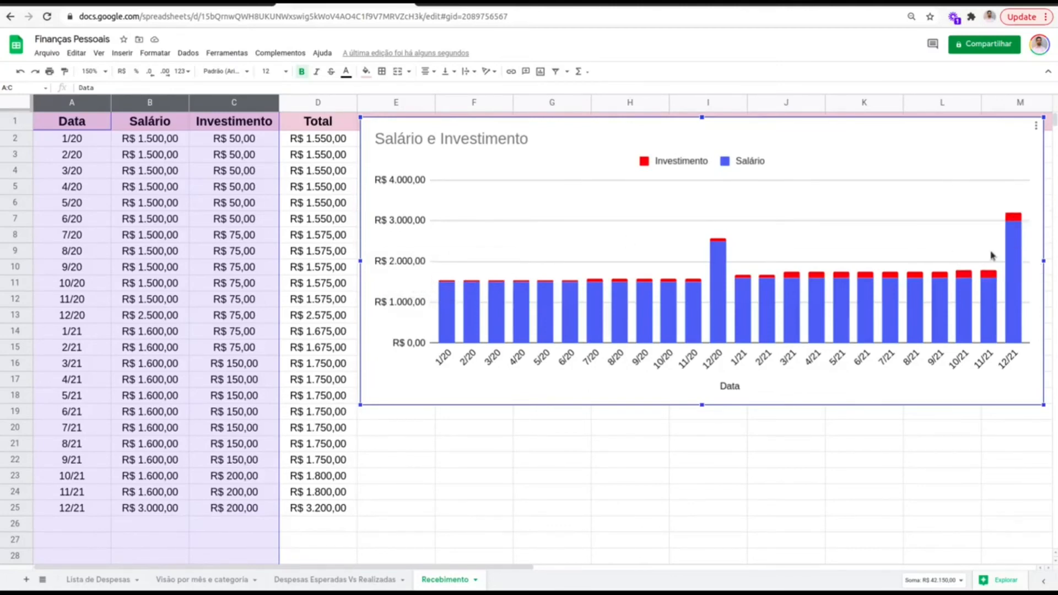
mouse_move(994, 276)
left_click(286, 160)
left_click_drag(606, 180, 603, 176)
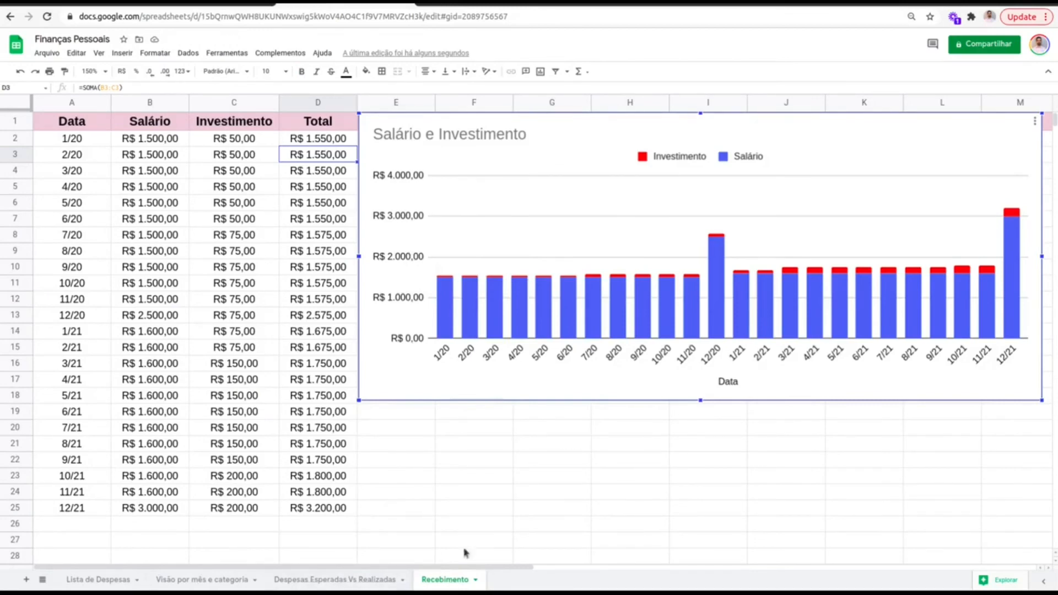
mouse_move(984, 307)
mouse_move(819, 290)
left_click(341, 124)
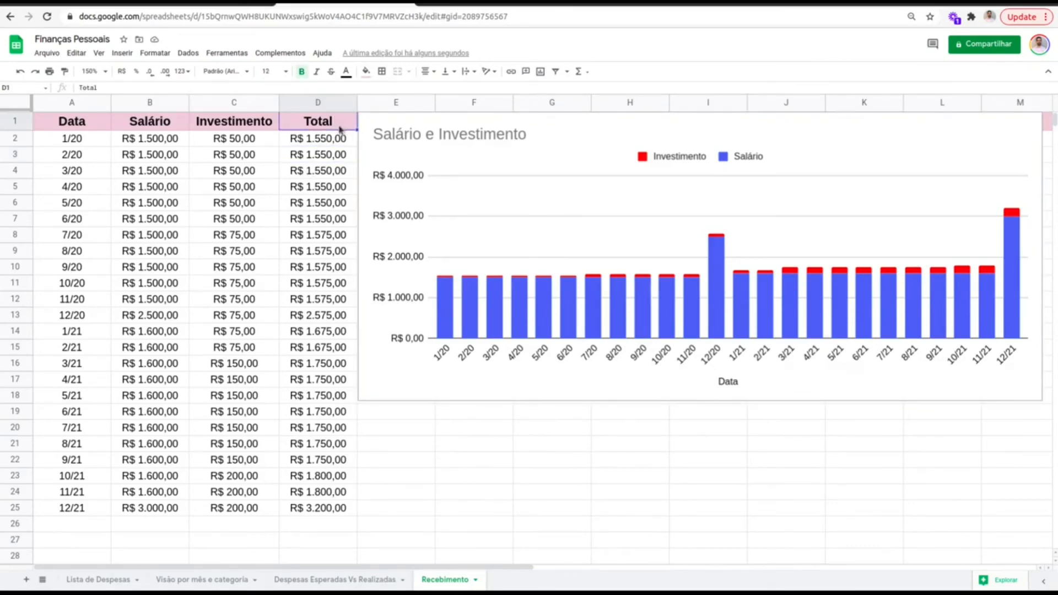
left_click(894, 294)
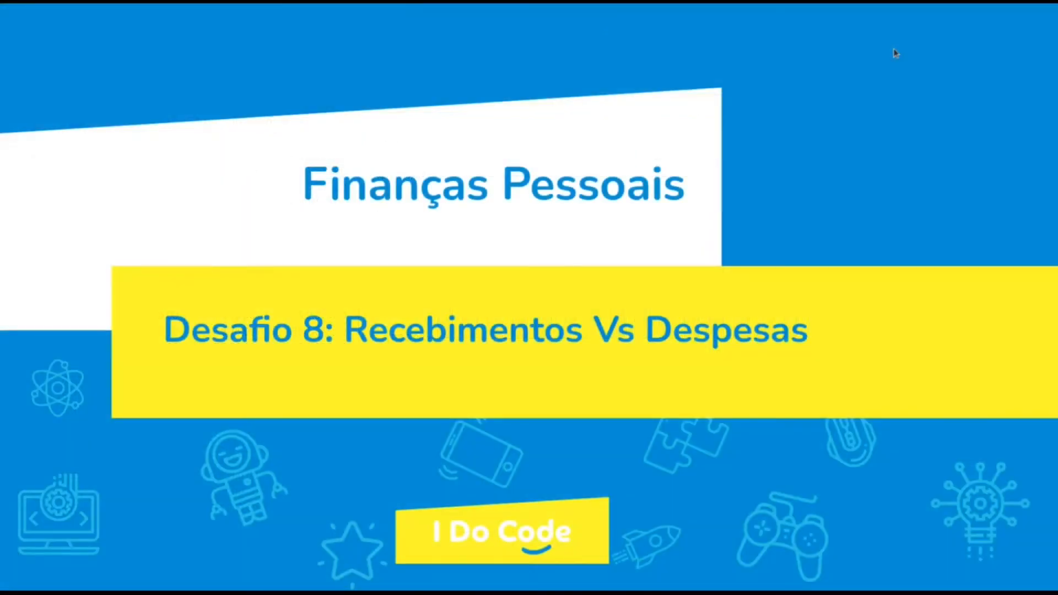
View the Desafios overview slide, exit the slideshow and switch back to the Finanças Pessoais spreadsheet
key("Right")
key("Escape")
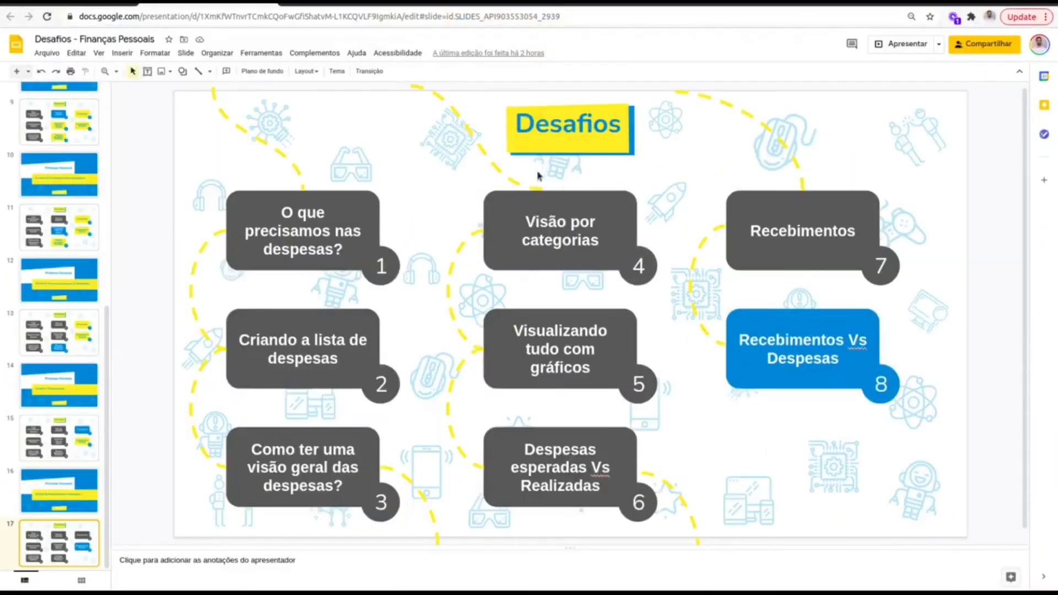
left_click(349, 5)
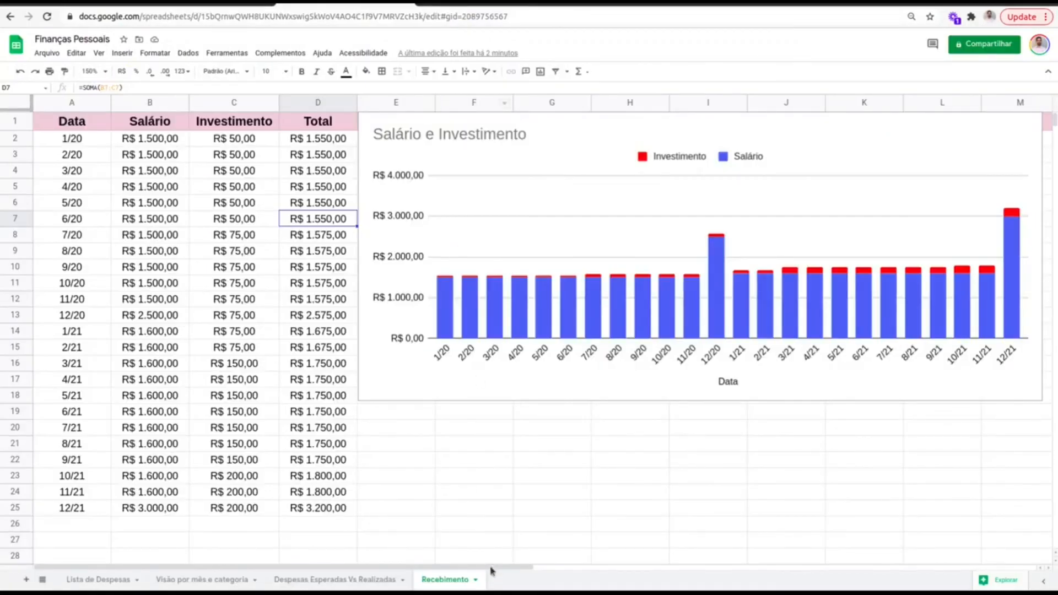
Add a new sheet and enter the header Data in A1
left_click(25, 580)
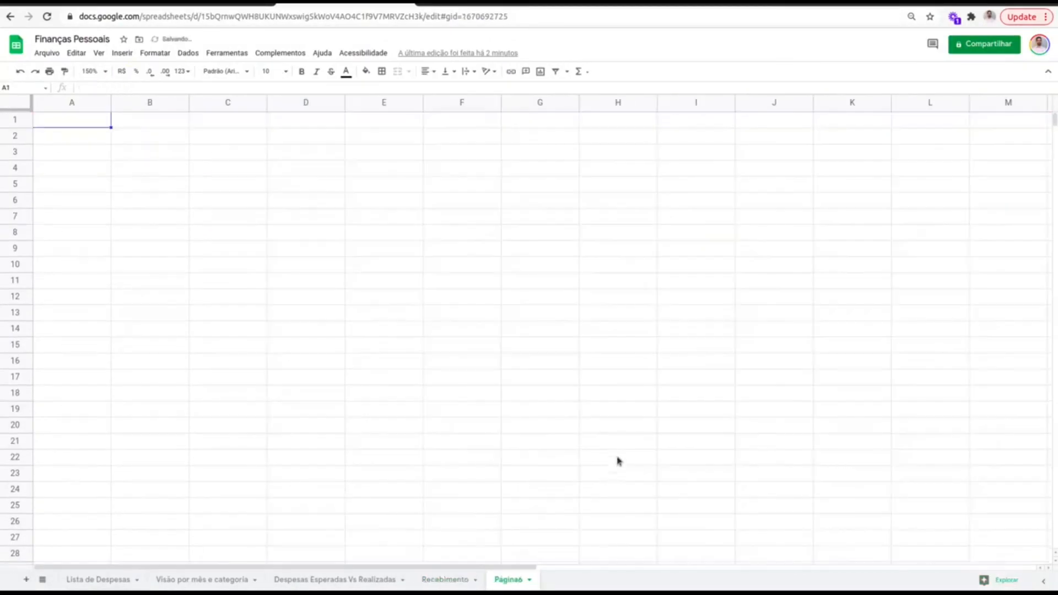
left_click(81, 122)
type("Data")
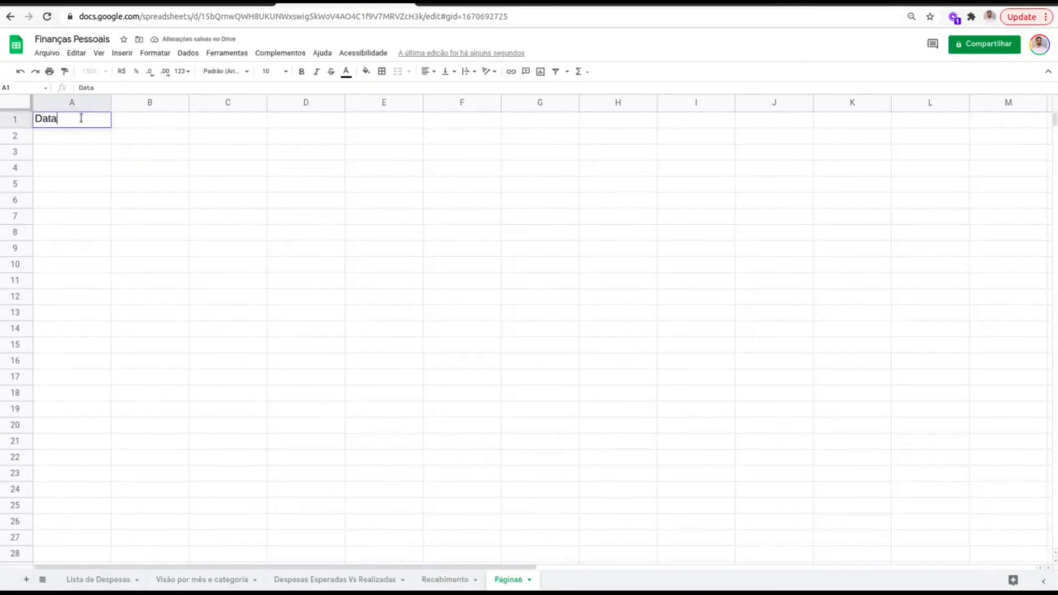
key("Return")
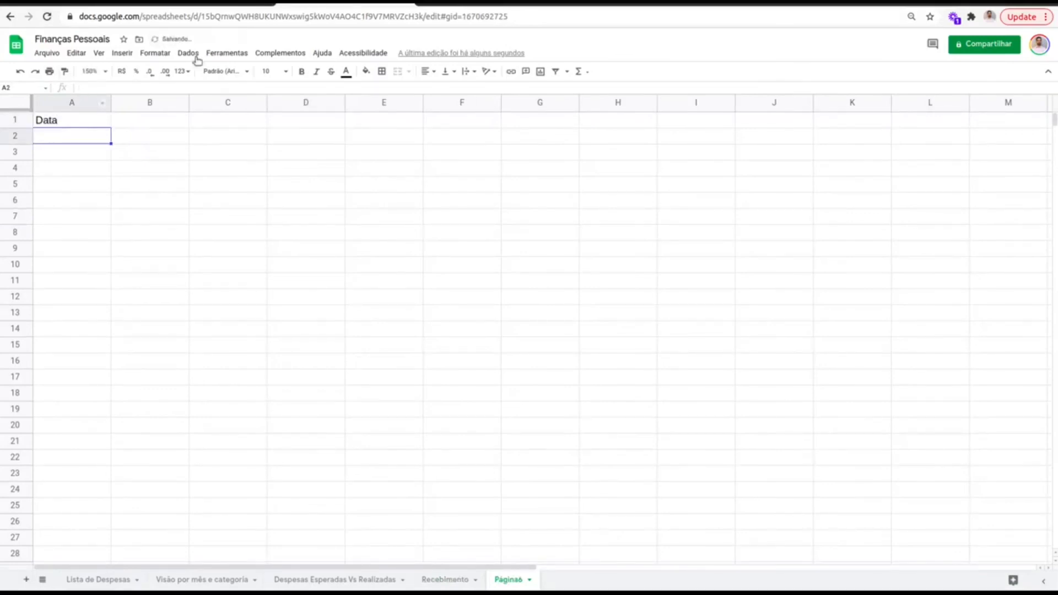
Link A2 to 'Visão por mês e categoria'!A2 and fill the month references down through A25, leaving A26 empty
type("=")
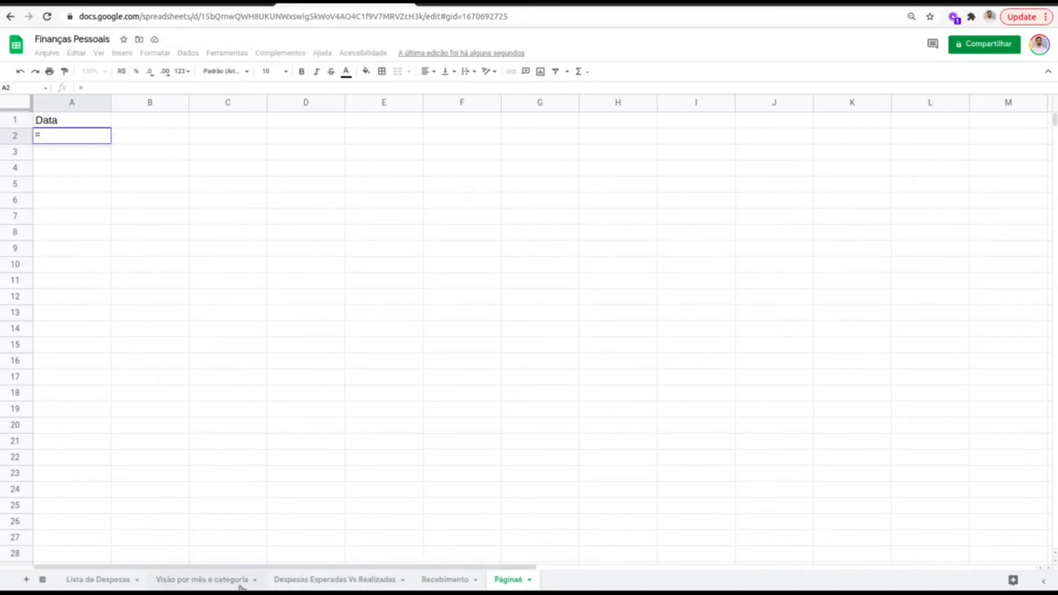
left_click(215, 582)
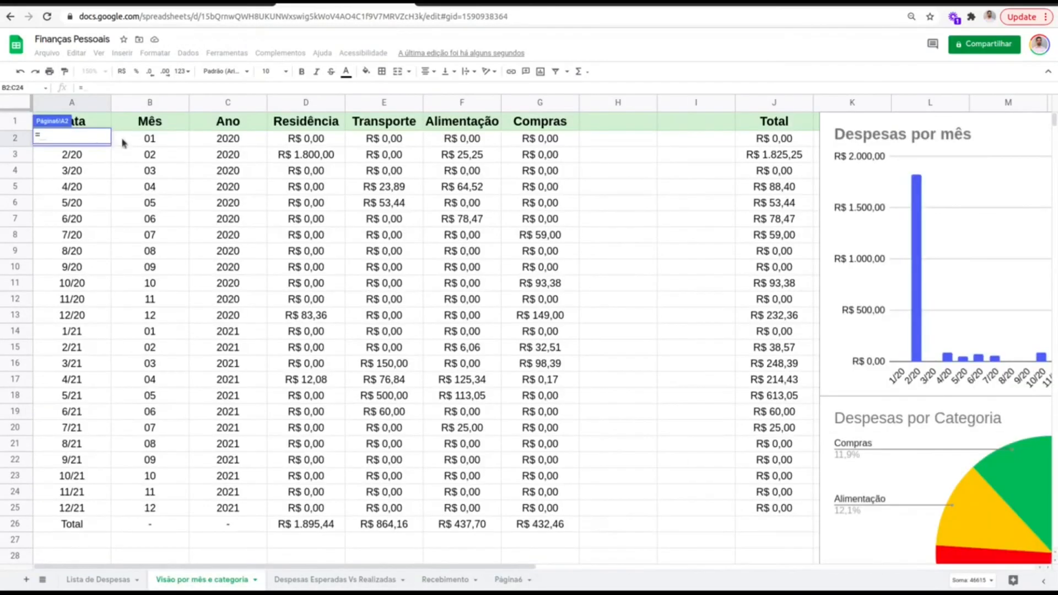
left_click(109, 141)
key("Return")
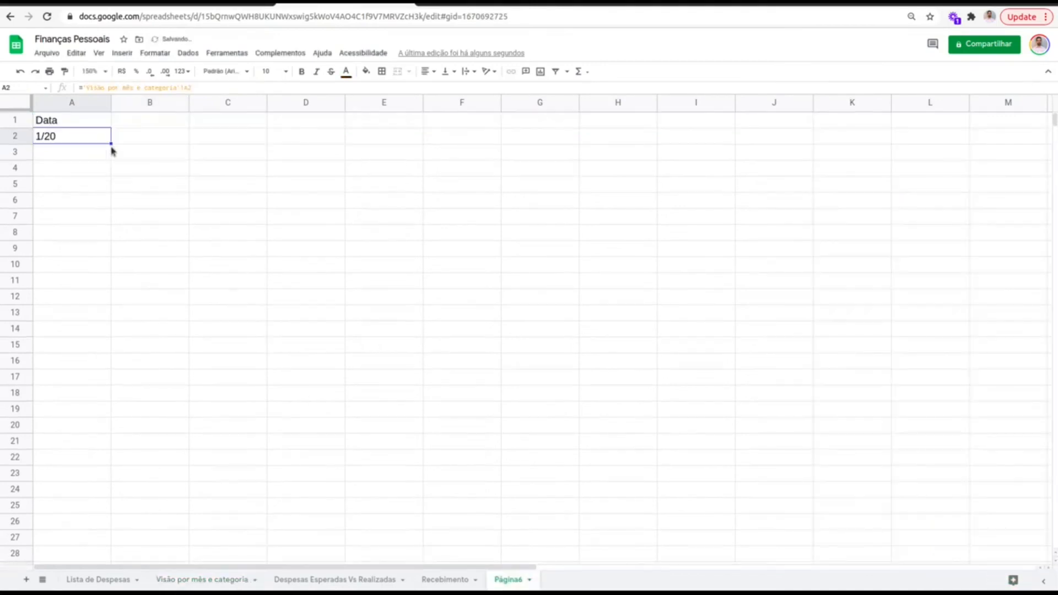
left_click_drag(111, 144, 104, 530)
left_click(100, 526)
key("Delete")
Enter the headers Despesas in B1 and Recebimentos in C1
left_click(137, 119)
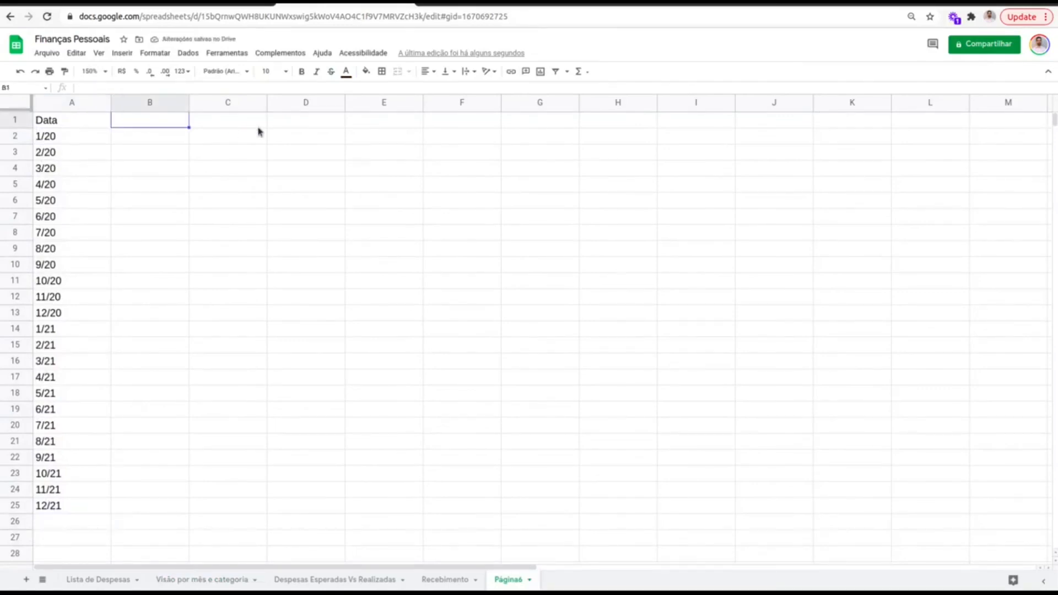
type("Dese")
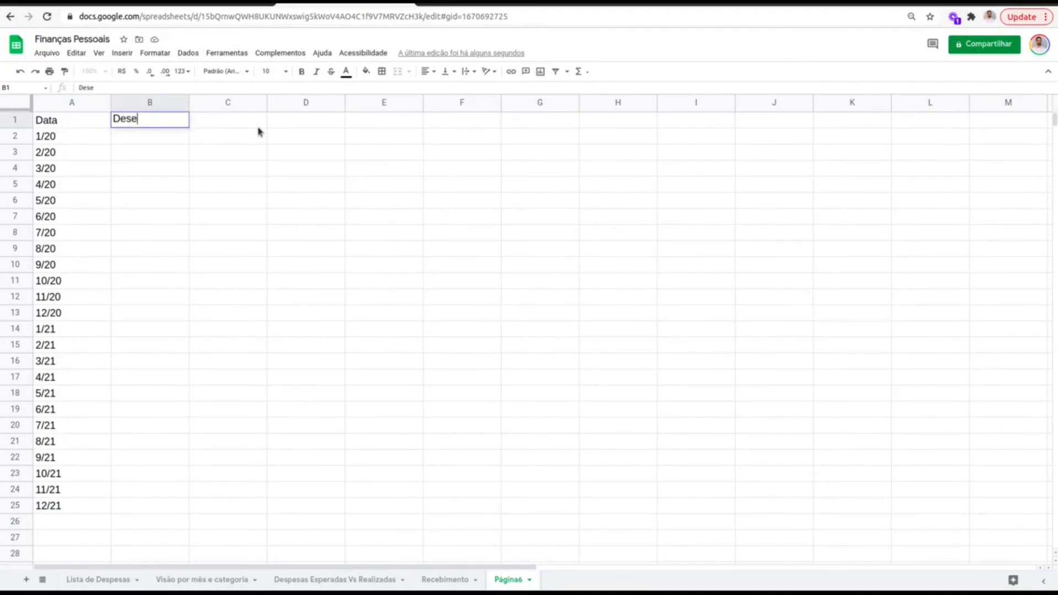
type("pesas")
key("Return")
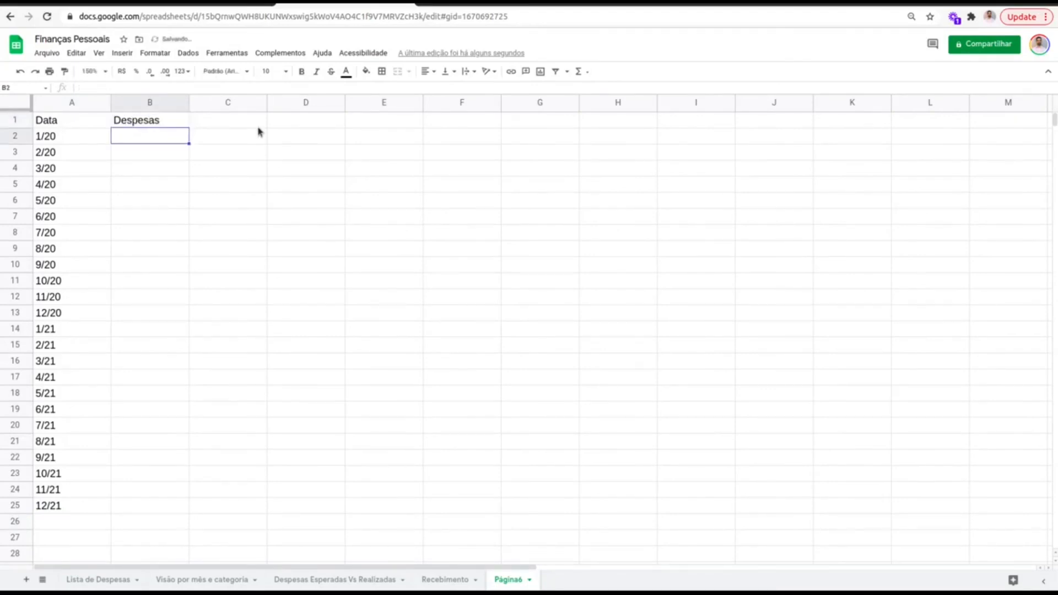
left_click(258, 127)
type("Receb")
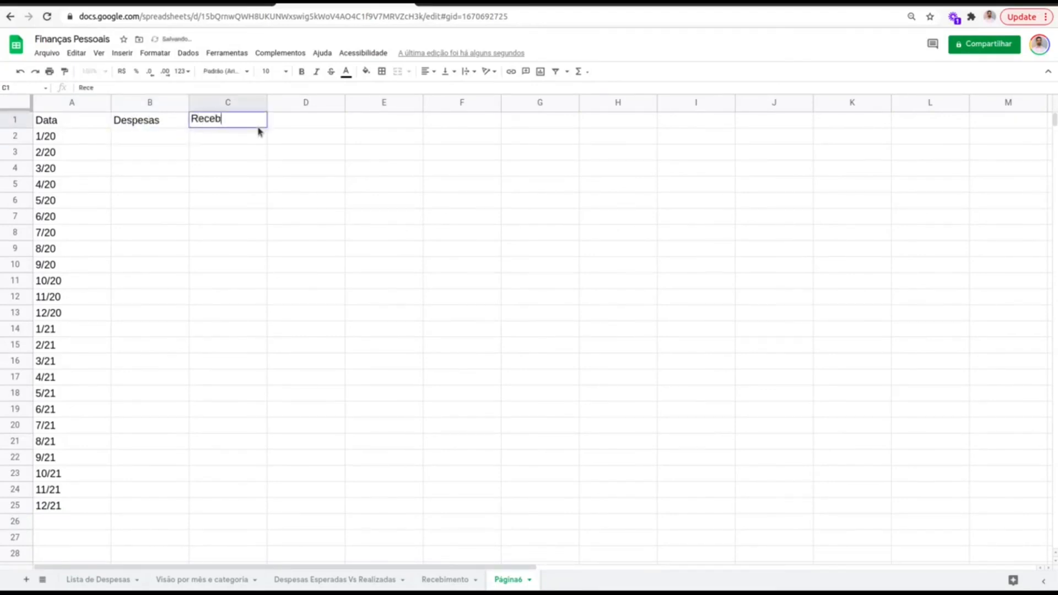
type("imentos")
key("Return")
Enter the header Diferença in D1
key("Up")
key("Right")
type("Diferença")
key("Return")
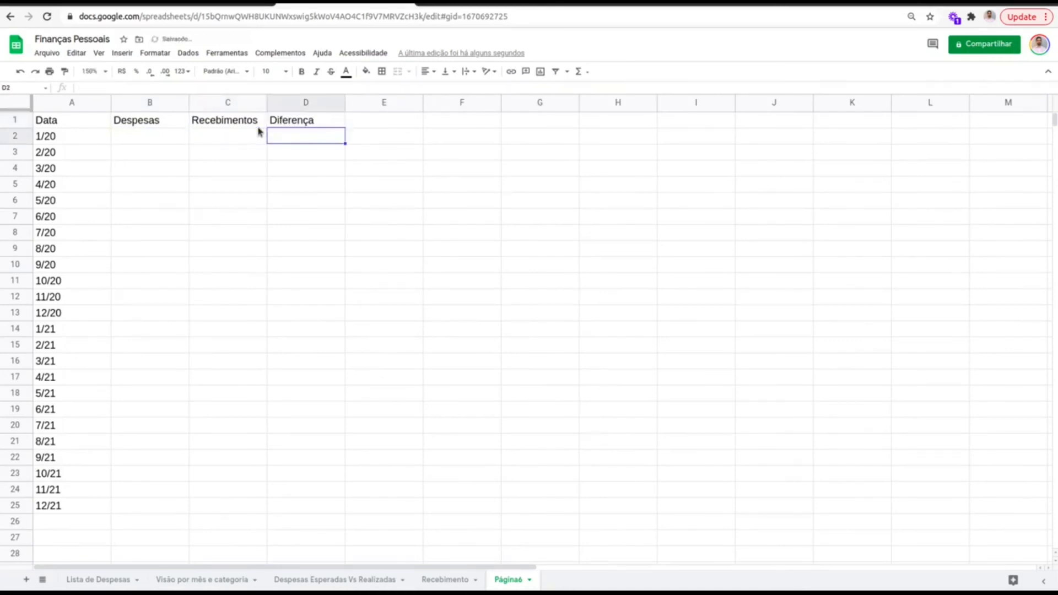
Replace the header in D1 with Acumulado
key("Up")
key("Left")
key("Right")
type("Acumulado")
key("Return")
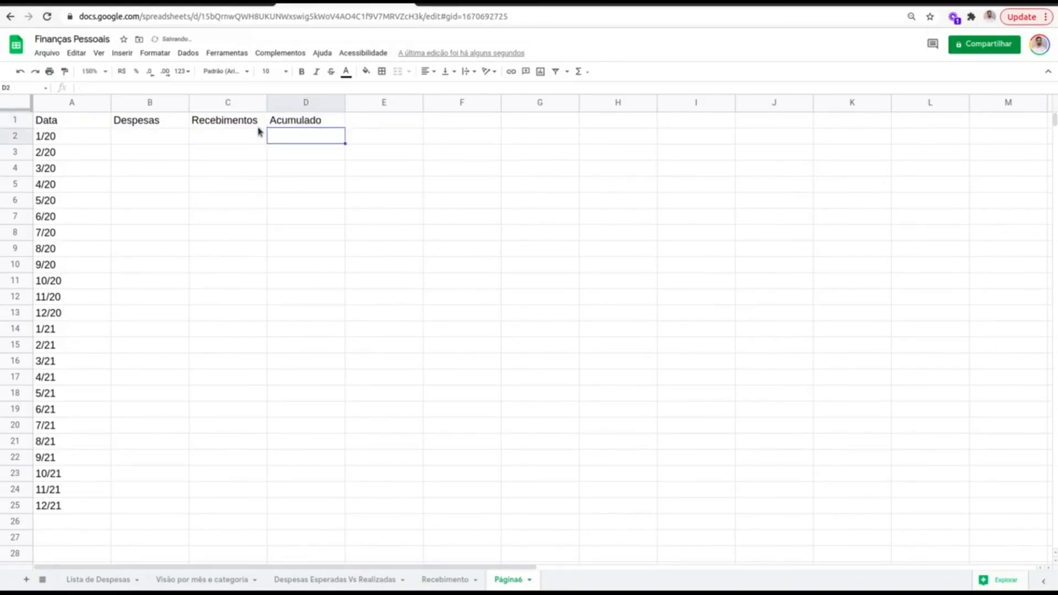
left_click(310, 122)
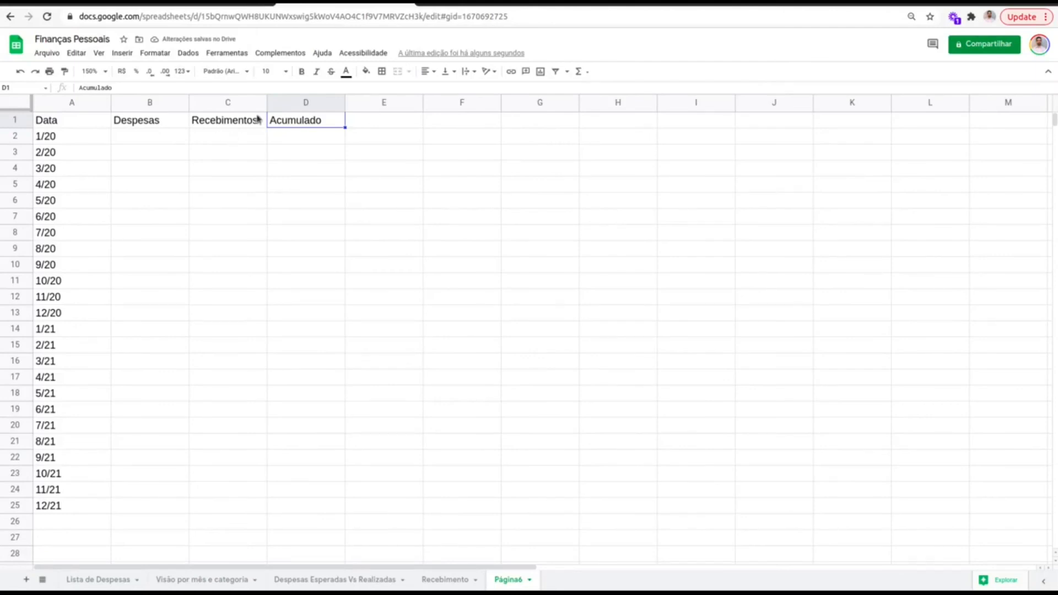
Center the contents of all cells in the sheet horizontally
key("ctrl+a")
key("ctrl+a")
left_click(427, 71)
left_click(439, 88)
left_click(133, 141)
Format header row 1 as bold, size 12 with a light cyan fill, and fit column C's width to its heading
left_click(22, 119)
left_click(301, 71)
left_click(272, 73)
left_click(272, 187)
left_click(366, 71)
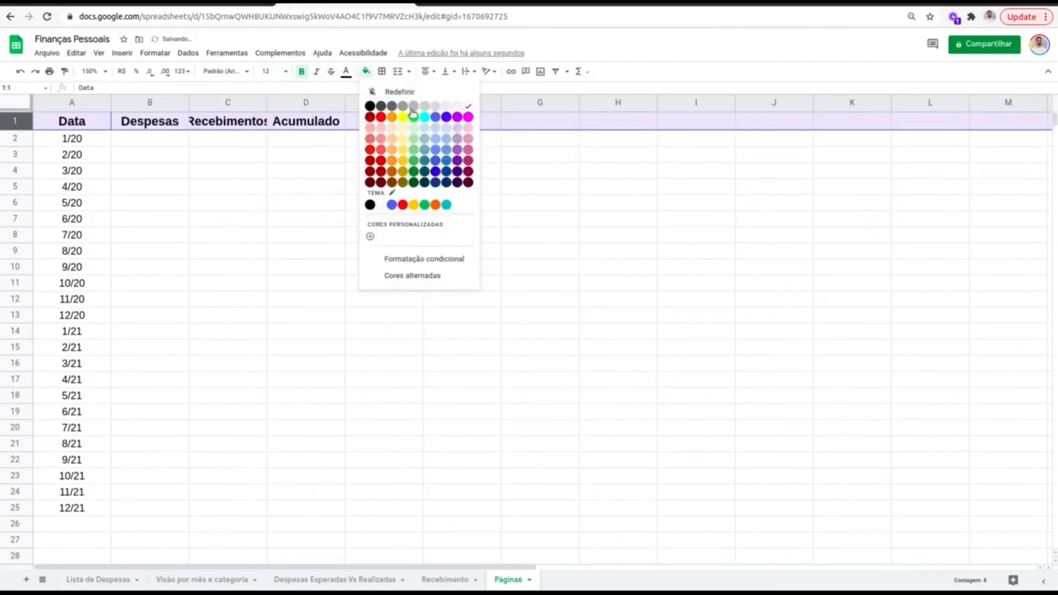
left_click(425, 127)
left_click(306, 137)
double_click(264, 101)
Link B2 to the monthly total with ='Visão por mês e categoria'!J2 and fill the formula down to B25
left_click(177, 145)
type("=")
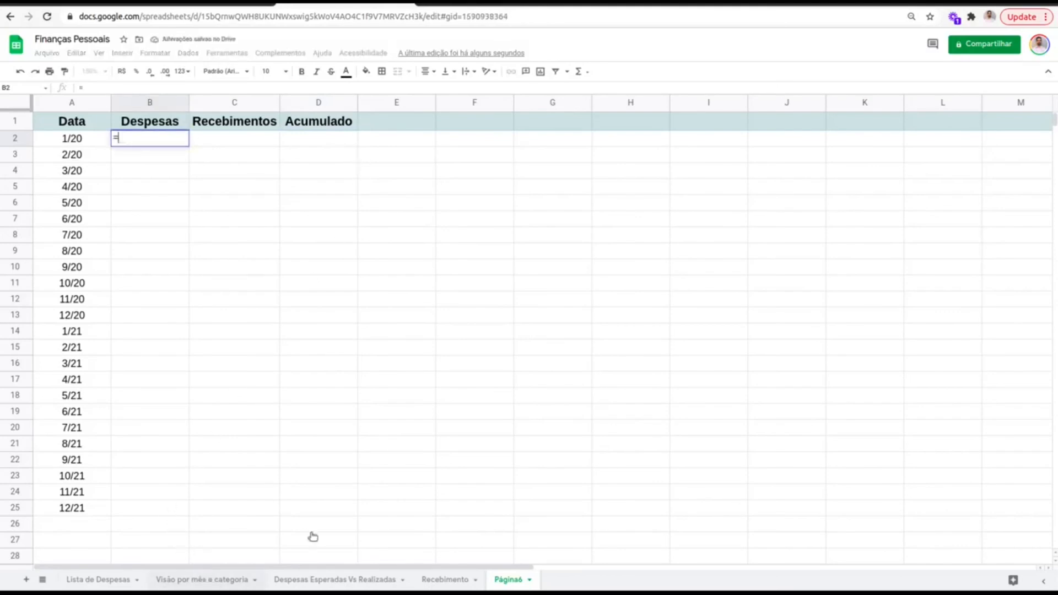
left_click(248, 579)
left_click(775, 140)
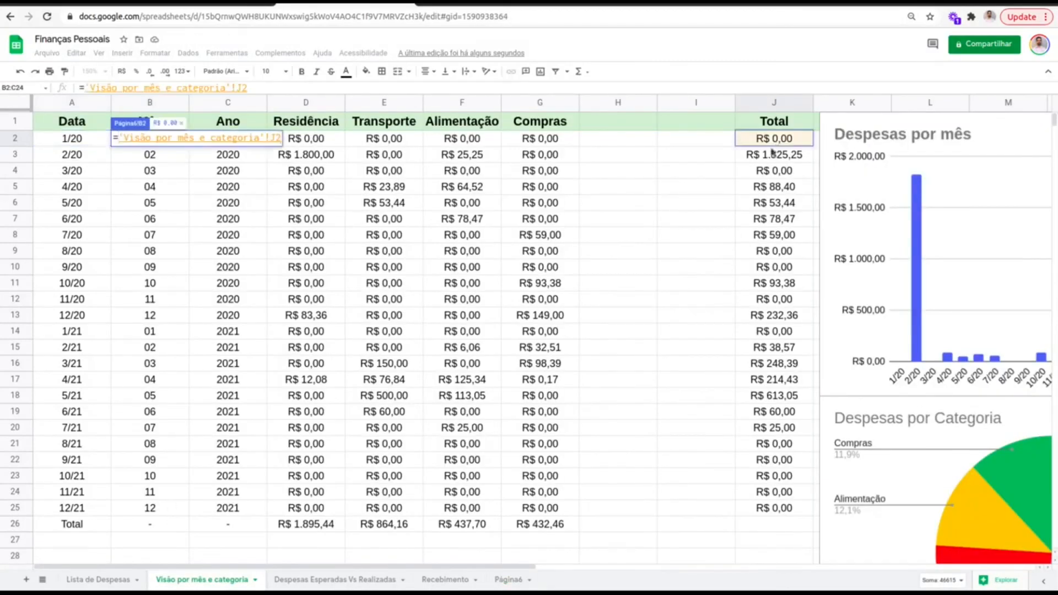
key("Return")
left_click_drag(187, 144, 175, 512)
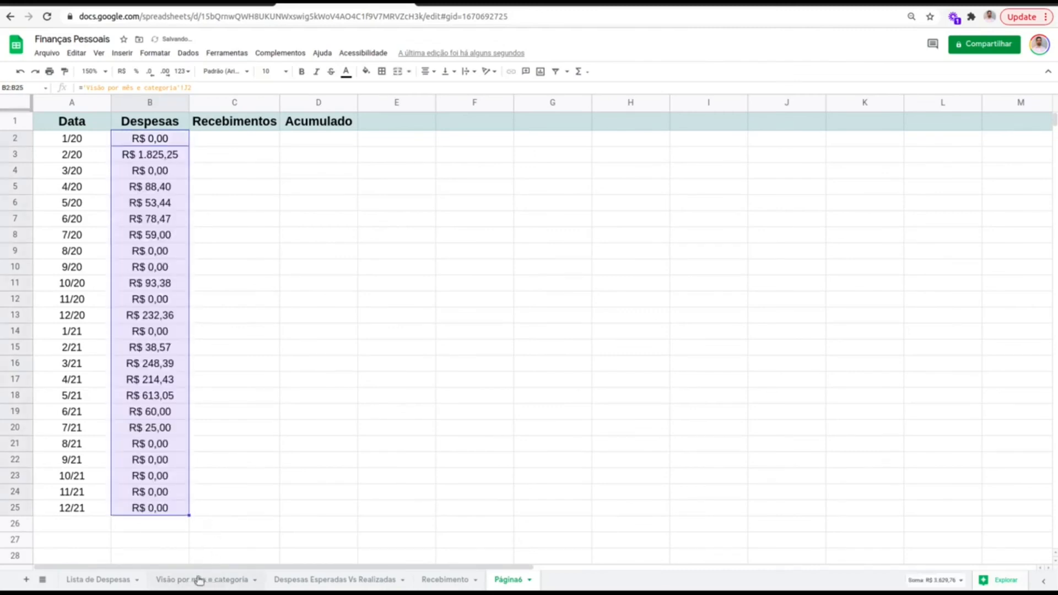
Link C2 to the income total with =Recebimento!D2 and fill the formula down to C25
left_click(237, 141)
type("=")
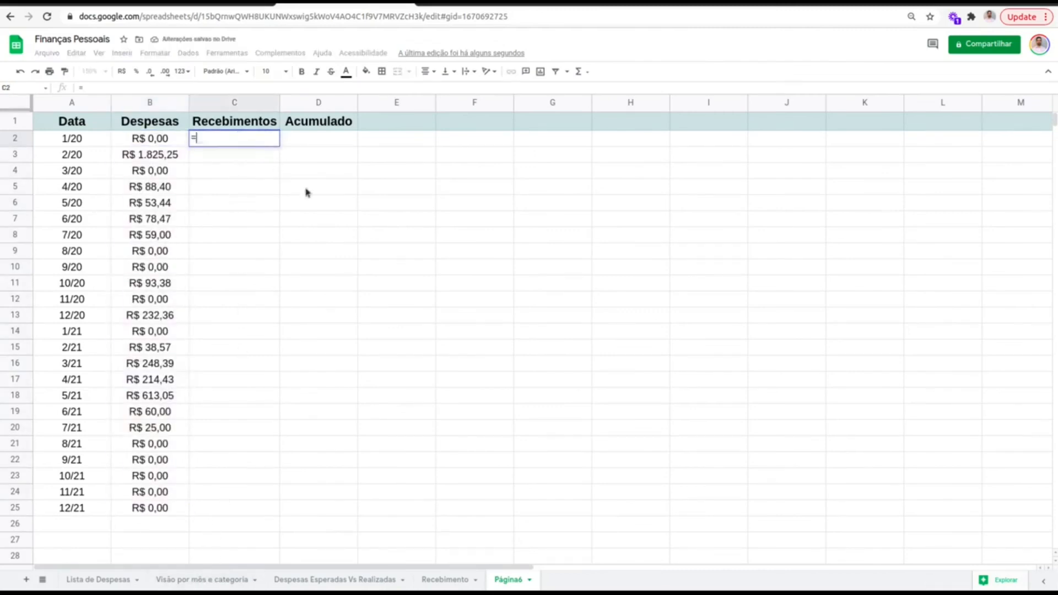
left_click(439, 580)
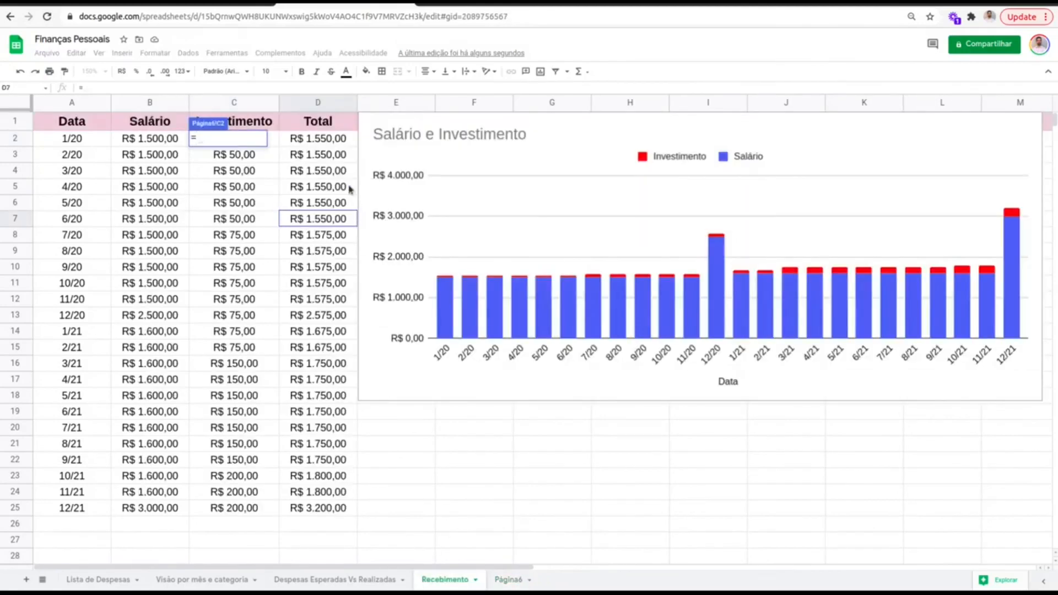
left_click(307, 137)
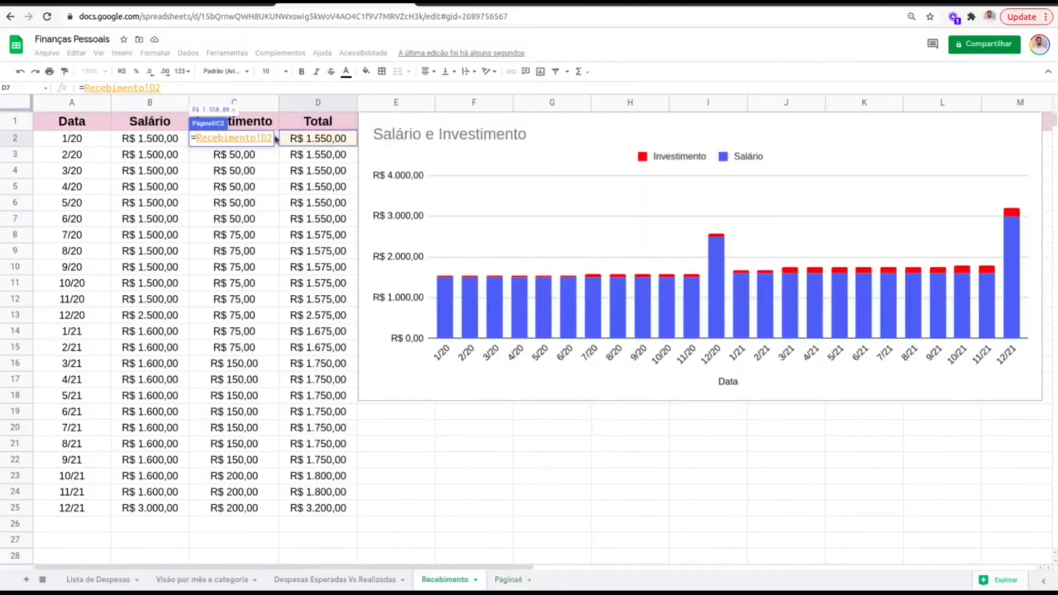
key("Return")
left_click_drag(279, 145, 272, 506)
left_click(177, 187)
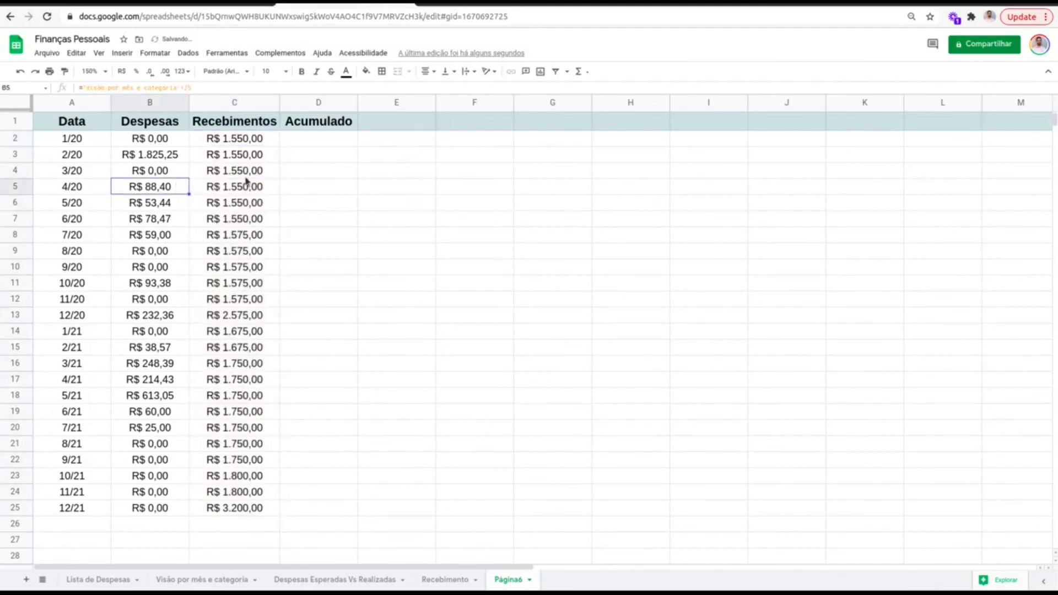
Copy the Acumulado header from D1 to E1 and replace D1 with Diferença
left_click(314, 123)
double_click(332, 119)
double_click(332, 120)
key("ctrl+c")
left_click(395, 118)
key("ctrl+v")
left_click(309, 122)
type("Diferença")
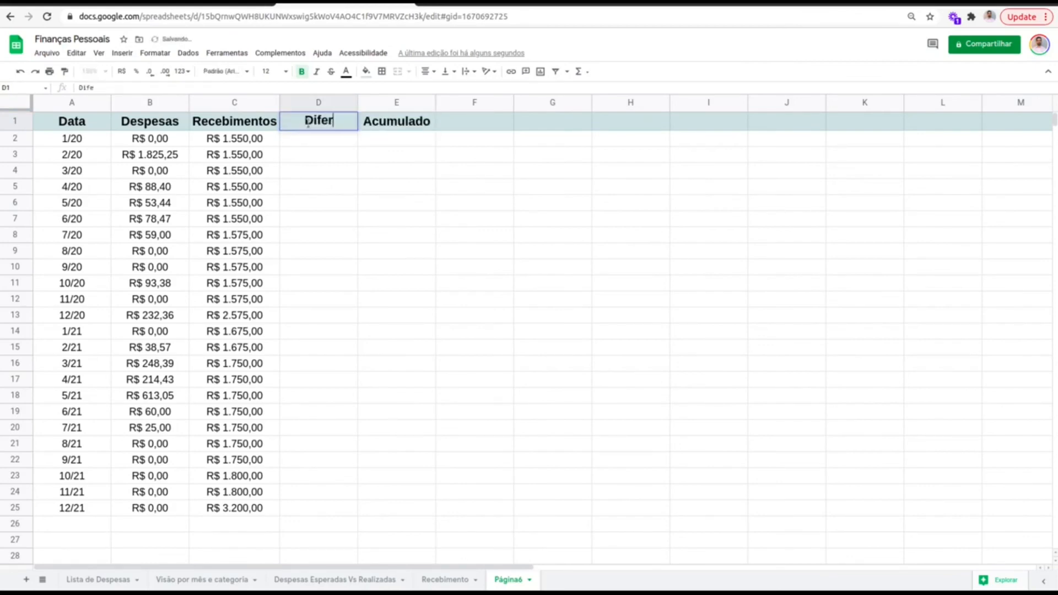
key("Return")
Calculate Diferença in D2 as income minus expenses with =C2-B2 and fill the formula down to D25
type("=")
left_click(239, 141)
type("-")
left_click(165, 142)
key("Return")
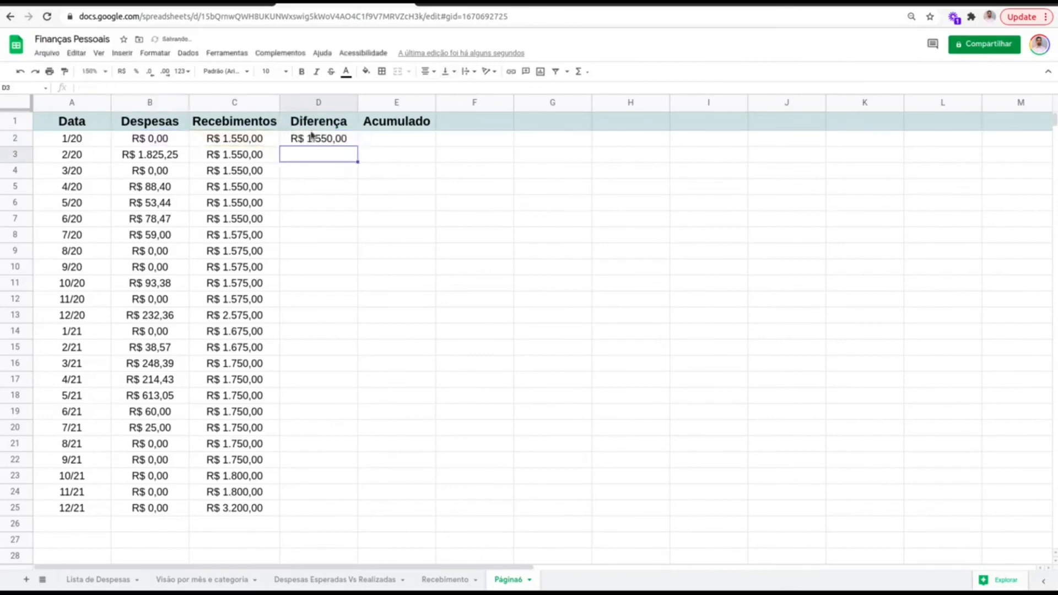
left_click(356, 143)
left_click_drag(355, 143, 365, 510)
left_click(331, 157)
Start the accumulated balance in E2 with the formula =D2
left_click(392, 141)
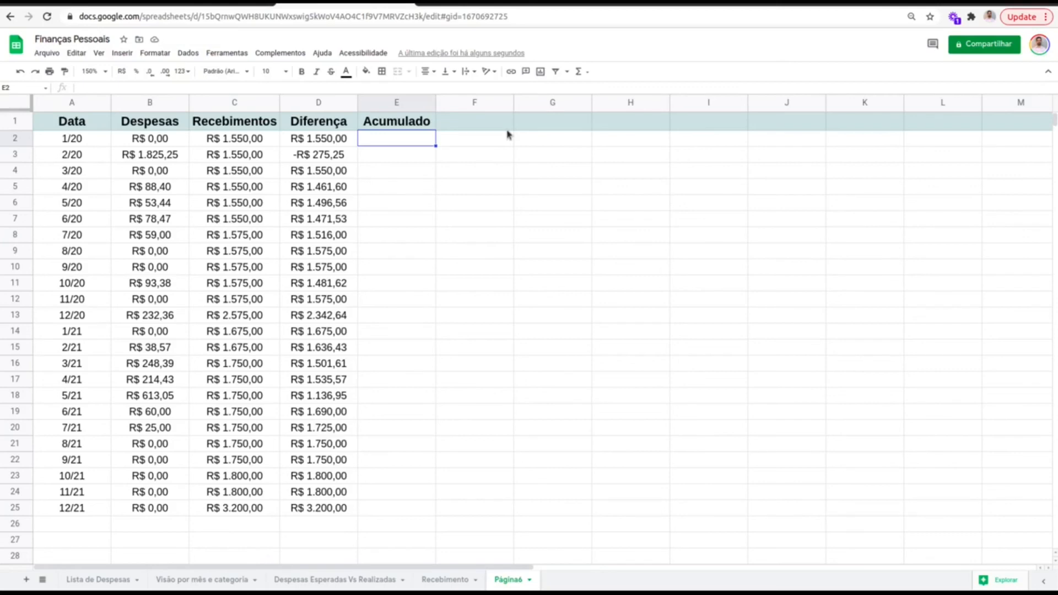
type("=")
left_click(322, 140)
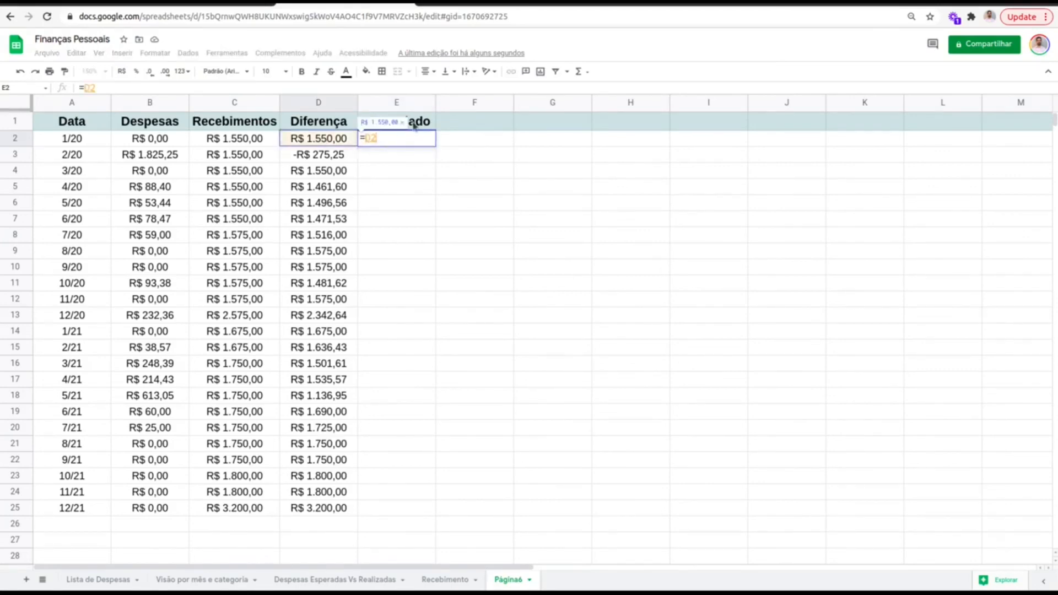
key("Return")
Enter the running balance formula =E2+D3 in E3 and fill it down to E25
type("=")
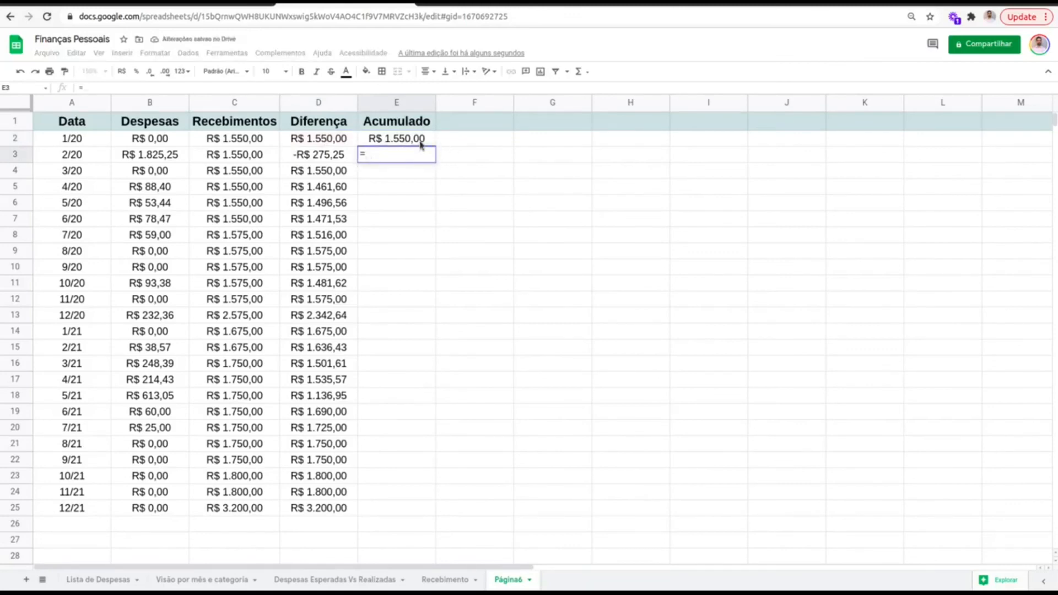
left_click(420, 142)
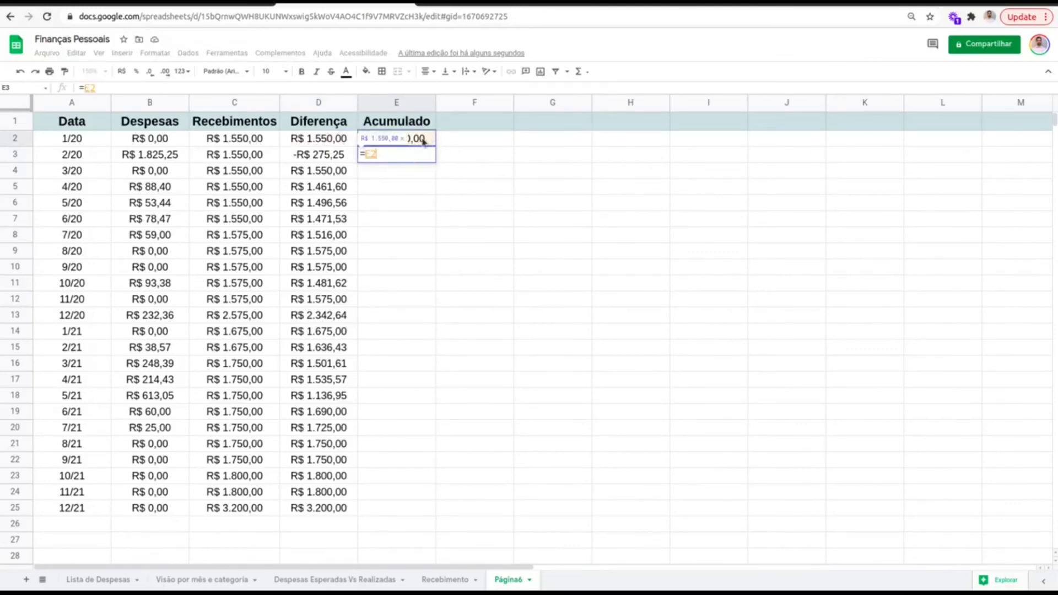
type("+")
left_click(326, 160)
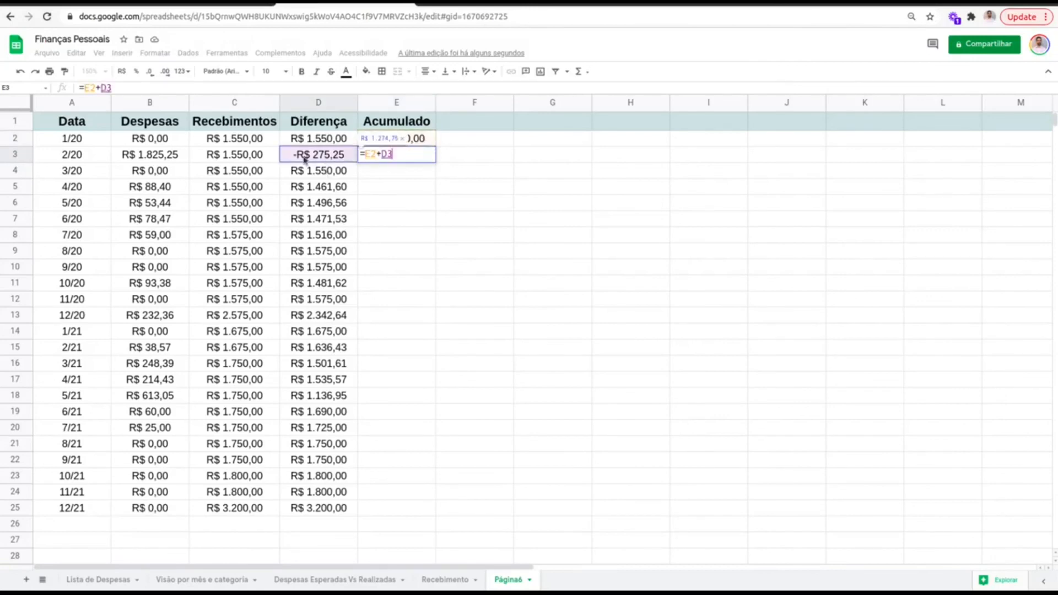
key("Return")
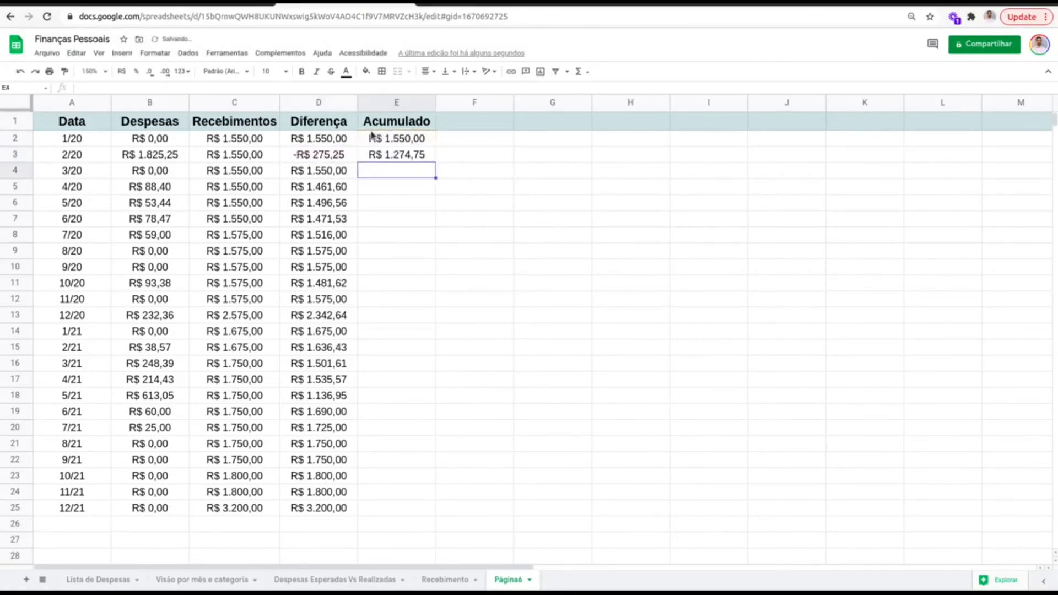
left_click(417, 160)
left_click_drag(435, 162, 420, 507)
left_click(404, 259)
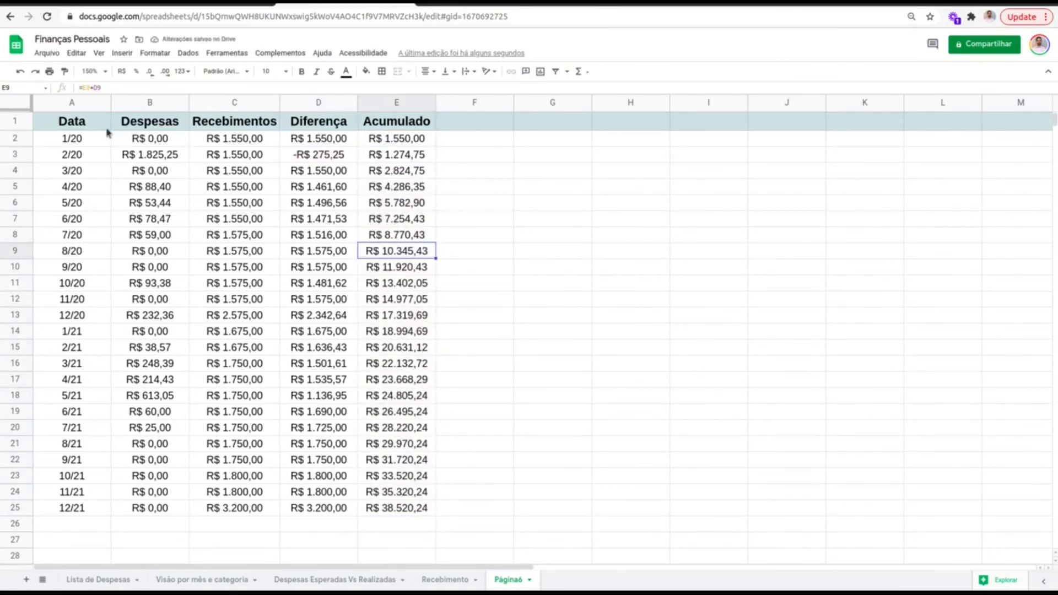
Insert a chart of Despesas and Recebimentos from A1:C25 and change its type to a non-stacked column chart
left_click_drag(80, 127, 270, 507)
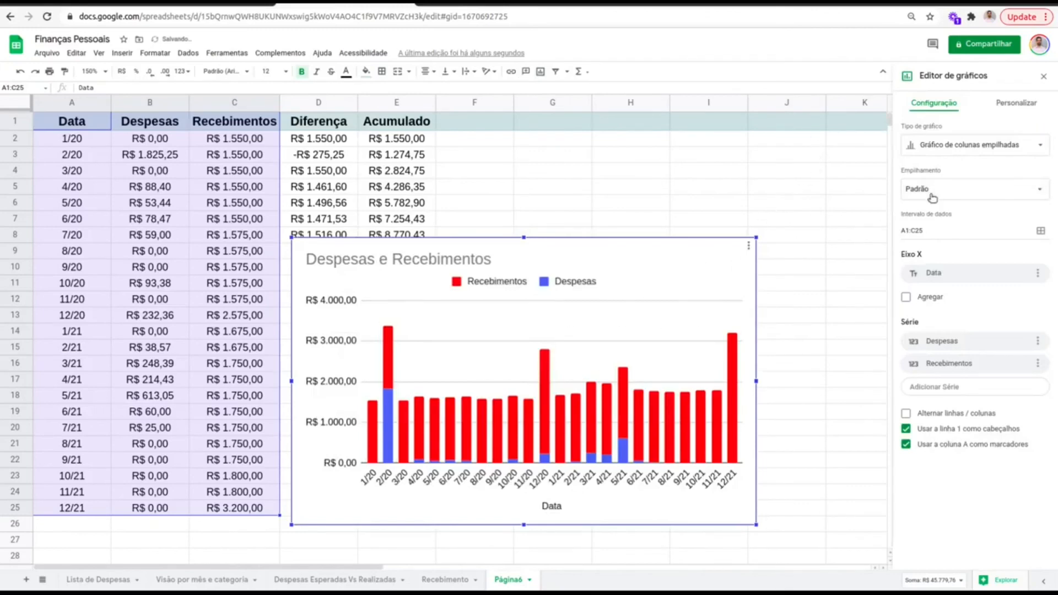
left_click(958, 152)
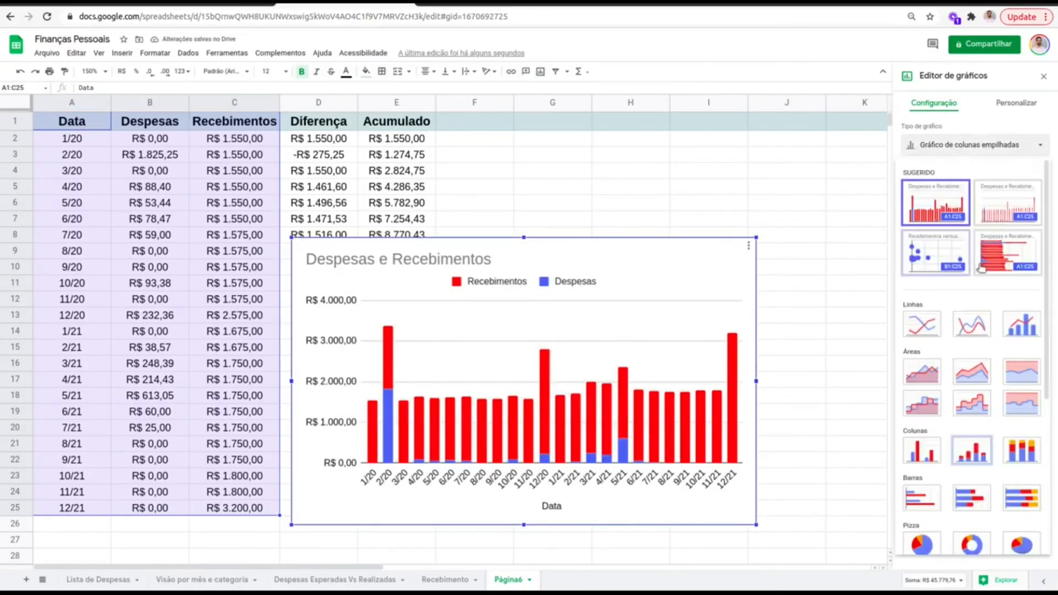
left_click(1007, 204)
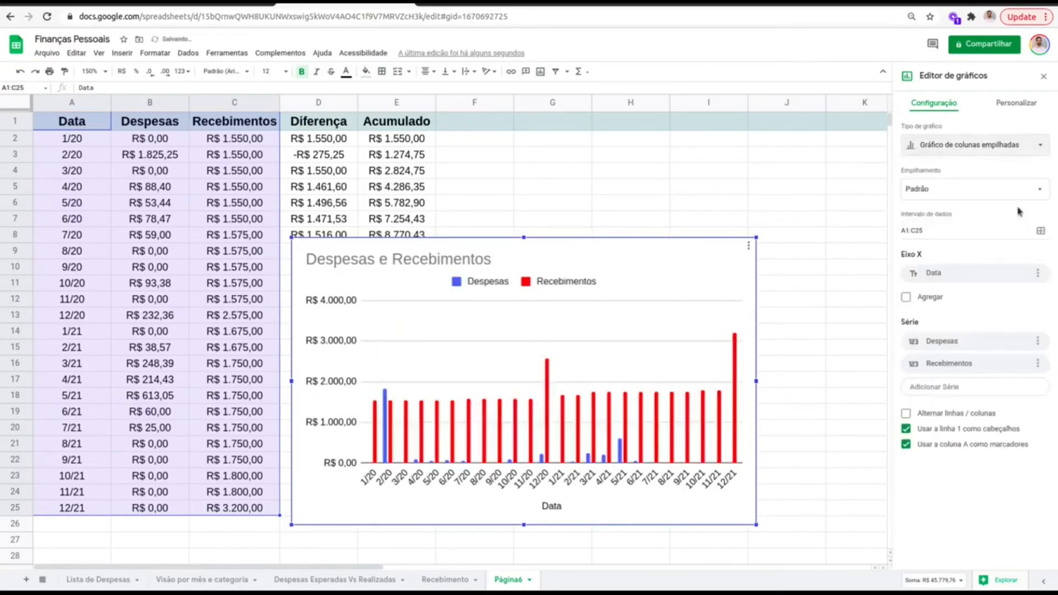
left_click(980, 151)
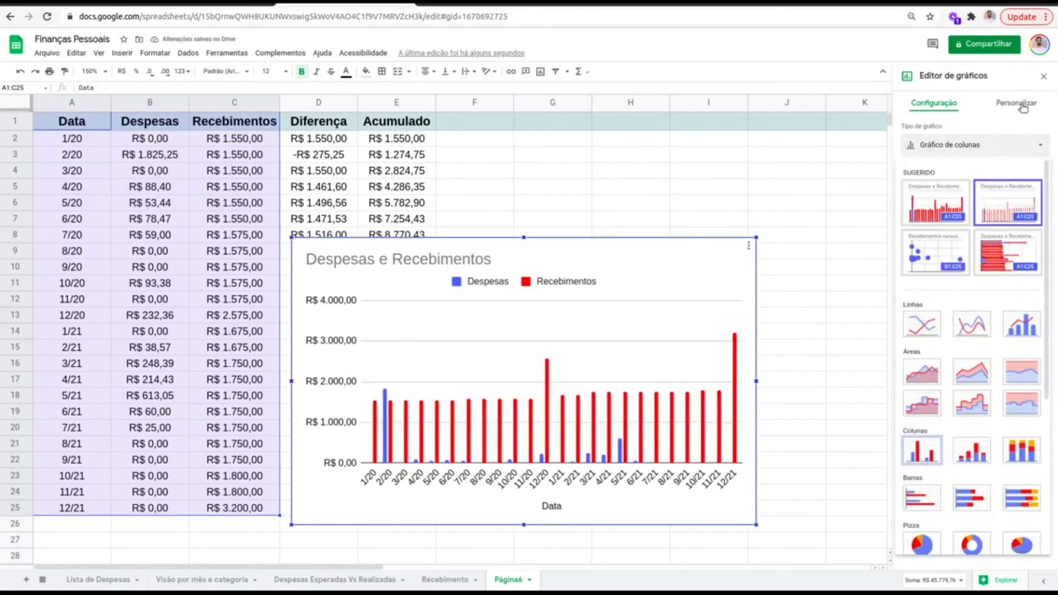
left_click(1043, 76)
Resize and move the Despesas e Recebimentos chart so it spans columns F to M from row 1, beside the table
left_click(754, 420)
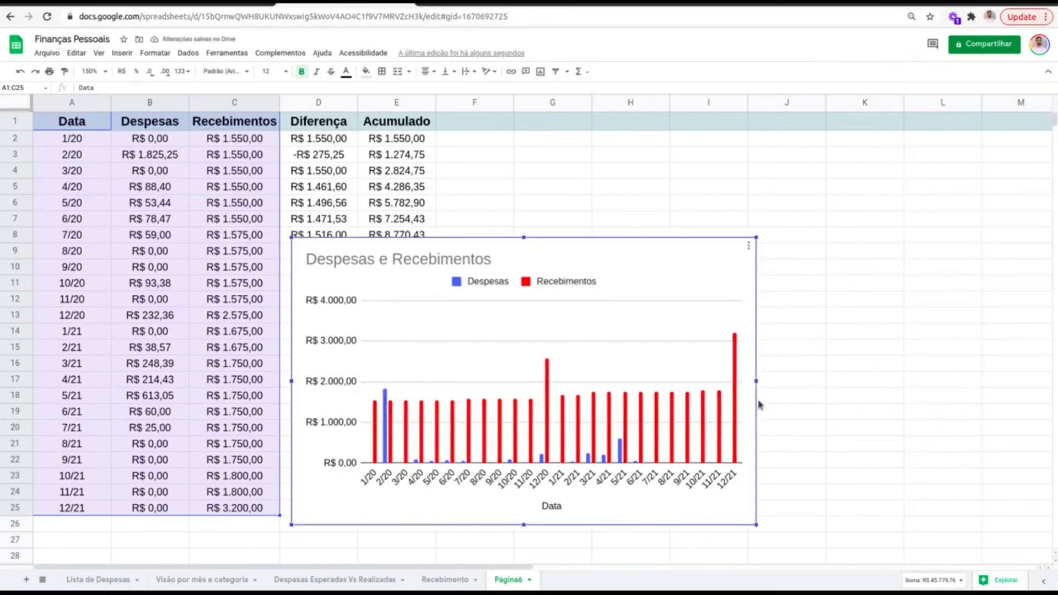
left_click_drag(756, 381, 1047, 382)
left_click_drag(637, 319, 645, 137)
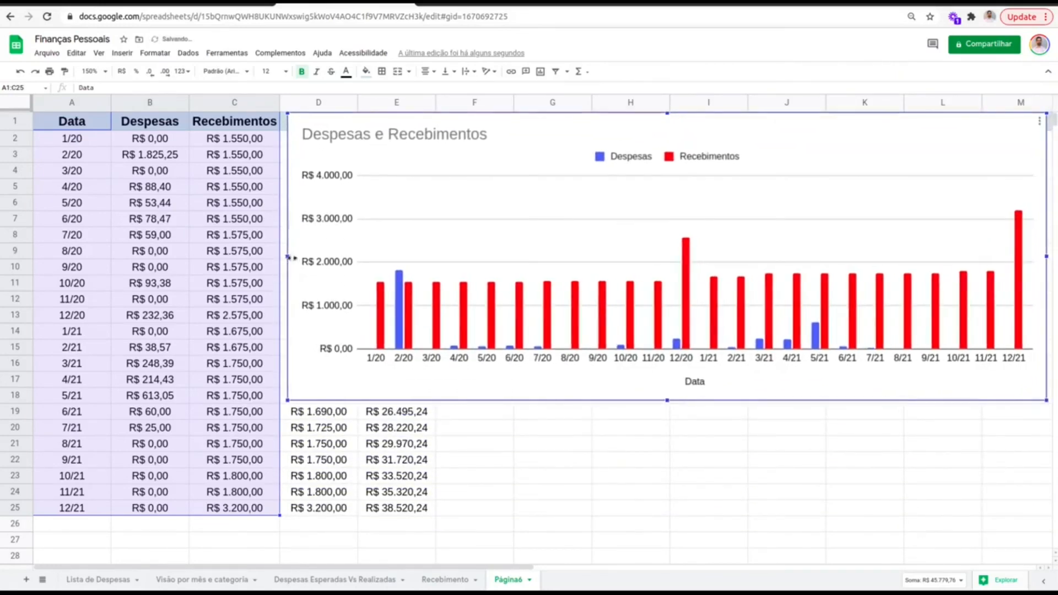
left_click_drag(287, 257, 435, 257)
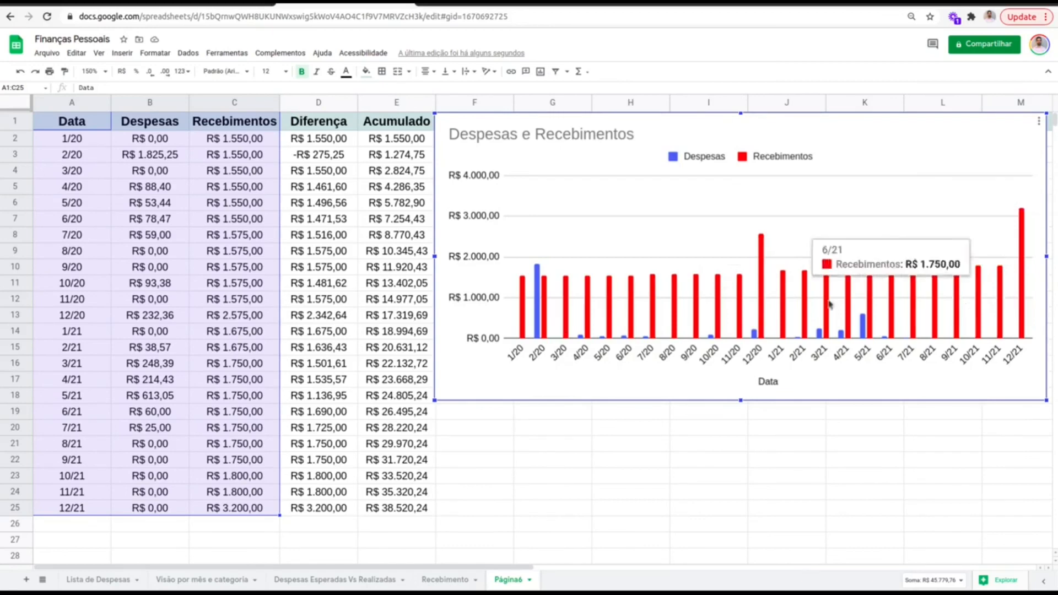
Review the charts on the Recebimento and Despesas Esperadas Vs Realizadas sheets, and return to the Despesas e Recebimentos chart on Página6
left_click(445, 579)
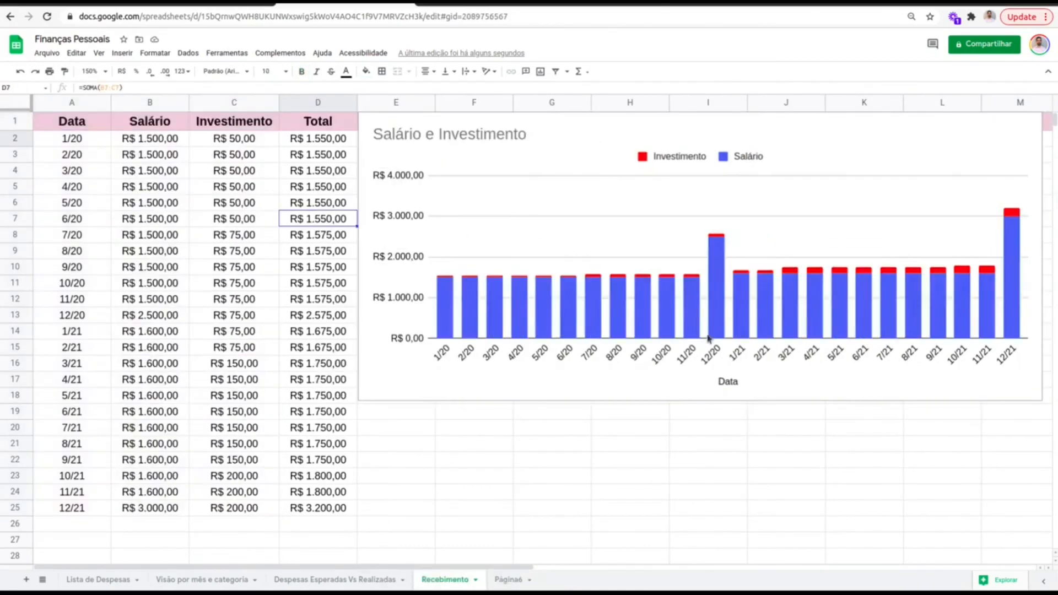
left_click(384, 584)
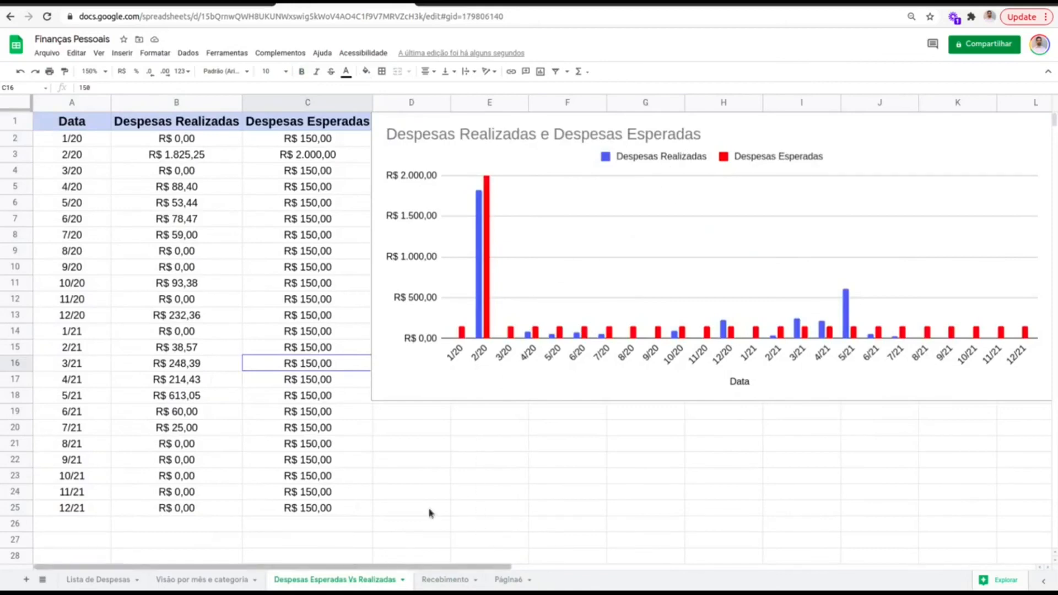
left_click(557, 176)
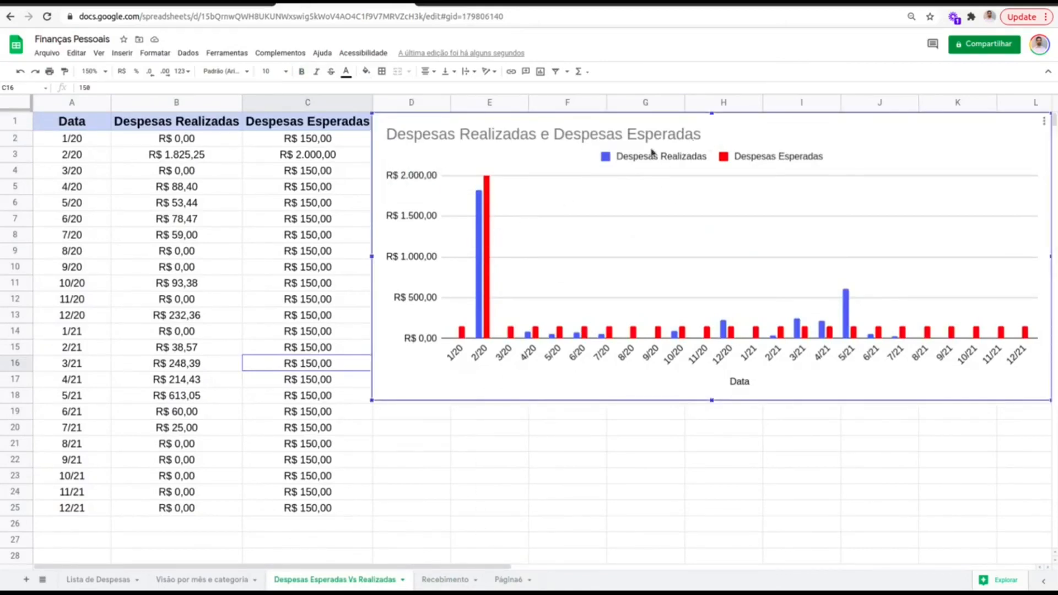
mouse_move(478, 289)
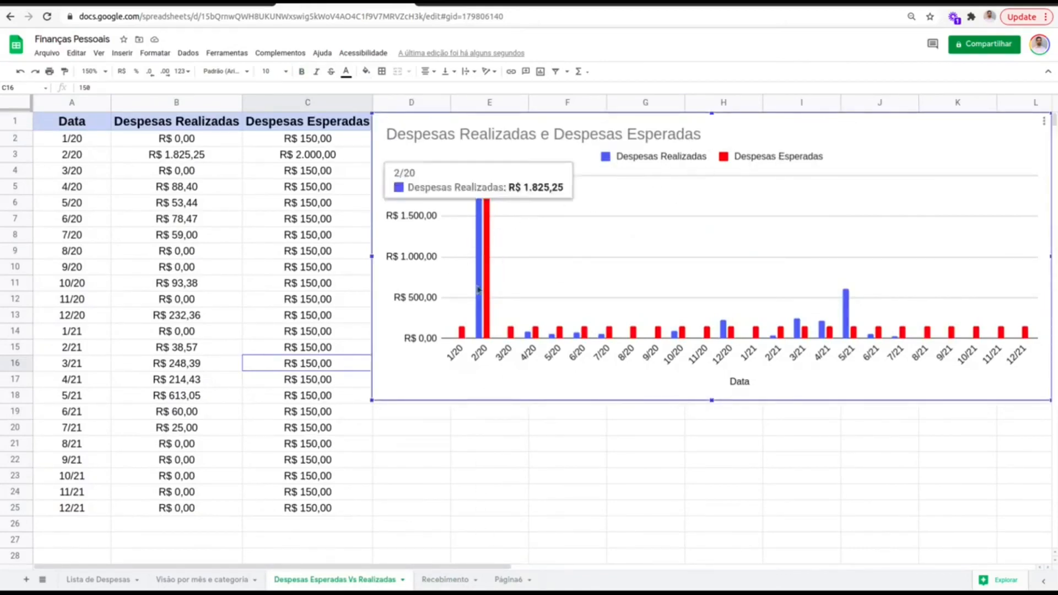
left_click(508, 580)
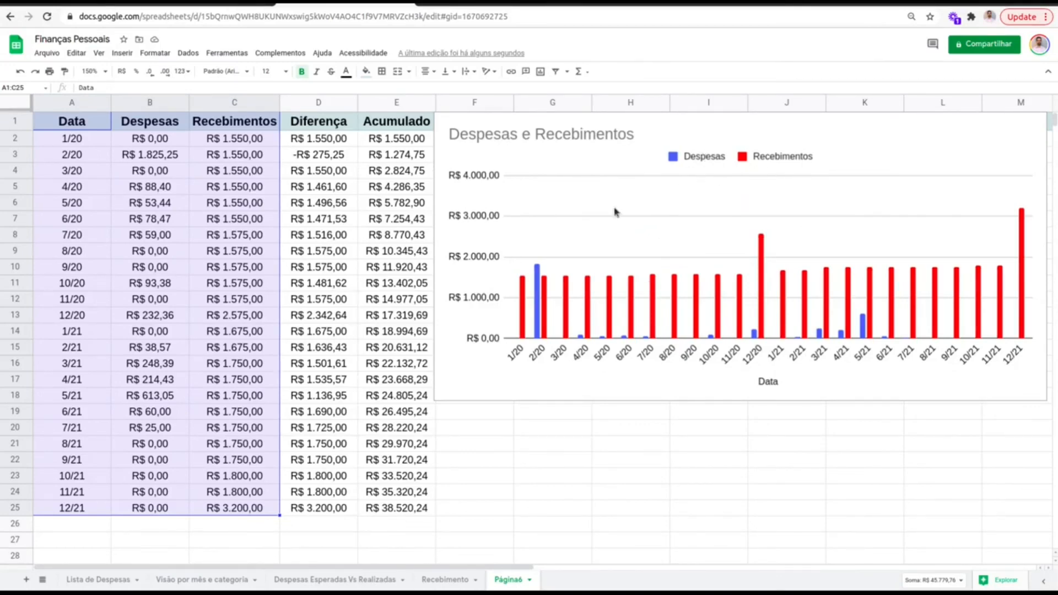
left_click(596, 207)
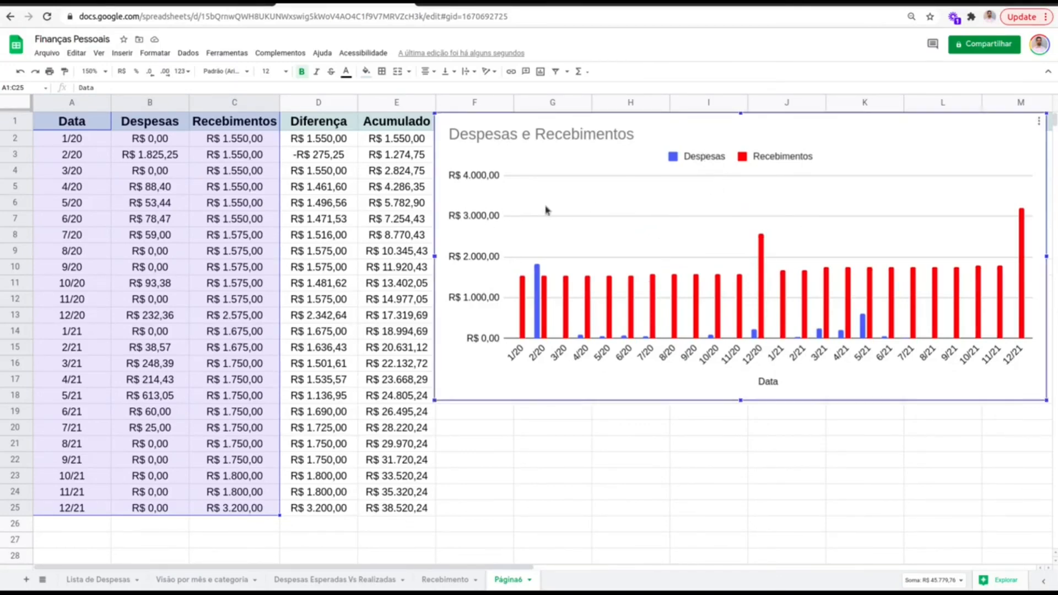
Insert a line chart of Acumulado by Data from the ranges A1:A25 and E1:E25
left_click(68, 168)
left_click_drag(78, 125, 90, 511)
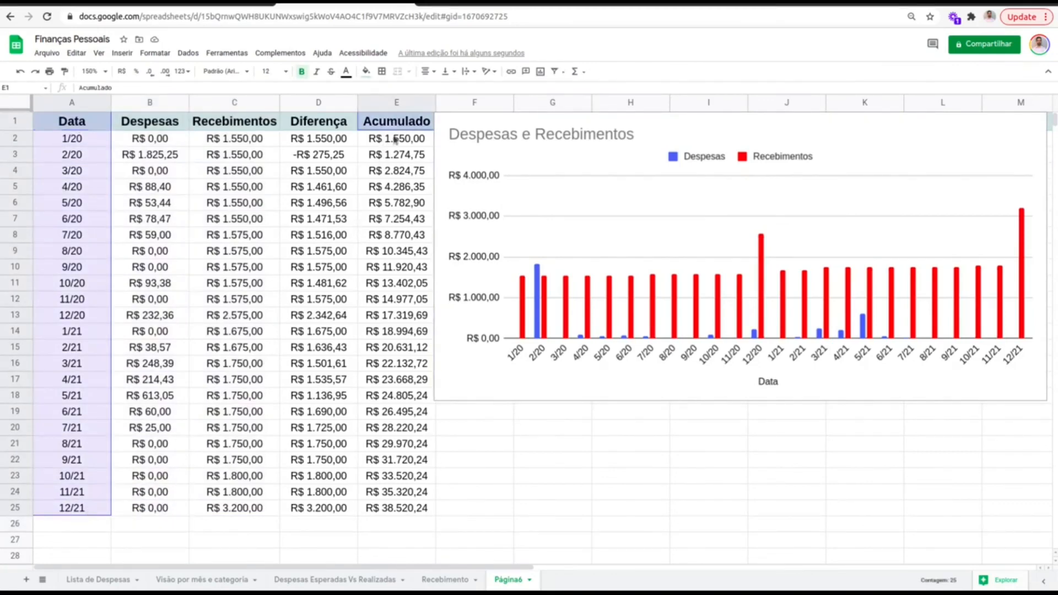
left_click_drag(392, 127, 430, 511)
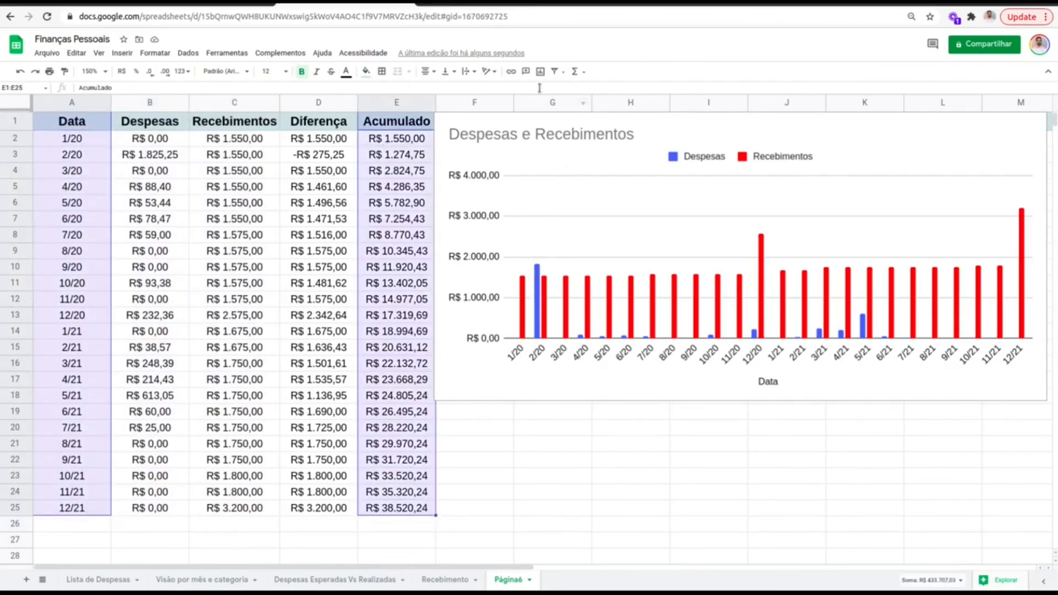
left_click(540, 71)
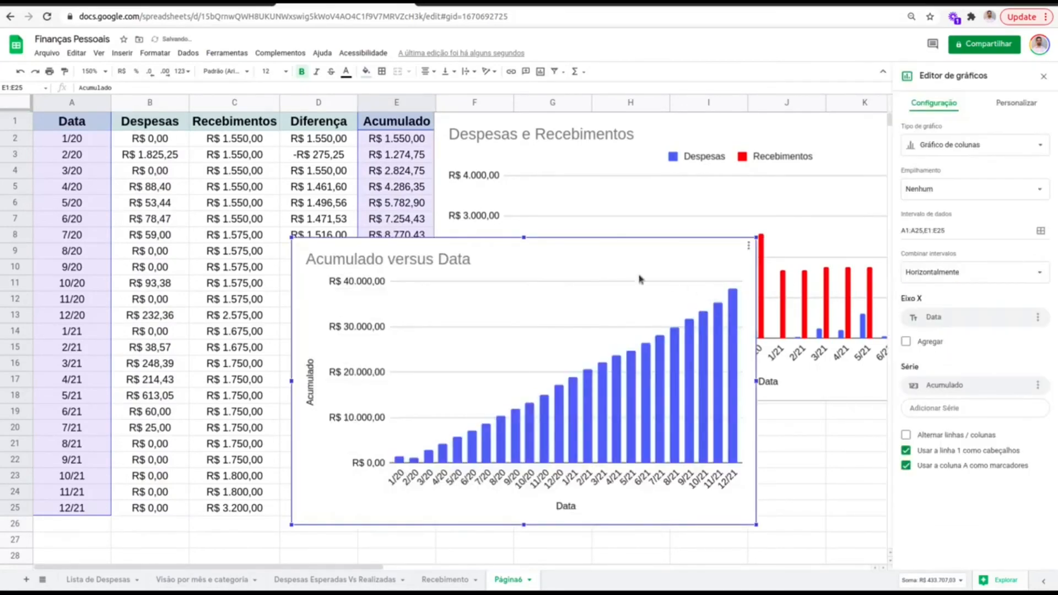
left_click(949, 144)
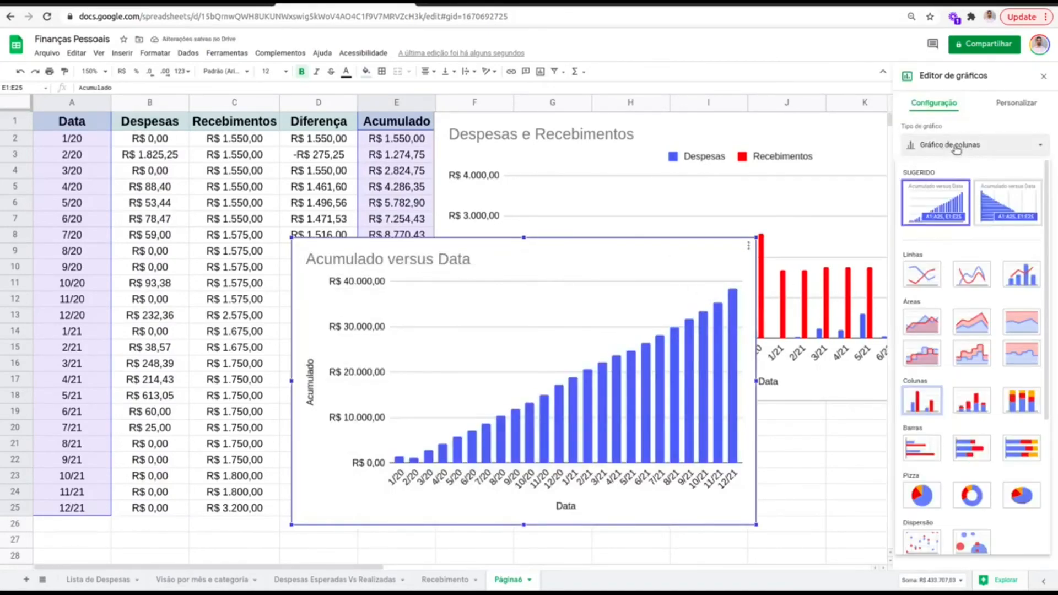
left_click(920, 281)
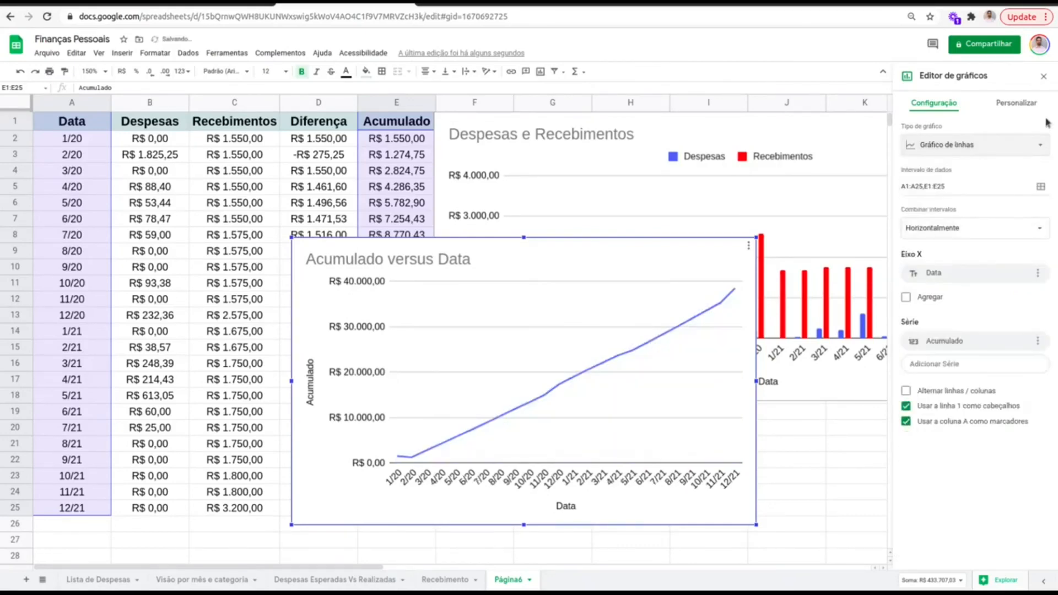
left_click(1043, 78)
Move the Acumulado versus Data chart directly below the Despesas e Recebimentos chart and resize it to span columns F to M
left_click_drag(651, 397, 838, 421)
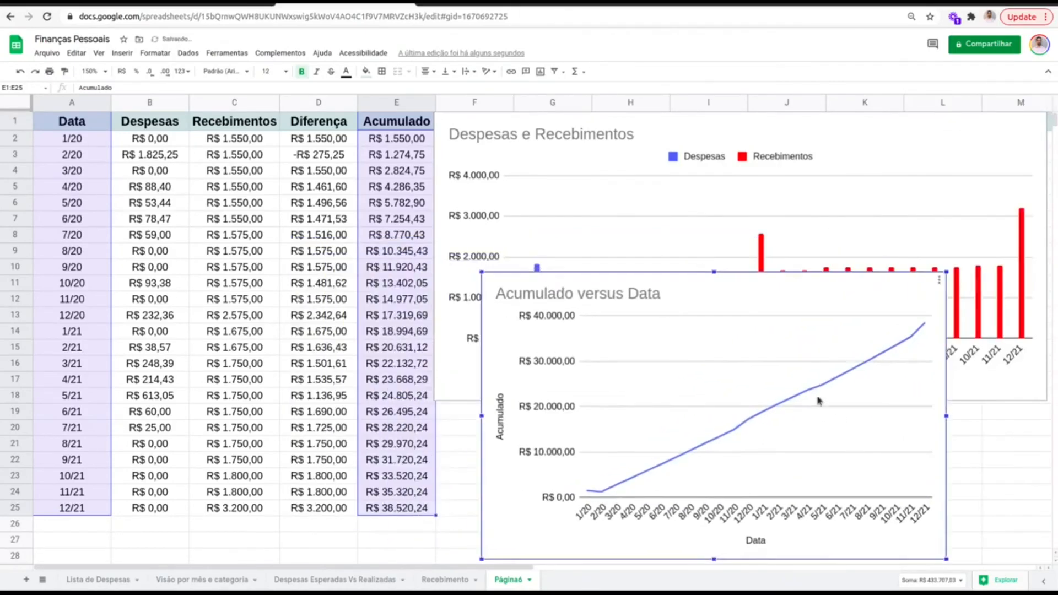
scroll(765, 357, "down", 1)
left_click_drag(766, 357, 669, 433)
scroll(720, 526, "down", 2)
scroll(916, 448, "up", 2)
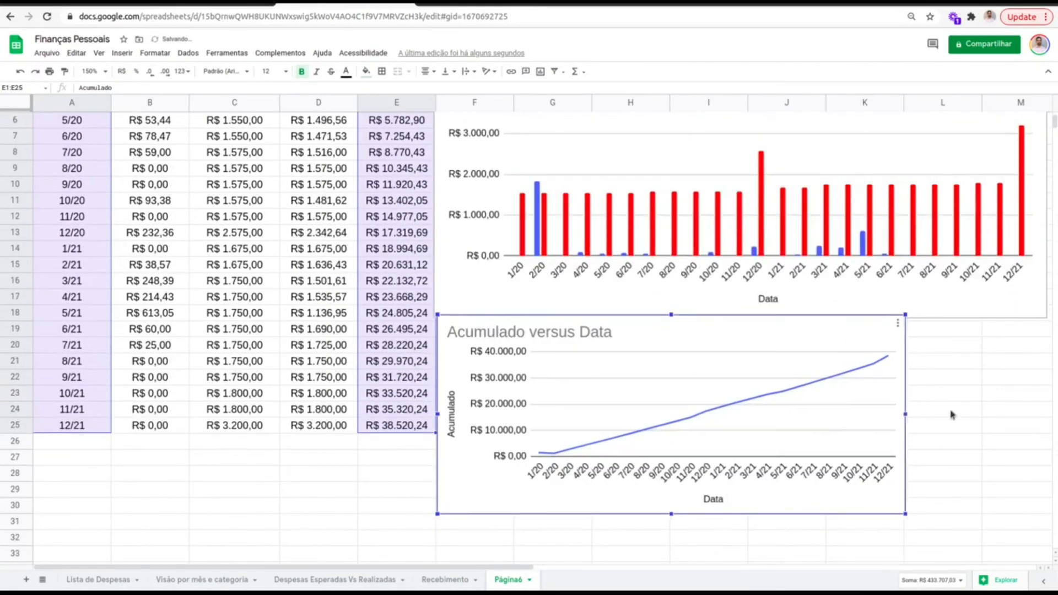
left_click_drag(902, 413, 1045, 410)
scroll(821, 395, "up", 2)
scroll(821, 396, "down", 1)
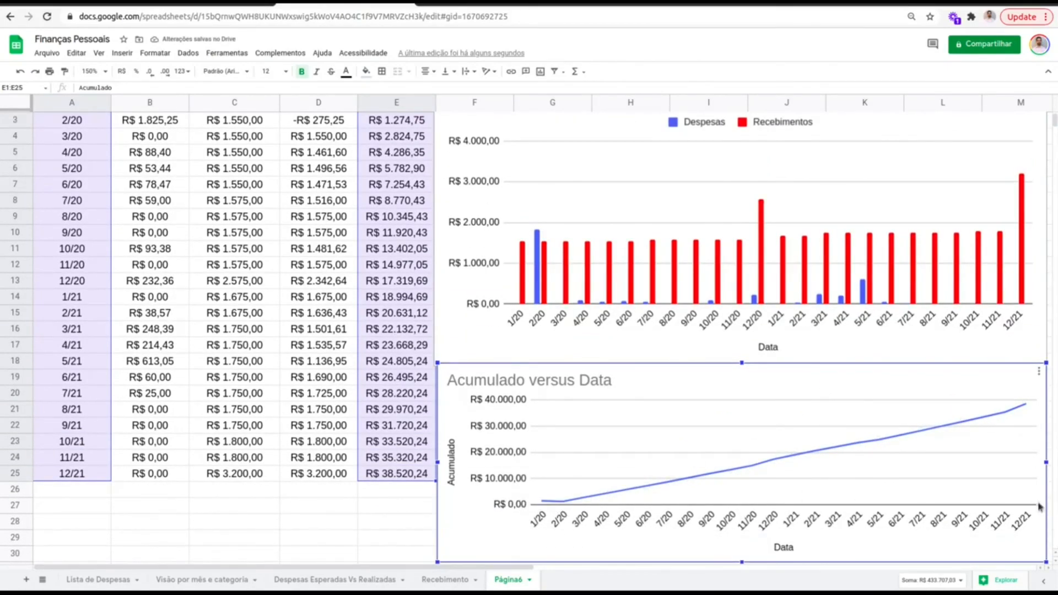
scroll(741, 565, "up", 1)
scroll(917, 434, "down", 1)
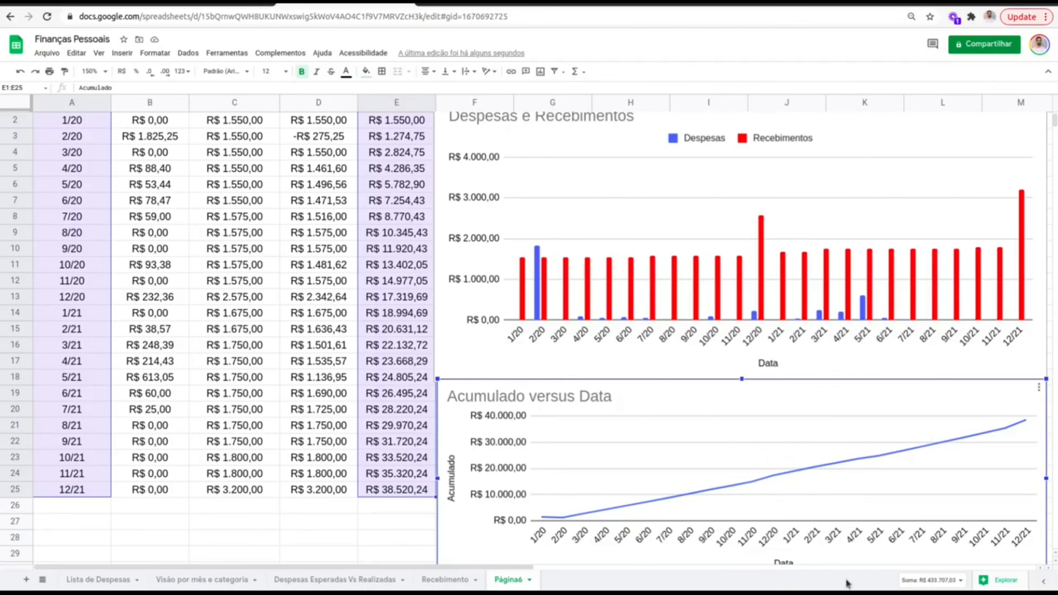
scroll(863, 469, "up", 1)
scroll(728, 240, "down", 1)
scroll(845, 470, "up", 1)
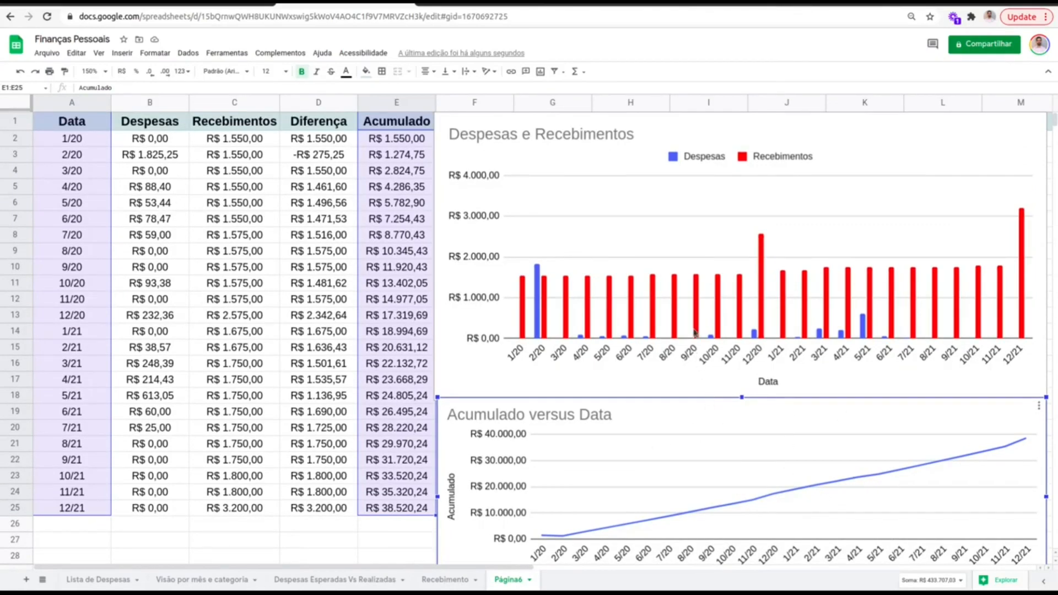
Review the expense entries on Lista de Despesas and the monthly category values on Visão por mês e categoria
left_click(114, 579)
left_click_drag(77, 152, 642, 503)
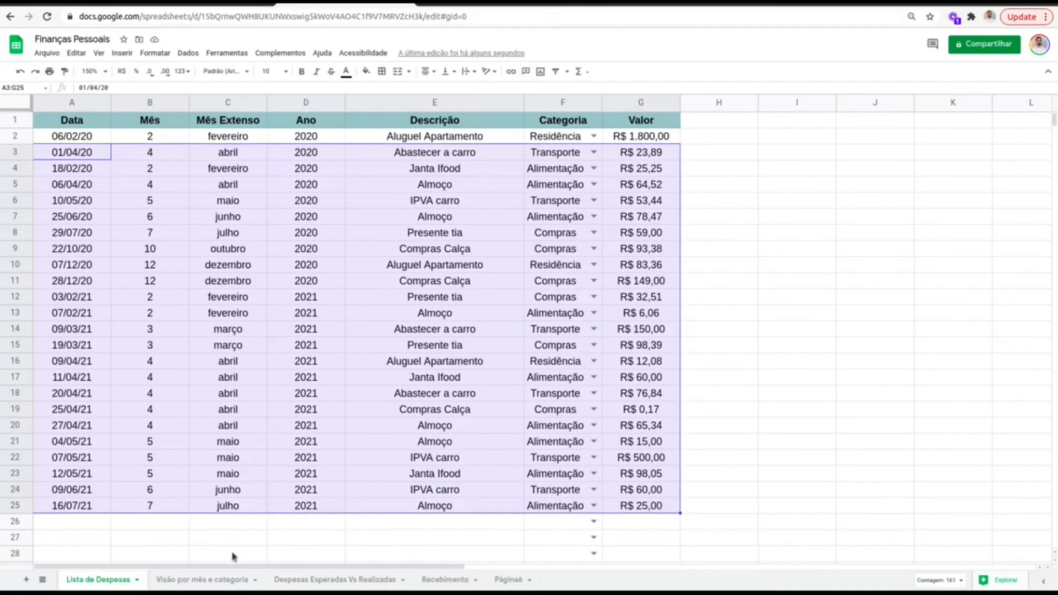
left_click(222, 581)
left_click_drag(209, 138, 540, 492)
left_click_drag(105, 139, 104, 458)
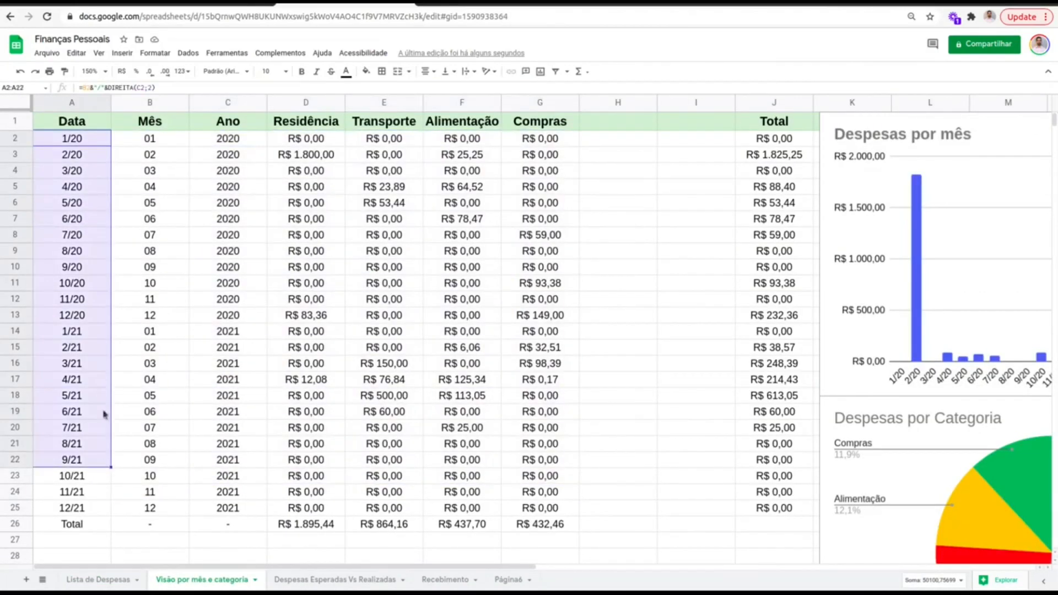
left_click_drag(325, 139, 707, 491)
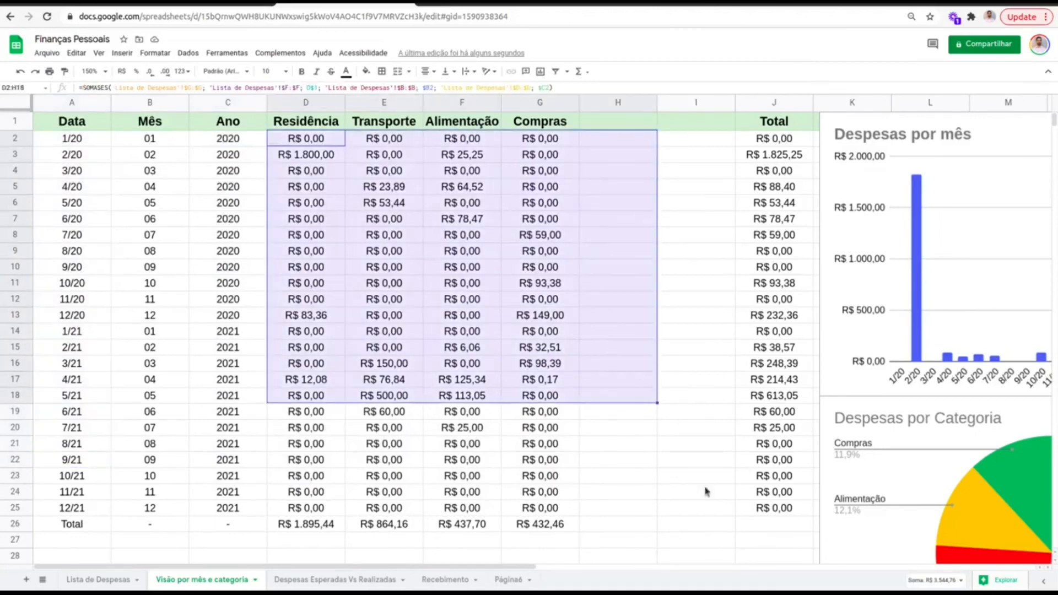
Examine the Despesas Esperadas Vs Realizadas table, the charts on Visão por mês e categoria, and the Lista de Despesas entries
left_click(352, 580)
left_click_drag(162, 154, 334, 475)
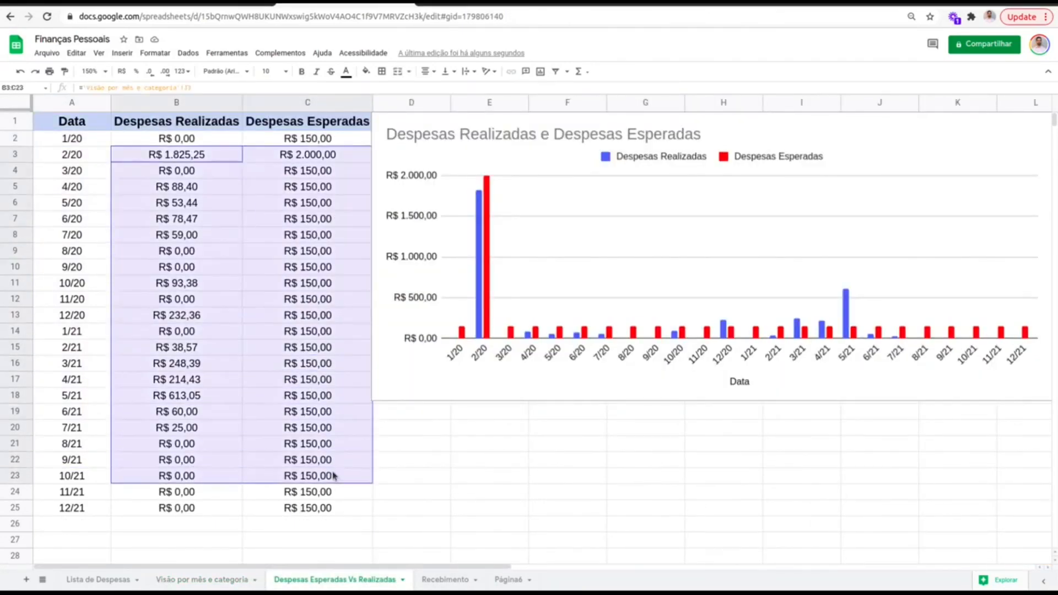
left_click(237, 580)
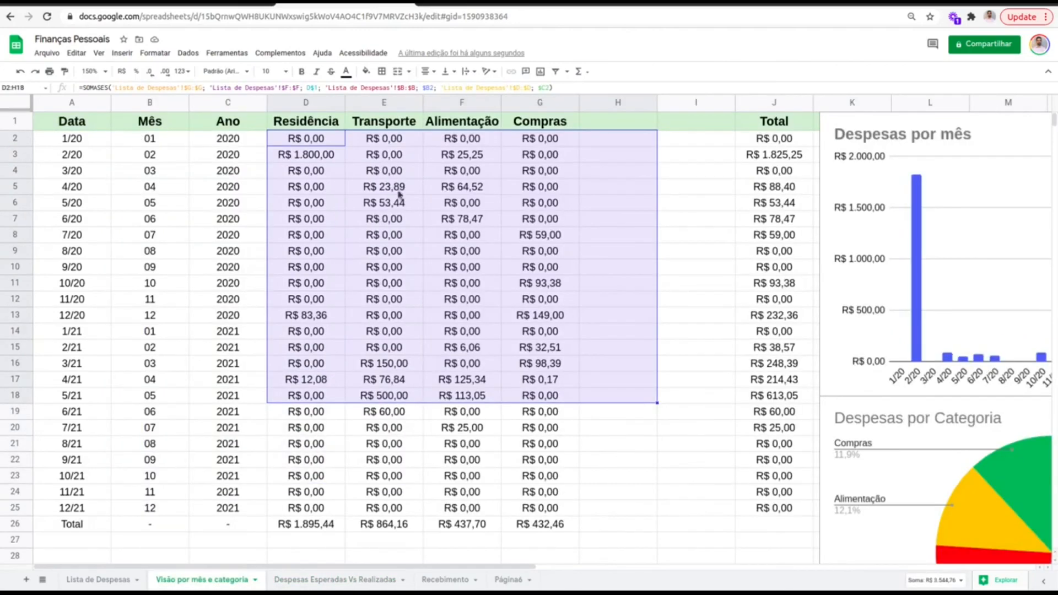
left_click_drag(479, 567, 852, 570)
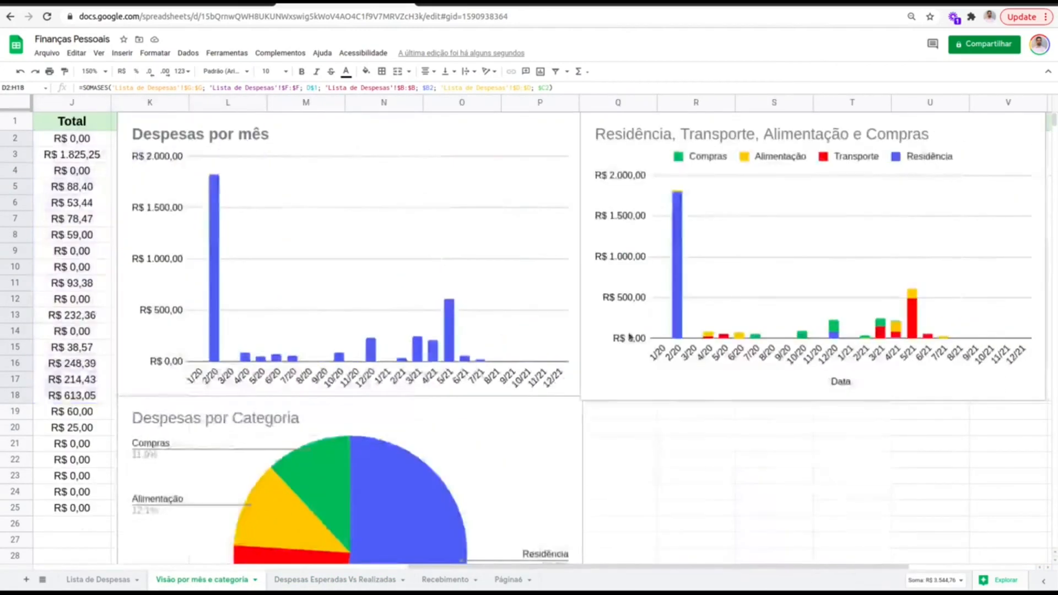
left_click_drag(697, 575, 252, 493)
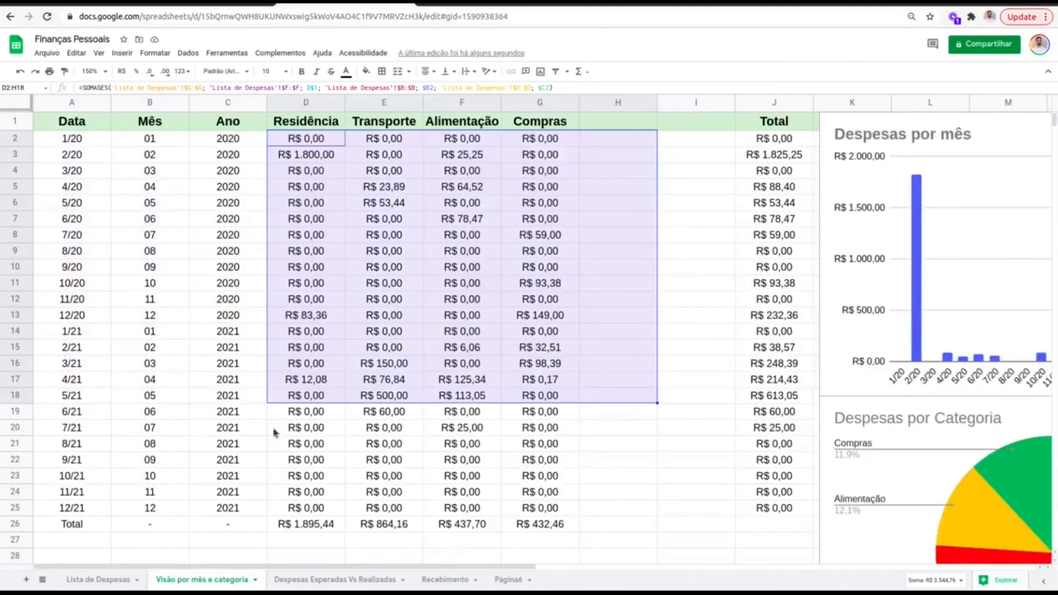
left_click(120, 584)
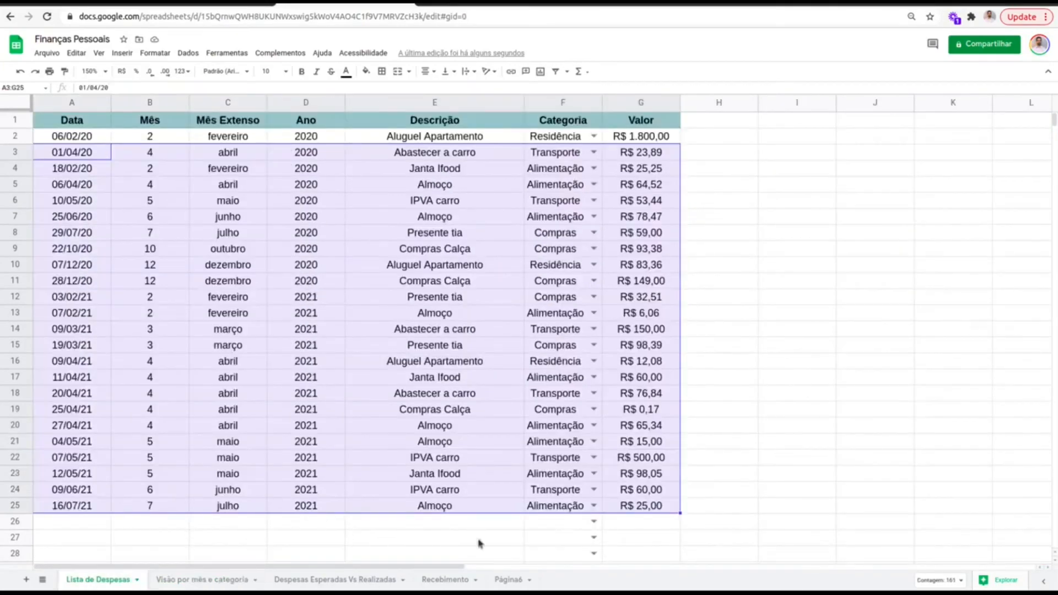
left_click(203, 580)
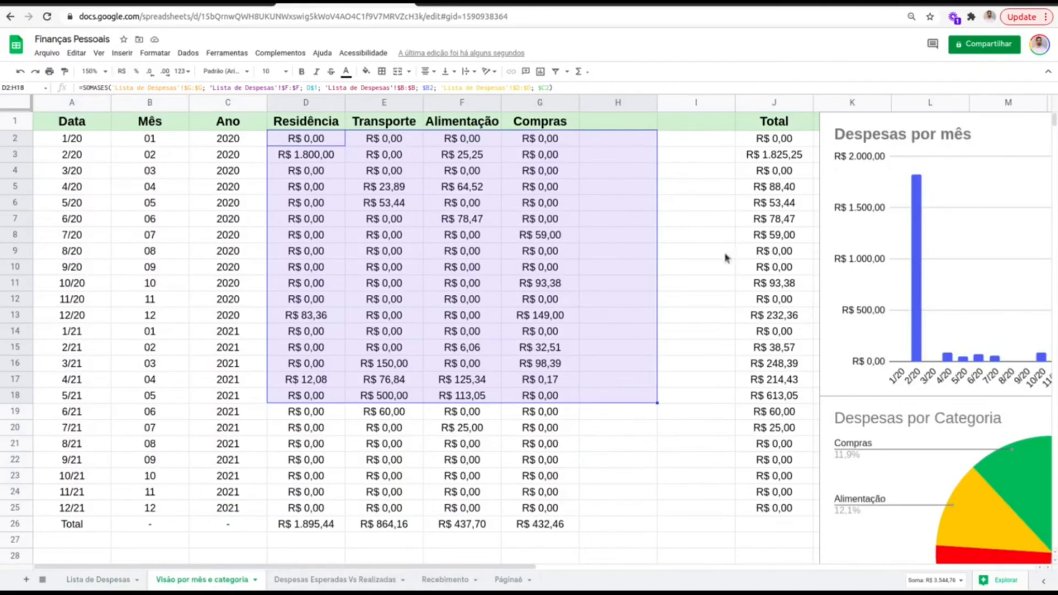
Review the expected and actual expenses comparison, and the Salário, Investimento and Total columns on the Recebimento sheet
left_click(356, 582)
left_click(213, 207)
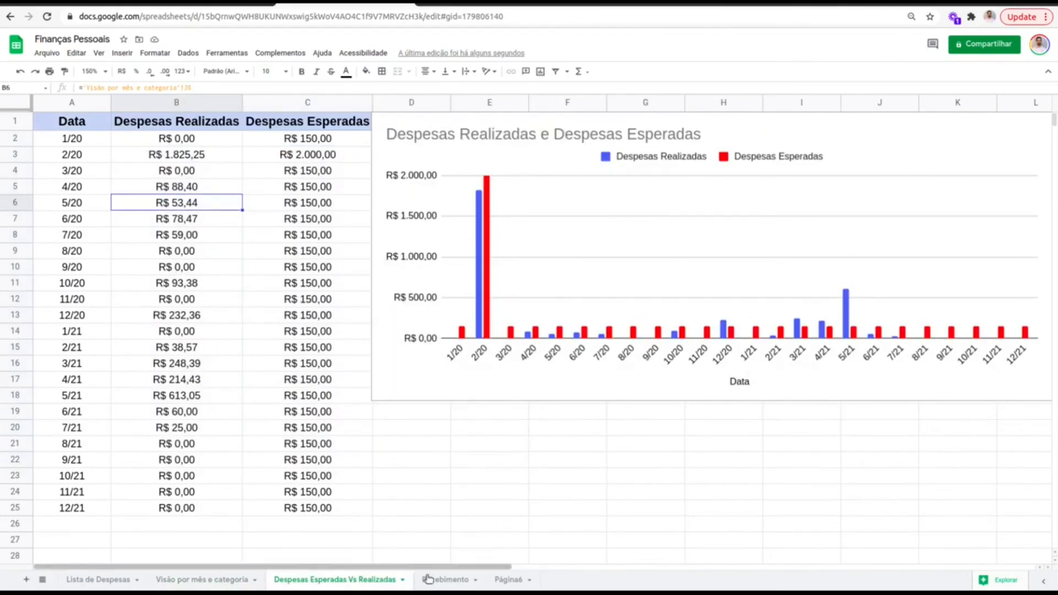
left_click(445, 580)
left_click_drag(118, 144, 363, 430)
left_click(305, 315)
left_click_drag(154, 172, 300, 386)
left_click_drag(319, 141, 341, 433)
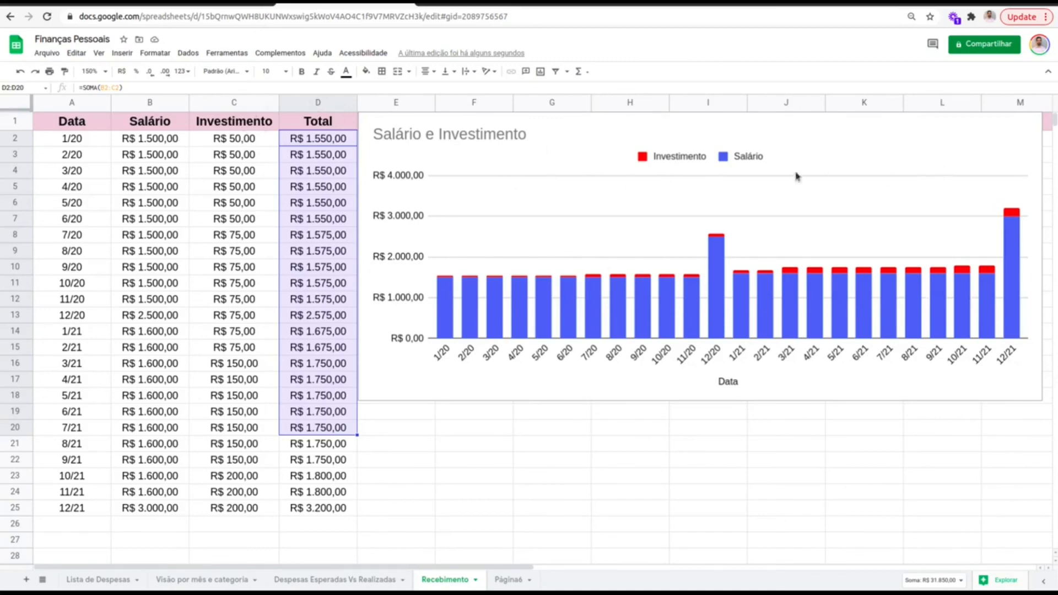
Rename the sheet Página6 as "Recebimentos Vs Despesas"
left_click(516, 584)
right_click(516, 584)
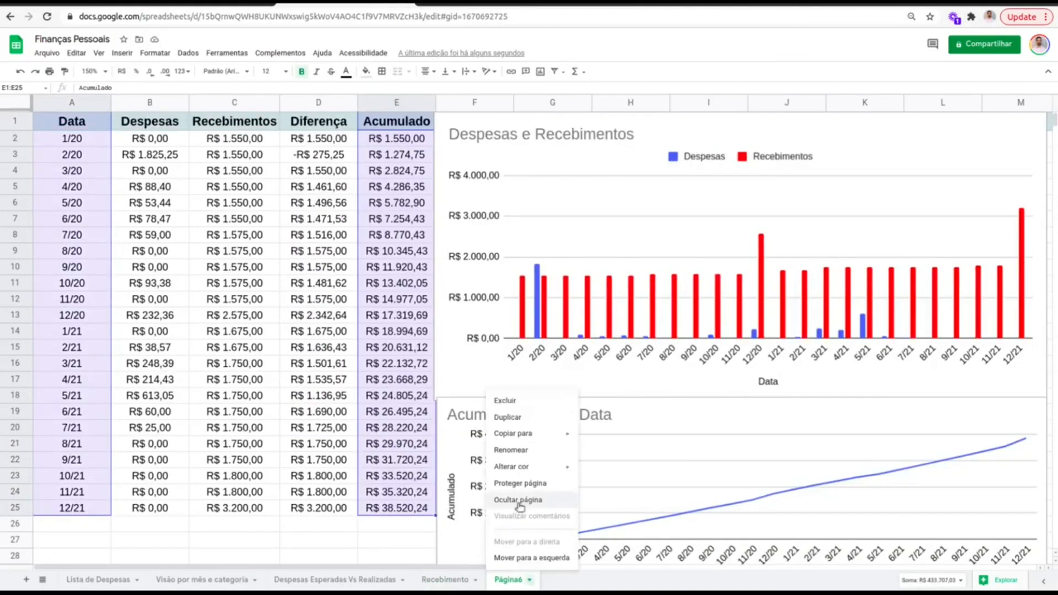
left_click(533, 458)
type("Recei")
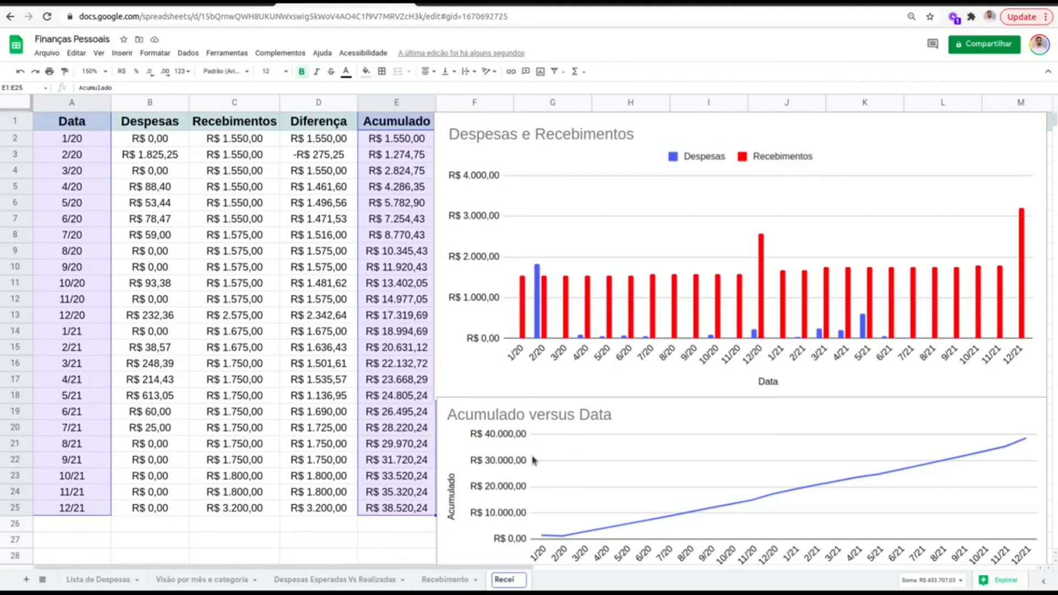
key("BackSpace")
type("bimentos ")
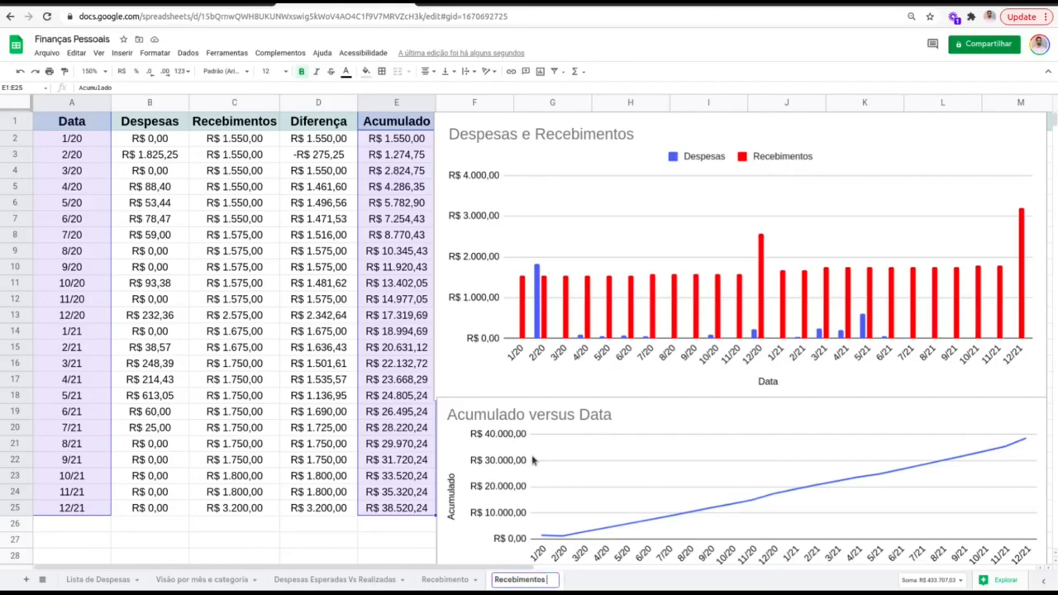
type("Vs Despesas")
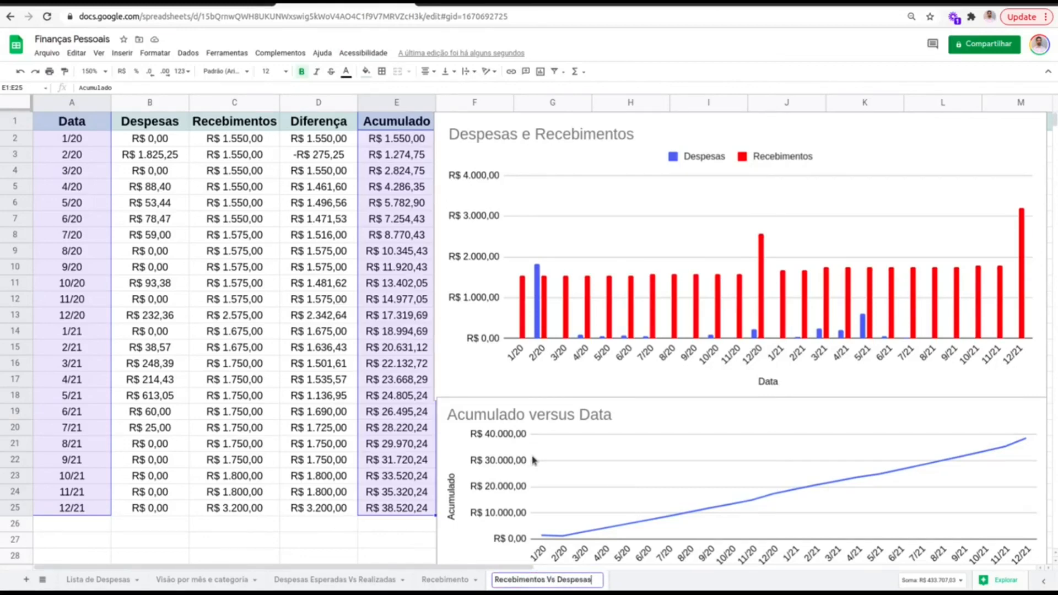
key("Return")
Review the Diferença and Acumulado columns and both charts on the Recebimentos Vs Despesas sheet
left_click(424, 300)
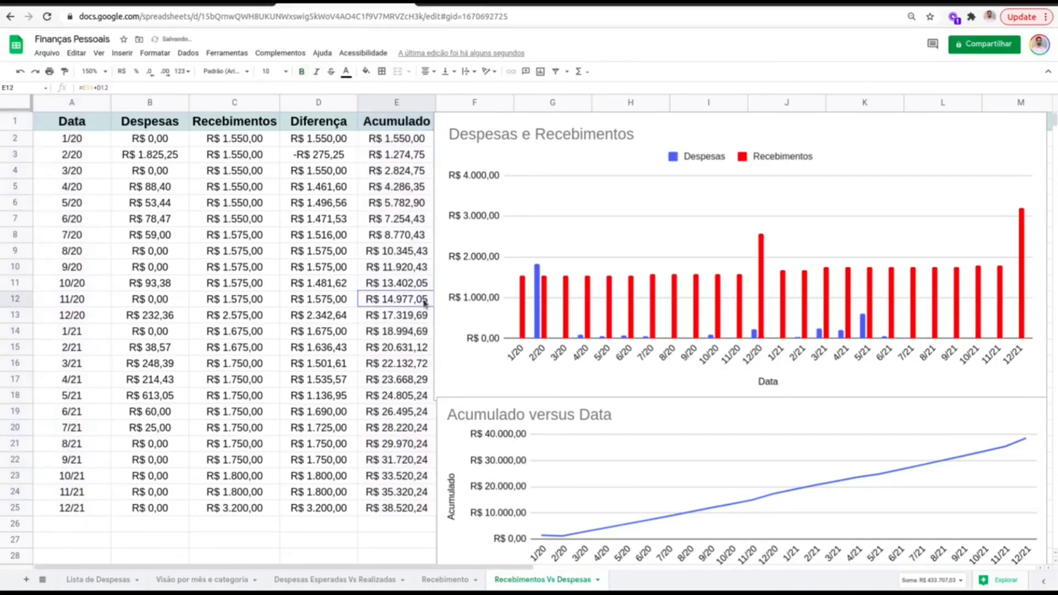
left_click(811, 288)
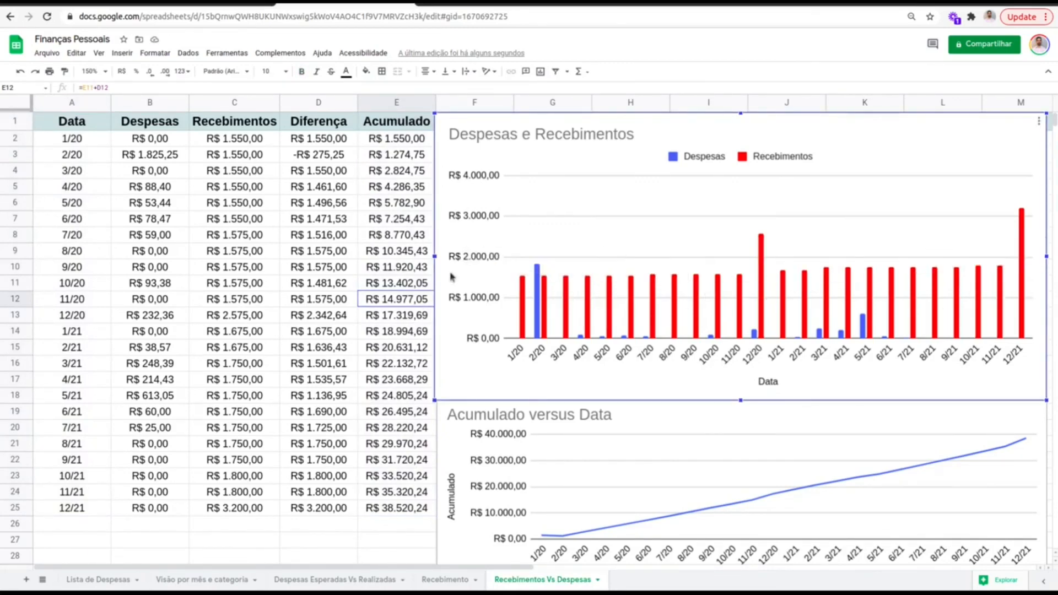
left_click_drag(345, 142, 330, 493)
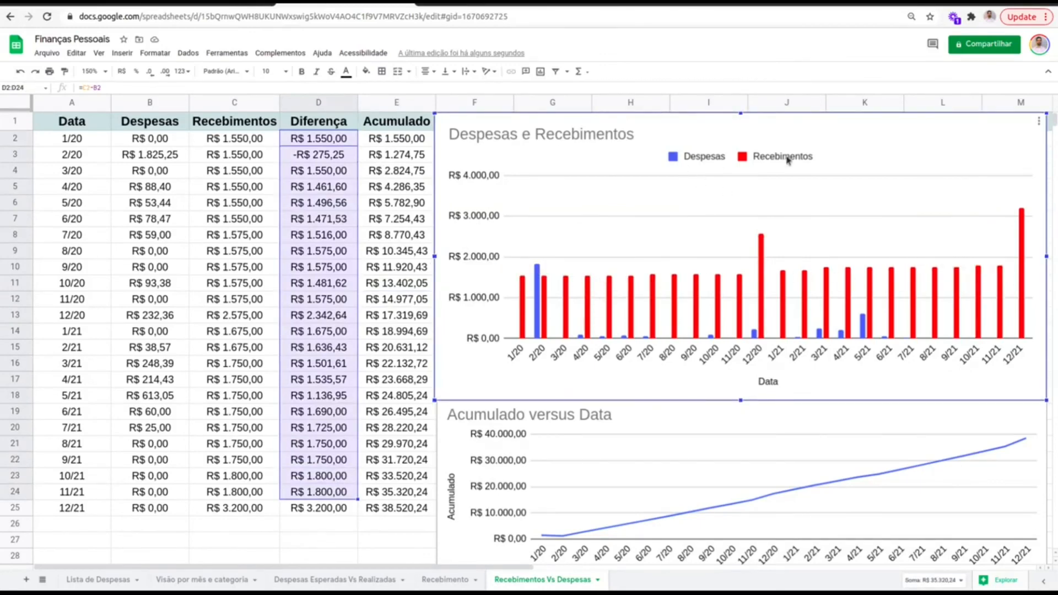
scroll(700, 449, "down", 1)
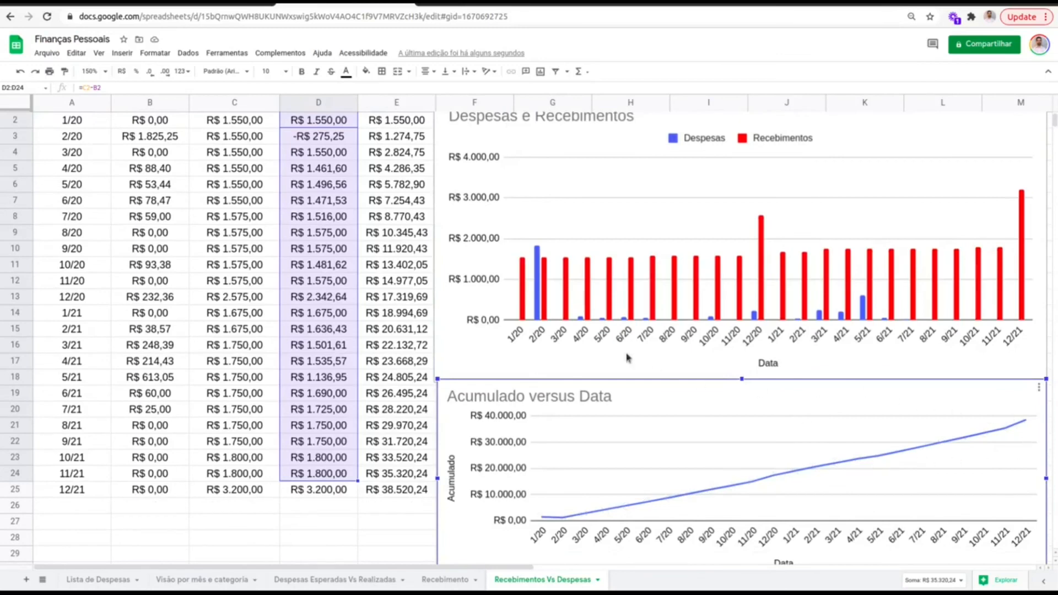
scroll(533, 340, "up", 1)
left_click(408, 223)
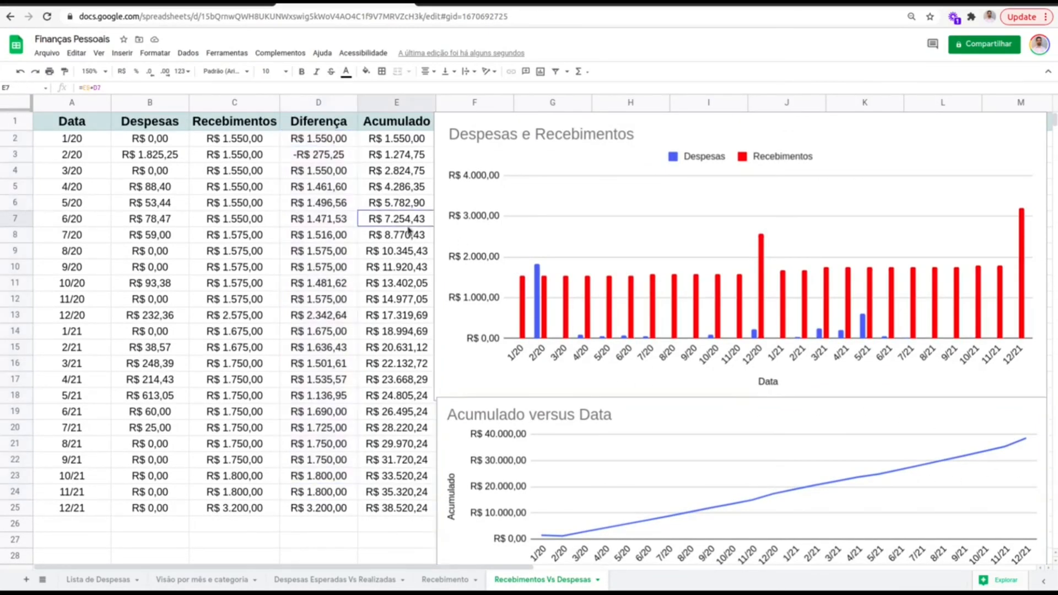